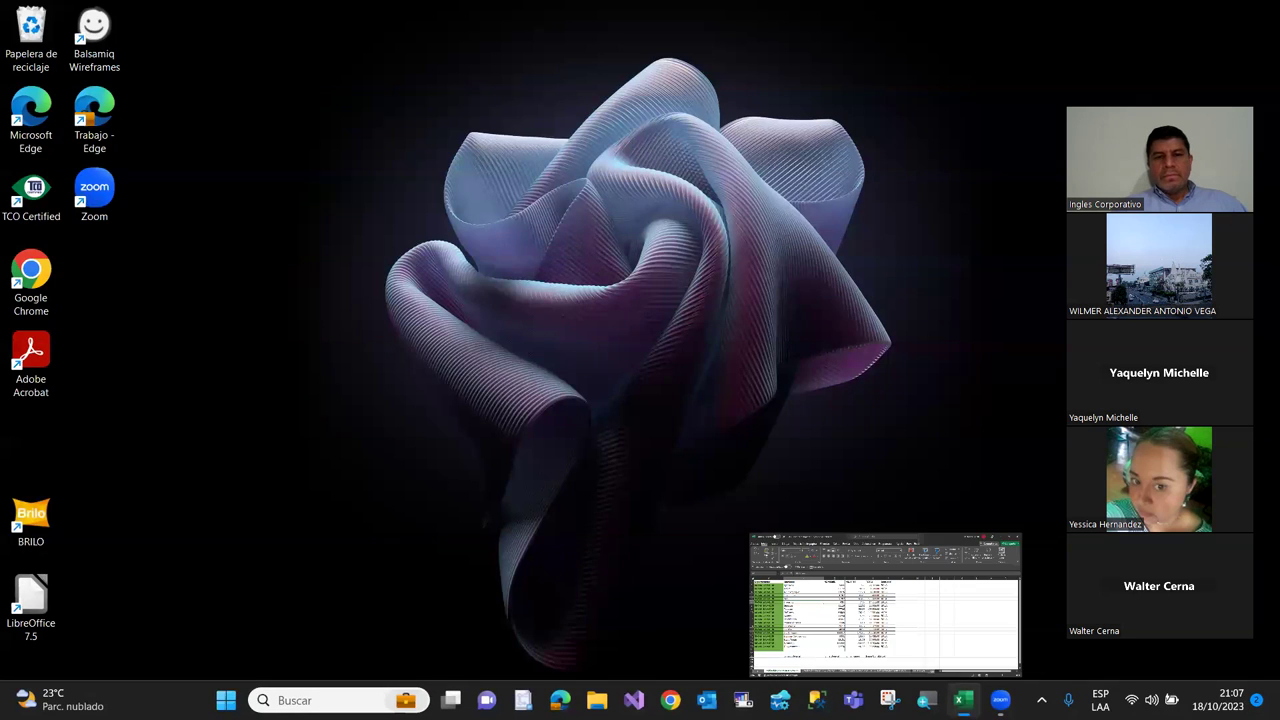
# Bring the '4.2 Buscar y reemplazar - ejemplo alumnos' workbook forward and show its NOTAS (2) sheet
pyautogui.click(963, 700)
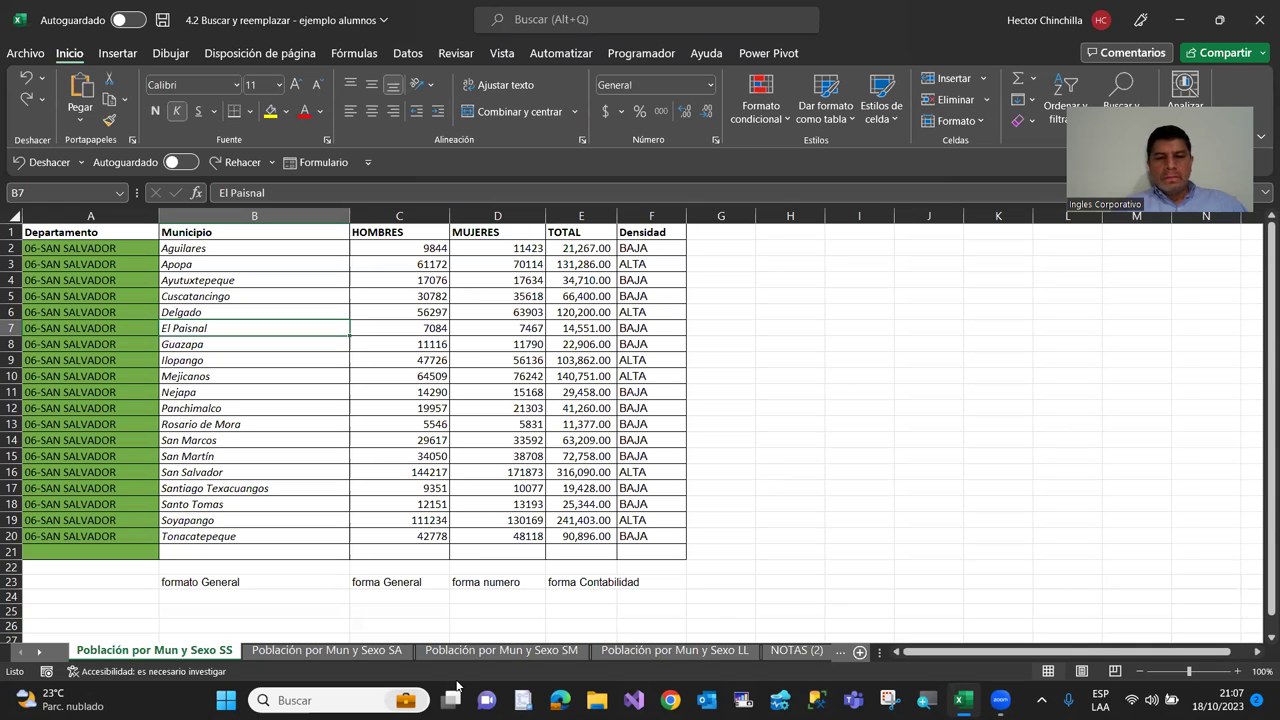
pyautogui.click(797, 650)
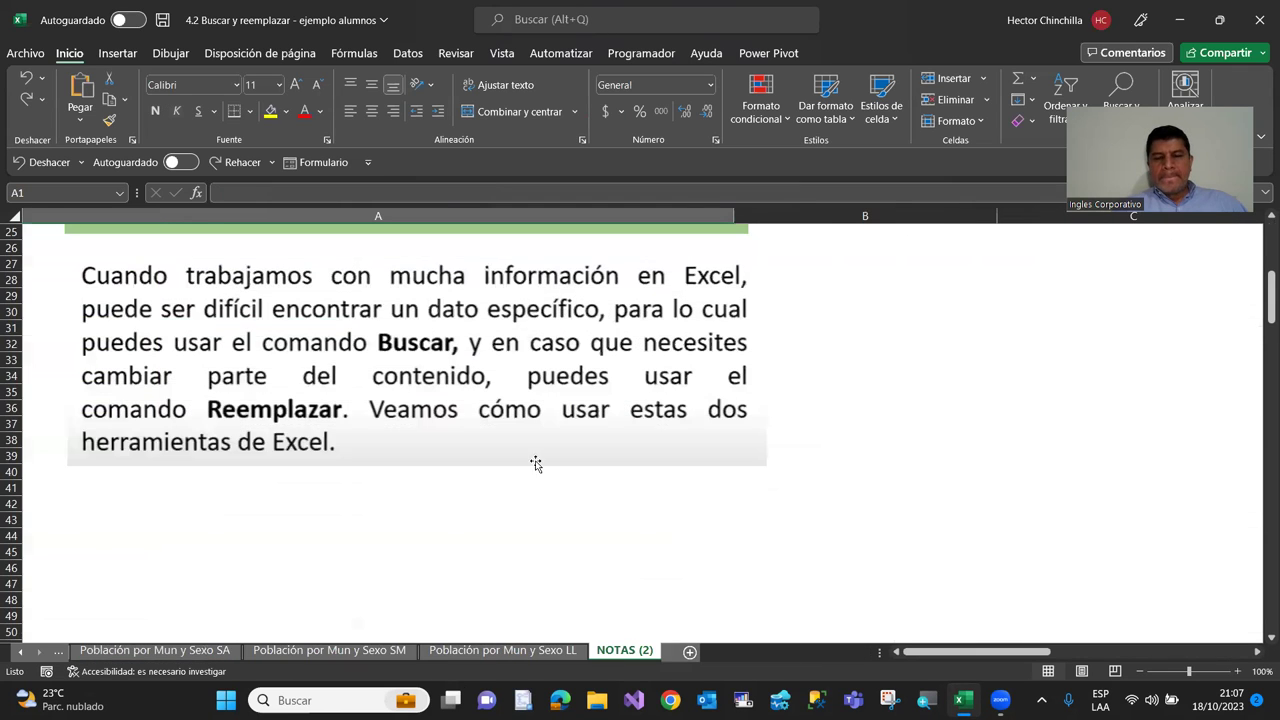
pyautogui.scroll(4, 417, 457)
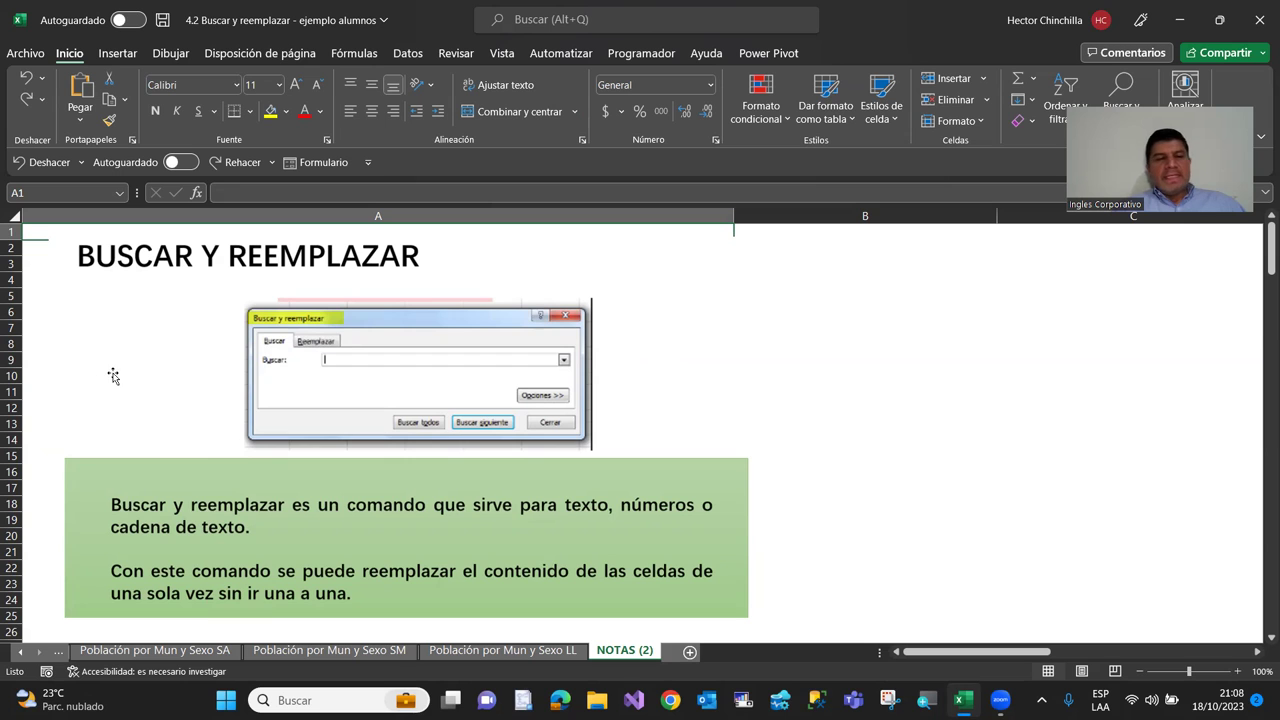
pyautogui.scroll(-3, 94, 379)
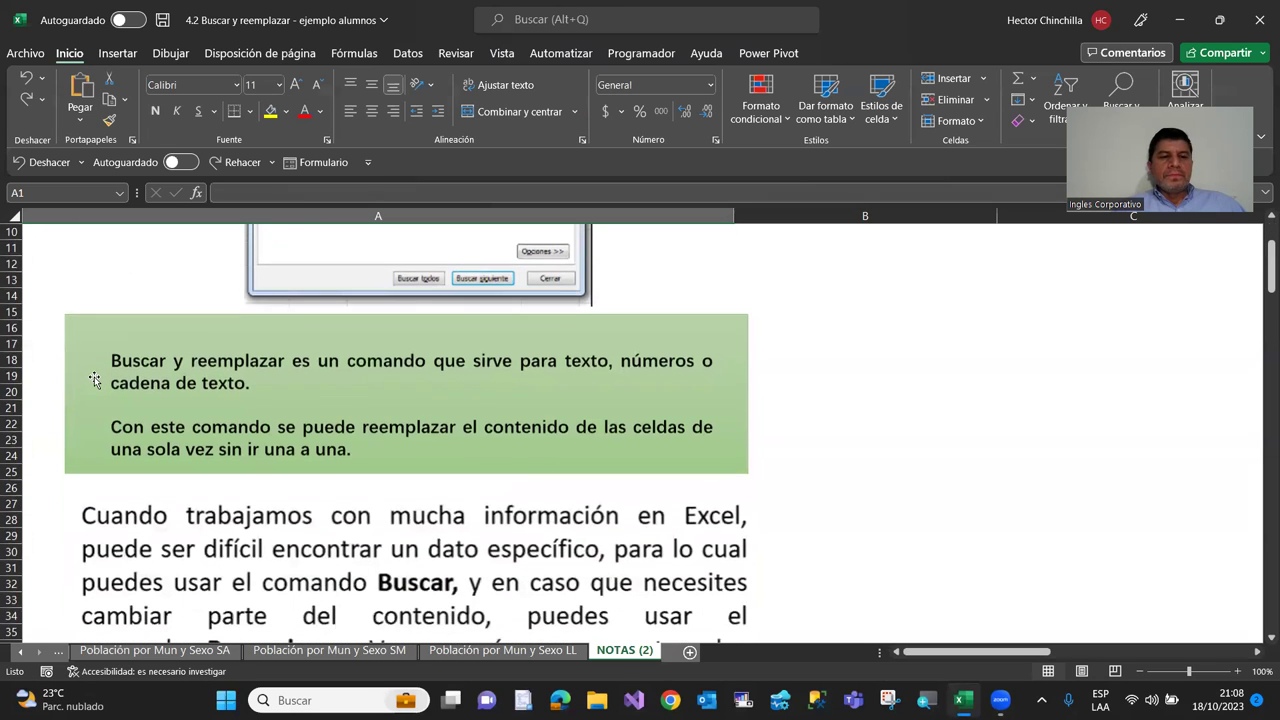
pyautogui.scroll(2, 94, 379)
pyautogui.scroll(-5, 91, 379)
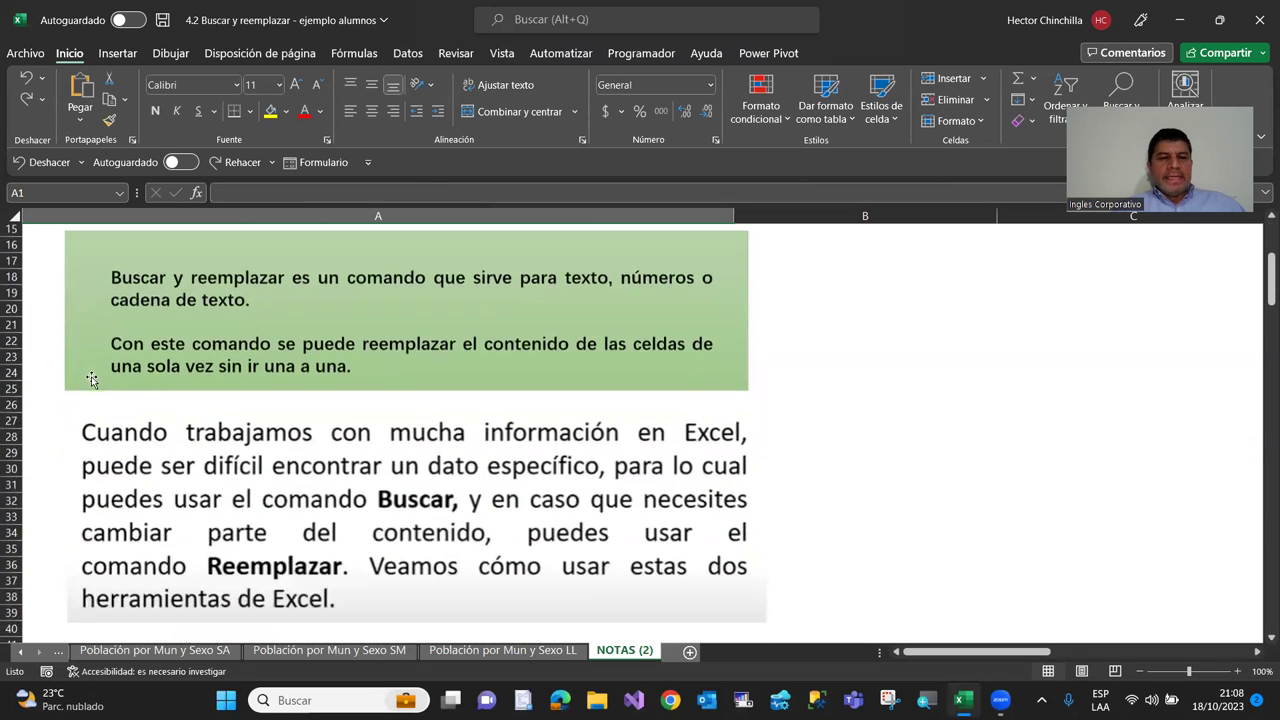
pyautogui.scroll(-1, 91, 379)
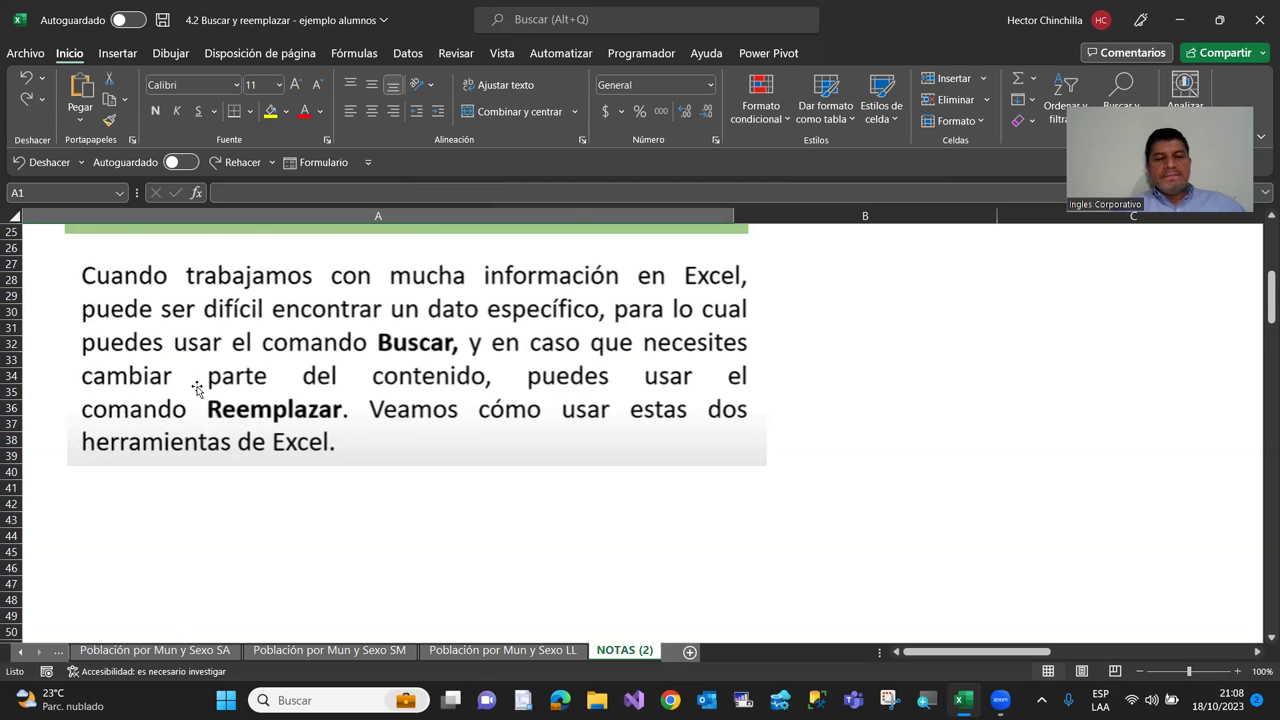
pyautogui.scroll(1, 197, 389)
pyautogui.scroll(2, 197, 389)
pyautogui.scroll(2, 197, 389)
pyautogui.scroll(3, 197, 389)
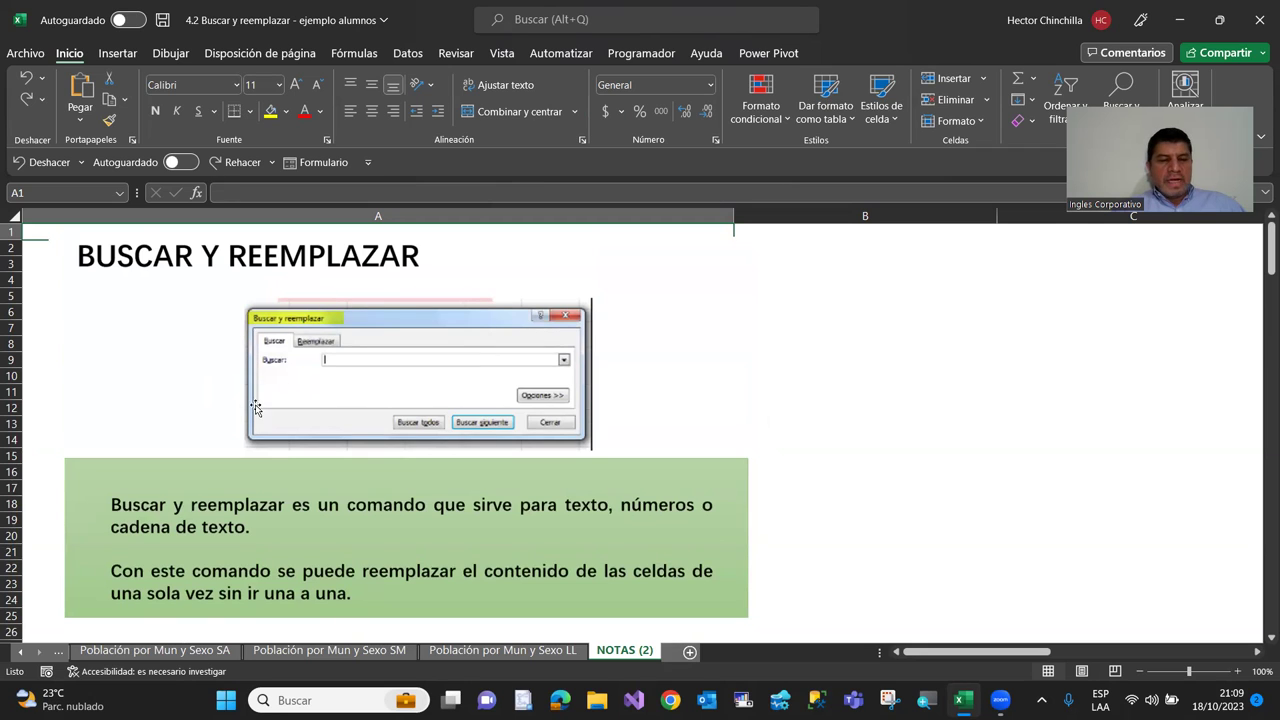
pyautogui.click(19, 653)
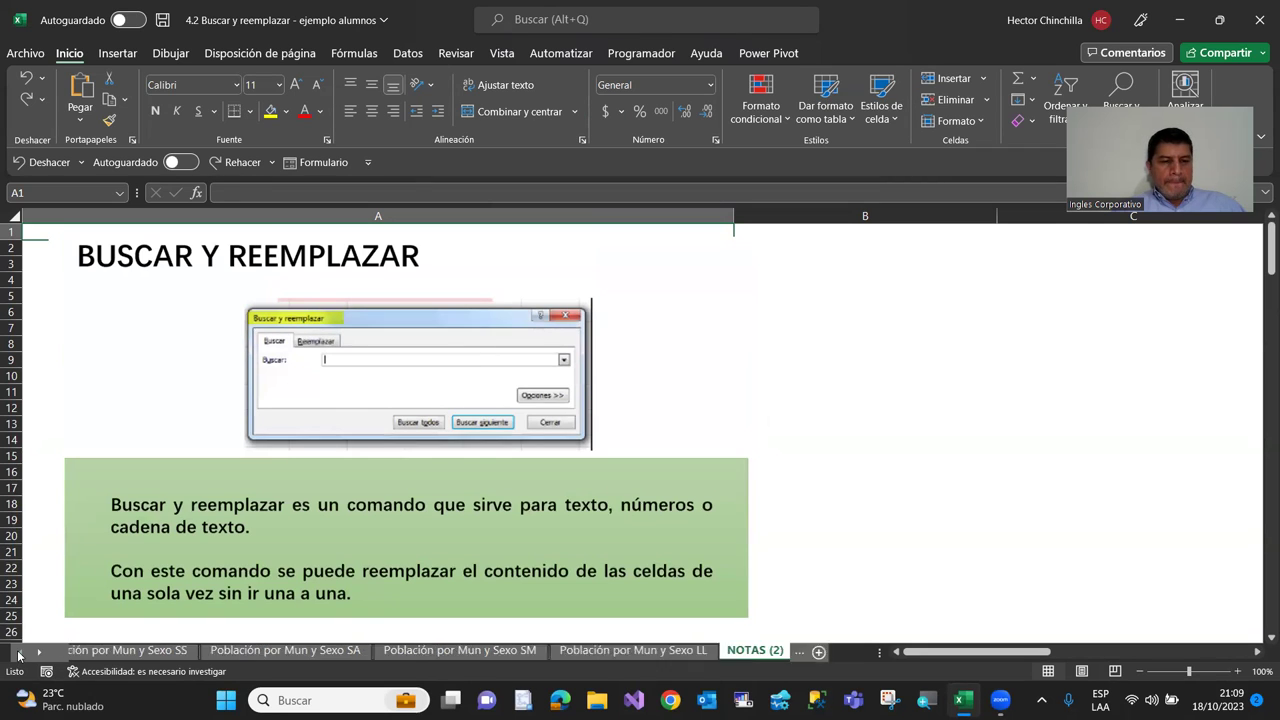
pyautogui.click(19, 653)
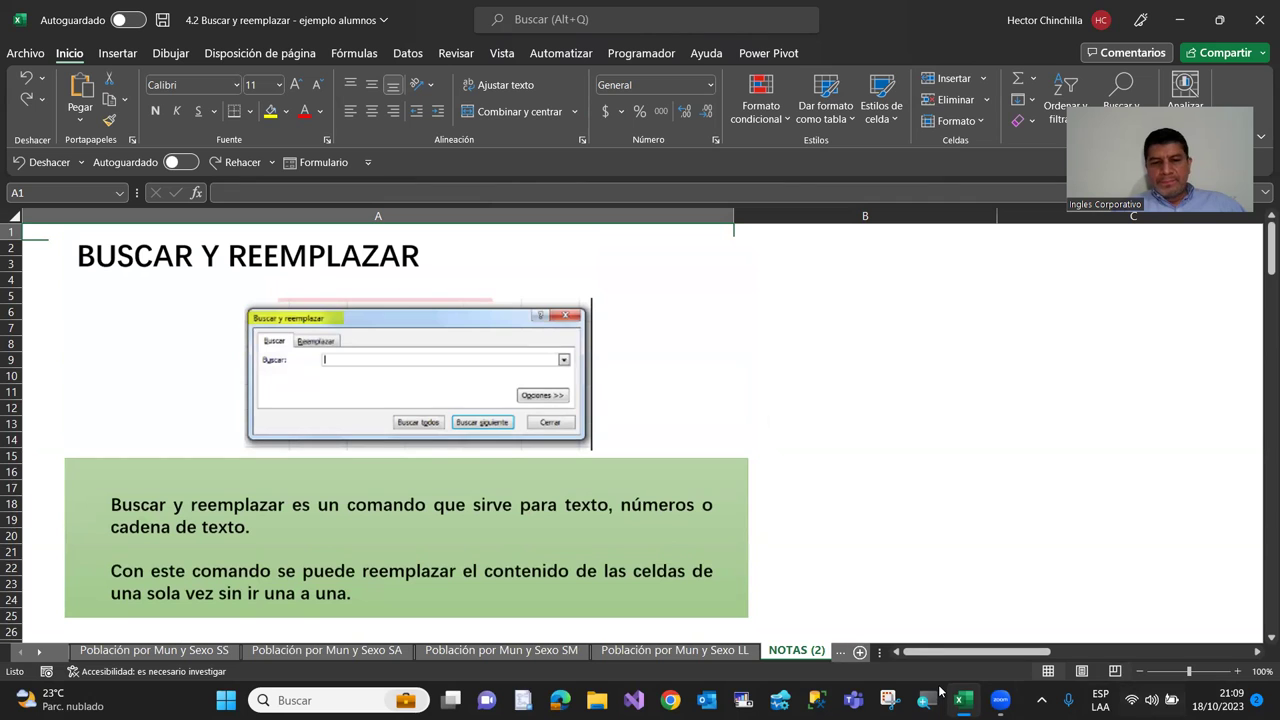
# Go to the Población por Mun y Sexo SS sheet and put the cursor back on cell A1
pyautogui.click(171, 654)
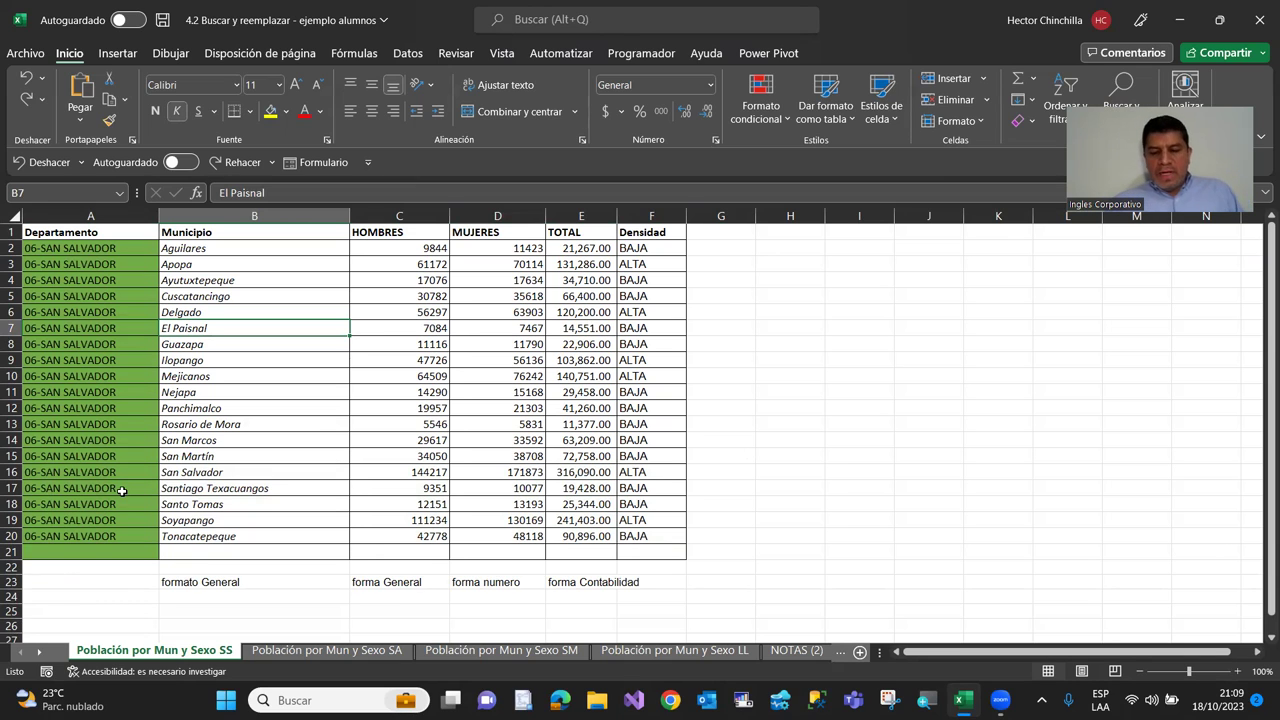
pyautogui.press('Up')
pyautogui.press('Left')
pyautogui.press('Up')
pyautogui.press('Up')
pyautogui.press('Up')
pyautogui.press('Up')
pyautogui.press('Up')
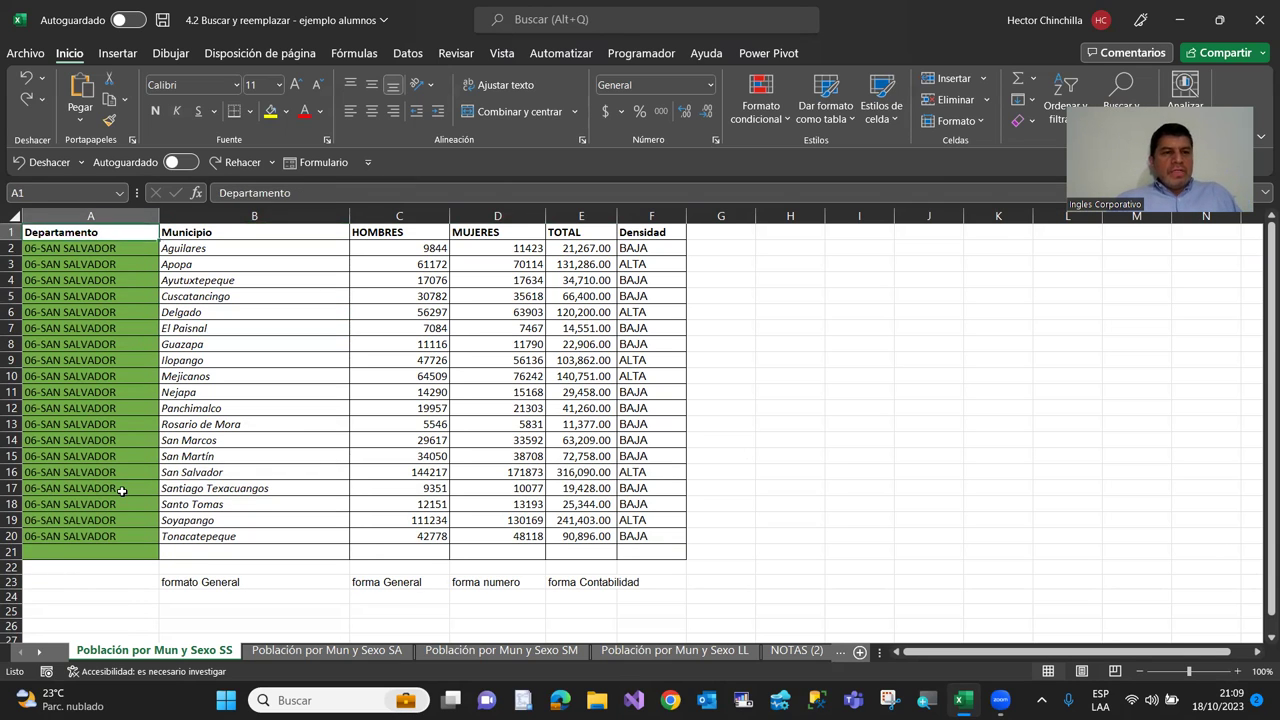
pyautogui.press('Down')
pyautogui.press('Up')
pyautogui.press('Down')
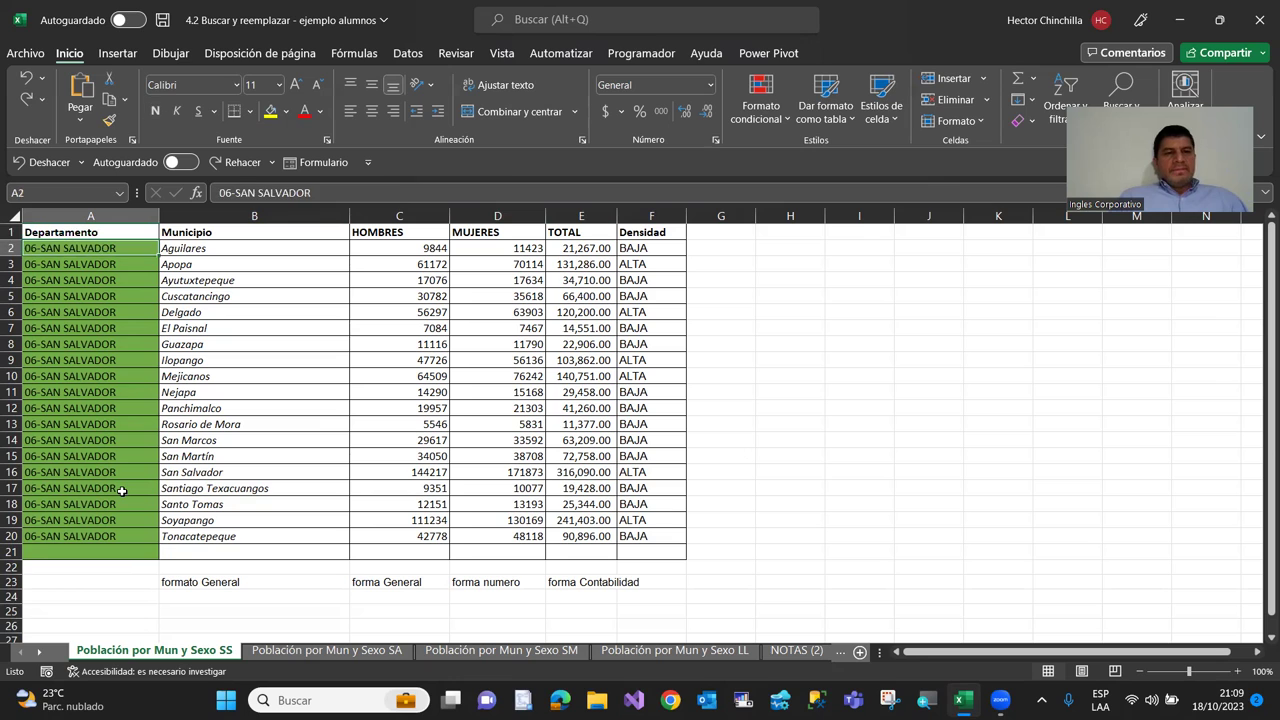
pyautogui.press('Up')
pyautogui.press('Down')
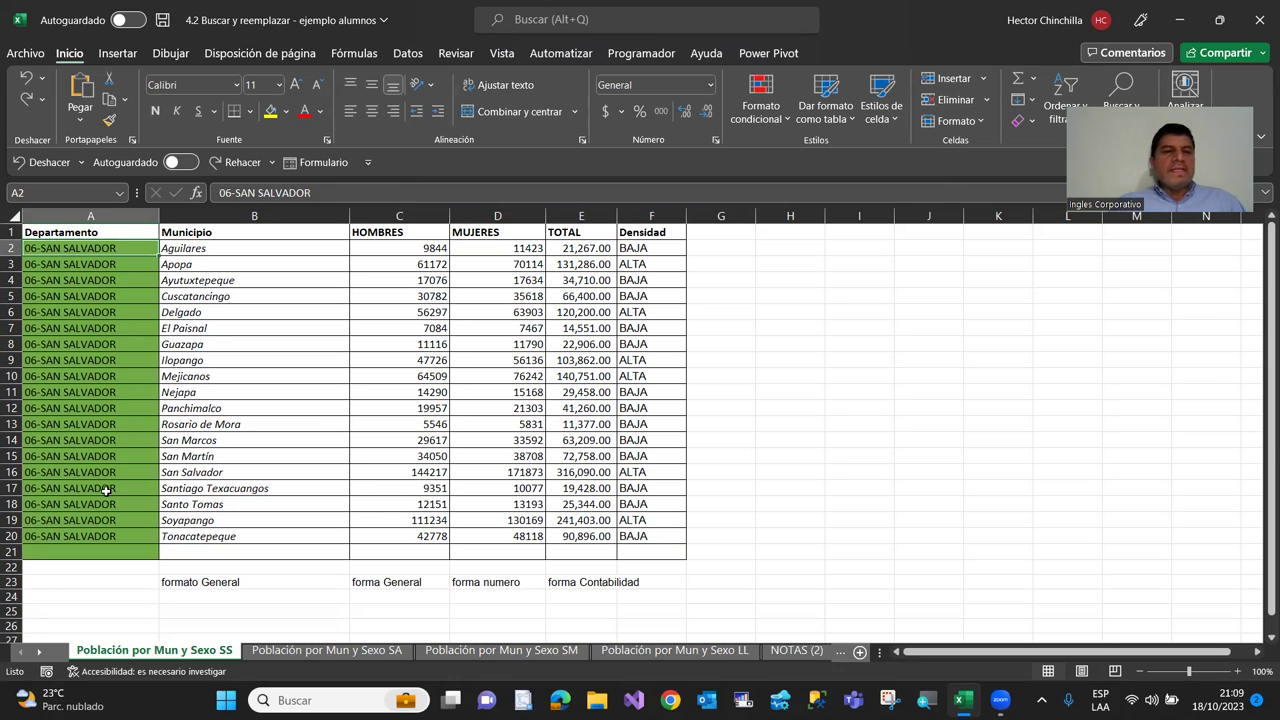
pyautogui.press('Up')
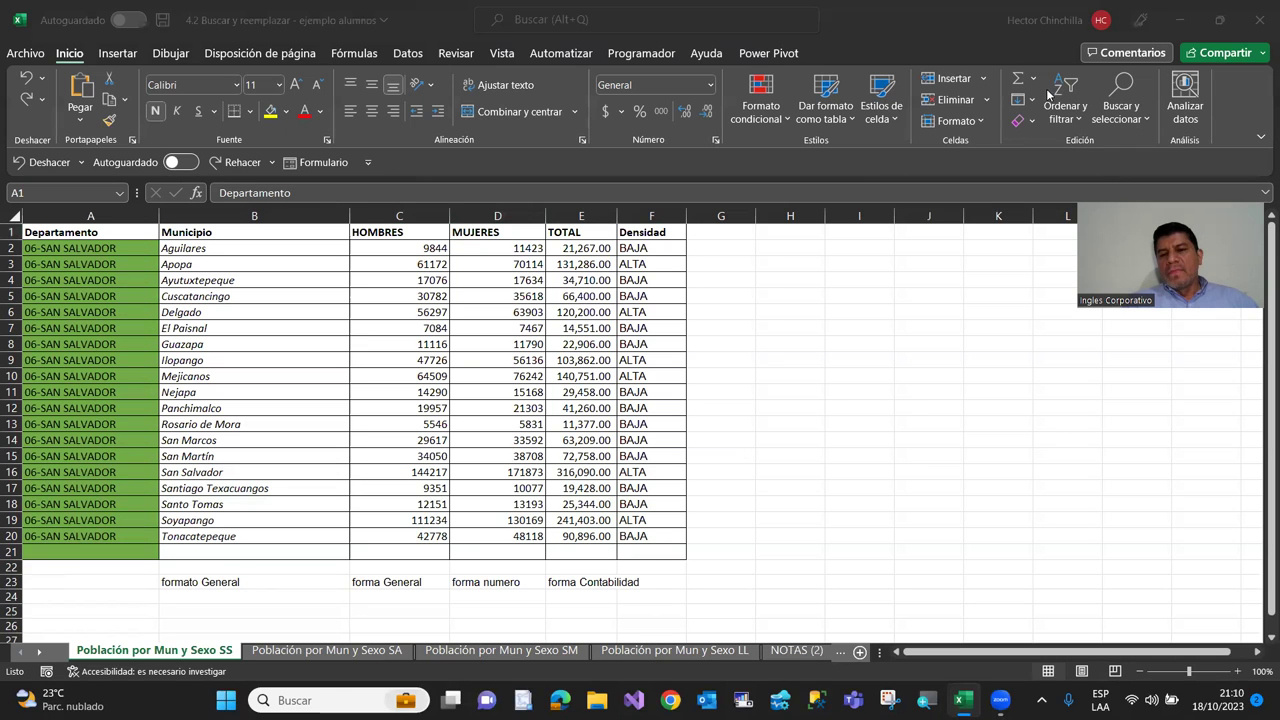
# Expand the Buscar y seleccionar menu on the Inicio tab
pyautogui.click(1121, 97)
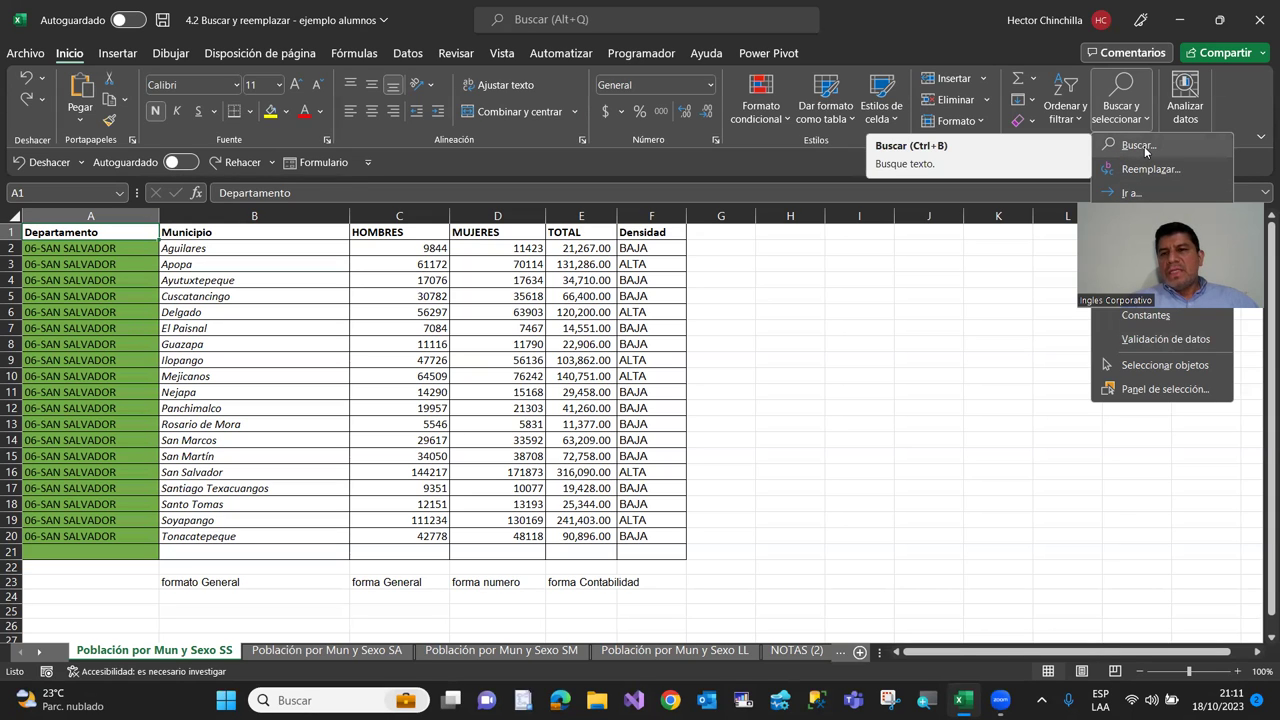
# Select empty cell H7 and bring up Buscar y reemplazar with Ctrl+B
pyautogui.click(1140, 145)
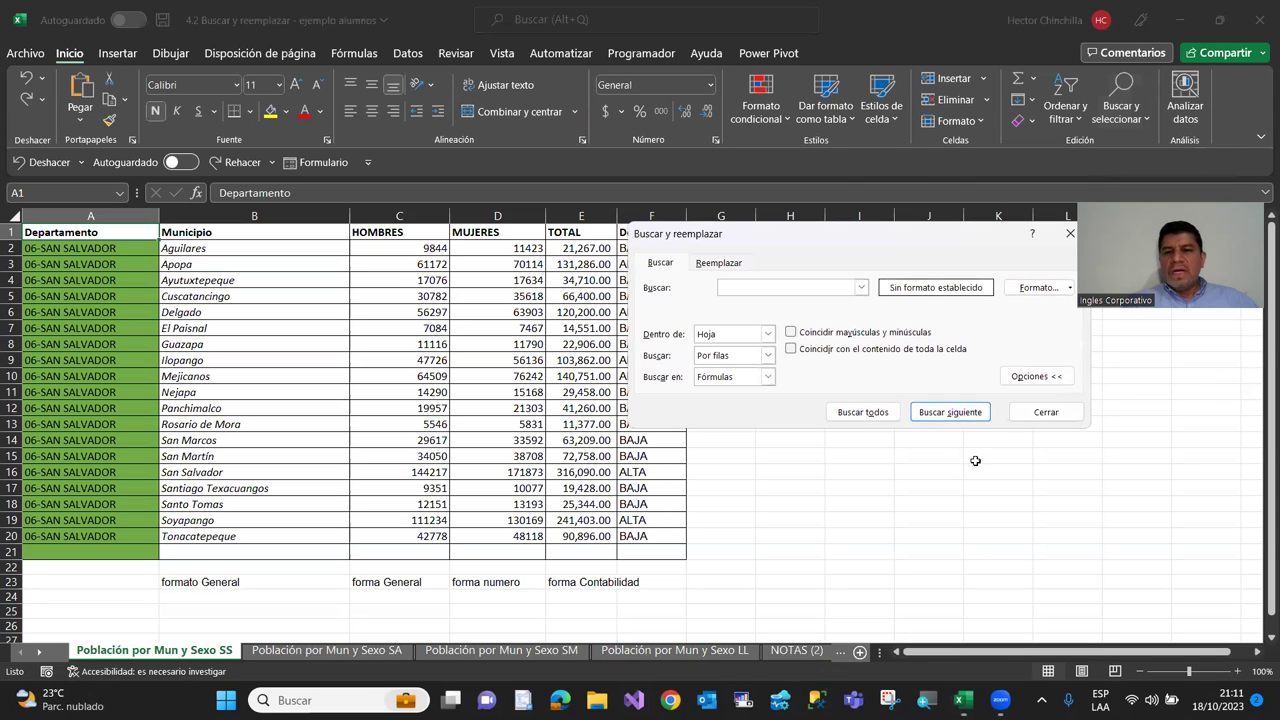
pyautogui.click(1040, 413)
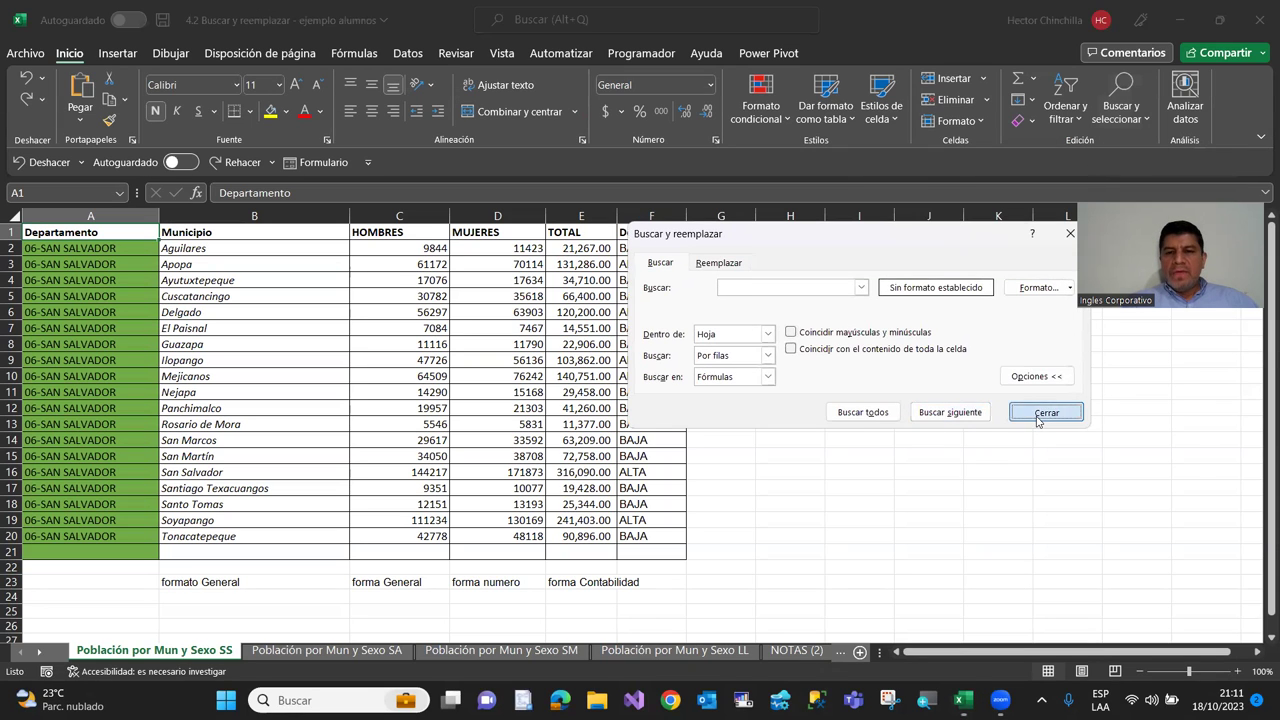
pyautogui.click(778, 325)
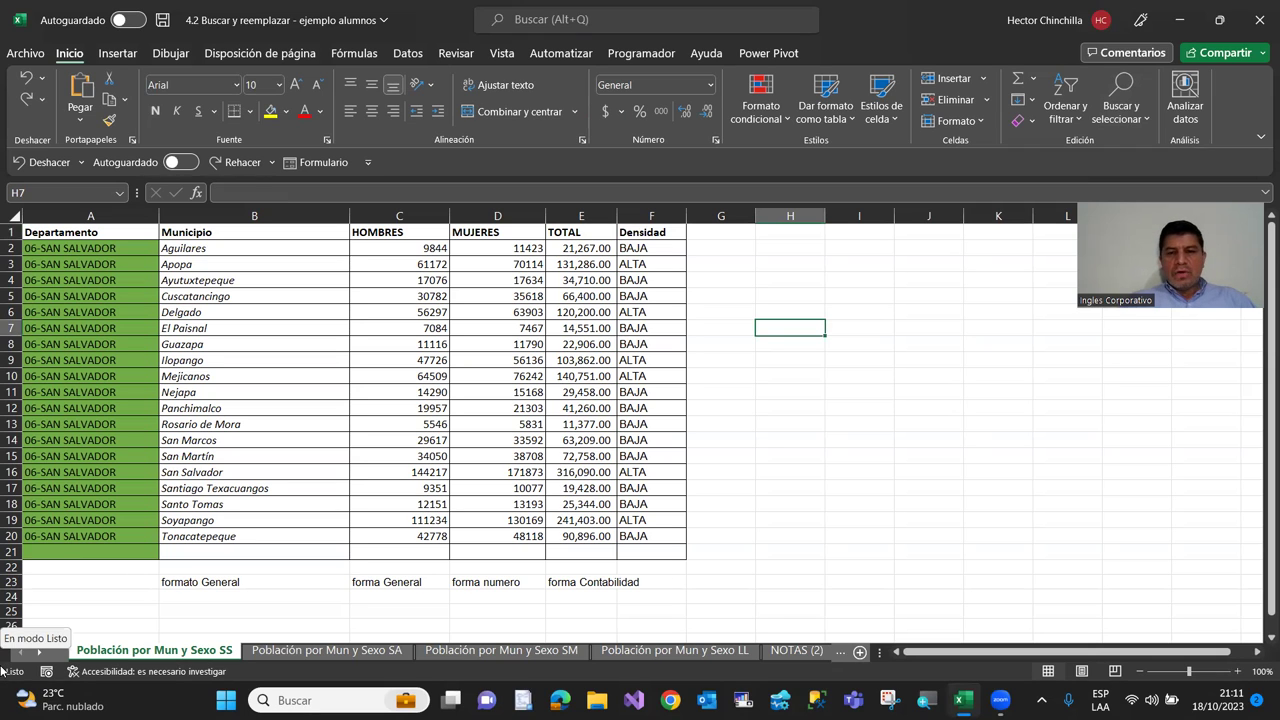
pyautogui.hotkey('ctrl', 'b')
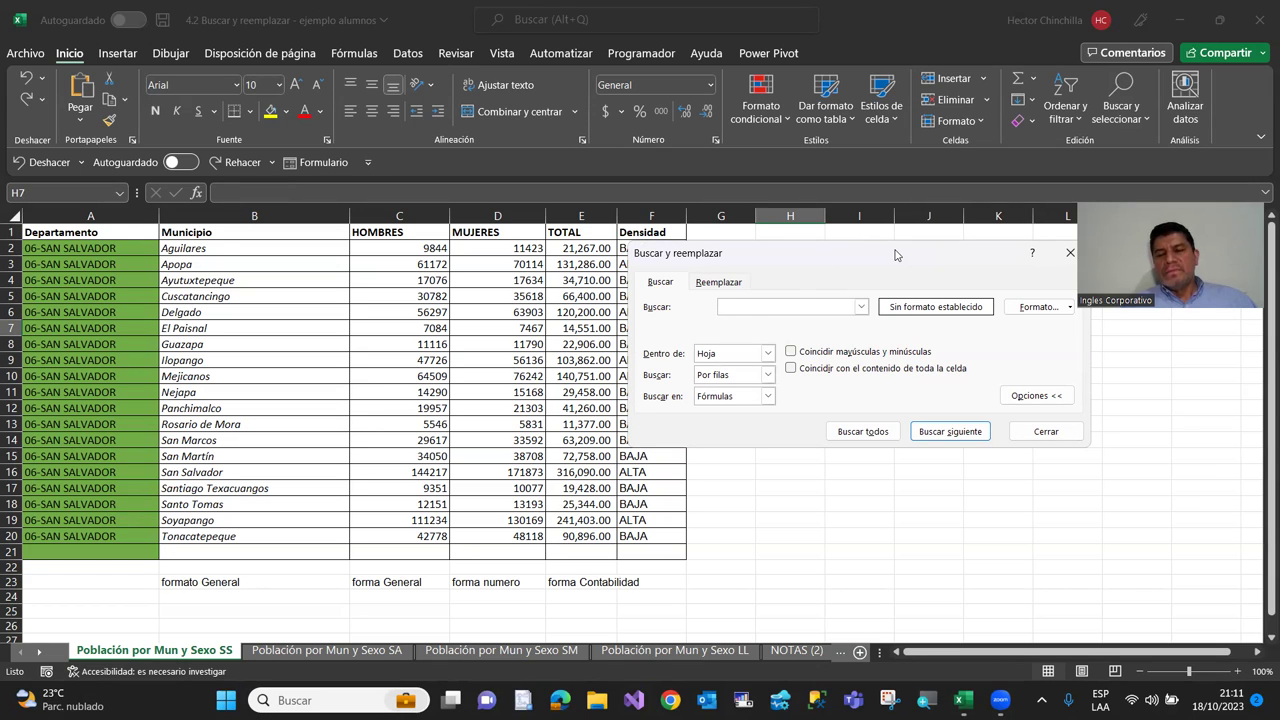
# Drag the Buscar y reemplazar dialog to the right, away from the table
pyautogui.moveTo(896, 255); pyautogui.dragTo(982, 251)
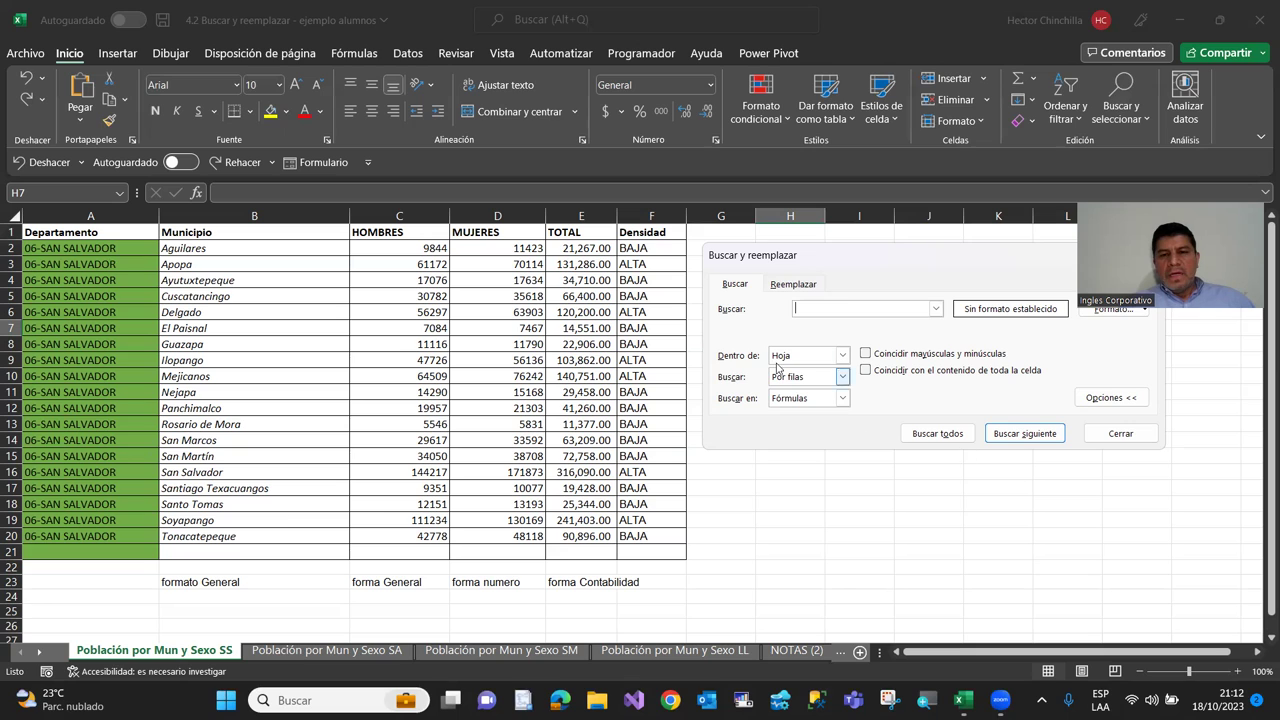
# Set the search to Dentro de: Hoja and Buscar en: Fórmulas, after briefly trying Libro
pyautogui.click(843, 357)
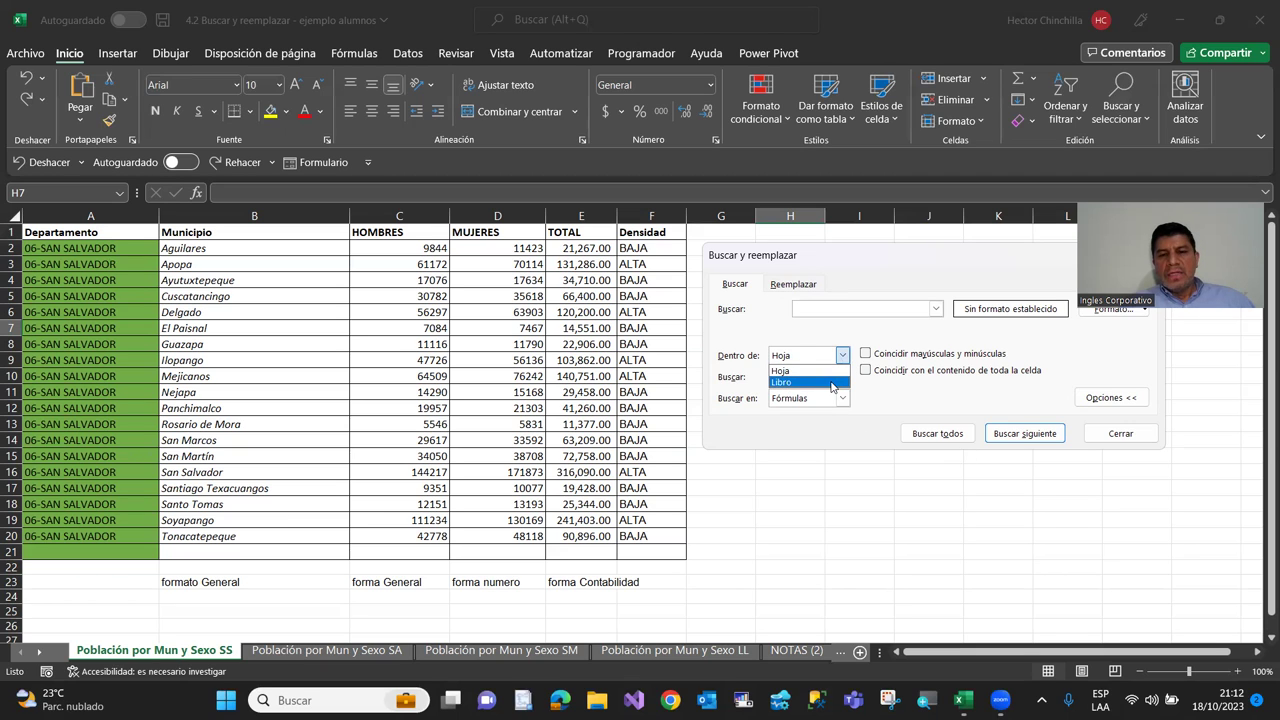
pyautogui.click(831, 382)
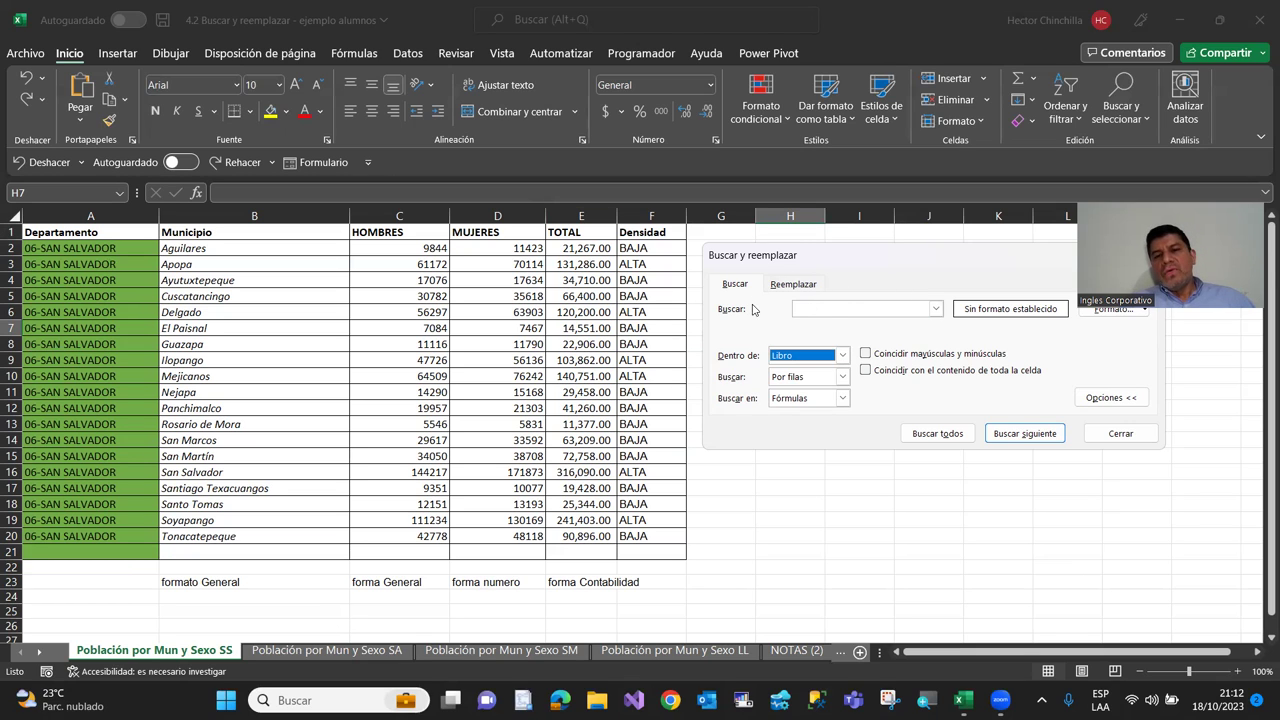
pyautogui.click(843, 356)
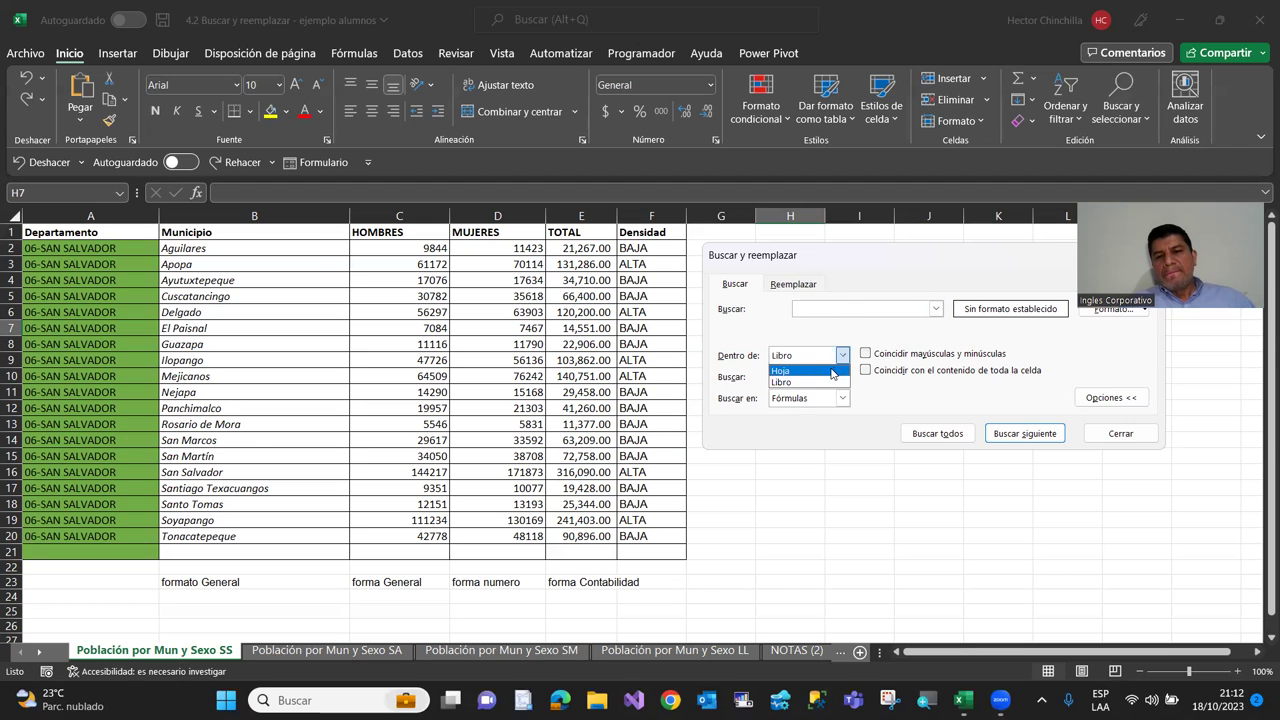
pyautogui.click(830, 369)
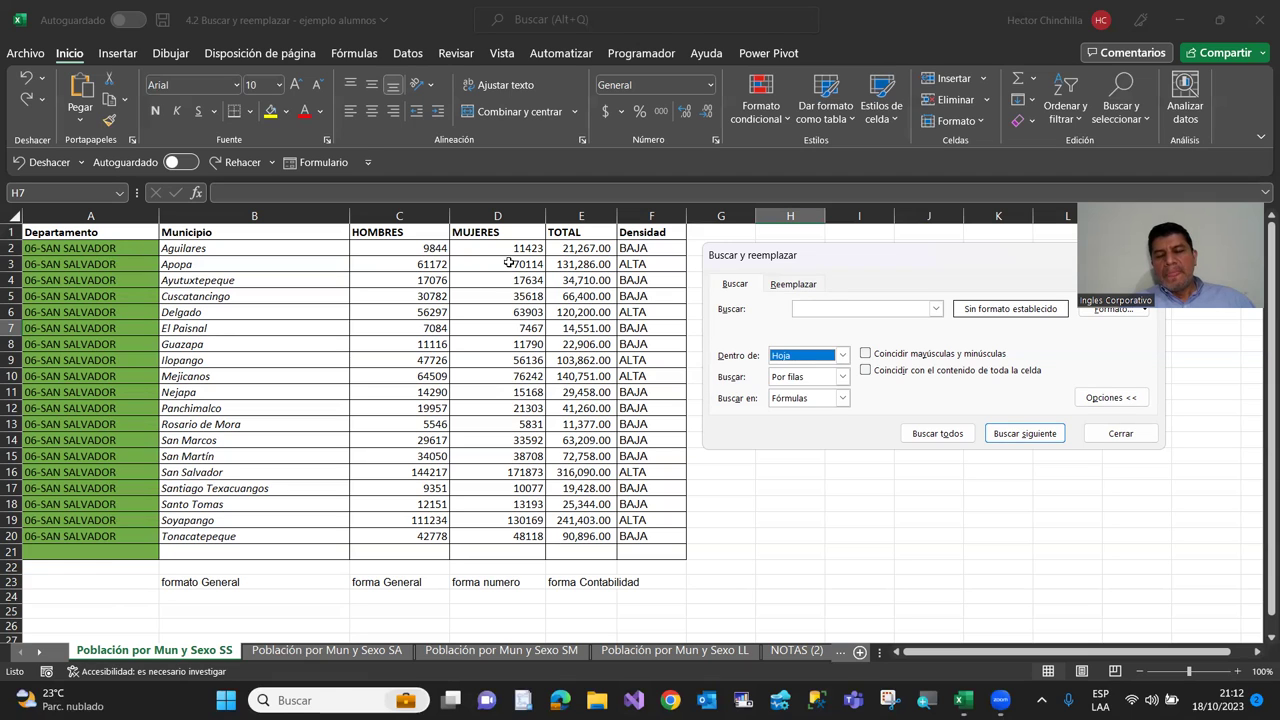
pyautogui.click(842, 400)
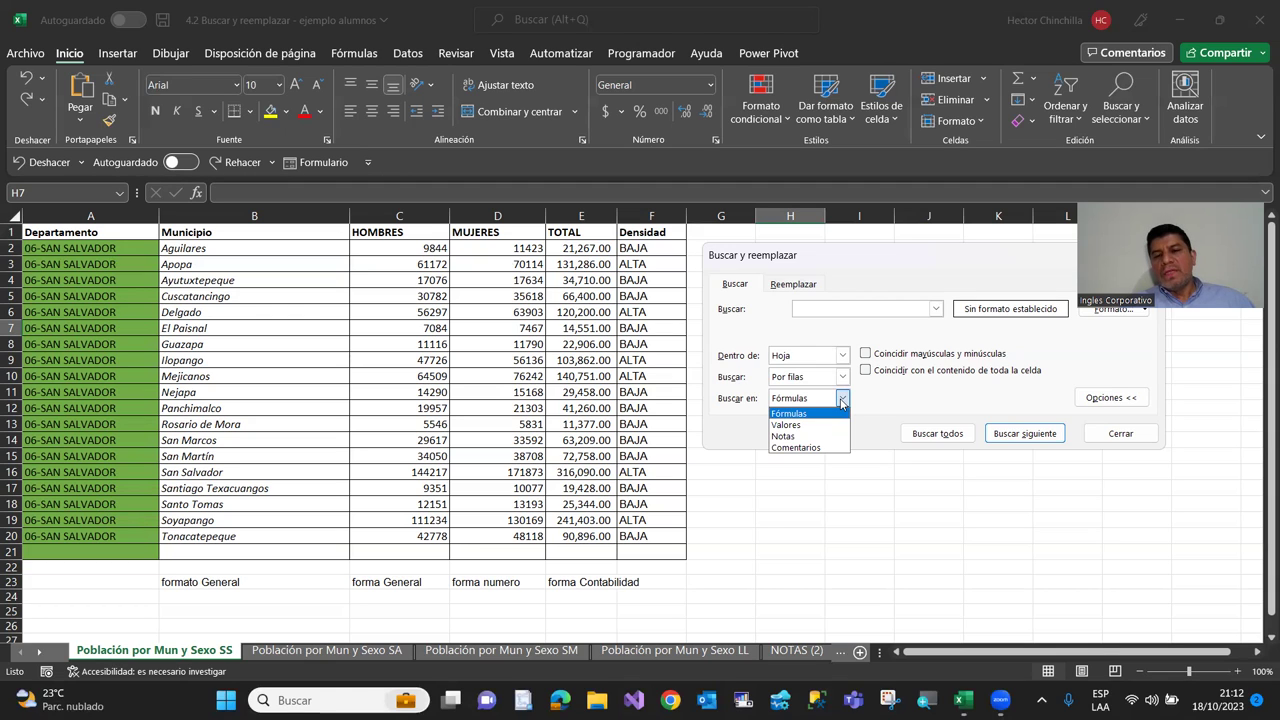
pyautogui.click(841, 403)
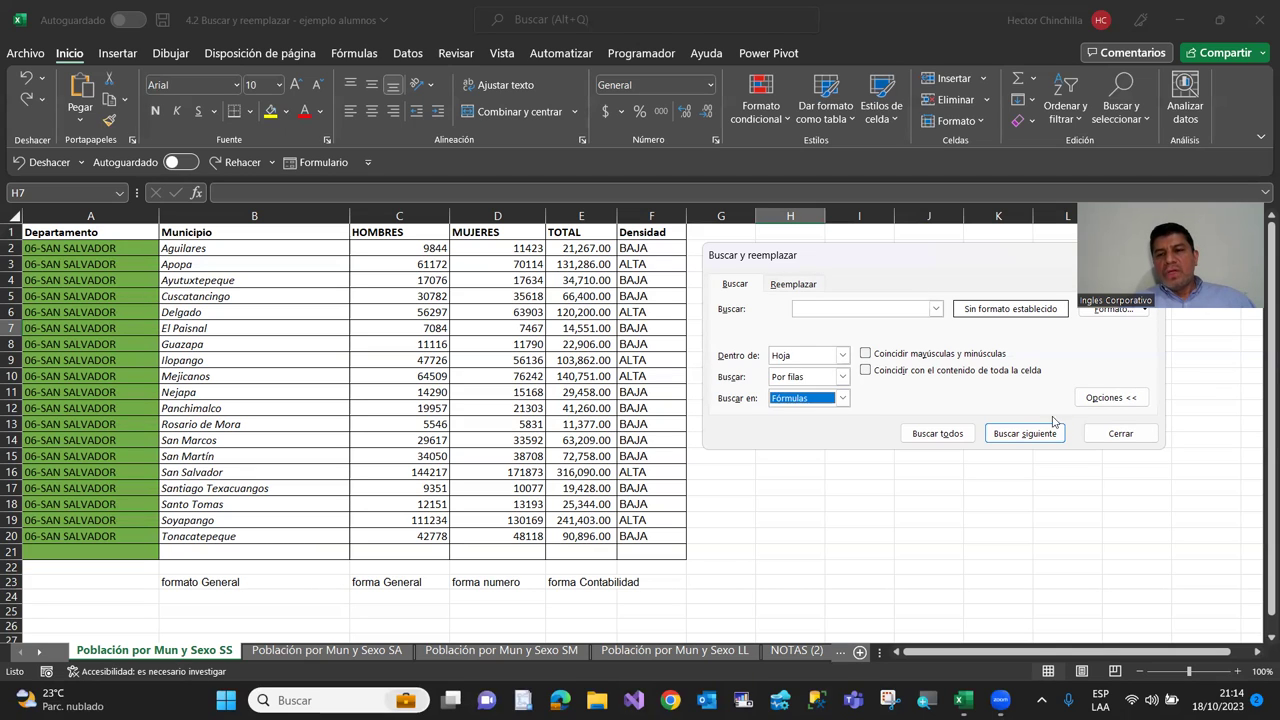
pyautogui.click(1108, 400)
# Search for 'apopa' and list all matches, finding only Apopa at $B$3
pyautogui.click(1108, 355)
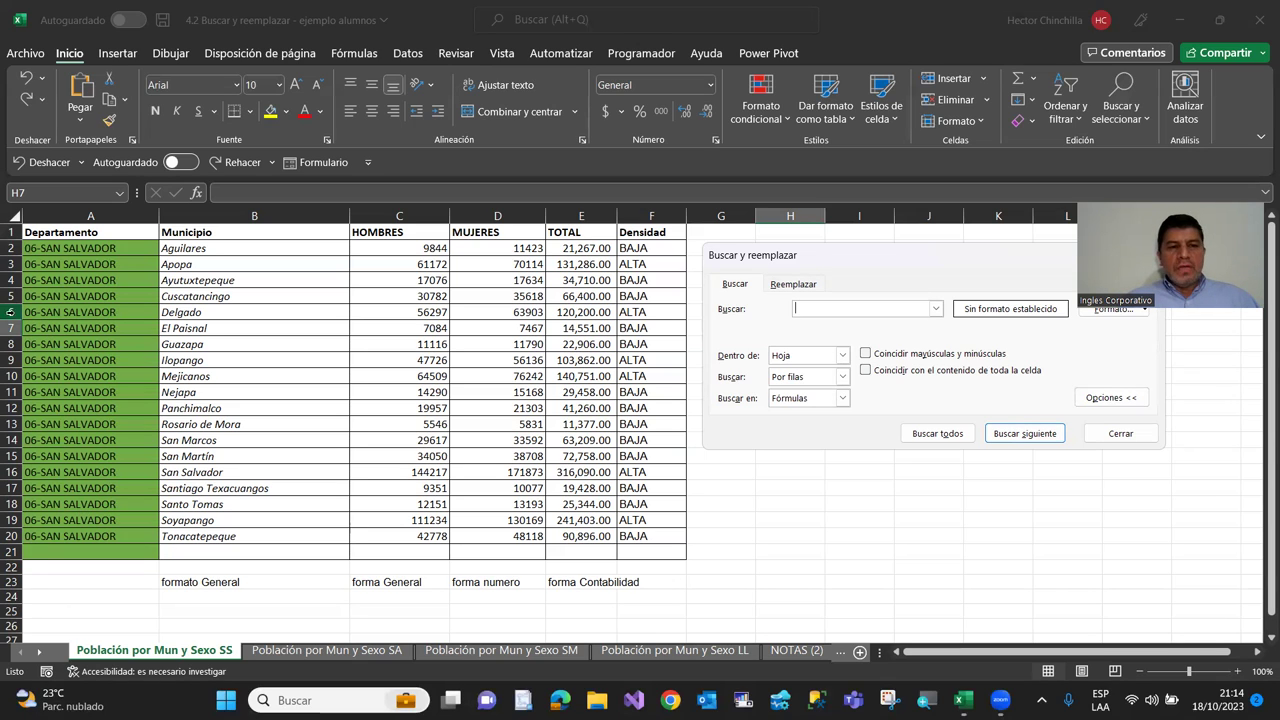
pyautogui.write('apopa')
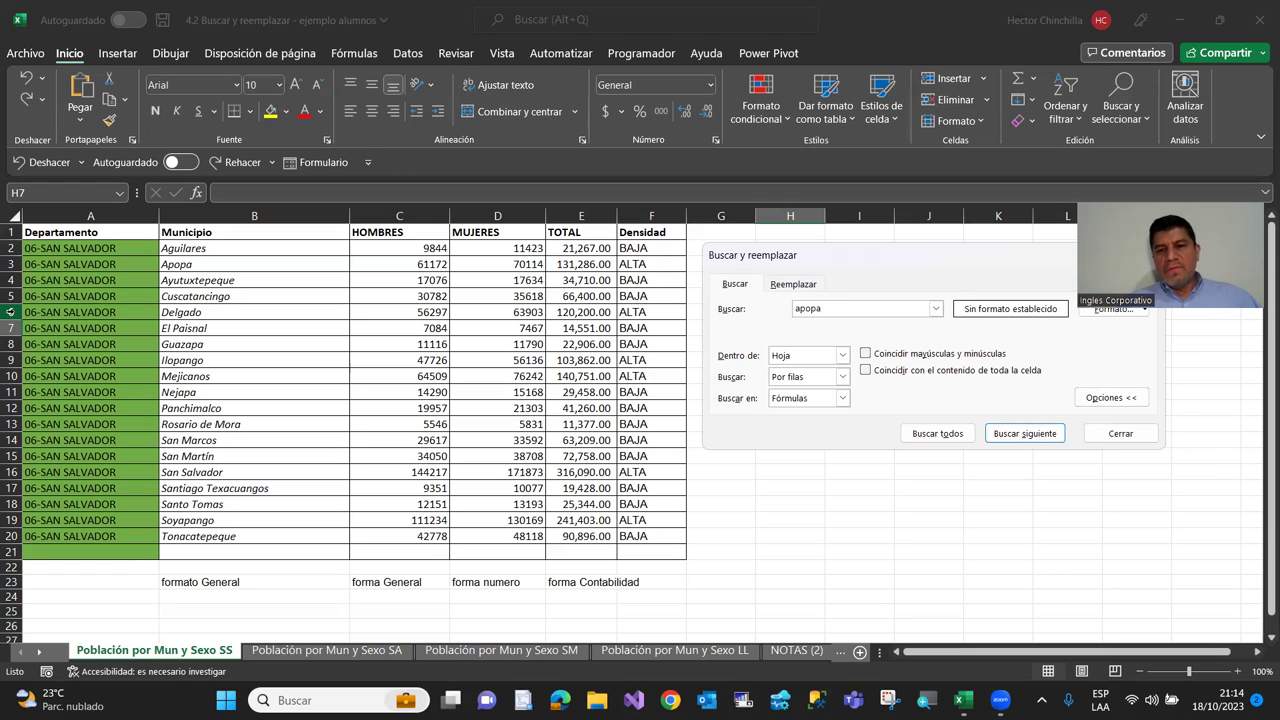
pyautogui.click(1024, 436)
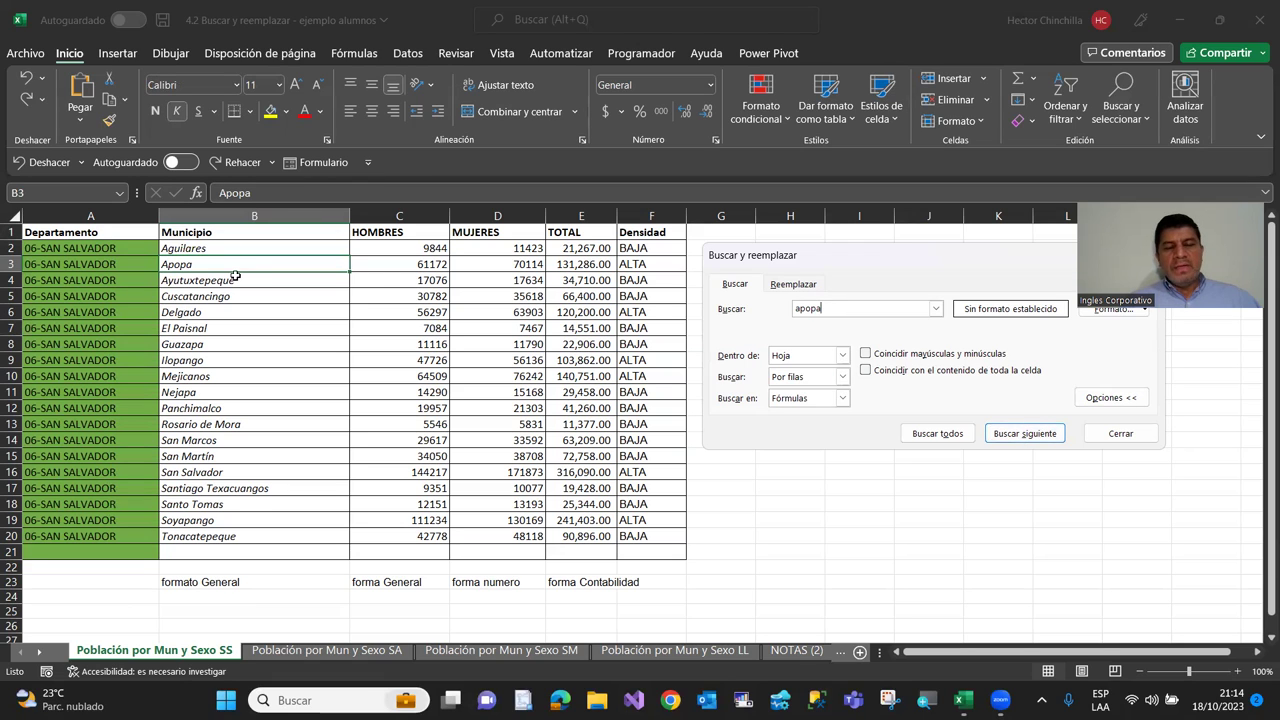
pyautogui.click(1005, 436)
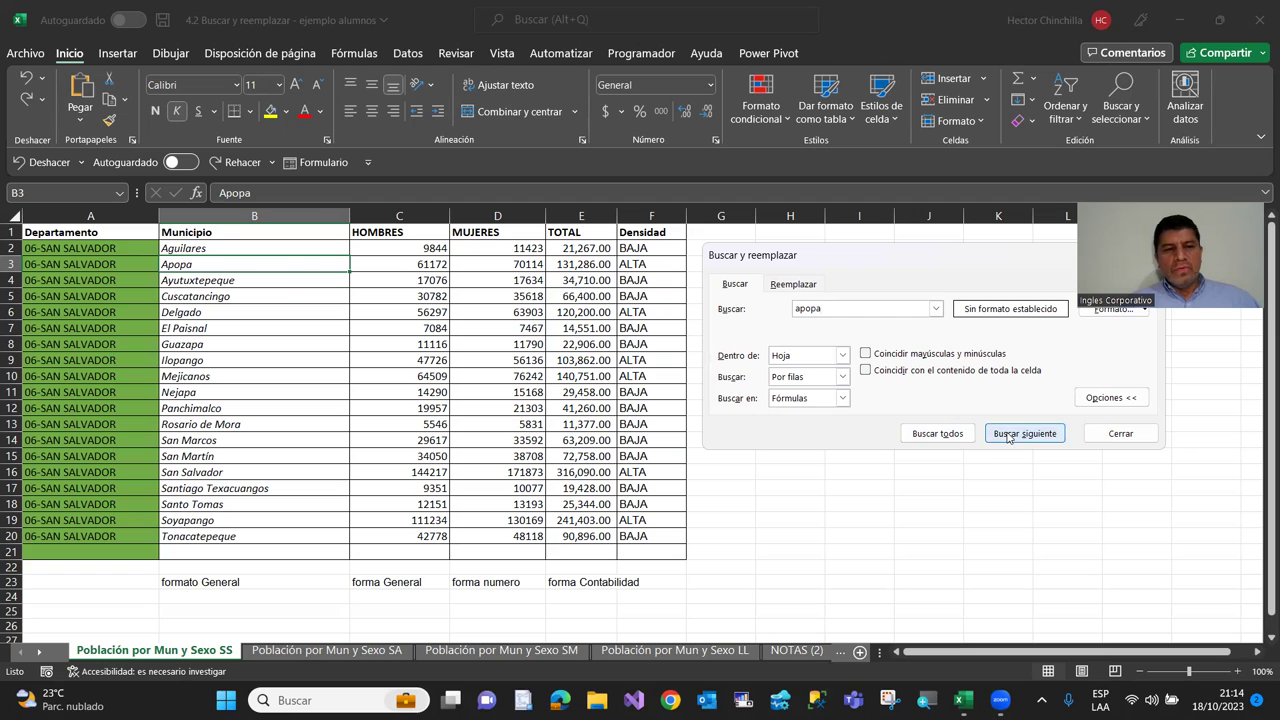
pyautogui.click(1008, 436)
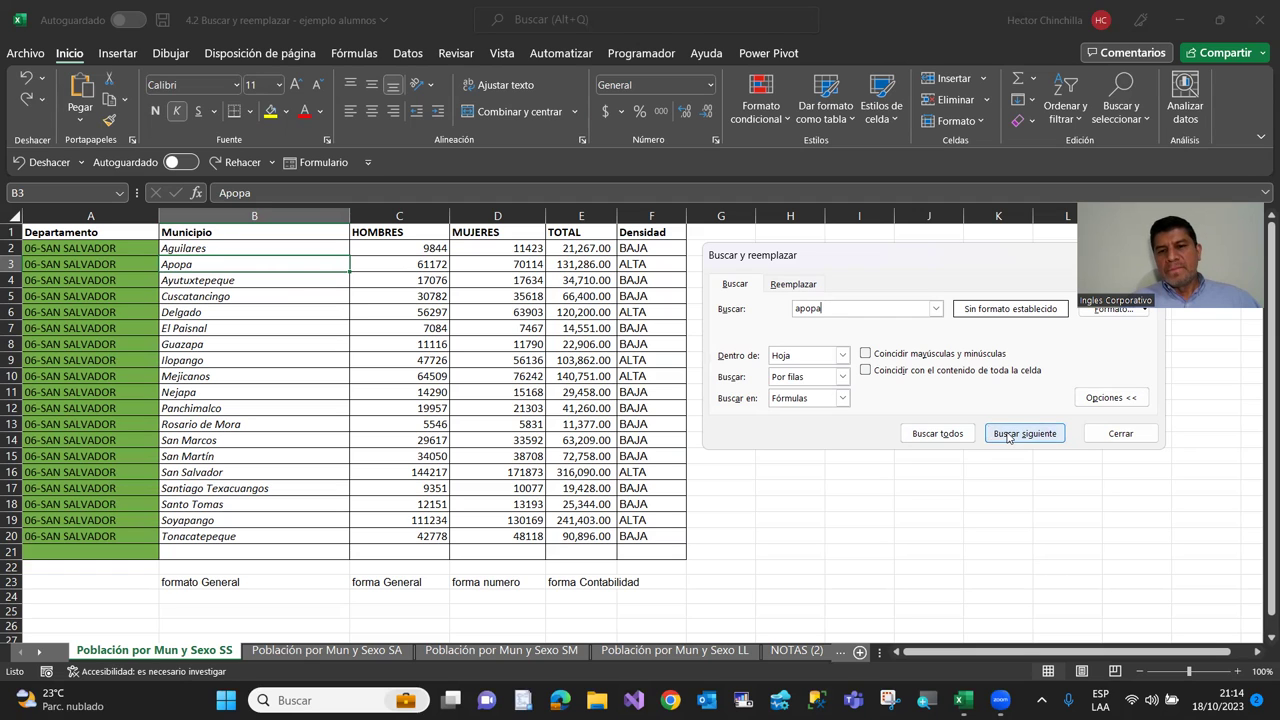
pyautogui.click(940, 431)
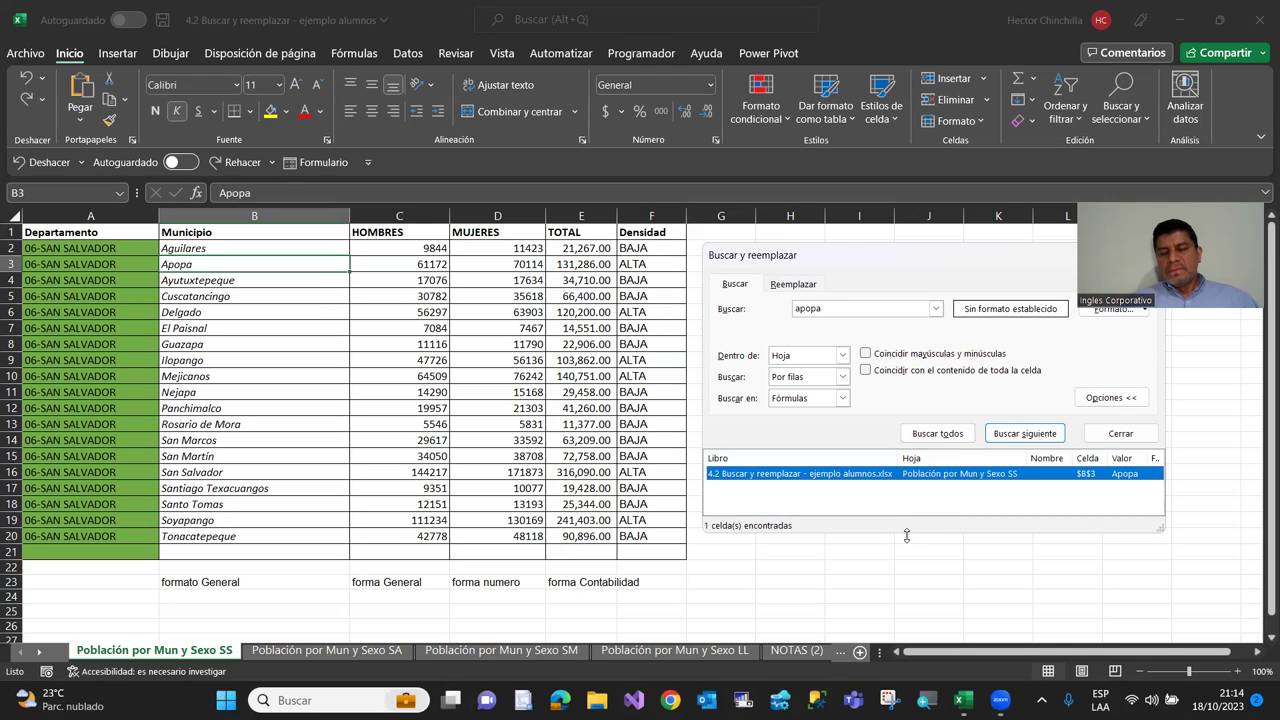
pyautogui.moveTo(907, 535); pyautogui.dragTo(907, 594)
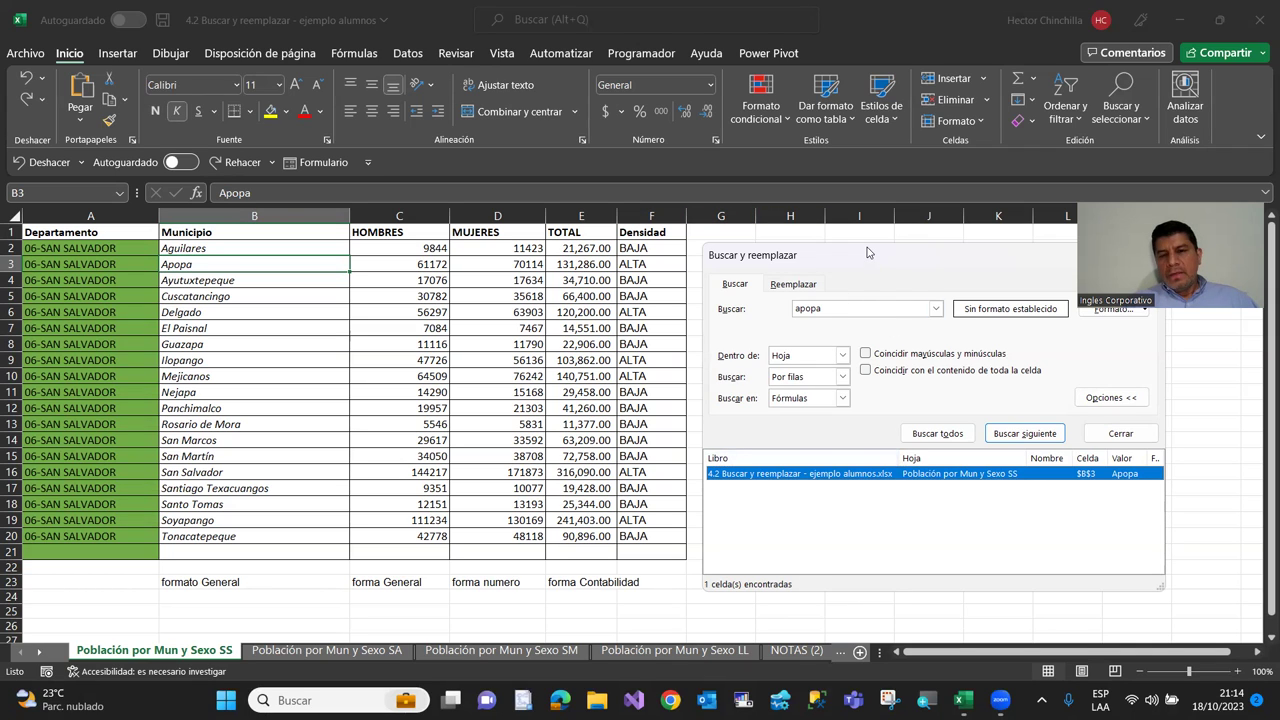
pyautogui.moveTo(868, 253); pyautogui.dragTo(866, 238)
# Step through 'san' matches from 06-SAN SALVADOR at $A$2, then list all 24 cells
pyautogui.click(854, 294)
pyautogui.write('san')
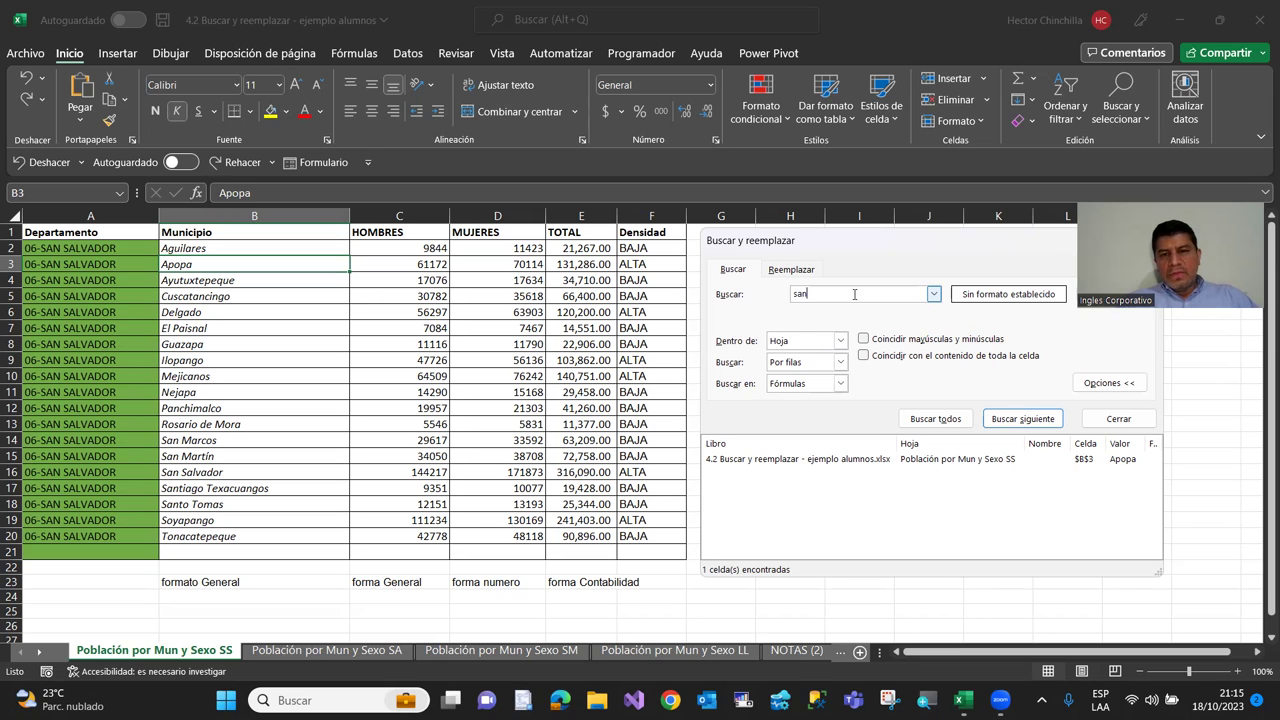
pyautogui.click(989, 420)
pyautogui.click(989, 420)
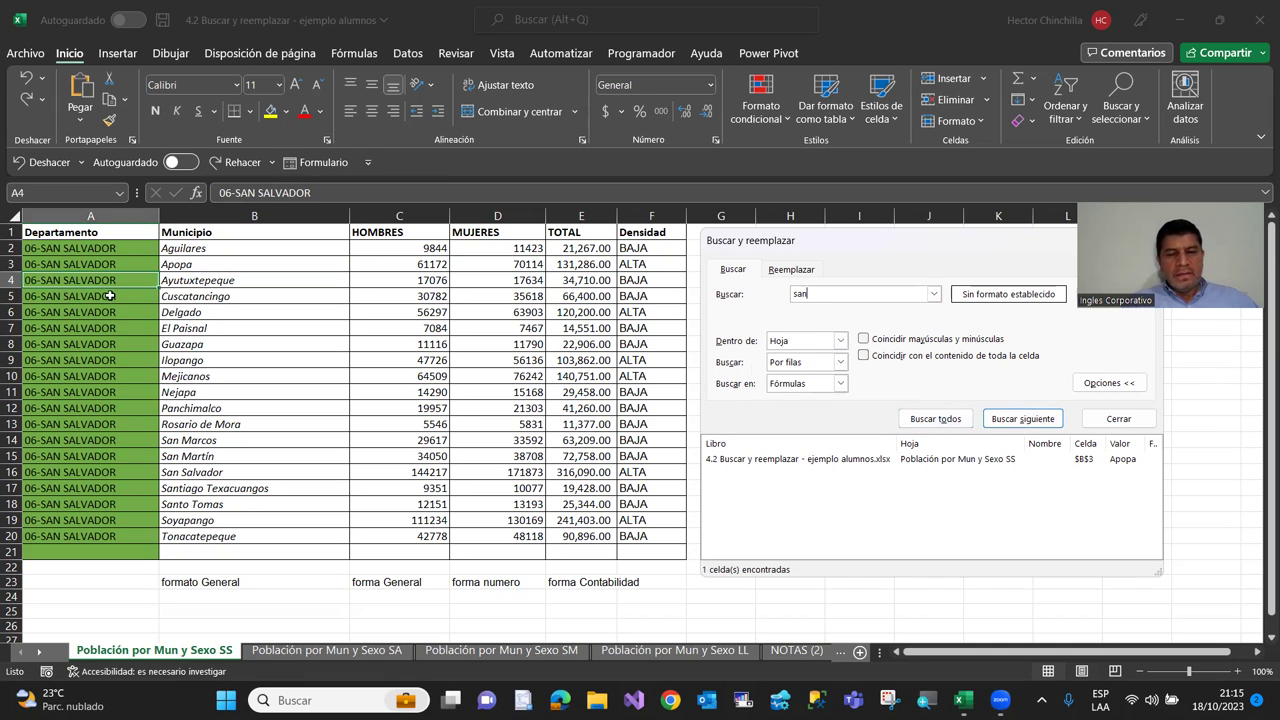
pyautogui.click(1011, 419)
pyautogui.click(1011, 420)
pyautogui.click(1011, 420)
pyautogui.click(1011, 420)
pyautogui.click(1011, 420)
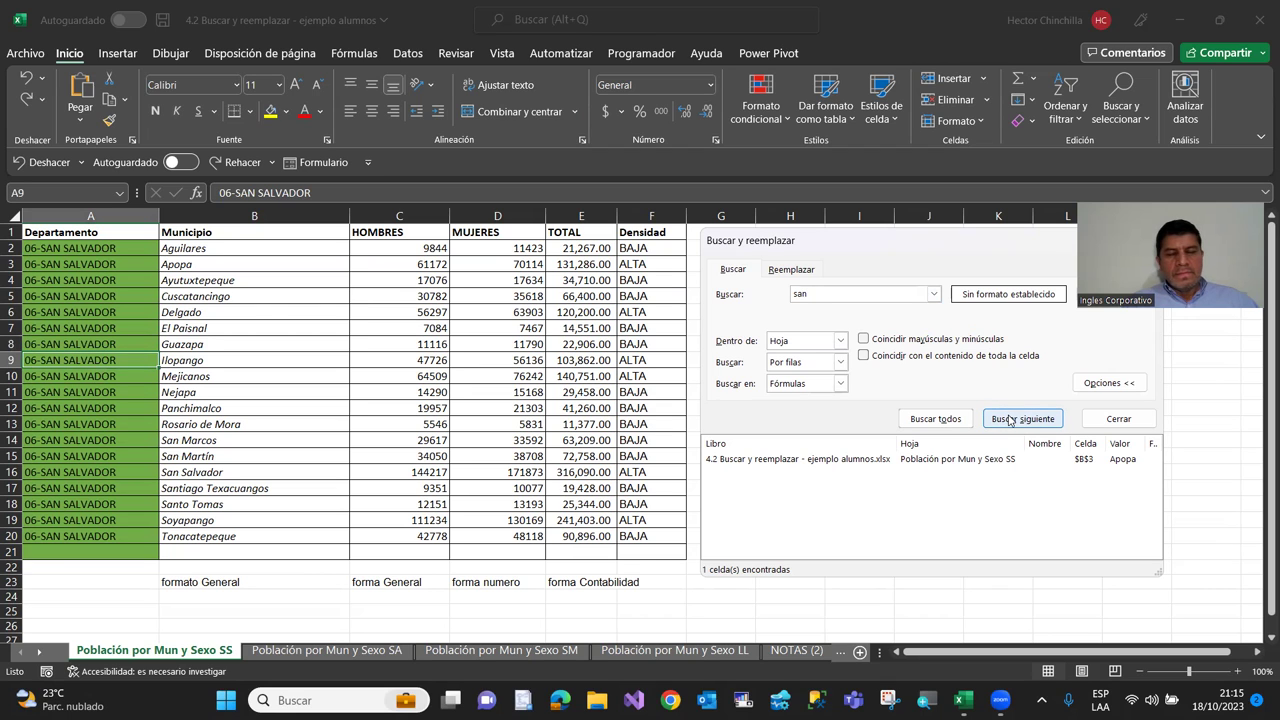
pyautogui.click(935, 419)
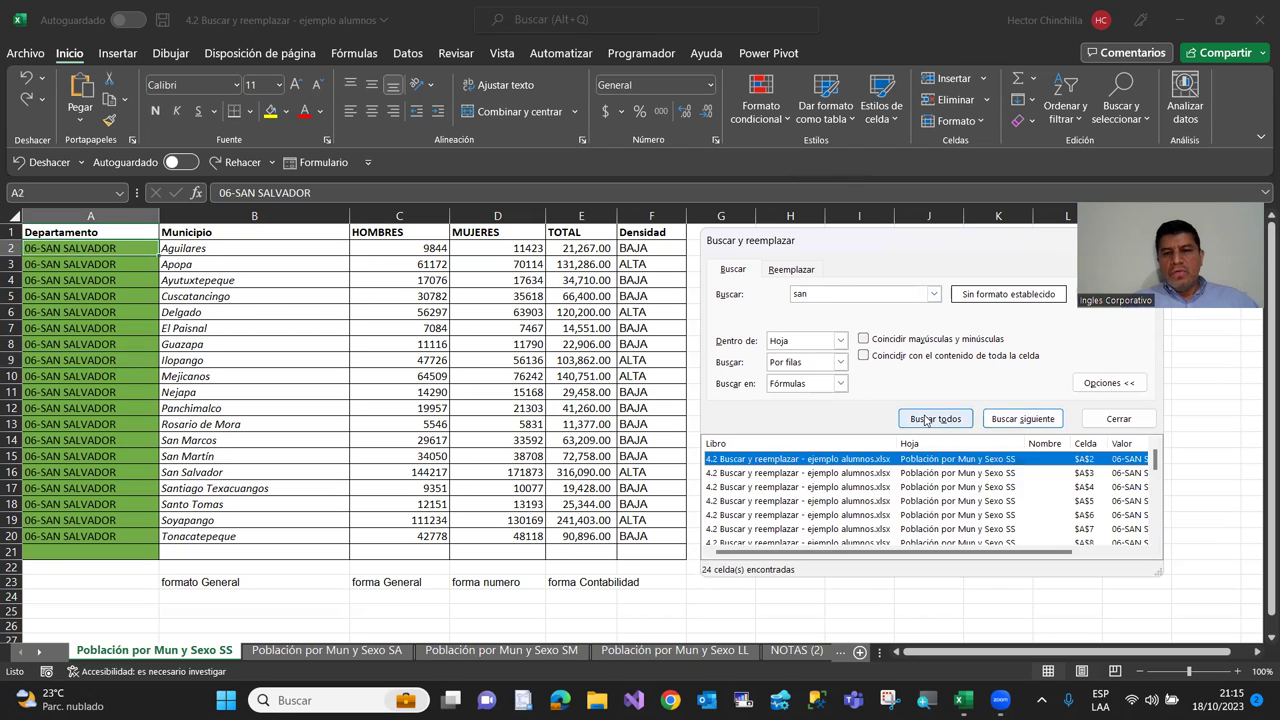
pyautogui.moveTo(1156, 462)
pyautogui.mouseDown()
pyautogui.moveTo(1158, 500)
pyautogui.moveTo(1157, 452)
pyautogui.mouseUp()
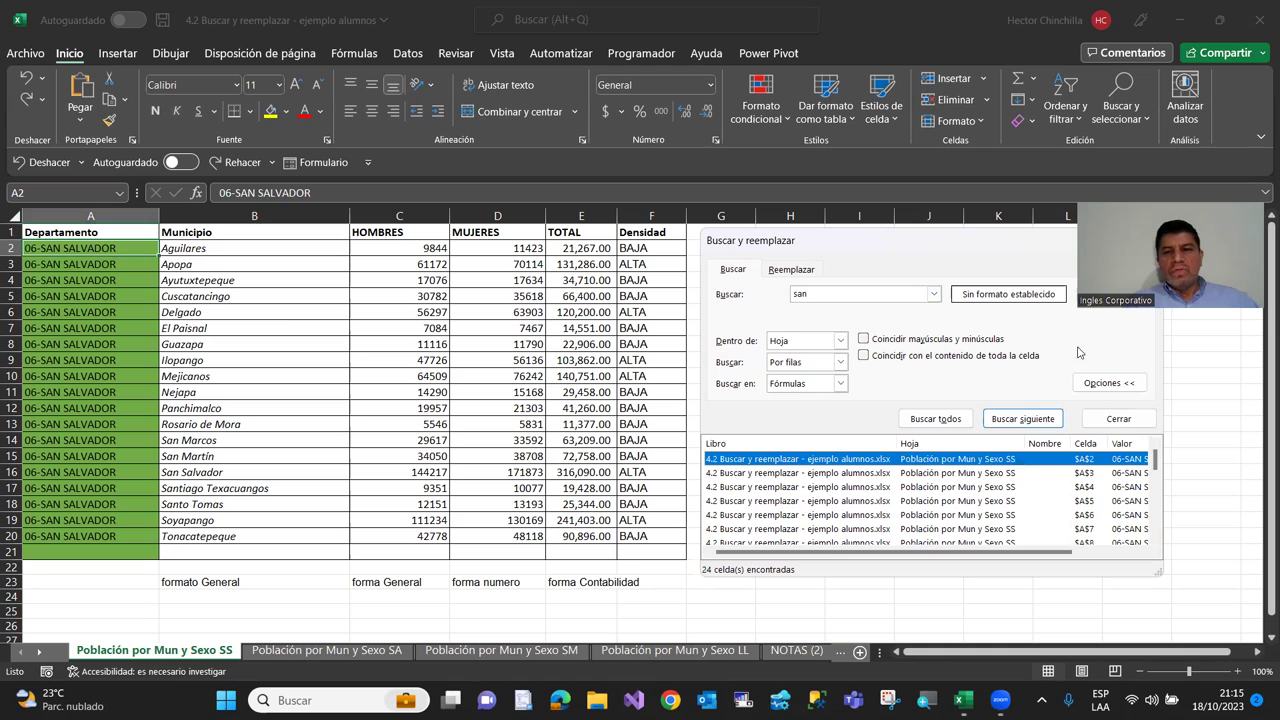
# Search 'San' with Coincidir mayúsculas y minúsculas, cycling through the five matches back to B14
pyautogui.click(821, 292)
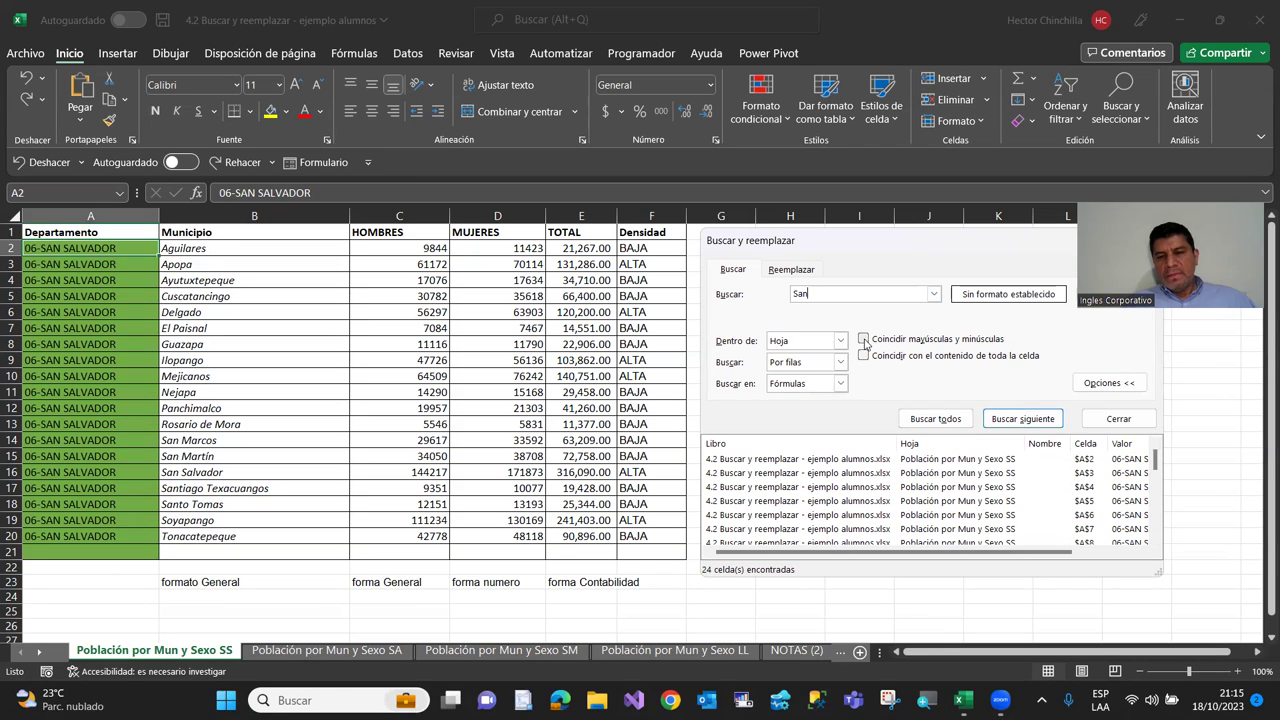
pyautogui.write('S')
pyautogui.click(864, 340)
pyautogui.click(991, 420)
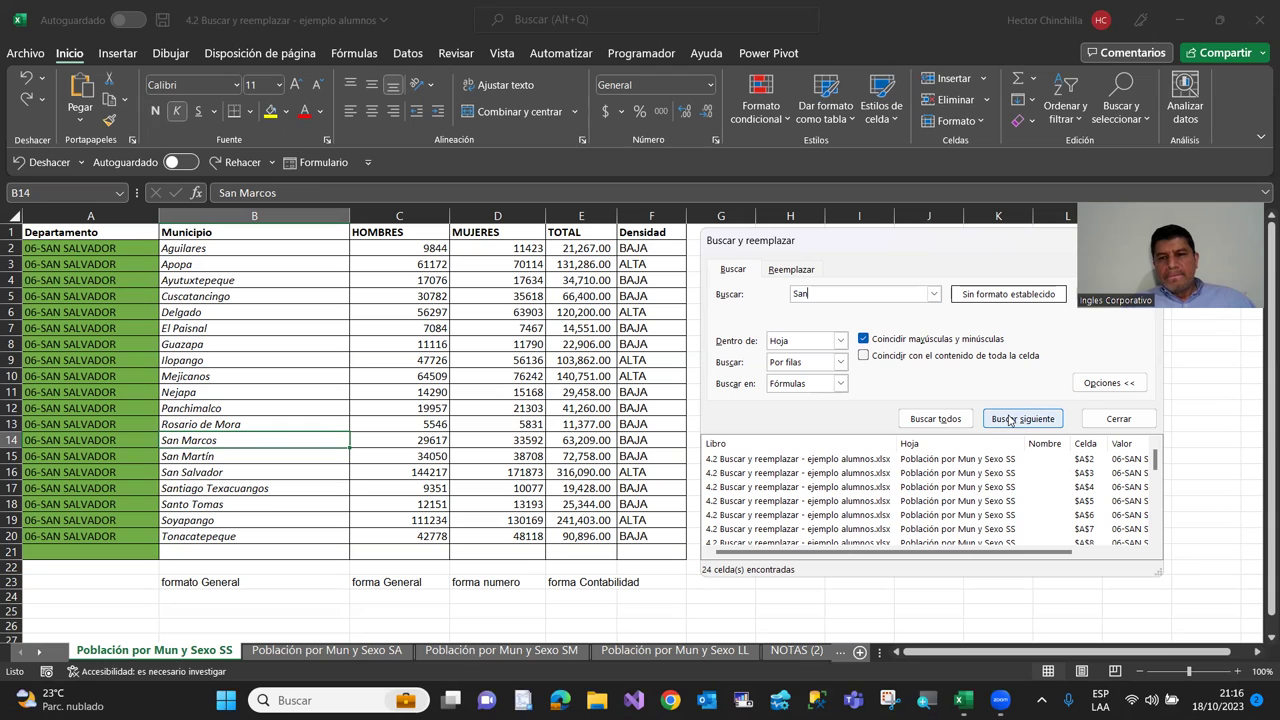
pyautogui.click(1010, 421)
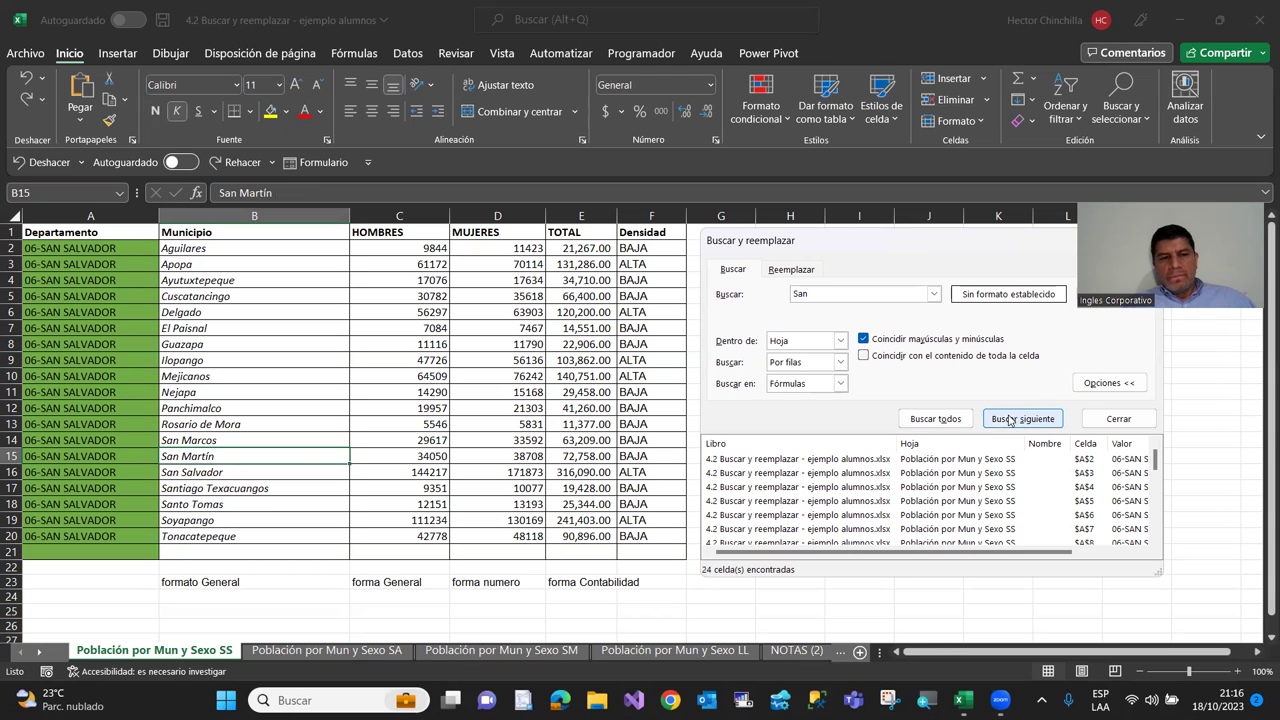
pyautogui.click(1010, 421)
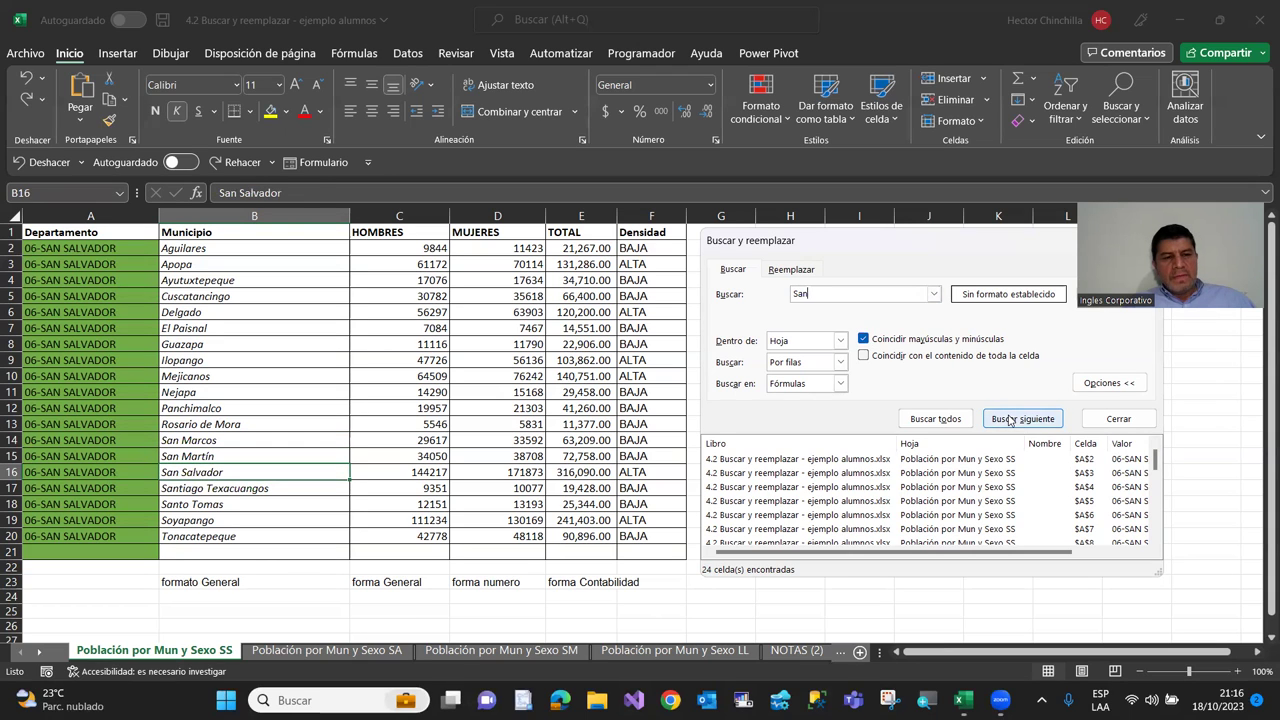
pyautogui.click(1010, 421)
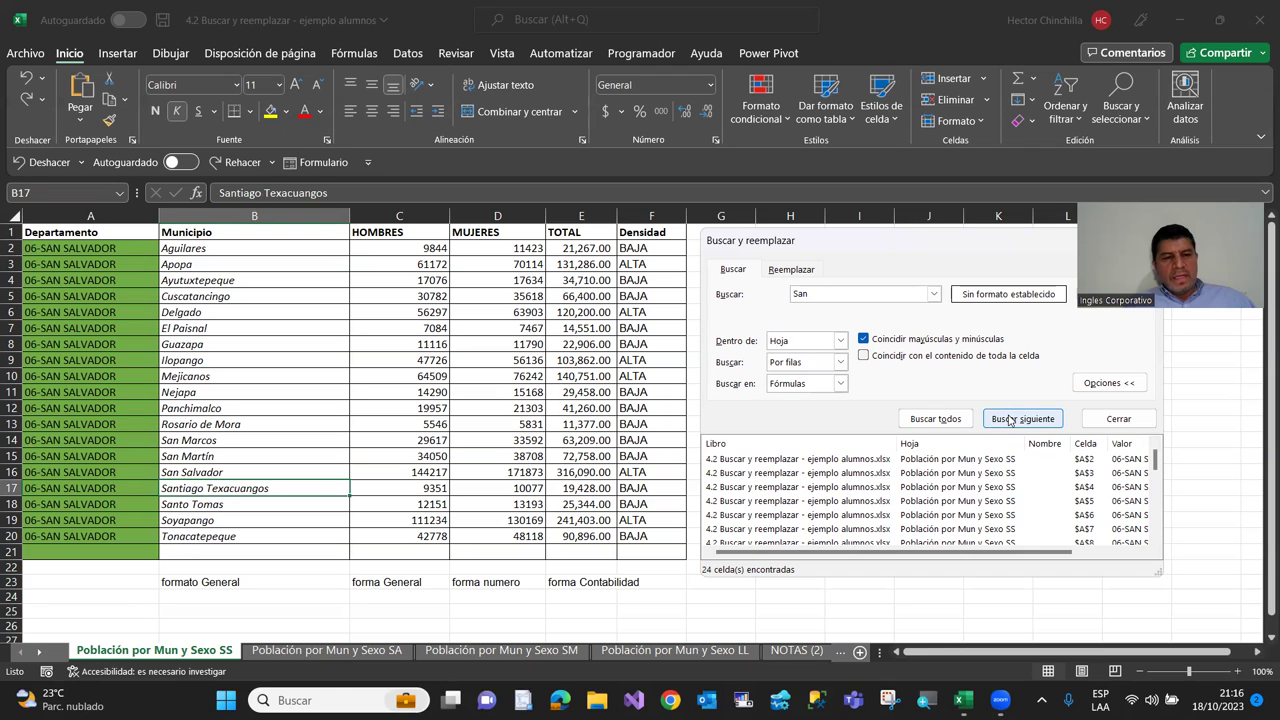
pyautogui.click(1010, 421)
pyautogui.click(1010, 421)
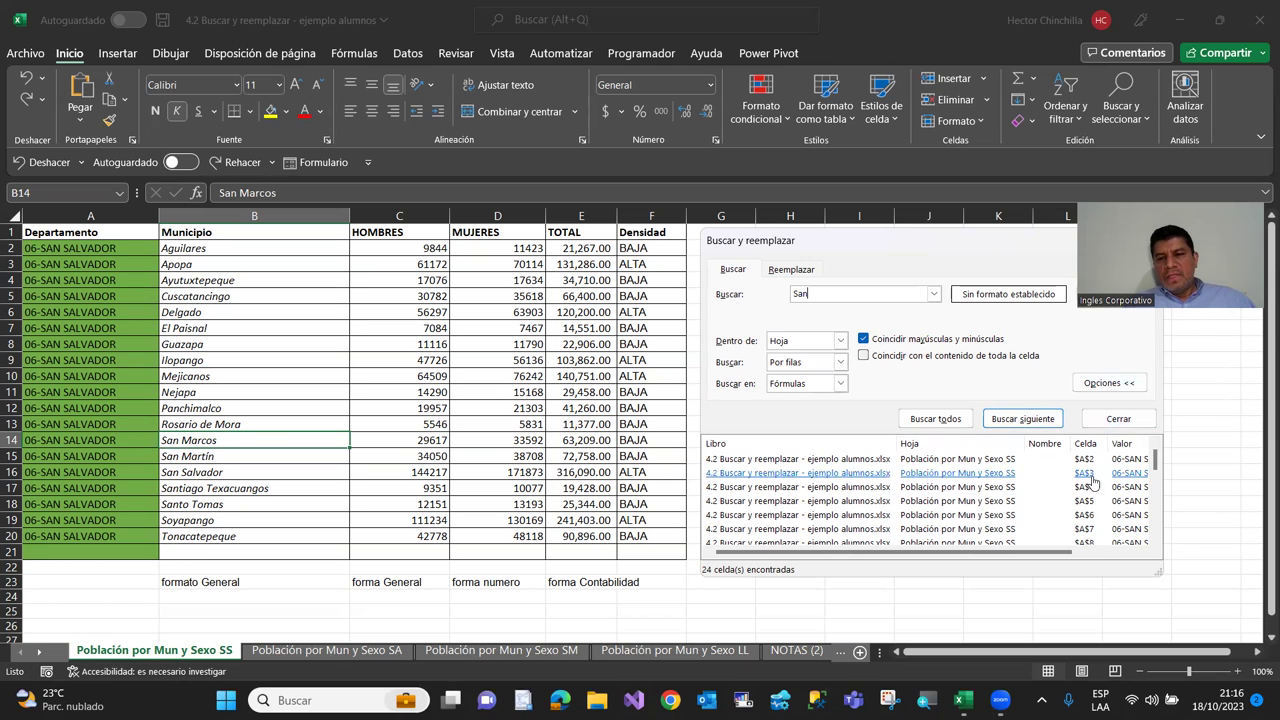
# Close and reopen the Find dialog from Buscar y seleccionar, moving it up and left
pyautogui.click(1118, 418)
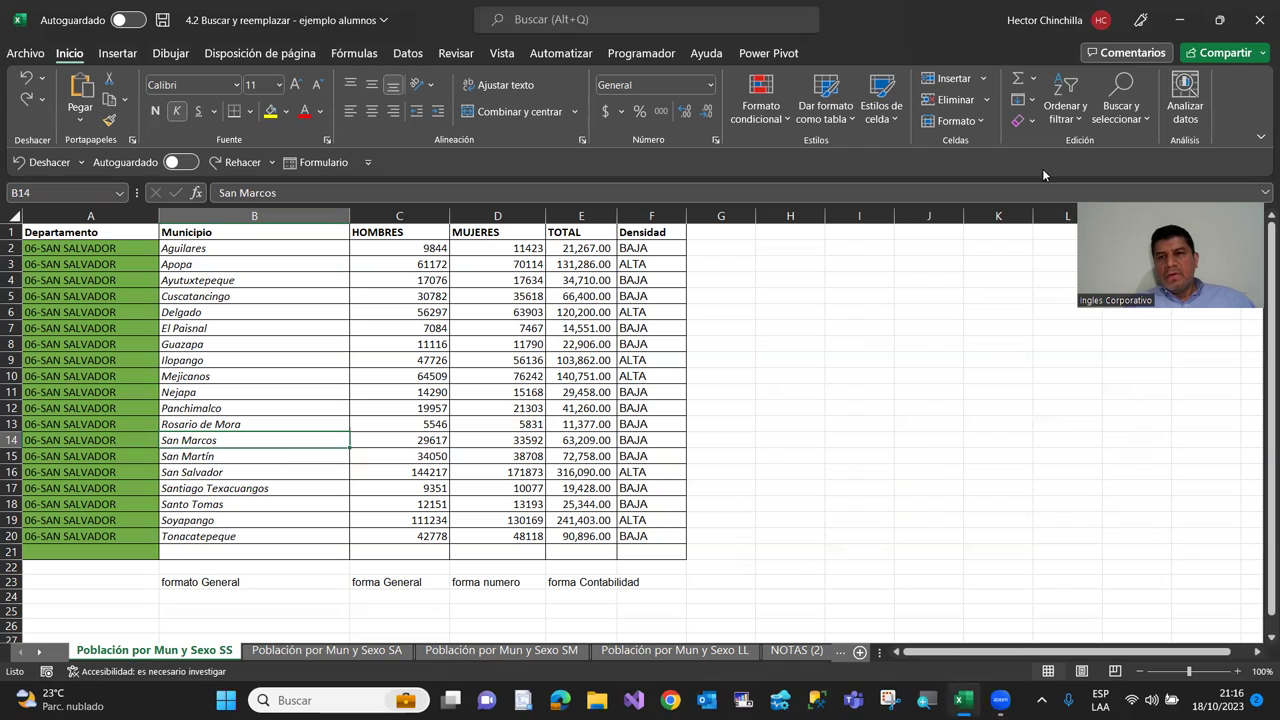
pyautogui.click(1138, 116)
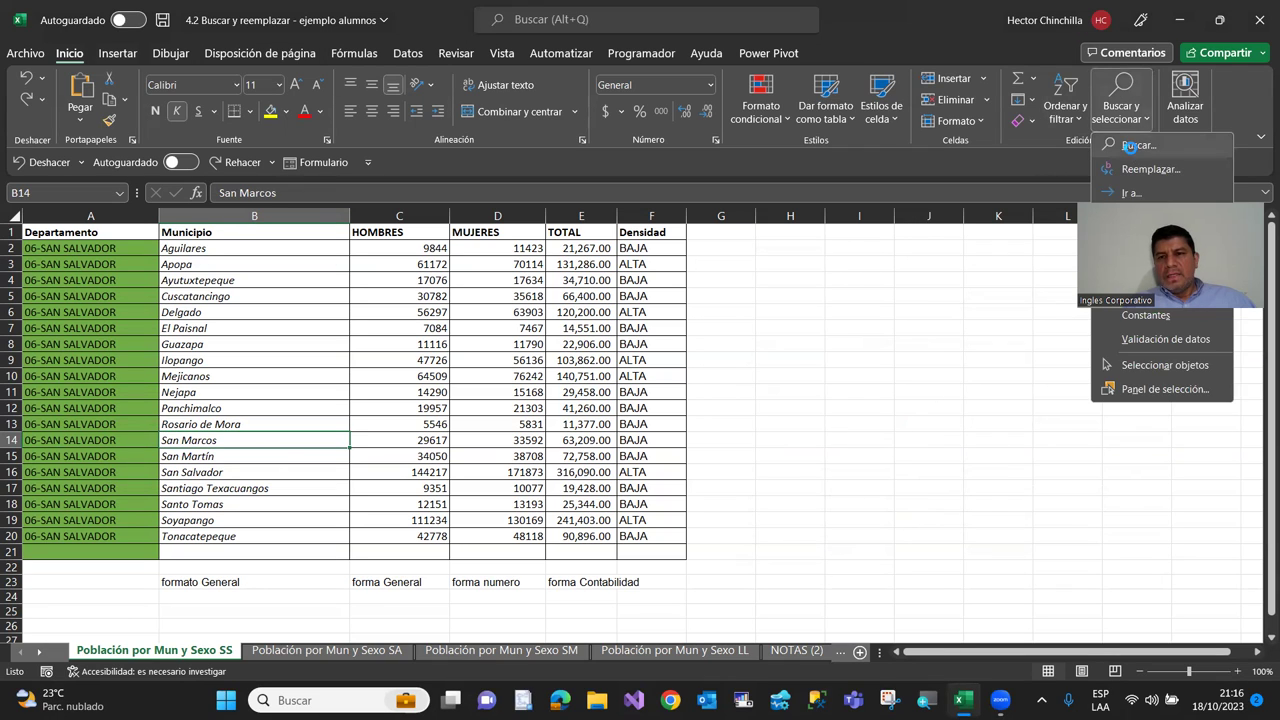
pyautogui.click(1130, 146)
pyautogui.moveTo(902, 339); pyautogui.dragTo(877, 274)
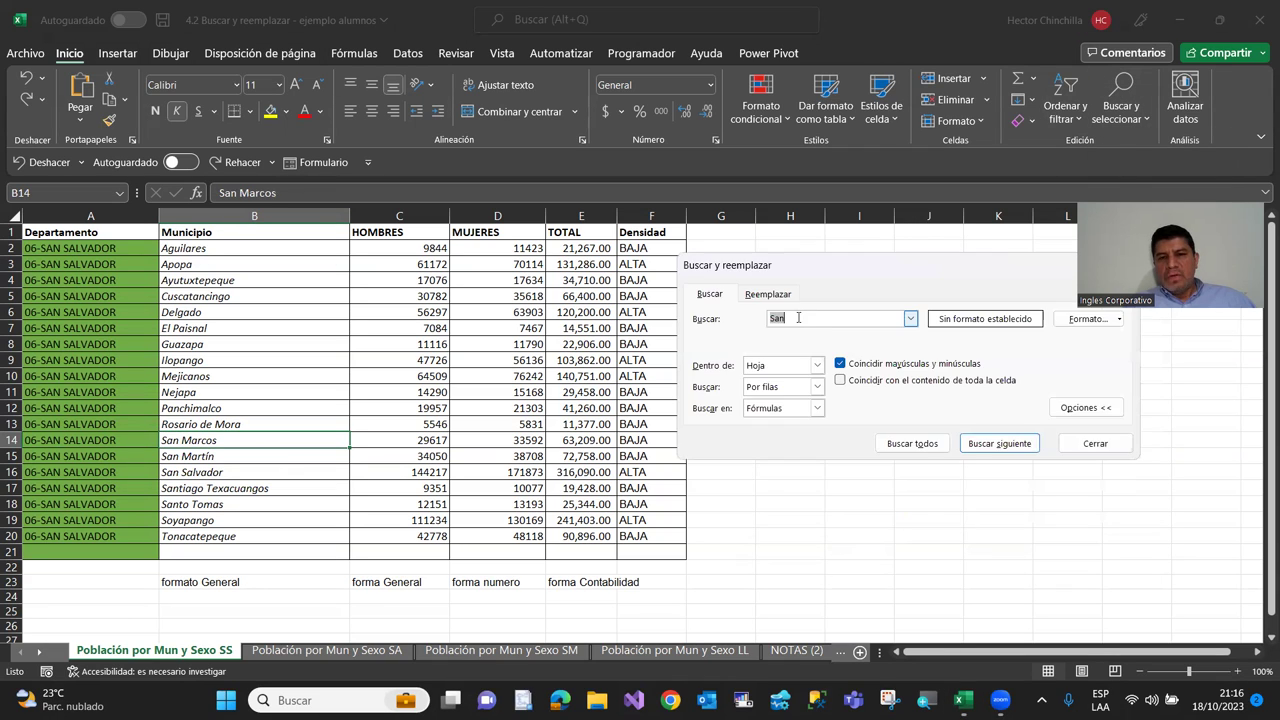
# List the five 'San' matches $B$14–$B$18, select them all with Ctrl+A, and close the dialog
pyautogui.click(923, 448)
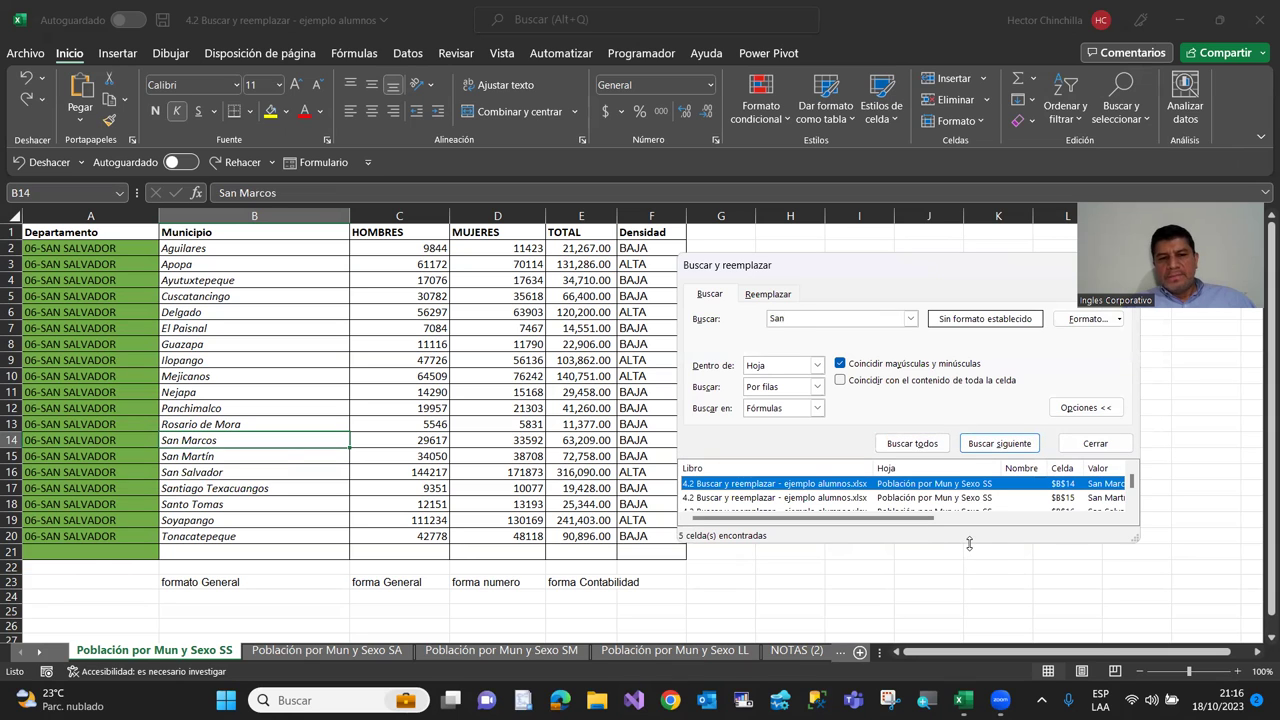
pyautogui.moveTo(969, 543); pyautogui.dragTo(969, 613)
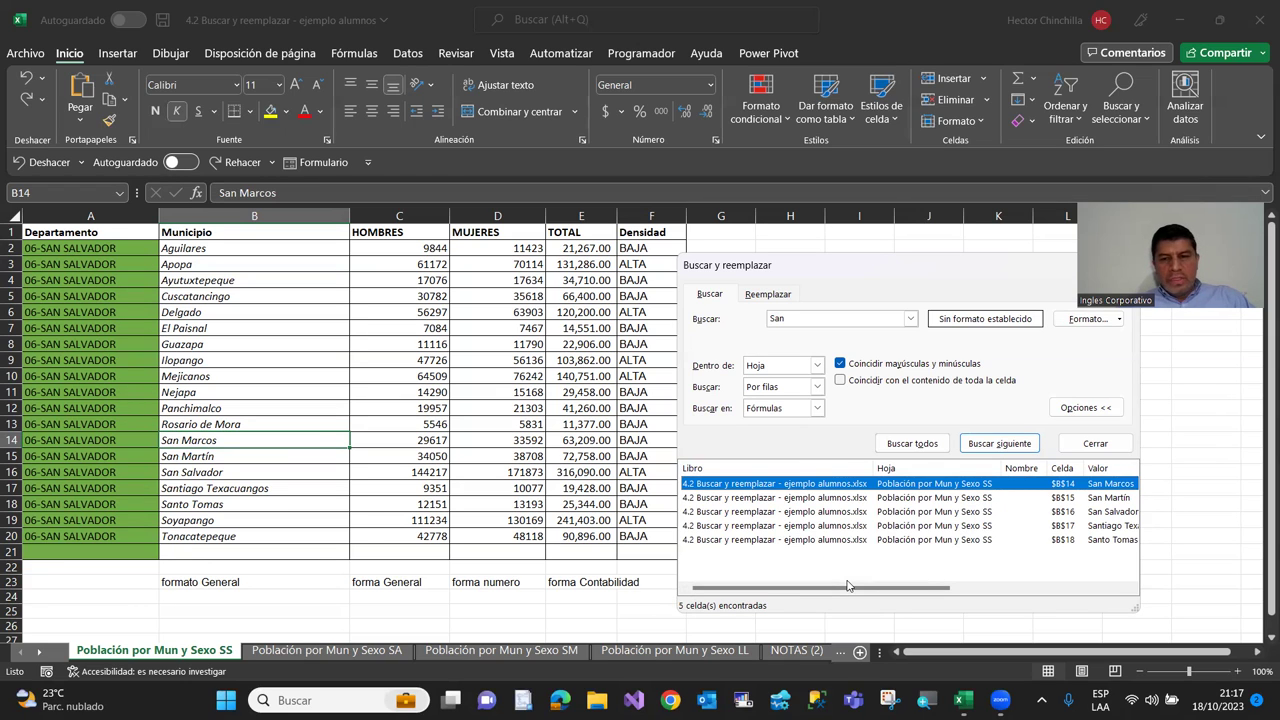
pyautogui.hotkey('ctrl', 'a')
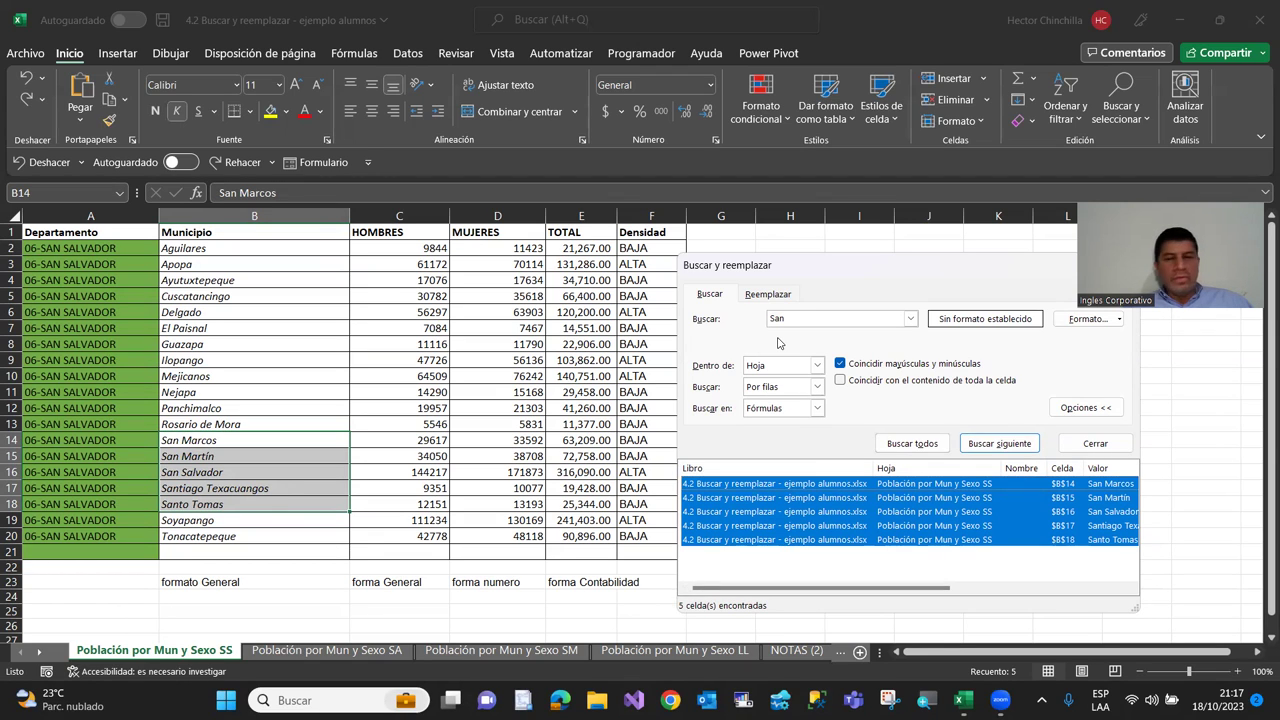
pyautogui.click(1076, 447)
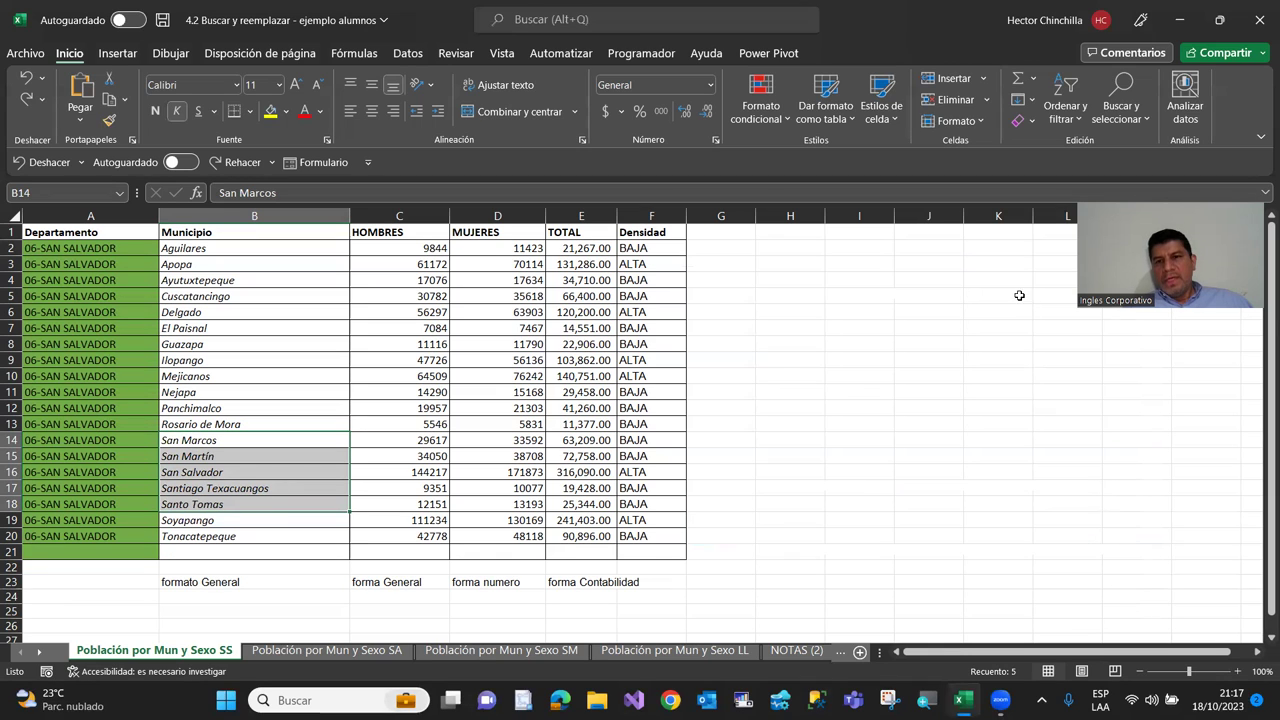
# Rerun the San search, list all five matches (San Marcos to Santo Tomas), select them together, and close
pyautogui.click(1112, 102)
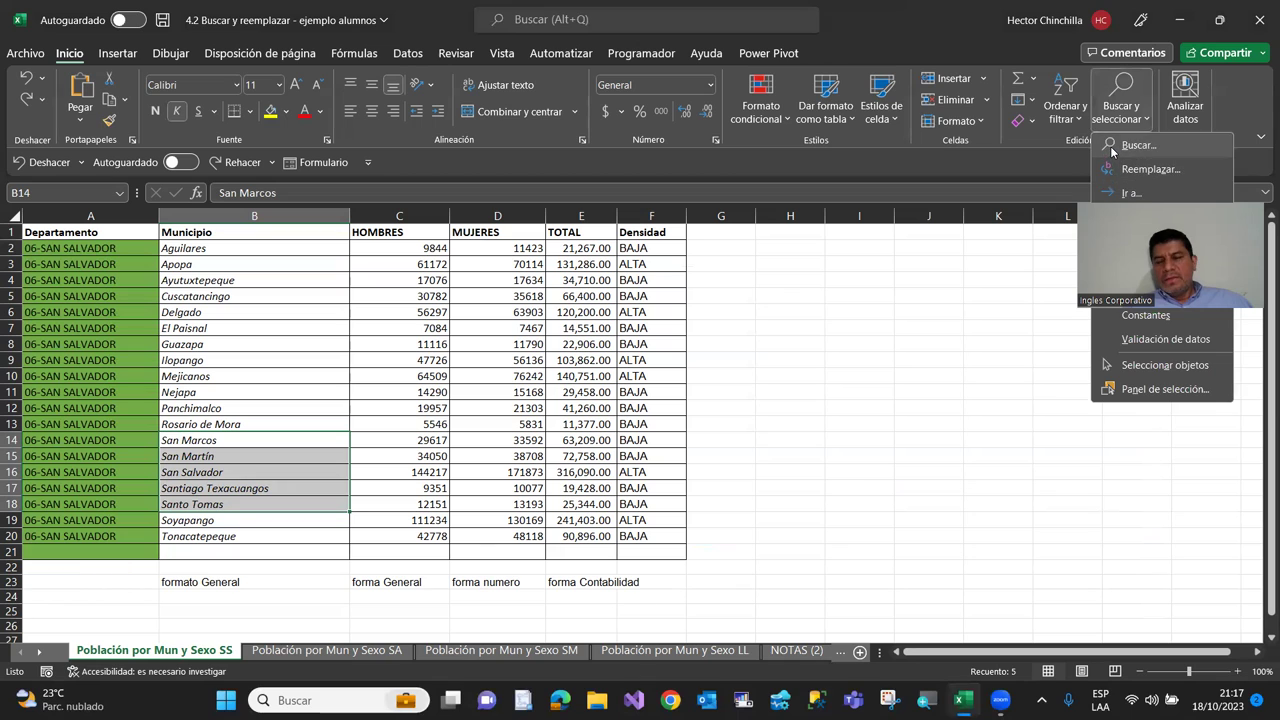
pyautogui.hotkey('ctrl', 'b')
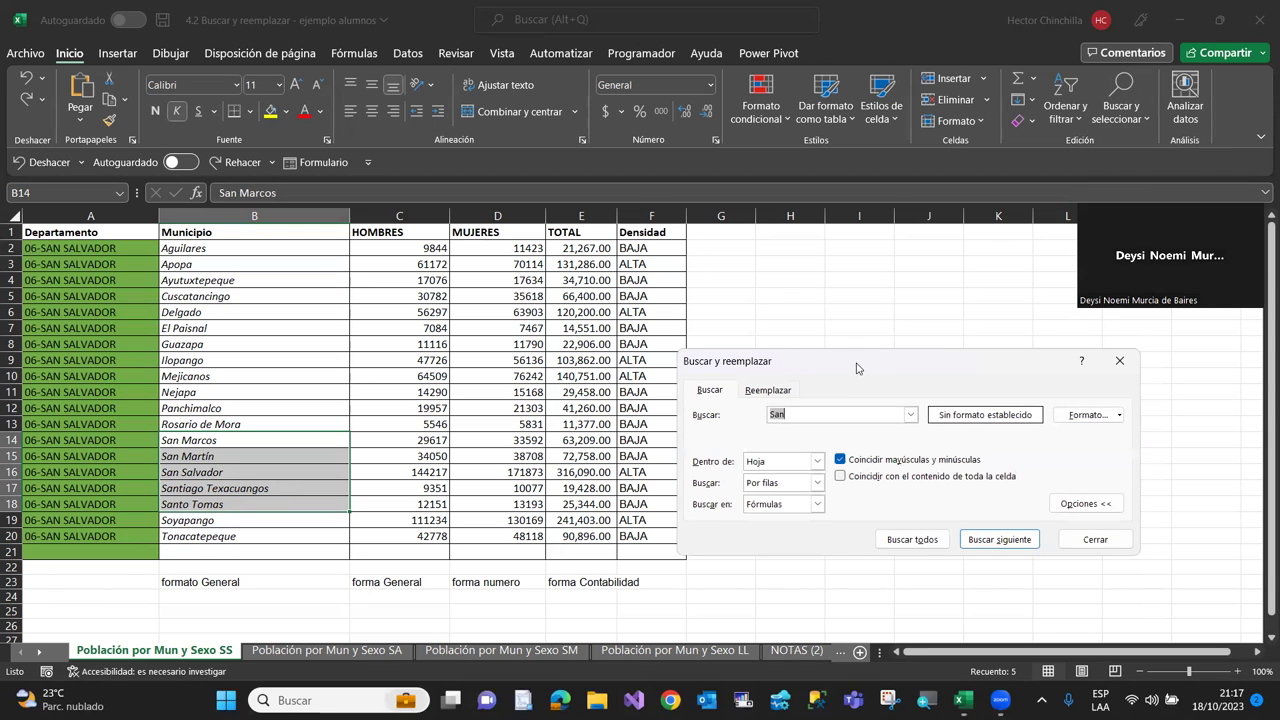
pyautogui.moveTo(862, 362); pyautogui.dragTo(849, 273)
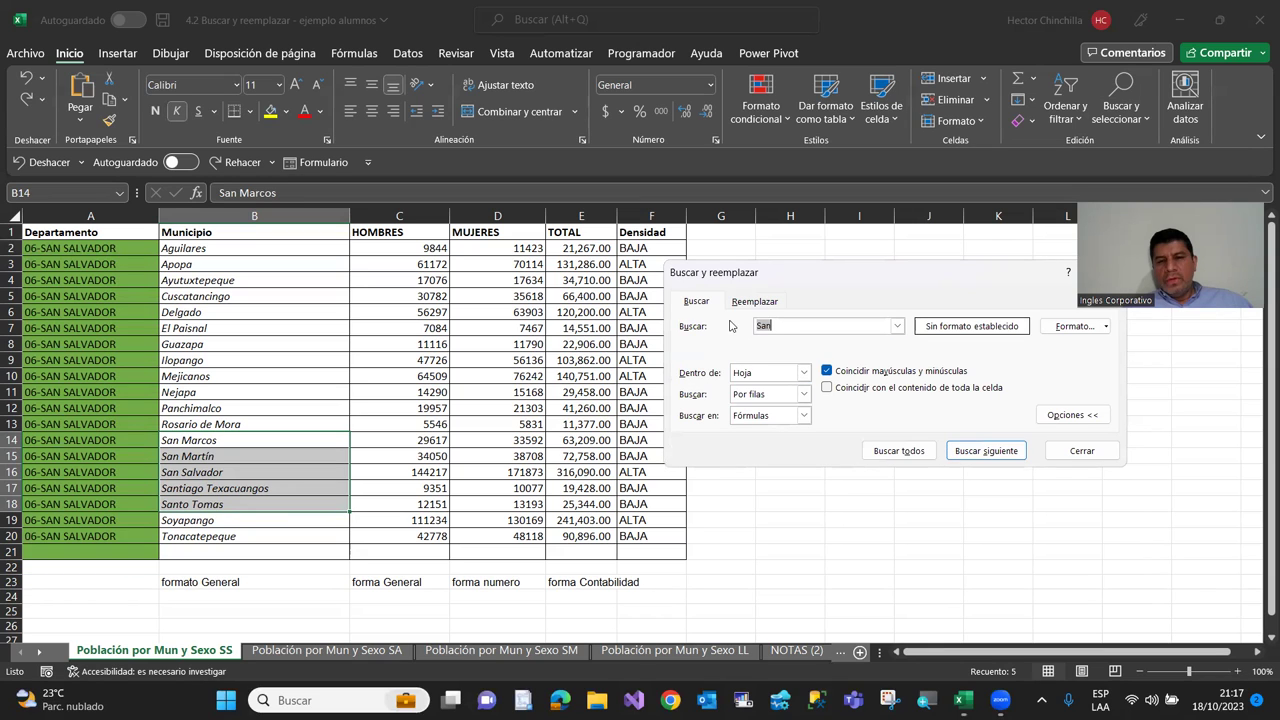
pyautogui.click(898, 451)
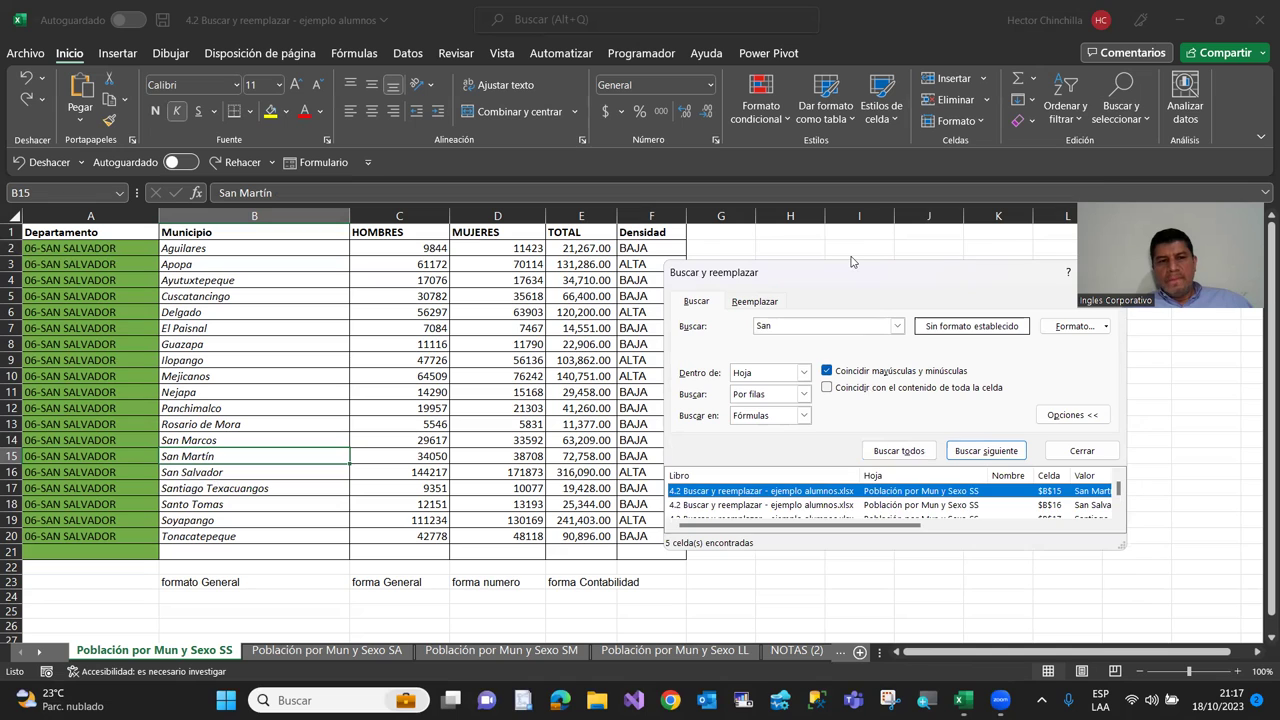
pyautogui.moveTo(852, 262); pyautogui.dragTo(829, 162)
pyautogui.moveTo(869, 451); pyautogui.dragTo(869, 548)
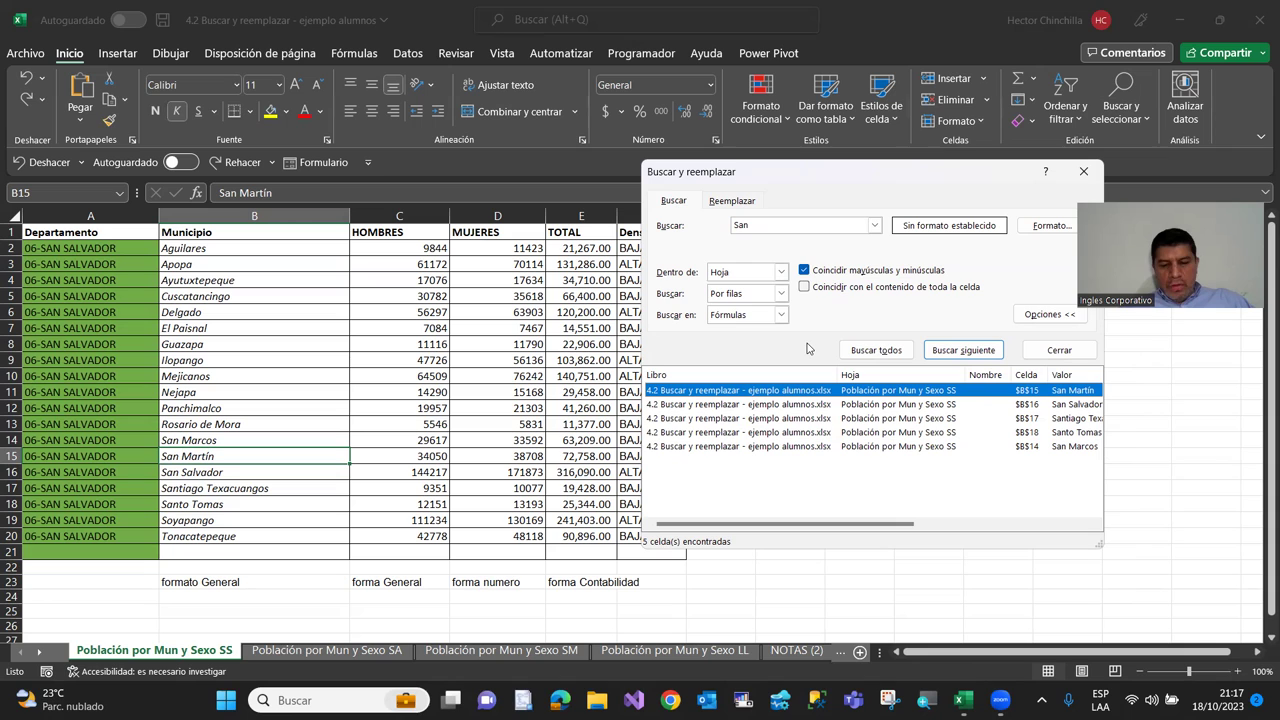
pyautogui.hotkey('ctrl', 'a')
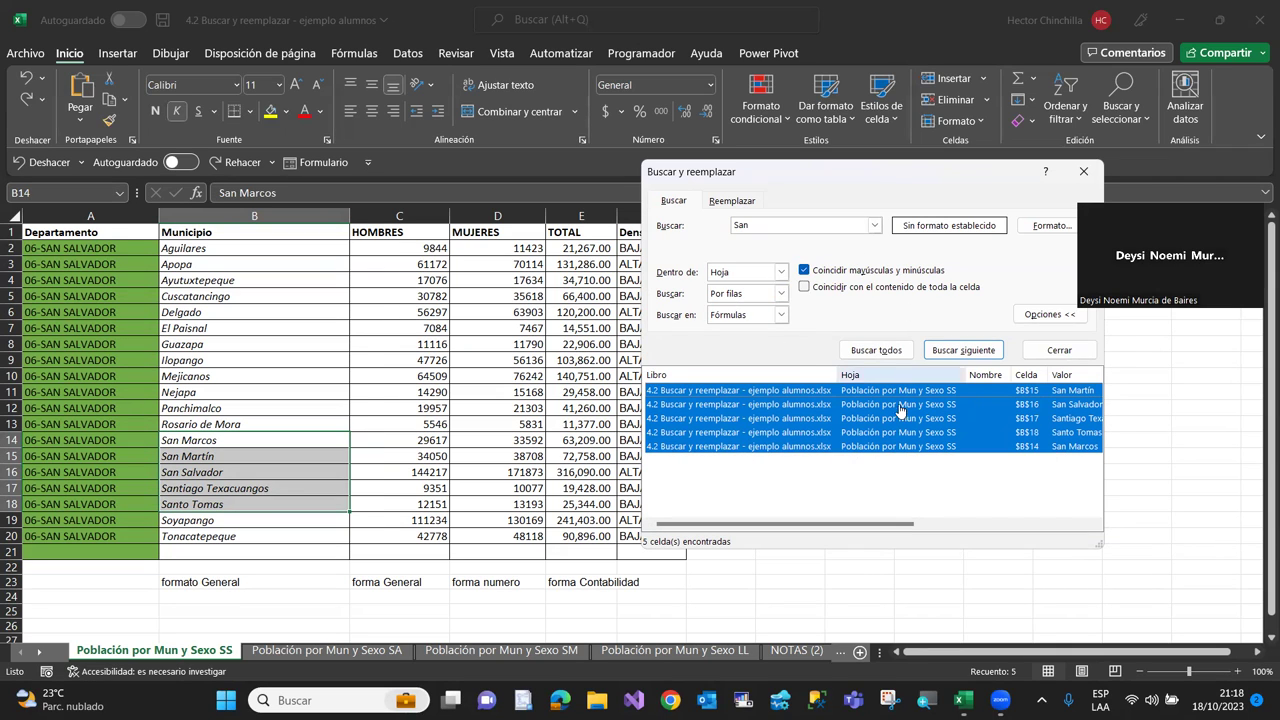
pyautogui.click(1040, 352)
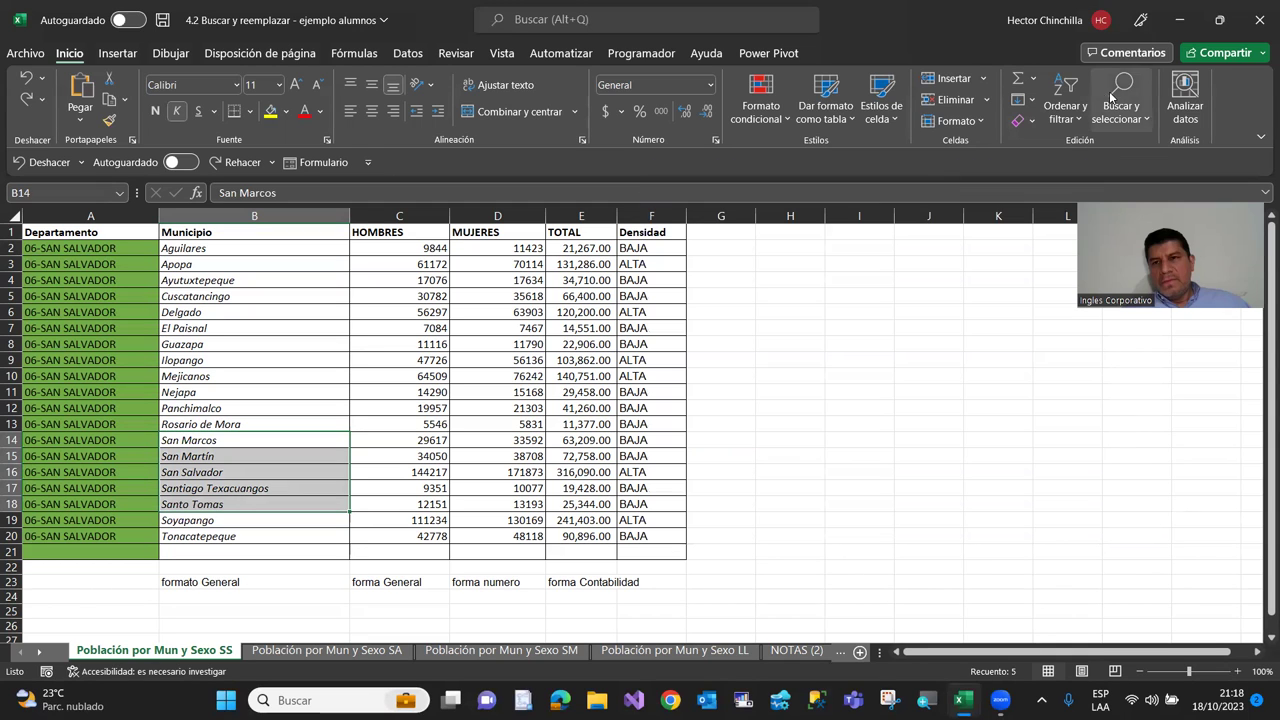
# Search for SAN with Buscar todos and dismiss the nothing-found message
pyautogui.click(1120, 105)
pyautogui.click(1136, 145)
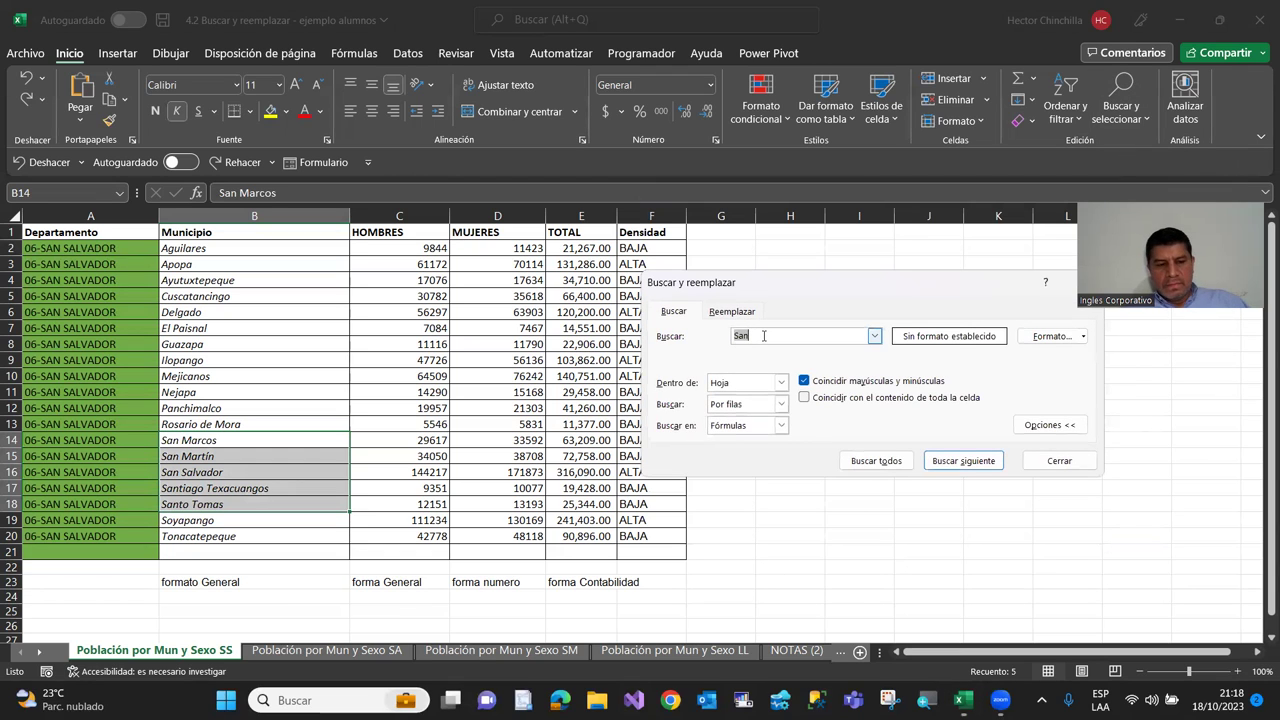
pyautogui.write('SAN')
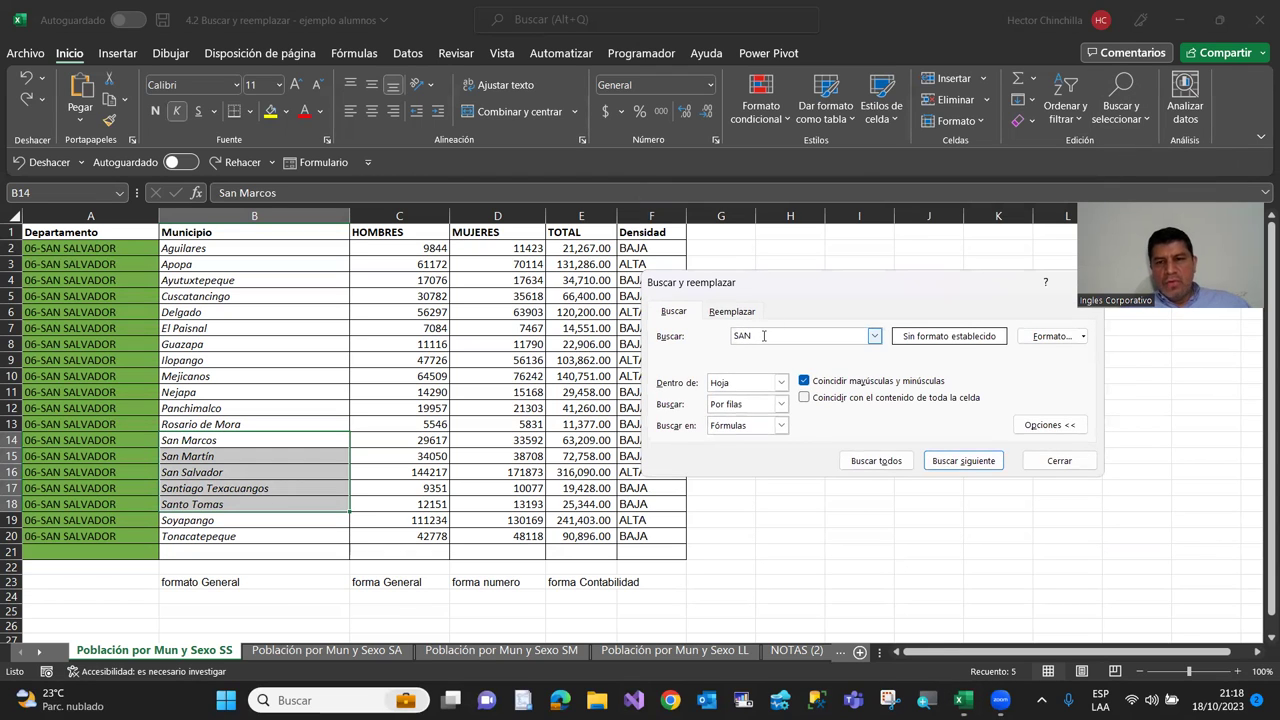
pyautogui.click(876, 461)
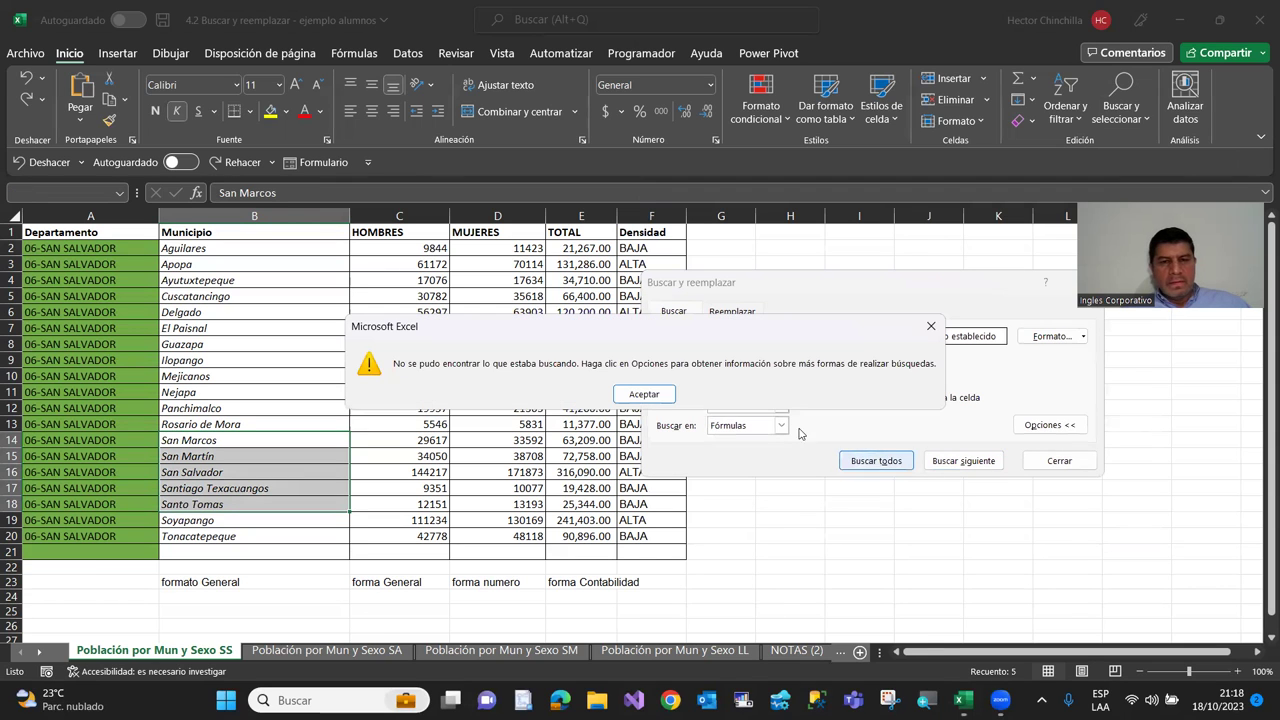
pyautogui.click(655, 394)
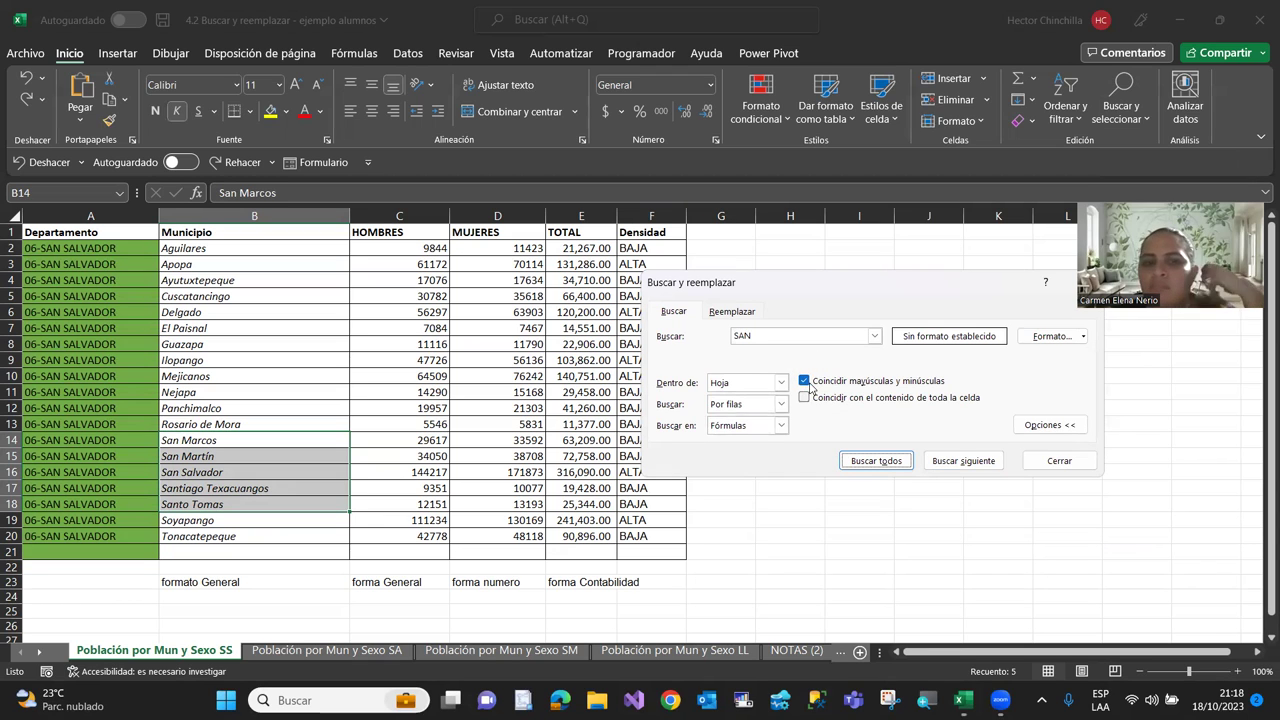
# Turn off case matching and list the five cells containing SAN, $B$14 to $B$18
pyautogui.click(806, 382)
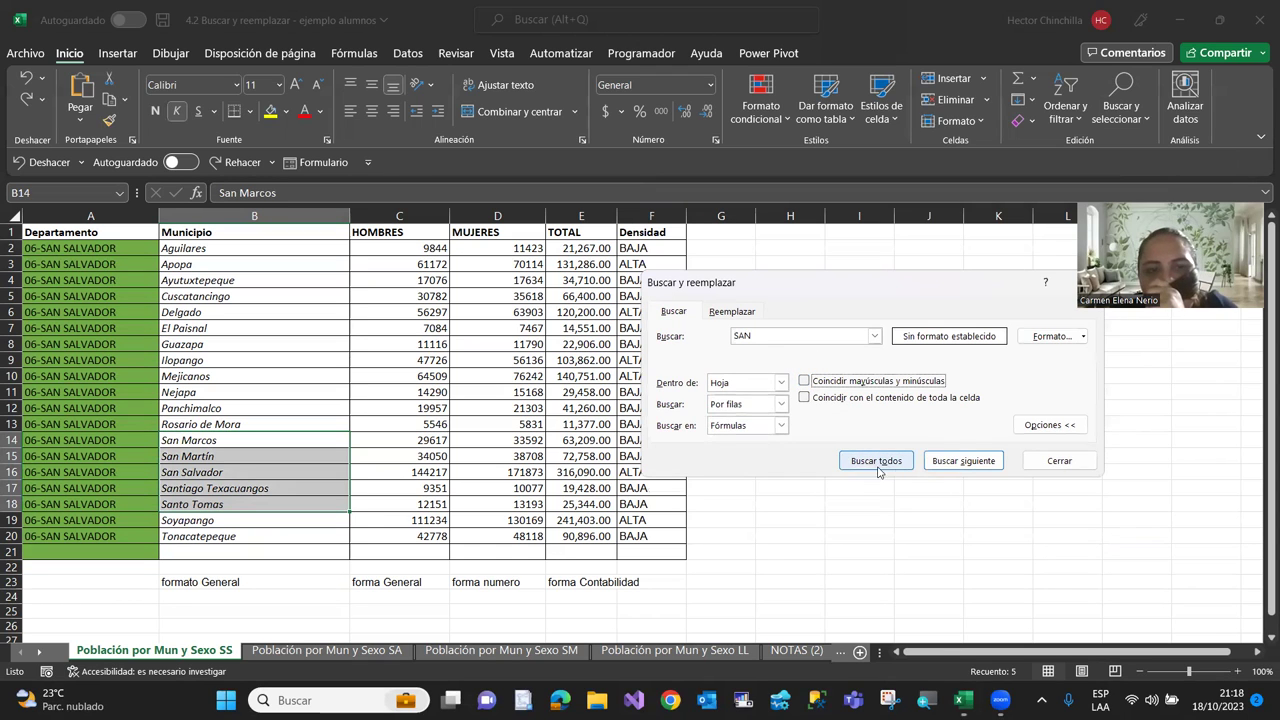
pyautogui.click(878, 462)
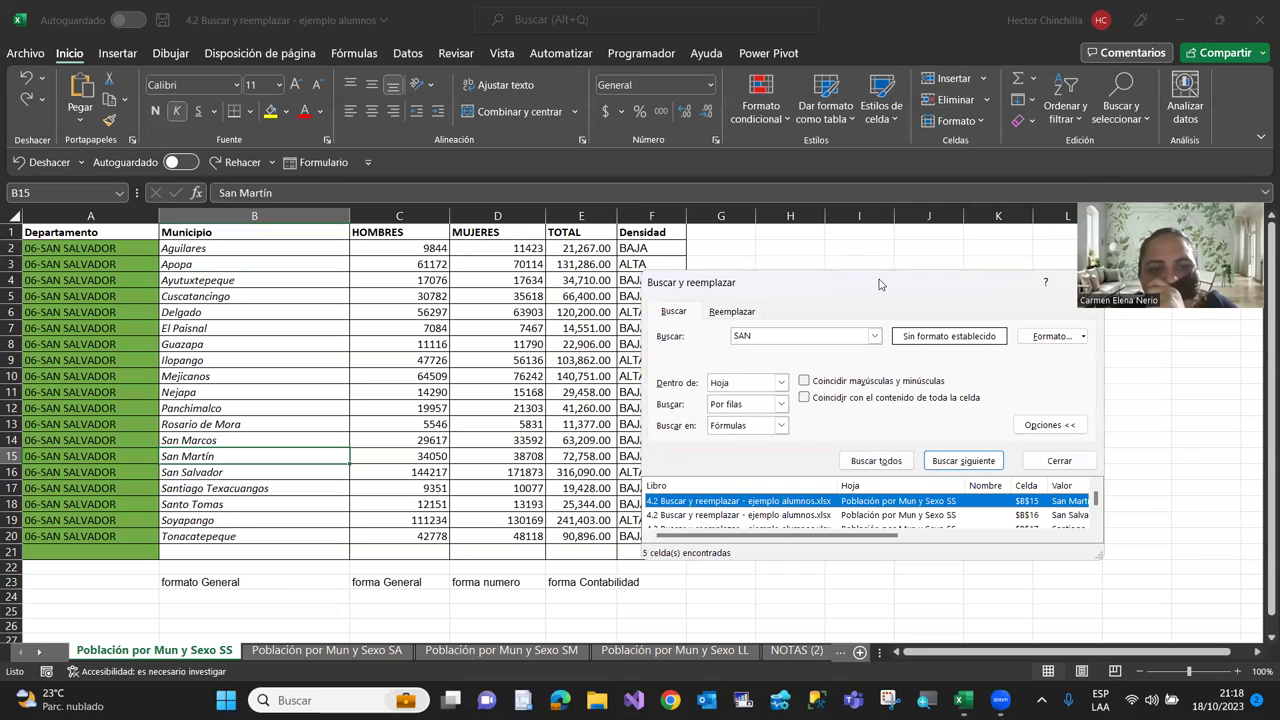
pyautogui.moveTo(879, 285); pyautogui.dragTo(869, 202)
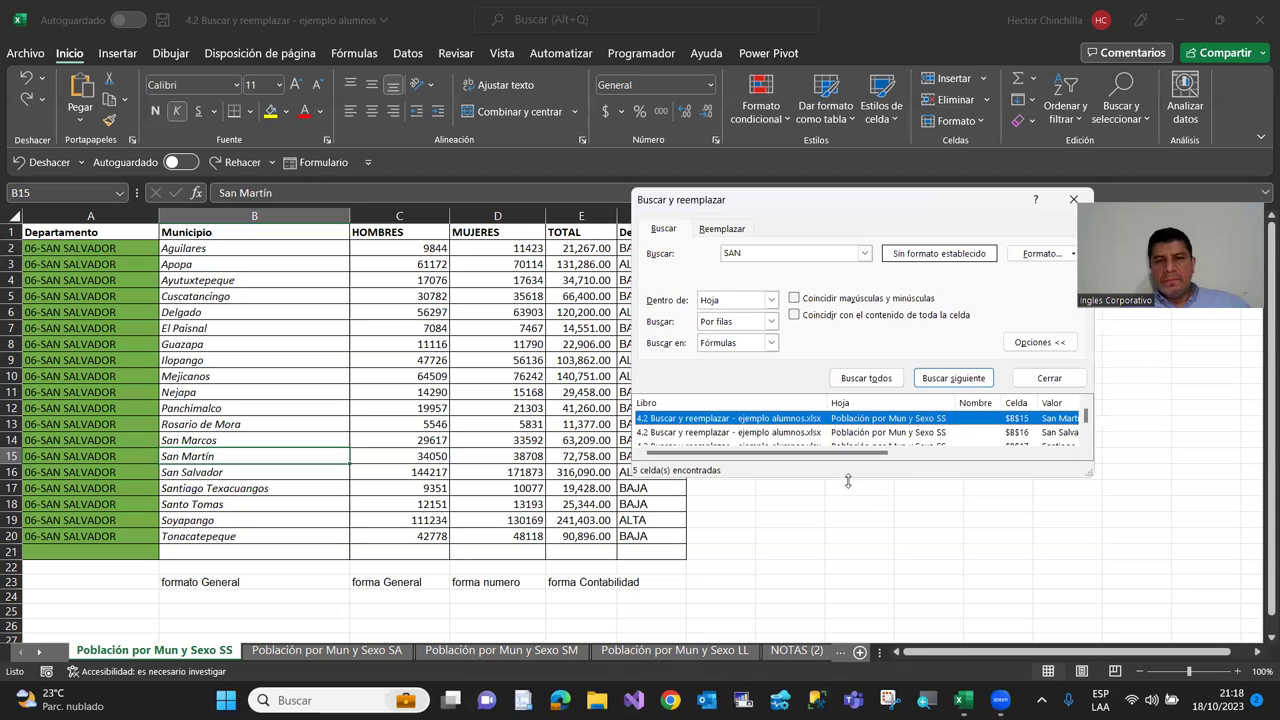
pyautogui.moveTo(848, 481); pyautogui.dragTo(848, 589)
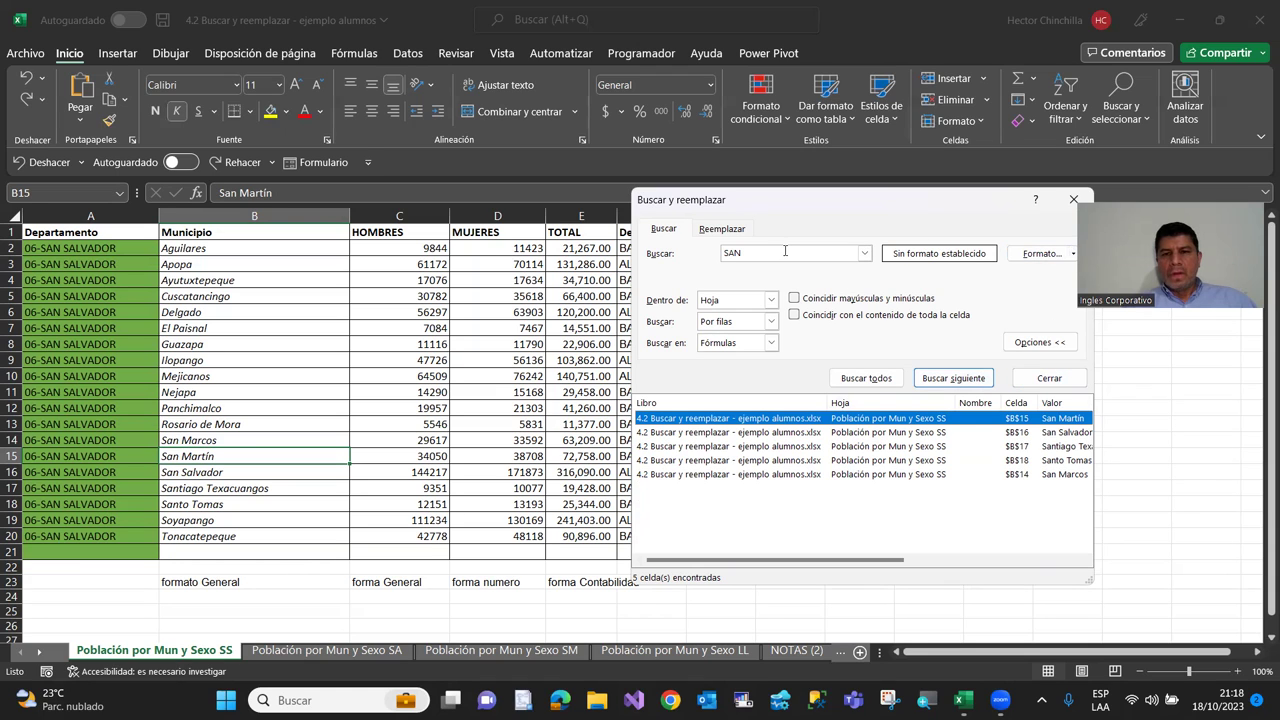
# Clear the search term, step through empty cells, list all 14 empty cells, then close the dialog
pyautogui.click(788, 250)
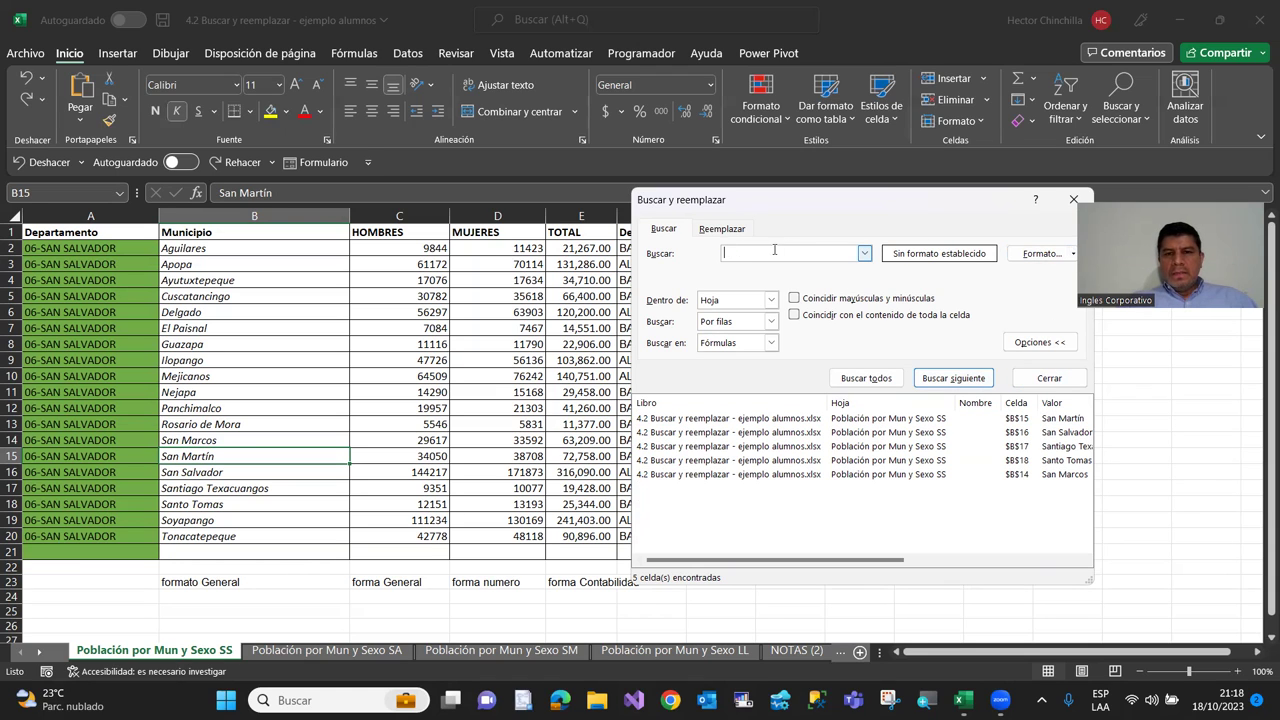
pyautogui.click(925, 380)
pyautogui.click(937, 384)
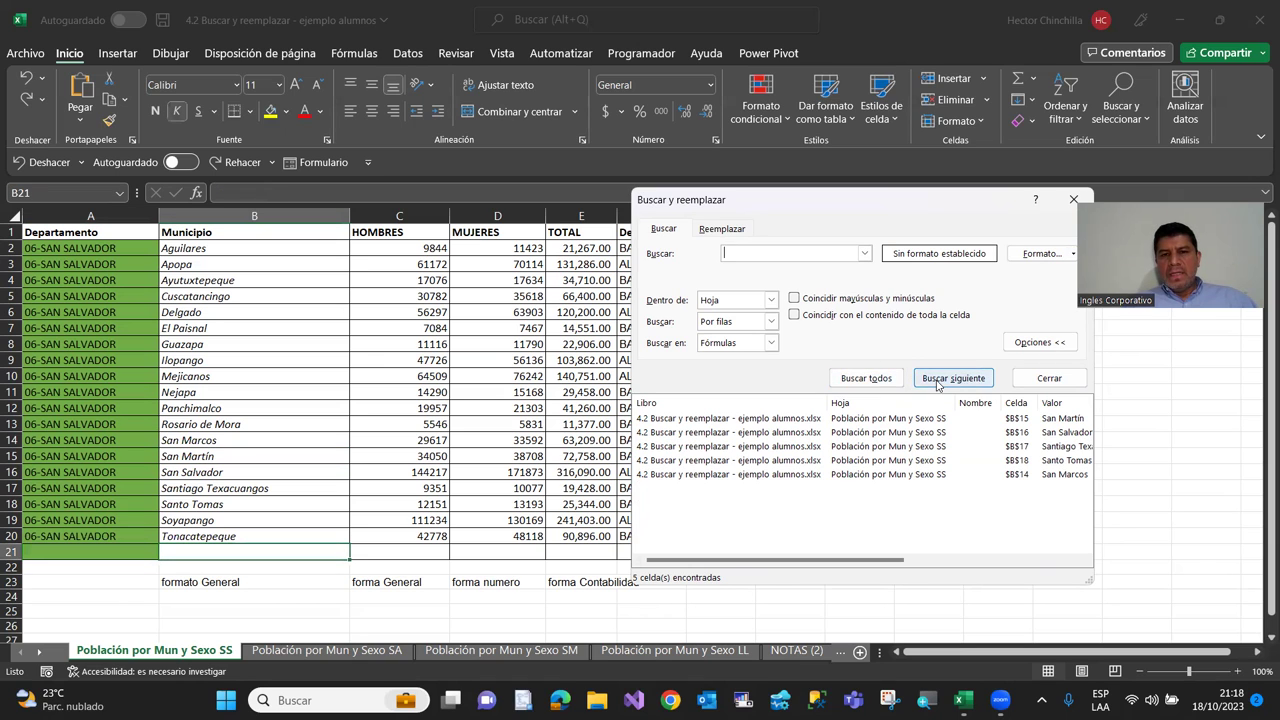
pyautogui.click(878, 382)
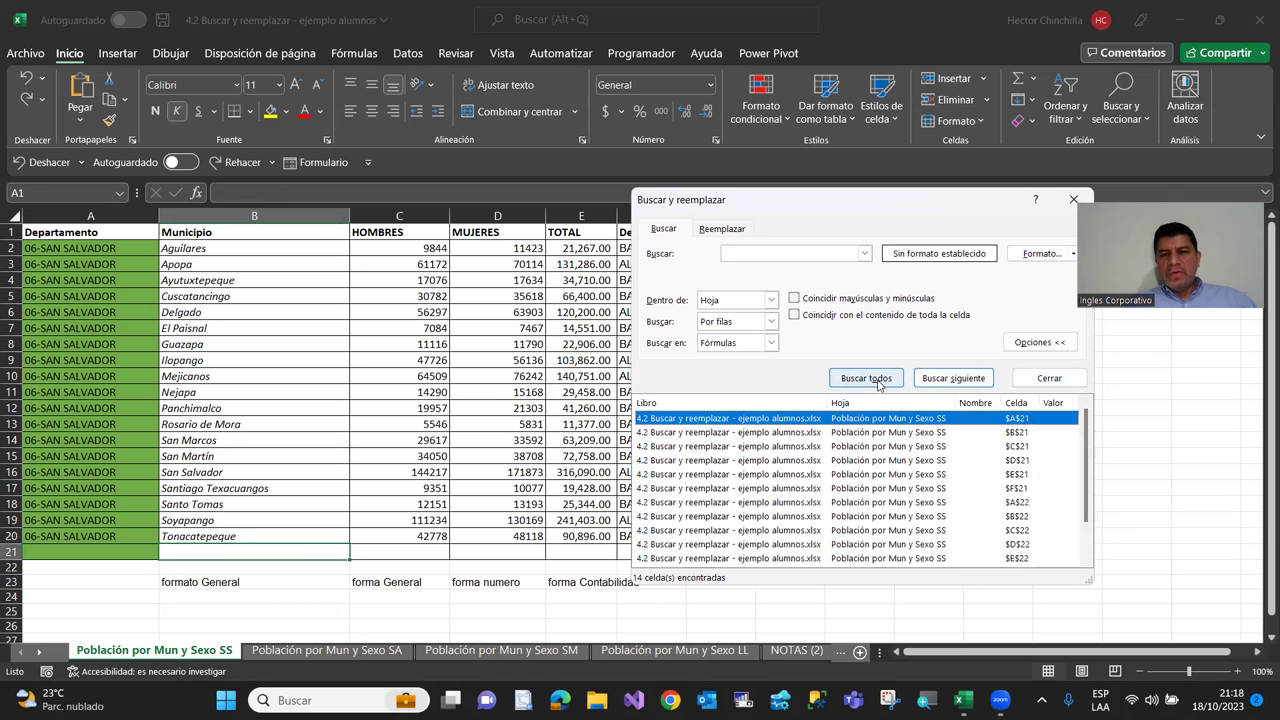
pyautogui.click(1030, 380)
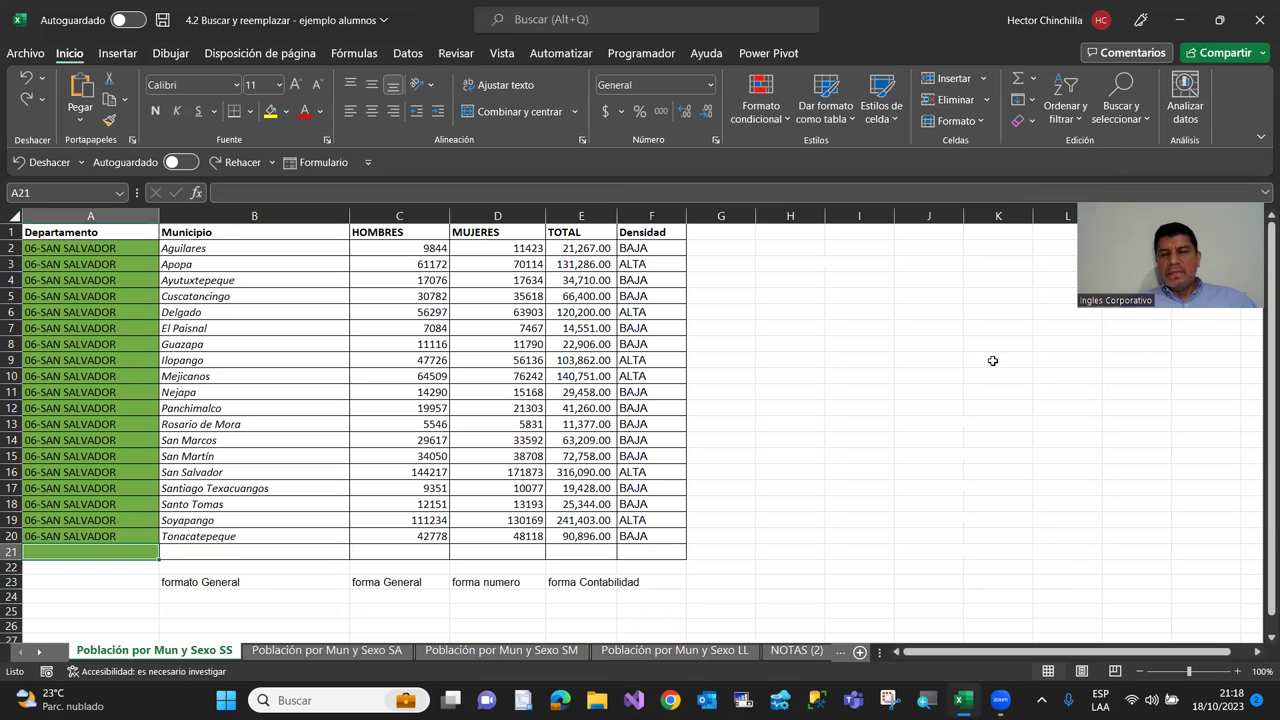
pyautogui.click(1120, 108)
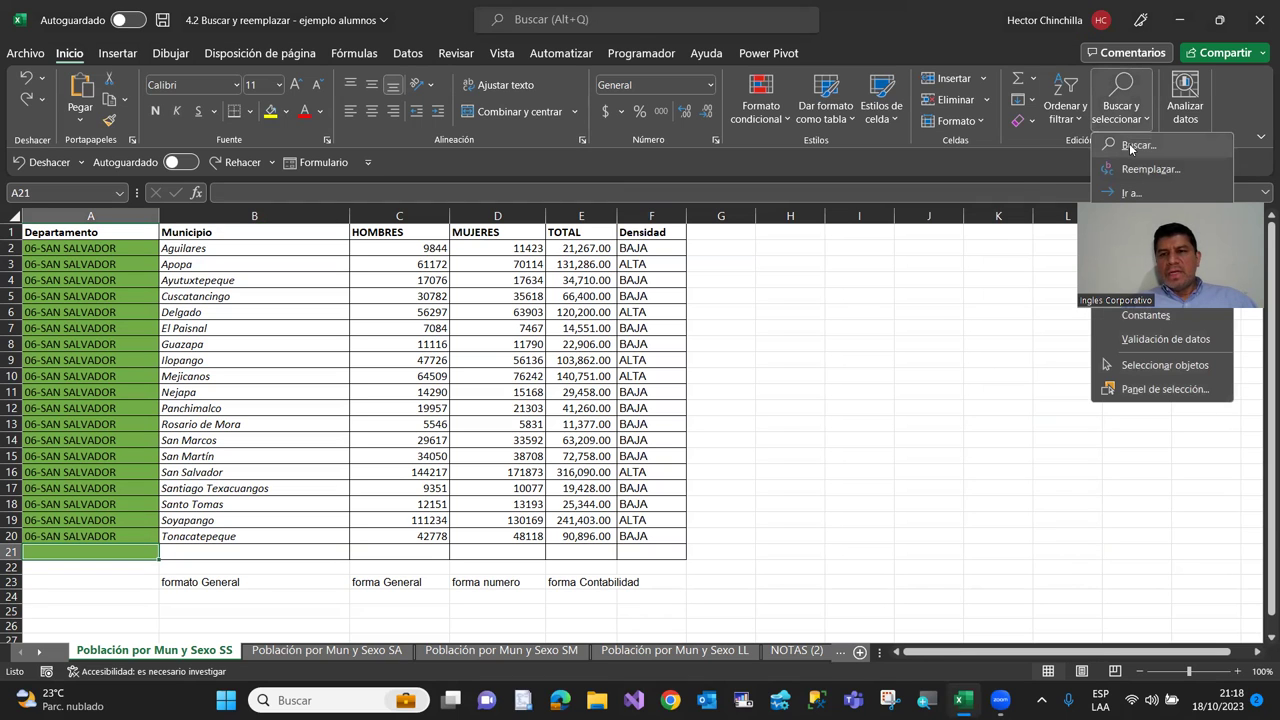
# Reopen the Buscar y reemplazar dialog and move it slightly higher over the sheet
pyautogui.click(1130, 148)
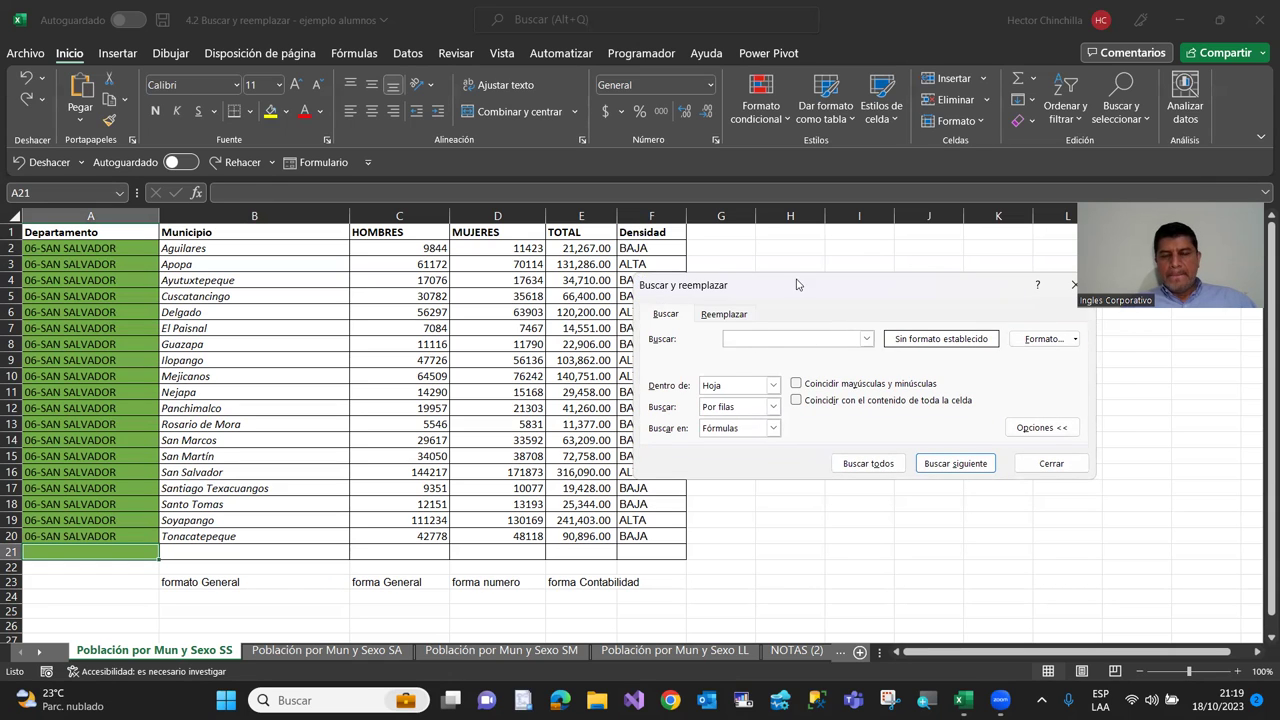
pyautogui.moveTo(797, 285); pyautogui.dragTo(797, 260)
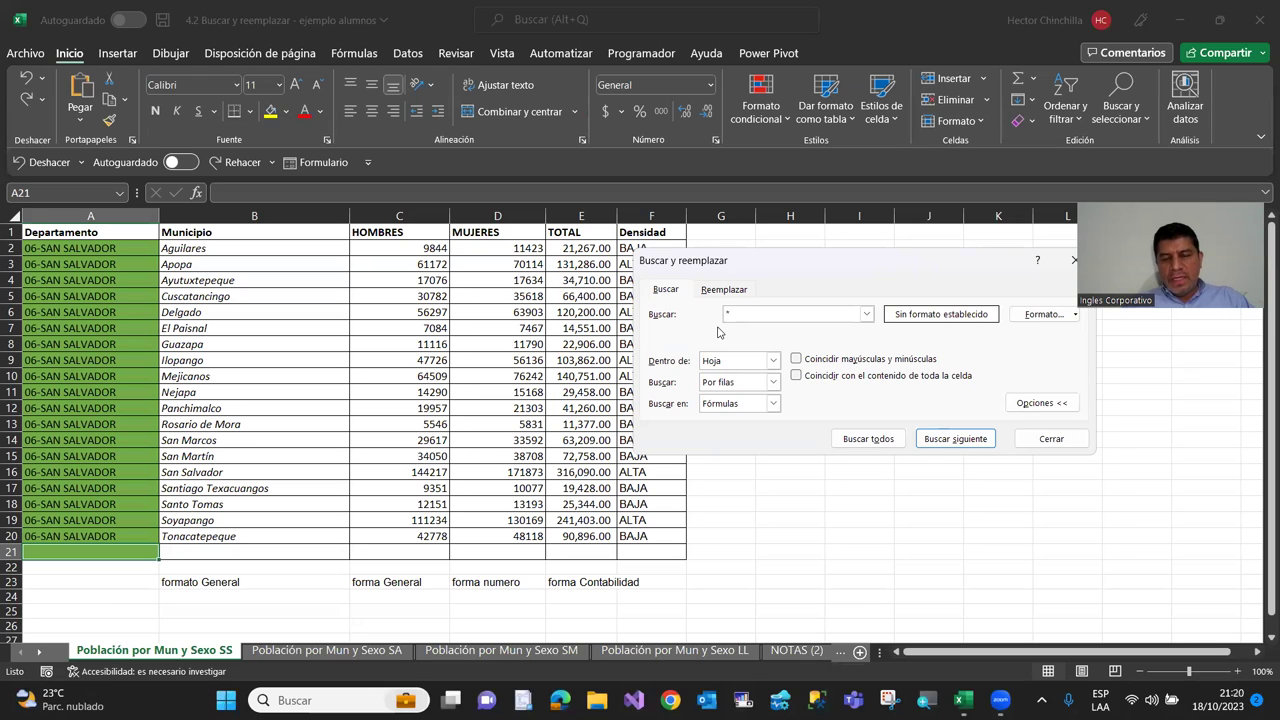
# Search formulas for *ca* and step through its matches, cycling back to Cuscatancingo
pyautogui.write('*')
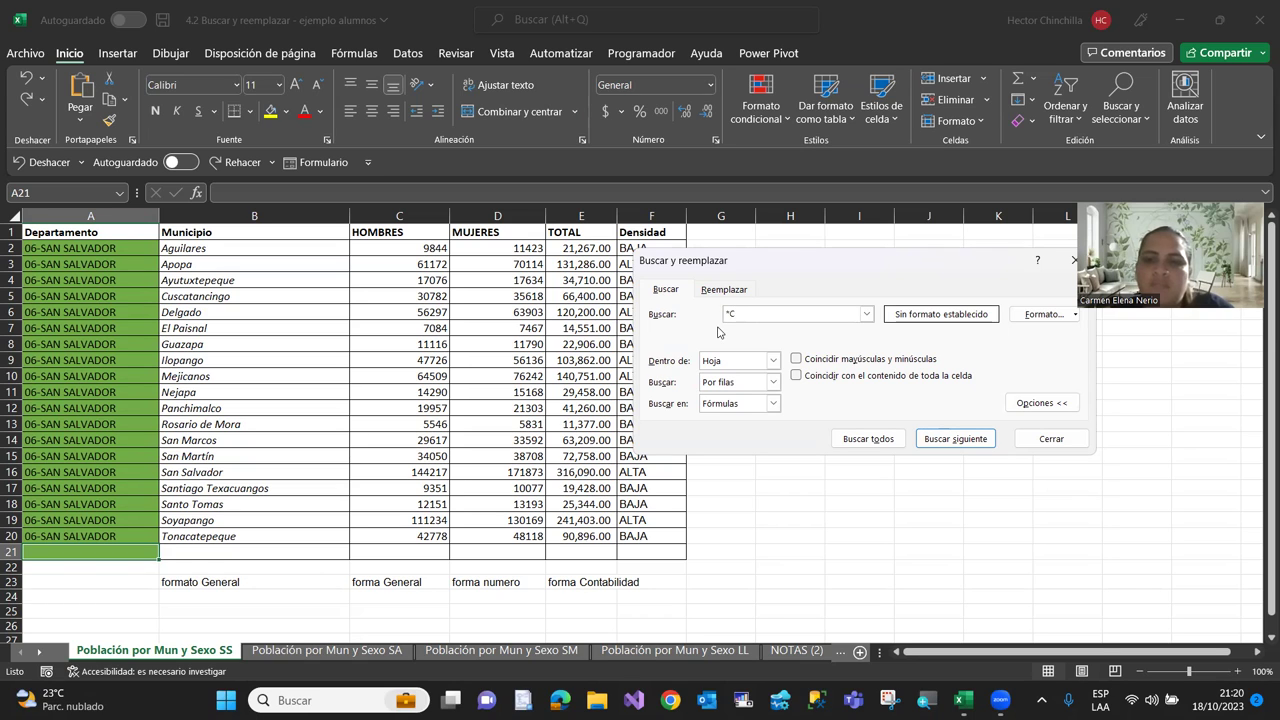
pyautogui.write('a')
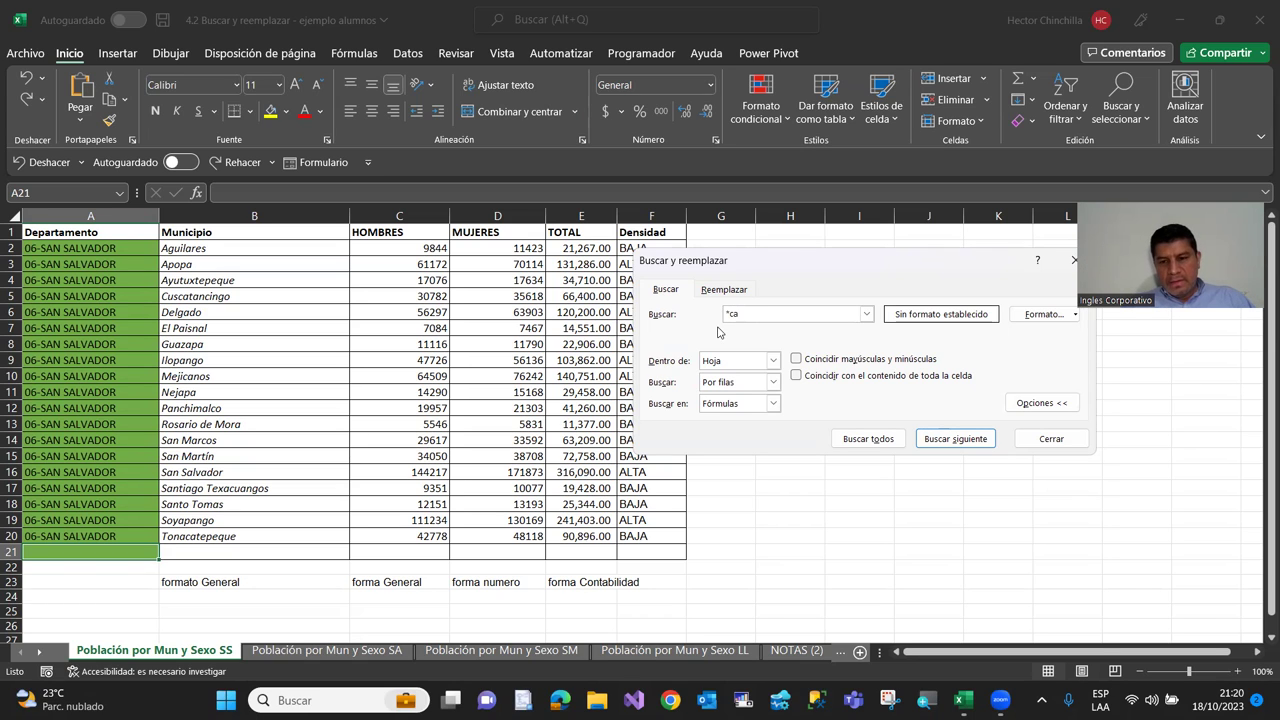
pyautogui.write('*')
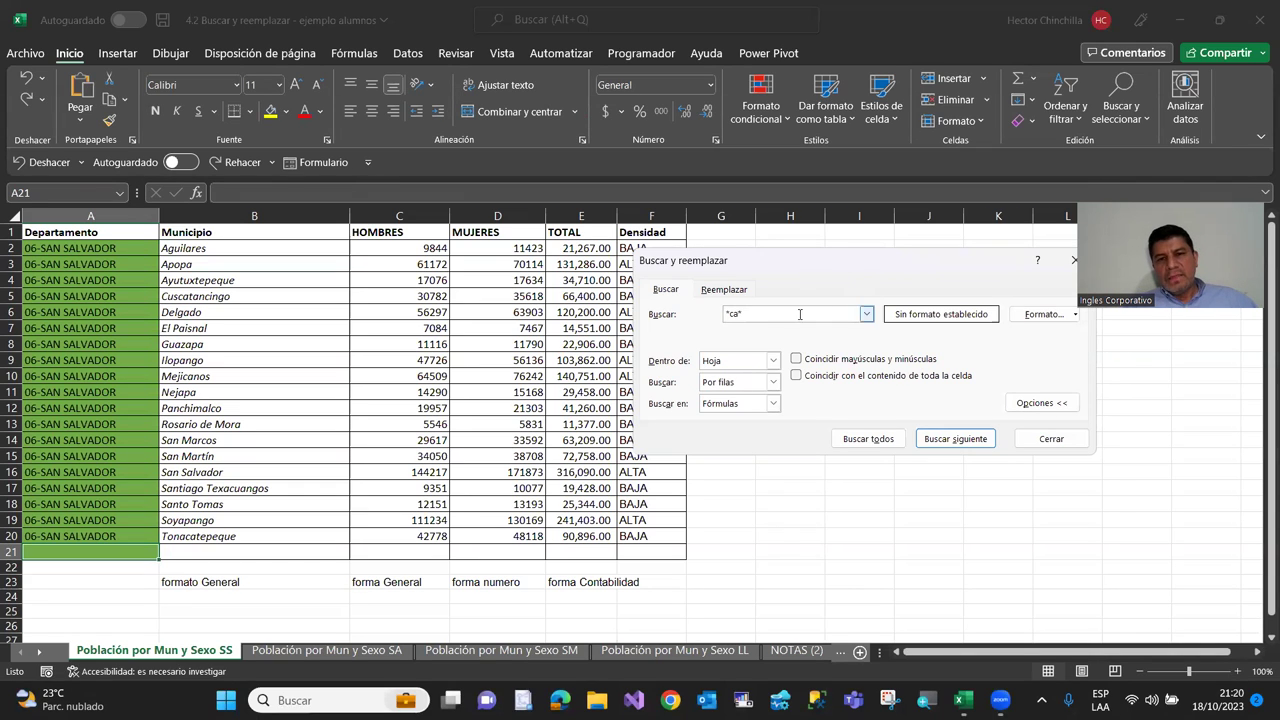
pyautogui.click(933, 445)
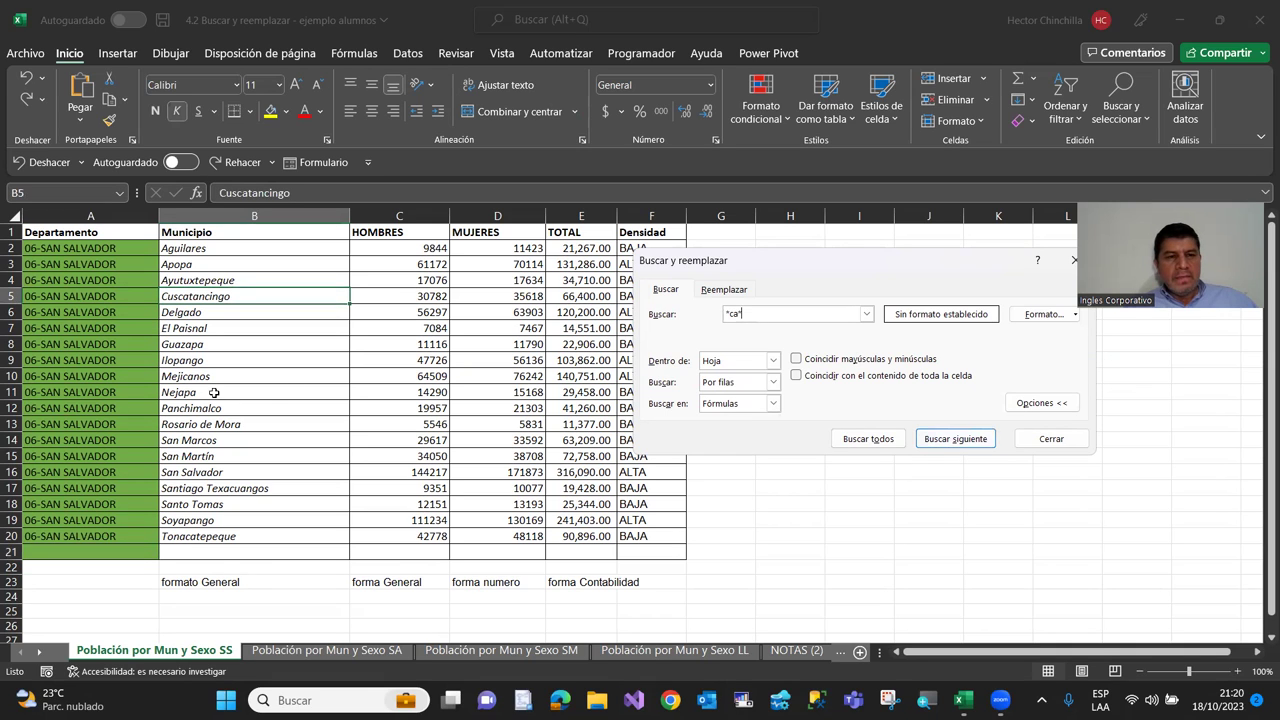
pyautogui.click(948, 446)
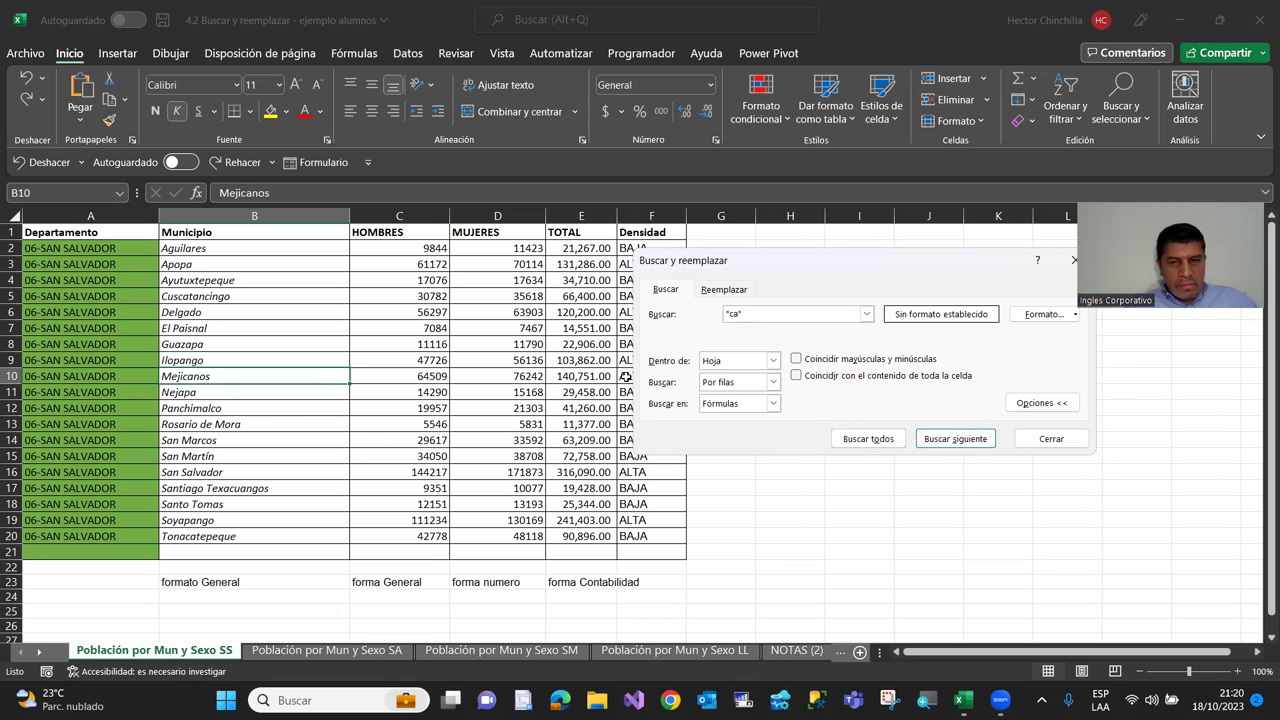
pyautogui.click(962, 441)
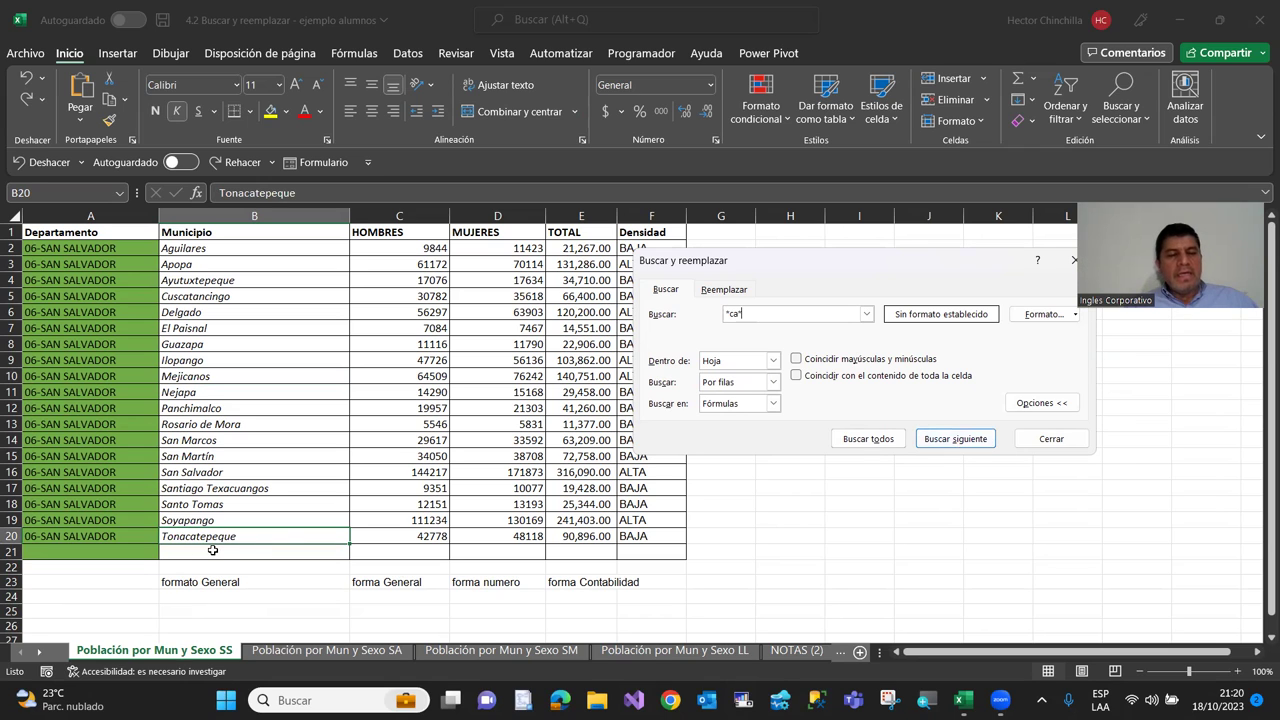
pyautogui.click(949, 441)
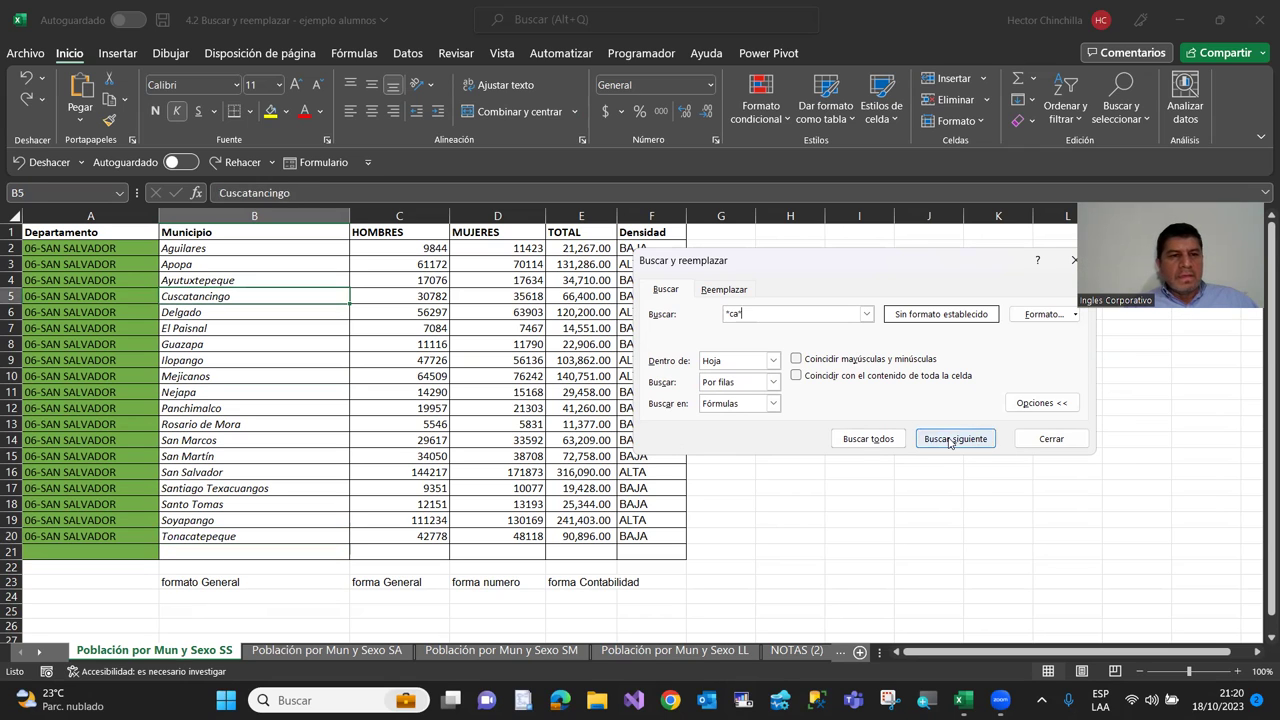
# List and select all three *ca* matches ($B$5, $B$10, $B$20), close the search, and return to B2
pyautogui.click(890, 438)
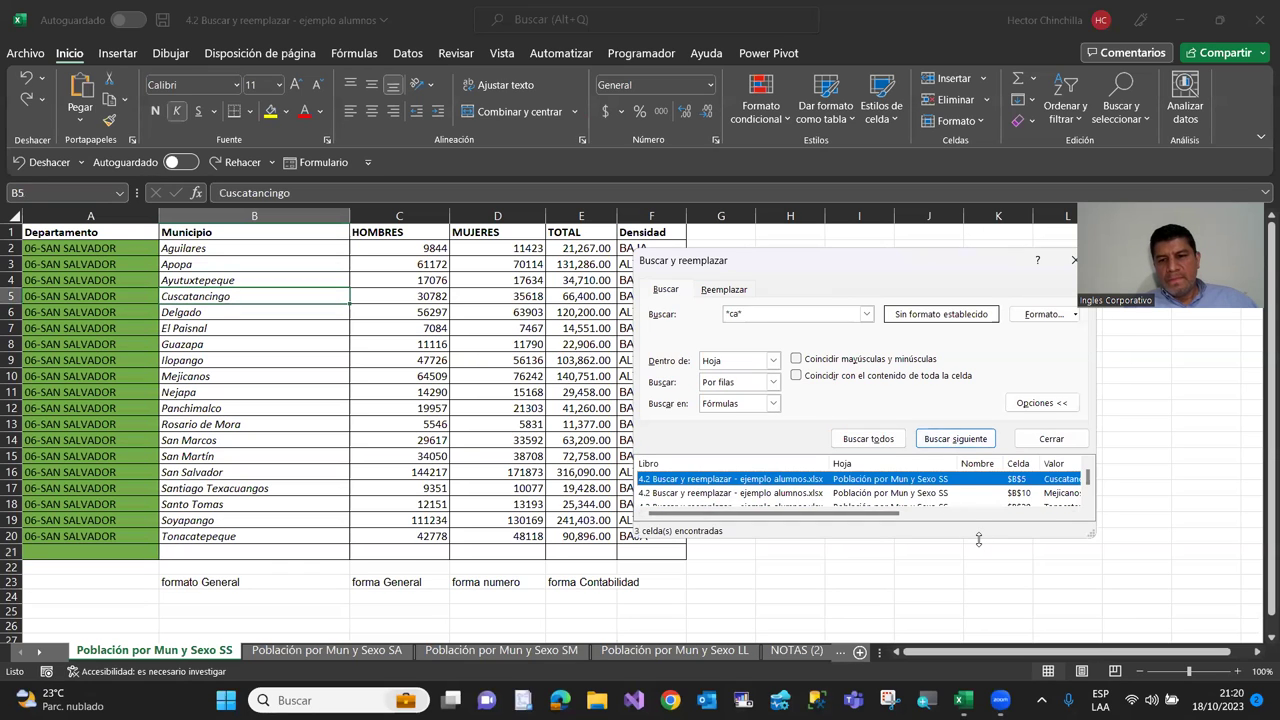
pyautogui.moveTo(979, 539); pyautogui.dragTo(979, 595)
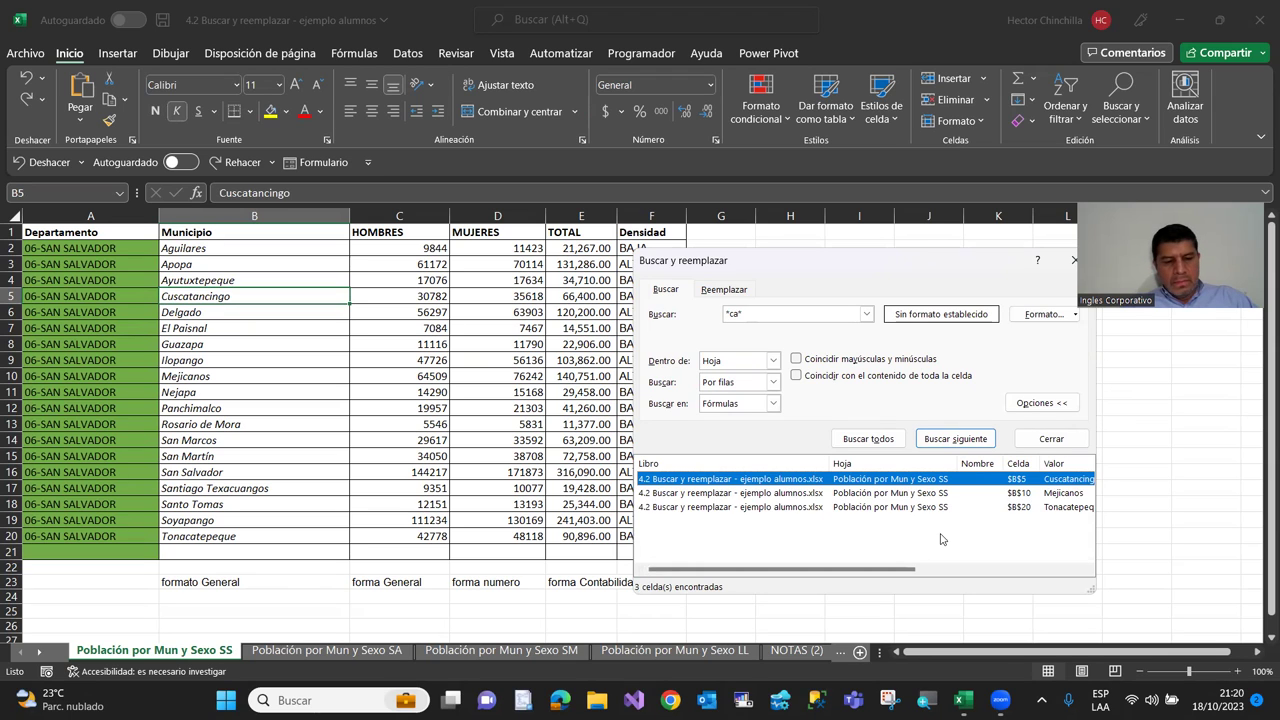
pyautogui.hotkey('ctrl', 'a')
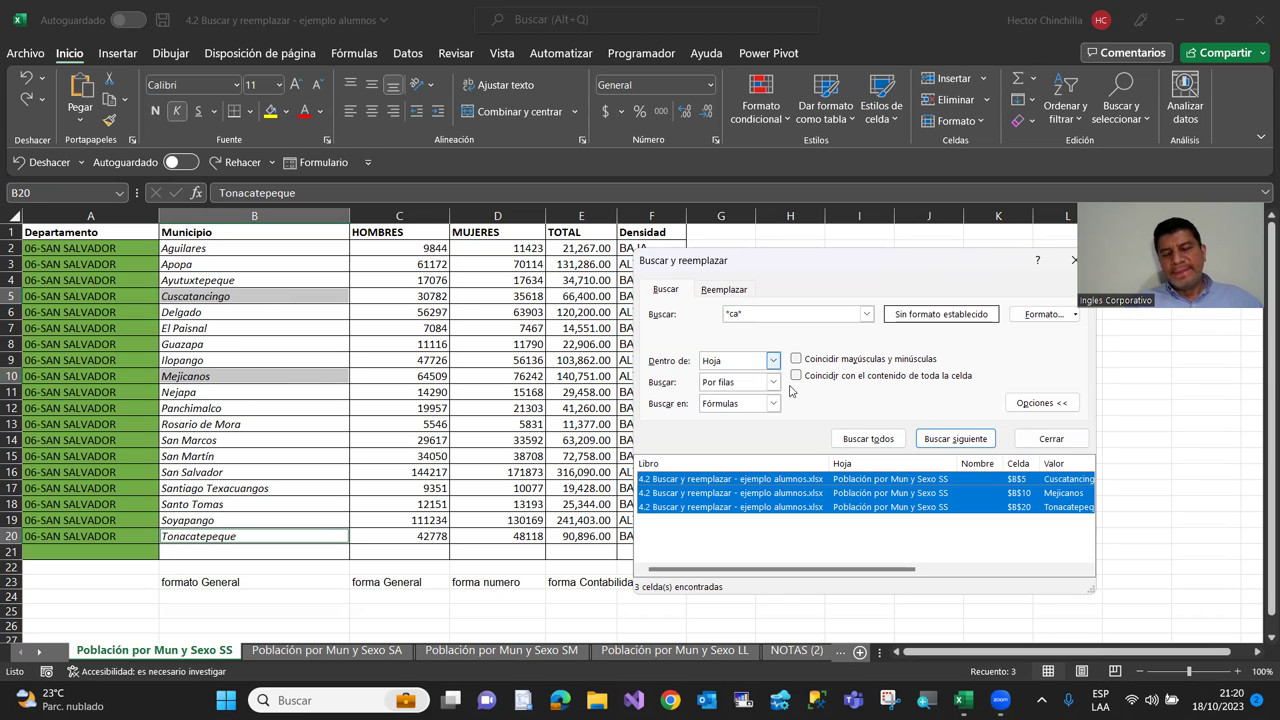
pyautogui.click(1028, 442)
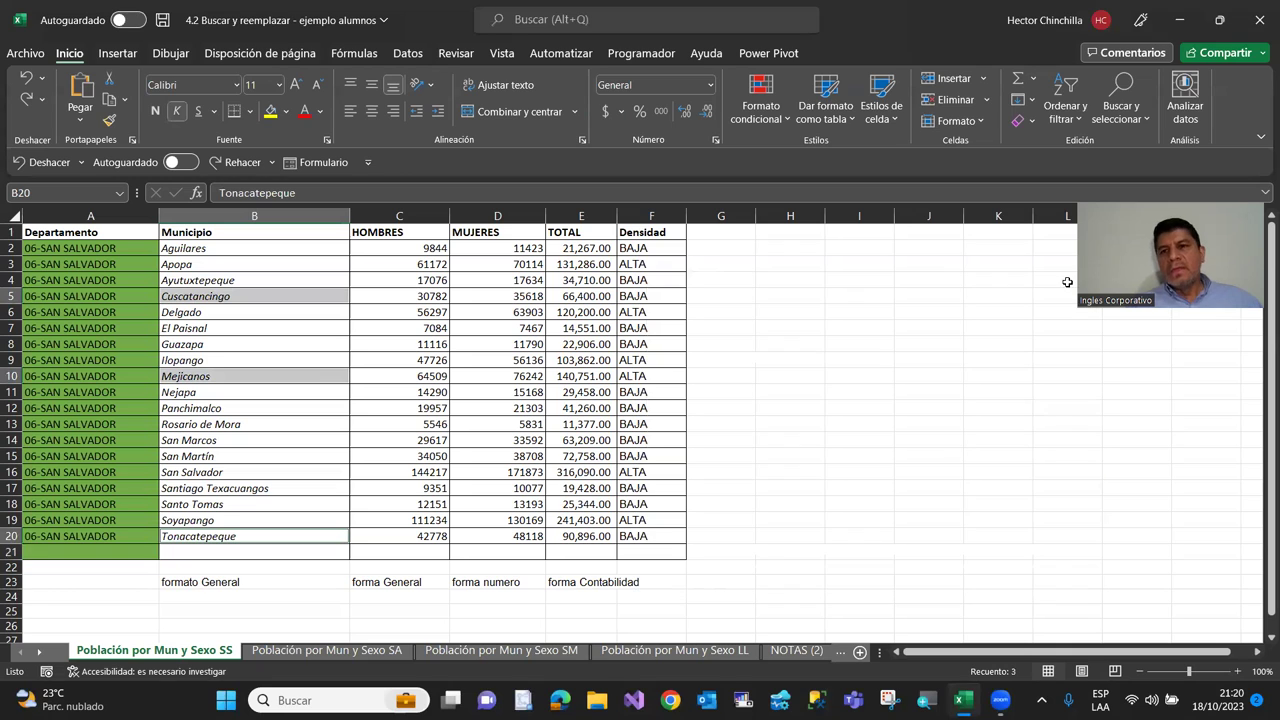
pyautogui.click(210, 325)
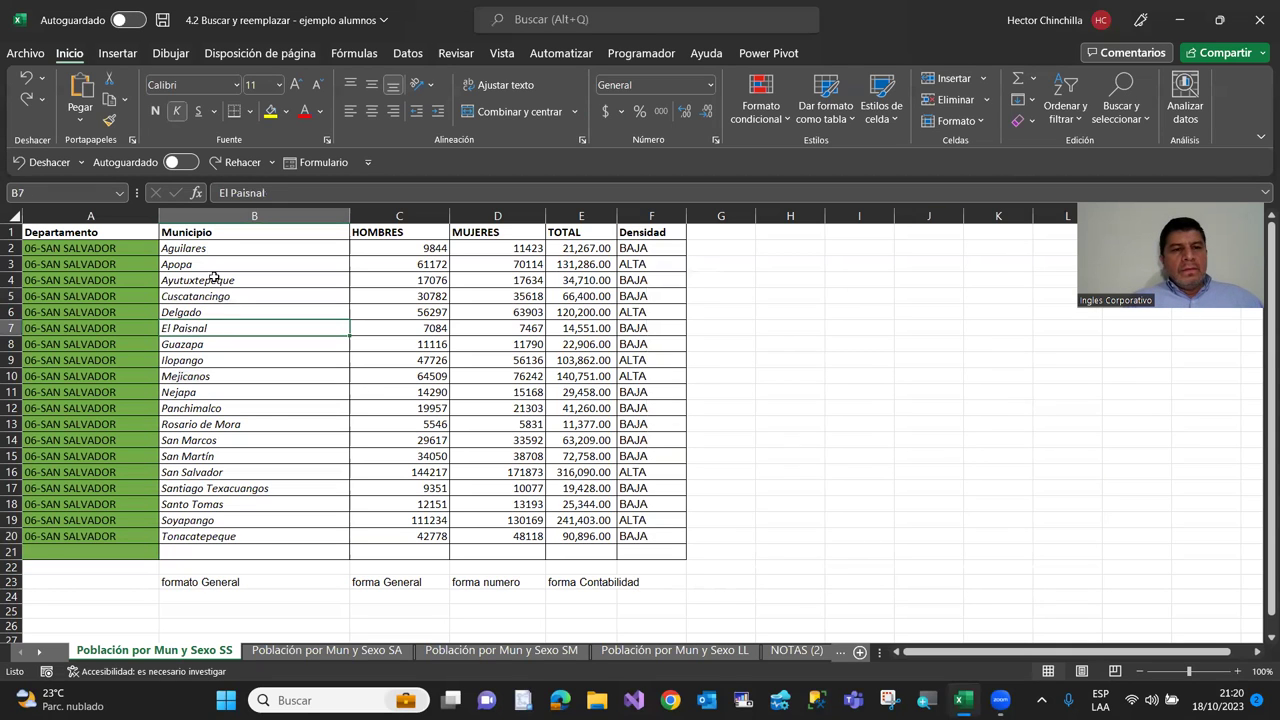
pyautogui.click(212, 248)
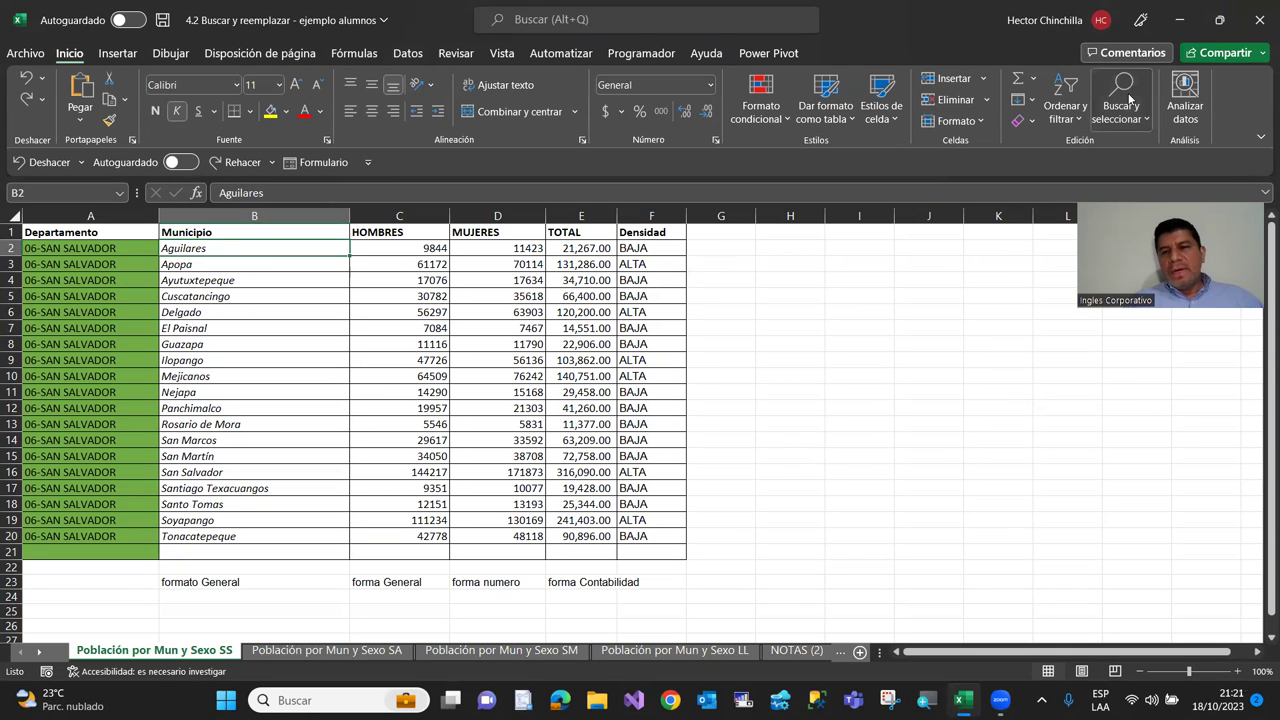
# Reopen the find window, clear the old term, and turn on whole-cell and case-sensitive matching
pyautogui.click(1110, 118)
pyautogui.click(1110, 146)
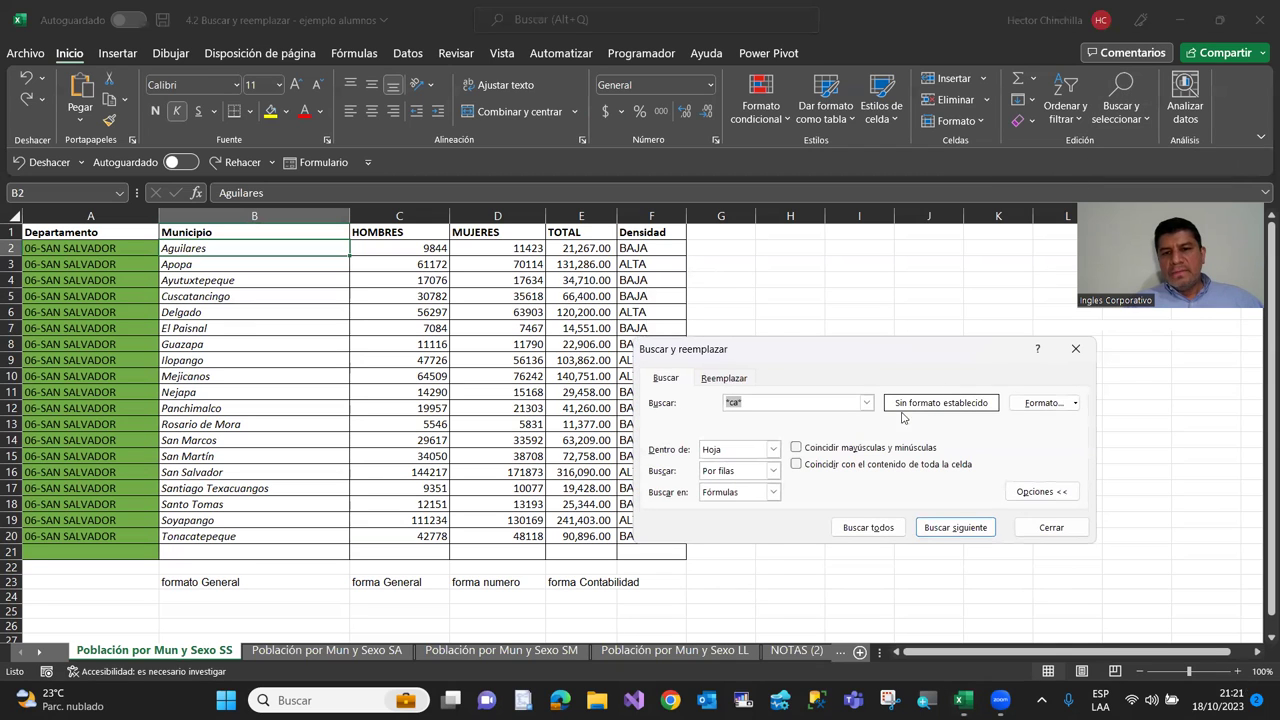
pyautogui.moveTo(885, 352); pyautogui.dragTo(895, 275)
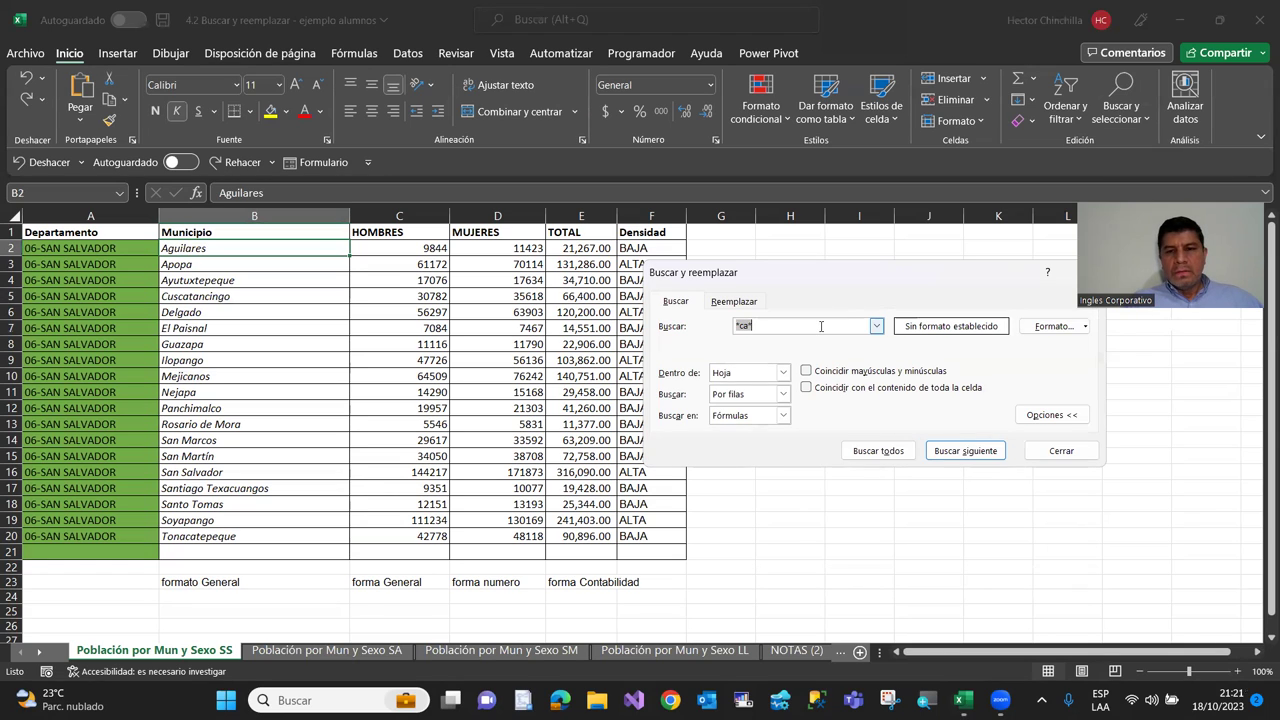
pyautogui.press('BackSpace')
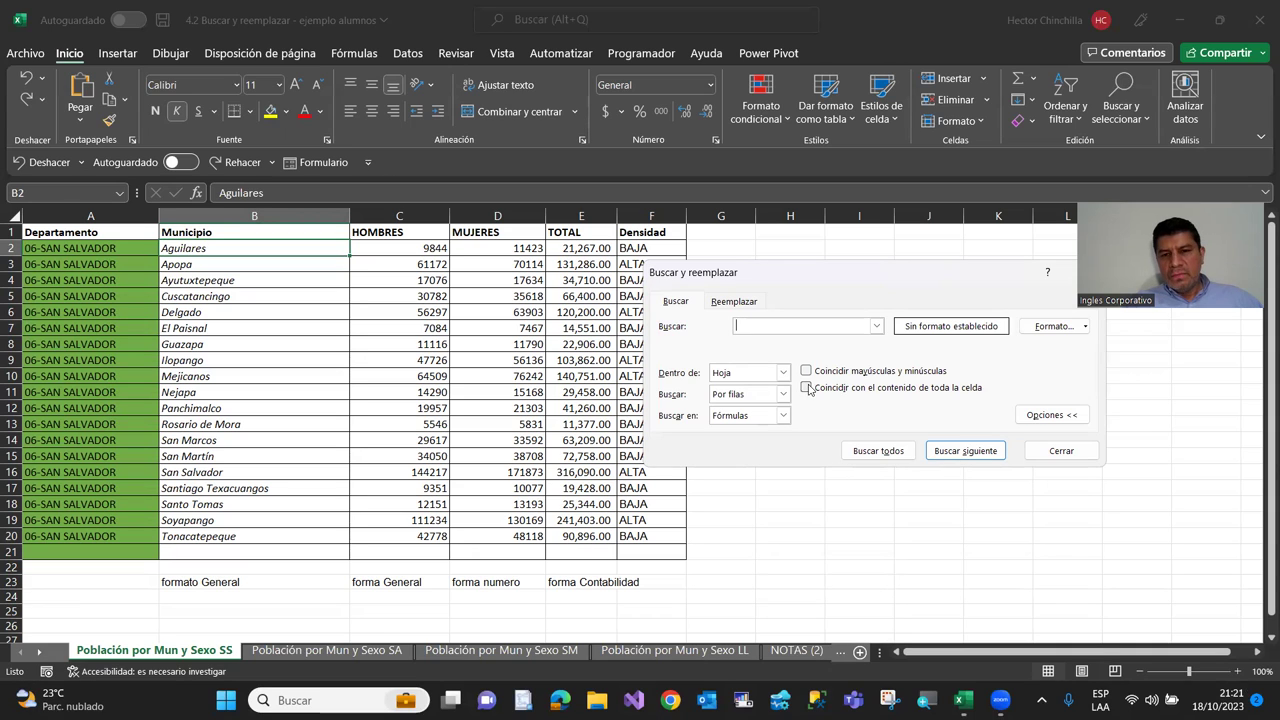
pyautogui.click(806, 388)
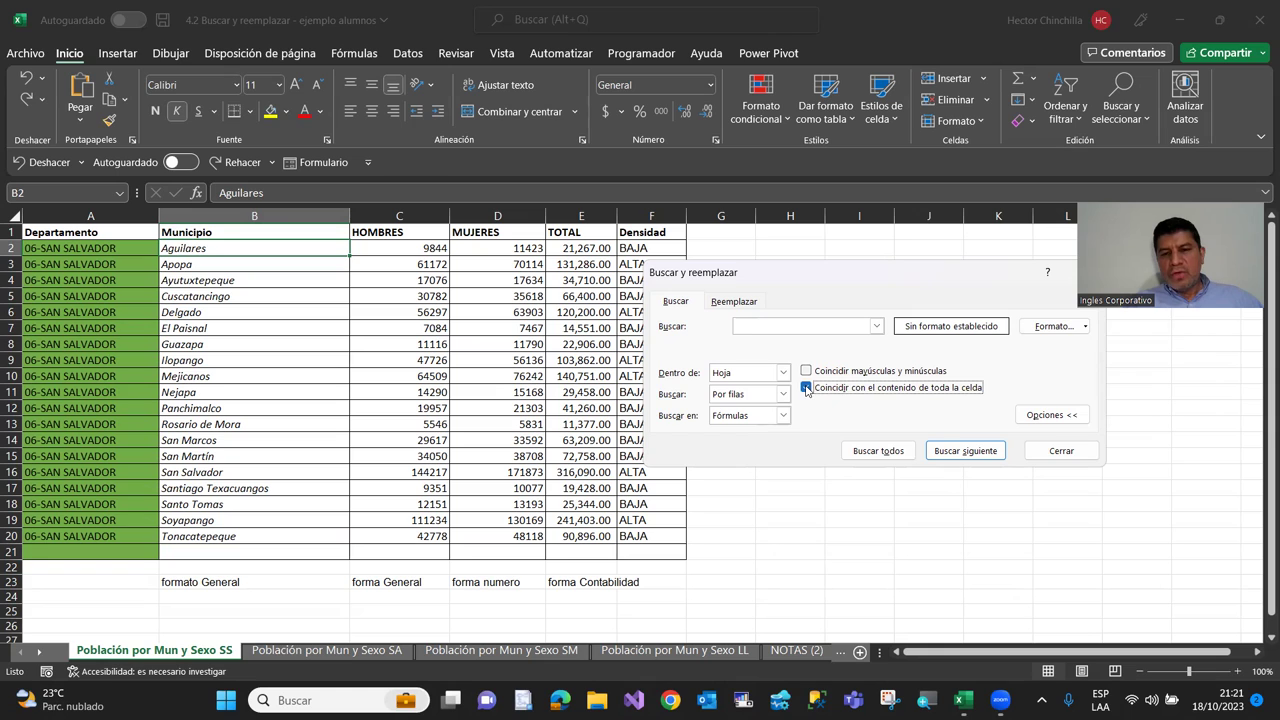
pyautogui.click(806, 372)
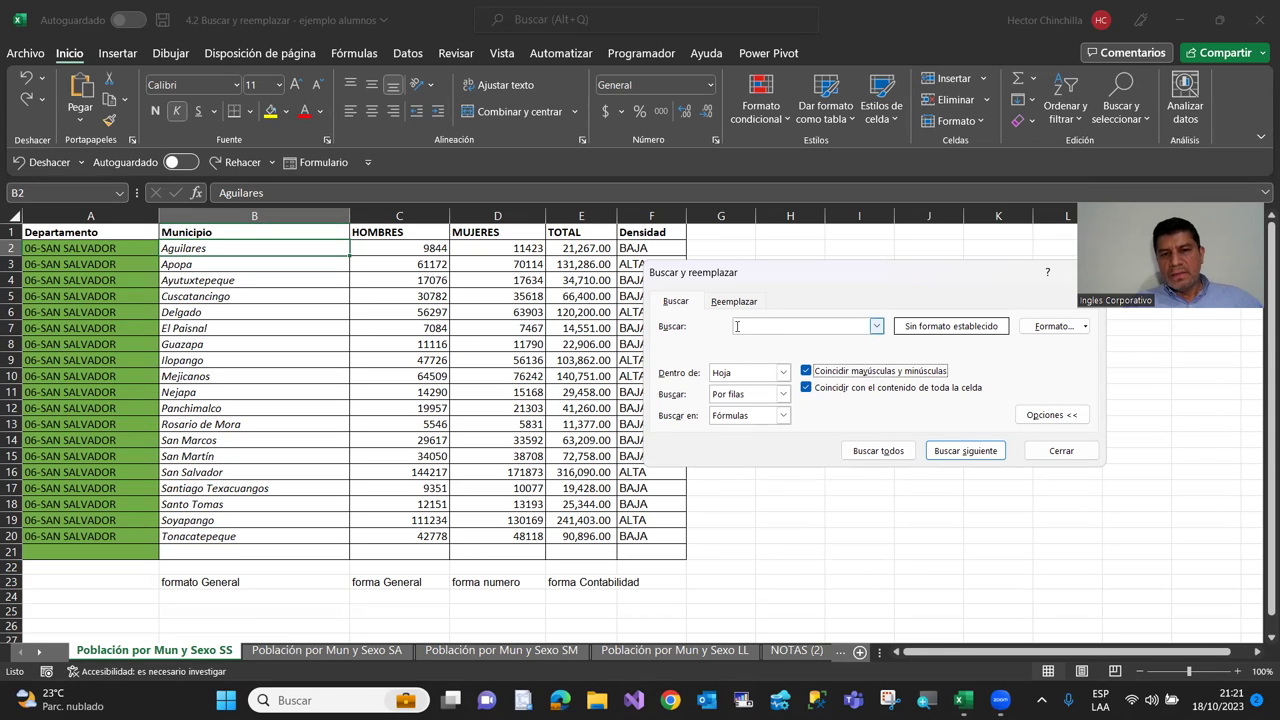
pyautogui.click(740, 325)
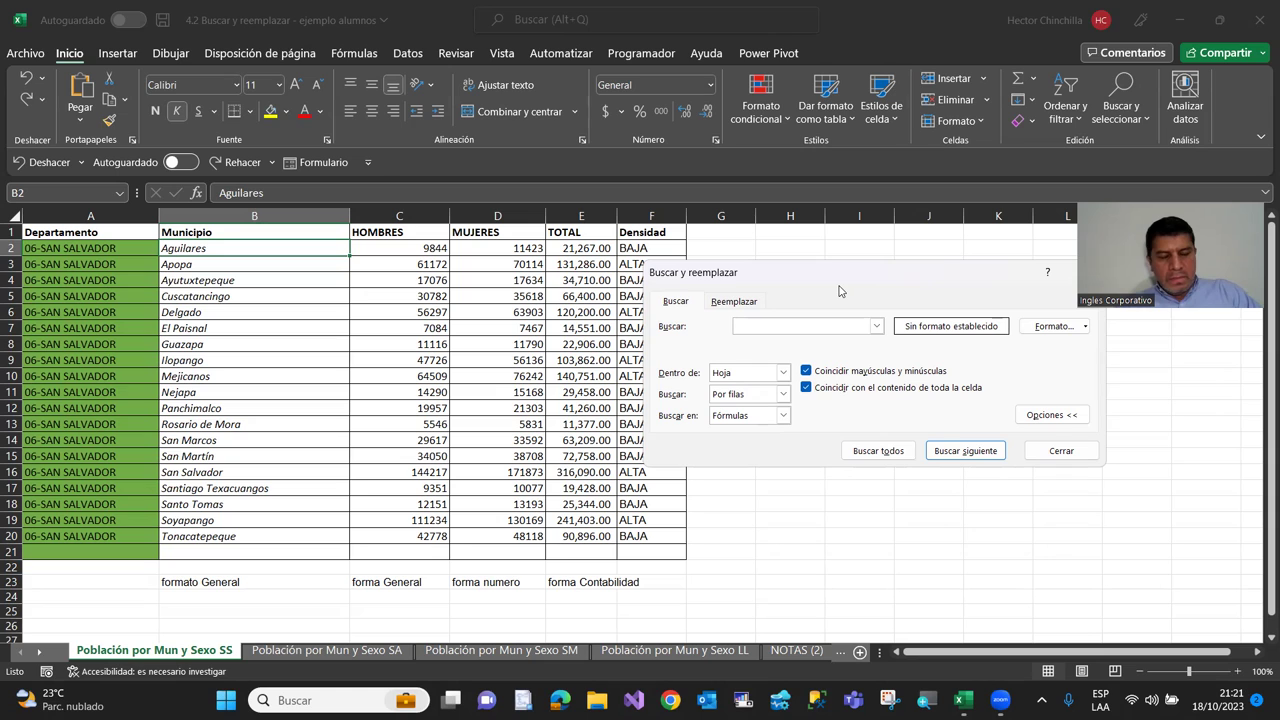
pyautogui.write('san')
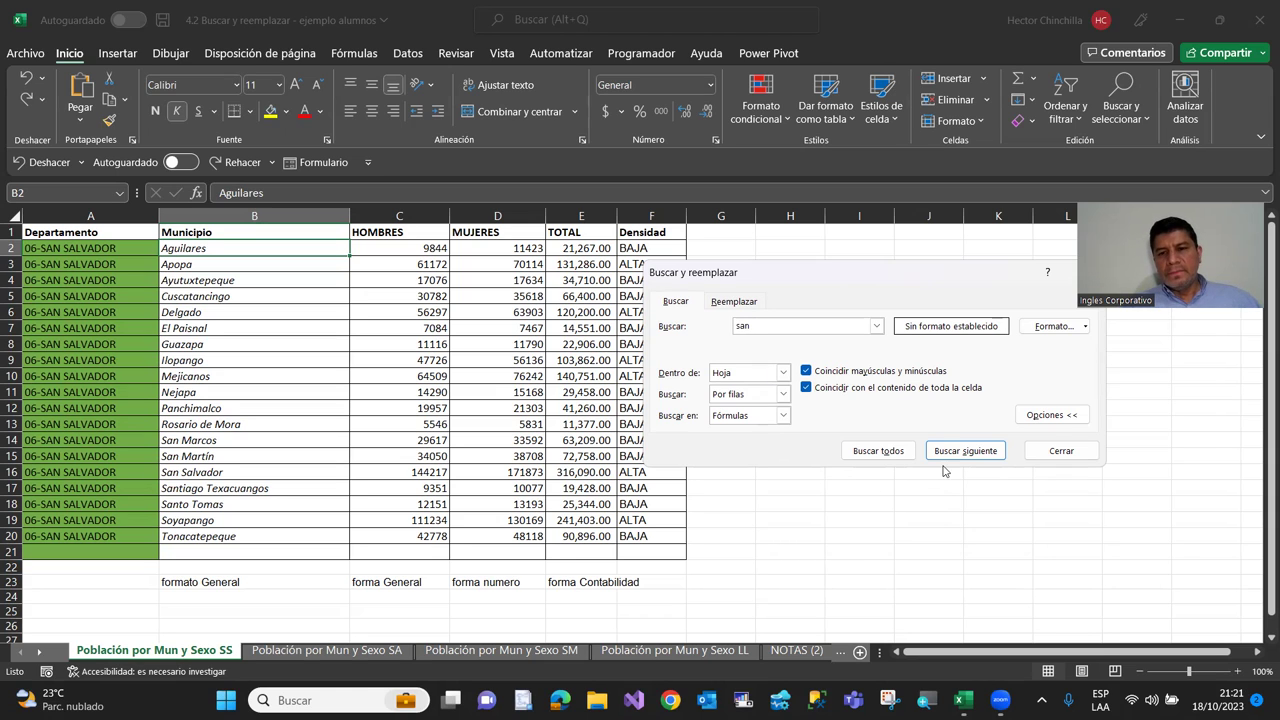
pyautogui.click(945, 452)
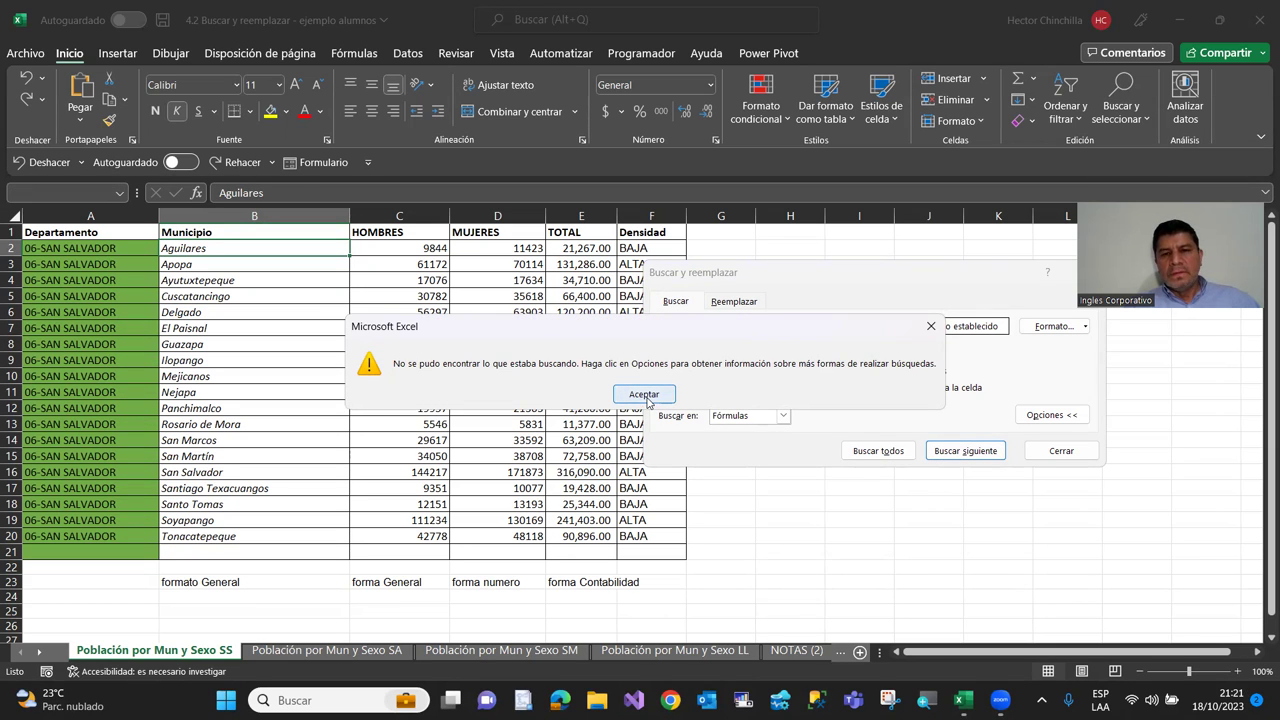
pyautogui.click(645, 395)
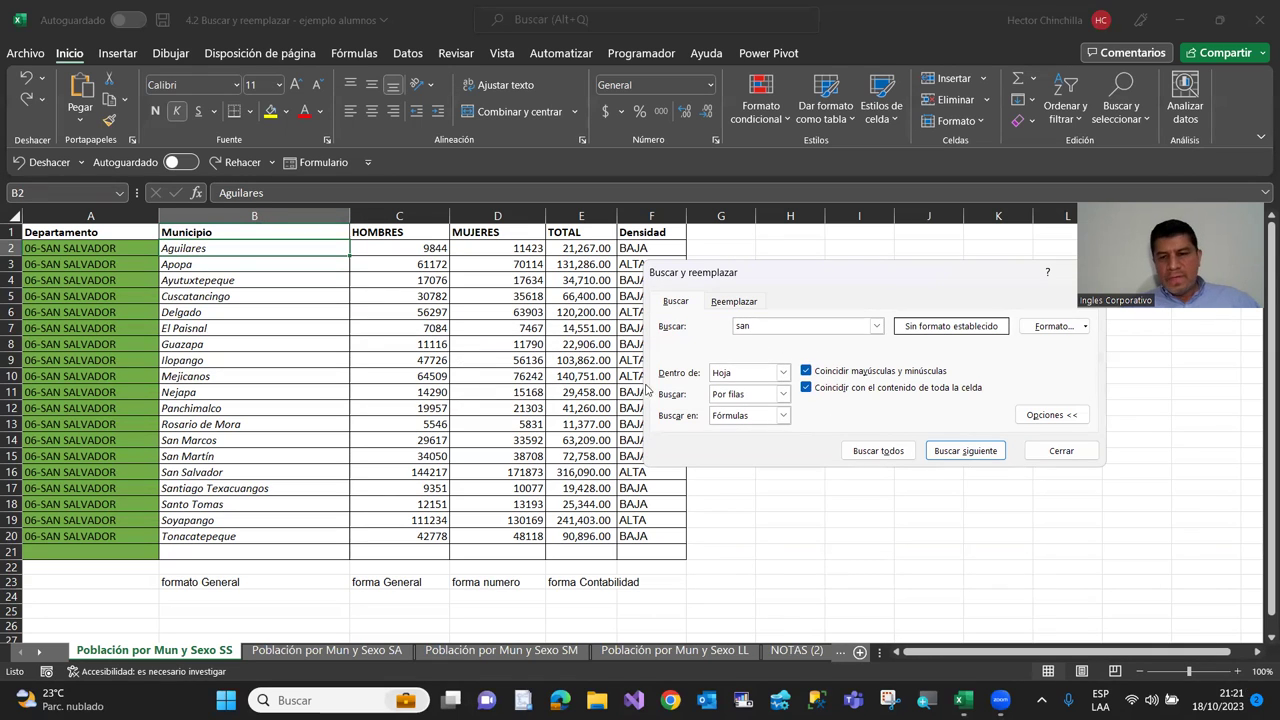
pyautogui.press('BackSpace')
pyautogui.press('BackSpace')
pyautogui.press('BackSpace')
pyautogui.write('Sa')
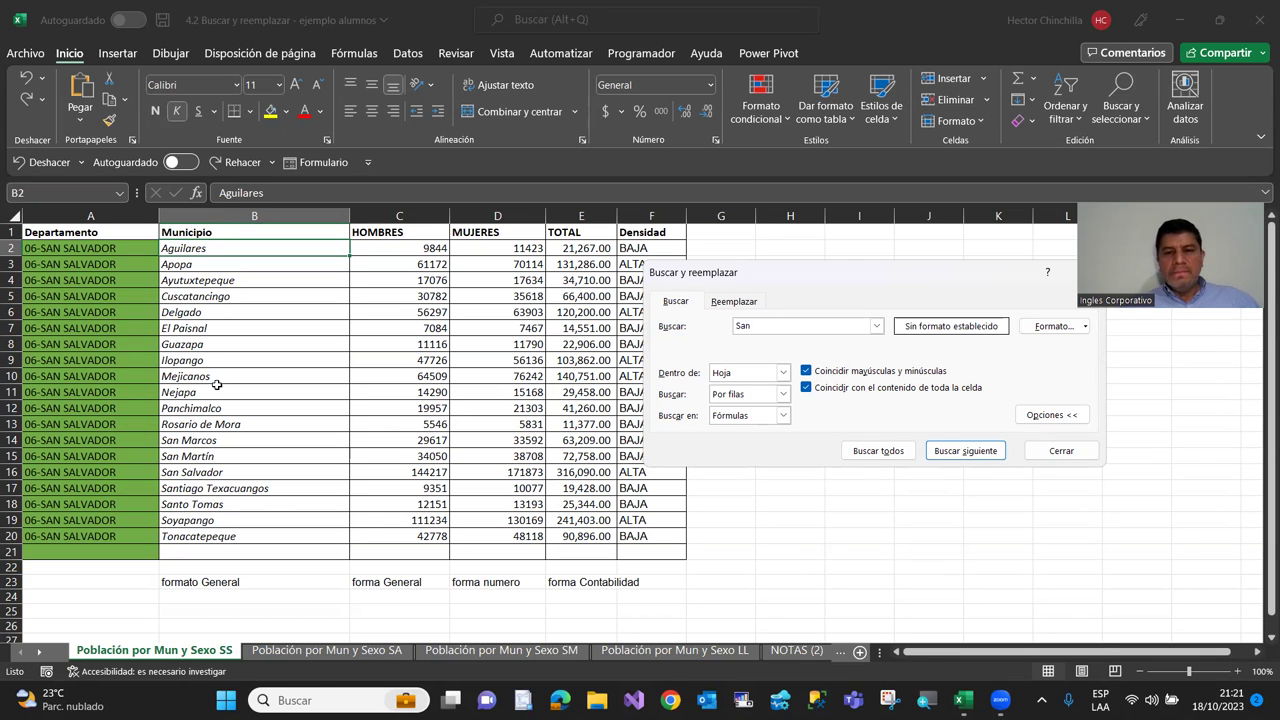
pyautogui.click(963, 451)
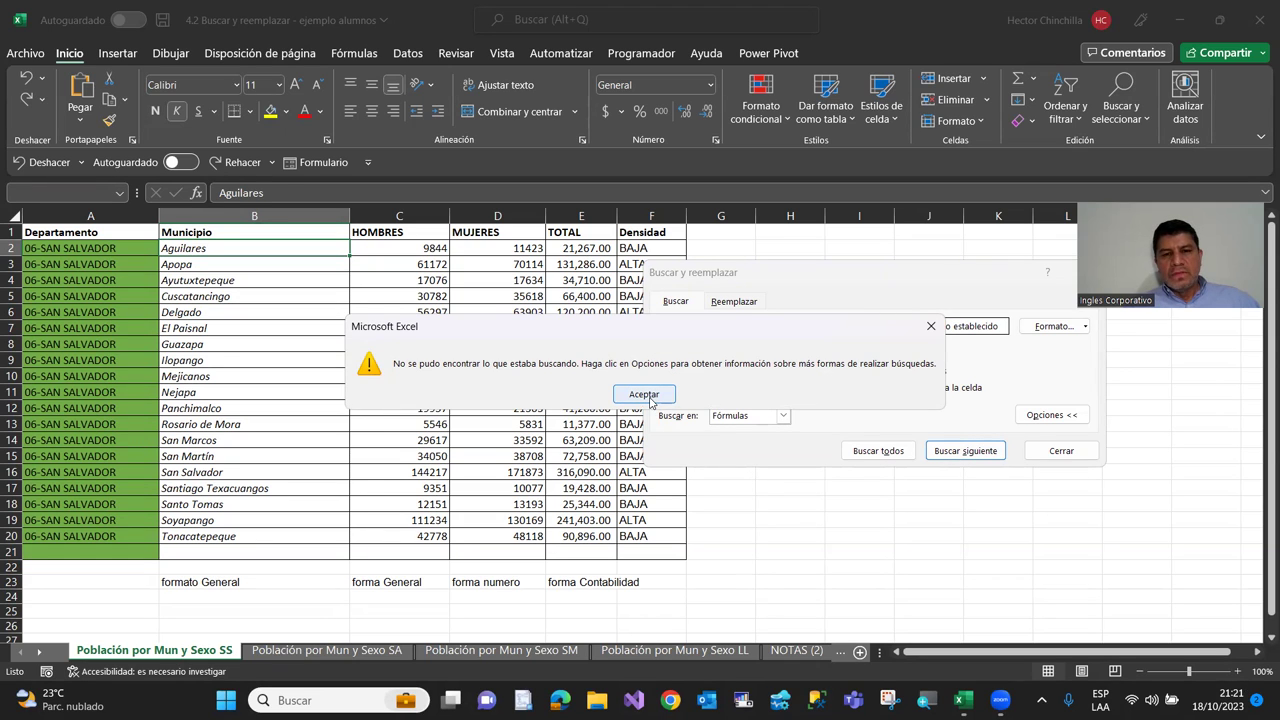
pyautogui.click(645, 395)
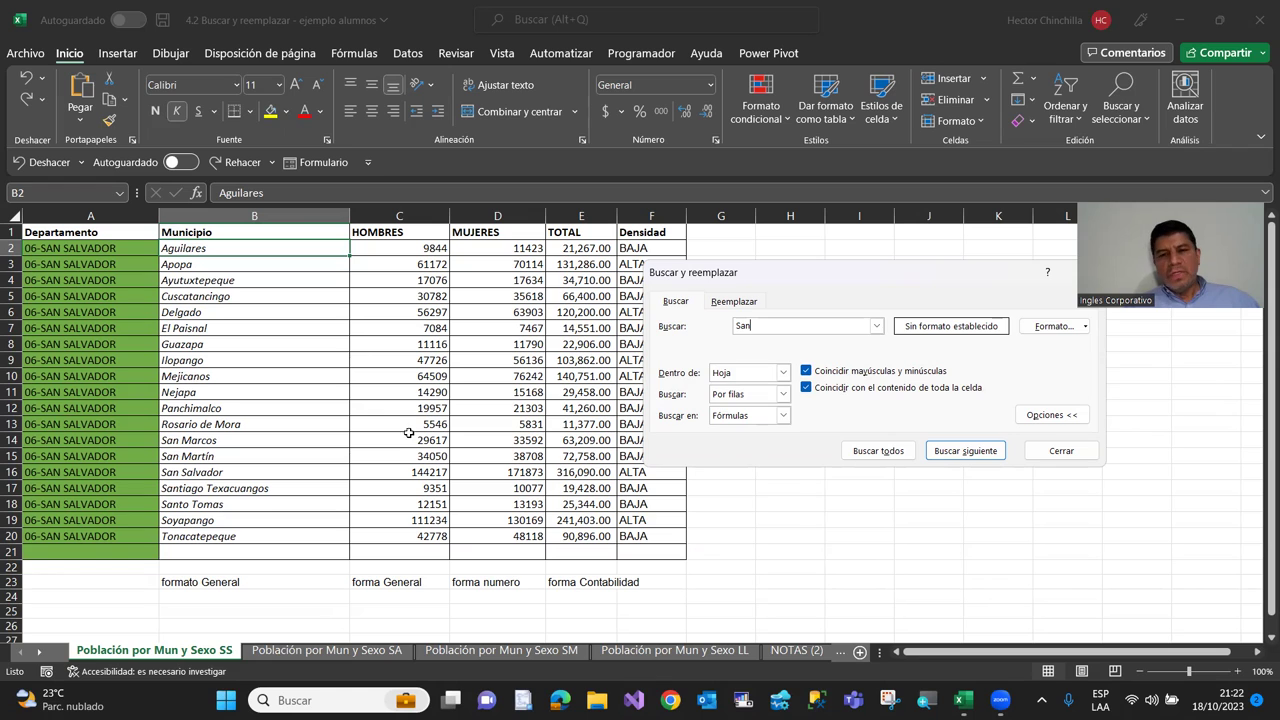
# Turn off whole-cell matching, list the San matches and select all five, $B$14 to $B$18
pyautogui.click(806, 388)
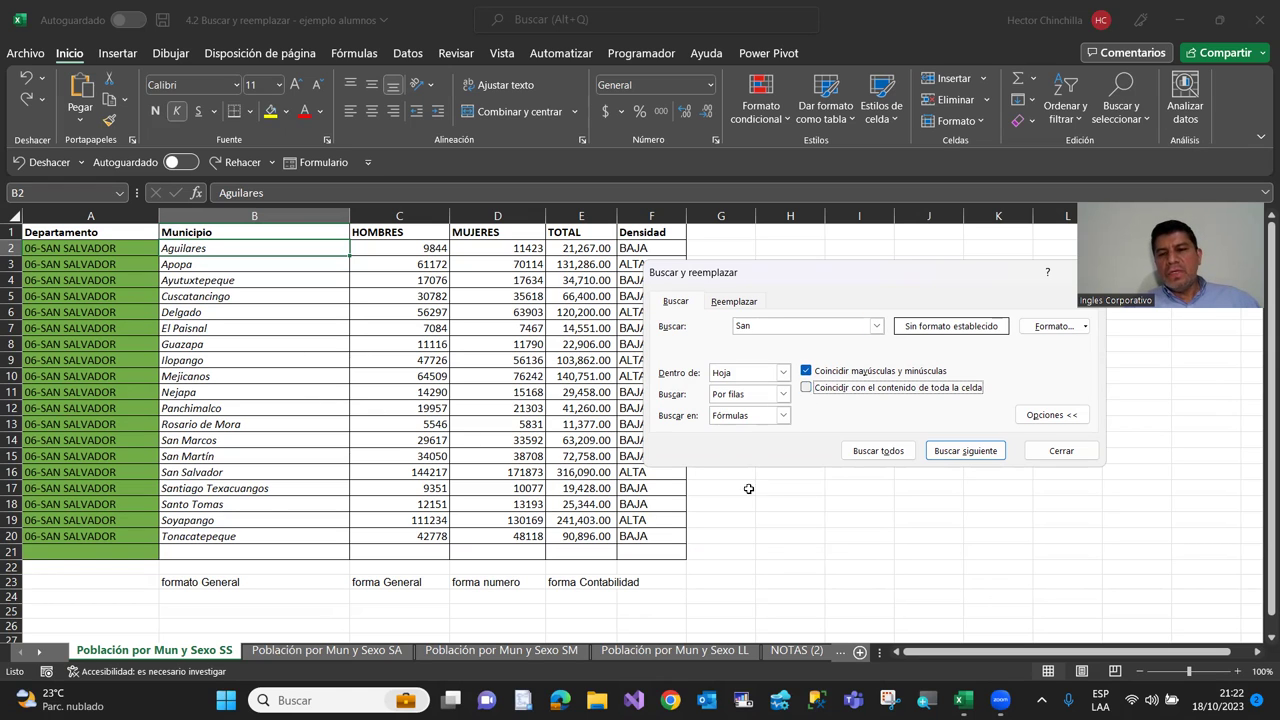
pyautogui.click(895, 452)
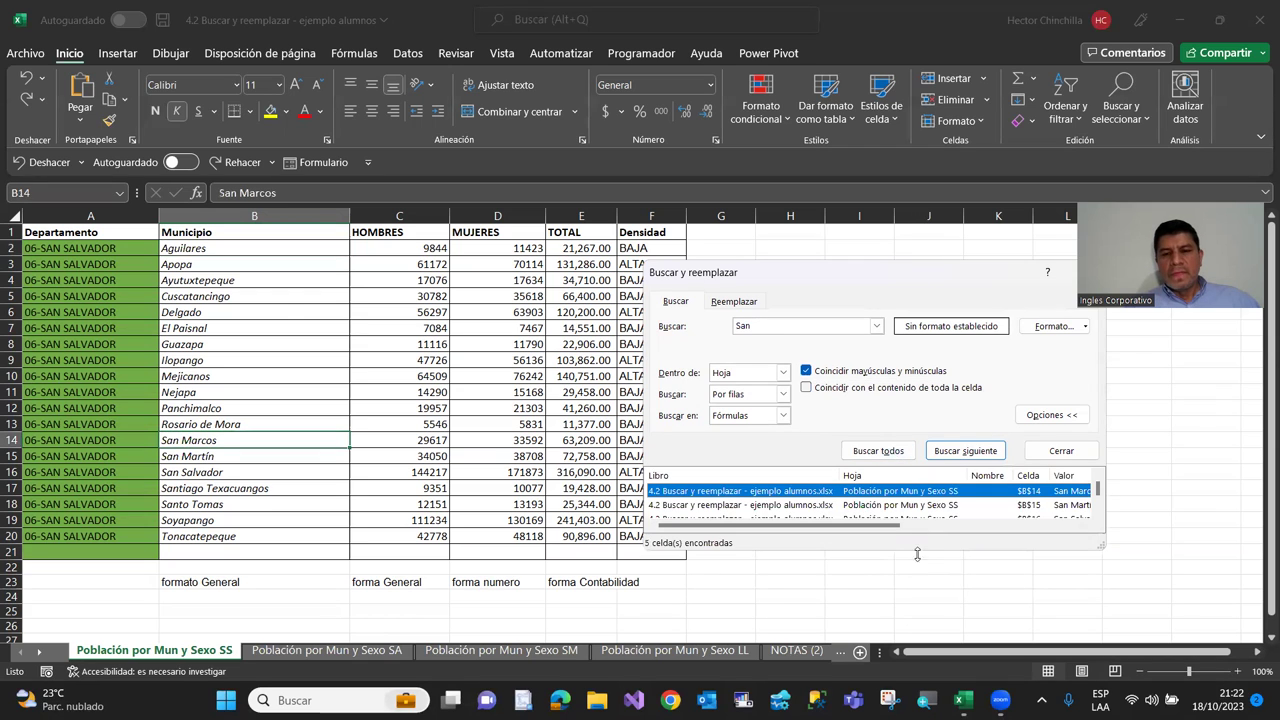
pyautogui.moveTo(912, 551); pyautogui.dragTo(897, 605)
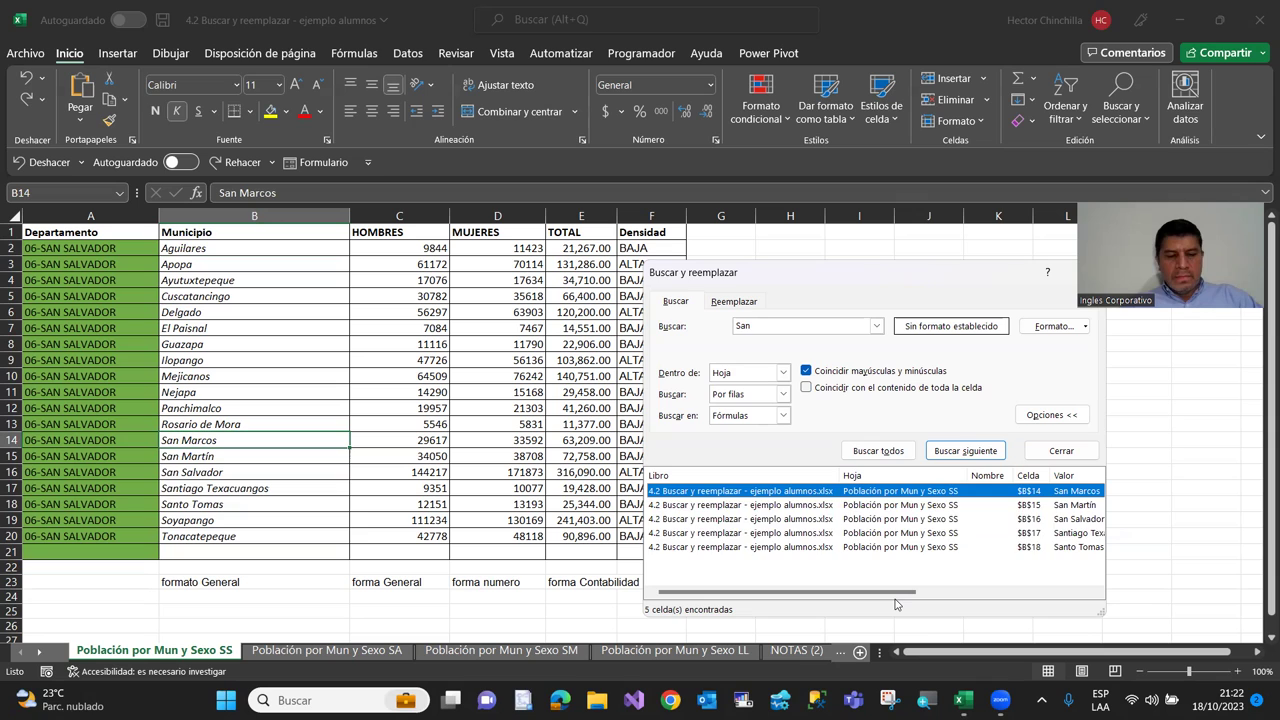
pyautogui.hotkey('ctrl', 'a')
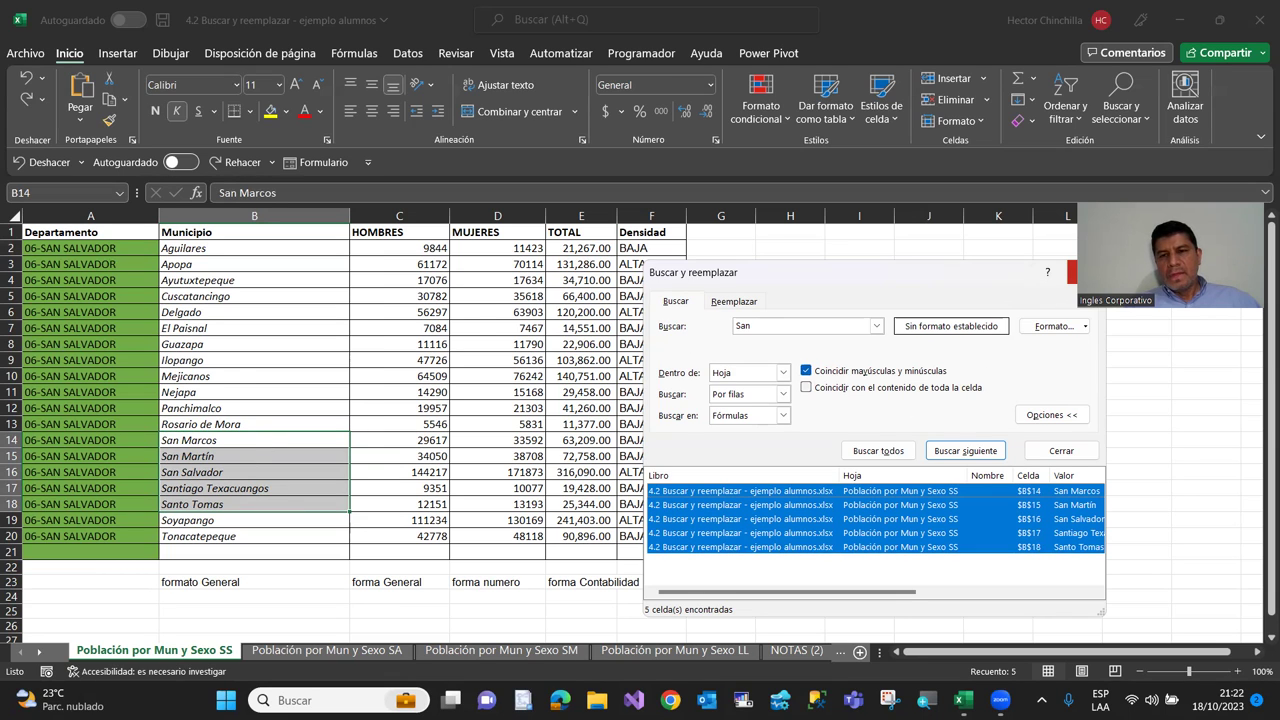
# Reopen the find window, turn whole-cell matching back on, and search San, which finds nothing
pyautogui.click(1073, 272)
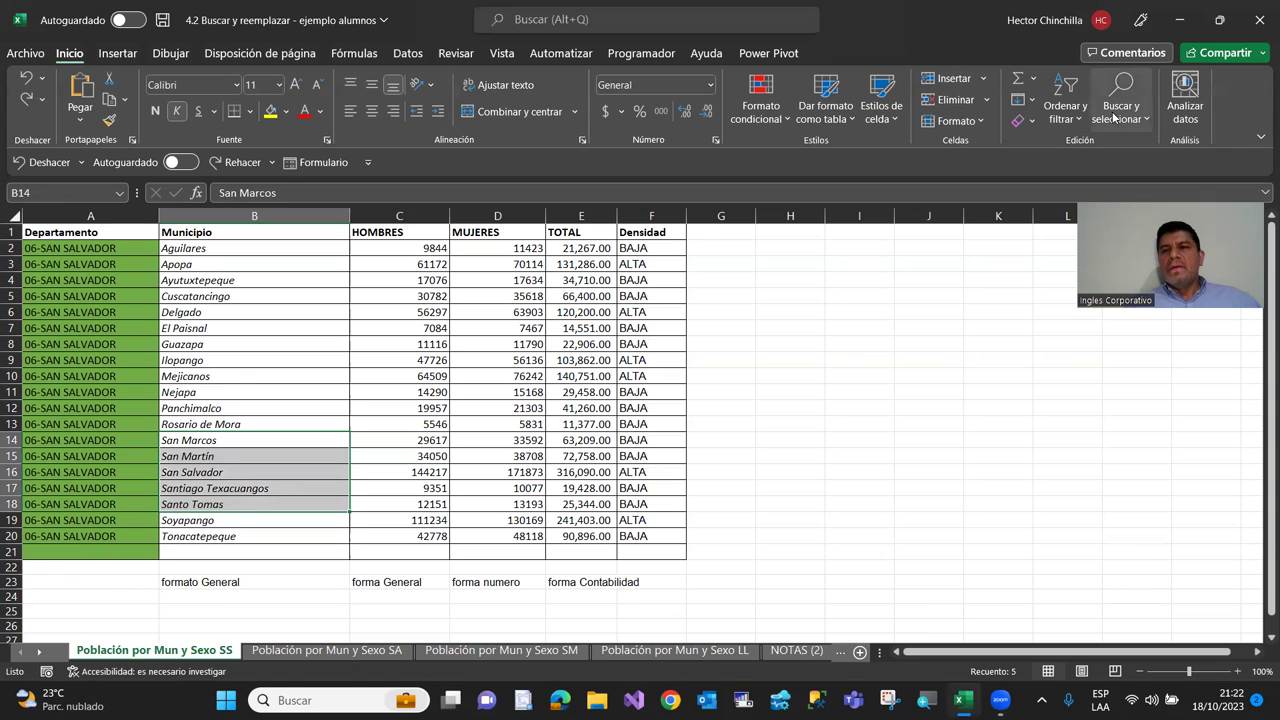
pyautogui.click(1120, 110)
pyautogui.click(1143, 143)
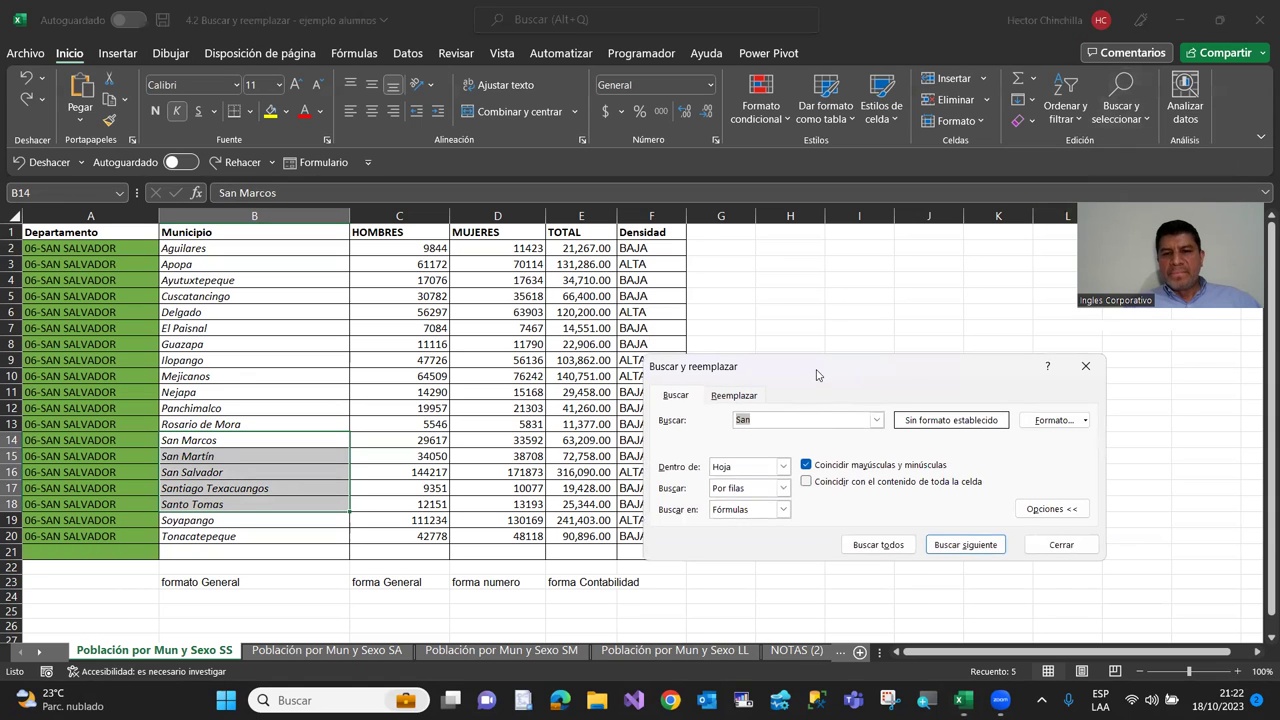
pyautogui.moveTo(816, 371); pyautogui.dragTo(816, 308)
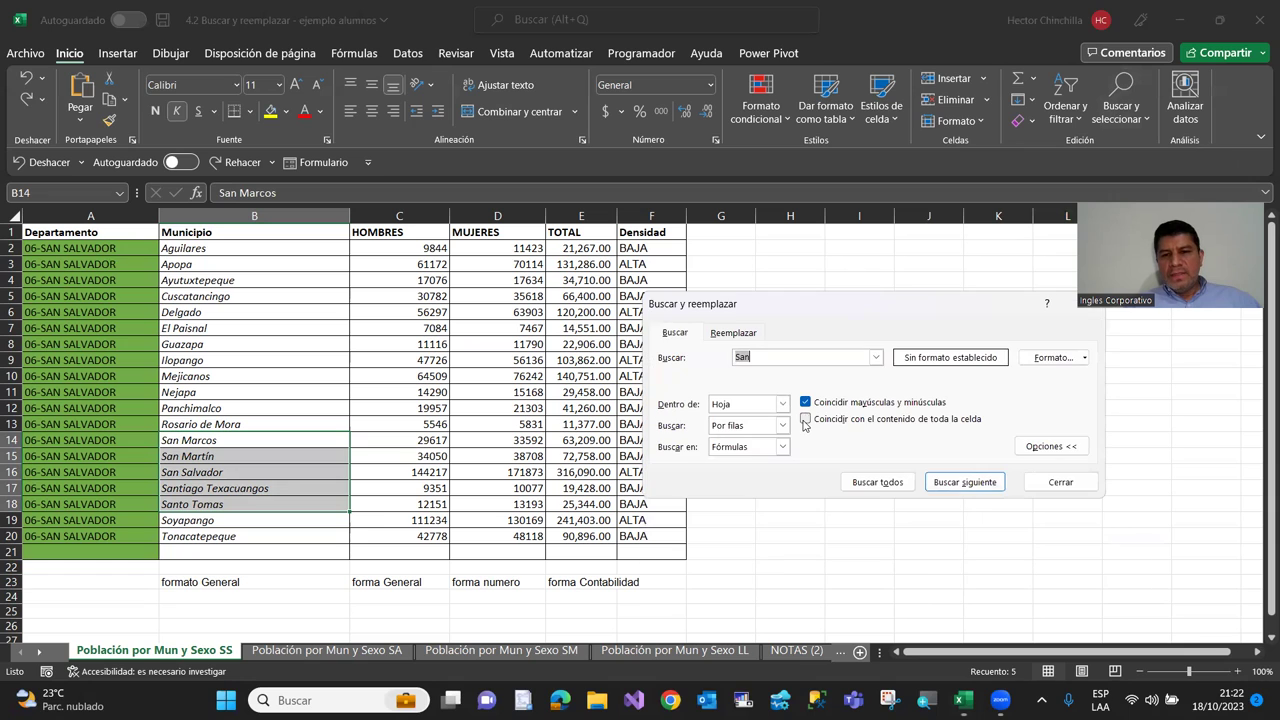
pyautogui.click(806, 419)
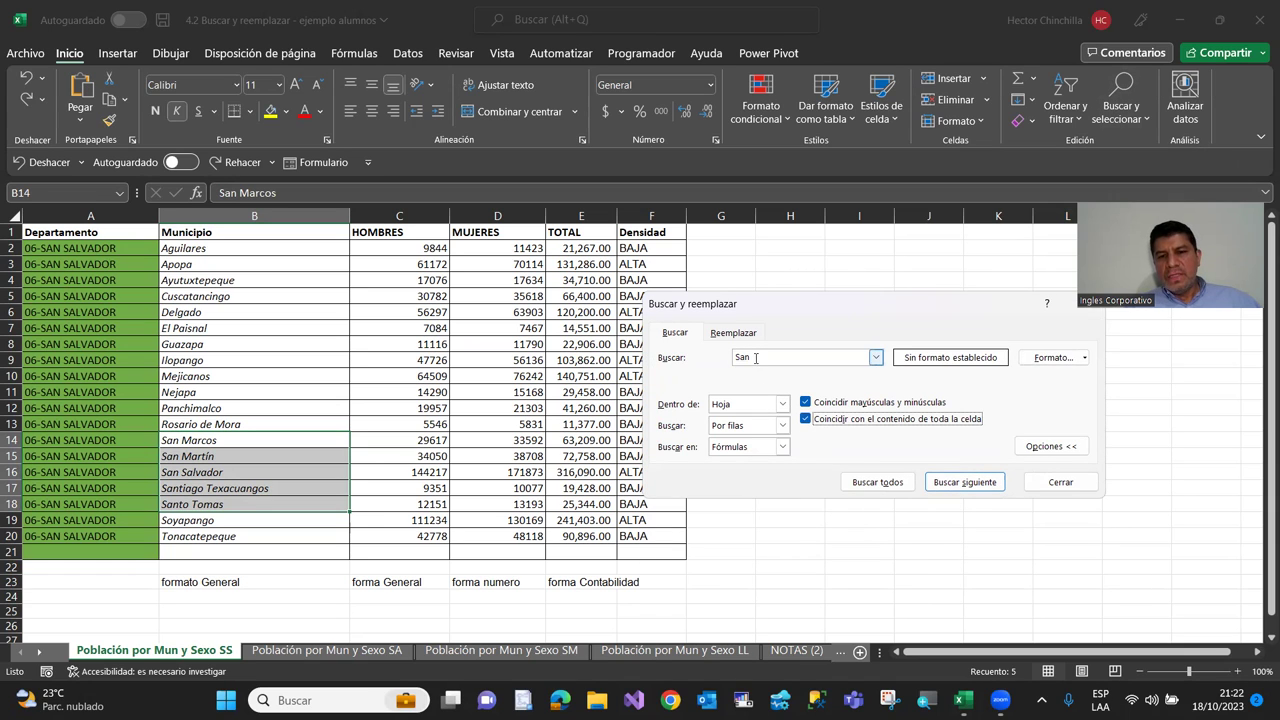
pyautogui.click(938, 488)
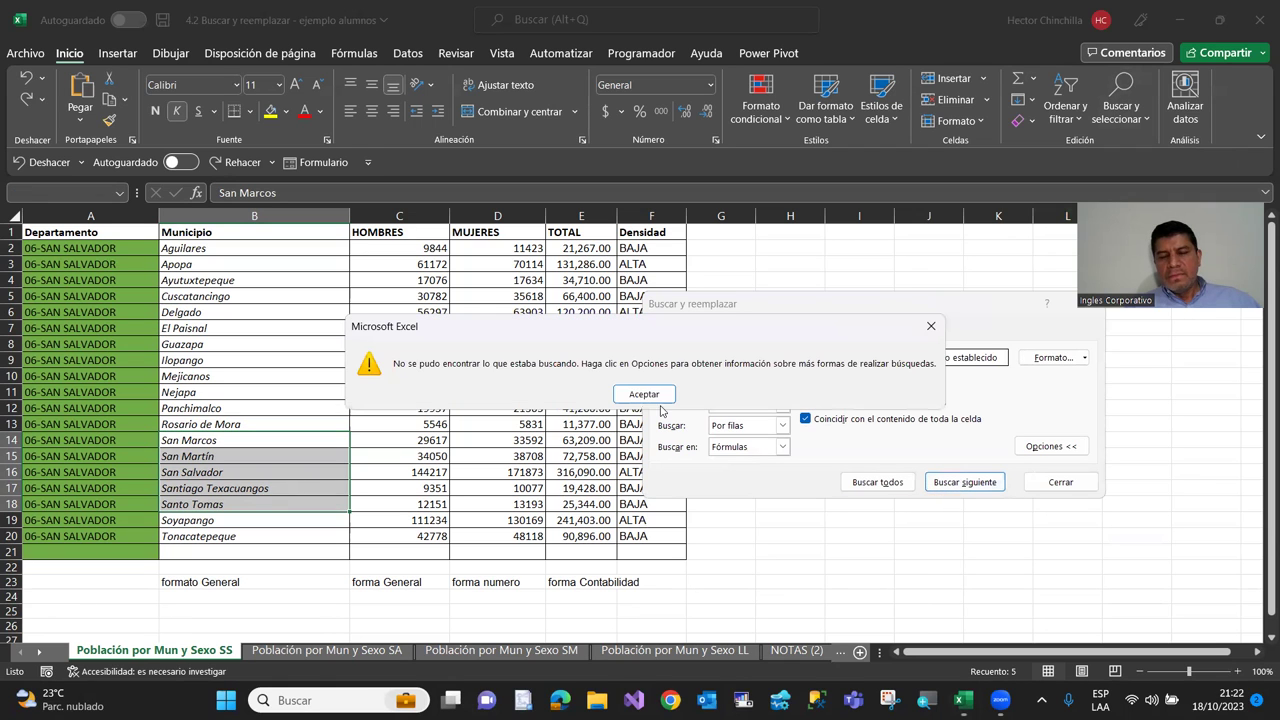
pyautogui.click(644, 394)
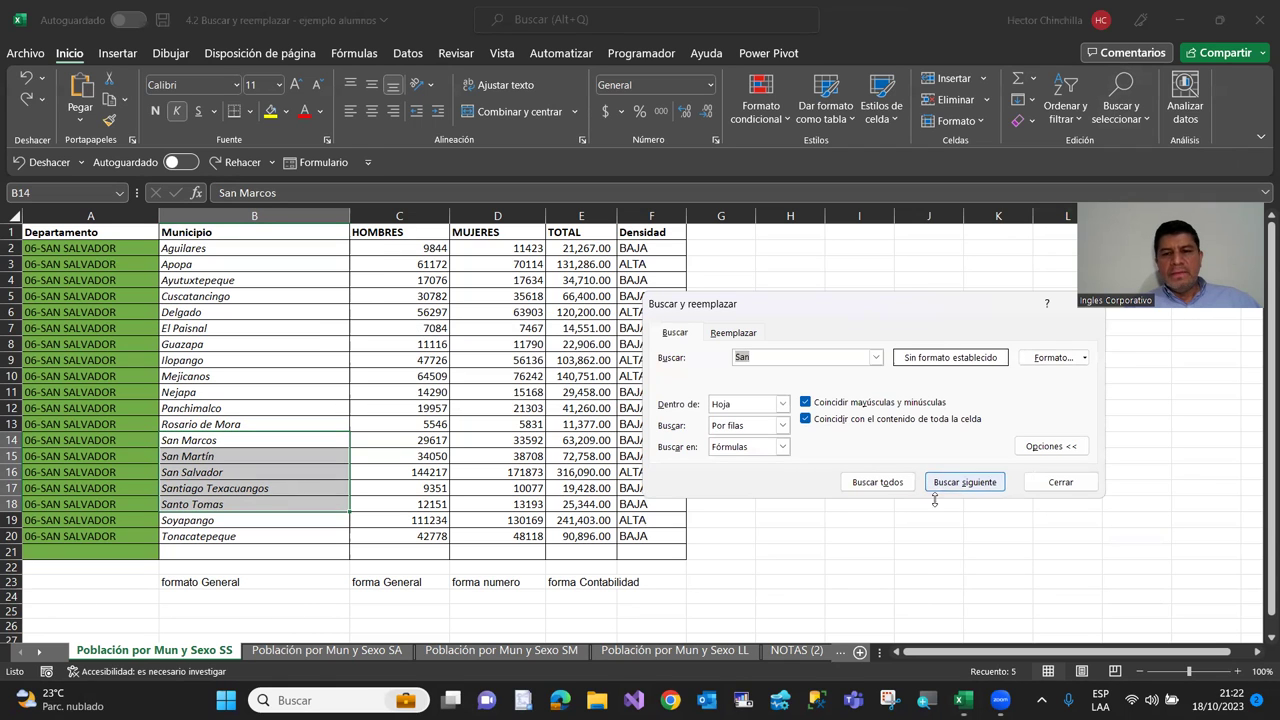
# Return to B2, search San again, dismiss the not-found message, and edit the search term
pyautogui.click(281, 356)
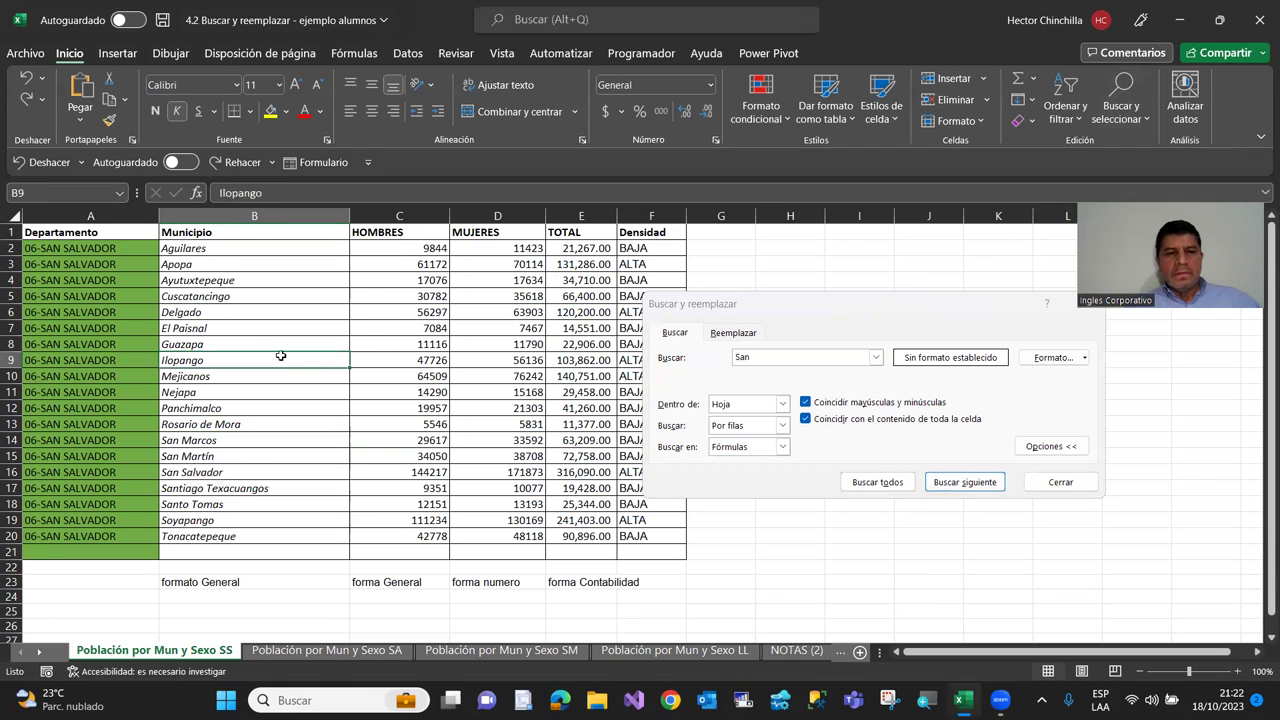
pyautogui.click(200, 248)
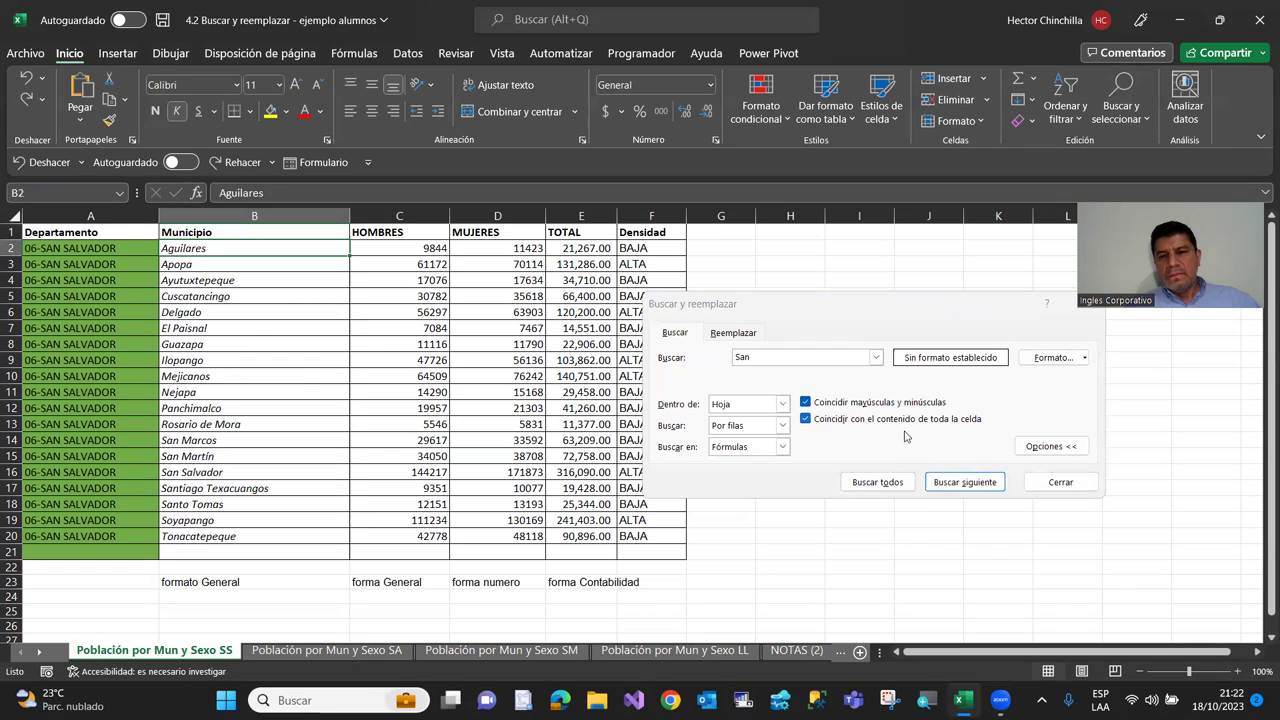
pyautogui.click(940, 484)
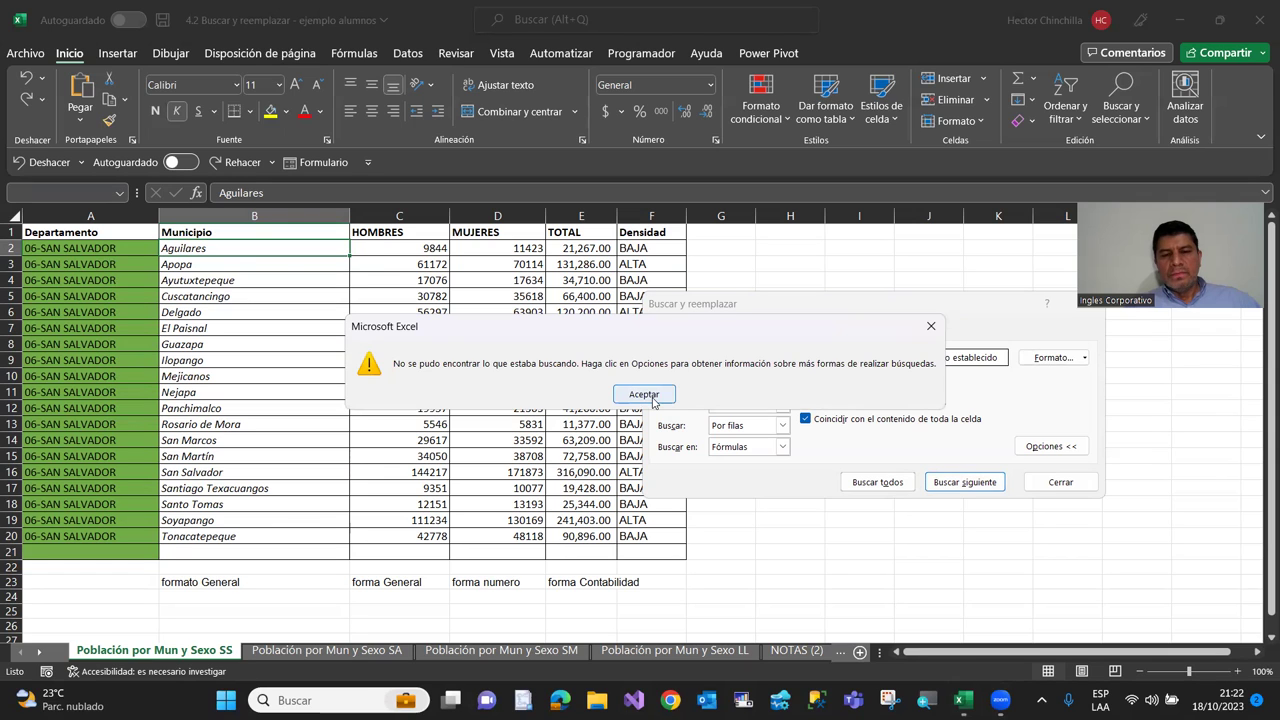
pyautogui.click(653, 397)
pyautogui.click(760, 357)
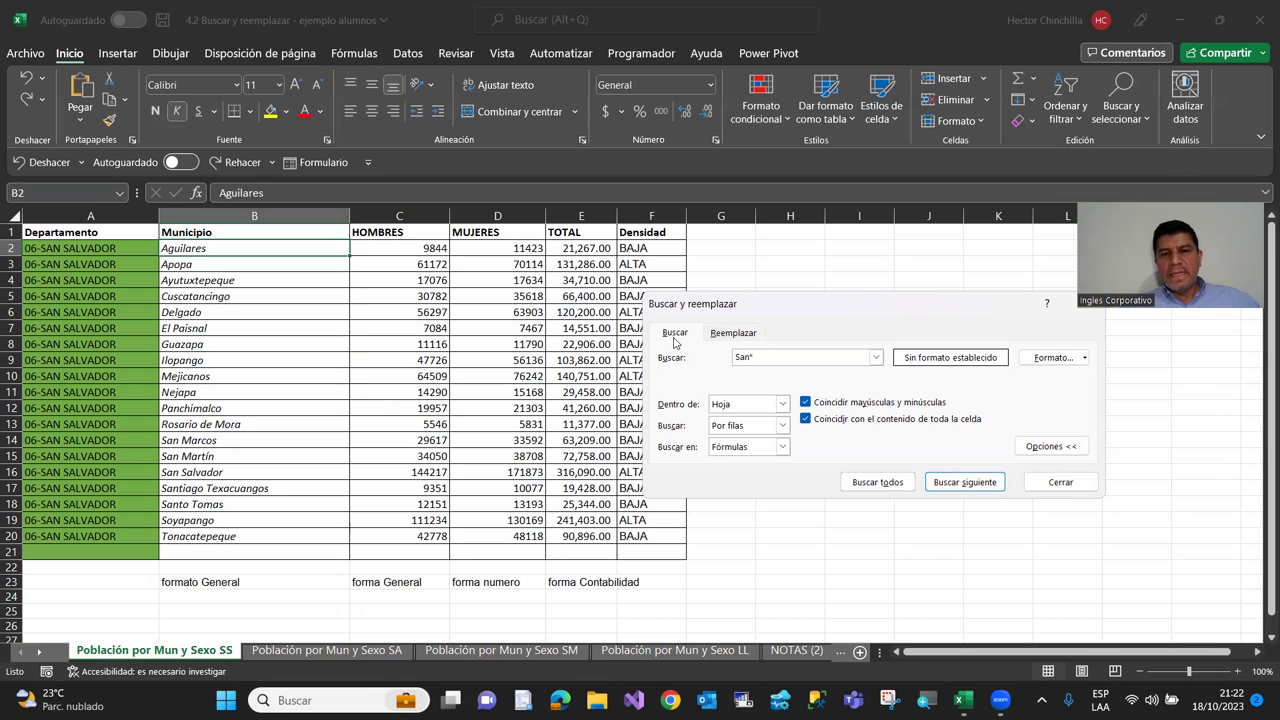
# Step through the San* matches, then list and select all five (San Marcos to Santo Tomas, B14:B18) and close
pyautogui.click(937, 487)
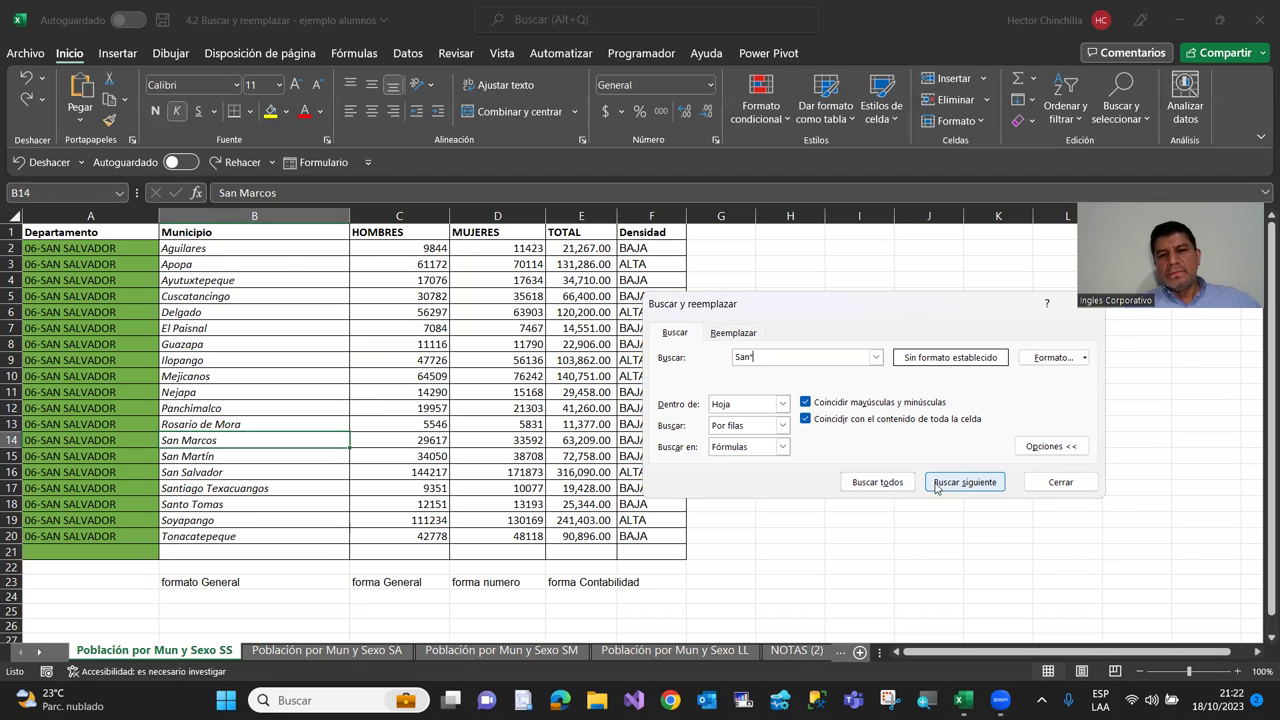
pyautogui.click(937, 487)
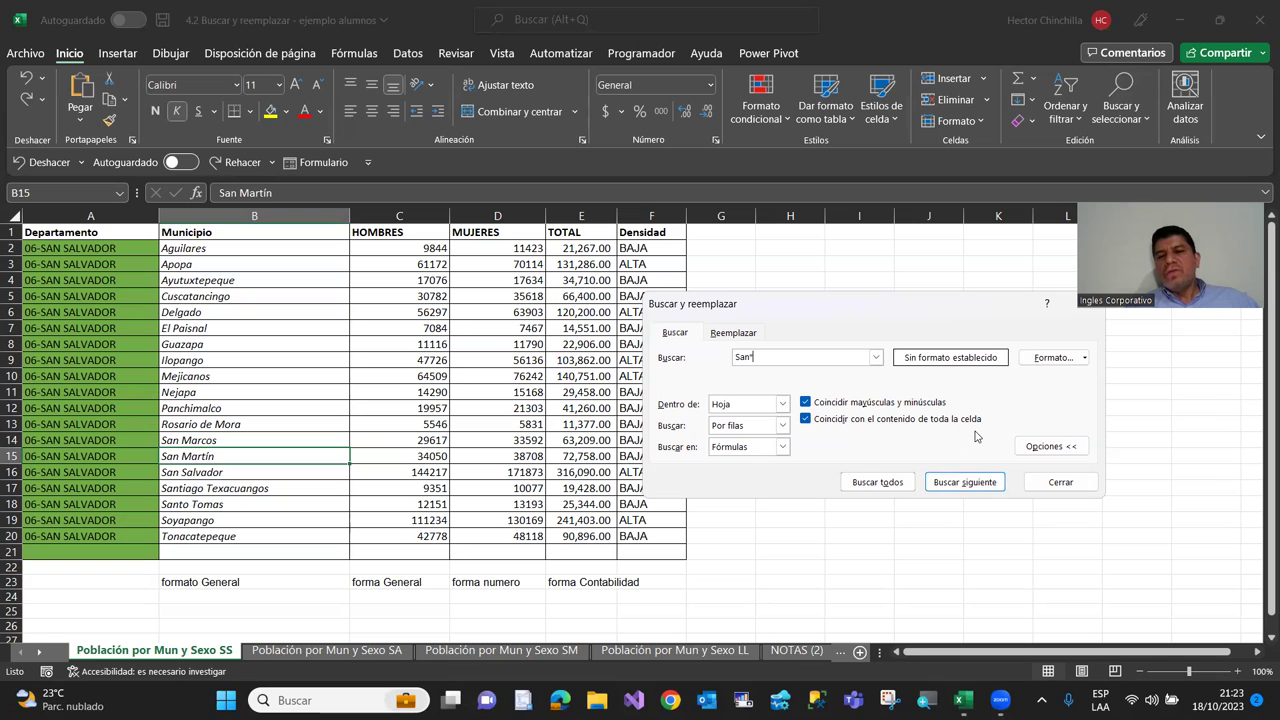
pyautogui.click(878, 484)
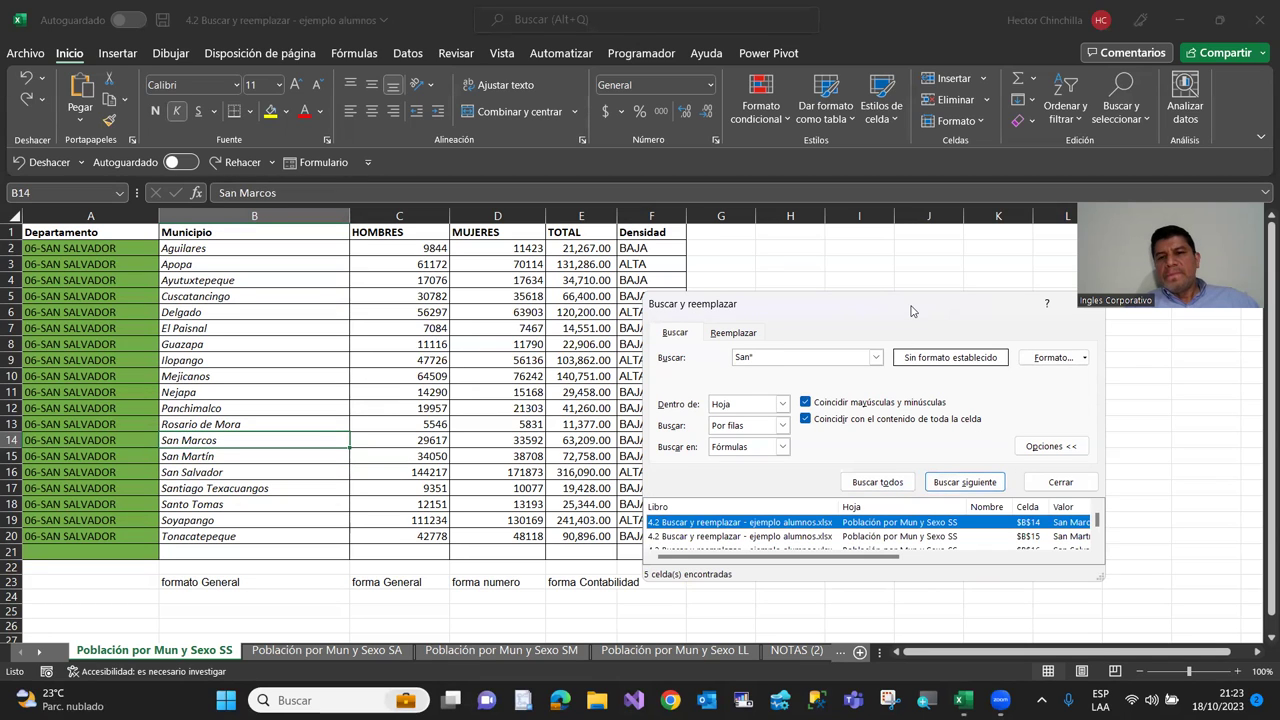
pyautogui.moveTo(911, 311); pyautogui.dragTo(906, 171)
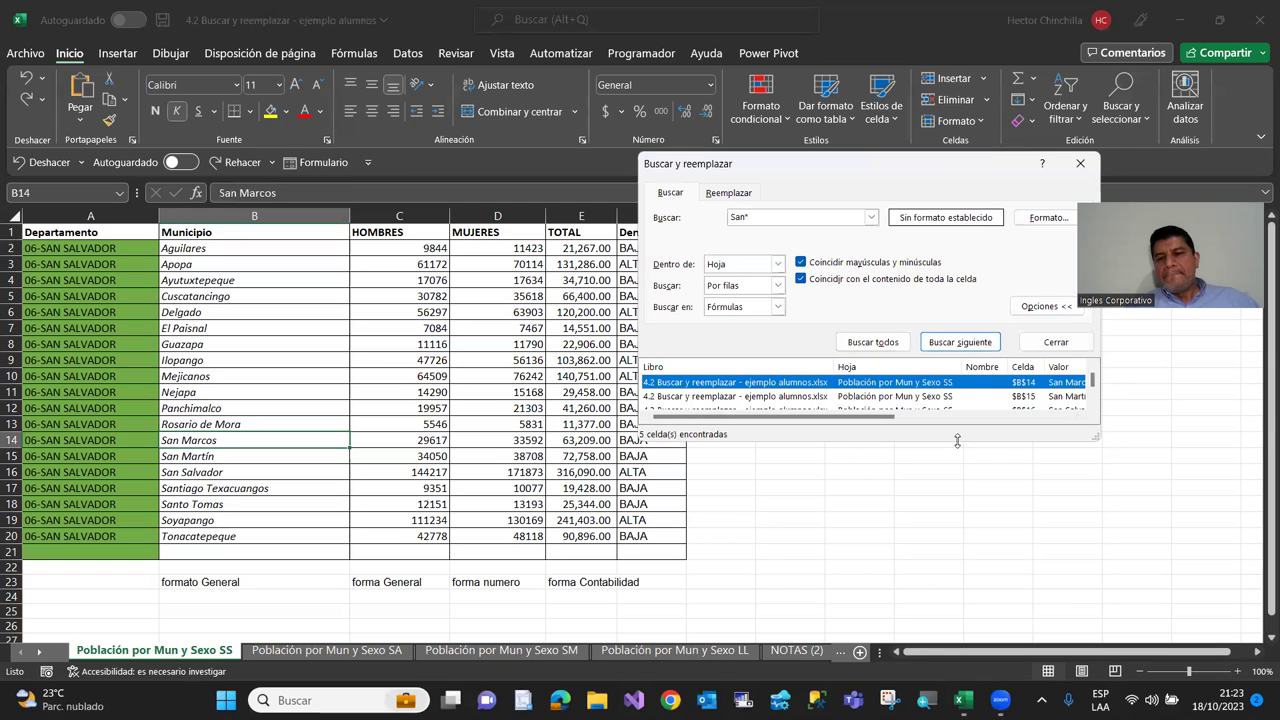
pyautogui.moveTo(957, 441); pyautogui.dragTo(957, 559)
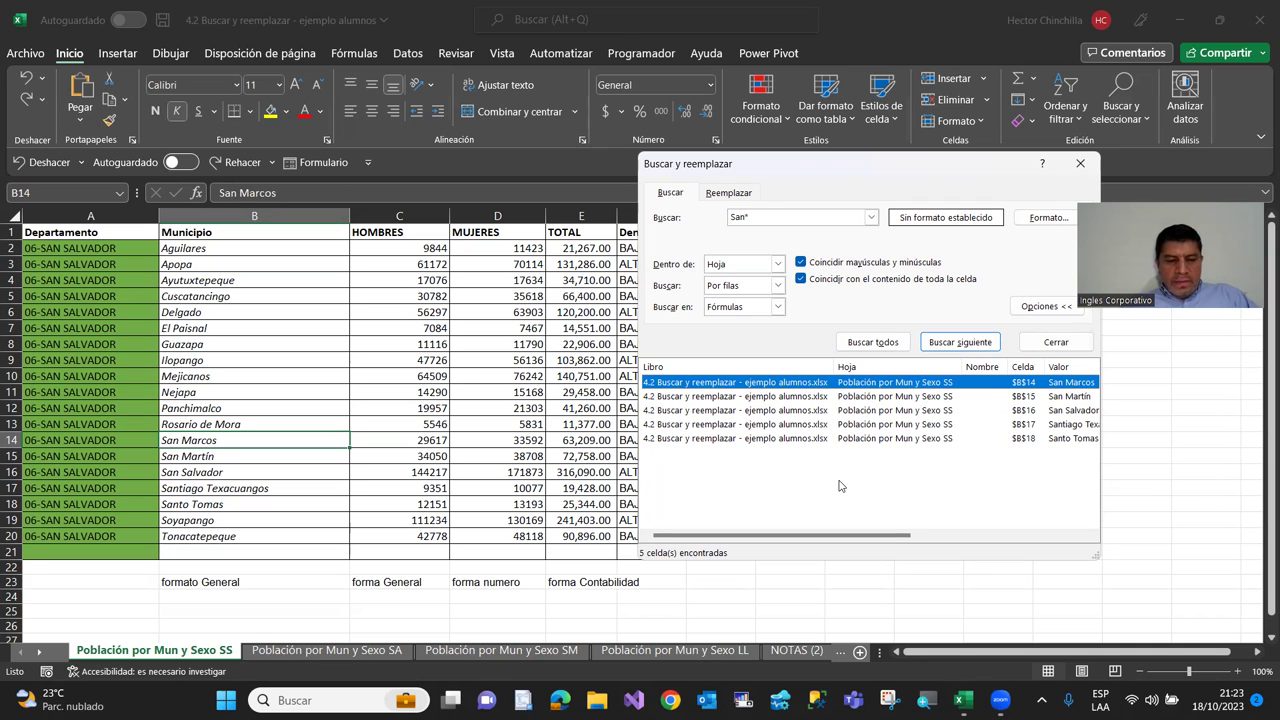
pyautogui.hotkey('ctrl', 'a')
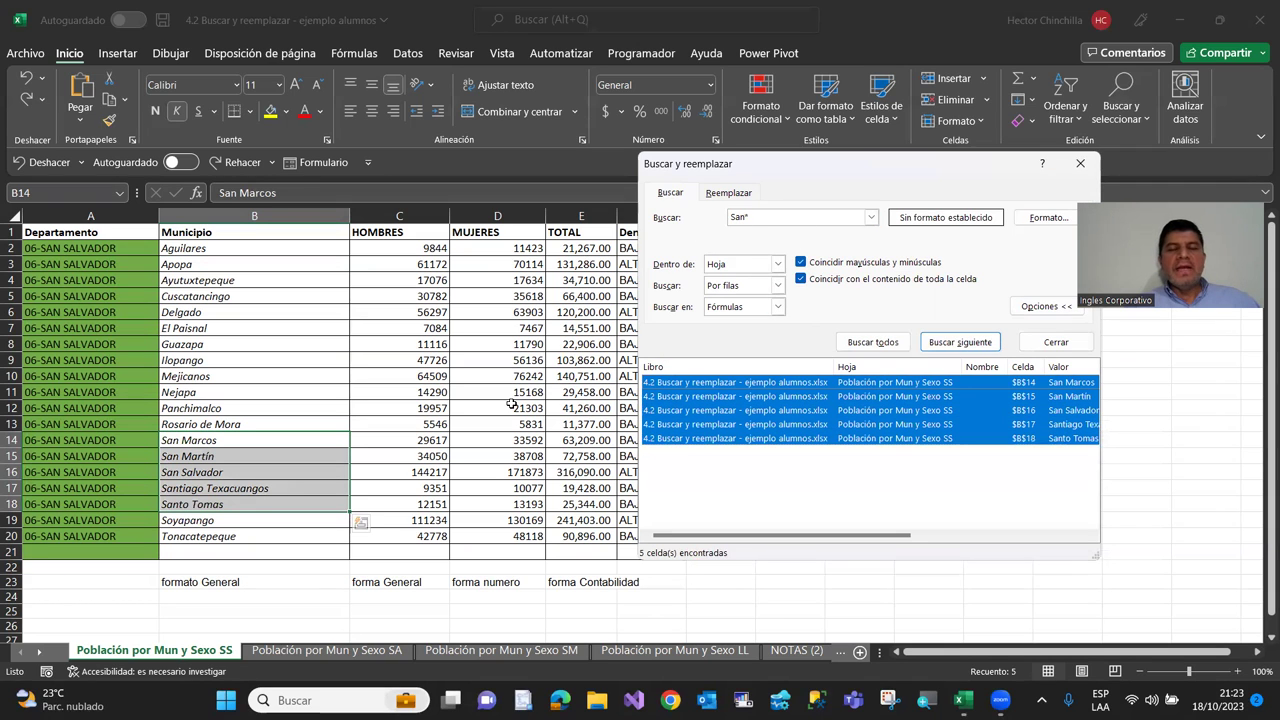
pyautogui.click(1035, 350)
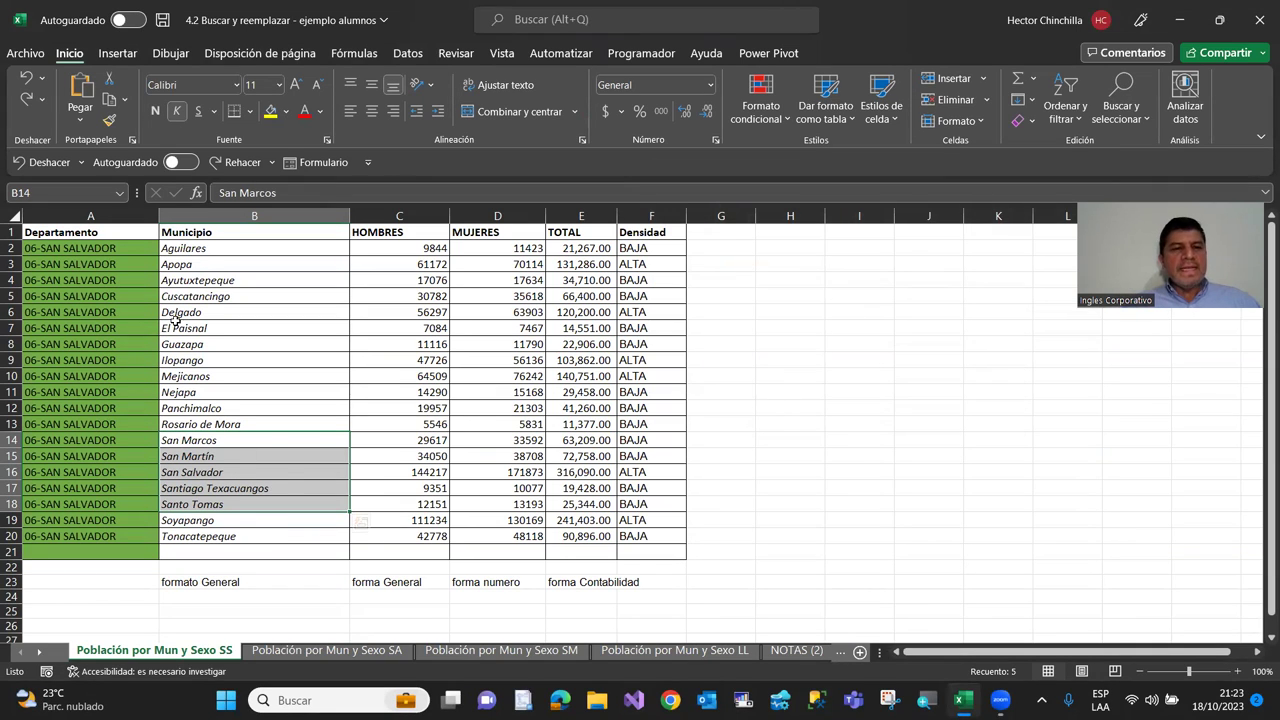
# Deselect the found San cells by clicking Aguilares, Delgado, Nejapa and A1, then open Buscar y seleccionar
pyautogui.click(199, 249)
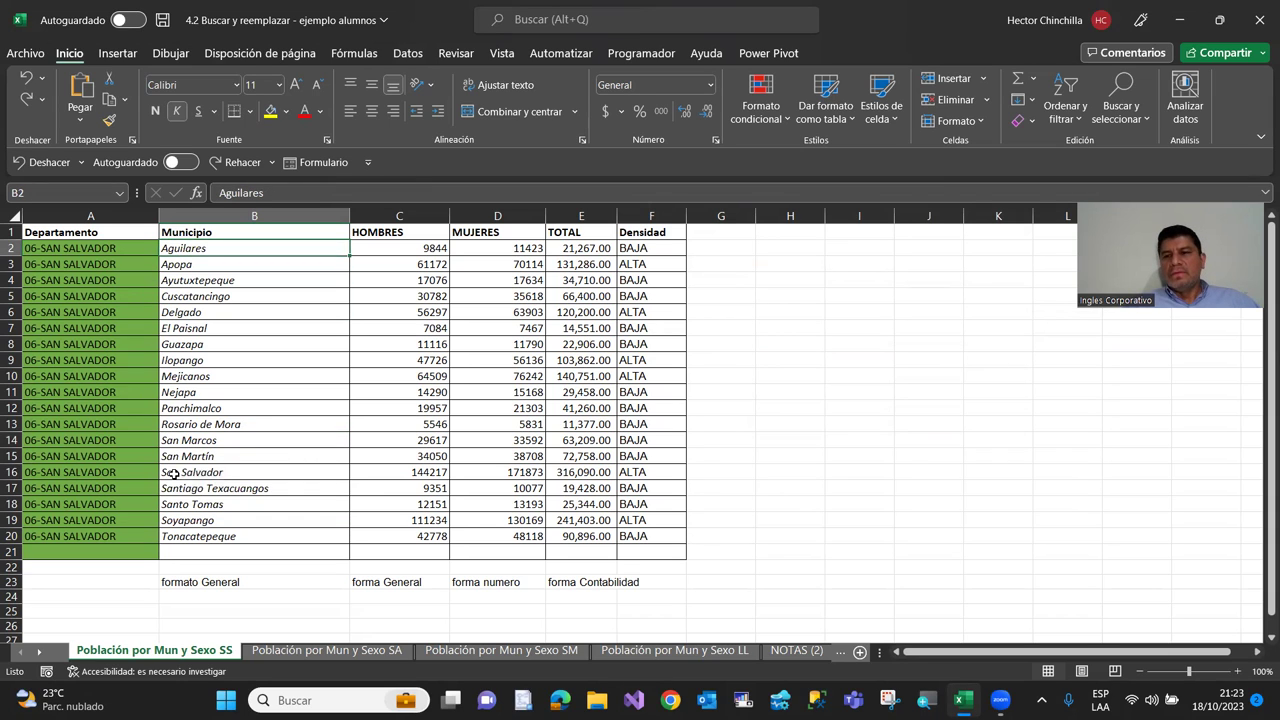
pyautogui.click(228, 315)
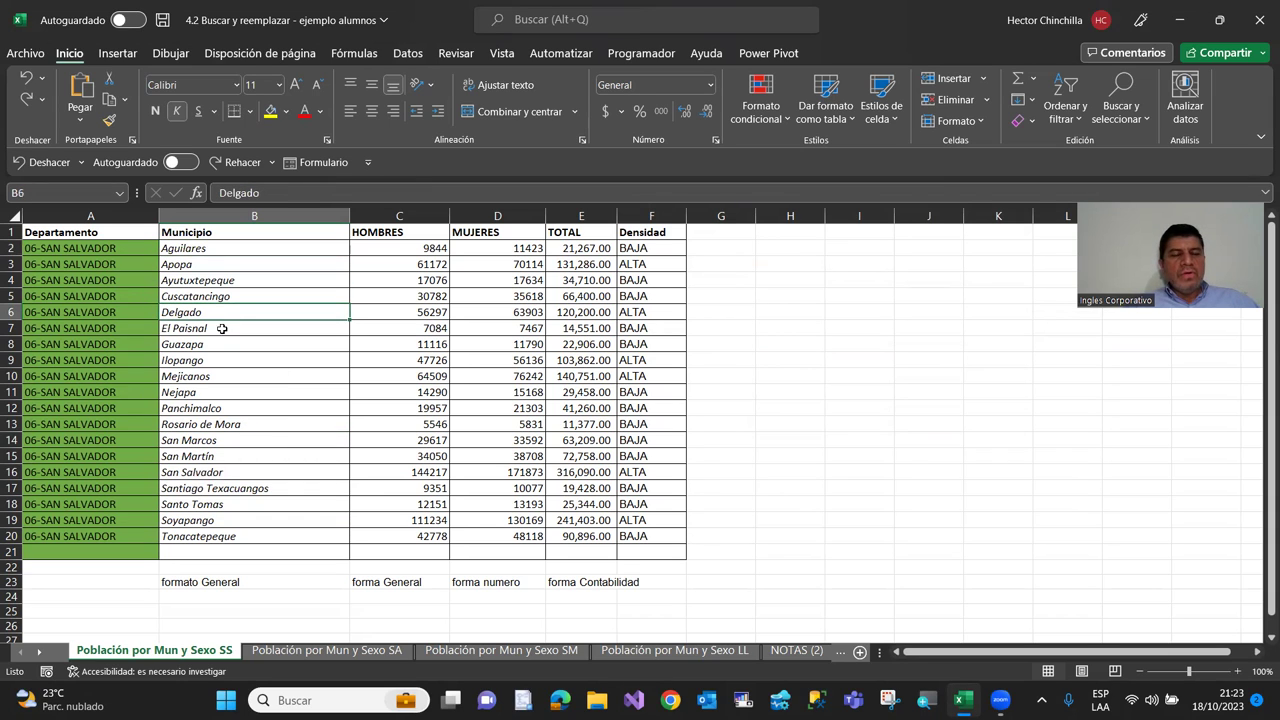
pyautogui.click(230, 249)
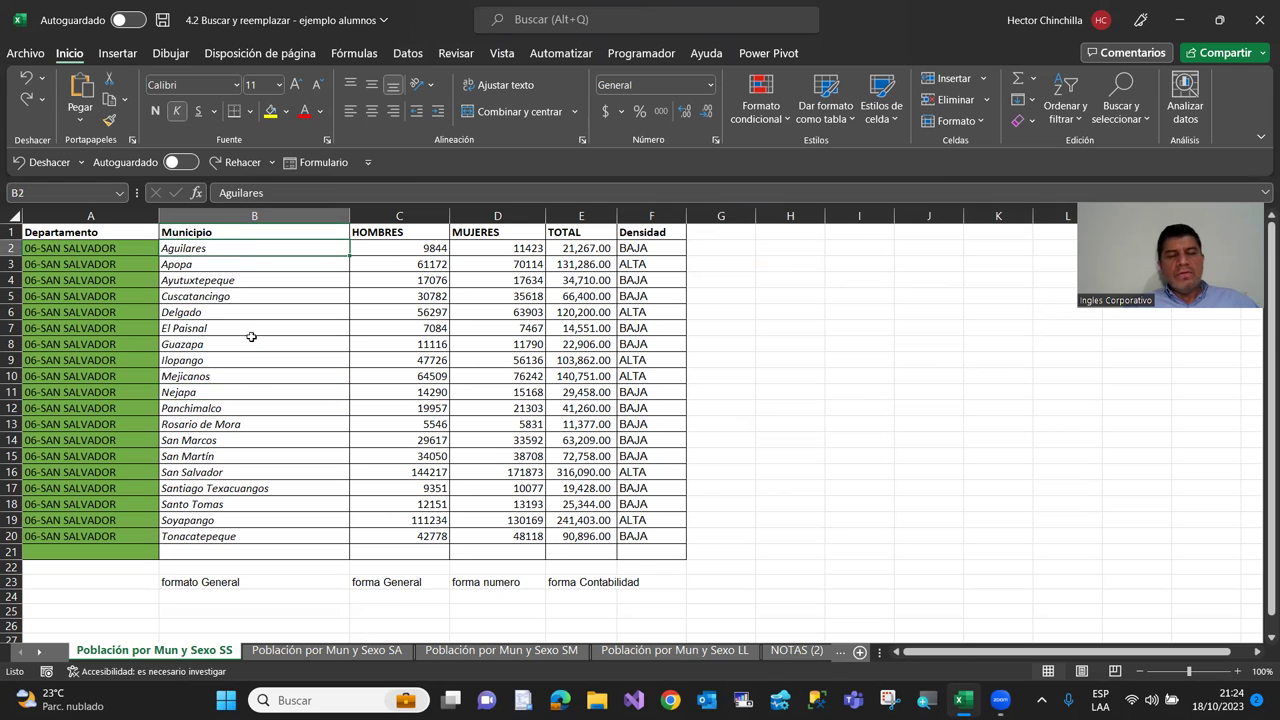
pyautogui.click(260, 399)
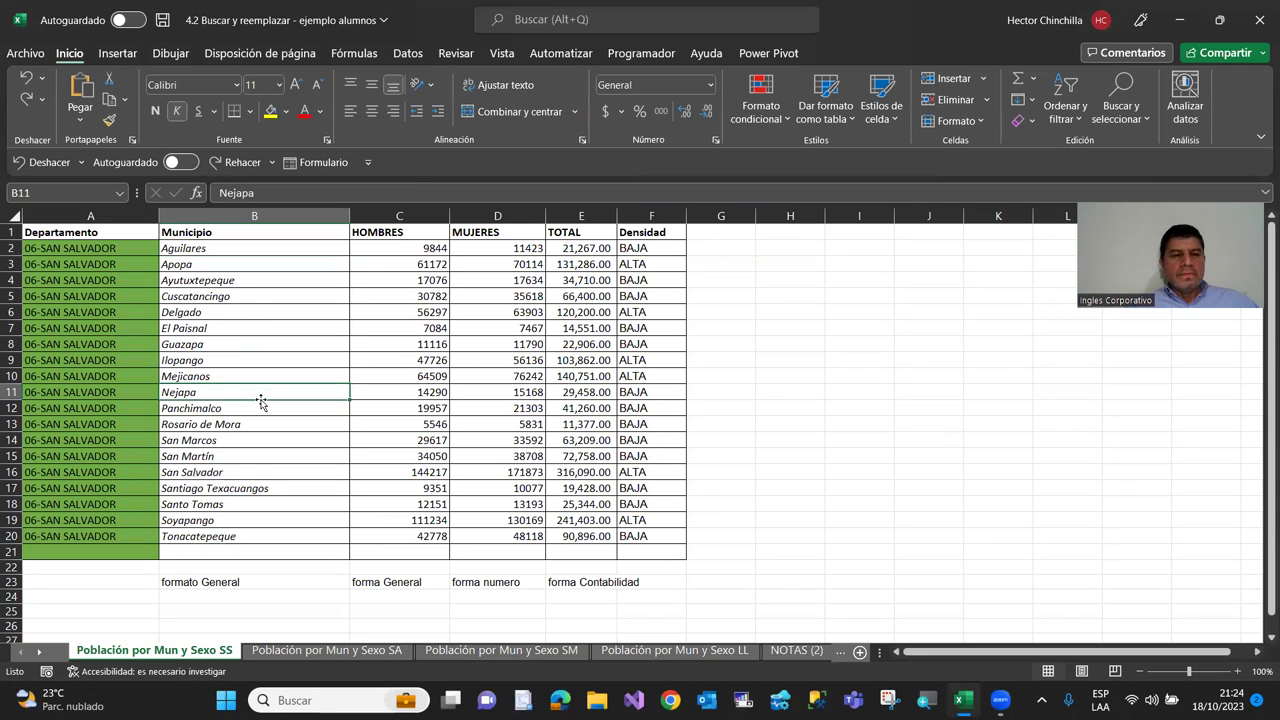
pyautogui.click(137, 232)
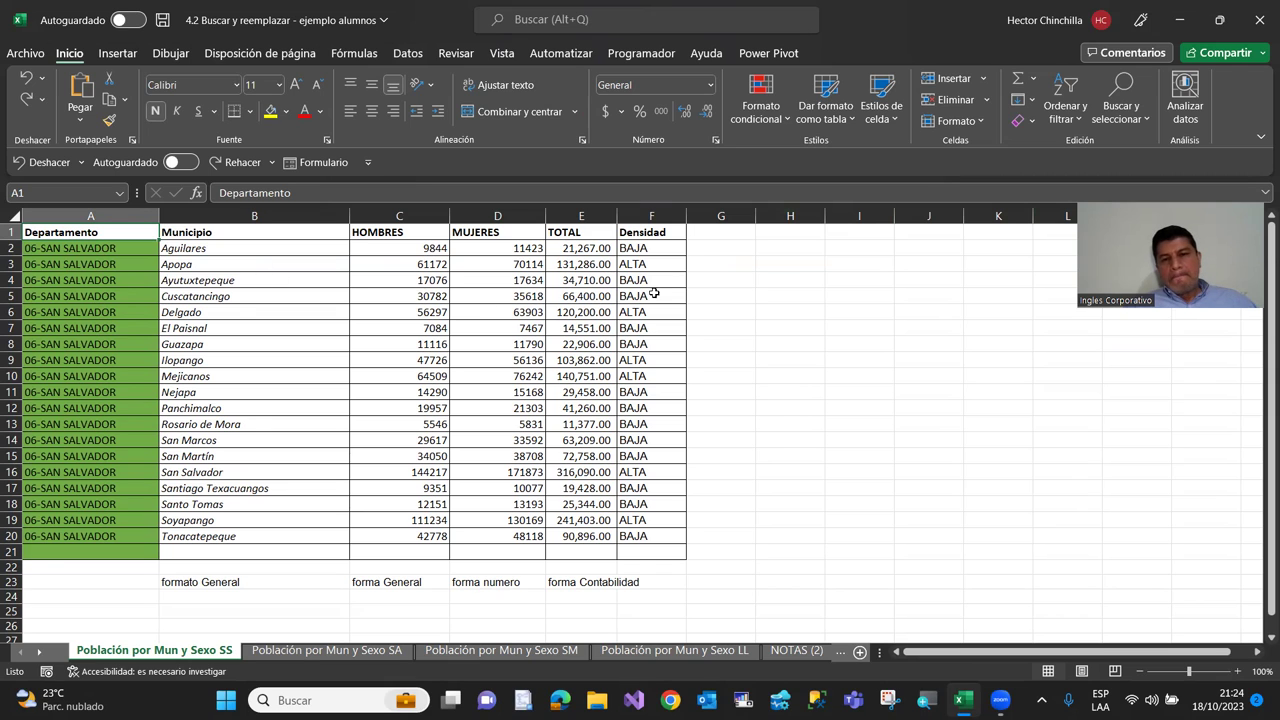
pyautogui.click(1119, 95)
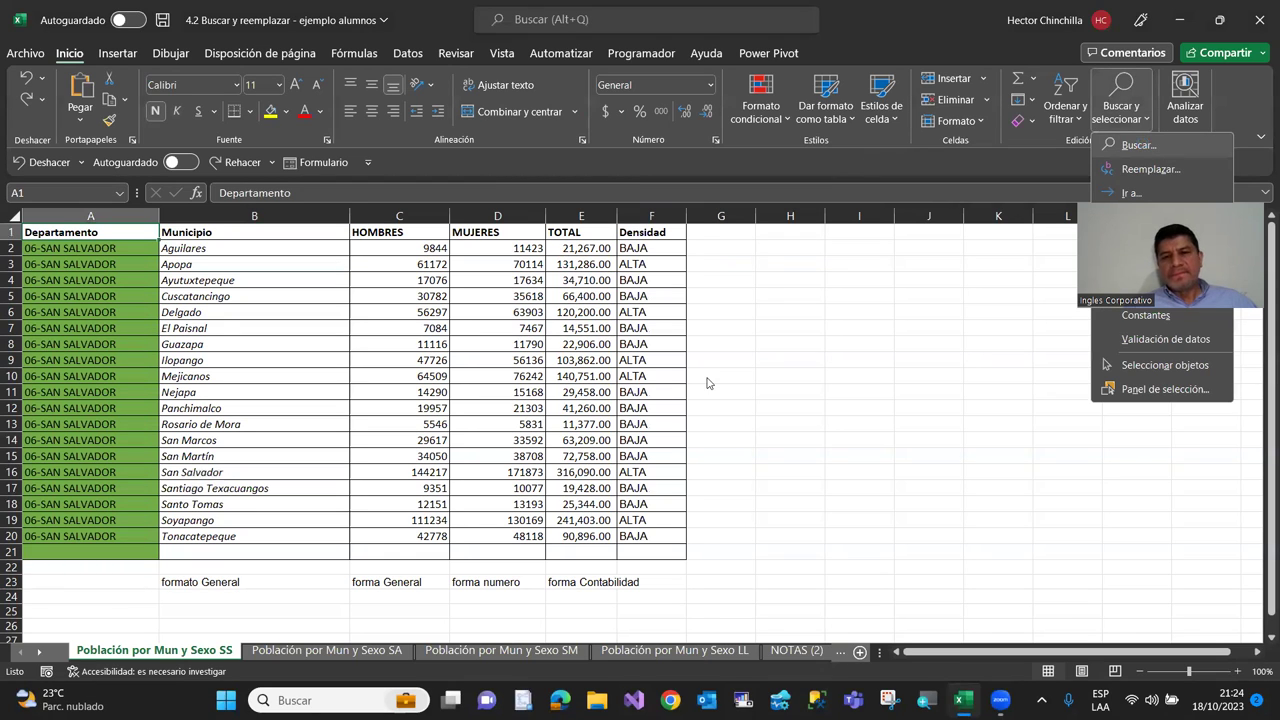
# Replace San* with 17076 in the search and find it in C4, Ayutuxtepeque's HOMBRES value
pyautogui.hotkey('ctrl', 'b')
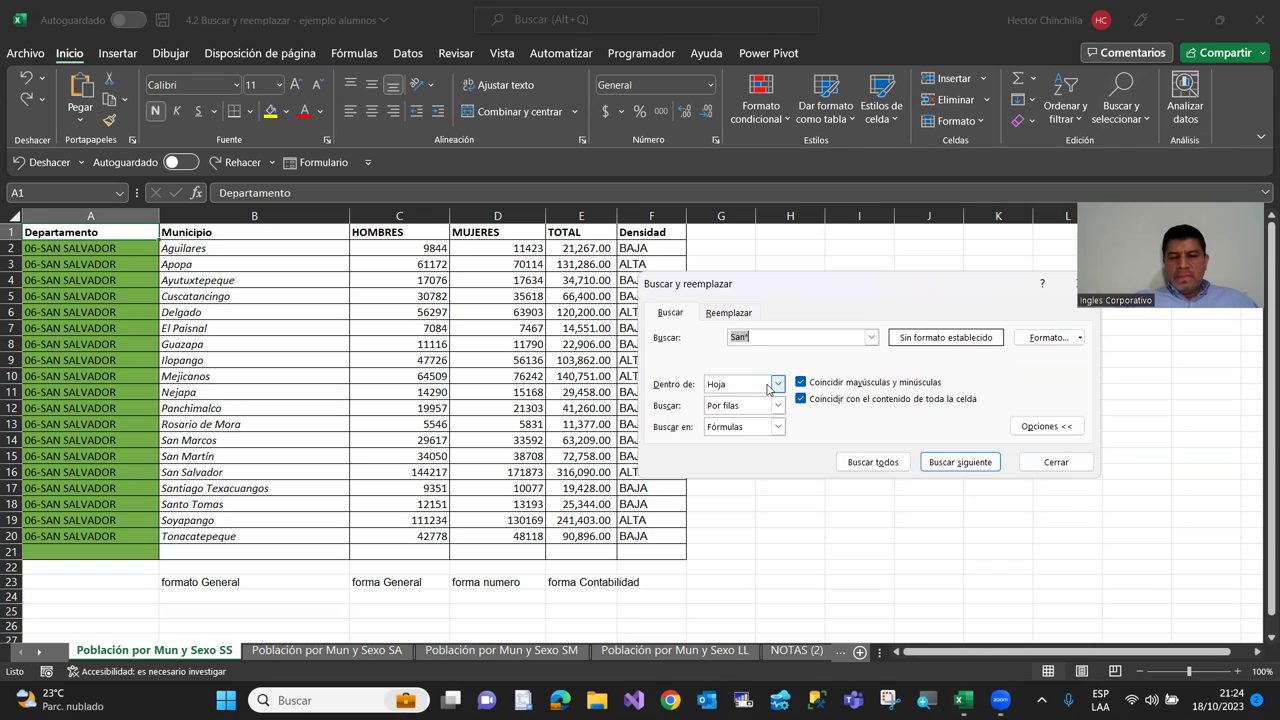
pyautogui.press('BackSpace')
pyautogui.write('17076')
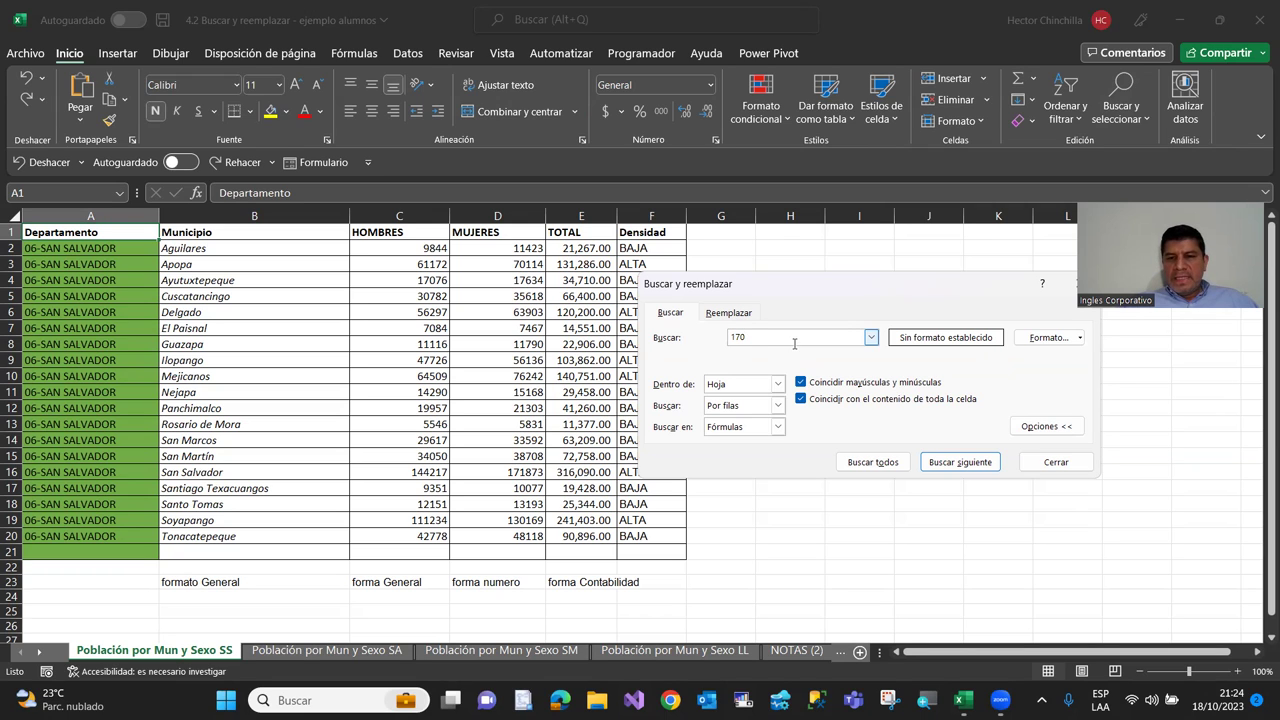
pyautogui.click(944, 466)
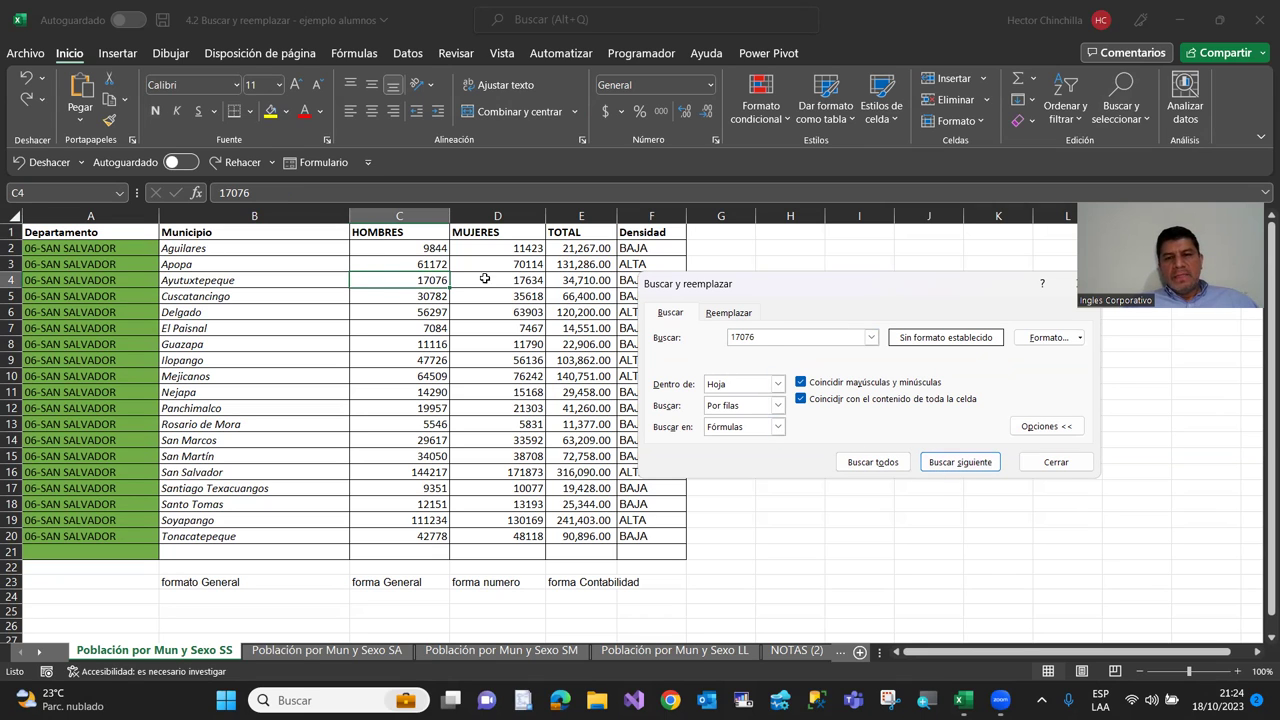
pyautogui.click(951, 462)
pyautogui.click(1056, 462)
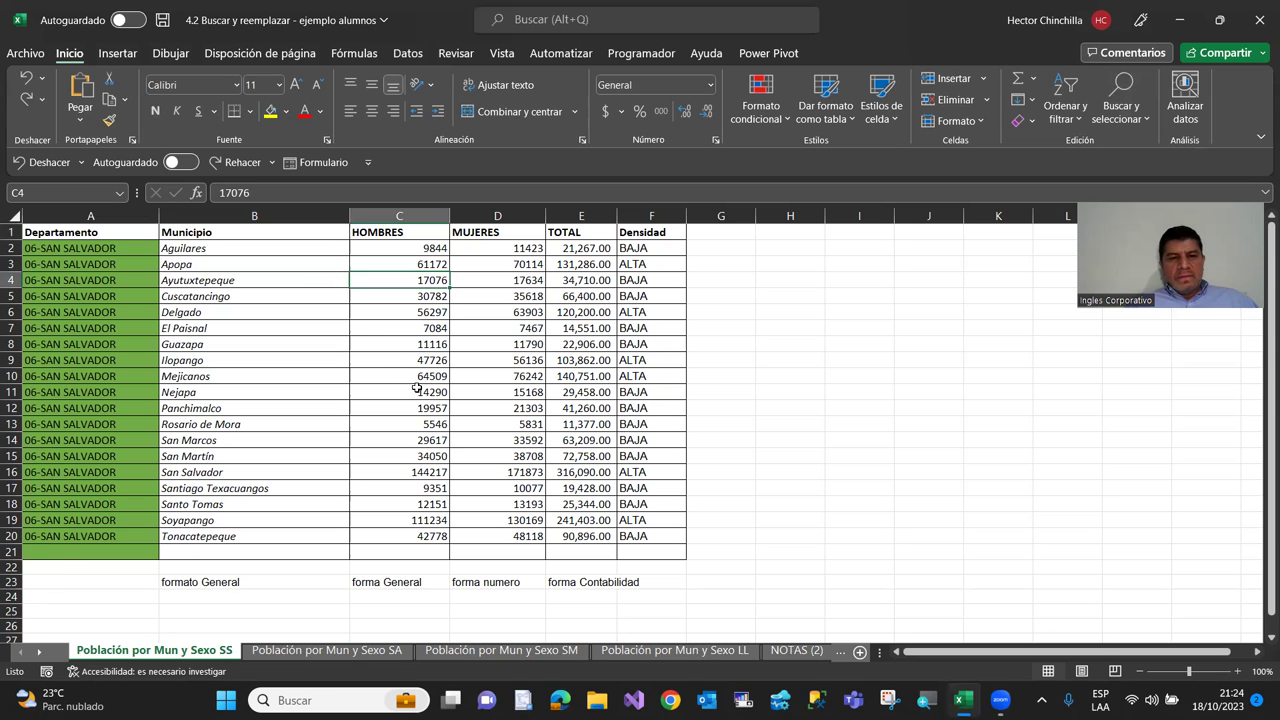
# Select C7, then D13, and cancel the accidental 708 entry in D13
pyautogui.click(406, 331)
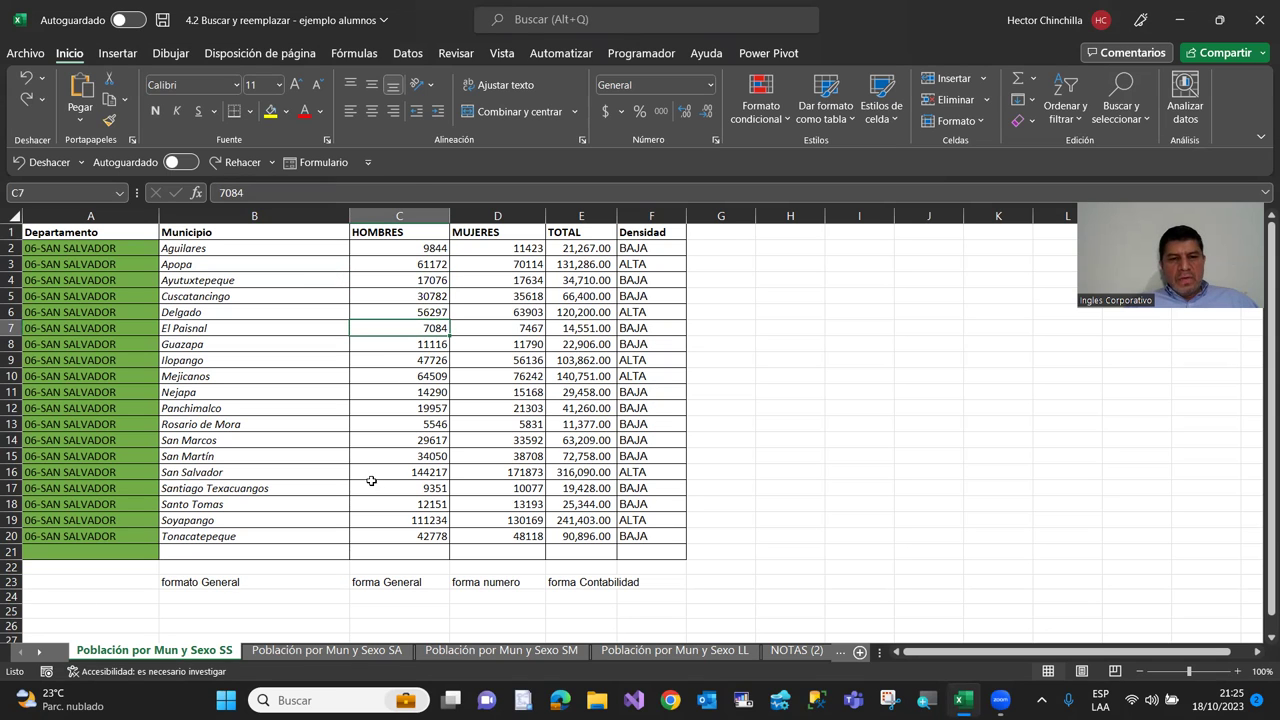
pyautogui.click(498, 425)
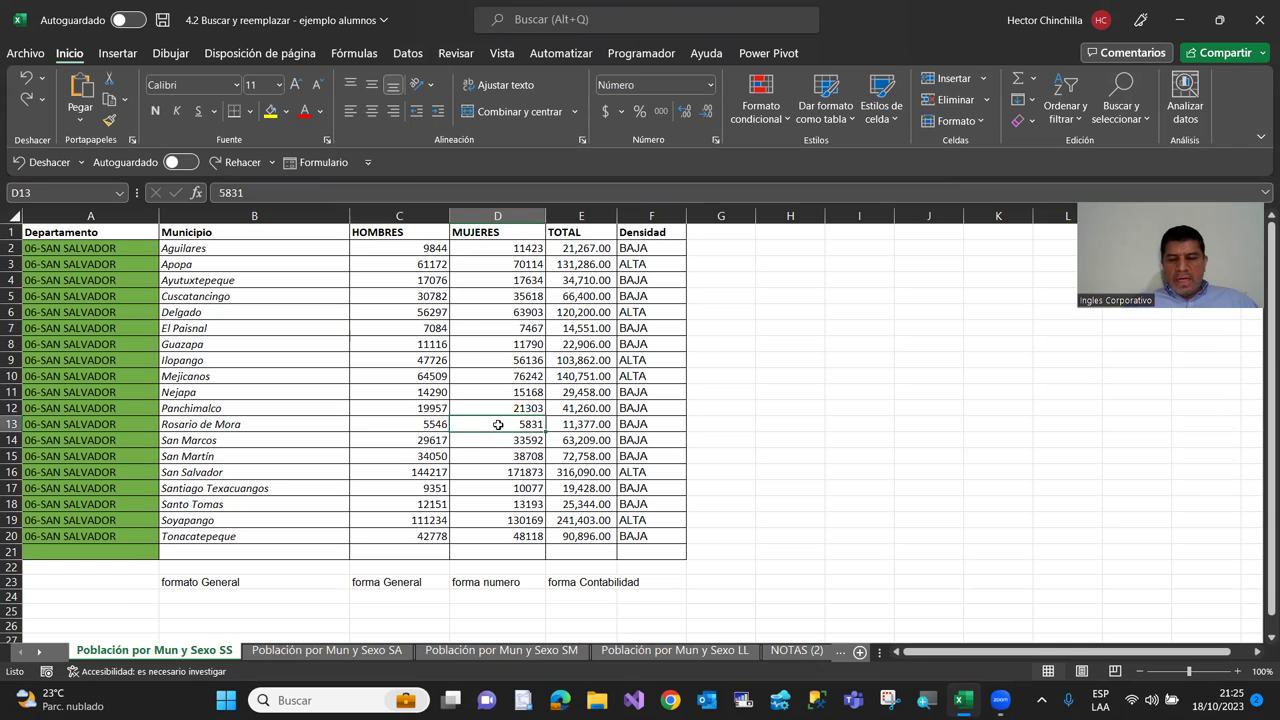
pyautogui.write('708')
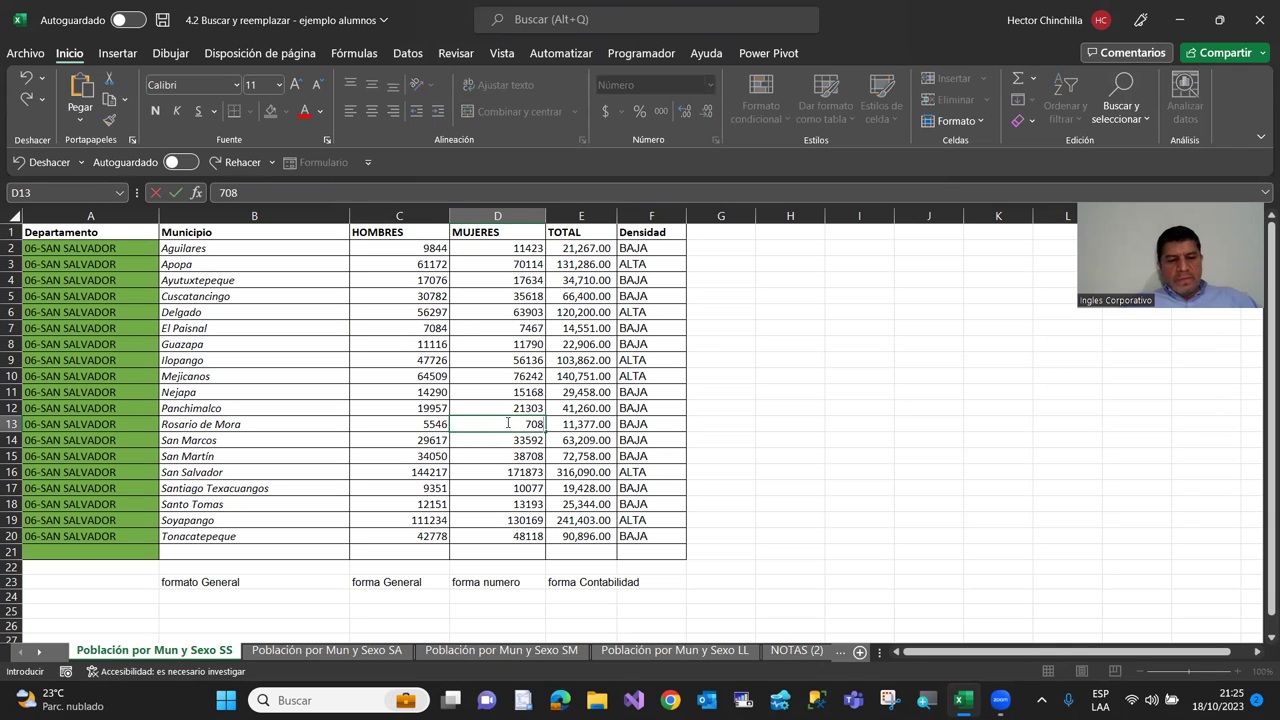
pyautogui.press('Escape')
# Enter 7084 as the HOMBRES count for San Marcos (C14) and Santo Tomas (C18)
pyautogui.press('Left')
pyautogui.press('Down')
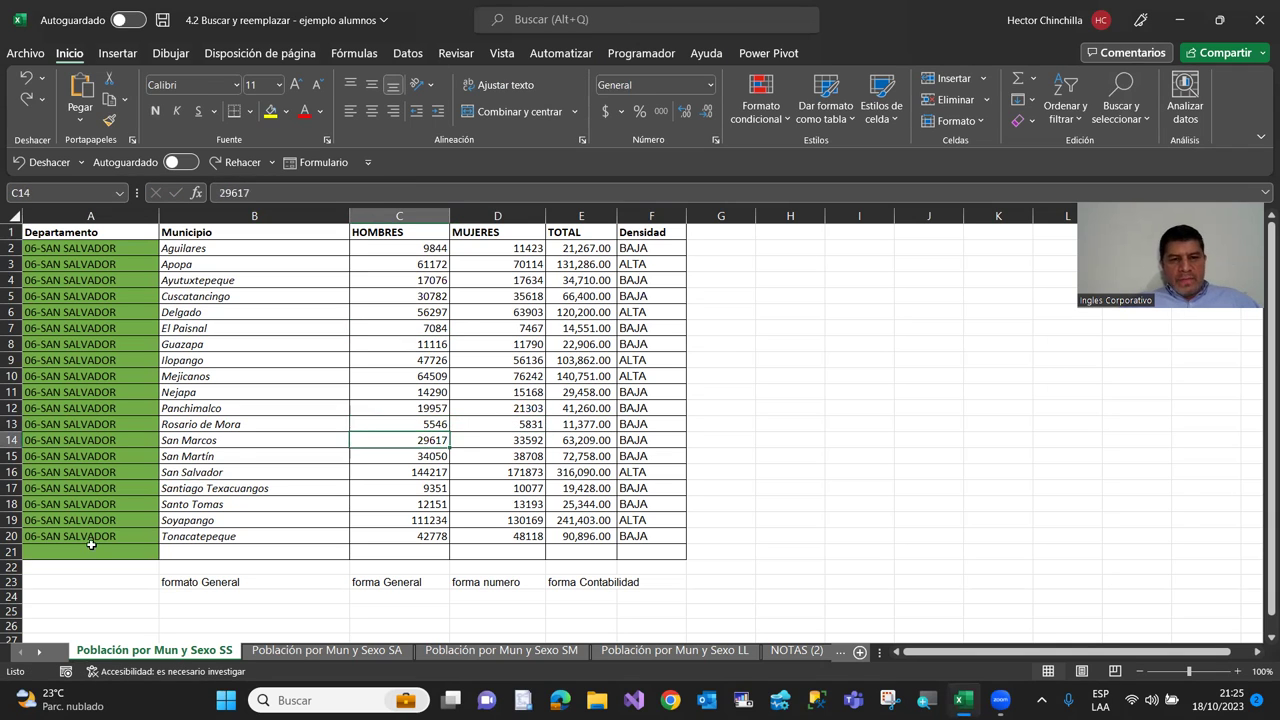
pyautogui.write('7084')
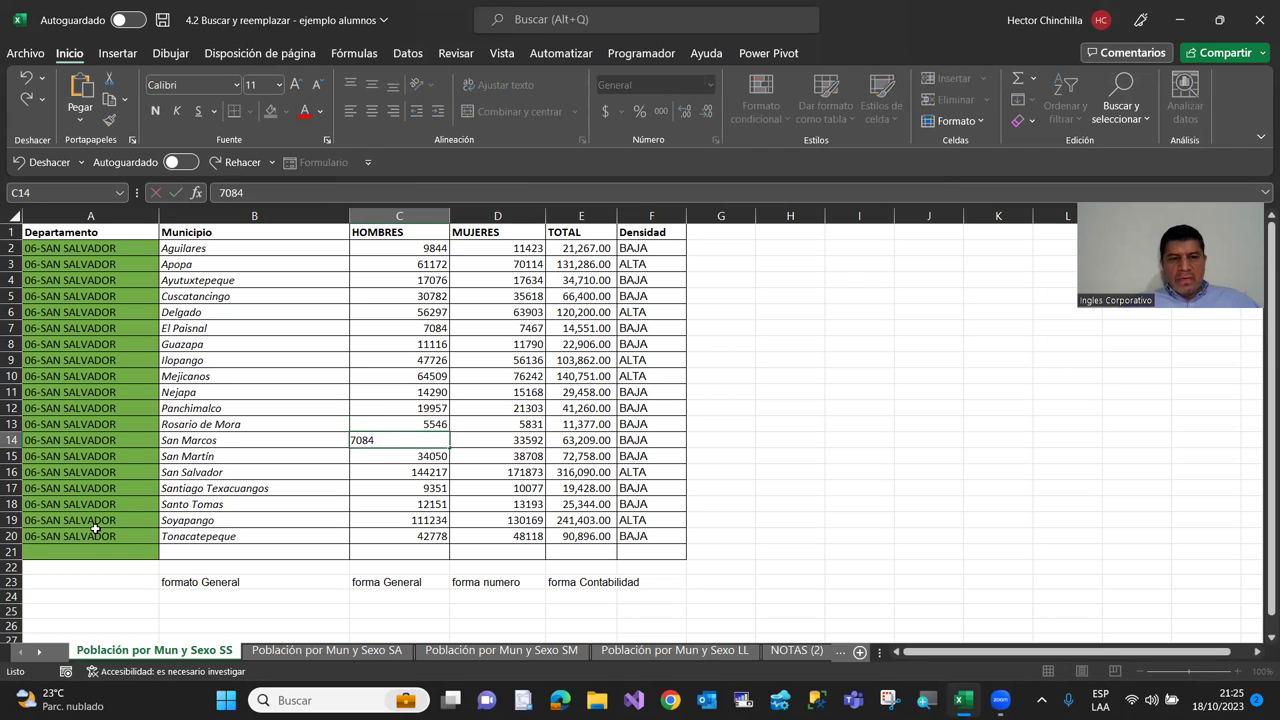
pyautogui.press('Return')
pyautogui.press('Down')
pyautogui.press('Down')
pyautogui.press('Down')
pyautogui.write('7084')
pyautogui.press('Return')
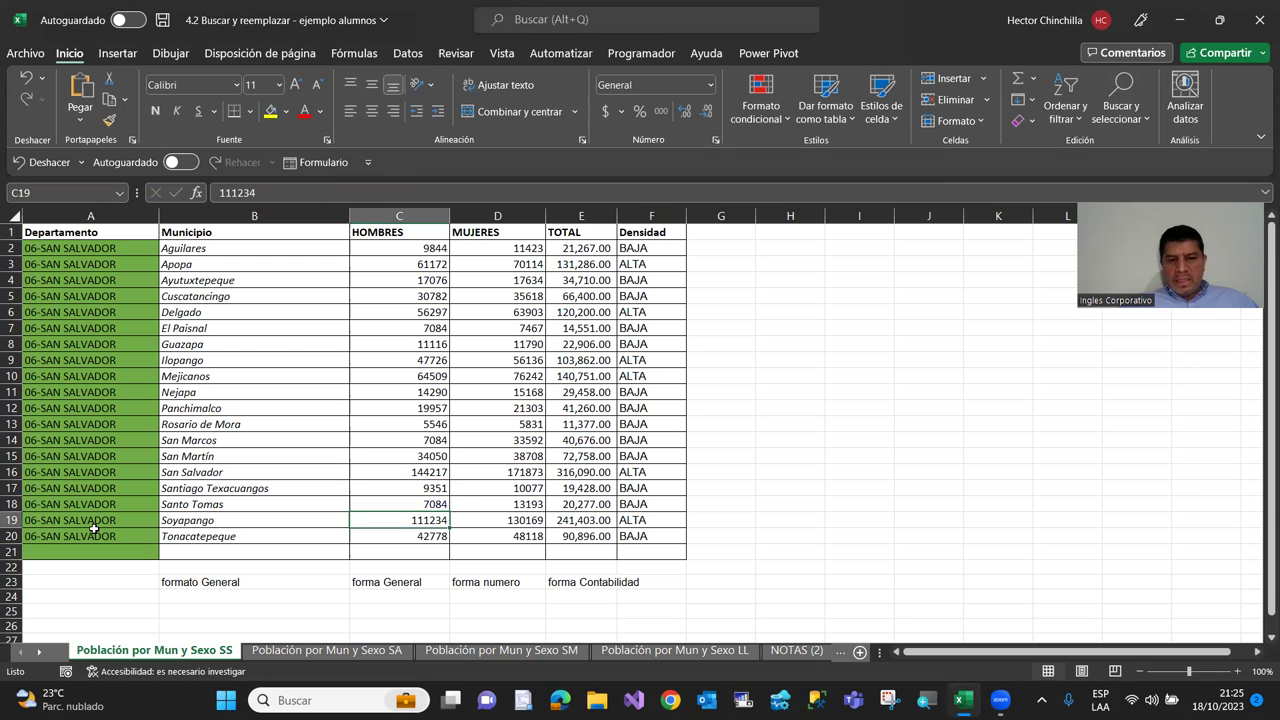
pyautogui.press('Up')
pyautogui.press('Up')
pyautogui.press('Up')
pyautogui.press('Up')
pyautogui.press('Up')
pyautogui.press('Up')
pyautogui.press('Up')
pyautogui.press('Left')
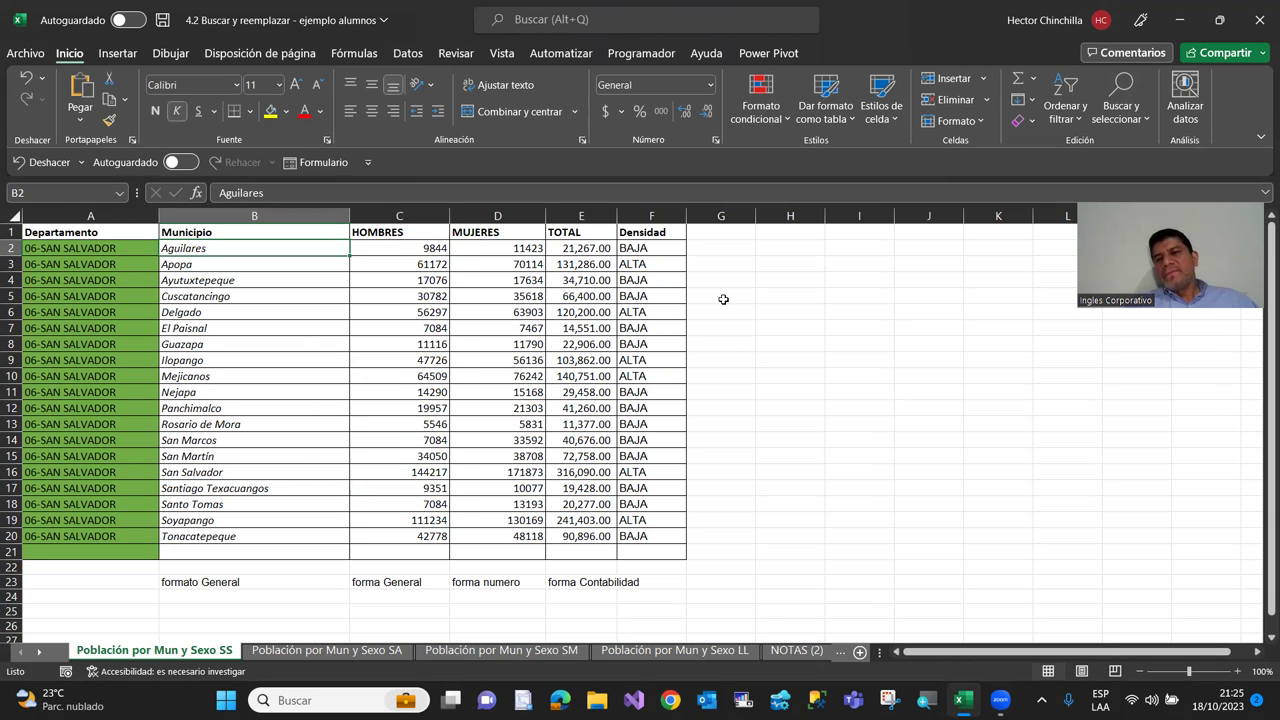
# List all cells containing 7084 with Buscar todos and select the three matches: C7, C14 and C18
pyautogui.click(1133, 104)
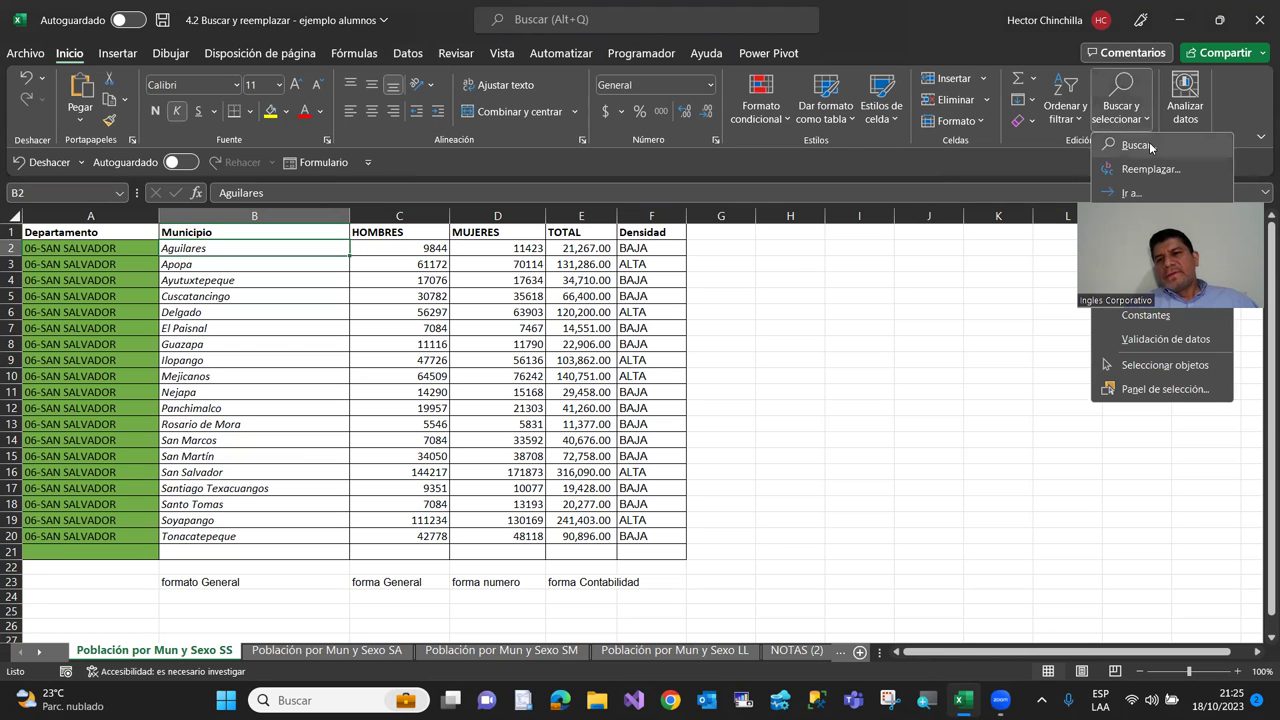
pyautogui.click(1136, 145)
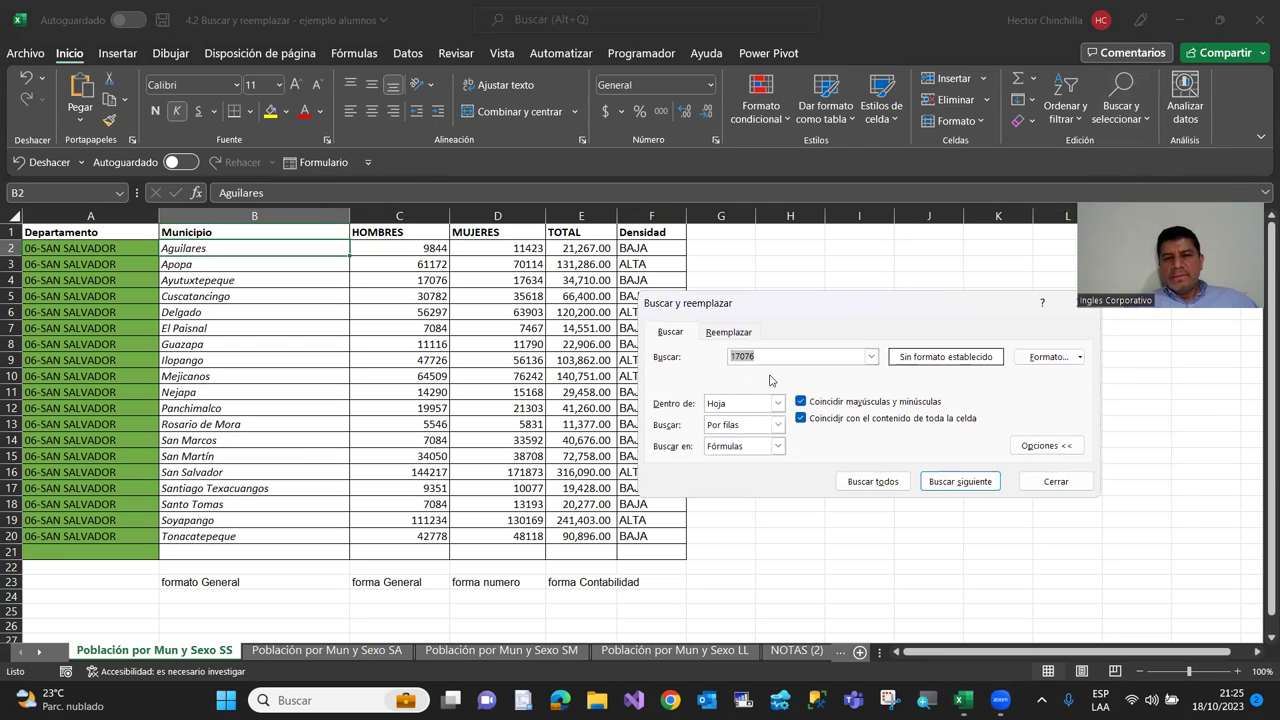
pyautogui.write('7084')
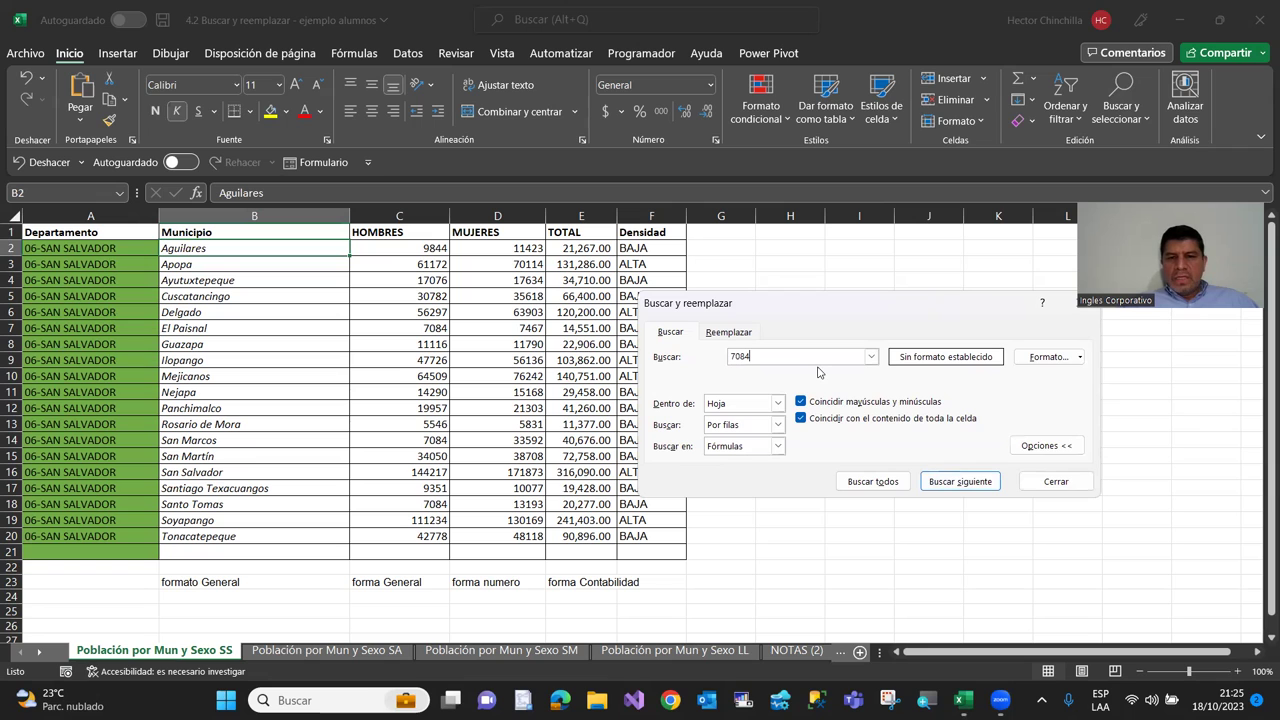
pyautogui.click(873, 482)
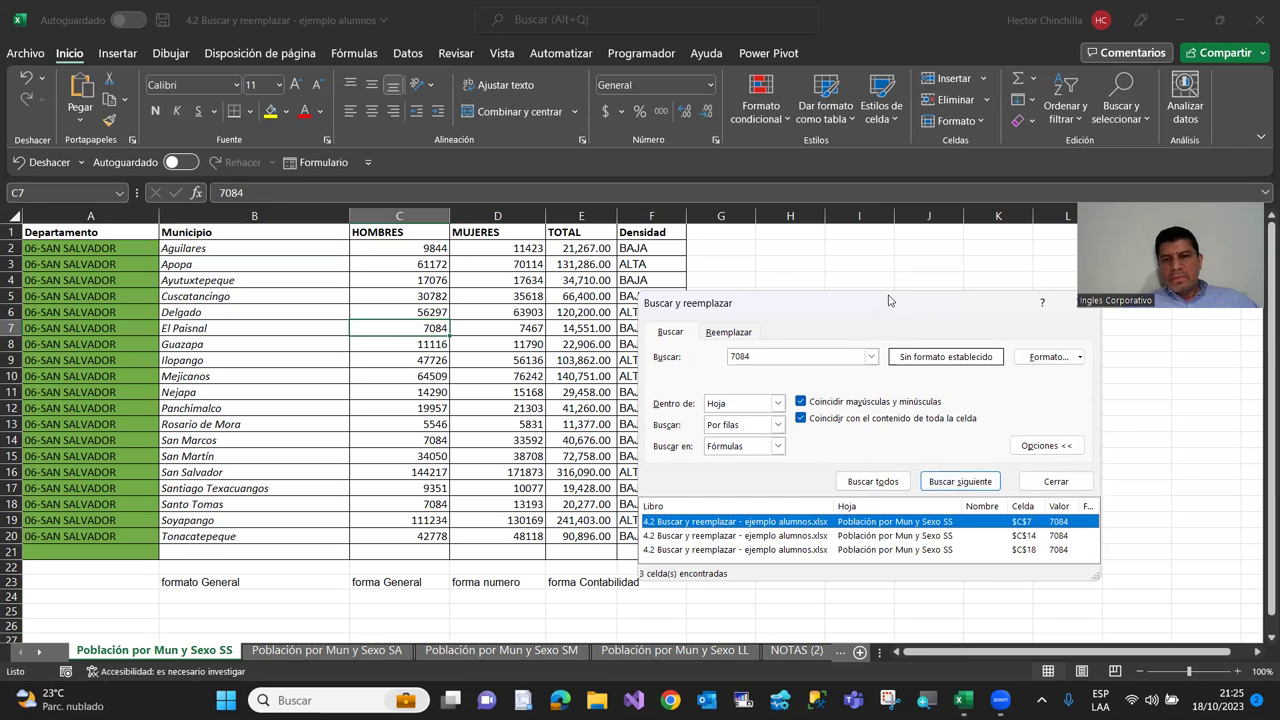
pyautogui.moveTo(889, 300); pyautogui.dragTo(970, 195)
pyautogui.moveTo(908, 481); pyautogui.dragTo(905, 551)
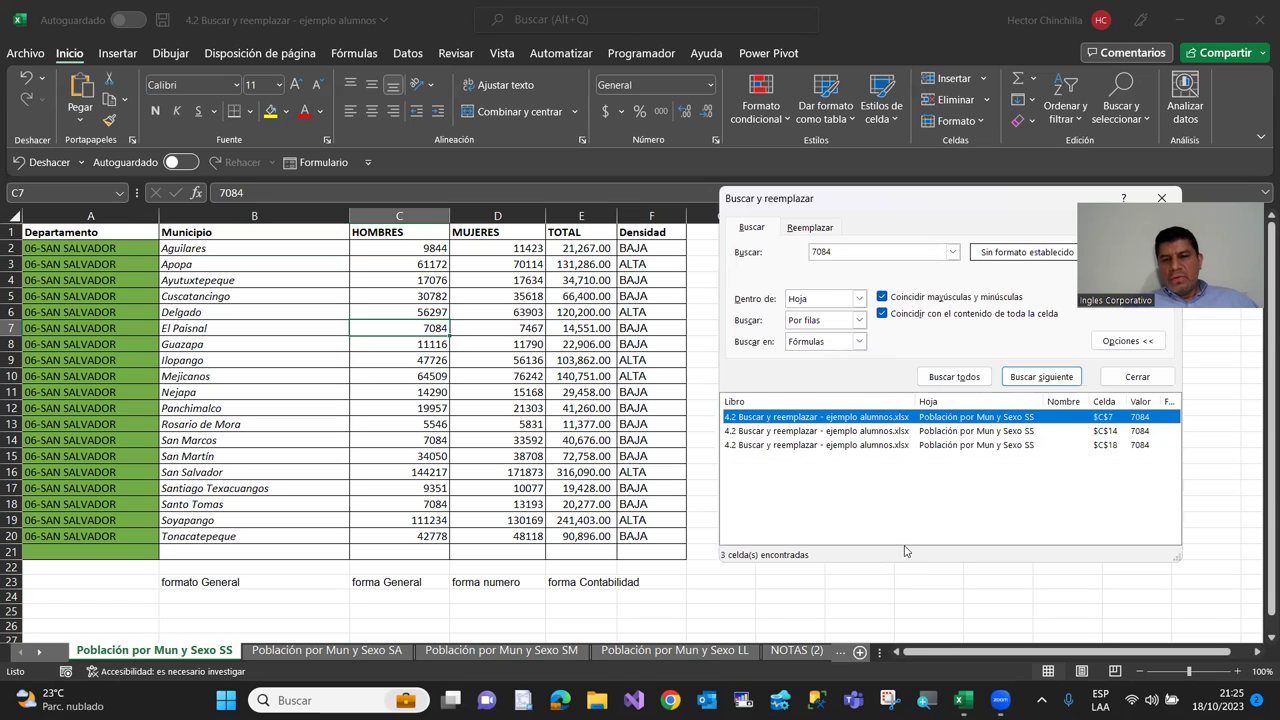
pyautogui.hotkey('ctrl', 'a')
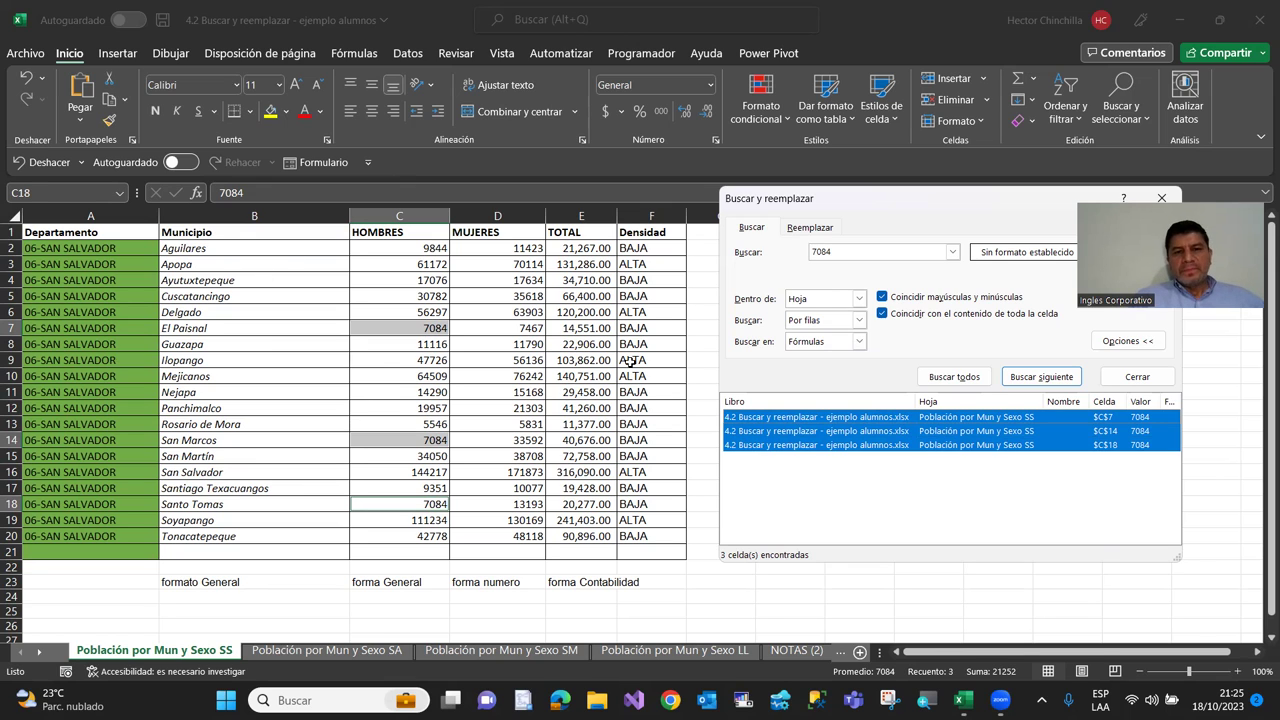
pyautogui.click(1119, 386)
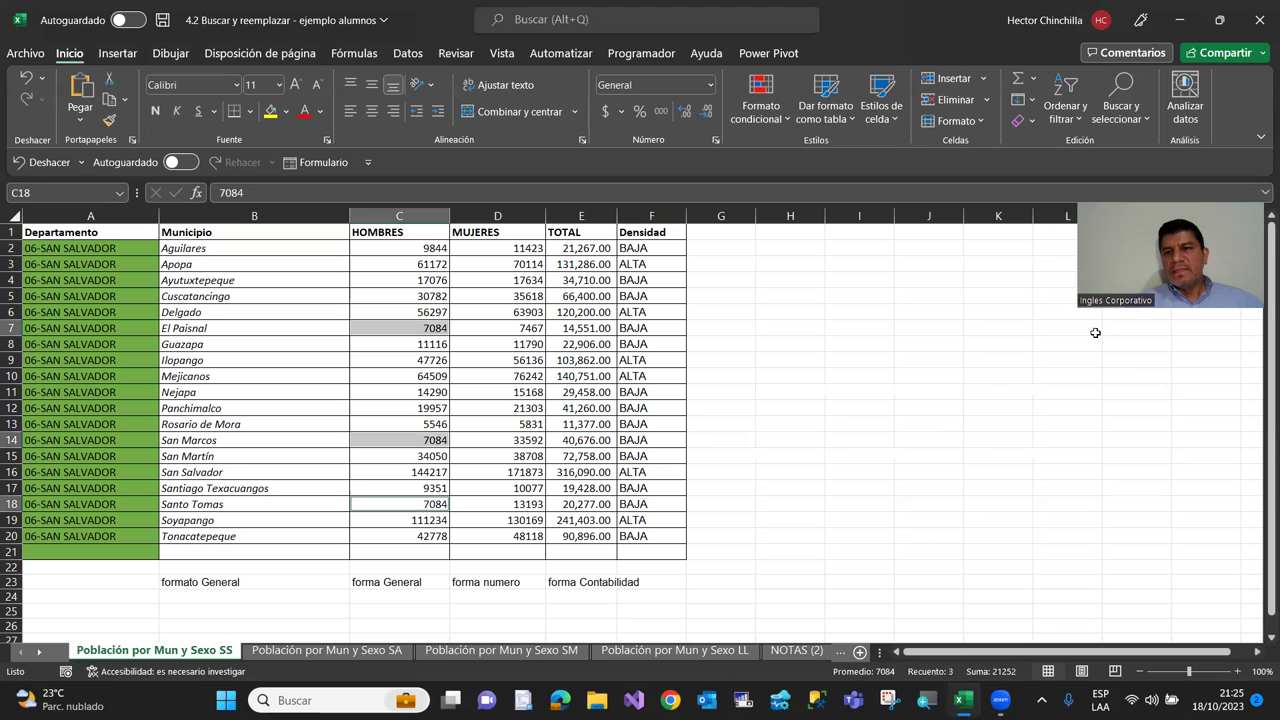
# Search for 70114 starting from C2 and find it in D3, Apopa's MUJERES count
pyautogui.click(1138, 118)
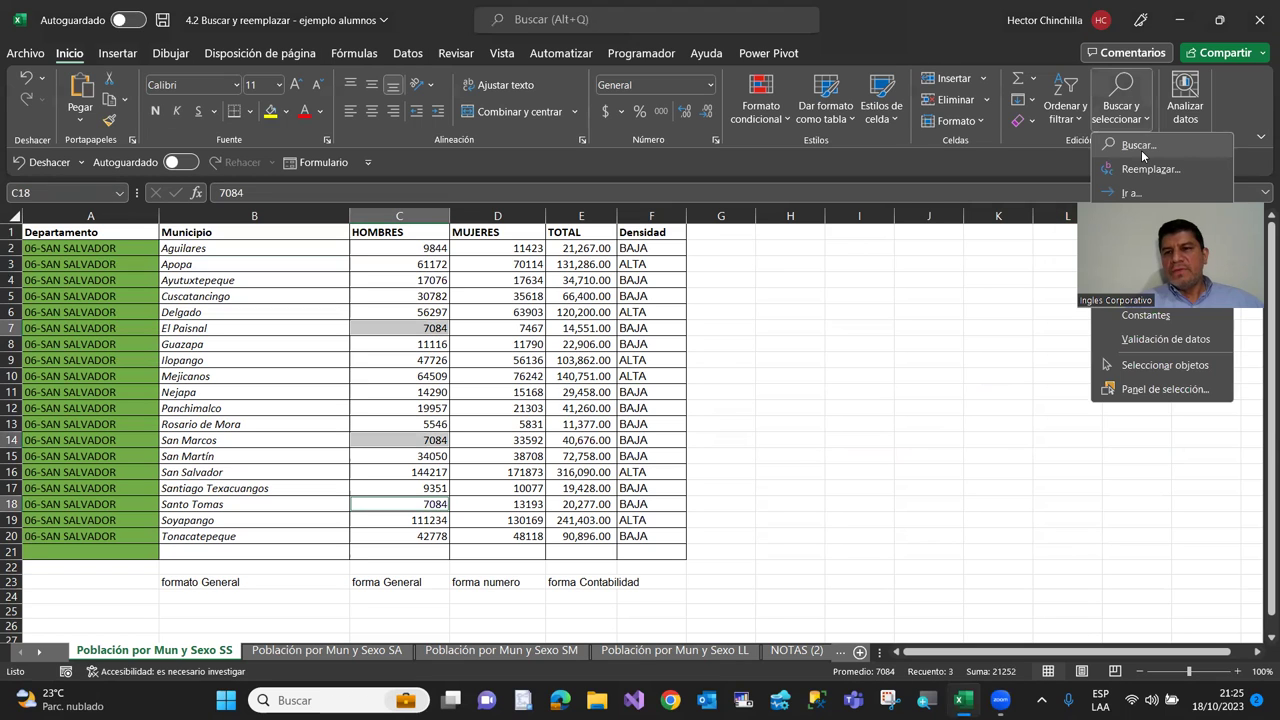
pyautogui.click(1140, 146)
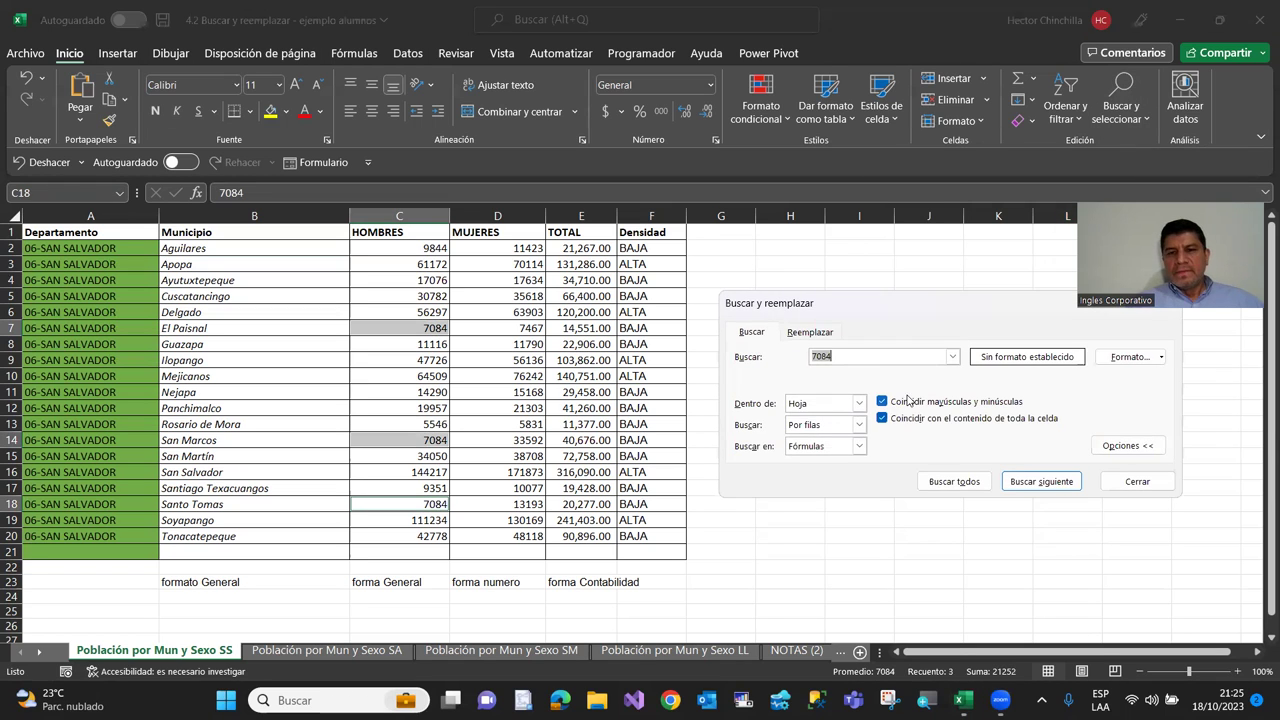
pyautogui.press('BackSpace')
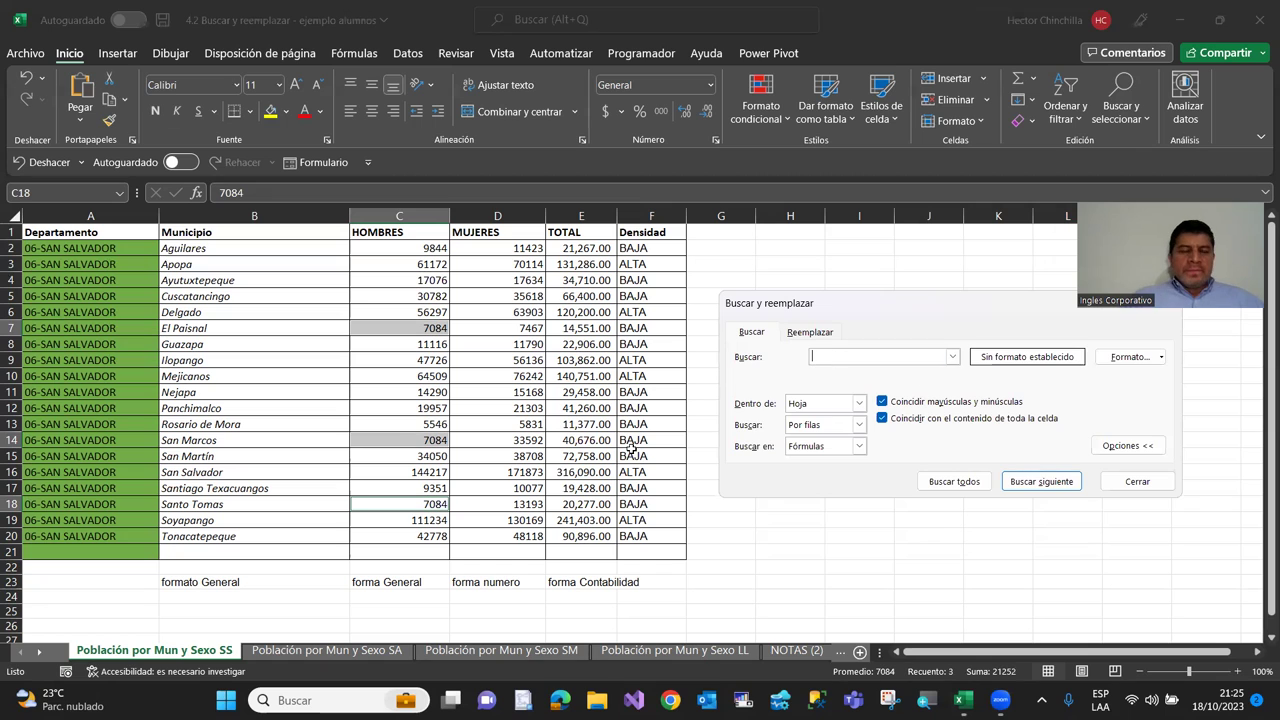
pyautogui.click(385, 392)
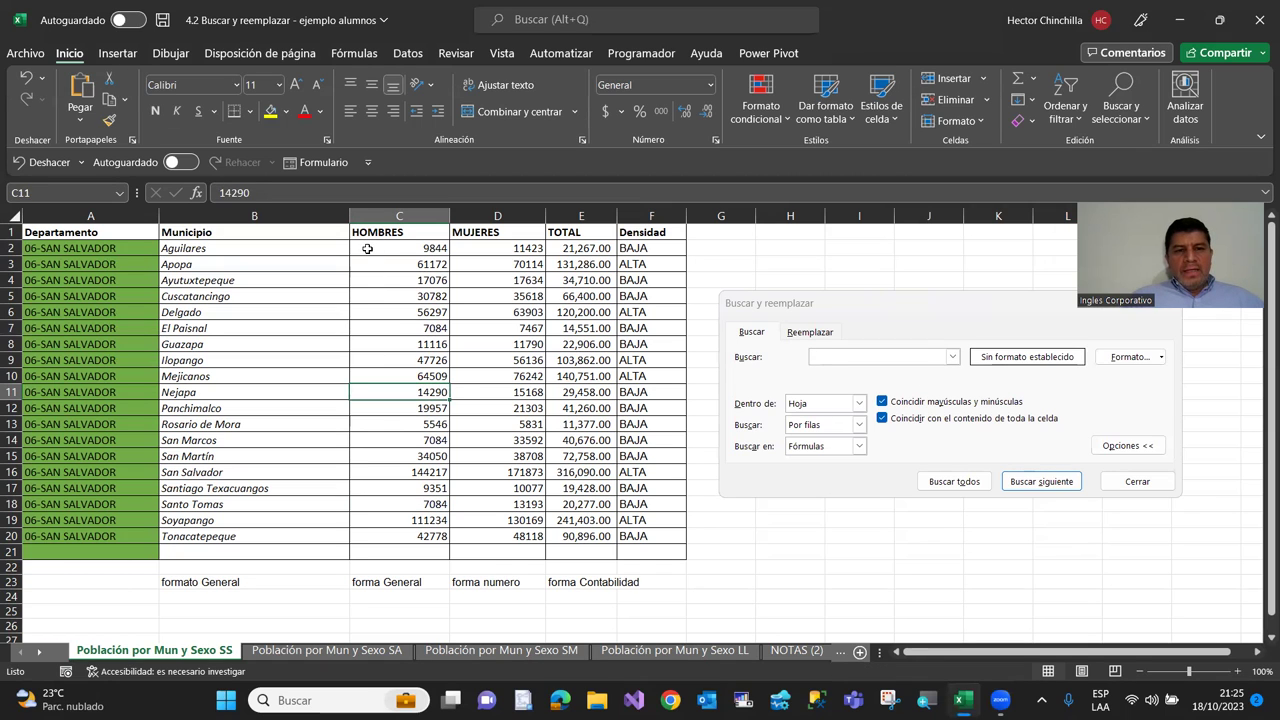
pyautogui.click(368, 250)
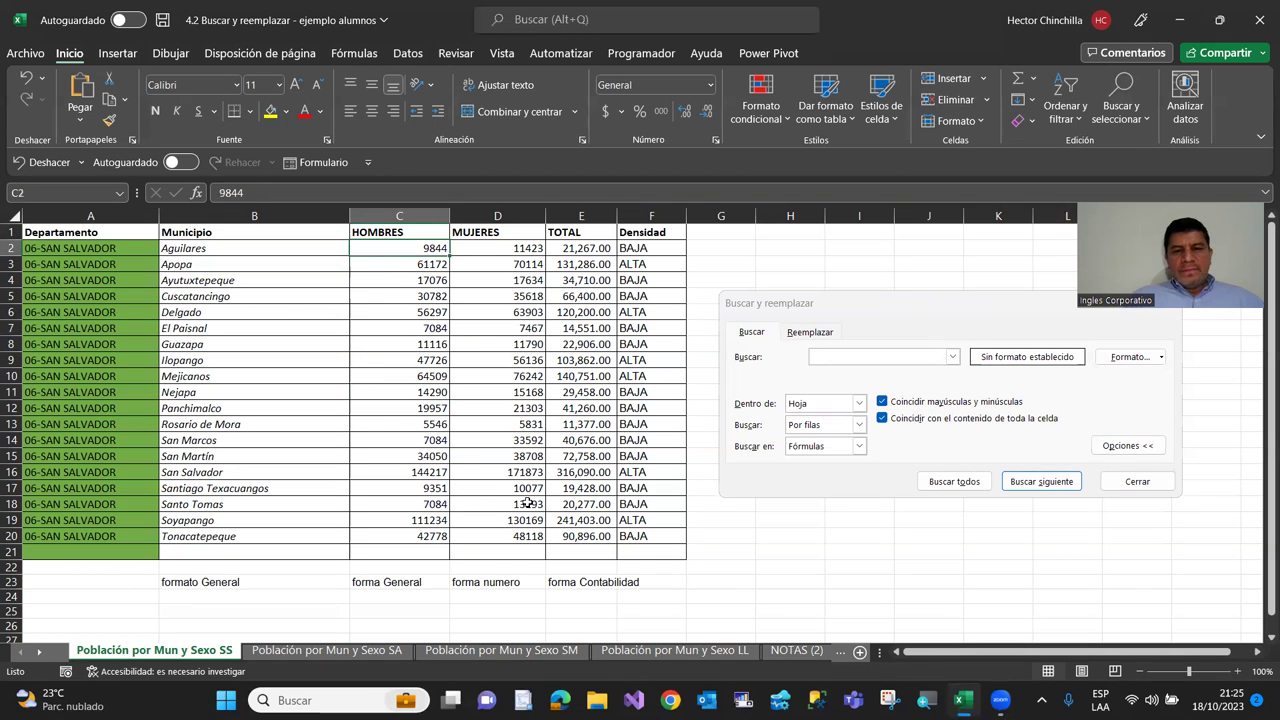
pyautogui.click(822, 356)
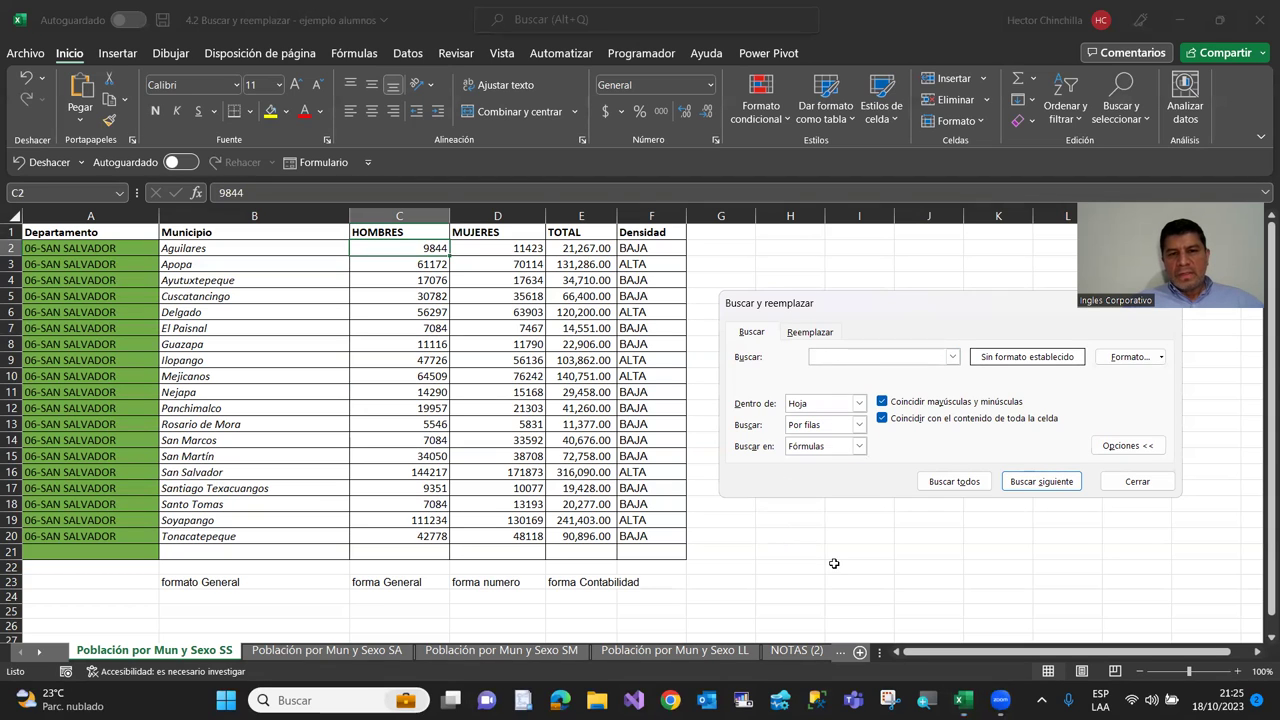
pyautogui.write('70114')
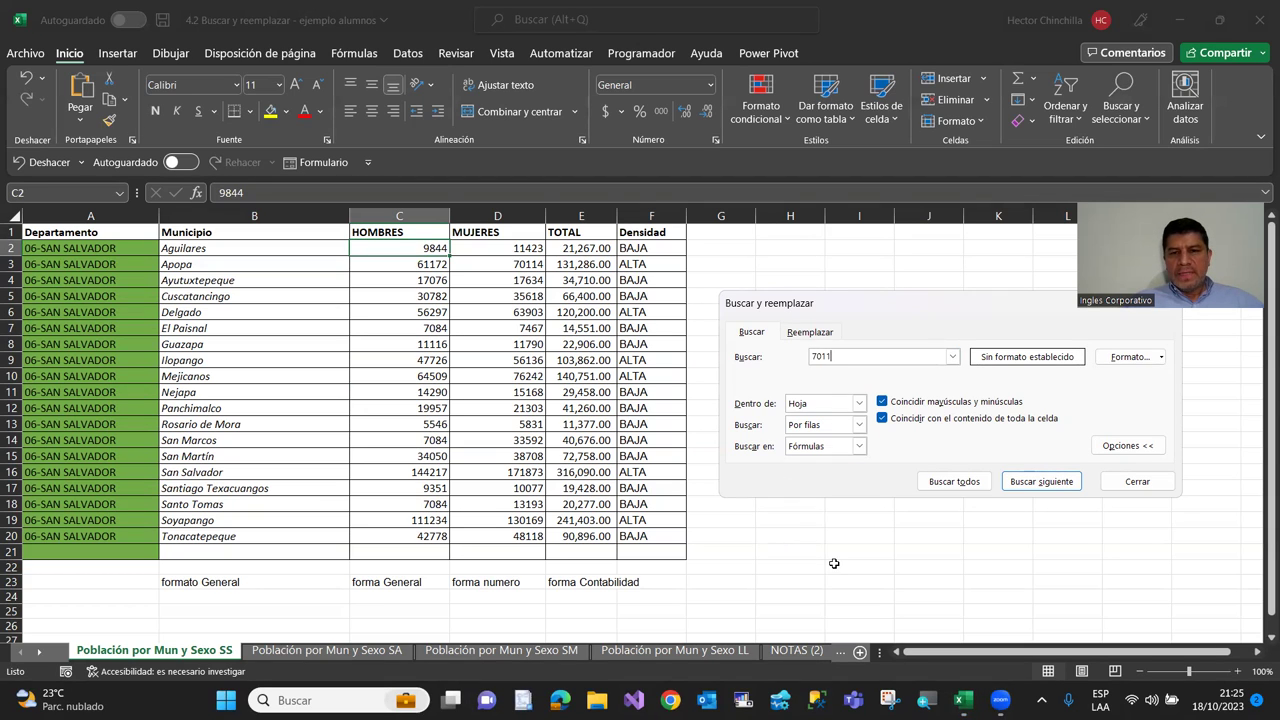
pyautogui.click(1016, 488)
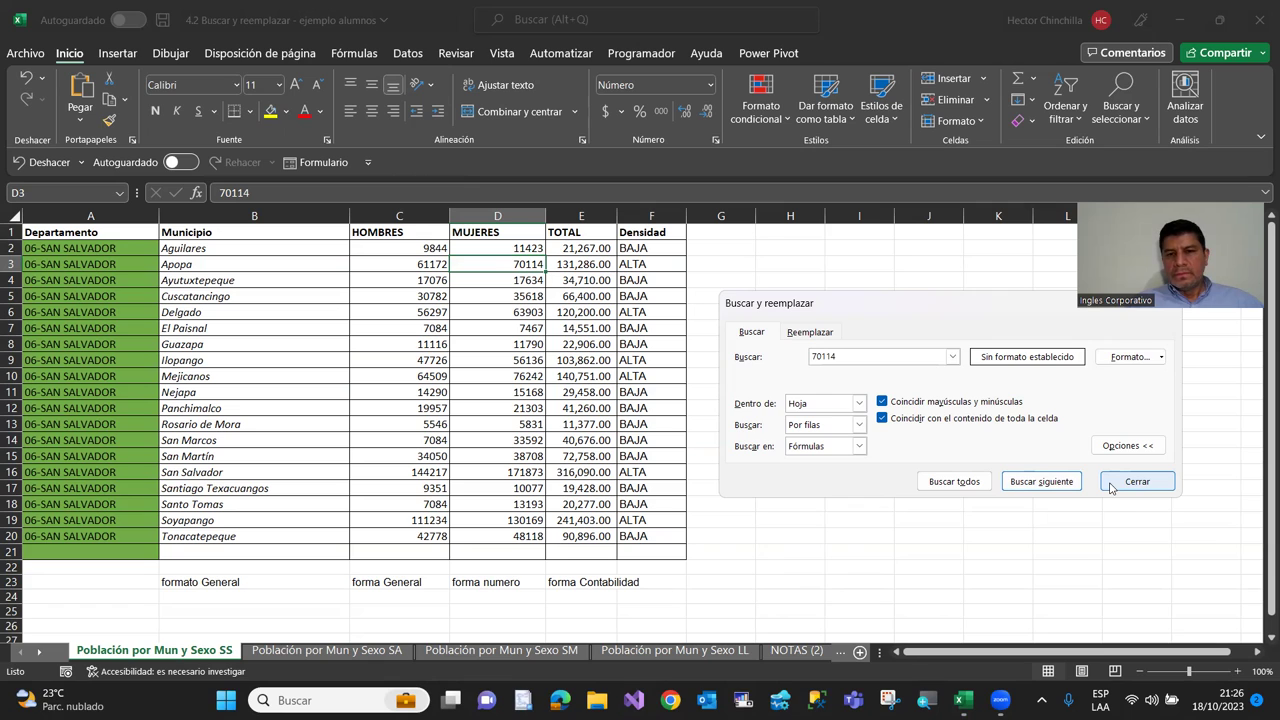
pyautogui.click(1110, 484)
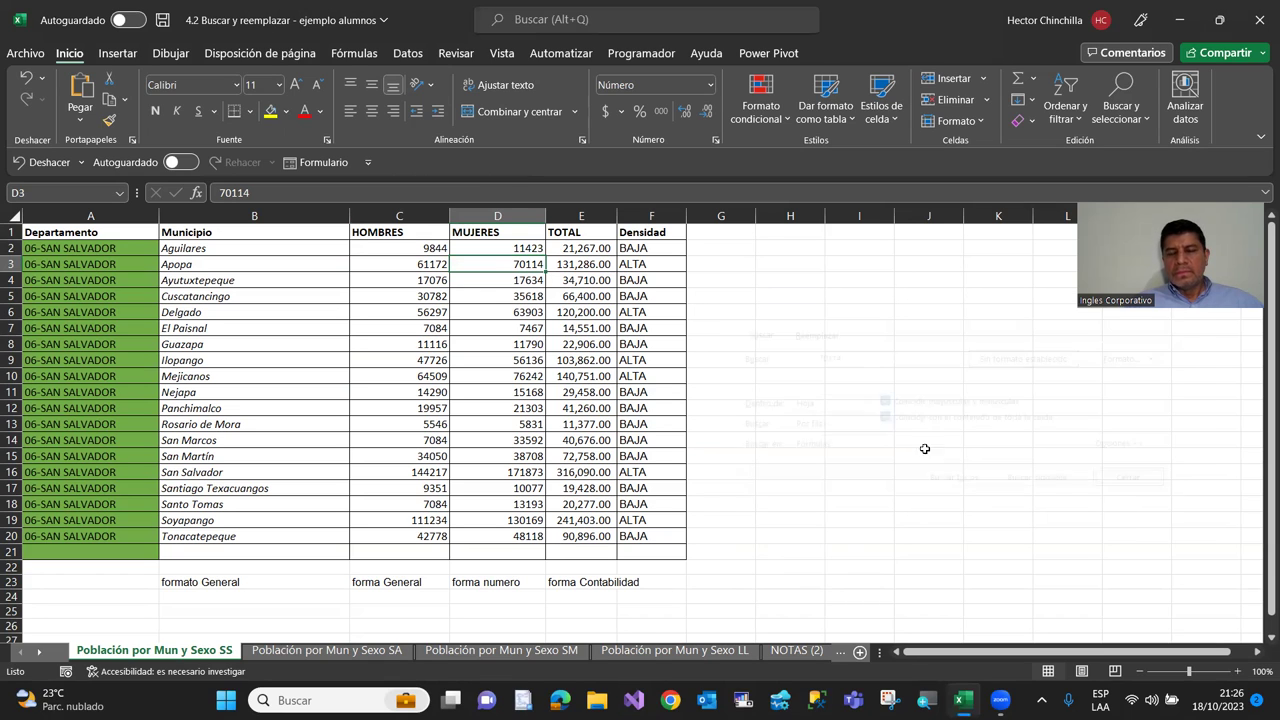
# Check that TOTAL cells E2 and E4 hold formulas like =C2+D2
pyautogui.click(388, 257)
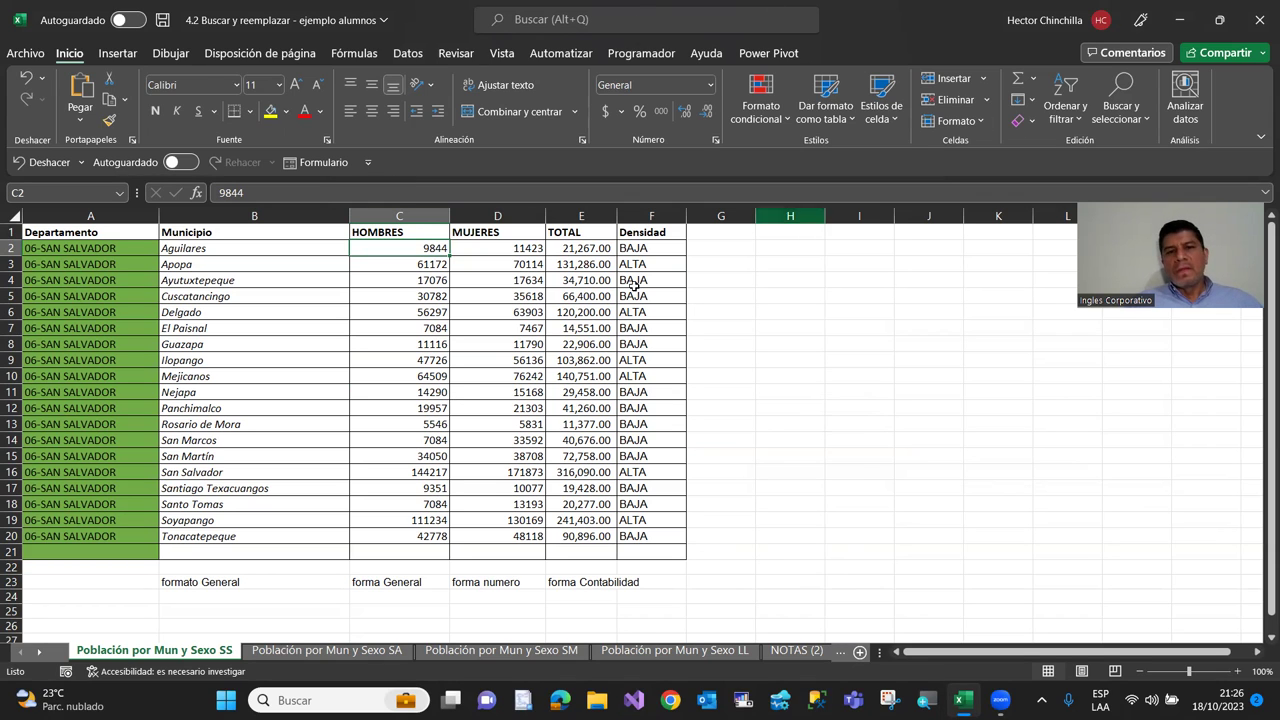
pyautogui.click(571, 251)
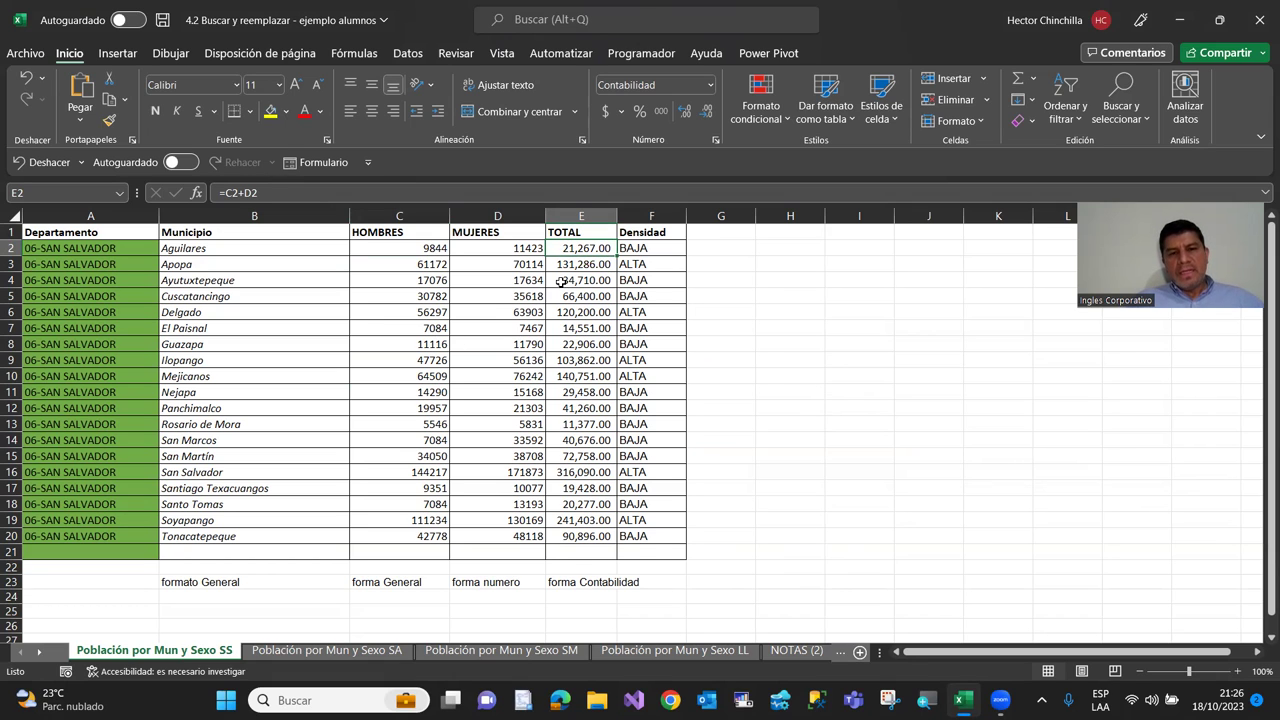
pyautogui.press('Down')
pyautogui.press('Down')
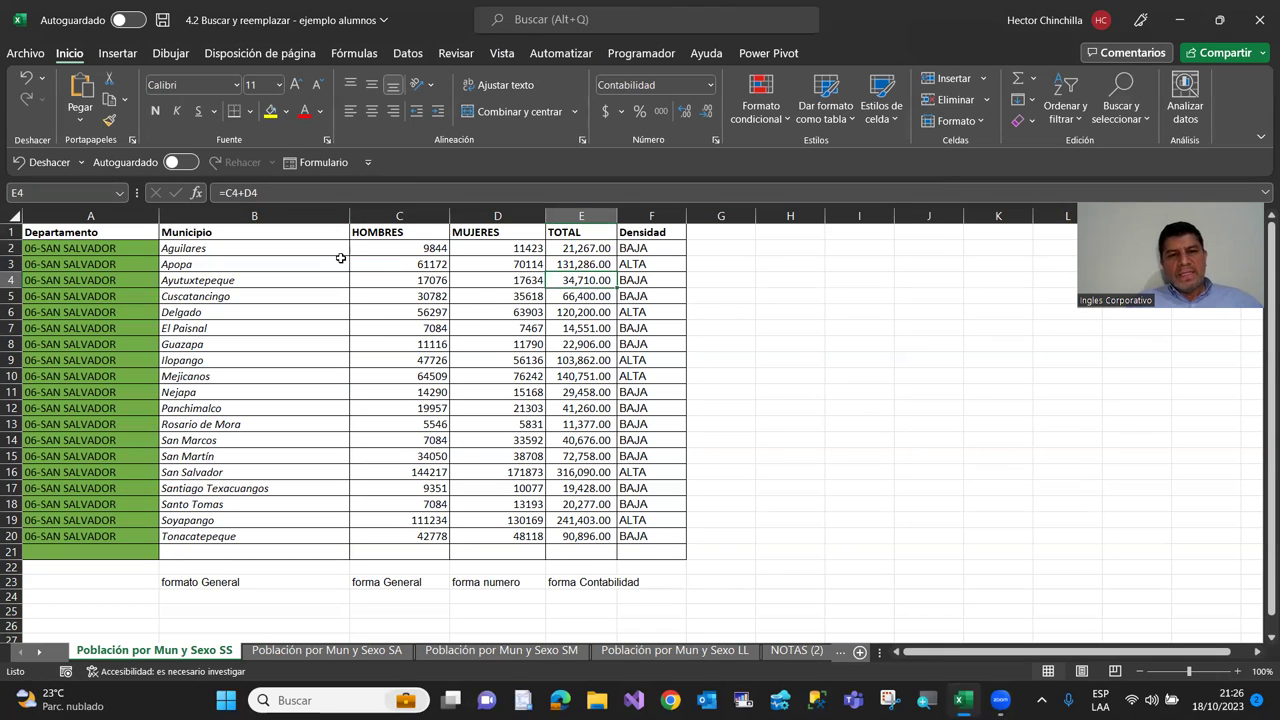
pyautogui.click(257, 250)
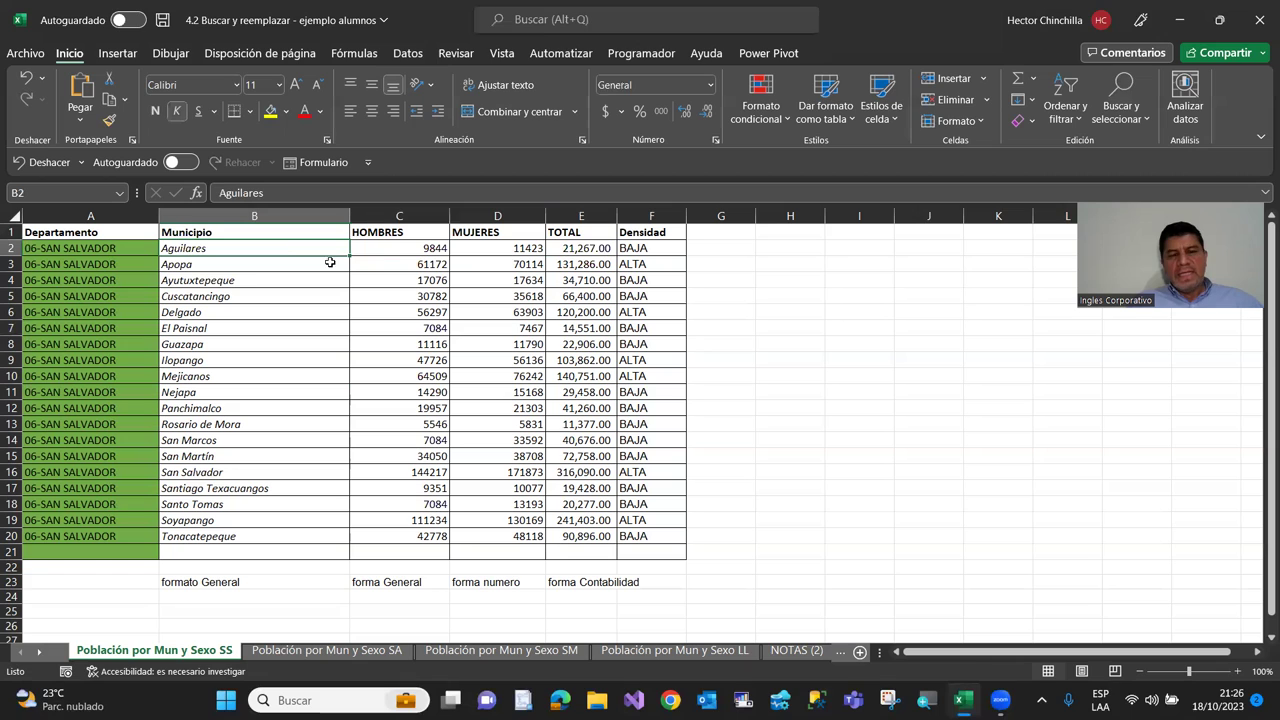
# Search for 34710 and dismiss the message saying it was not found
pyautogui.click(1121, 110)
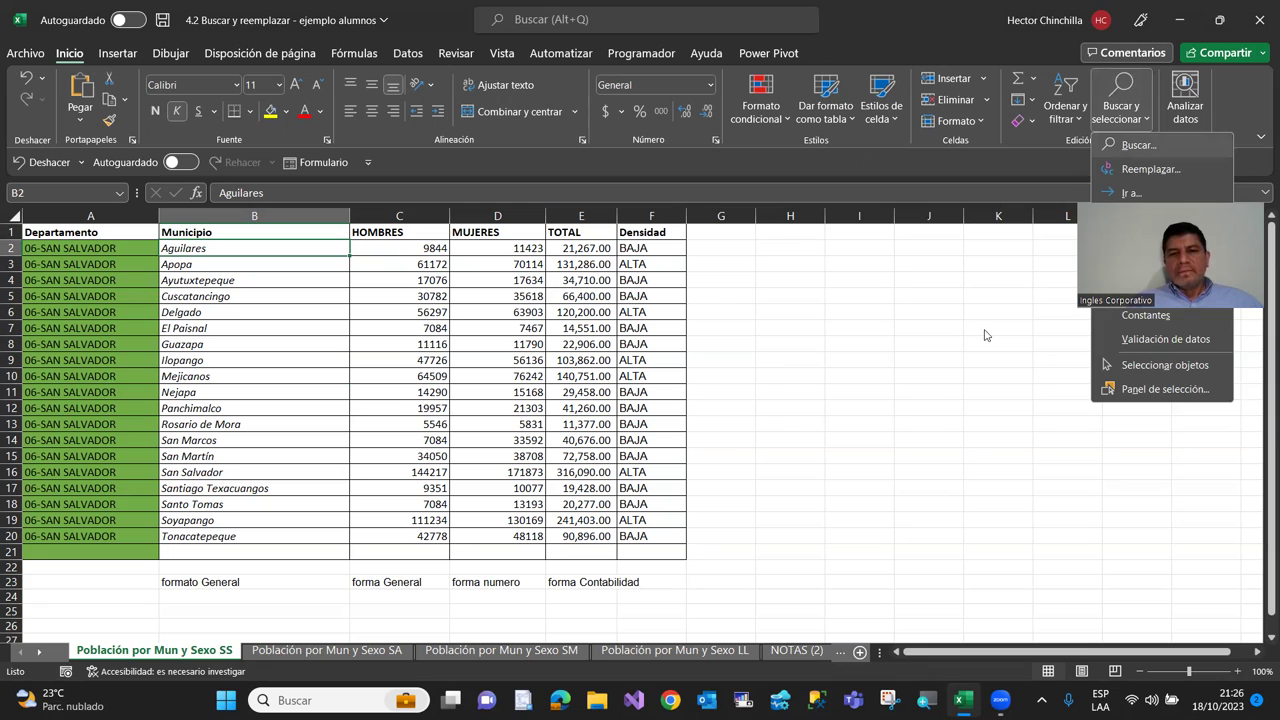
pyautogui.hotkey('ctrl', 'b')
pyautogui.write('34710')
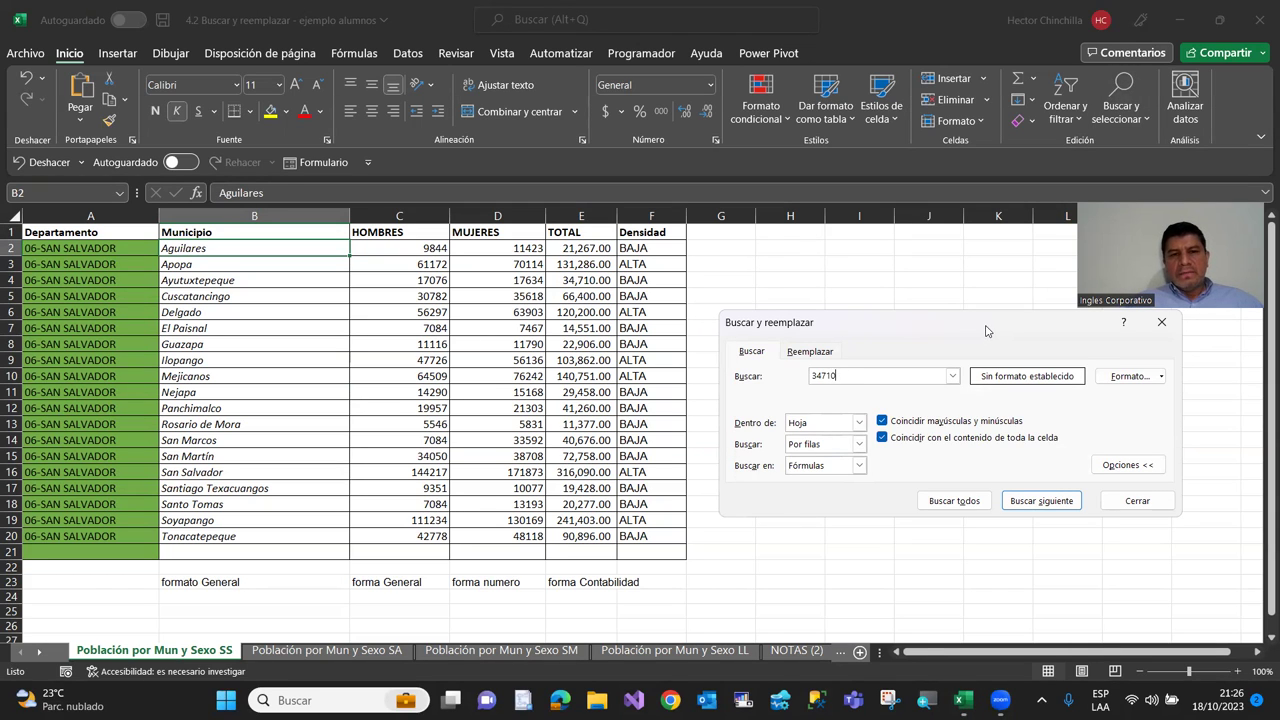
pyautogui.click(1016, 501)
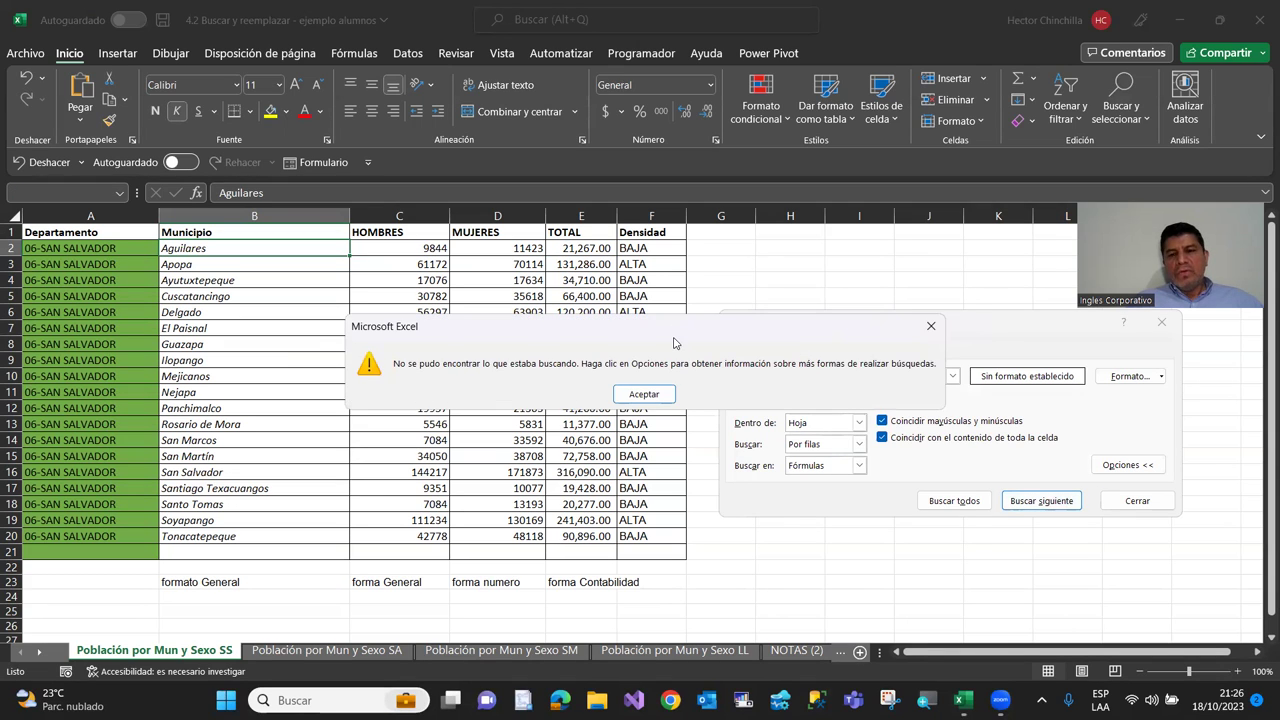
pyautogui.moveTo(674, 343); pyautogui.dragTo(705, 490)
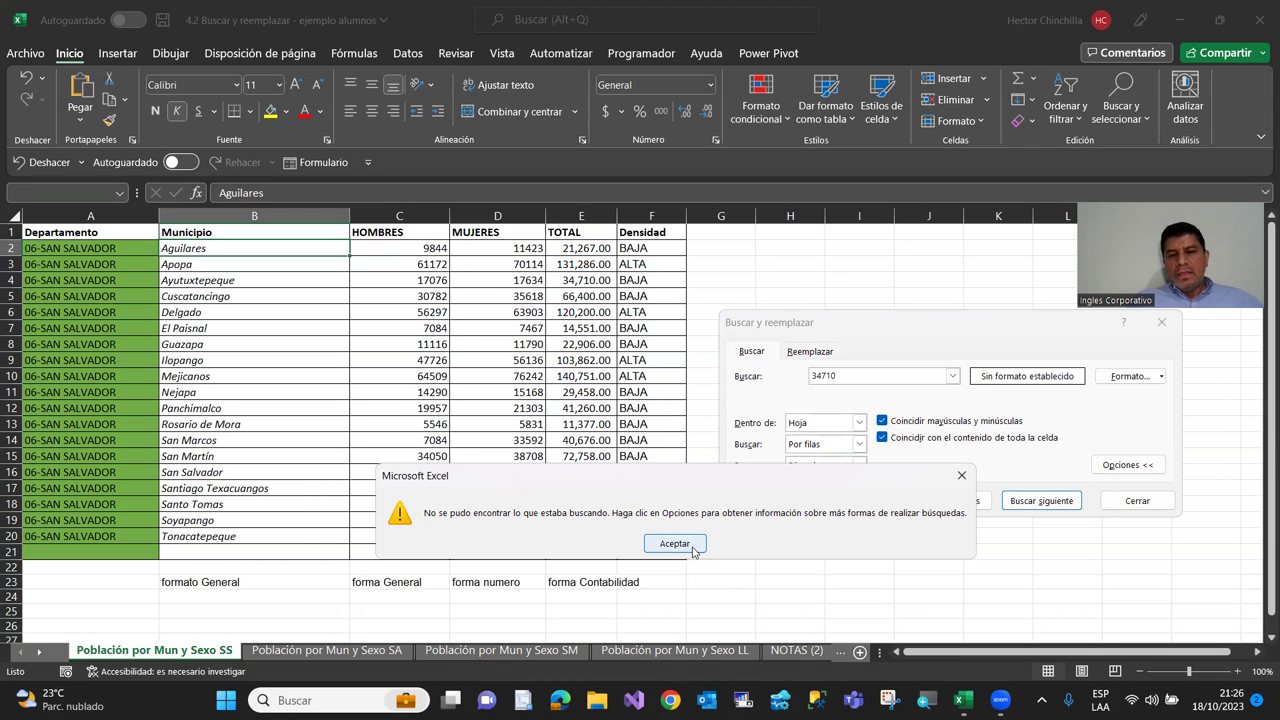
pyautogui.click(674, 544)
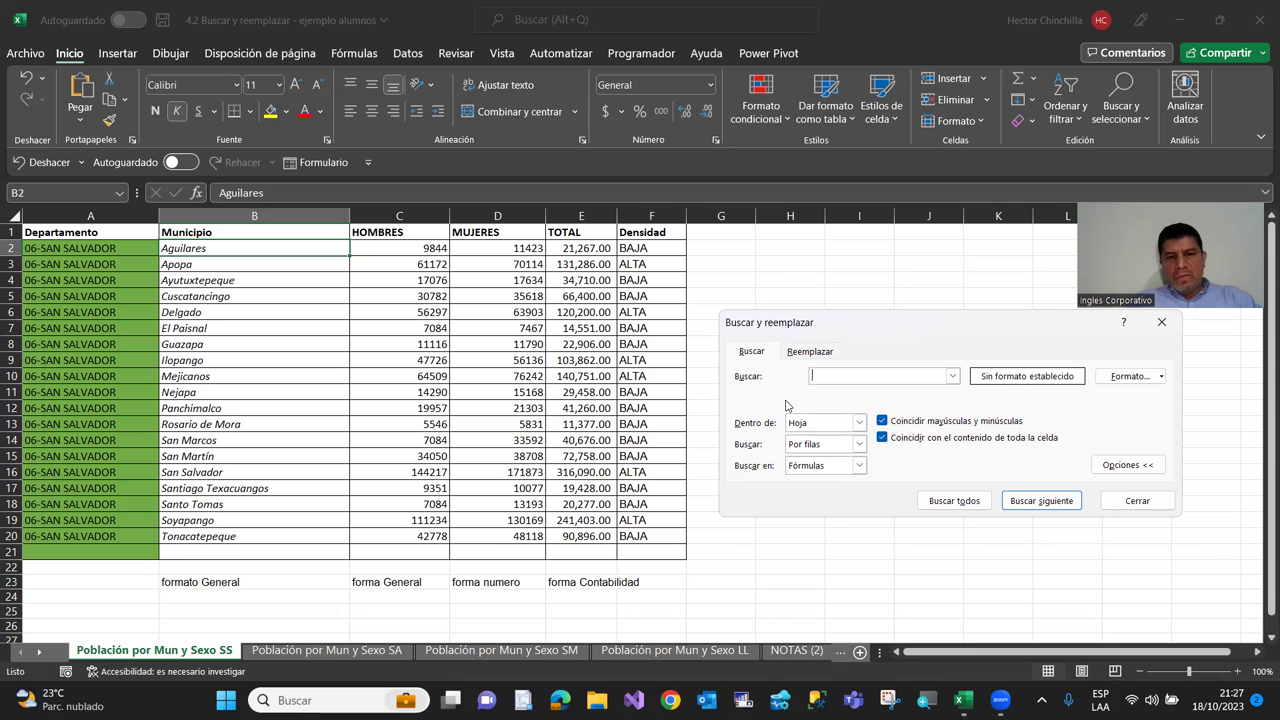
pyautogui.click(884, 376)
# Search for 34710. with case and whole-cell matching turned off, getting not-found each time
pyautogui.write('34.')
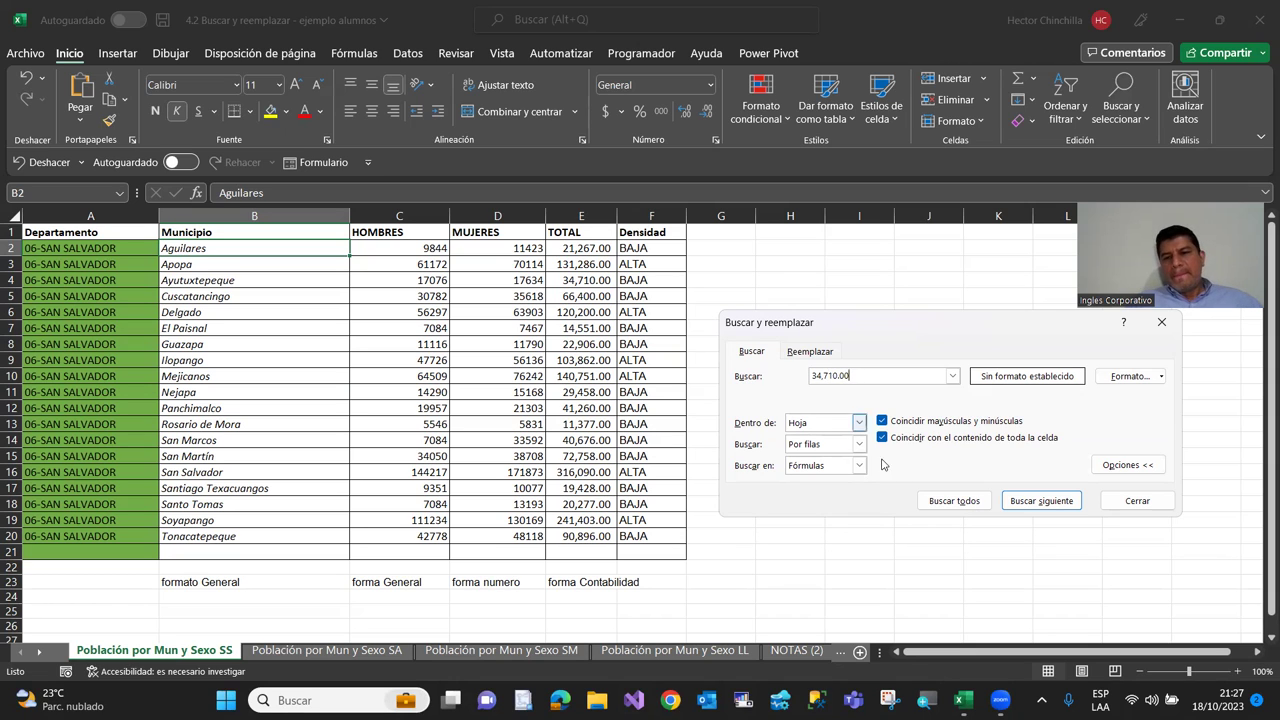
pyautogui.click(1032, 501)
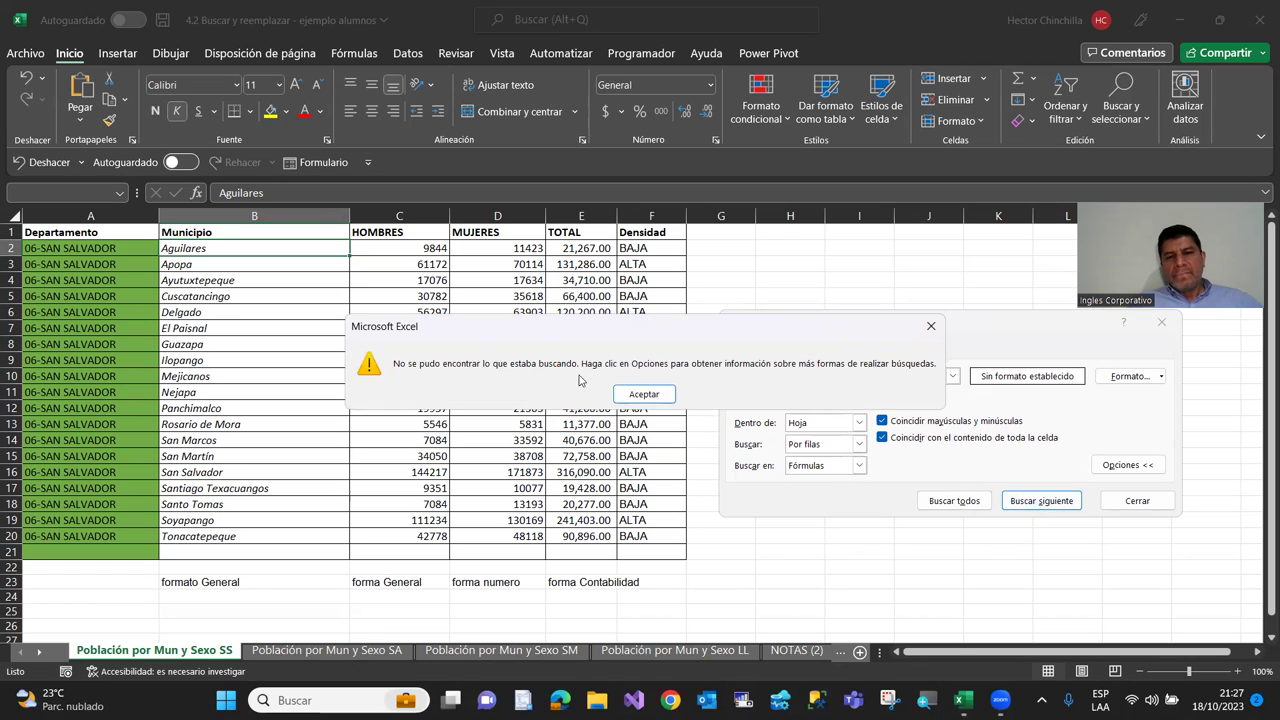
pyautogui.click(656, 395)
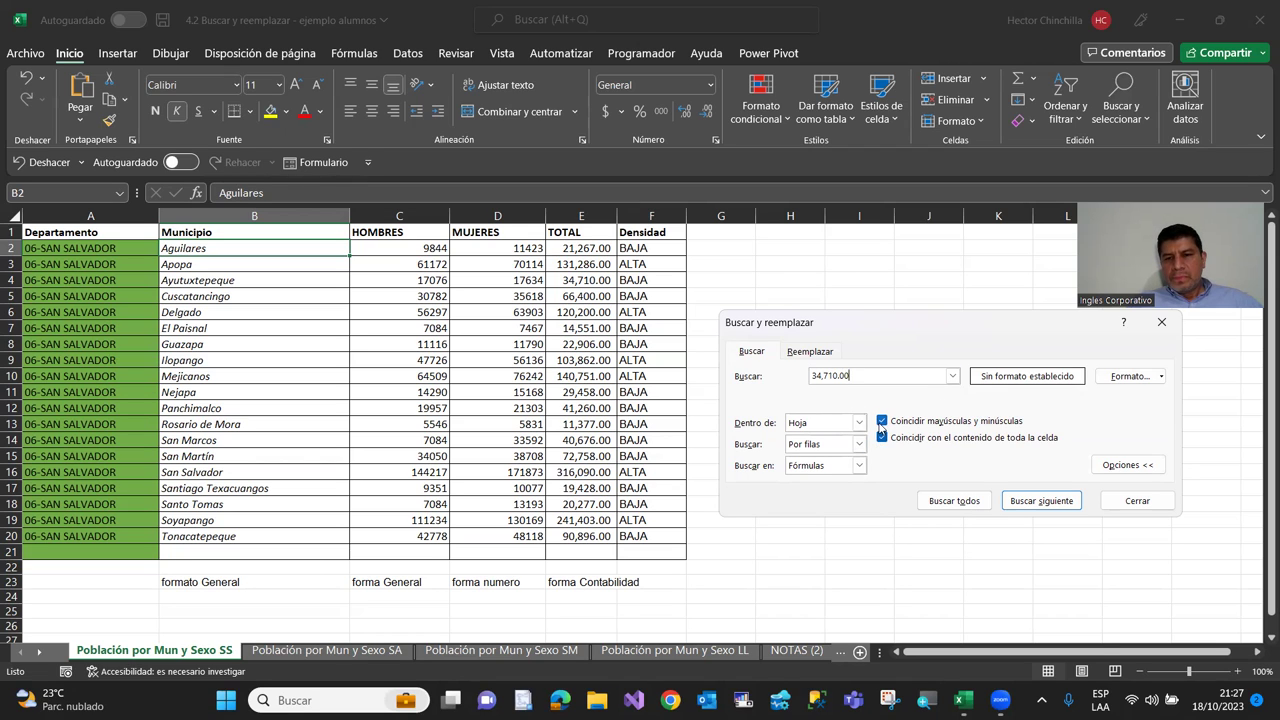
pyautogui.click(881, 421)
pyautogui.click(1030, 503)
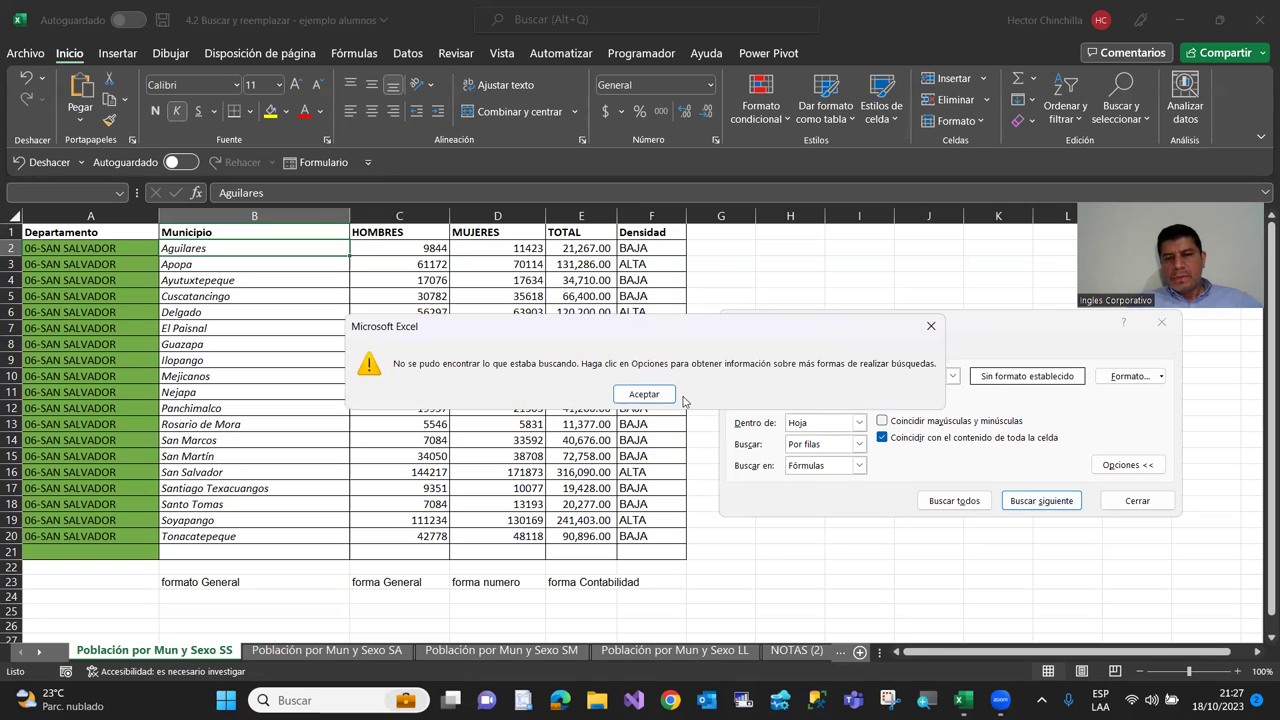
pyautogui.click(644, 394)
pyautogui.click(882, 438)
pyautogui.click(1035, 501)
pyautogui.click(646, 395)
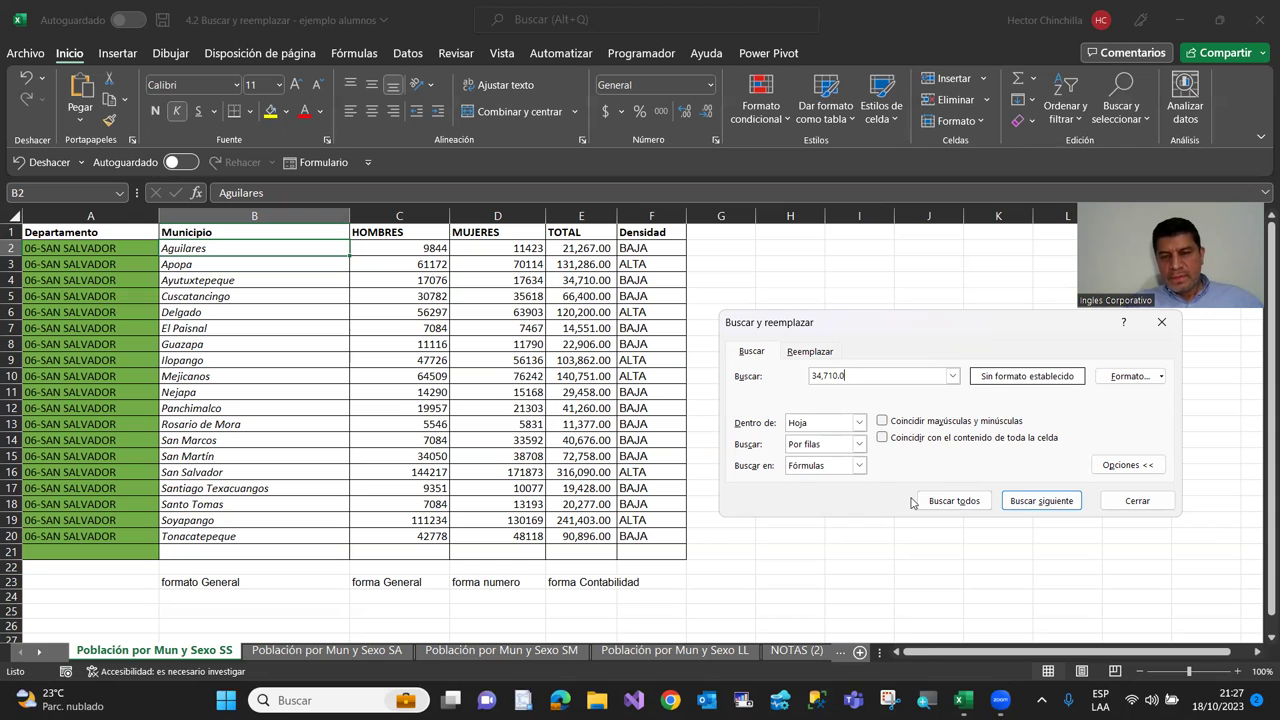
pyautogui.click(1125, 502)
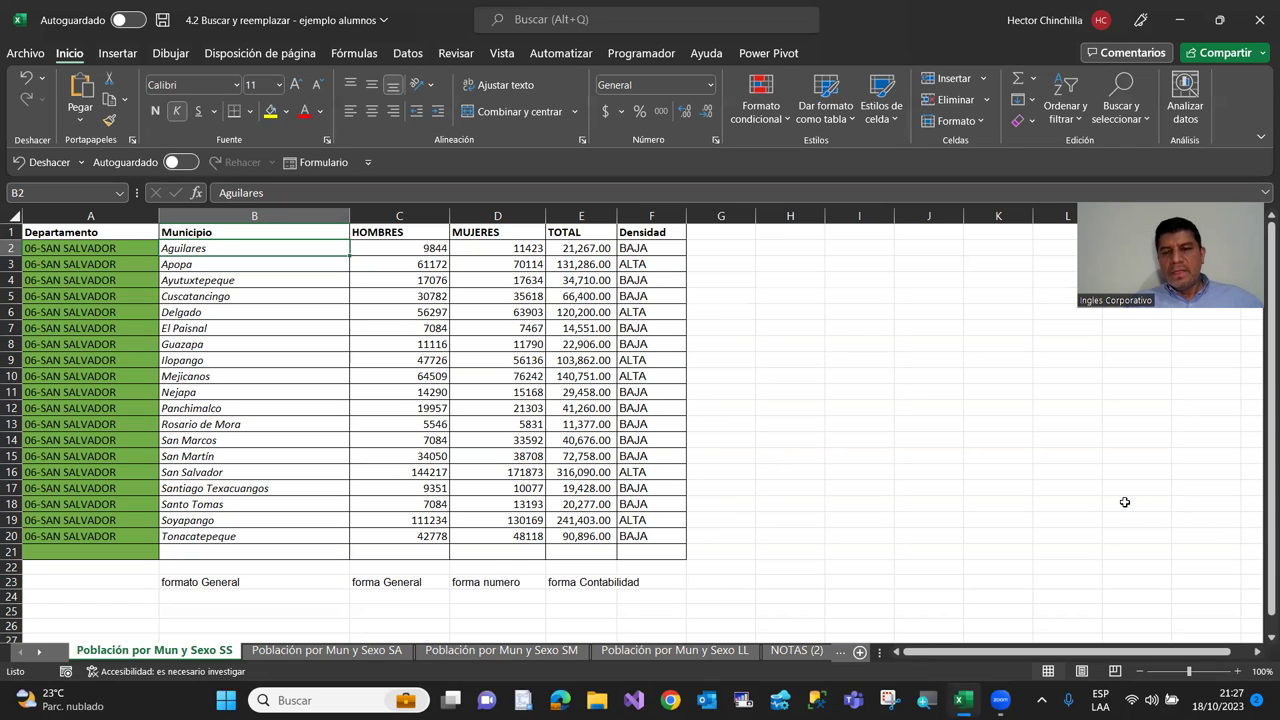
# Reopen the find dialog and search the formulas for 34,710.00, which finds nothing
pyautogui.click(1110, 97)
pyautogui.click(1130, 141)
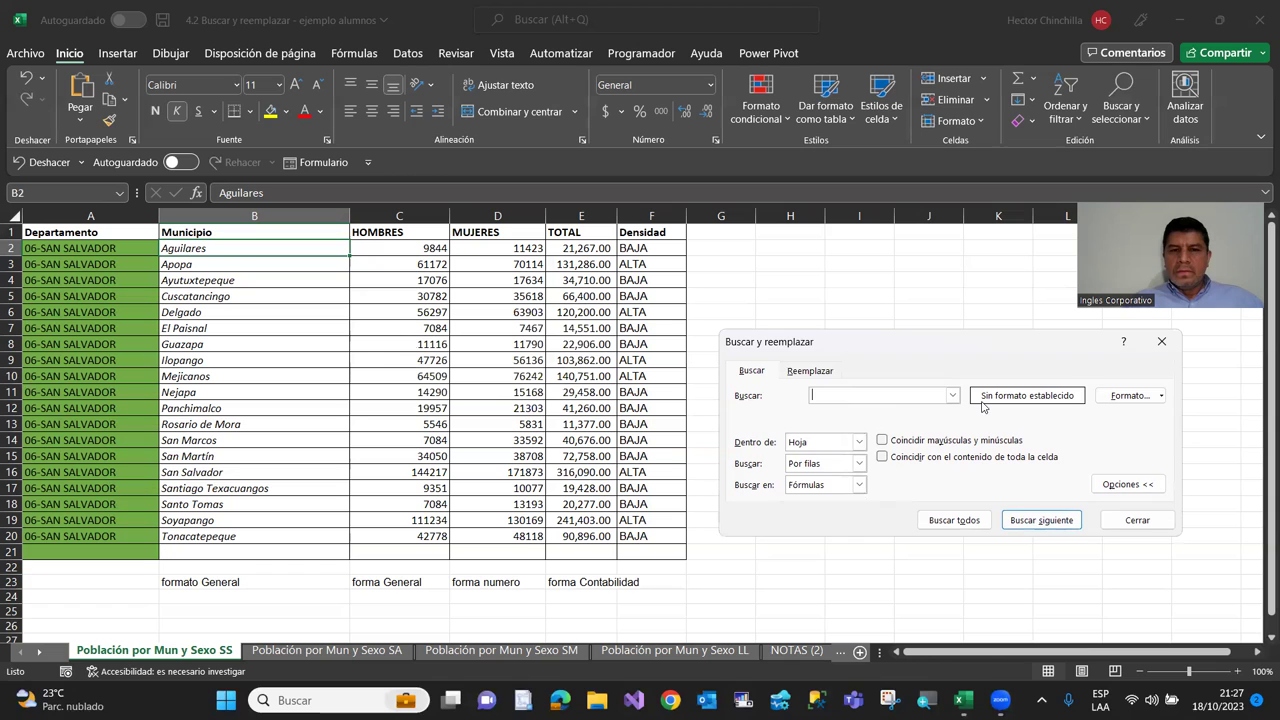
pyautogui.write('34,710')
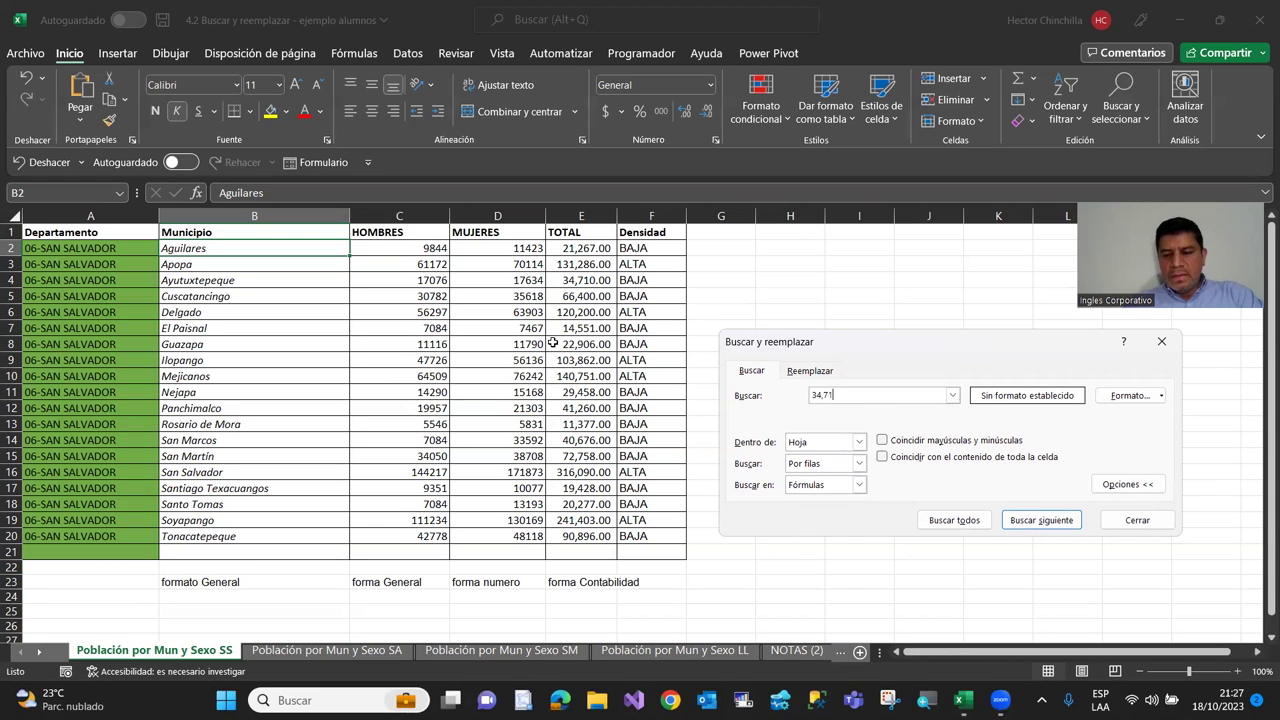
pyautogui.write('.00')
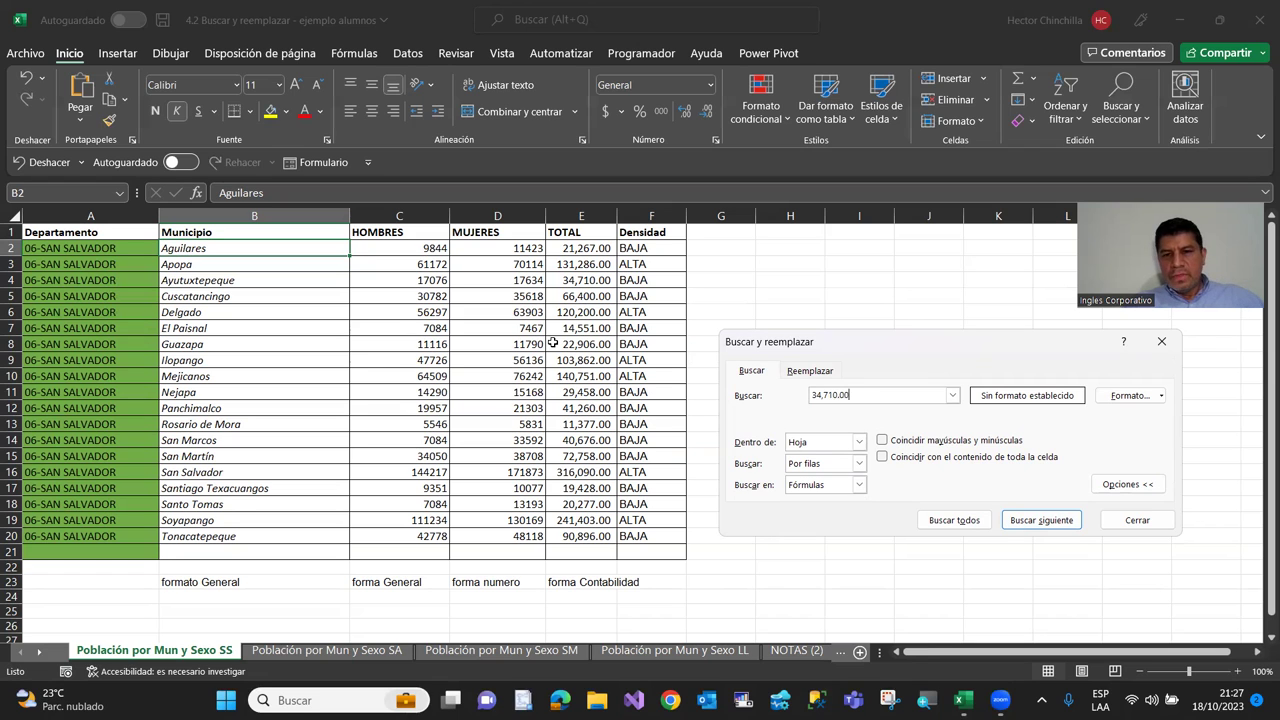
pyautogui.click(1024, 521)
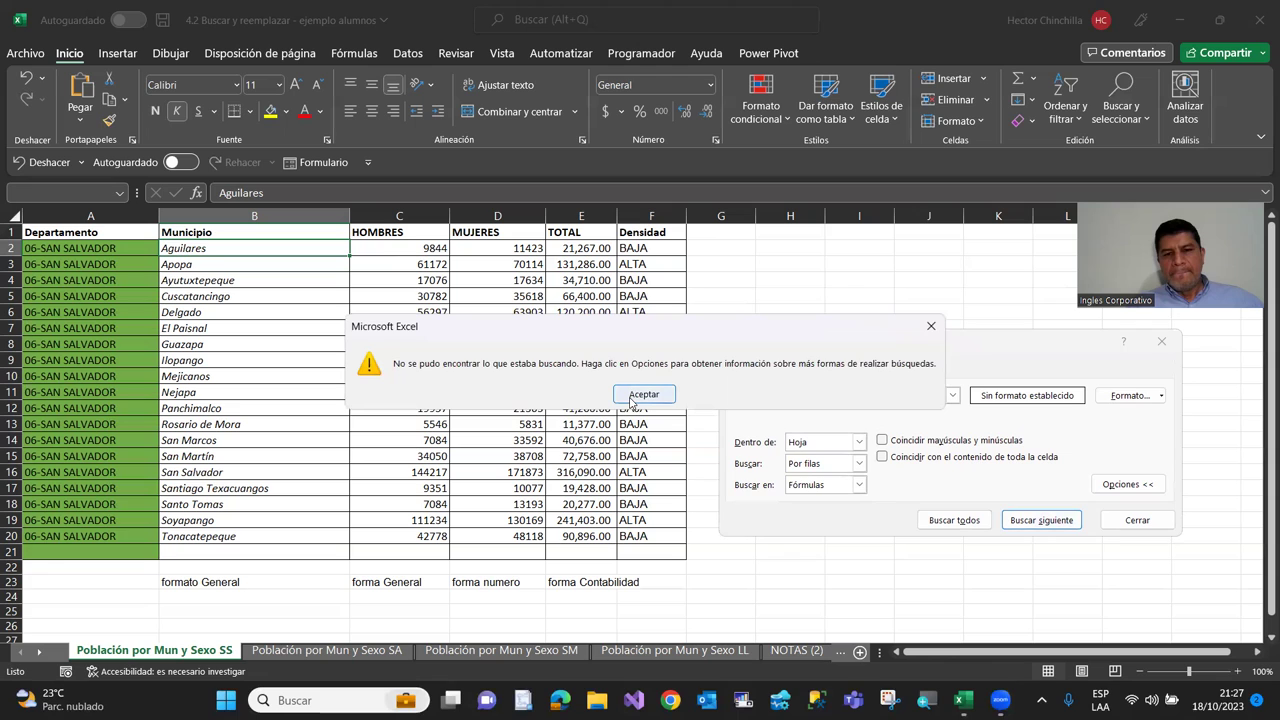
# Switch Buscar en to Valores and find 34,710.00 in TOTAL cell E4
pyautogui.click(632, 396)
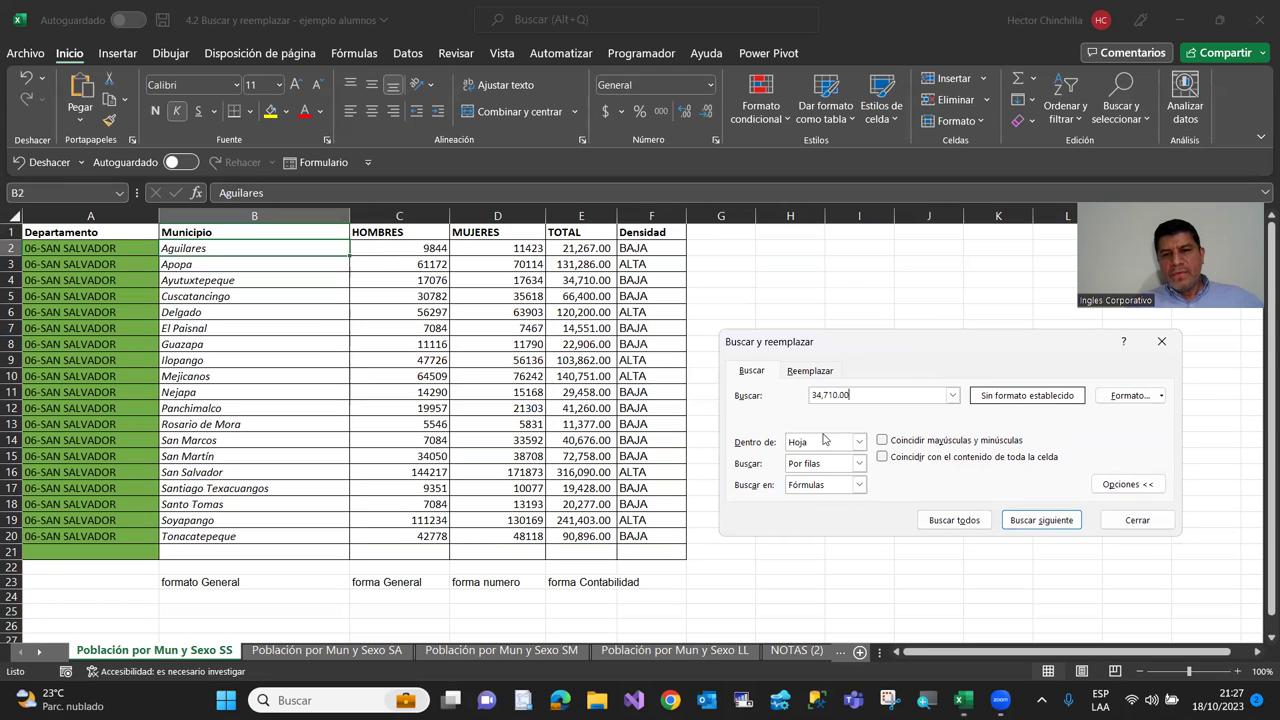
pyautogui.click(858, 485)
pyautogui.click(840, 516)
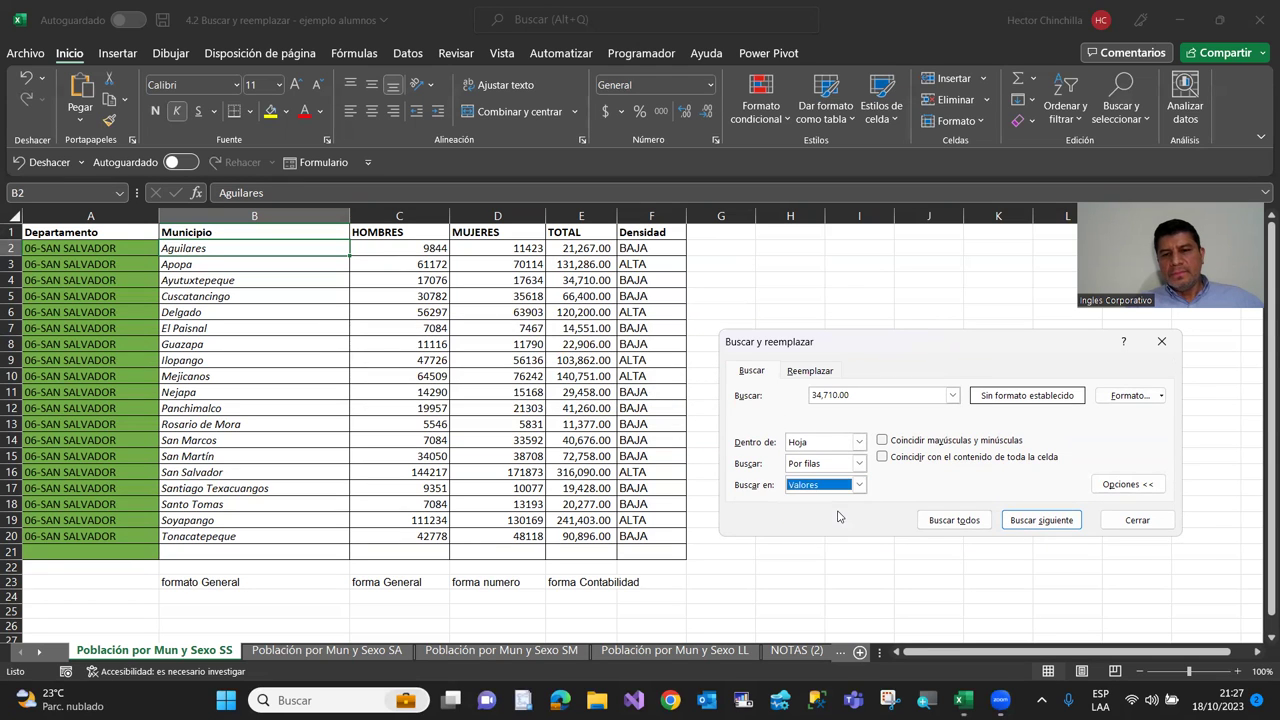
pyautogui.click(1019, 525)
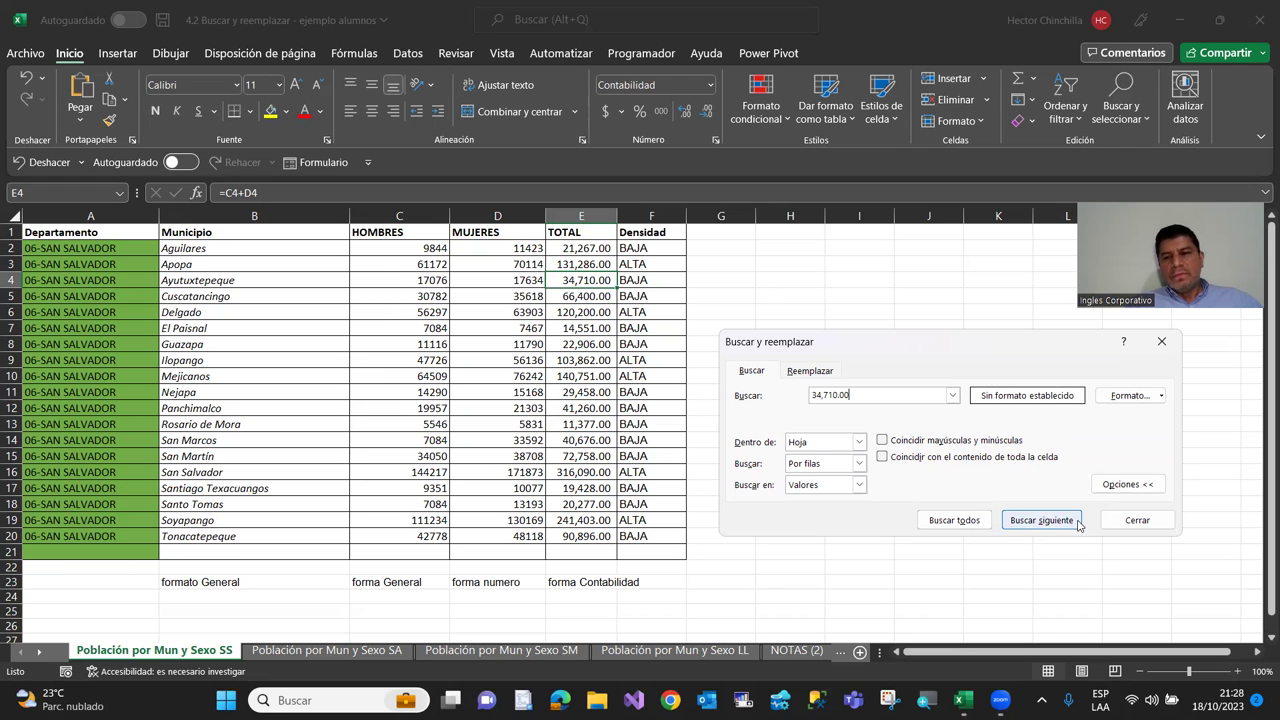
pyautogui.click(1137, 520)
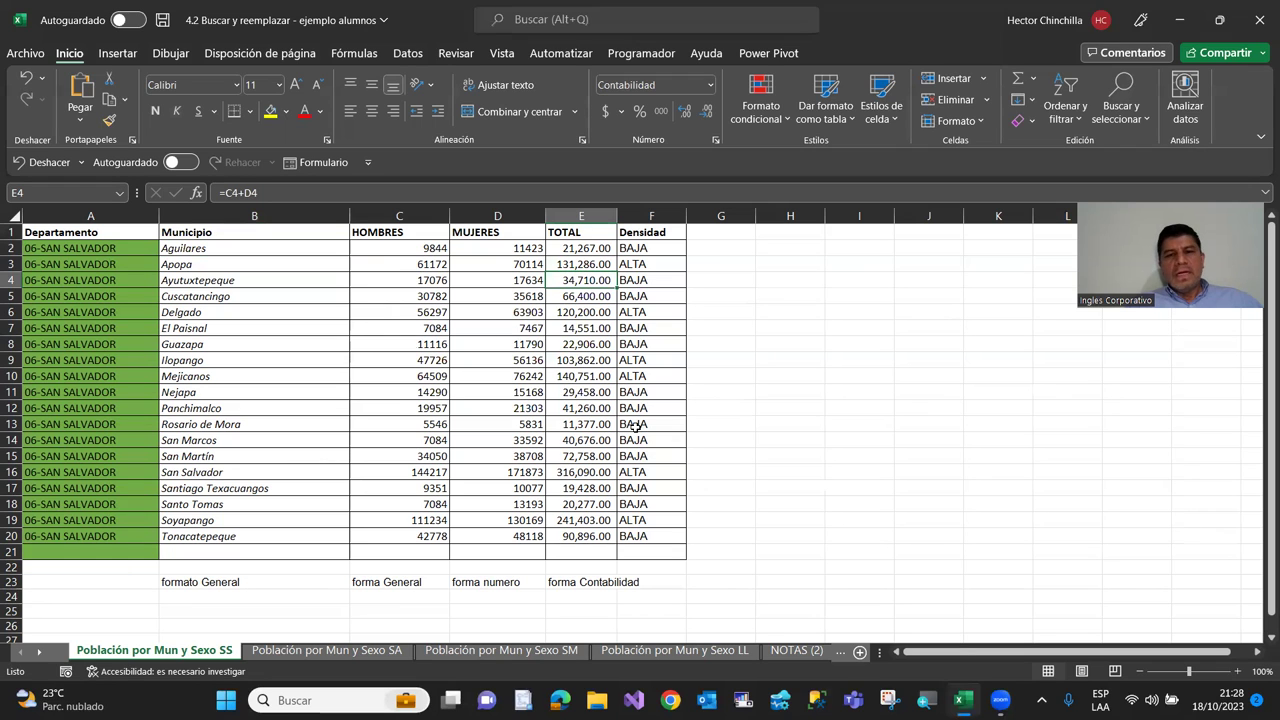
pyautogui.click(384, 282)
pyautogui.press('F2')
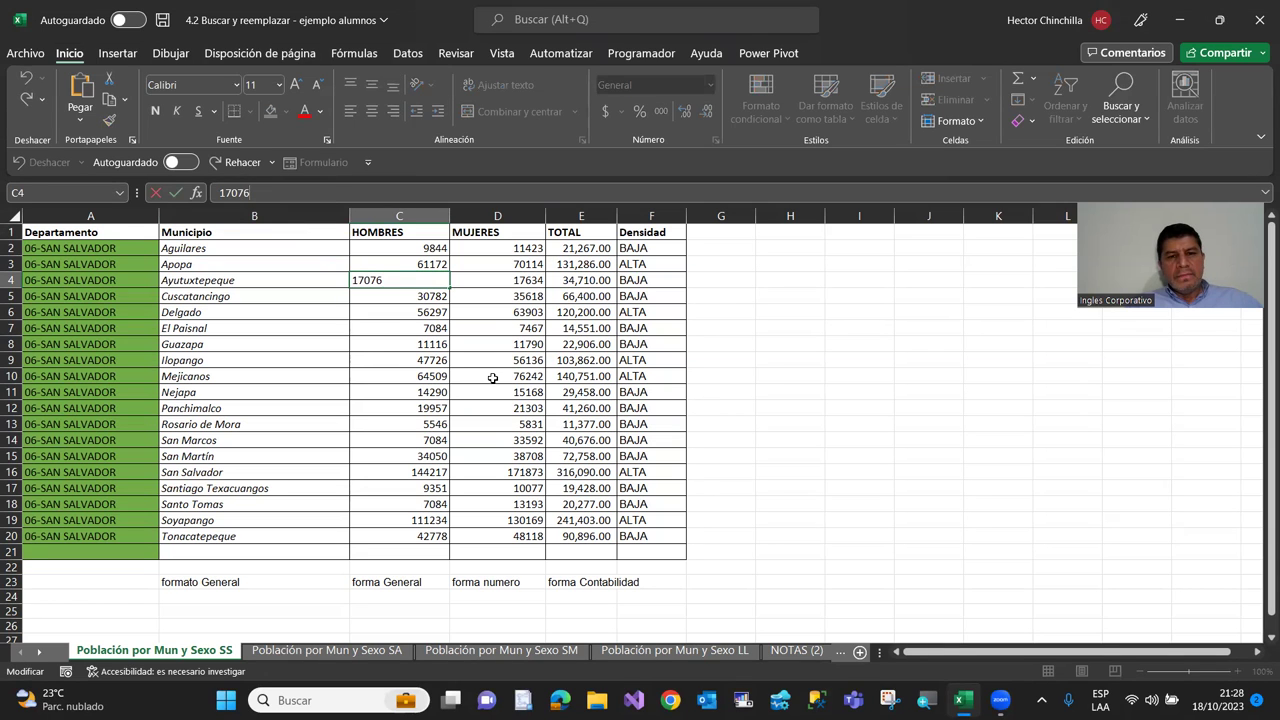
pyautogui.click(491, 374)
pyautogui.press('F2')
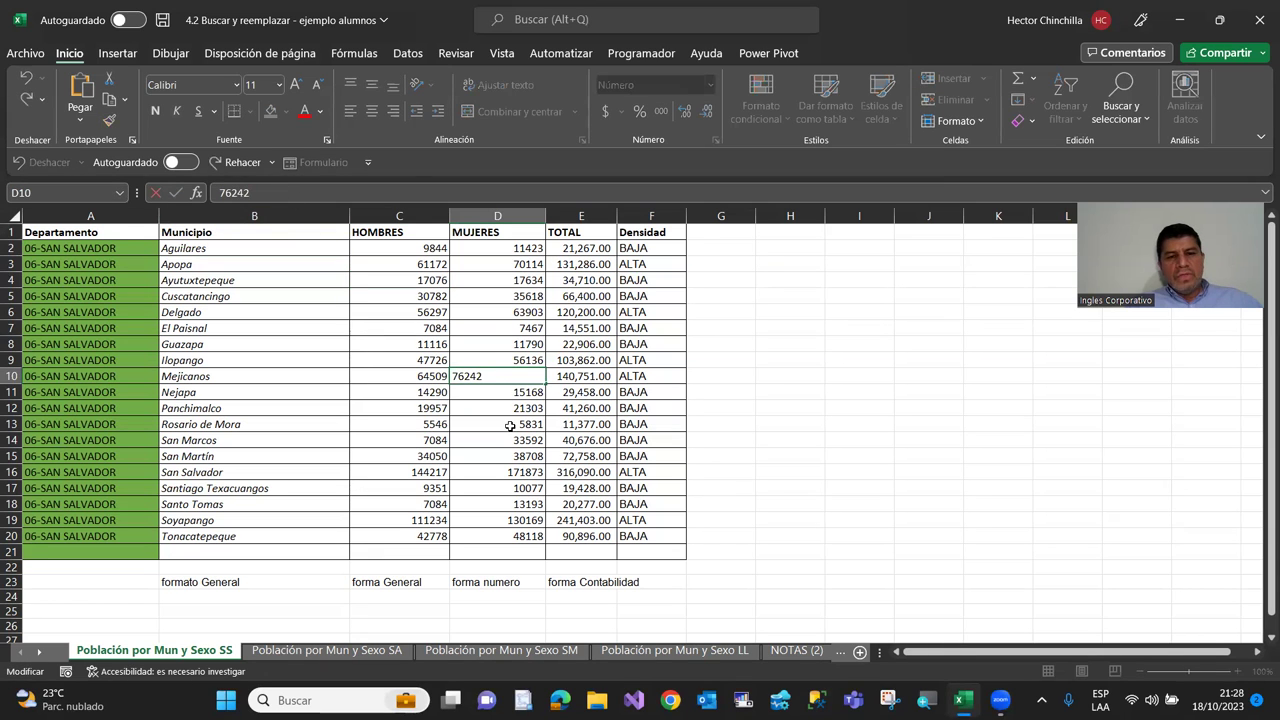
pyautogui.click(510, 424)
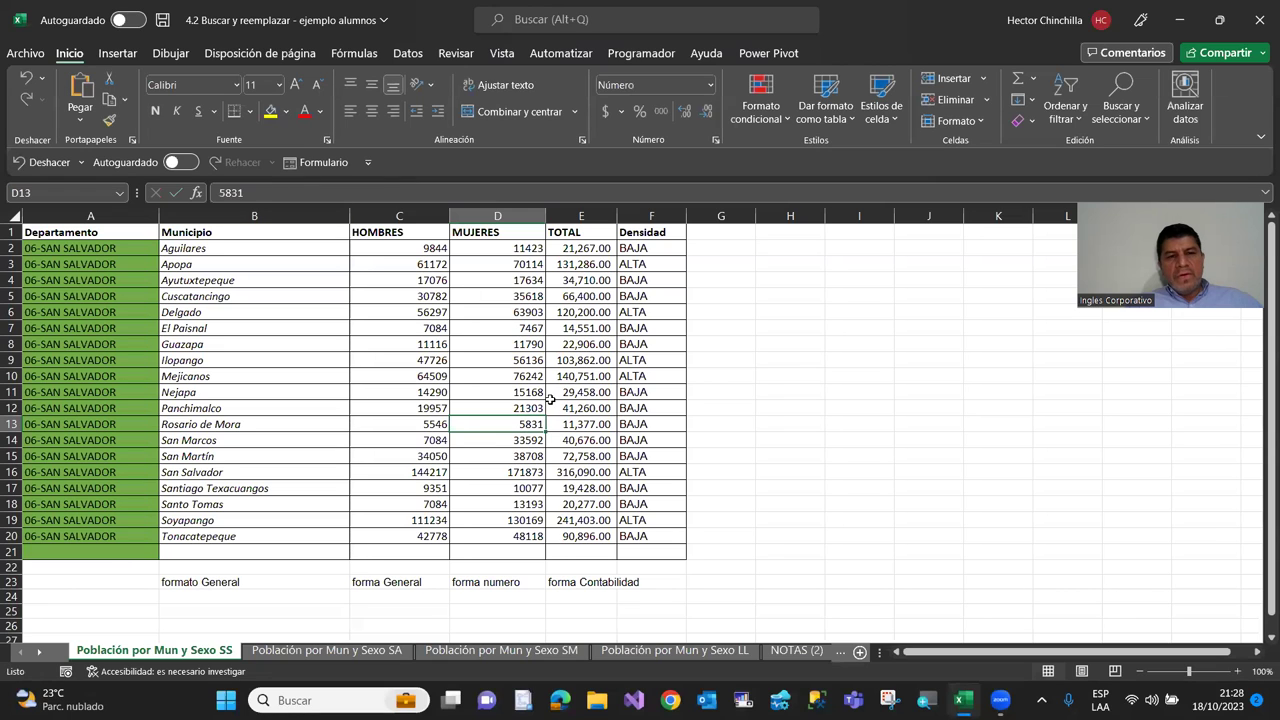
pyautogui.click(575, 249)
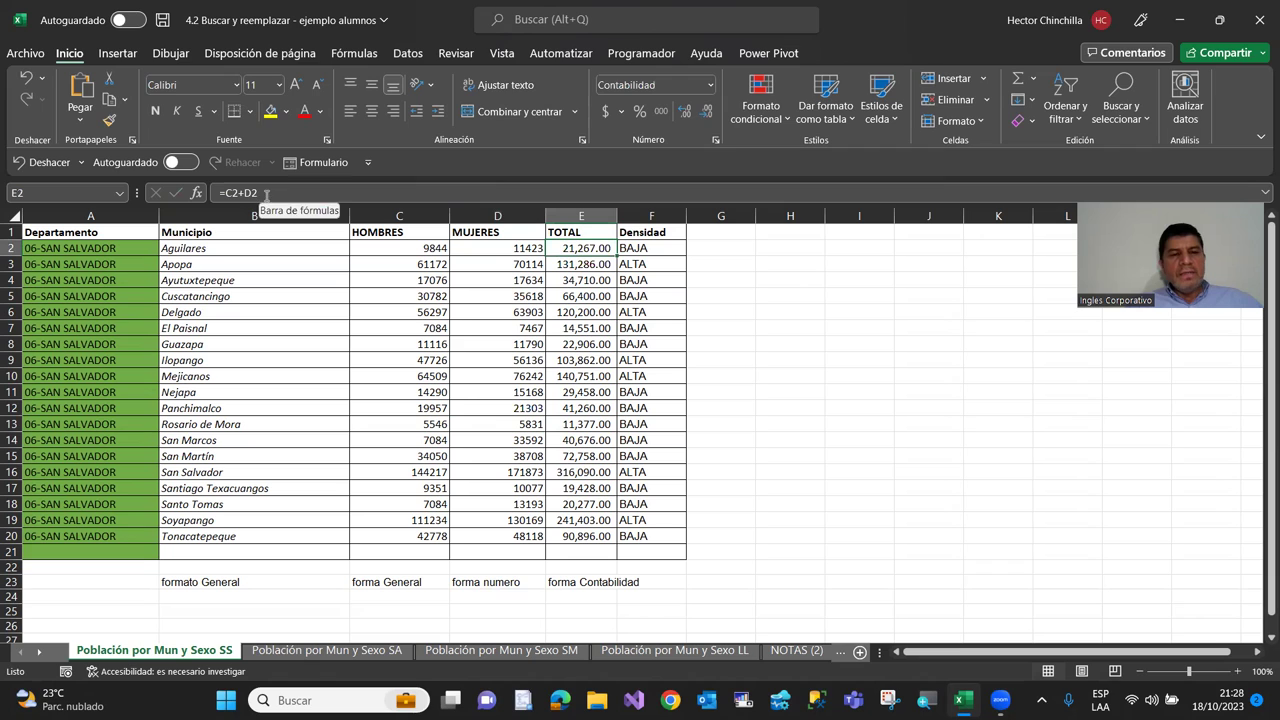
pyautogui.click(584, 300)
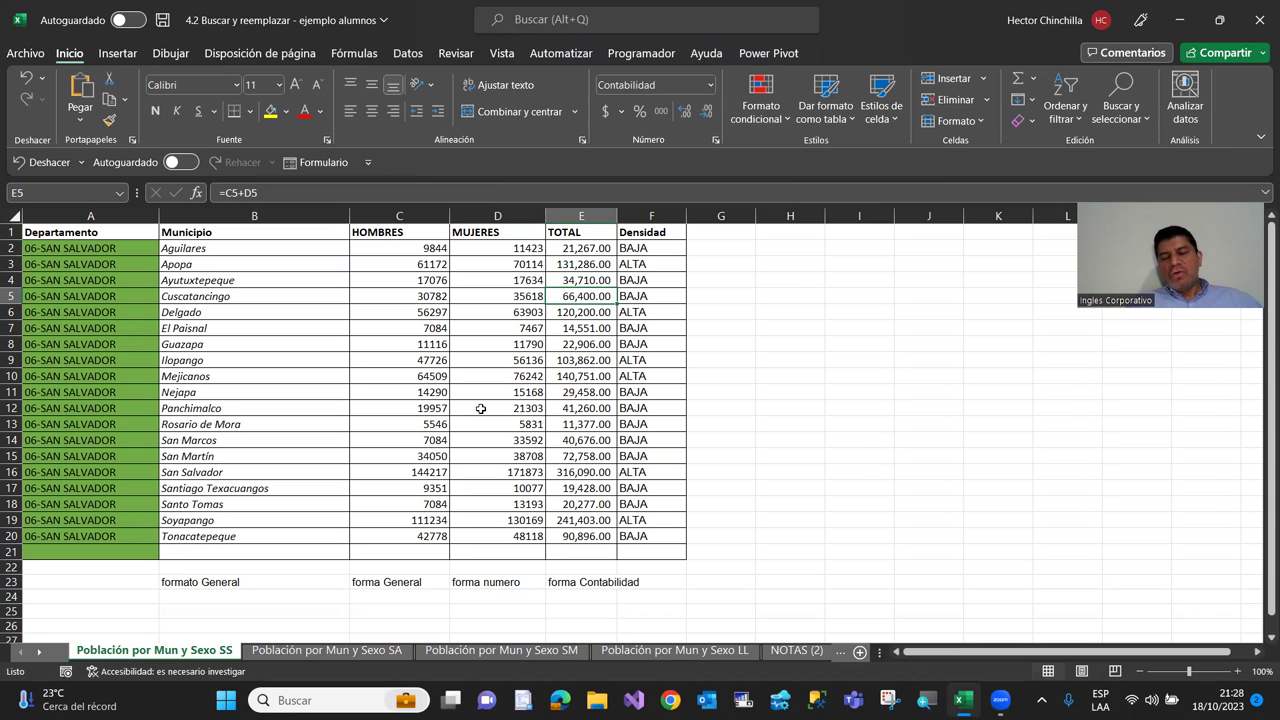
pyautogui.click(558, 248)
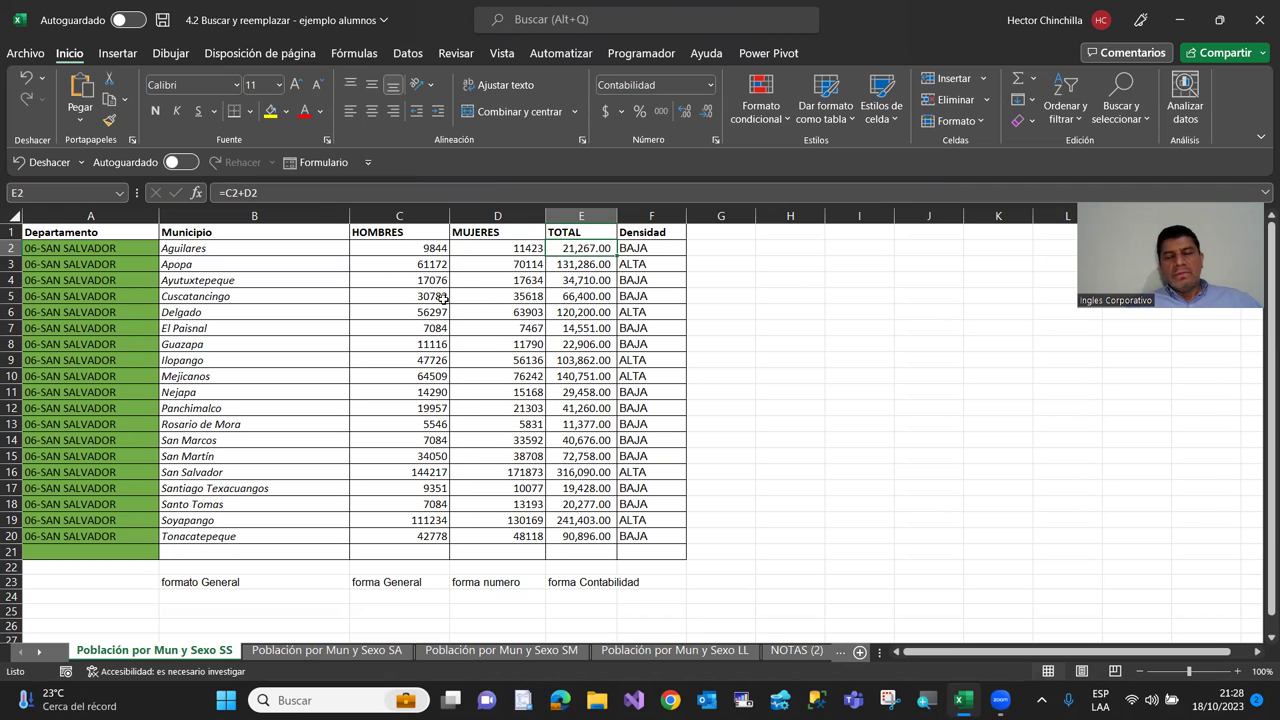
# Switch Buscar en to Fórmulas and back to Valores, then find 34,710.00 in E4
pyautogui.click(1121, 96)
pyautogui.click(1144, 143)
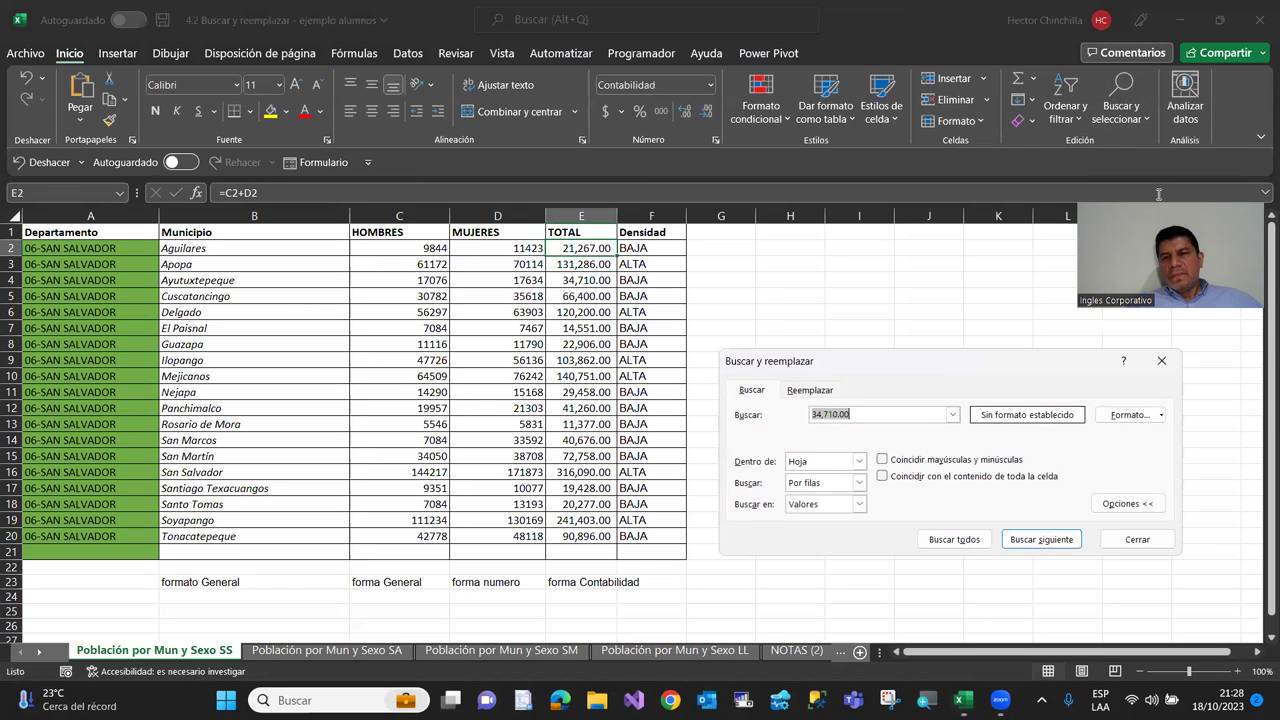
pyautogui.click(863, 505)
pyautogui.click(815, 517)
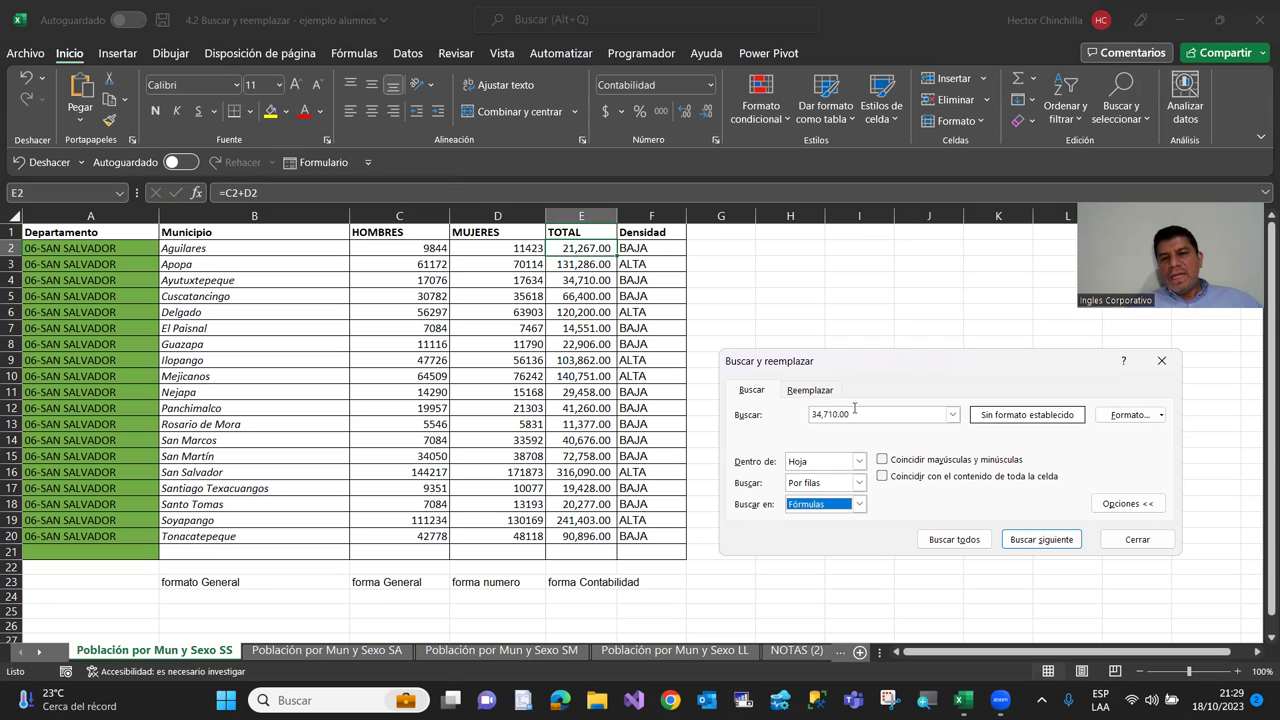
pyautogui.click(859, 504)
pyautogui.click(829, 531)
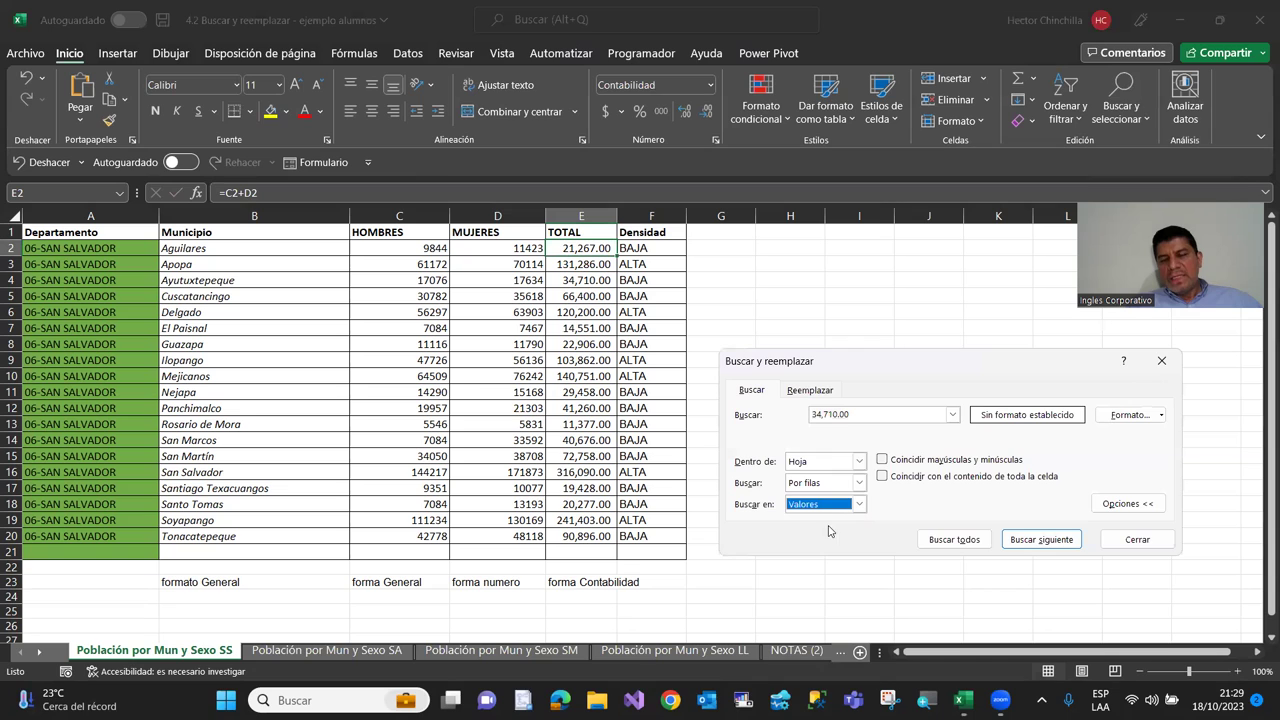
pyautogui.click(1024, 541)
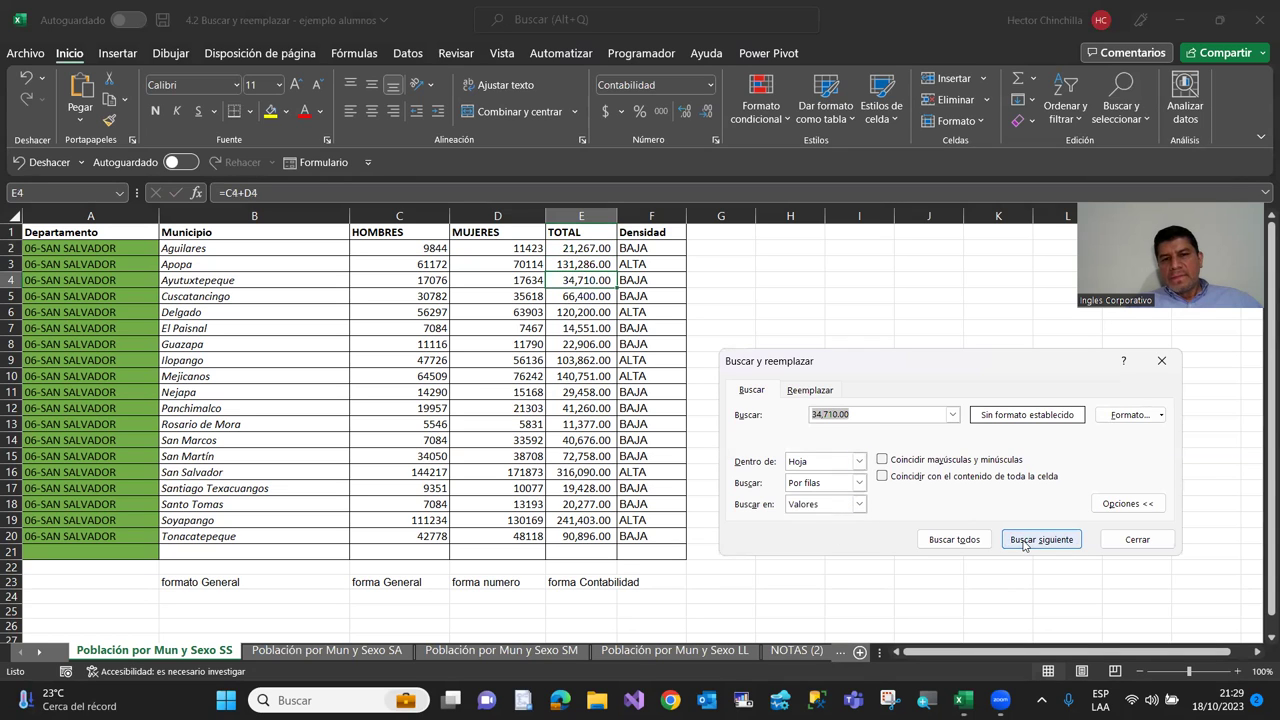
pyautogui.click(1024, 541)
pyautogui.click(1130, 541)
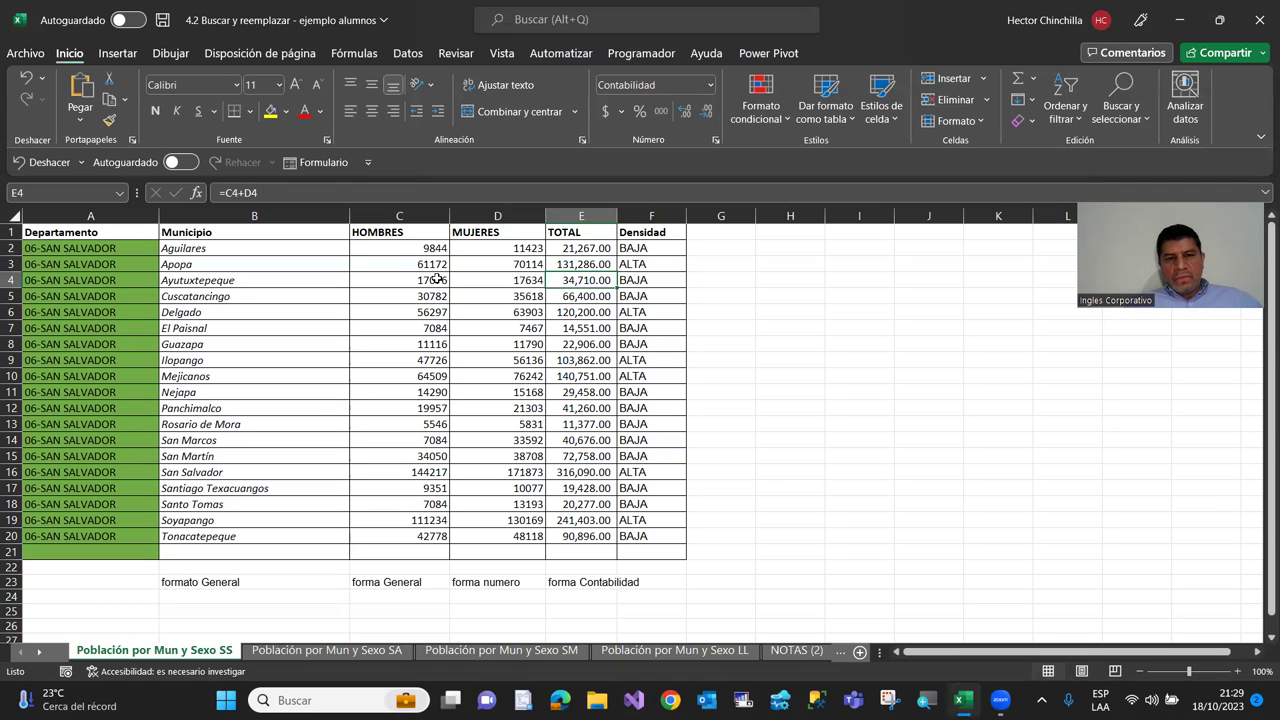
# Copy C4:D4 into C10:D10 so Mejicanos also totals 34,710.00
pyautogui.click(437, 280)
pyautogui.hotkey('shift', 'Right')
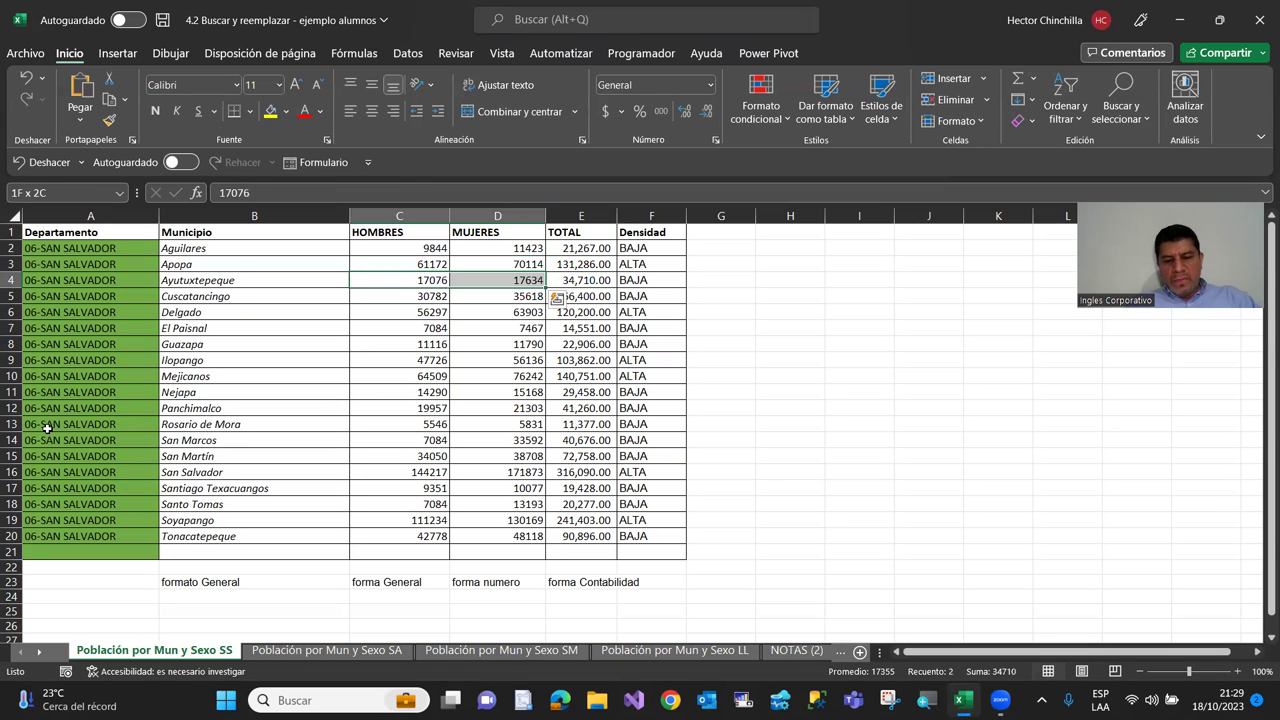
pyautogui.hotkey('ctrl', 'c')
pyautogui.press('Down')
pyautogui.press('Down')
pyautogui.press('Down')
pyautogui.press('Down')
pyautogui.press('Down')
pyautogui.press('Down')
pyautogui.hotkey('ctrl', 'v')
pyautogui.press('Up')
pyautogui.press('Up')
pyautogui.press('Up')
pyautogui.press('Up')
pyautogui.press('Up')
pyautogui.press('Up')
pyautogui.press('Escape')
pyautogui.press('Up')
pyautogui.press('Up')
pyautogui.press('Up')
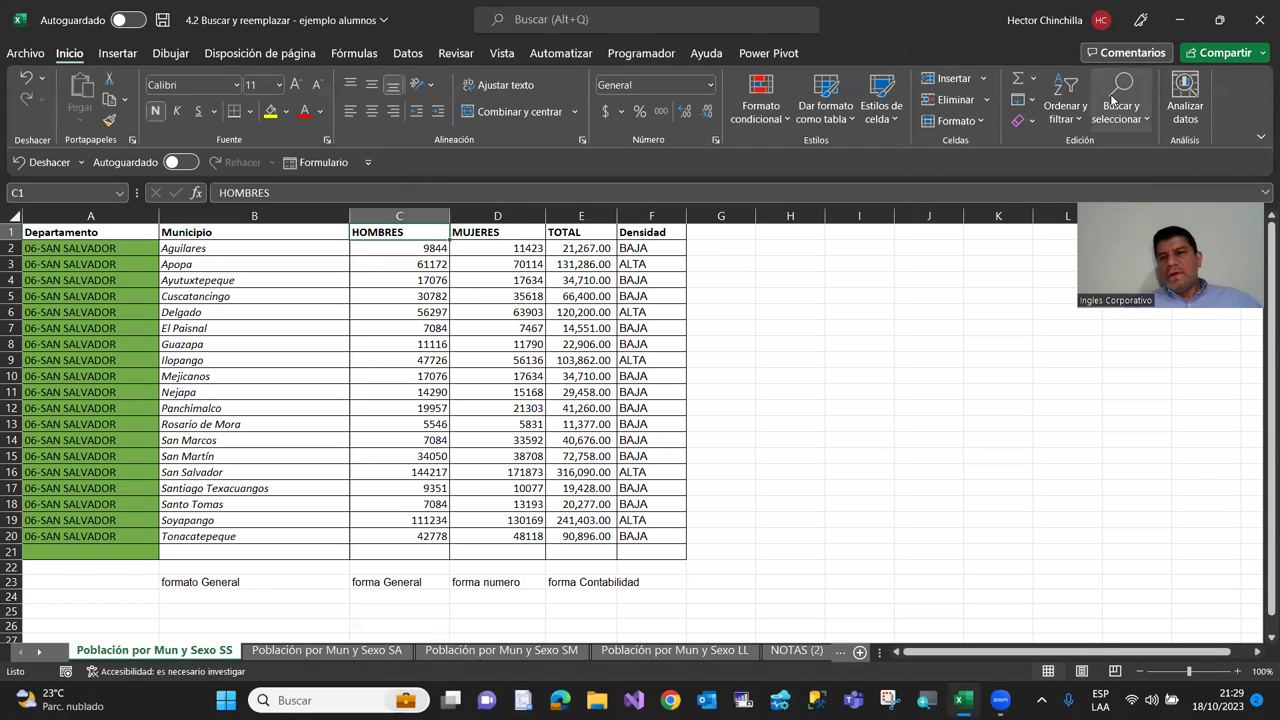
# List all 34,710.00 values with Buscar todos and select both results, $E$4 and $E$10
pyautogui.click(1112, 100)
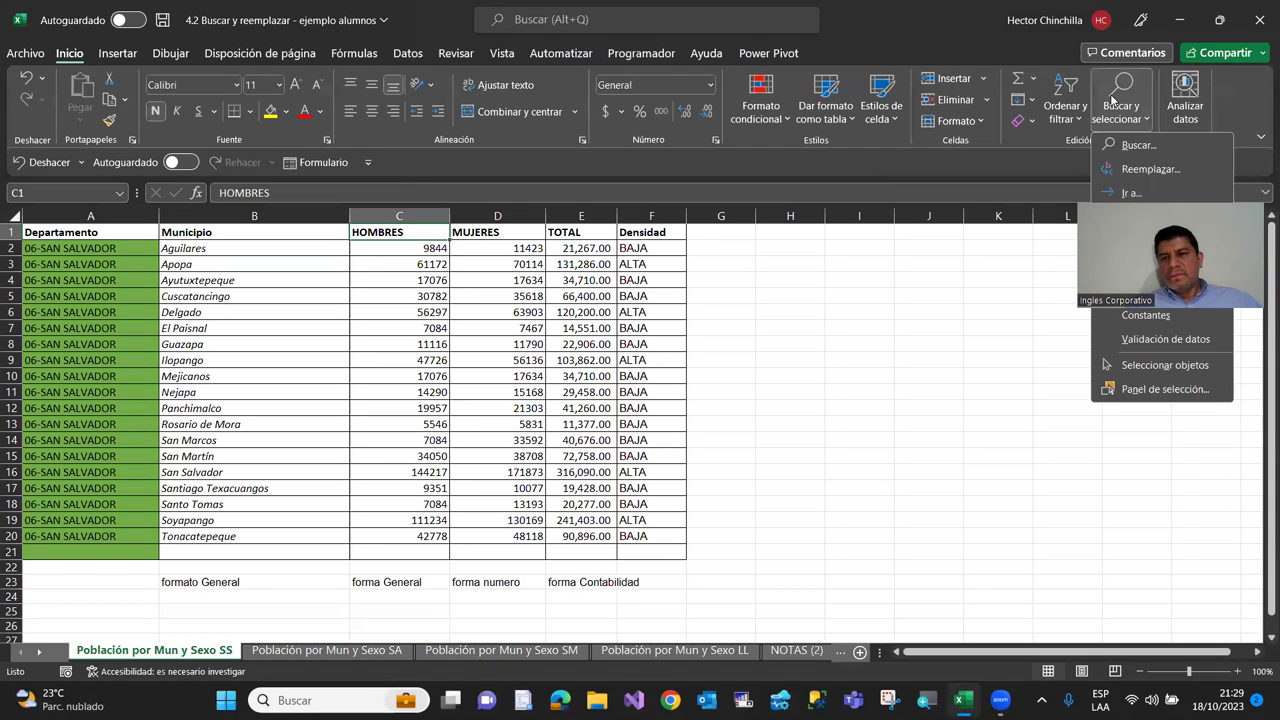
pyautogui.click(1125, 145)
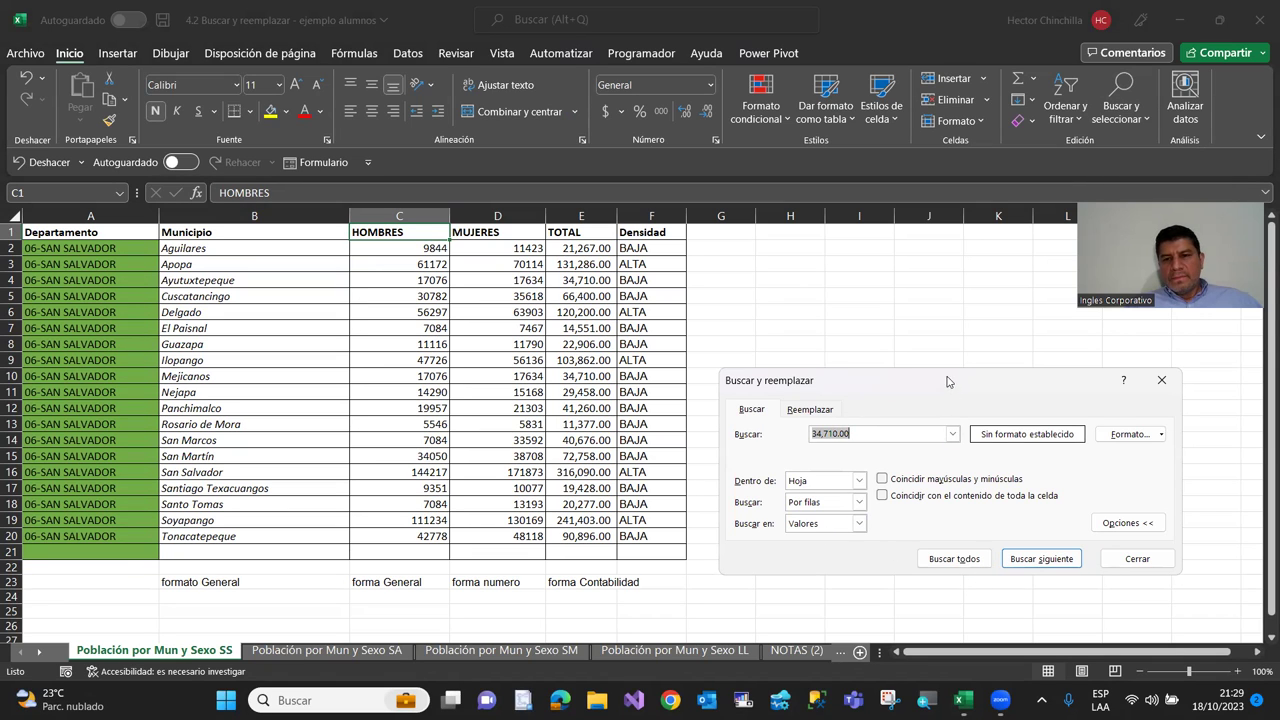
pyautogui.moveTo(948, 380); pyautogui.dragTo(954, 269)
pyautogui.click(956, 448)
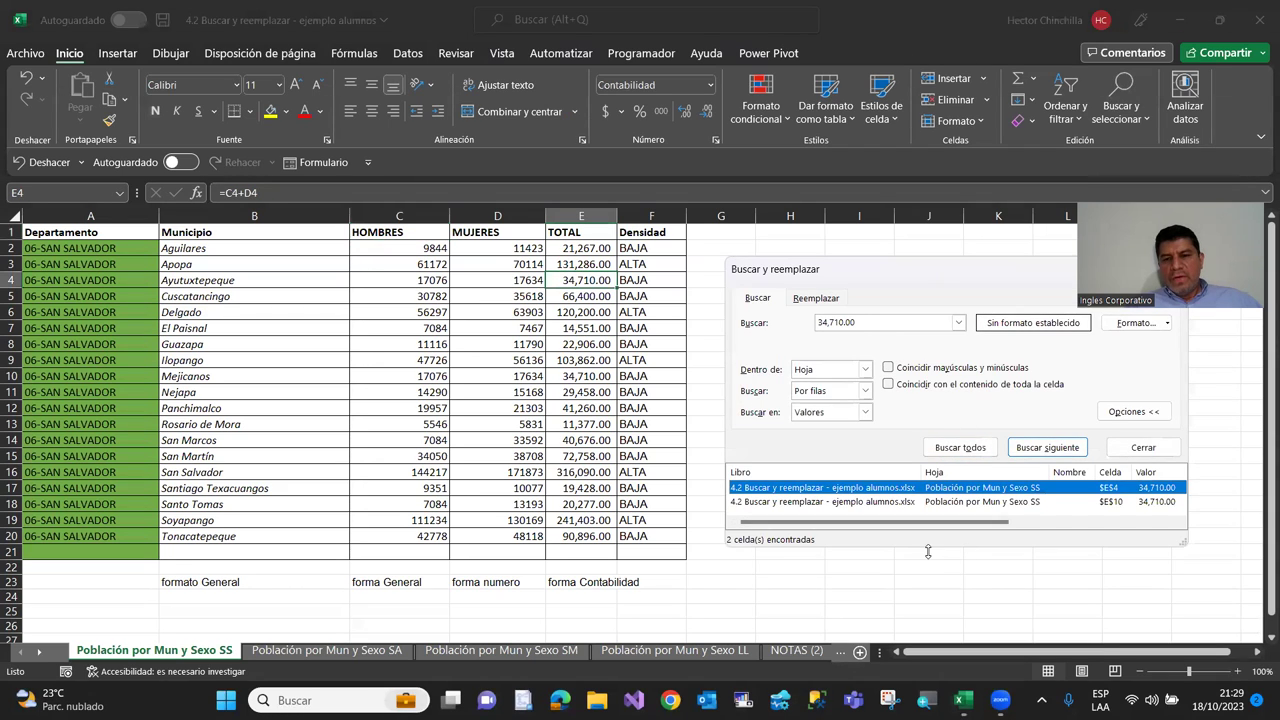
pyautogui.moveTo(929, 595); pyautogui.dragTo(929, 591)
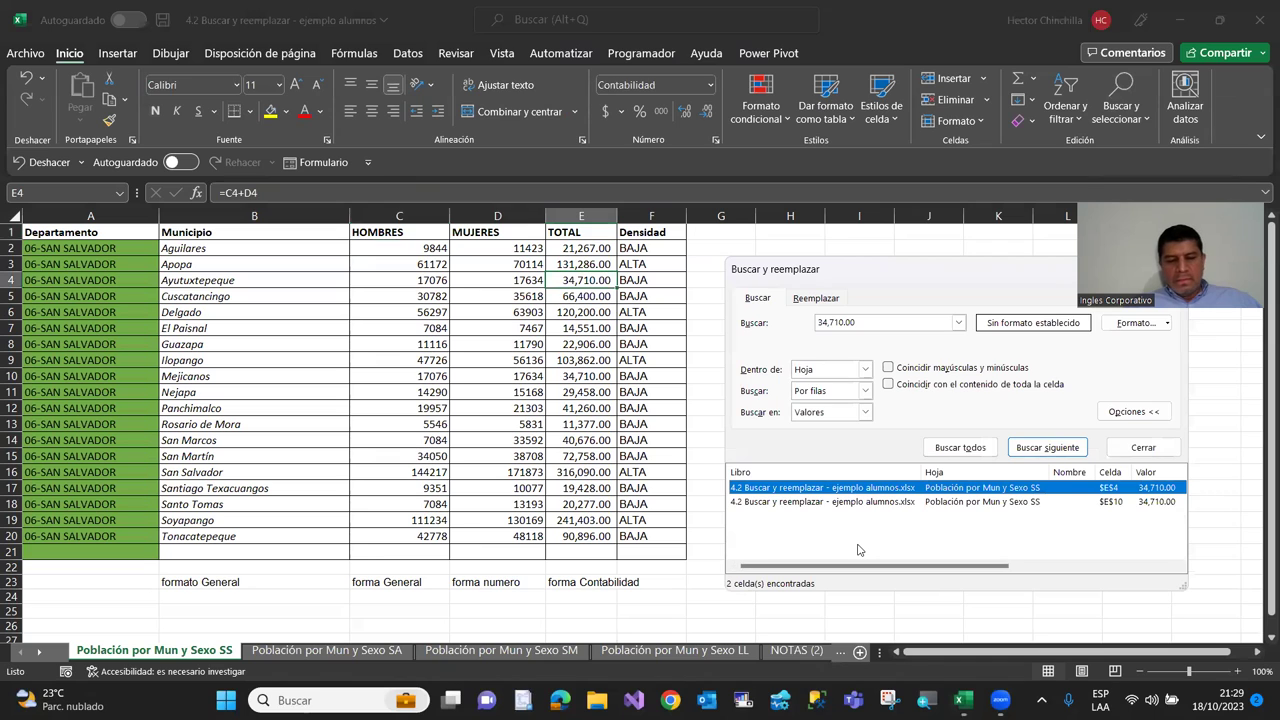
pyautogui.hotkey('shift', 'Down')
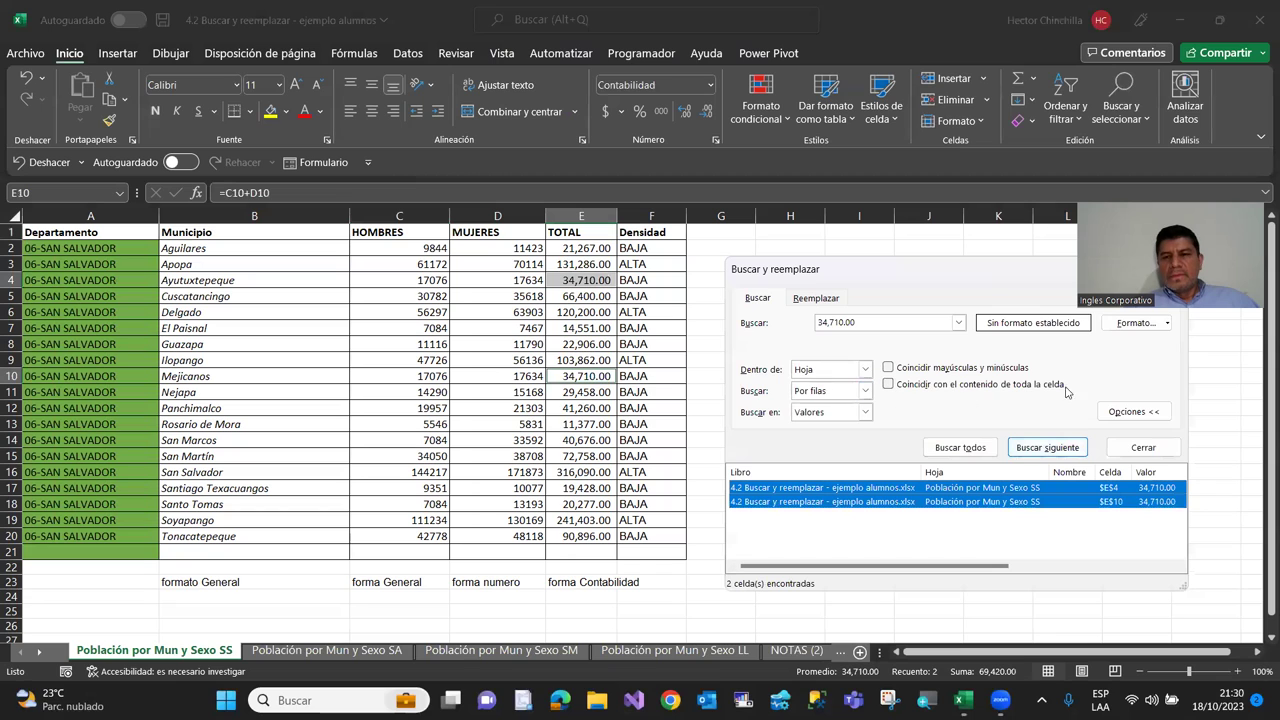
pyautogui.click(1123, 457)
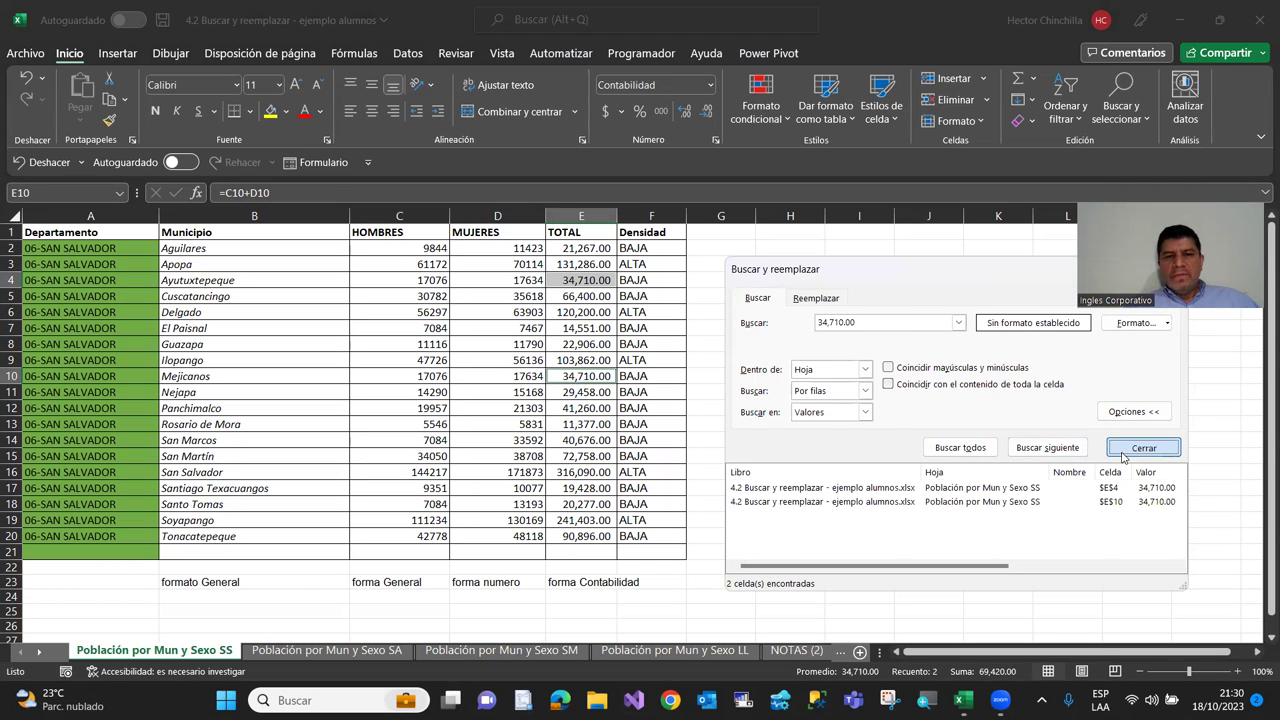
# Starting from HOMBRES cell C2, search the sheet for the value 7084
pyautogui.click(386, 277)
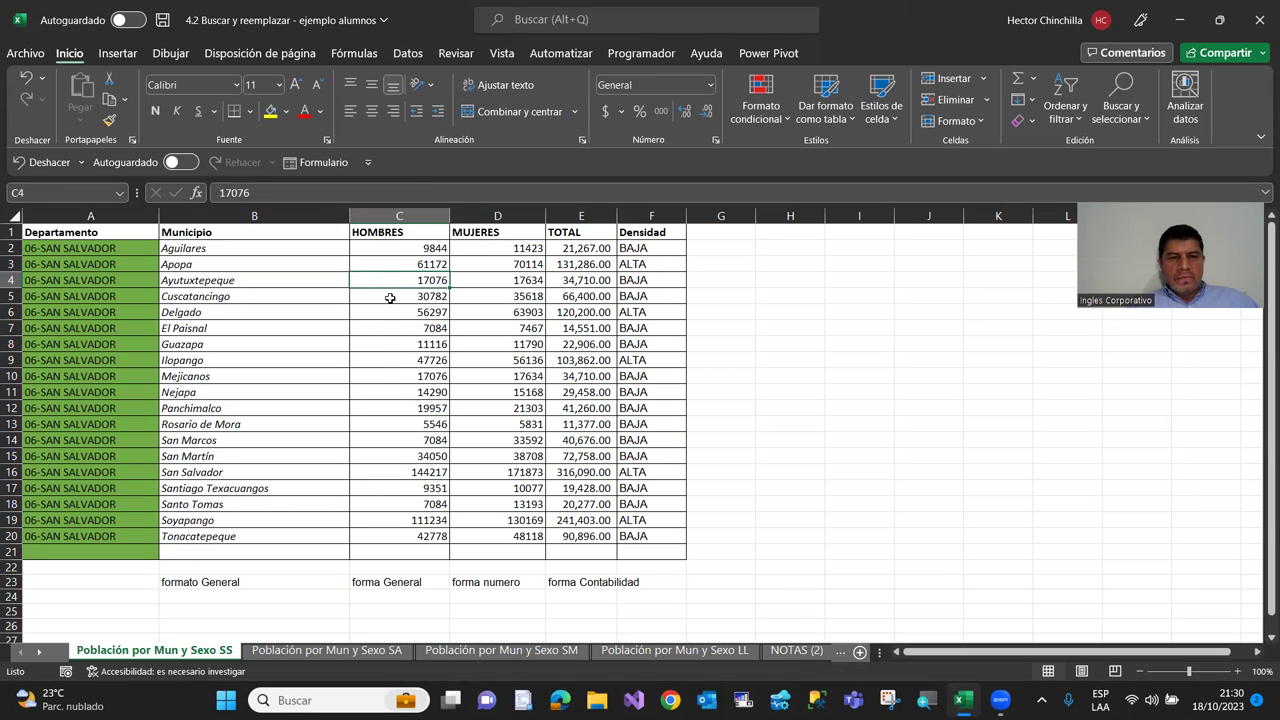
pyautogui.click(386, 247)
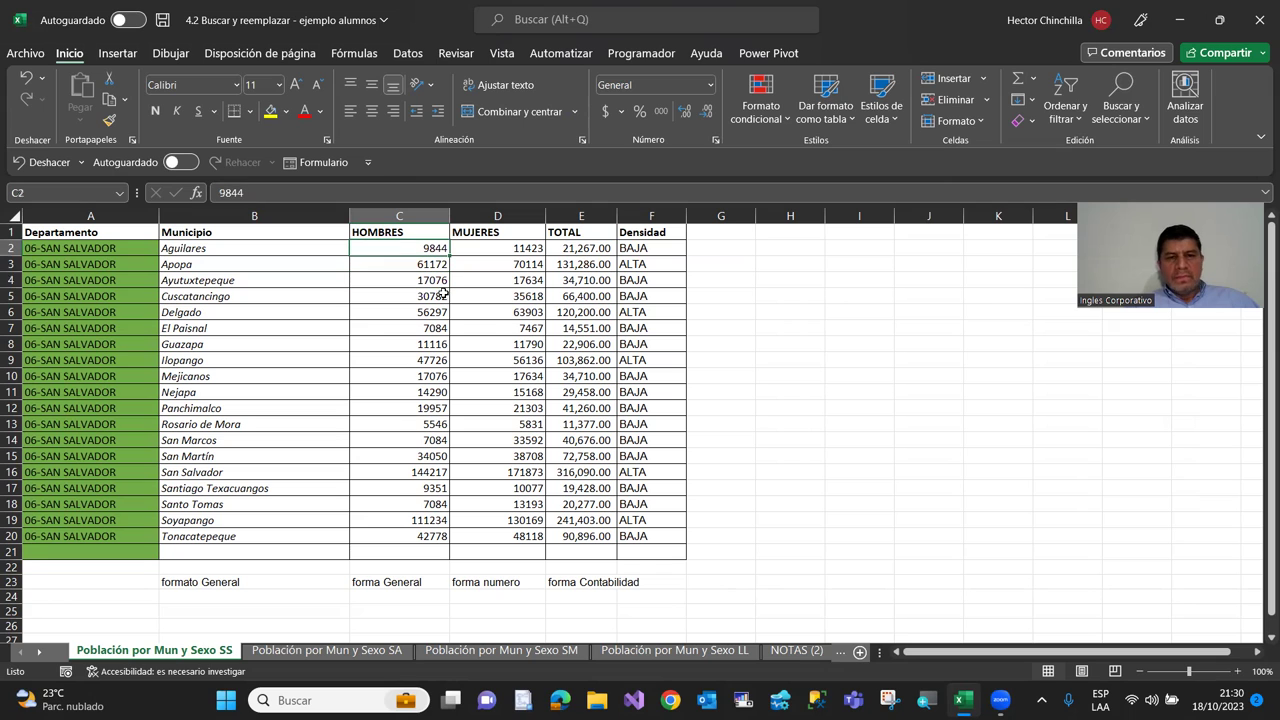
pyautogui.click(1121, 89)
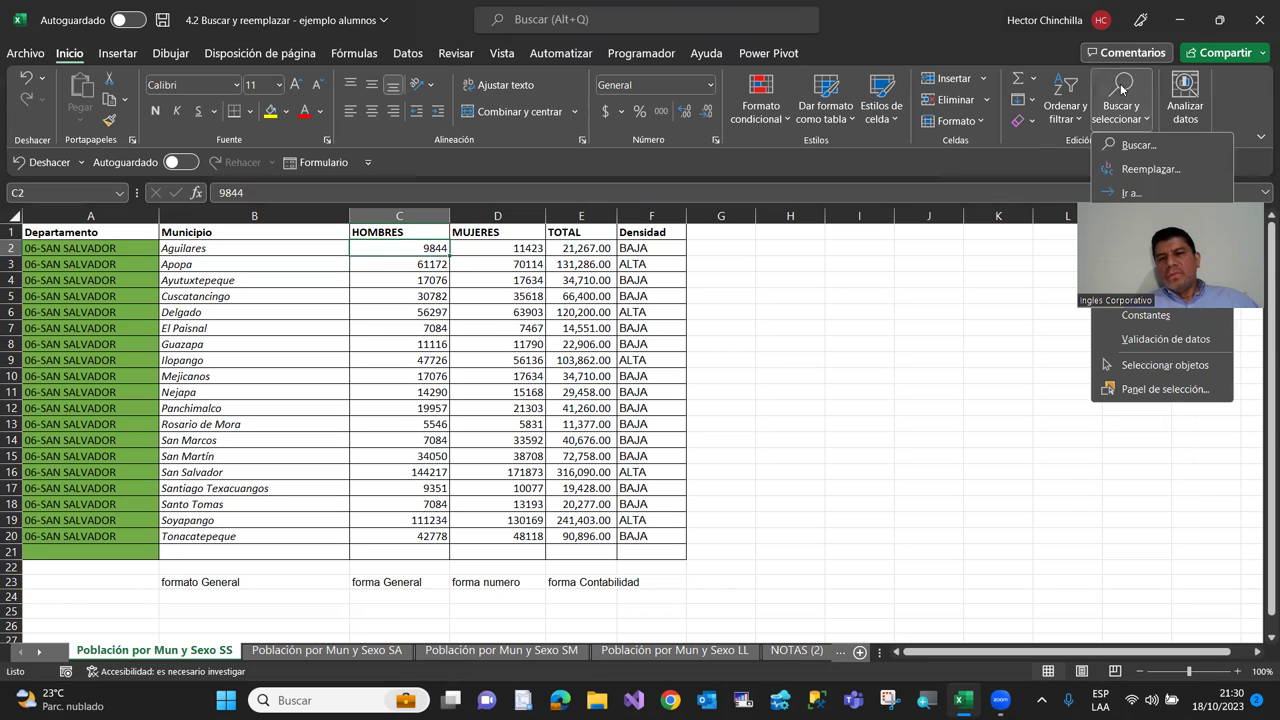
pyautogui.click(1137, 145)
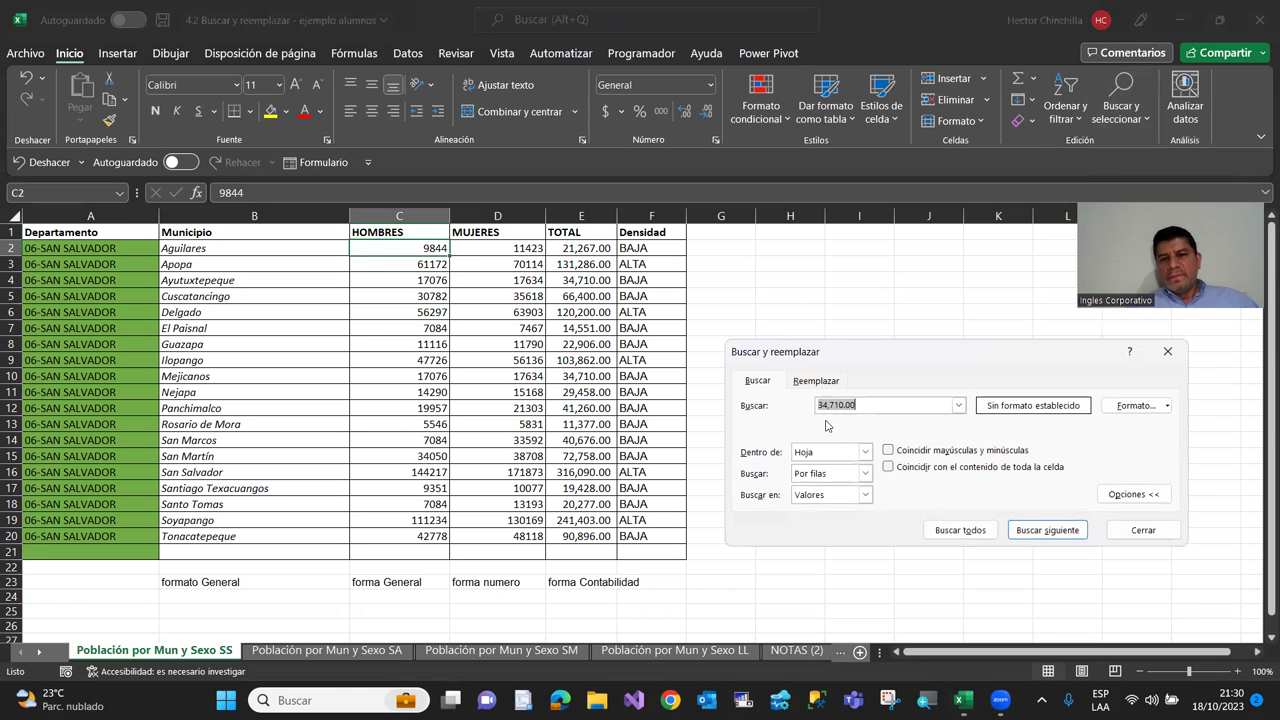
pyautogui.write('7084')
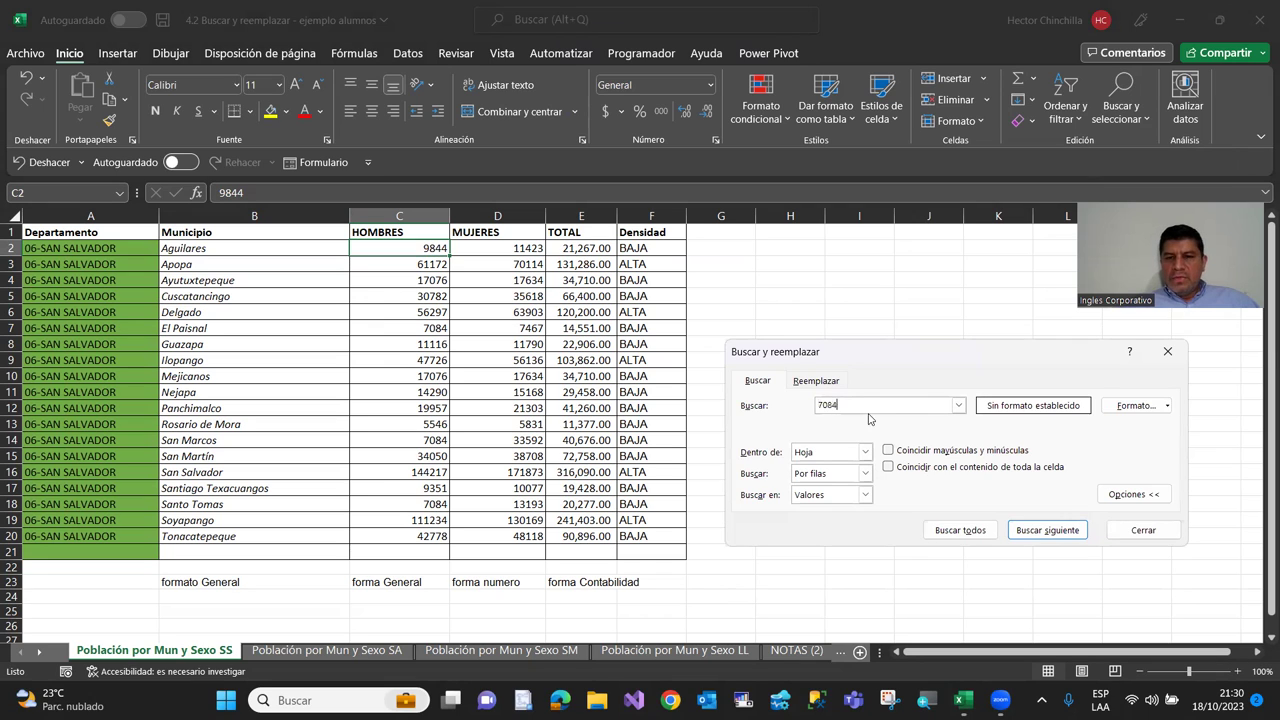
# Cycle through the 7084 matches C7, C18 and C14, then close the search
pyautogui.click(1025, 531)
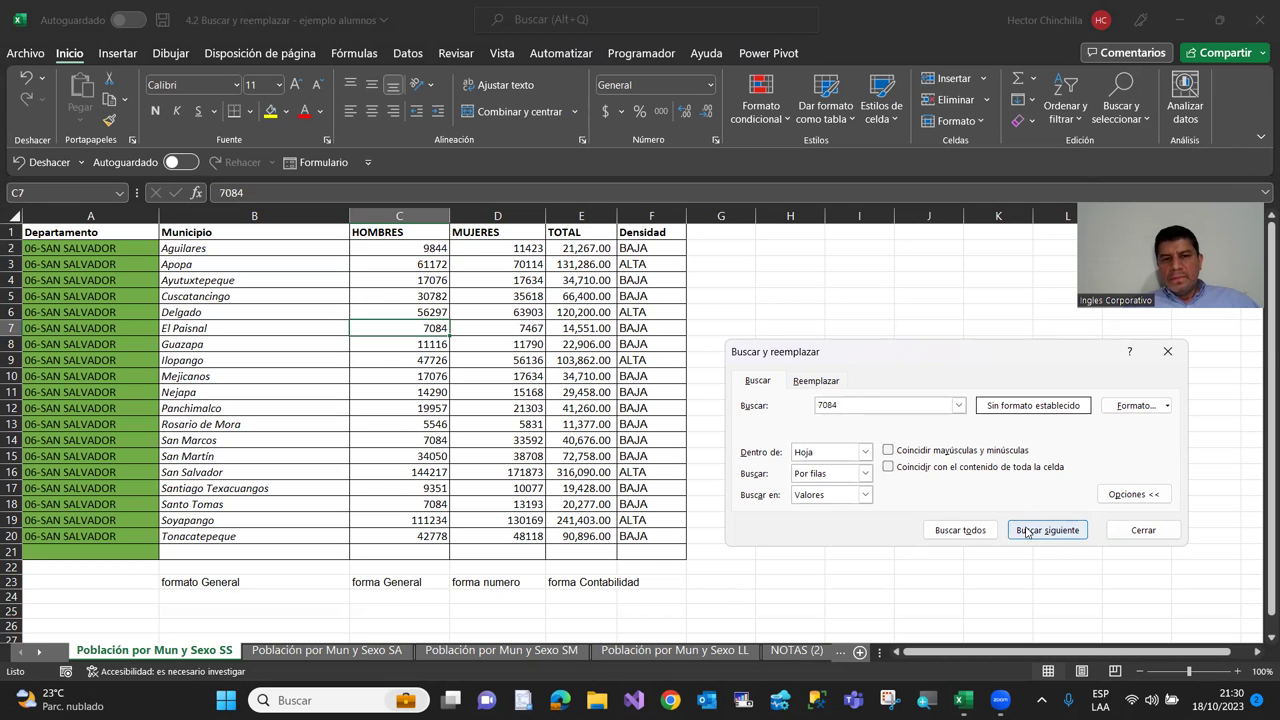
pyautogui.click(1025, 531)
pyautogui.click(1025, 531)
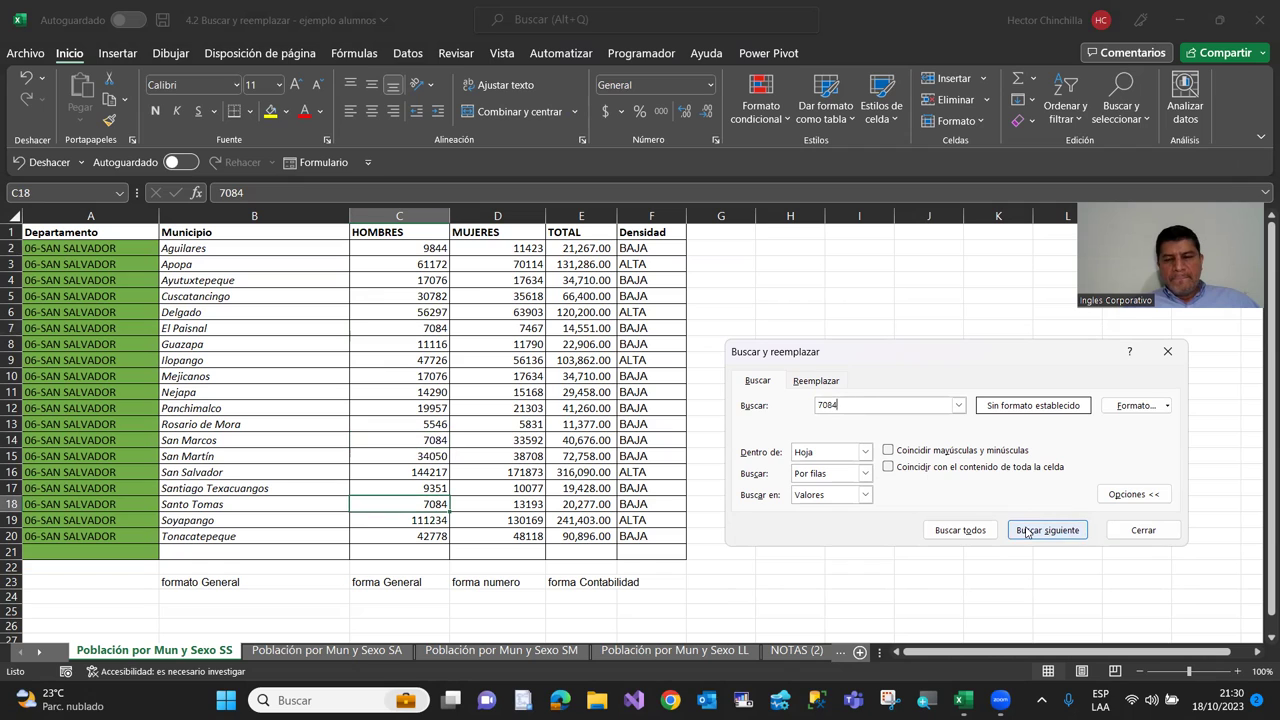
pyautogui.click(1025, 531)
pyautogui.click(1025, 531)
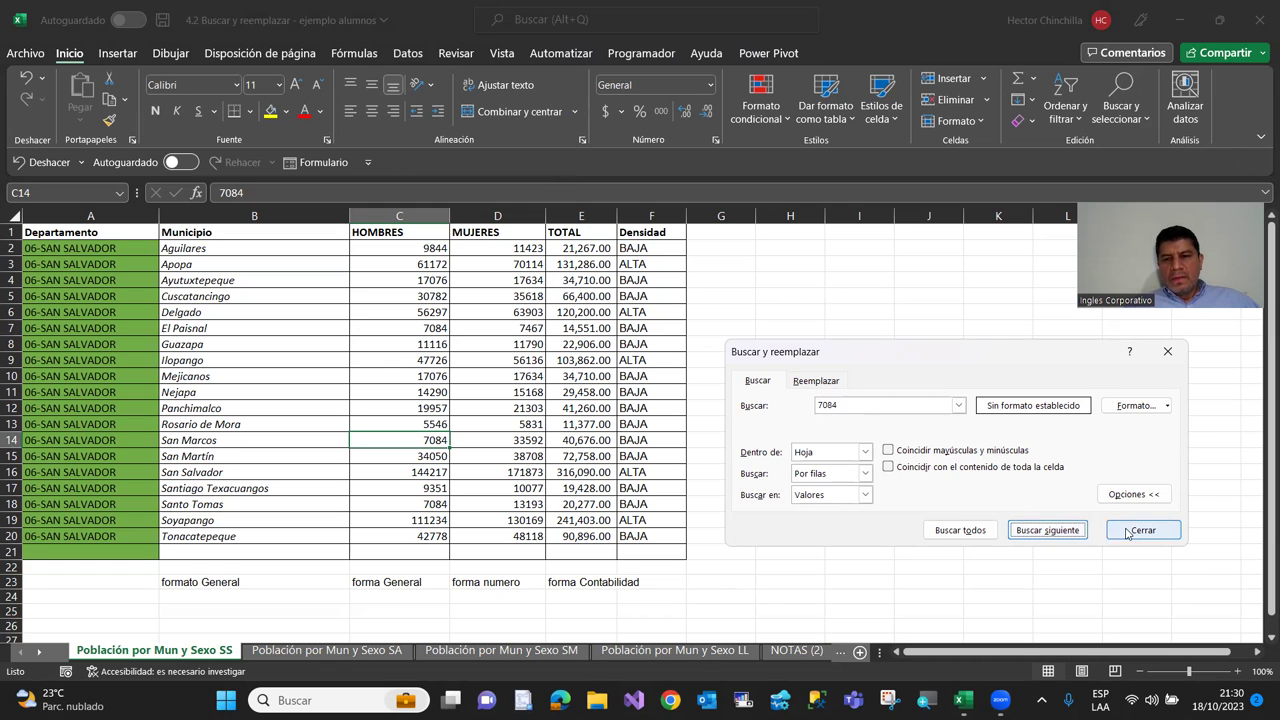
pyautogui.click(1128, 533)
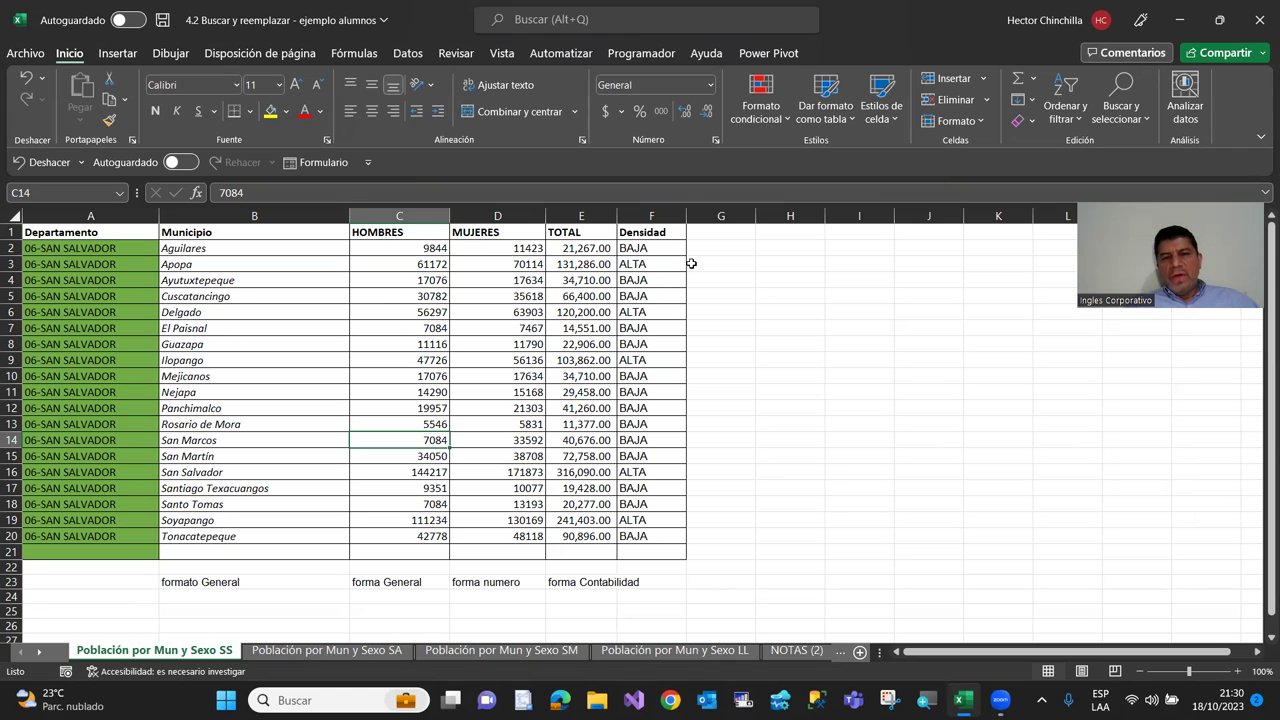
# Reveal F2's Densidad formula =SI(E2>100000;'AL'&'TA';'BAJA'), then reselect F2
pyautogui.click(625, 232)
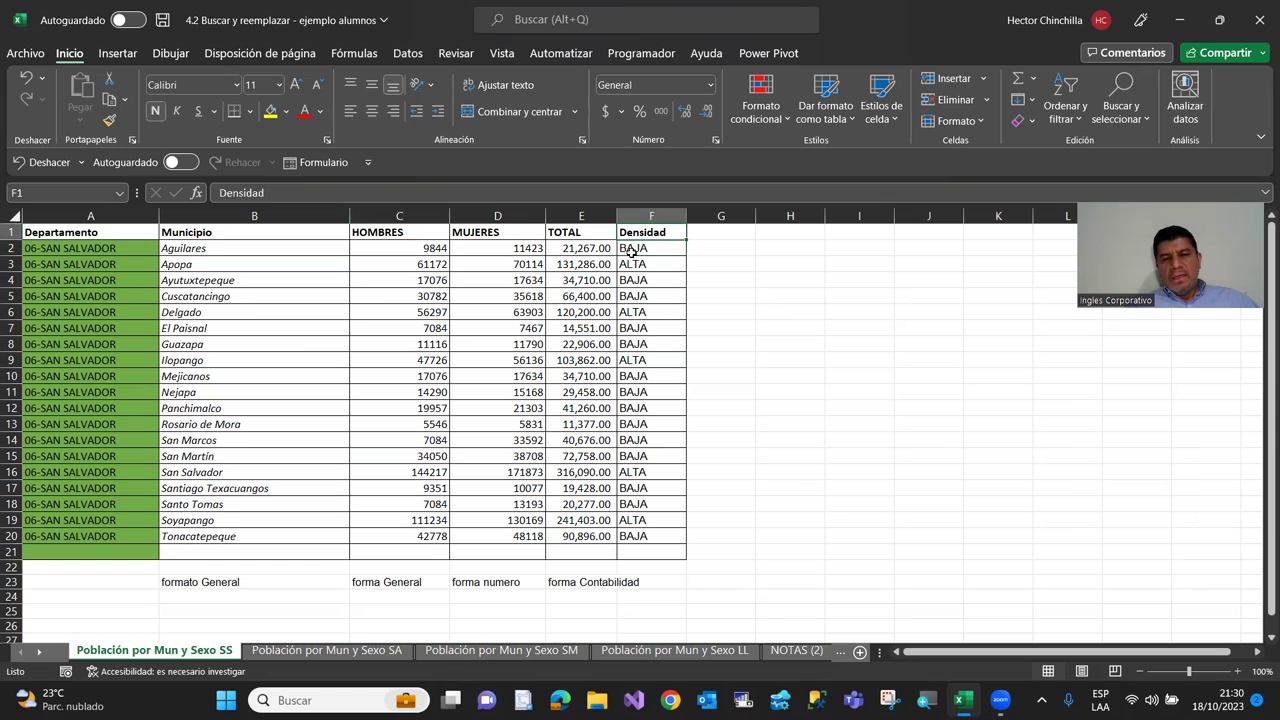
pyautogui.click(631, 252)
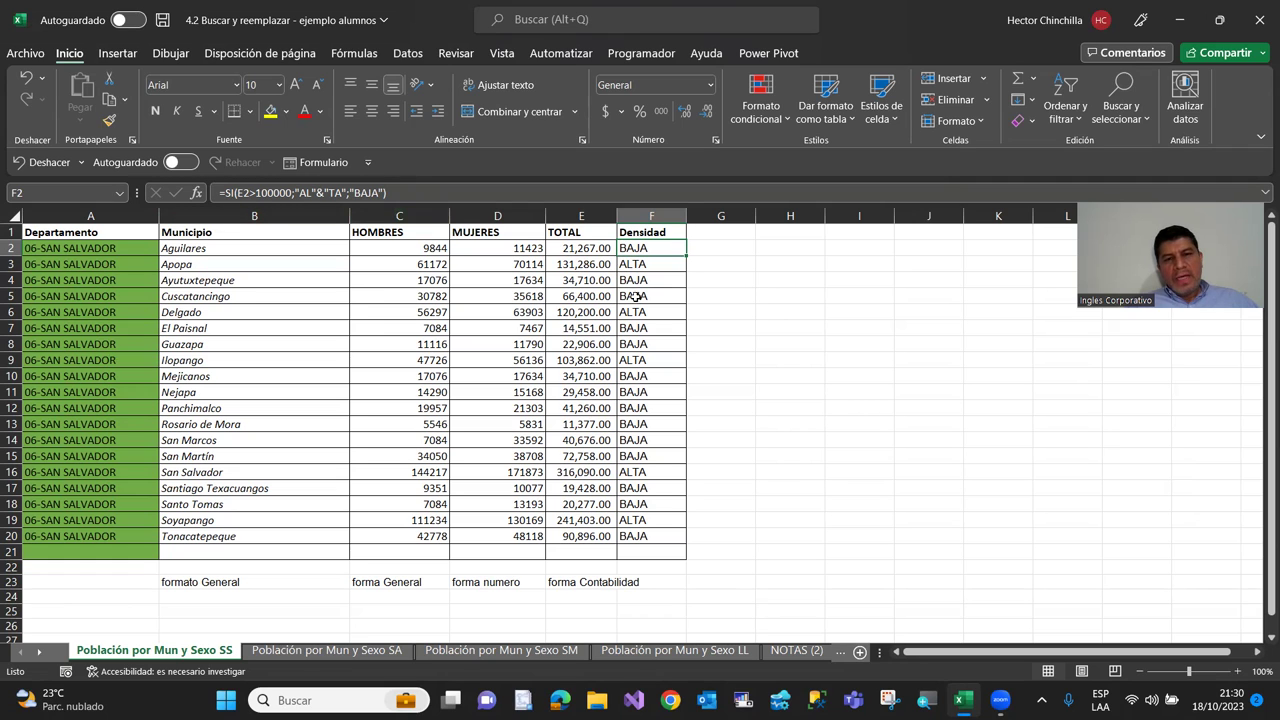
pyautogui.press('F2')
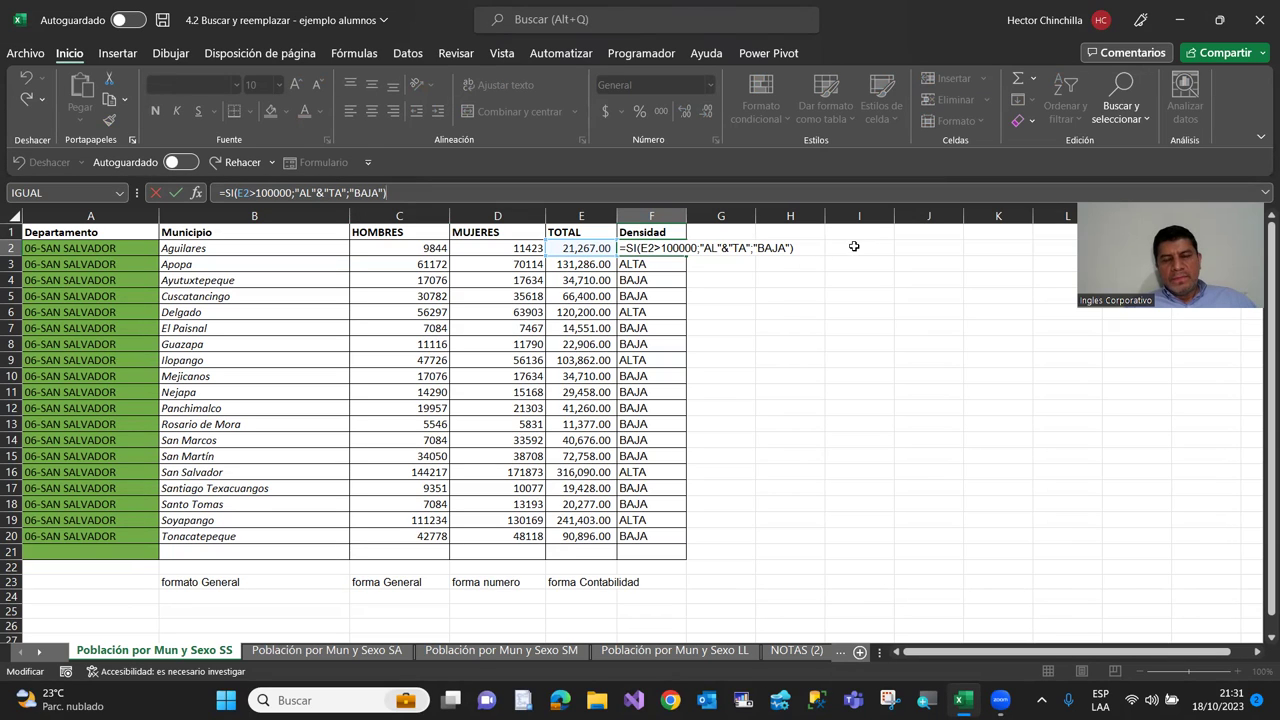
pyautogui.click(854, 246)
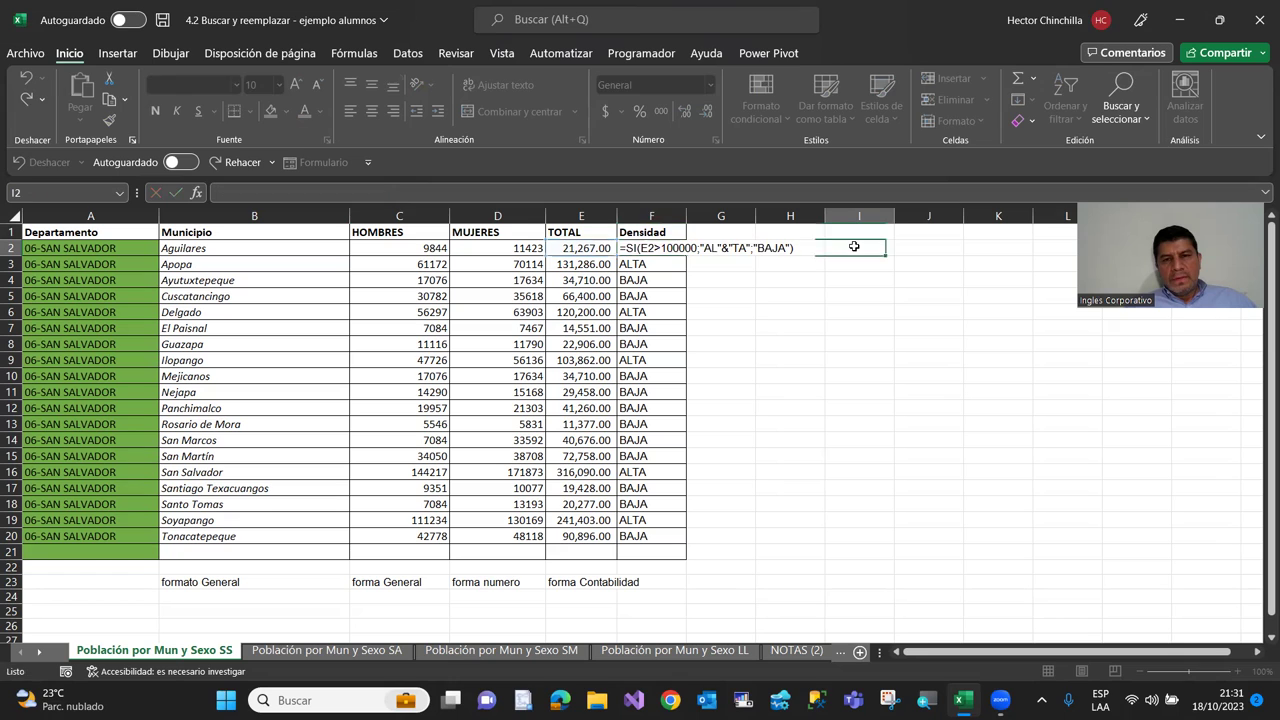
pyautogui.click(651, 263)
pyautogui.click(650, 248)
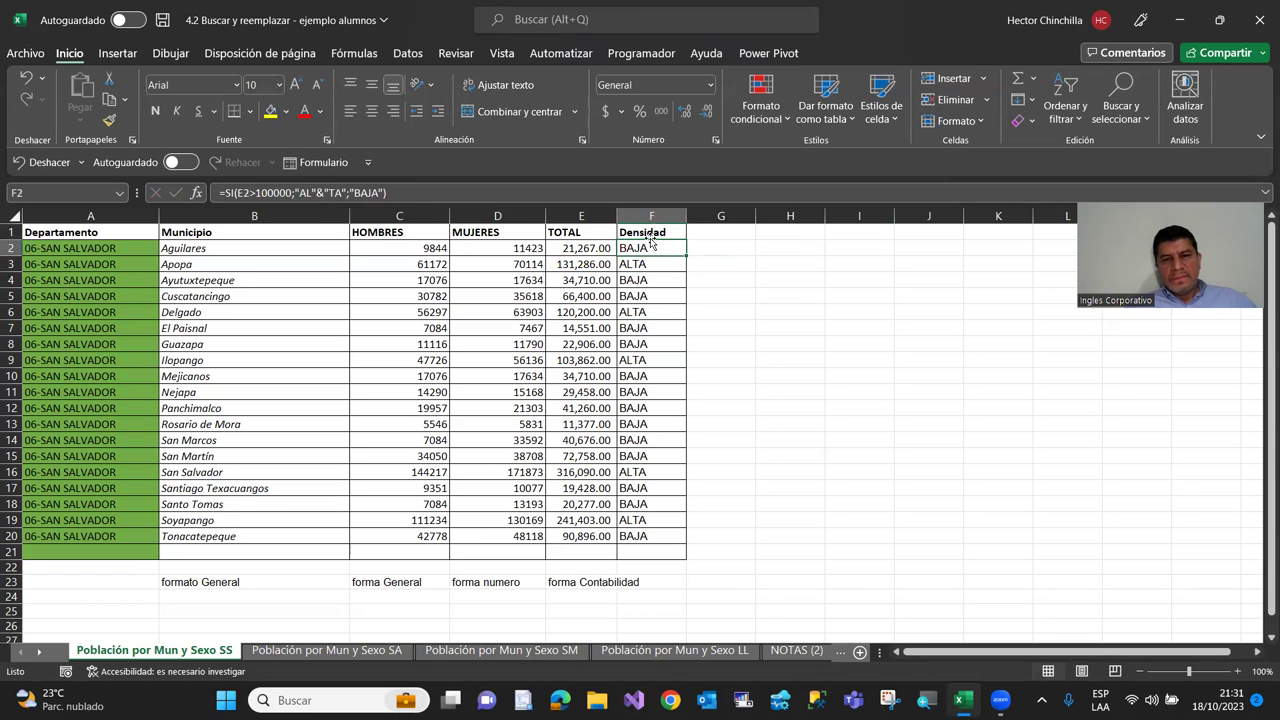
# Search within formulas for ALTA, get the not-found message, and move it aside
pyautogui.click(1137, 99)
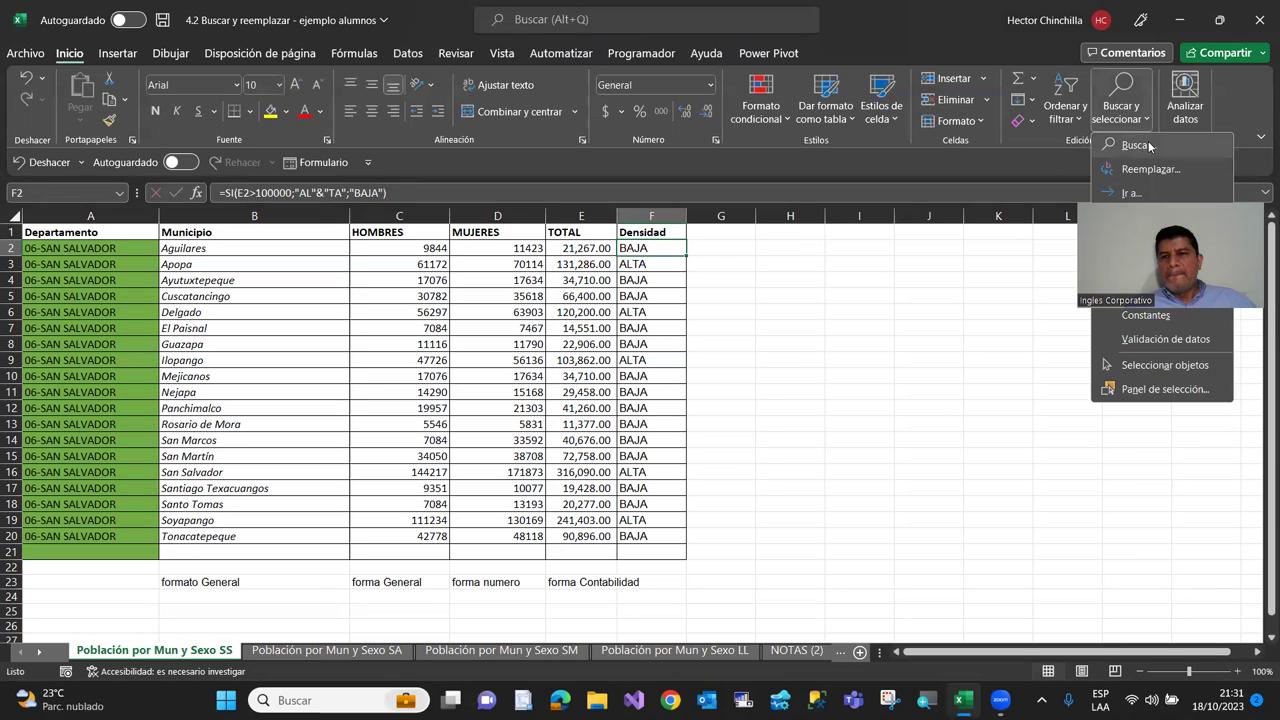
pyautogui.click(1150, 150)
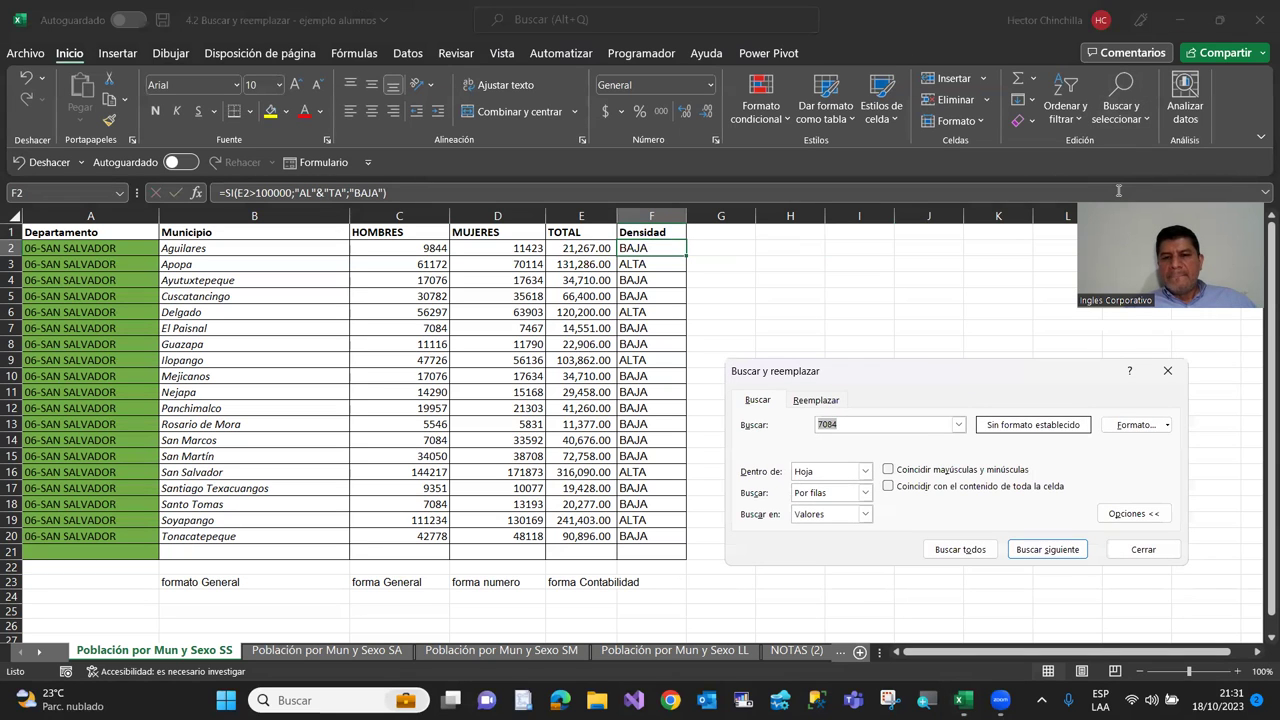
pyautogui.click(866, 515)
pyautogui.click(866, 515)
pyautogui.click(835, 523)
pyautogui.write('ALTA')
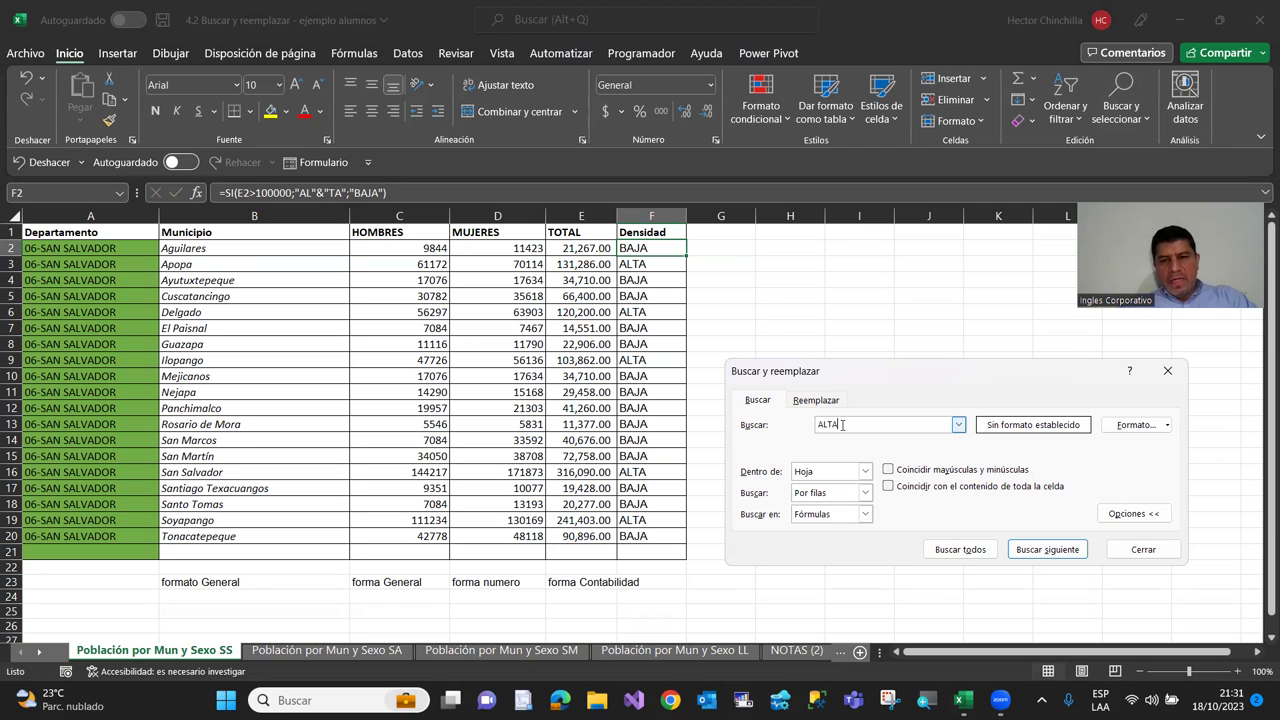
pyautogui.click(1018, 553)
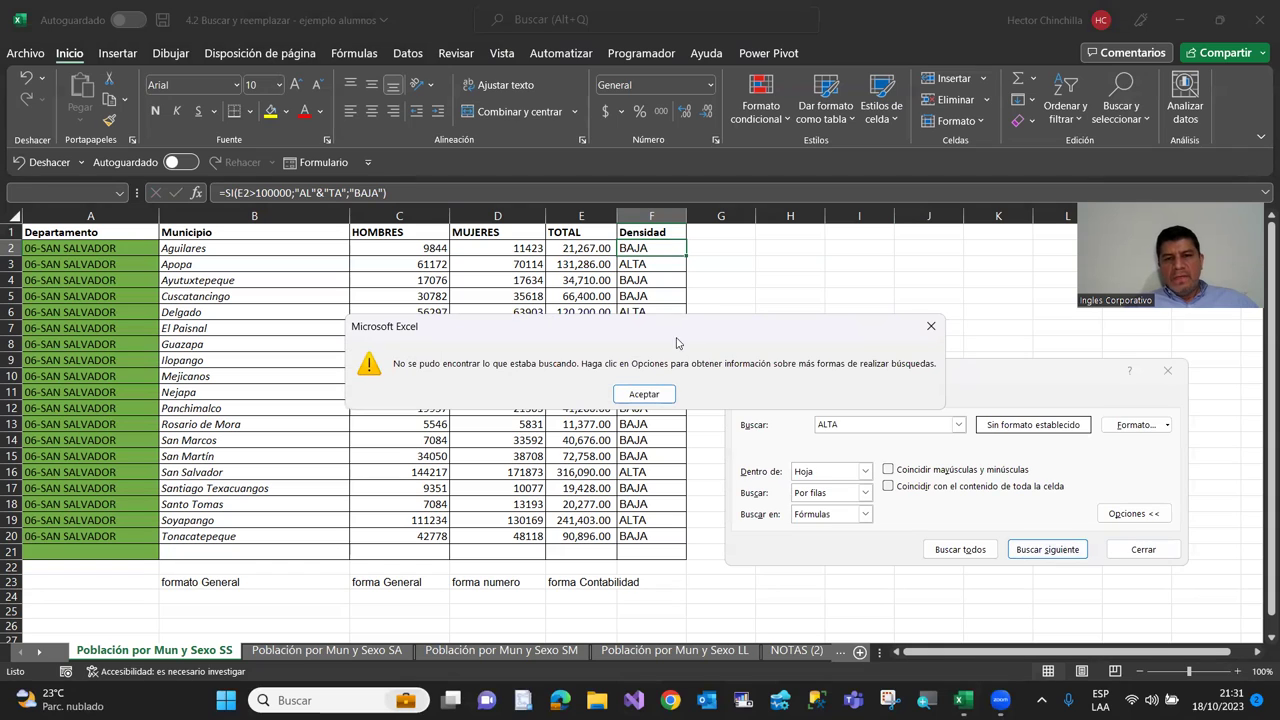
pyautogui.moveTo(657, 324); pyautogui.dragTo(488, 240)
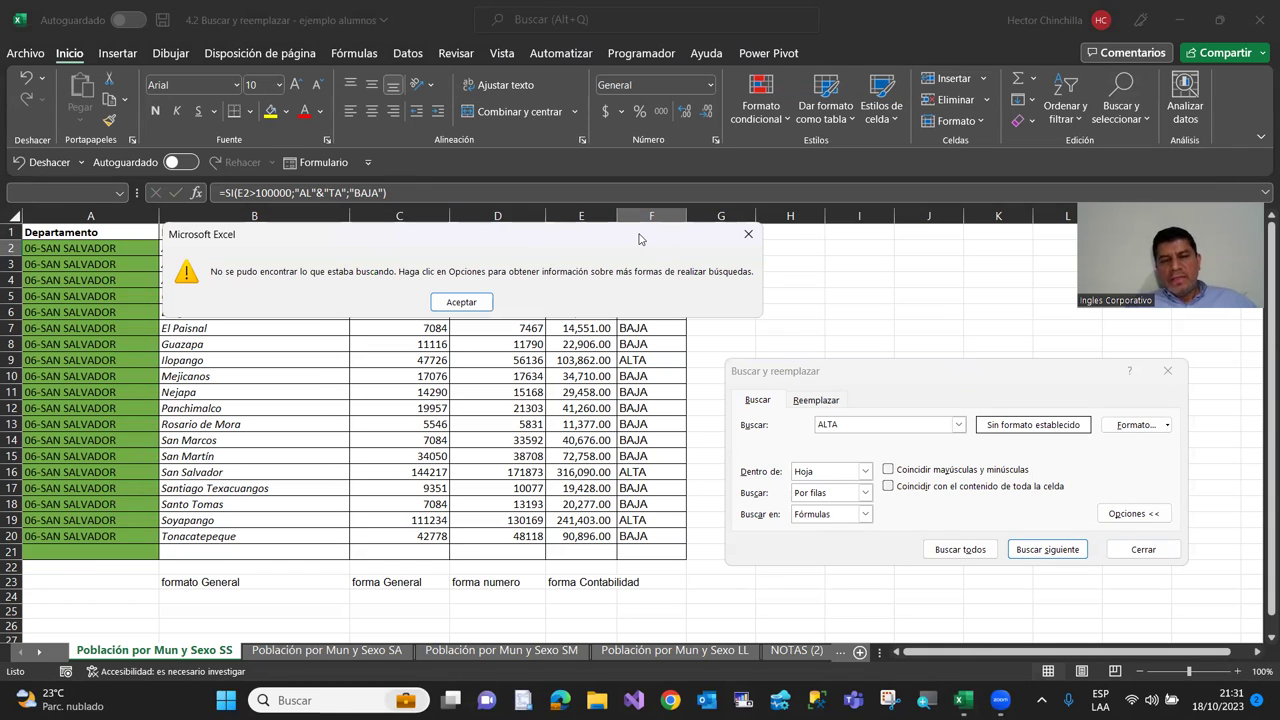
pyautogui.moveTo(640, 238); pyautogui.dragTo(569, 337)
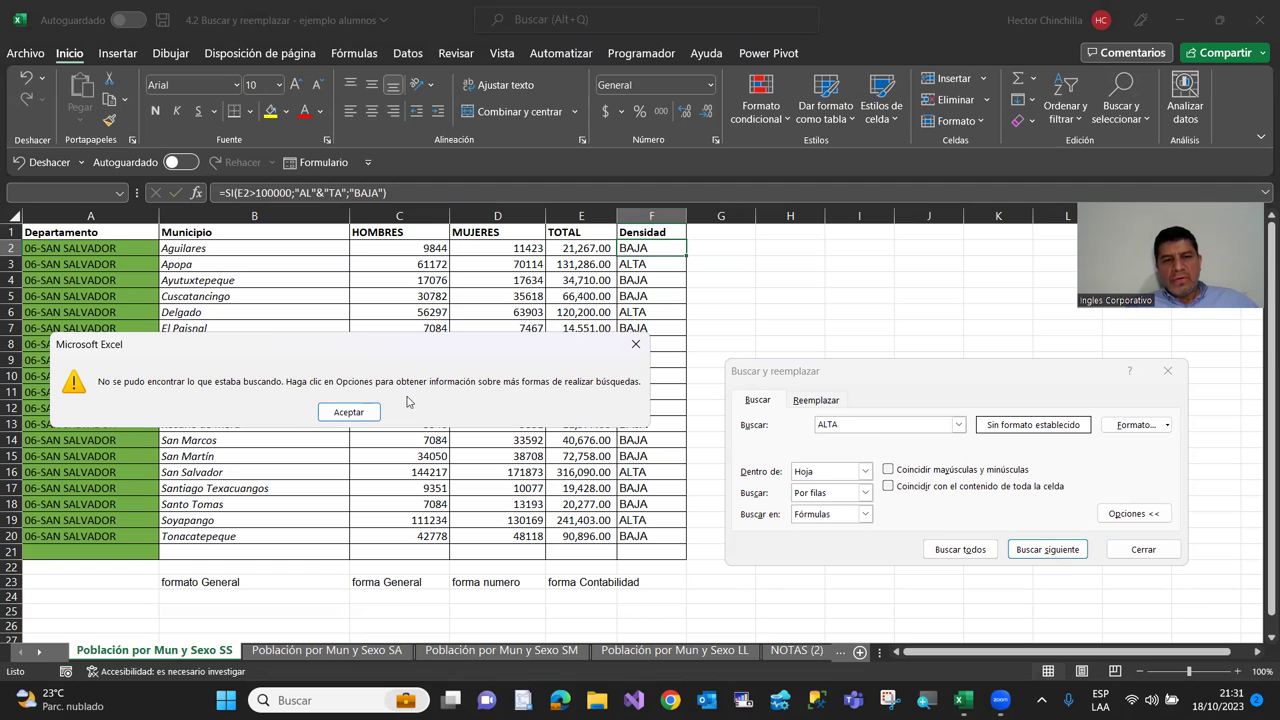
# Dismiss the not-found message and find ALTA again, searching values instead
pyautogui.click(356, 412)
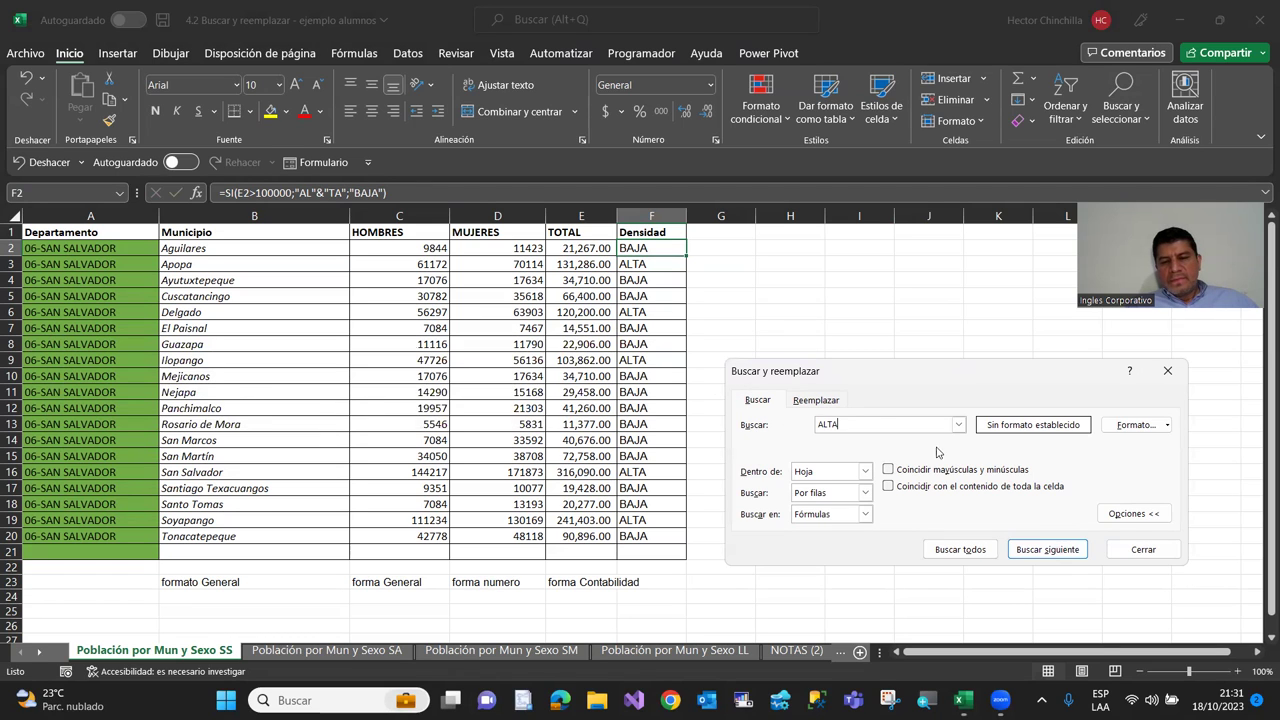
pyautogui.click(864, 514)
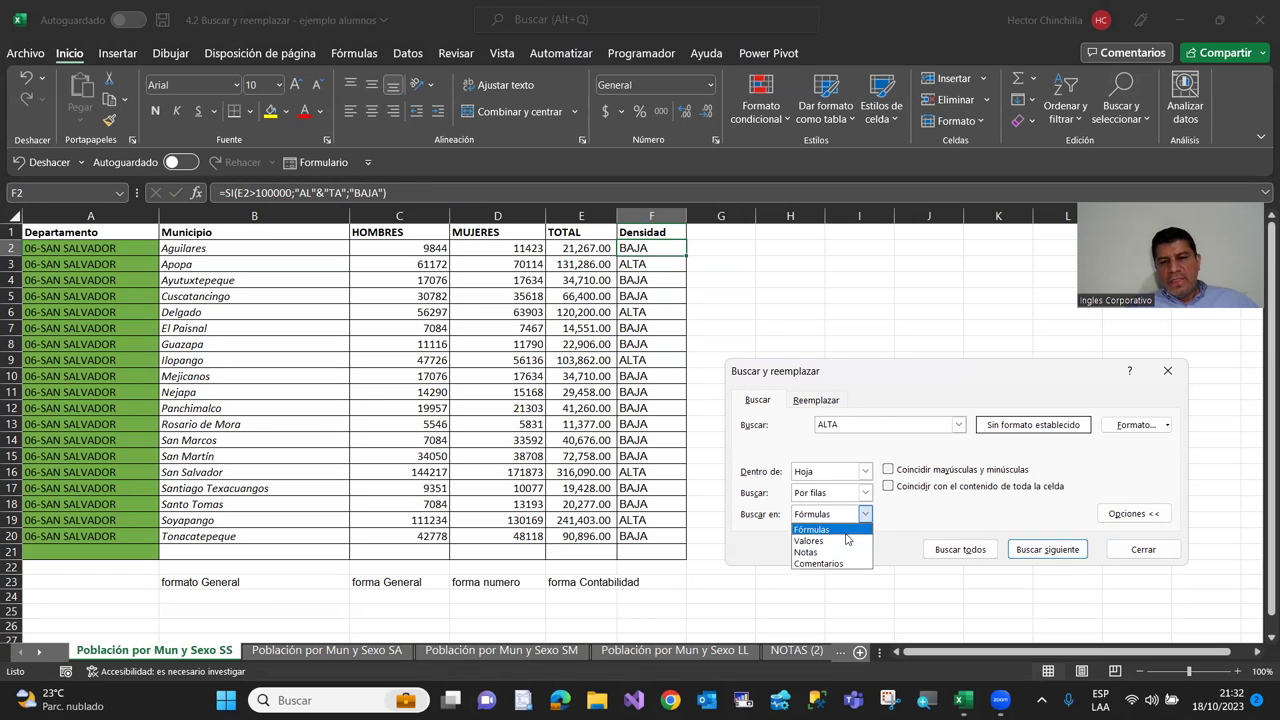
pyautogui.click(846, 541)
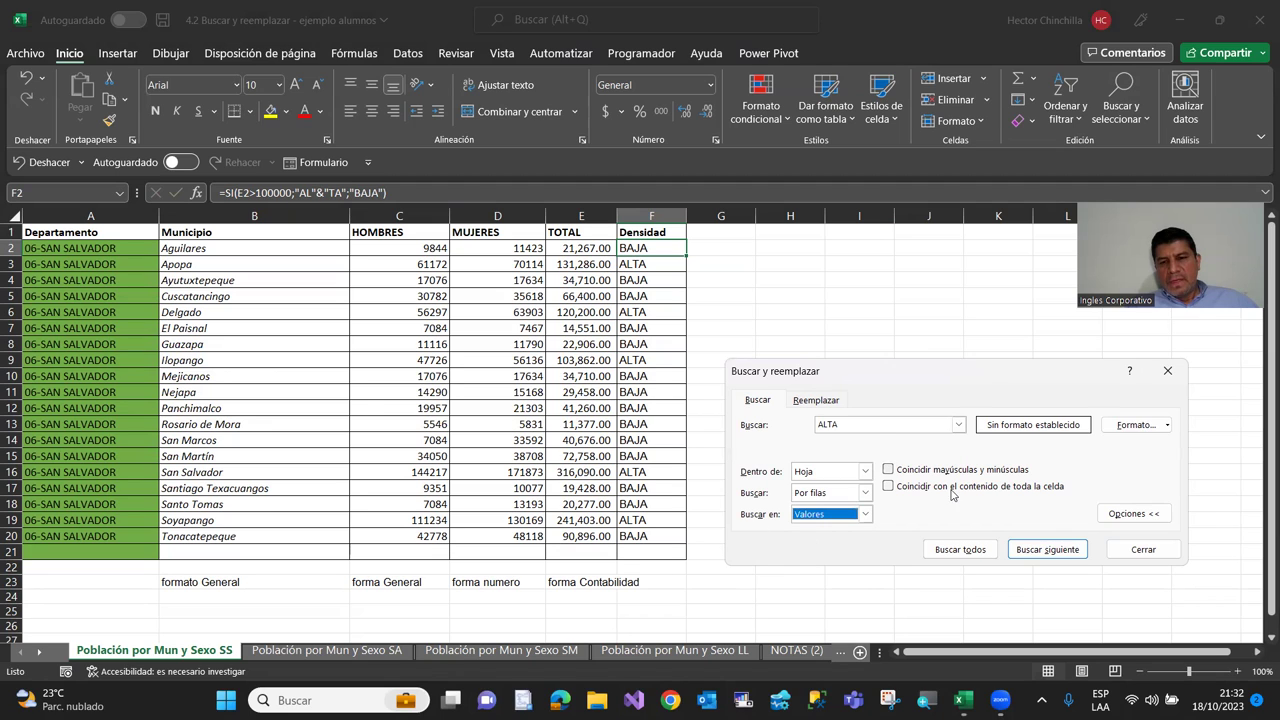
pyautogui.click(1021, 550)
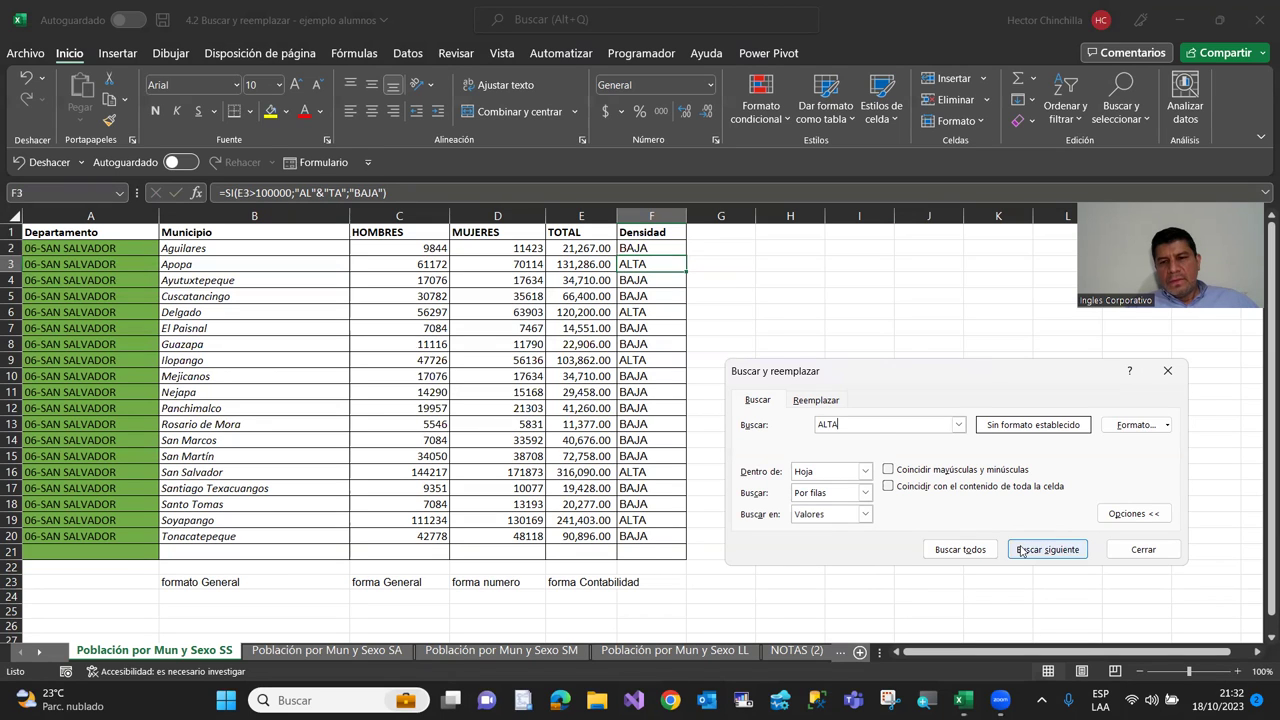
pyautogui.click(1021, 550)
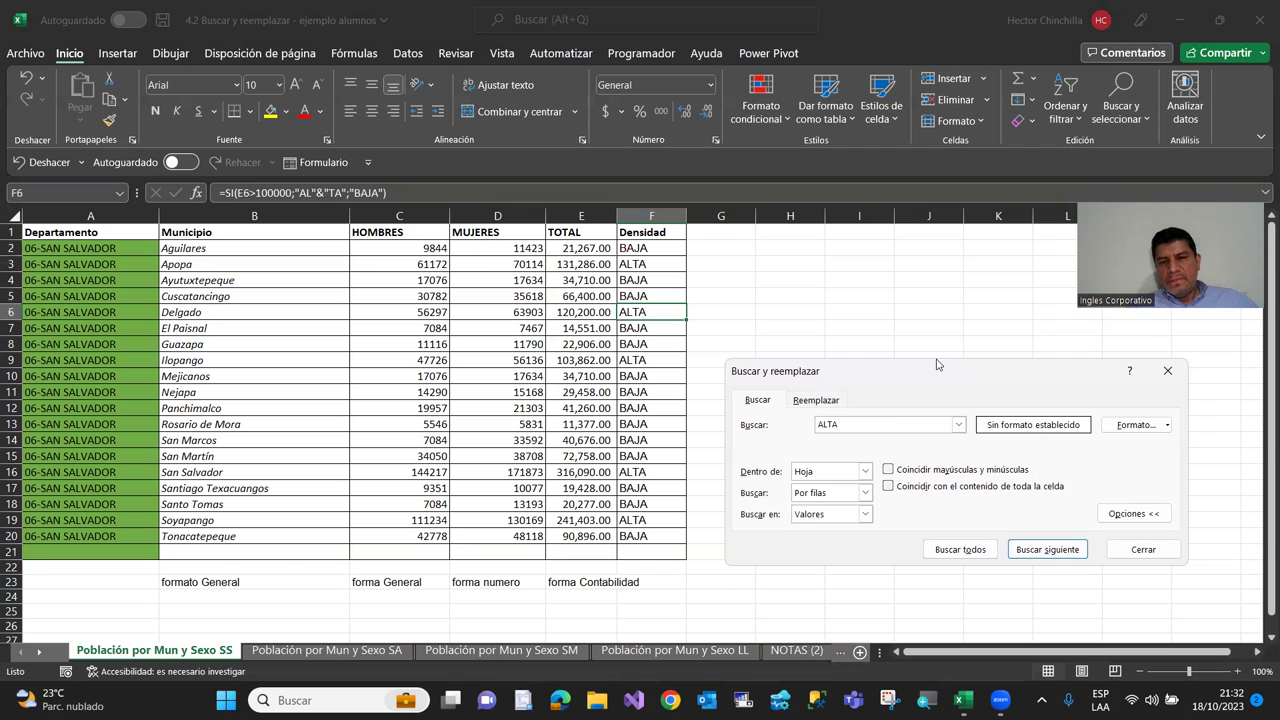
# List and select all five ALTA cells (F3, F6, F9, F16, F19), then close the results
pyautogui.moveTo(937, 364); pyautogui.dragTo(898, 191)
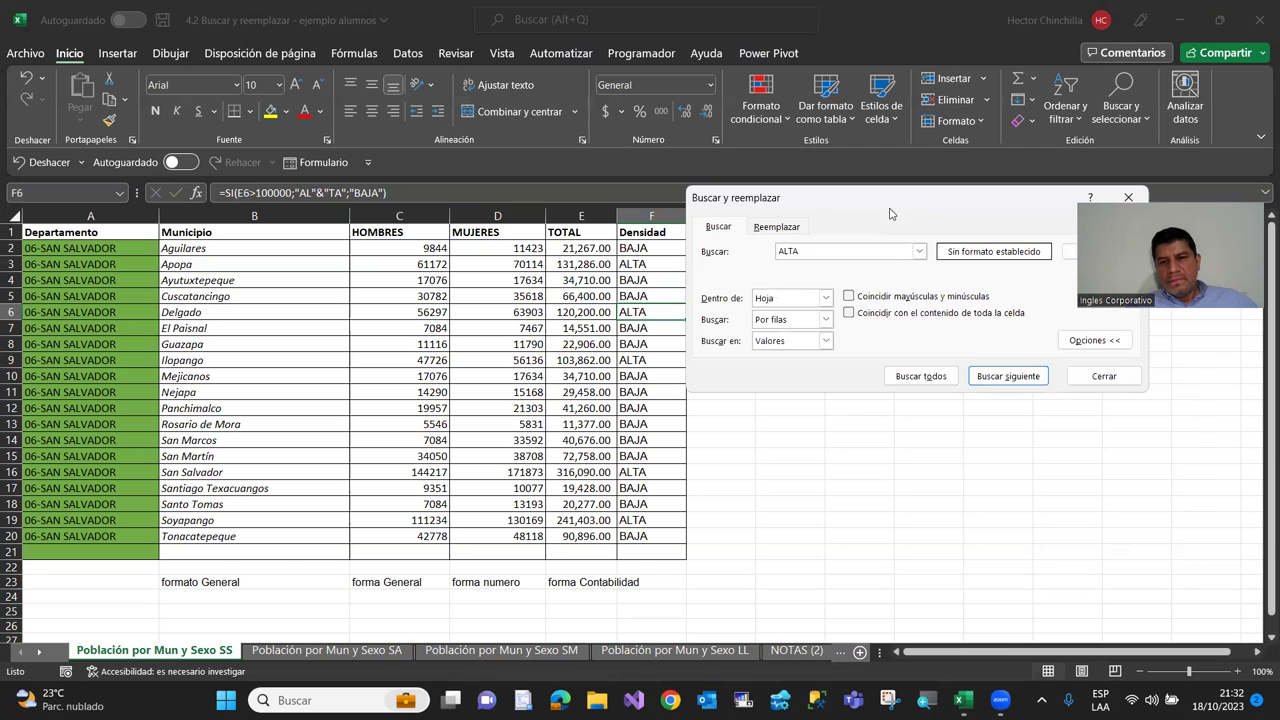
pyautogui.click(906, 377)
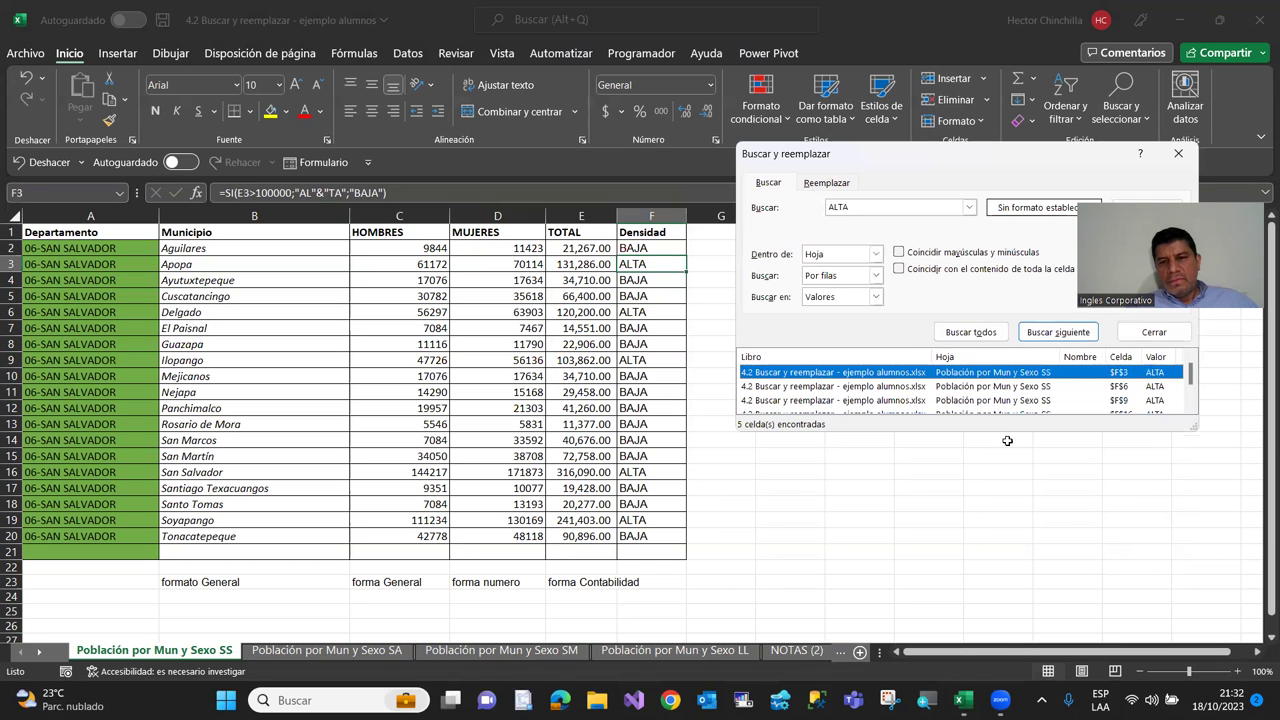
pyautogui.moveTo(1005, 432); pyautogui.dragTo(982, 594)
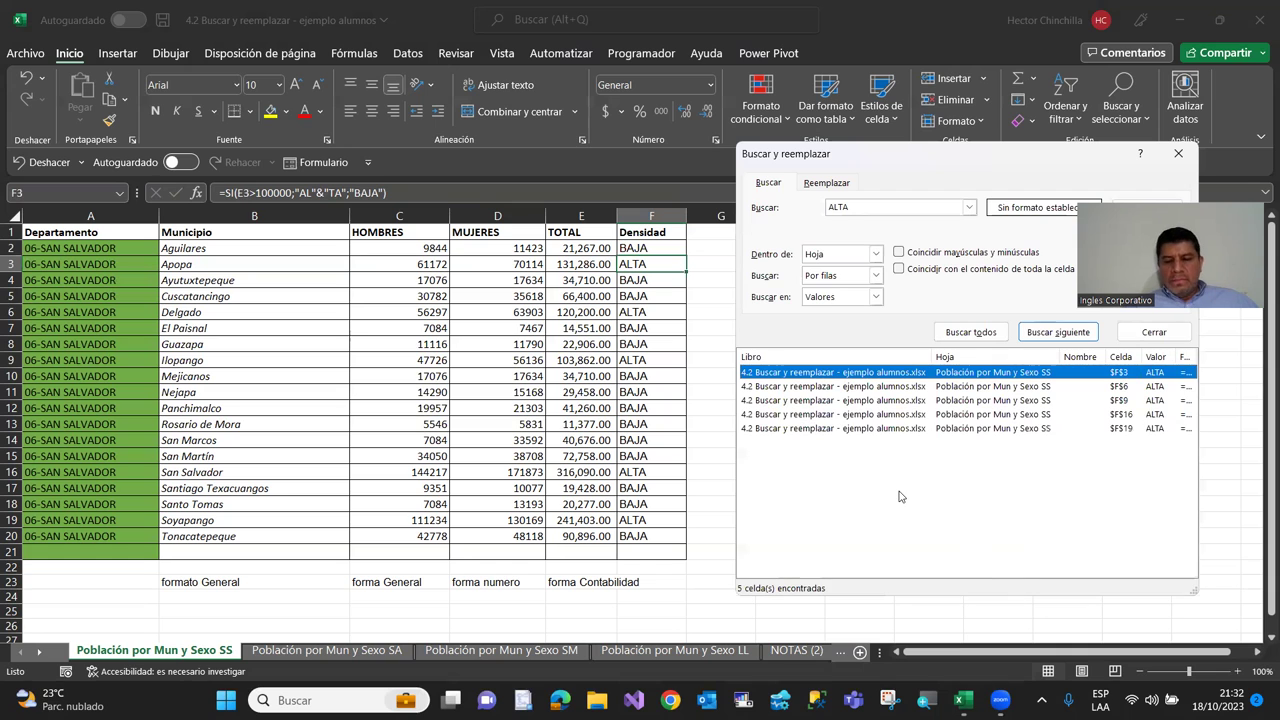
pyautogui.hotkey('ctrl', 'a')
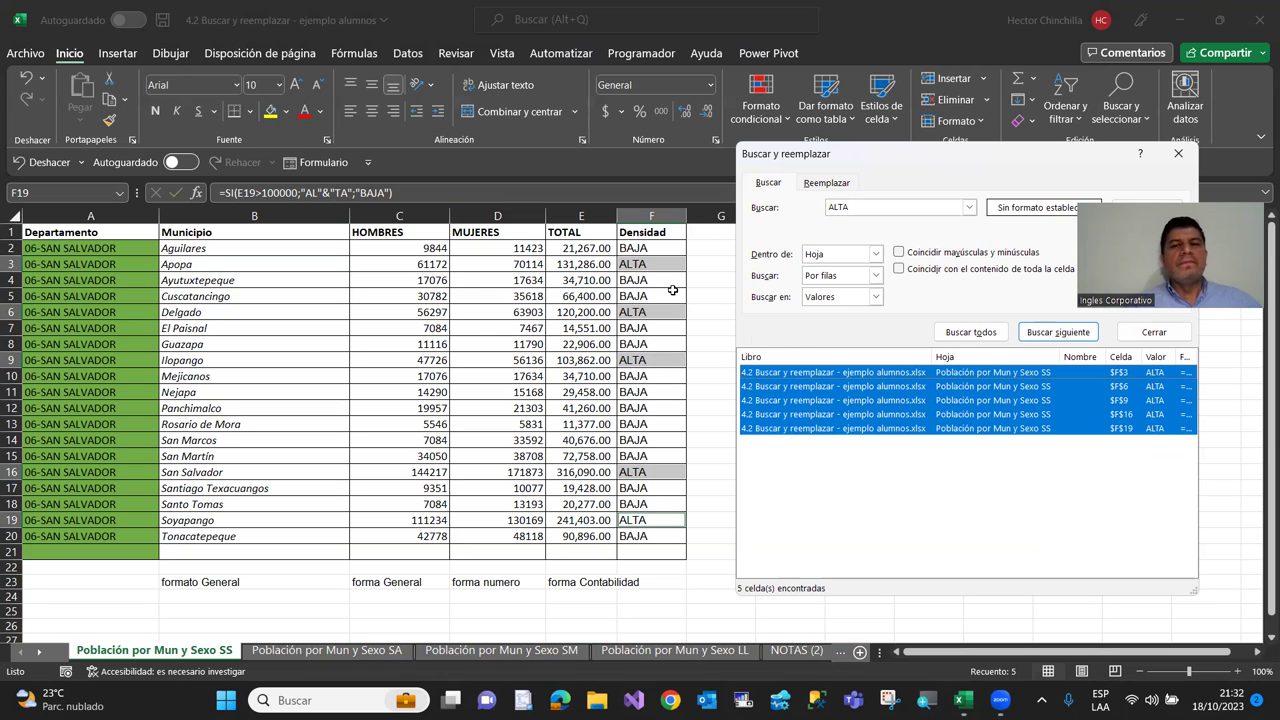
pyautogui.click(1152, 332)
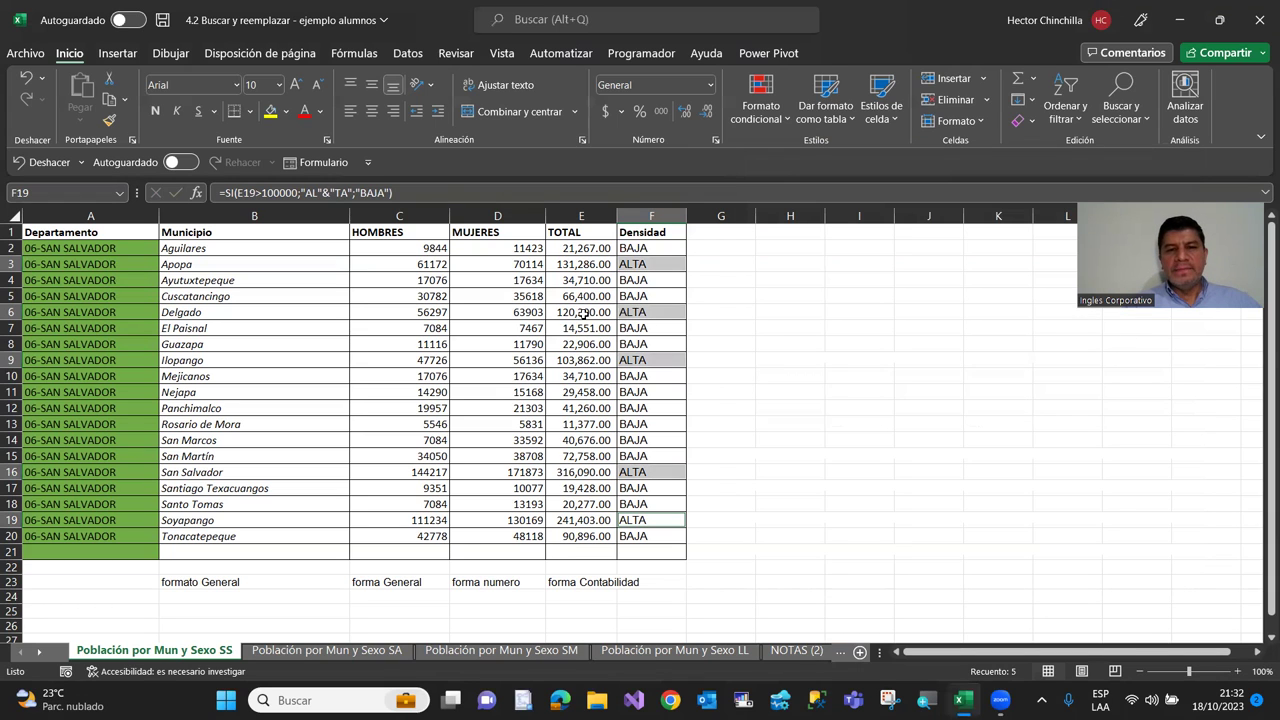
# Move the selection along row 6 of the population table
pyautogui.click(582, 313)
pyautogui.click(456, 315)
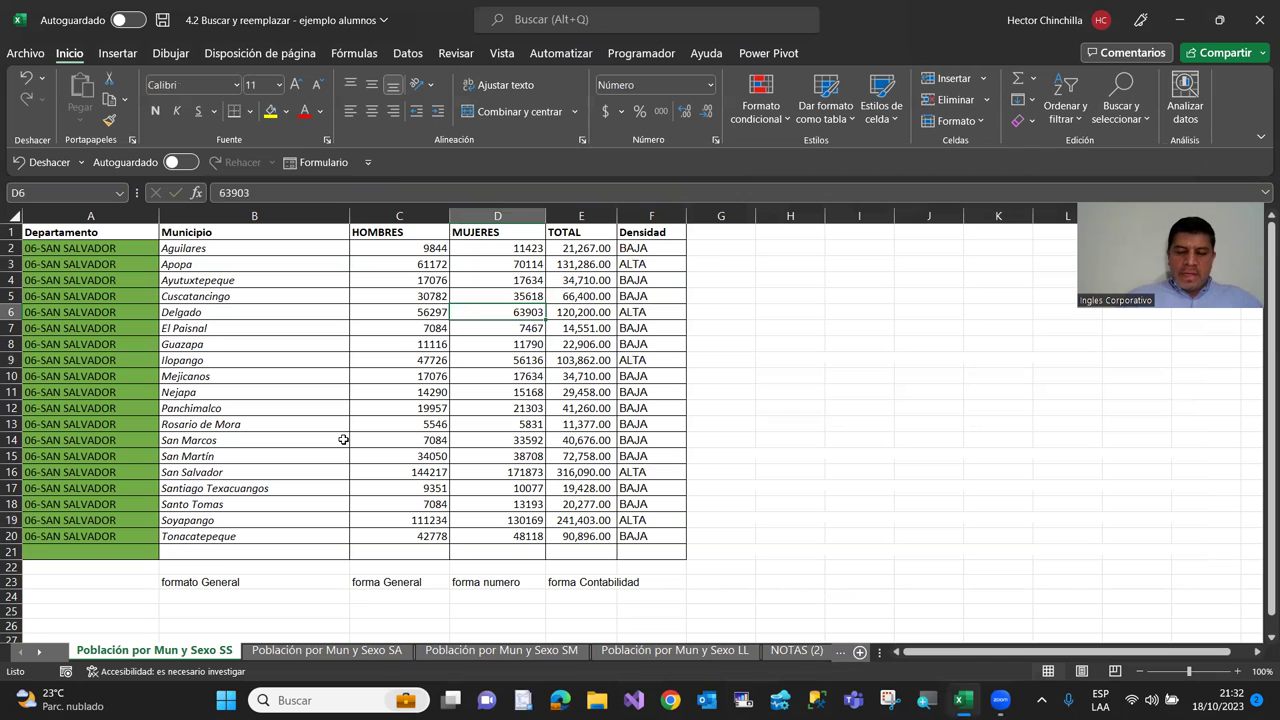
pyautogui.press('Left')
pyautogui.press('Left')
pyautogui.press('Left')
pyautogui.press('Right')
pyautogui.press('Left')
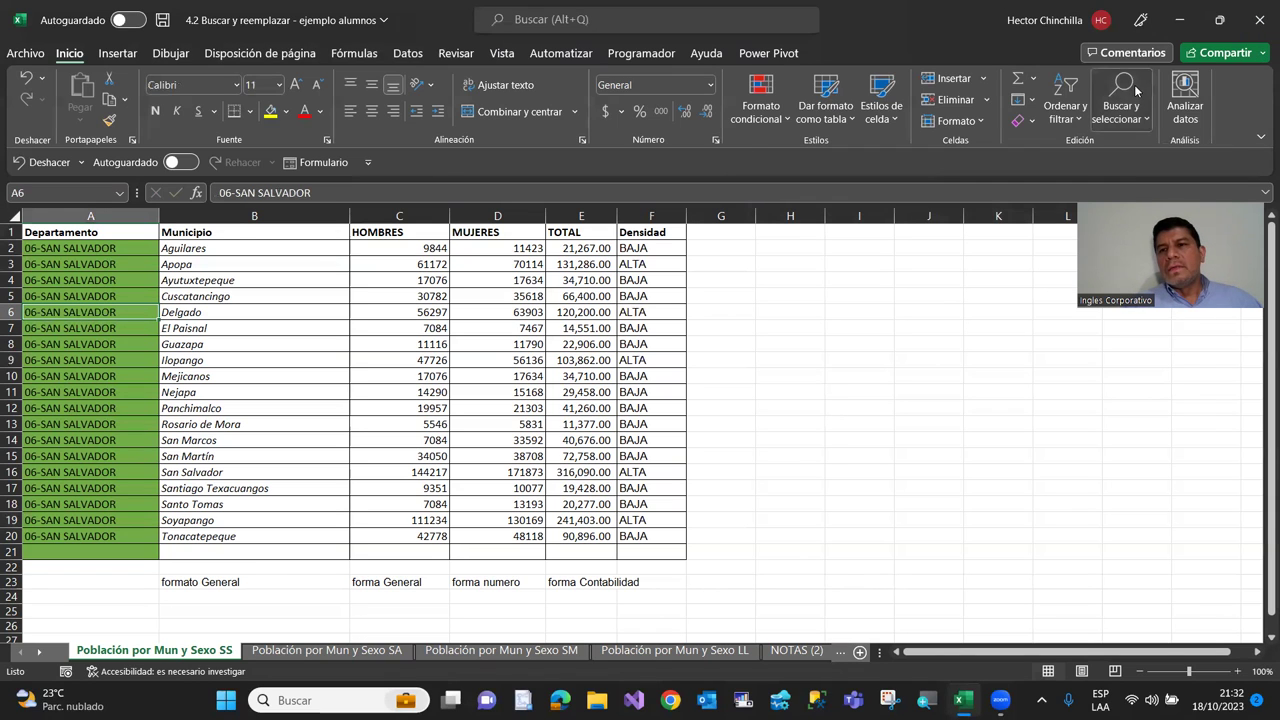
# Reopen the find dialog, erase ALTA from the search box, and move the dialog aside
pyautogui.click(1120, 110)
pyautogui.click(1128, 145)
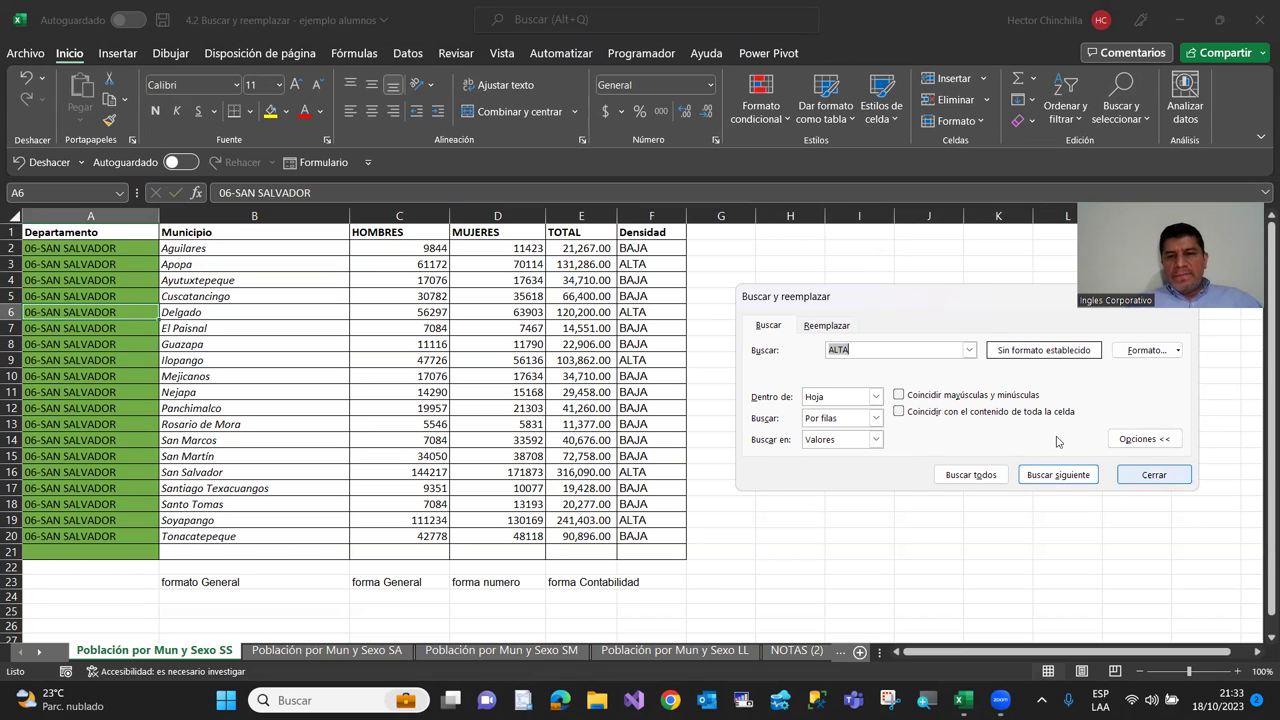
pyautogui.press('BackSpace')
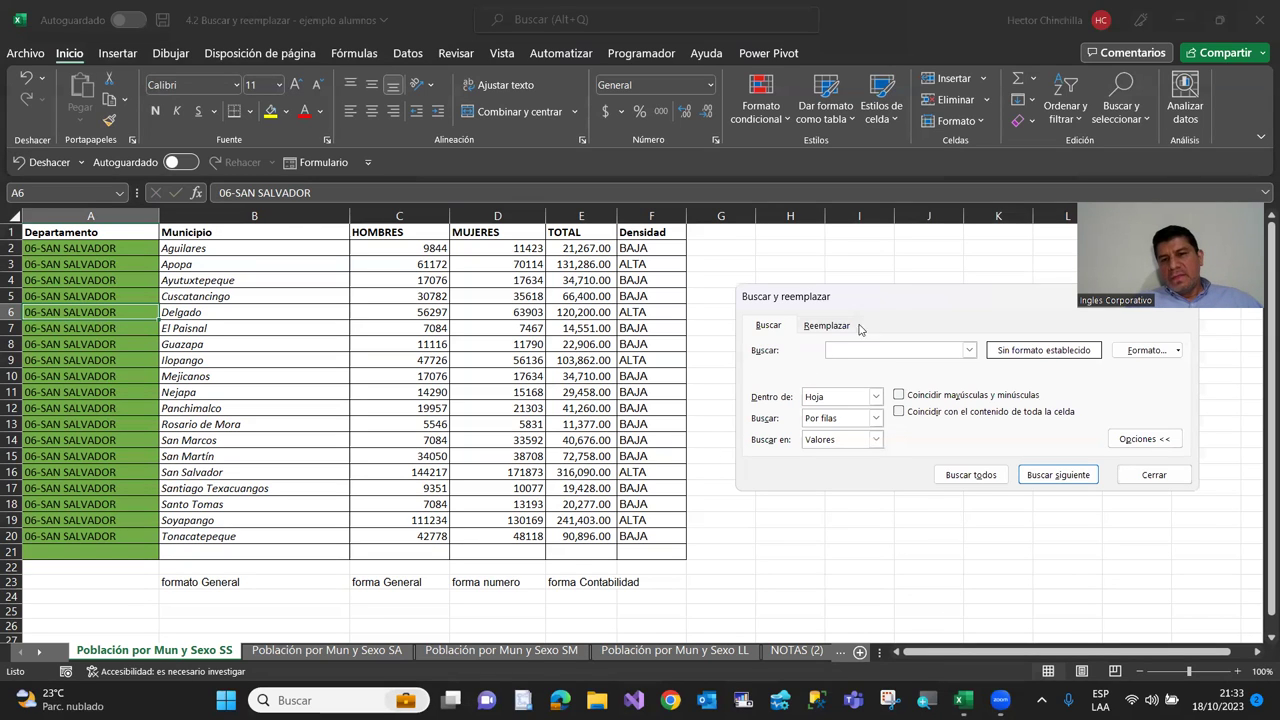
pyautogui.moveTo(891, 306); pyautogui.dragTo(784, 267)
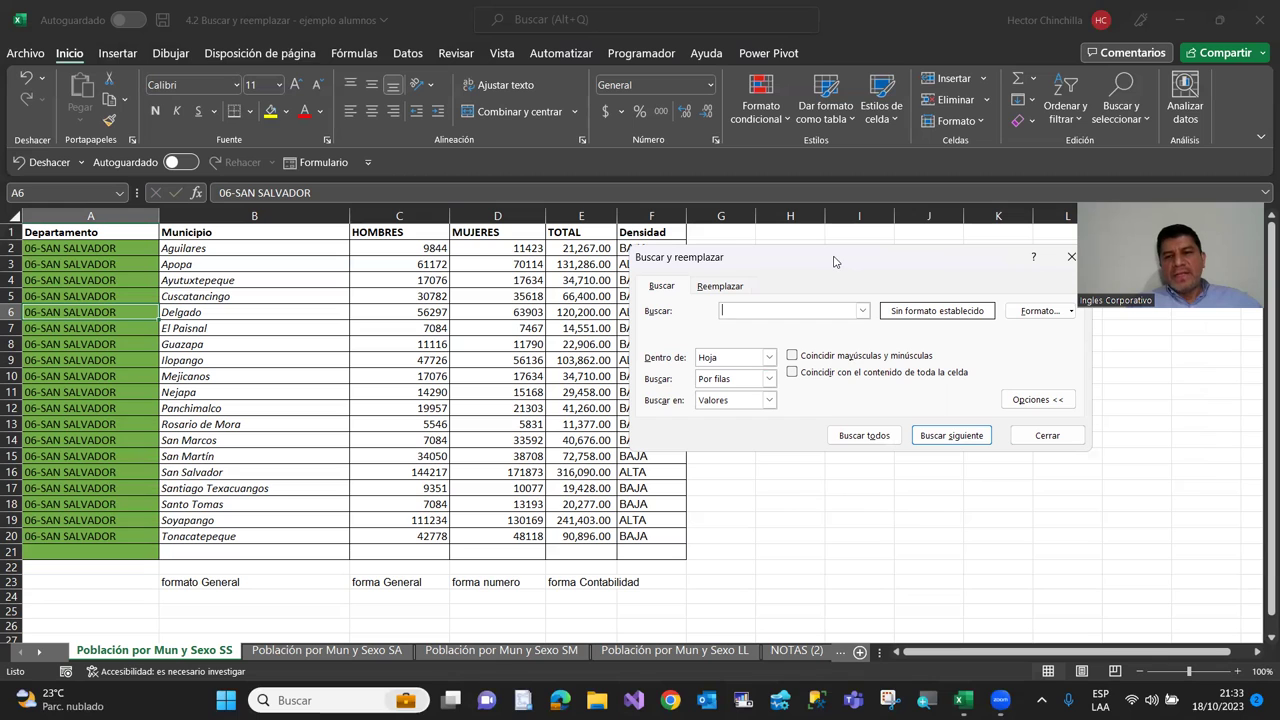
pyautogui.moveTo(835, 261); pyautogui.dragTo(817, 225)
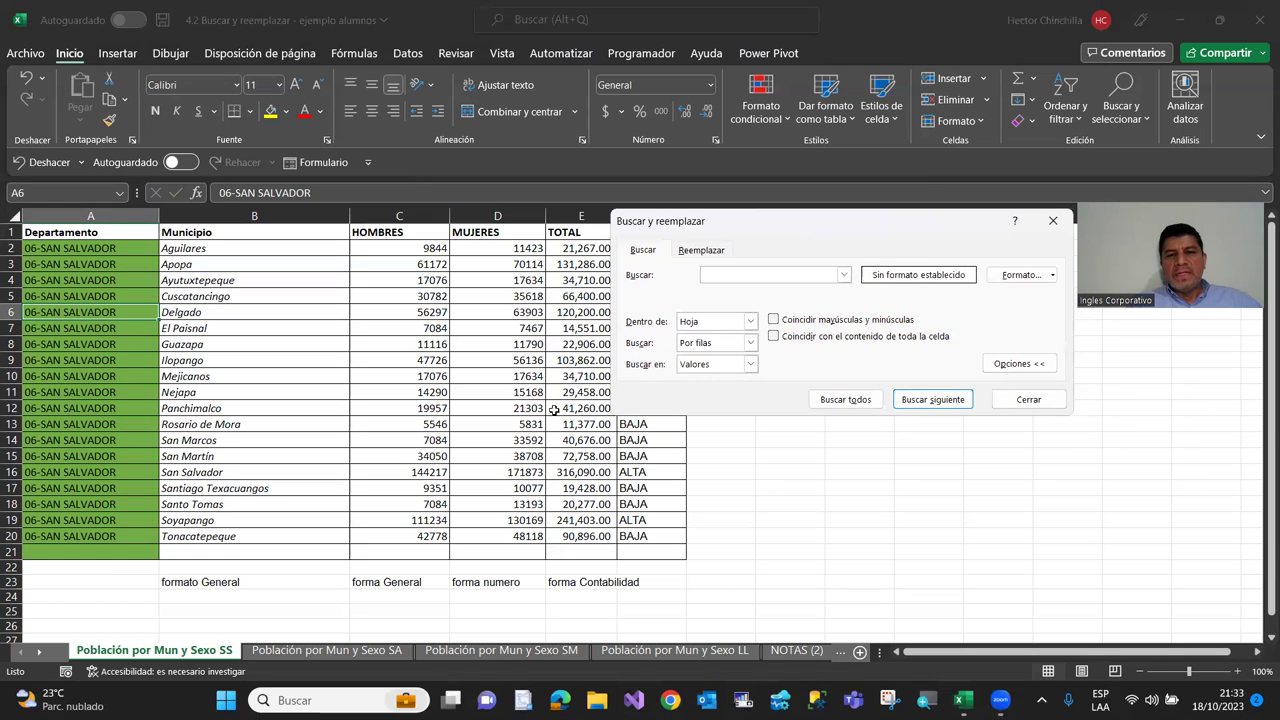
# List the 14 blank cells $A$21–$F$23 with an empty search, select them all, then close
pyautogui.click(845, 399)
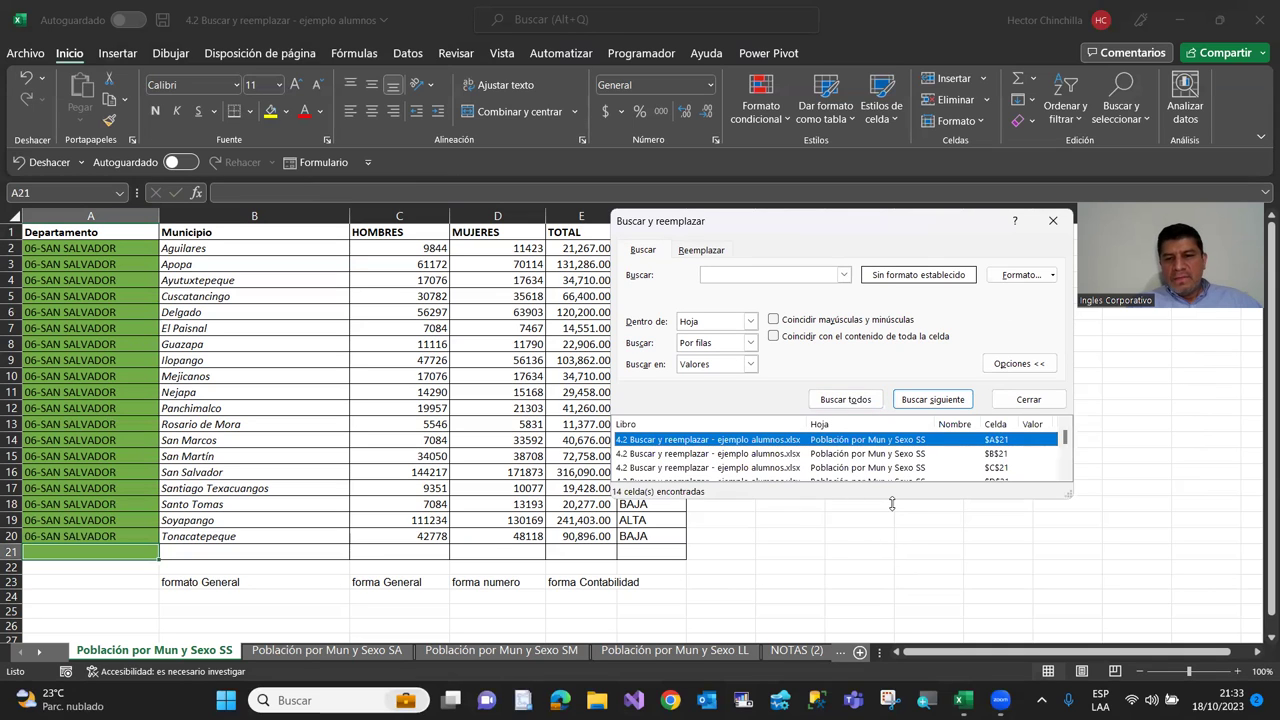
pyautogui.moveTo(892, 501); pyautogui.dragTo(892, 616)
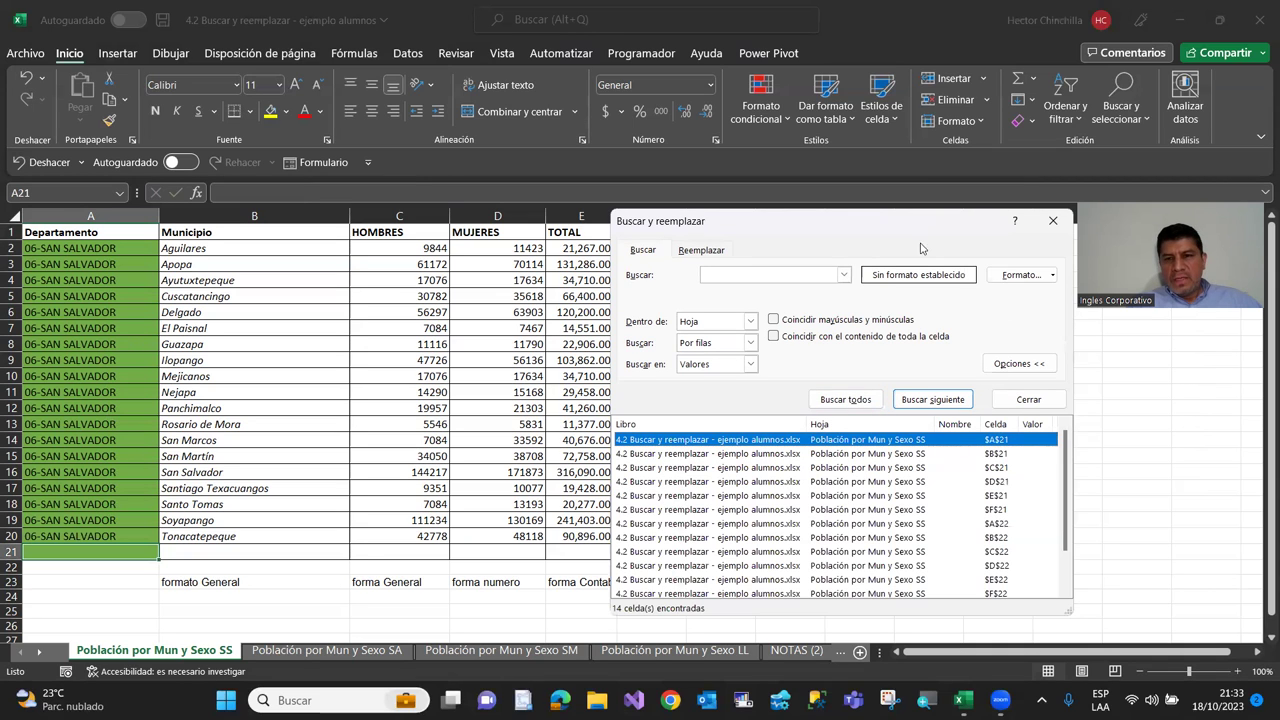
pyautogui.moveTo(920, 213); pyautogui.dragTo(925, 147)
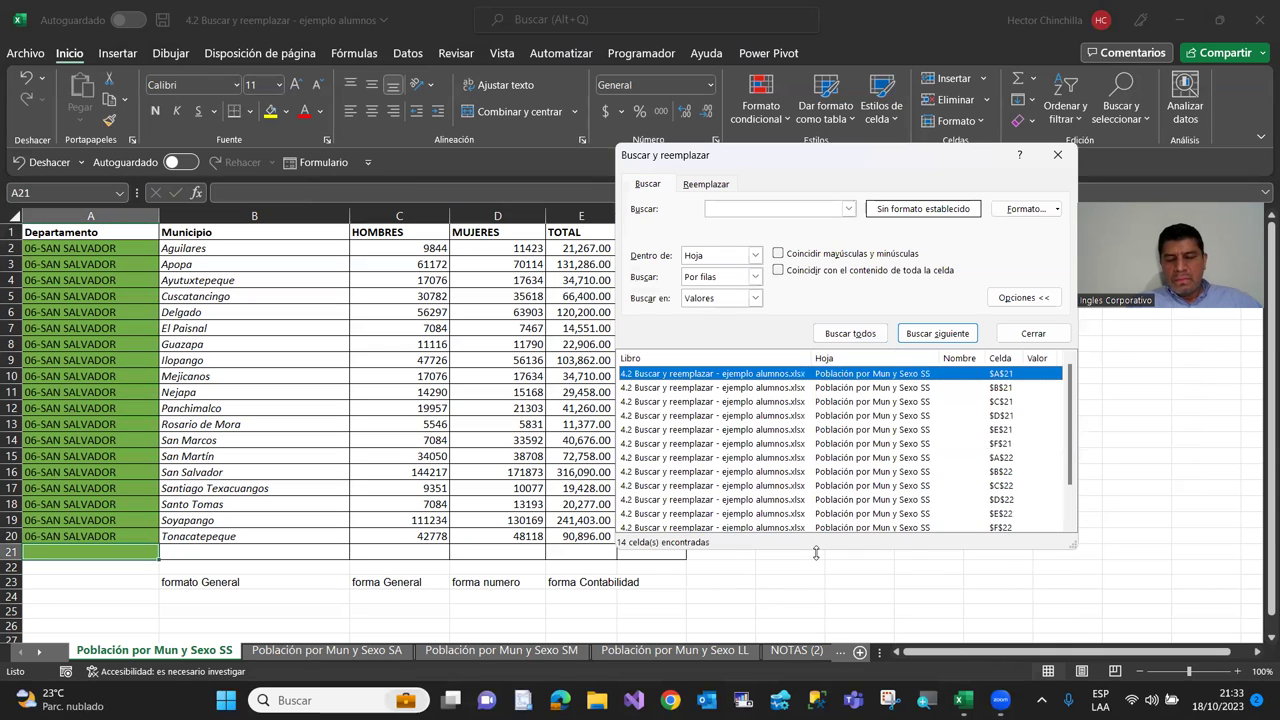
pyautogui.moveTo(816, 552); pyautogui.dragTo(816, 600)
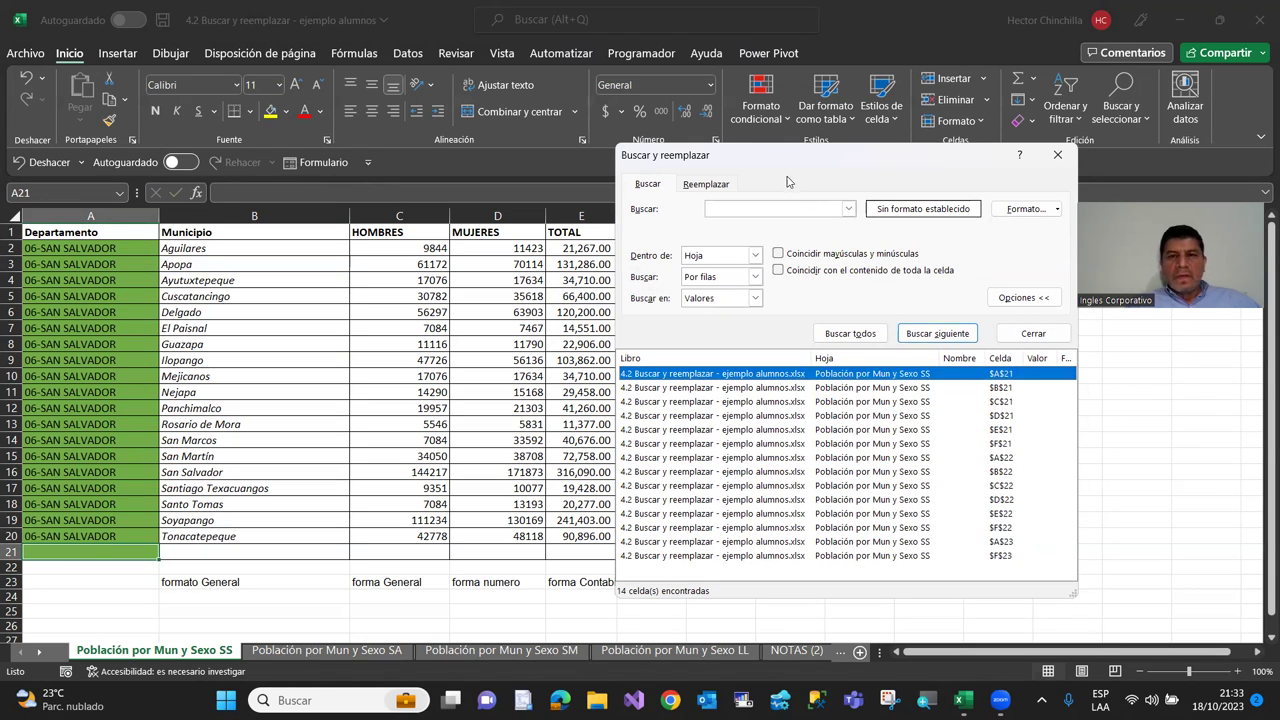
pyautogui.moveTo(793, 158); pyautogui.dragTo(826, 148)
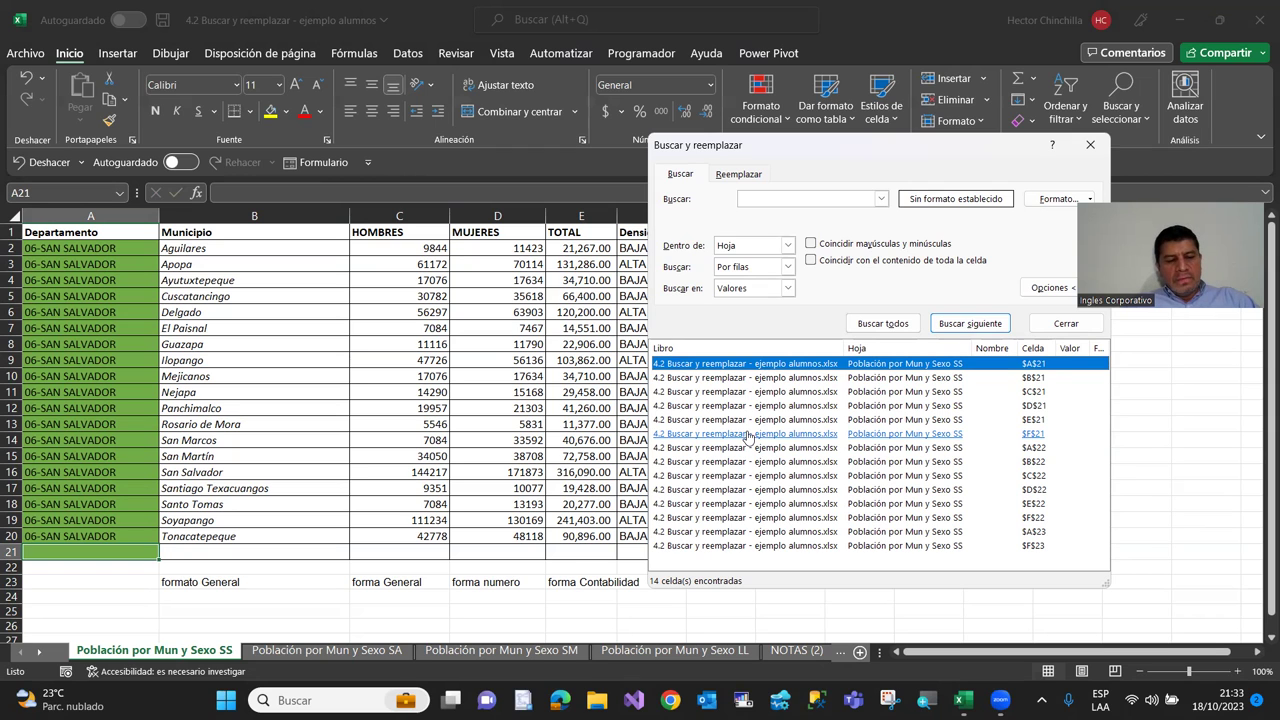
pyautogui.hotkey('ctrl', 'a')
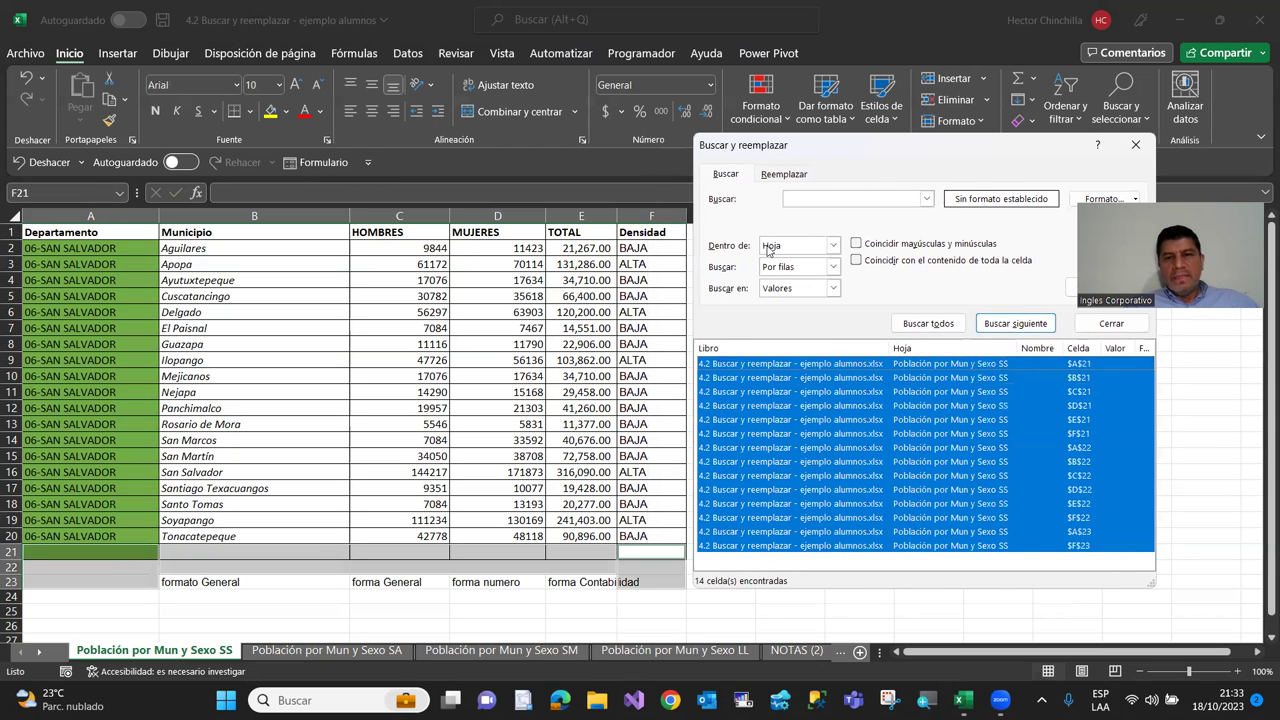
pyautogui.moveTo(818, 148); pyautogui.dragTo(918, 111)
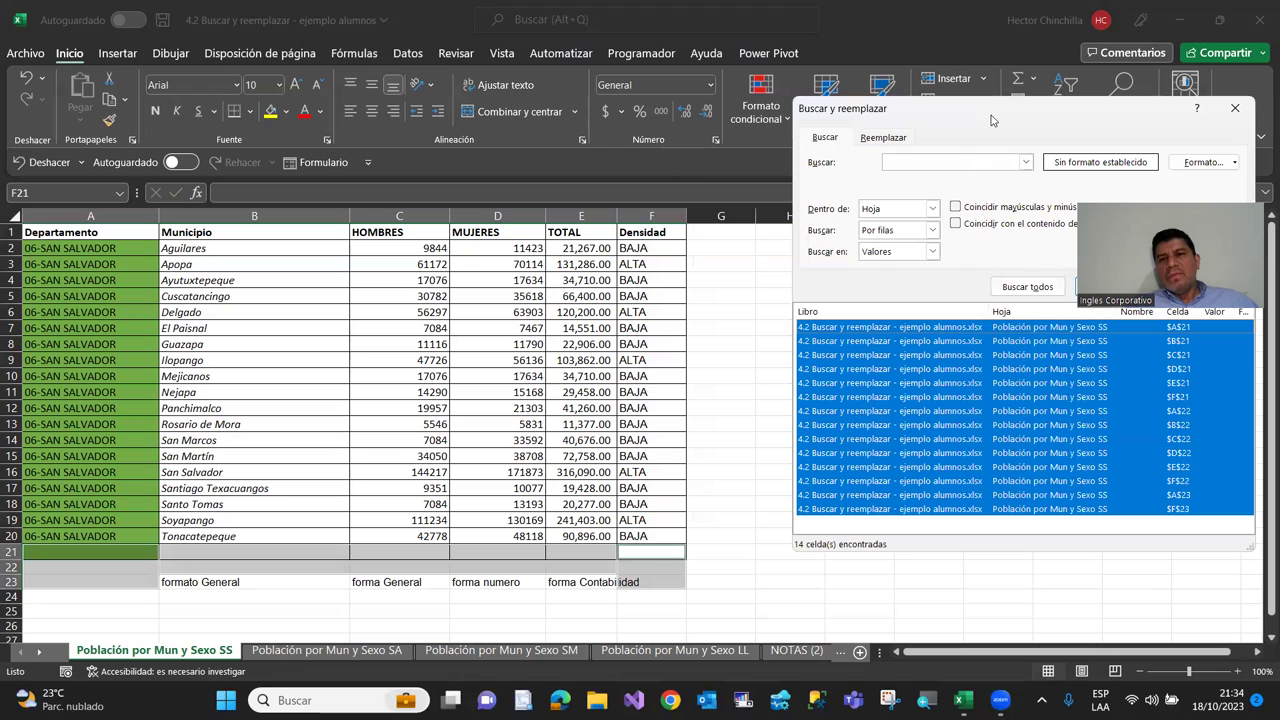
pyautogui.moveTo(985, 113); pyautogui.dragTo(899, 109)
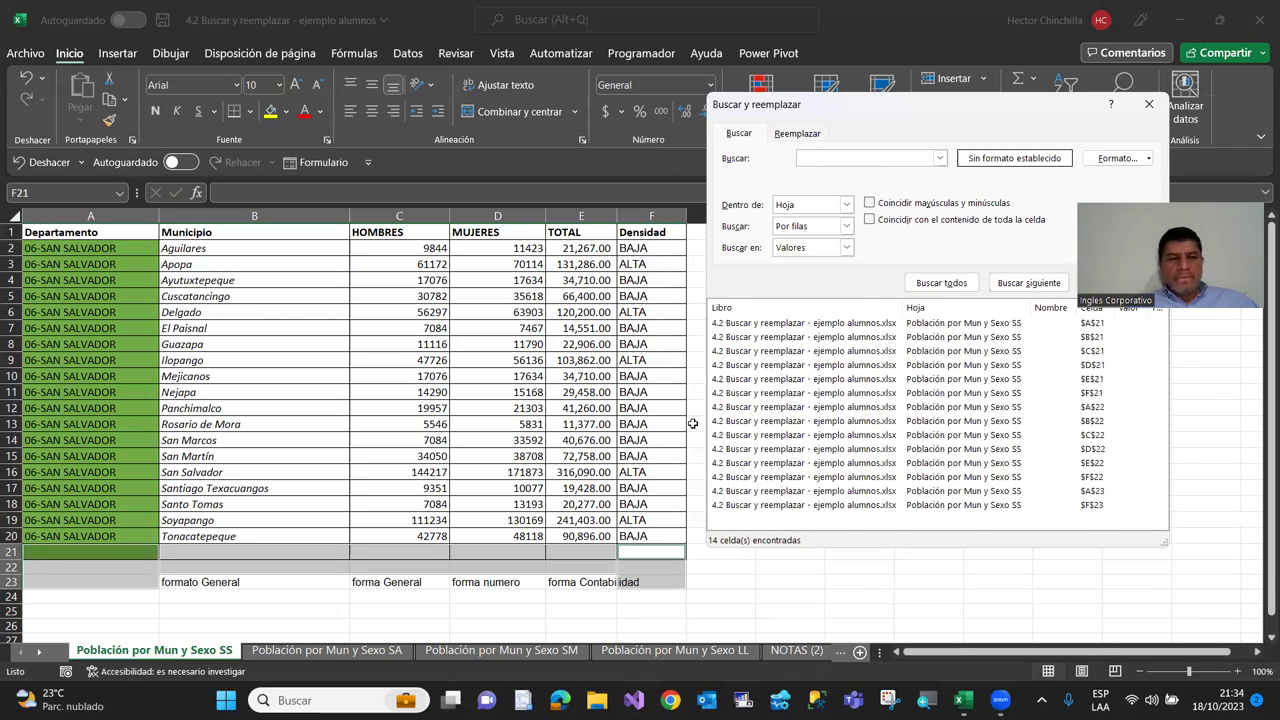
pyautogui.press('Escape')
# Delete Nejapa from cell B11
pyautogui.click(246, 374)
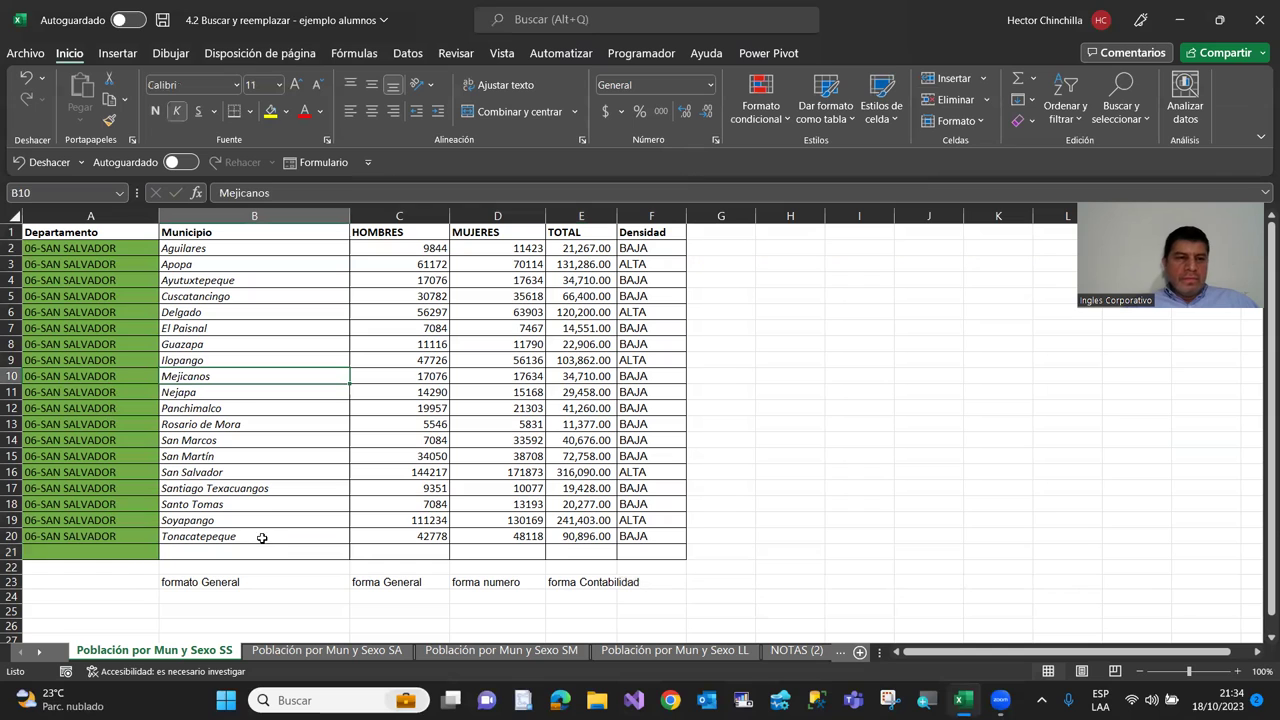
pyautogui.press('Up')
pyautogui.press('Up')
pyautogui.press('Up')
pyautogui.press('Up')
pyautogui.press('Down')
pyautogui.press('Down')
pyautogui.press('Down')
pyautogui.press('Down')
pyautogui.press('Down')
pyautogui.press('Delete')
pyautogui.press('Up')
pyautogui.press('Up')
pyautogui.press('Up')
pyautogui.press('Up')
pyautogui.press('Up')
pyautogui.press('Up')
pyautogui.press('Up')
pyautogui.press('Up')
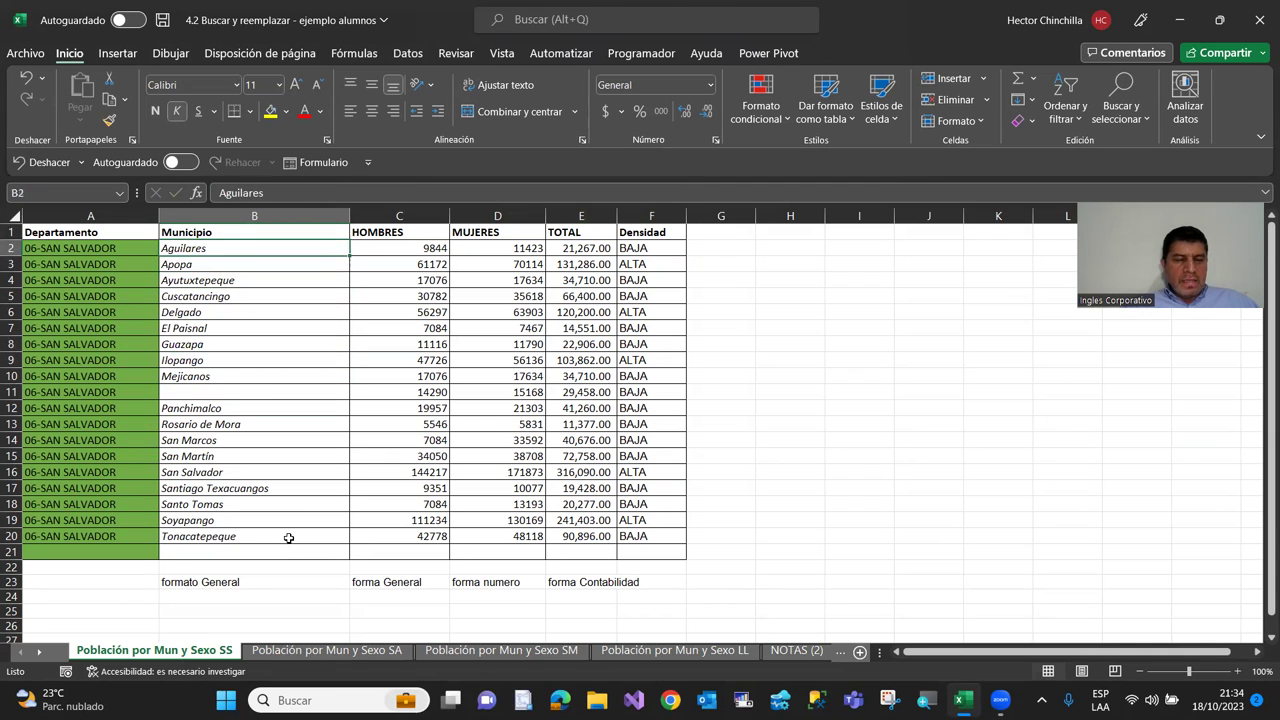
# Rerun the empty search to list 15 blank cells including B11, then close it
pyautogui.click(1120, 78)
pyautogui.click(1126, 147)
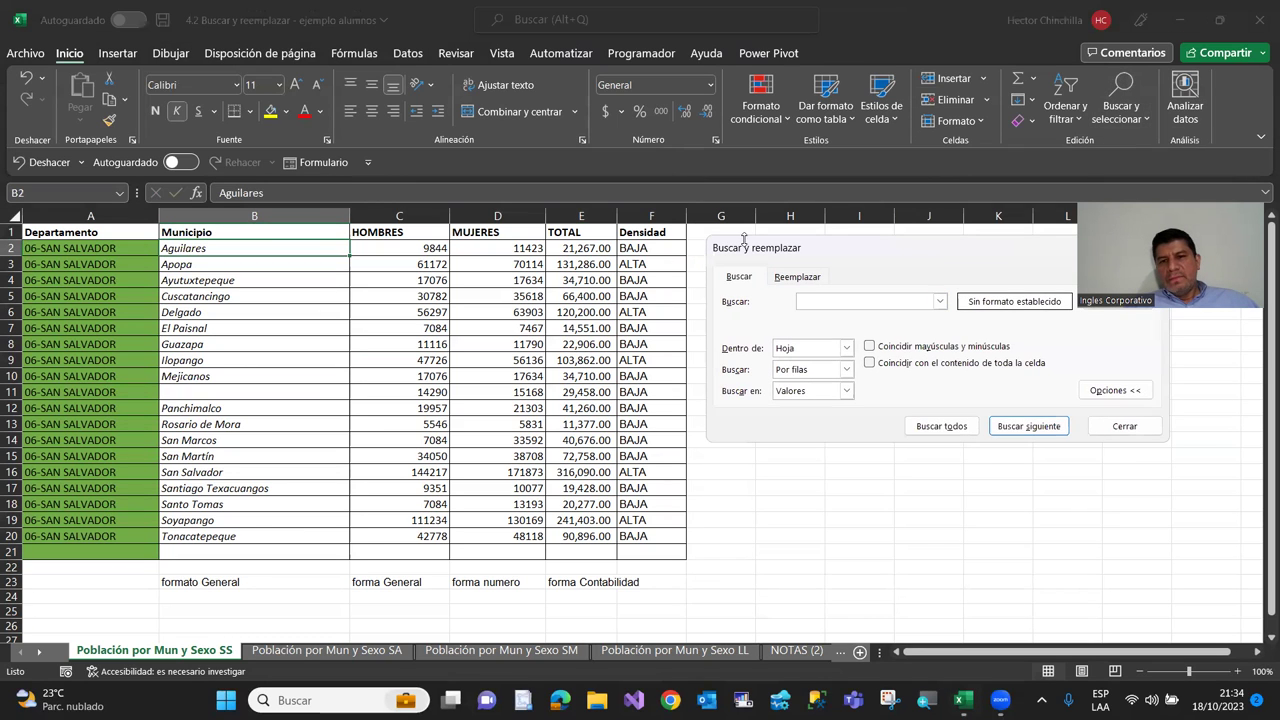
pyautogui.click(926, 428)
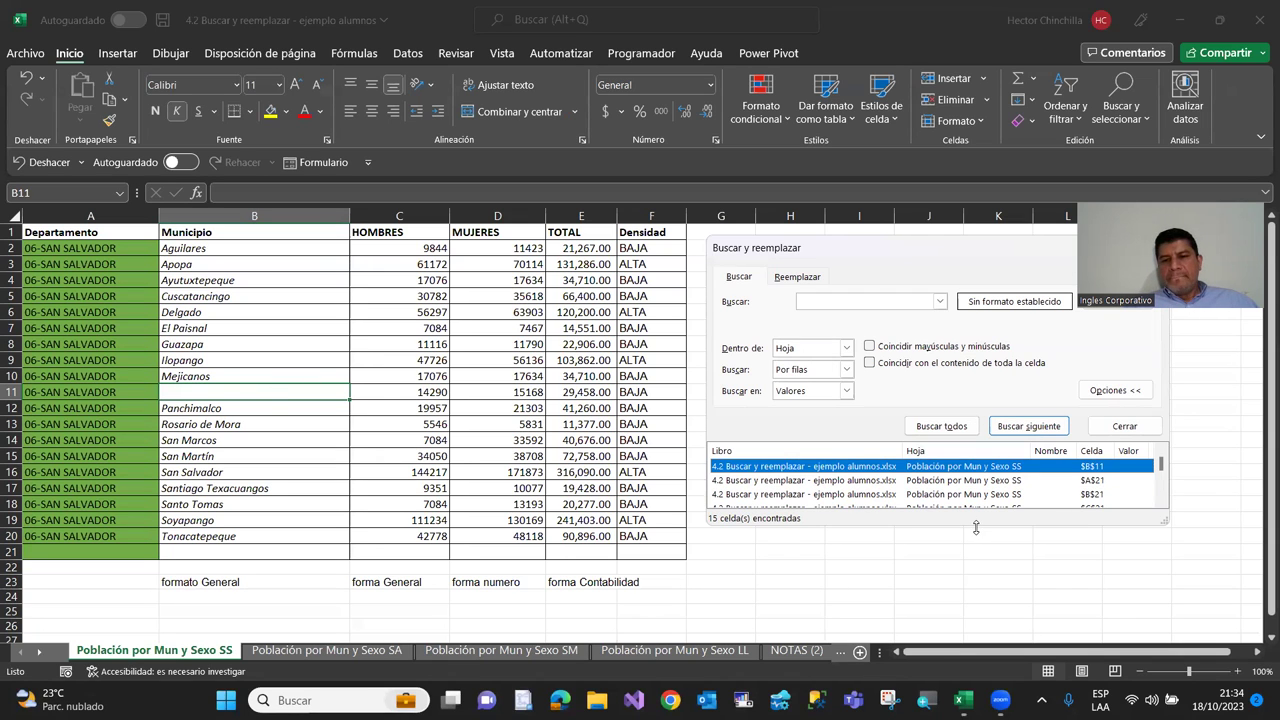
pyautogui.moveTo(976, 527); pyautogui.dragTo(976, 573)
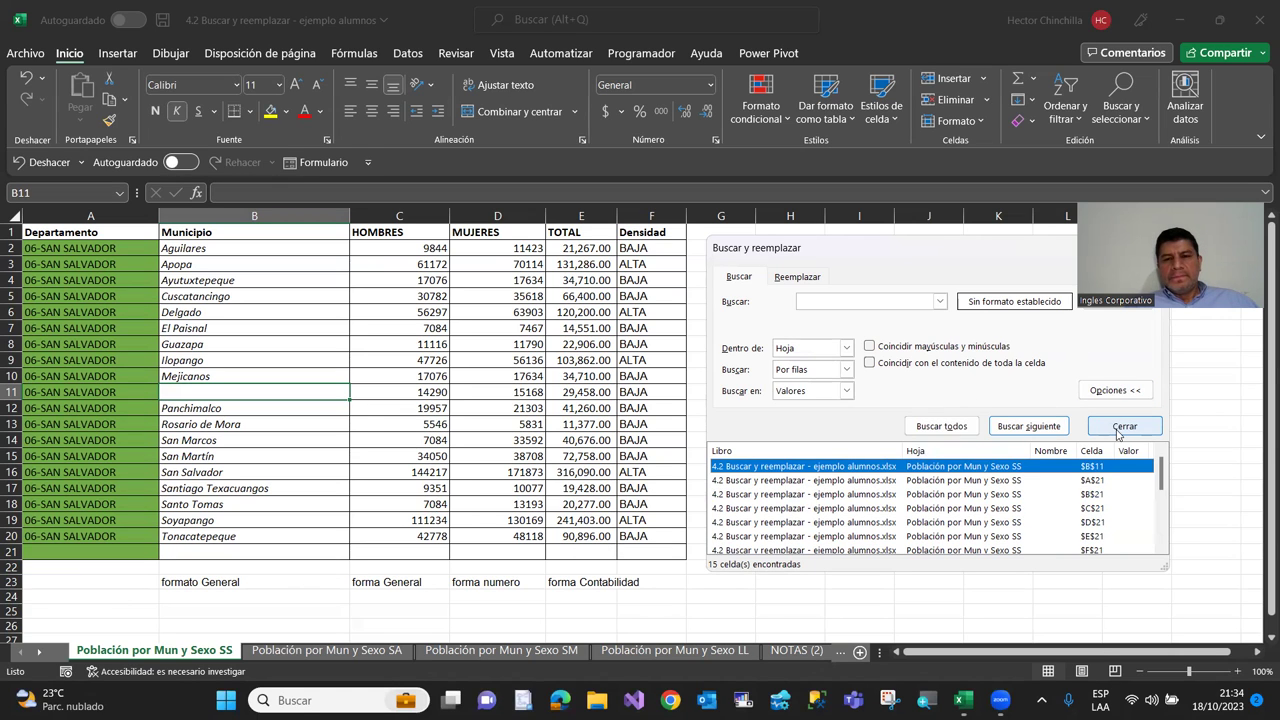
pyautogui.click(1118, 428)
# Undo and then redo the Nejapa deletion so B11 stays empty
pyautogui.click(372, 346)
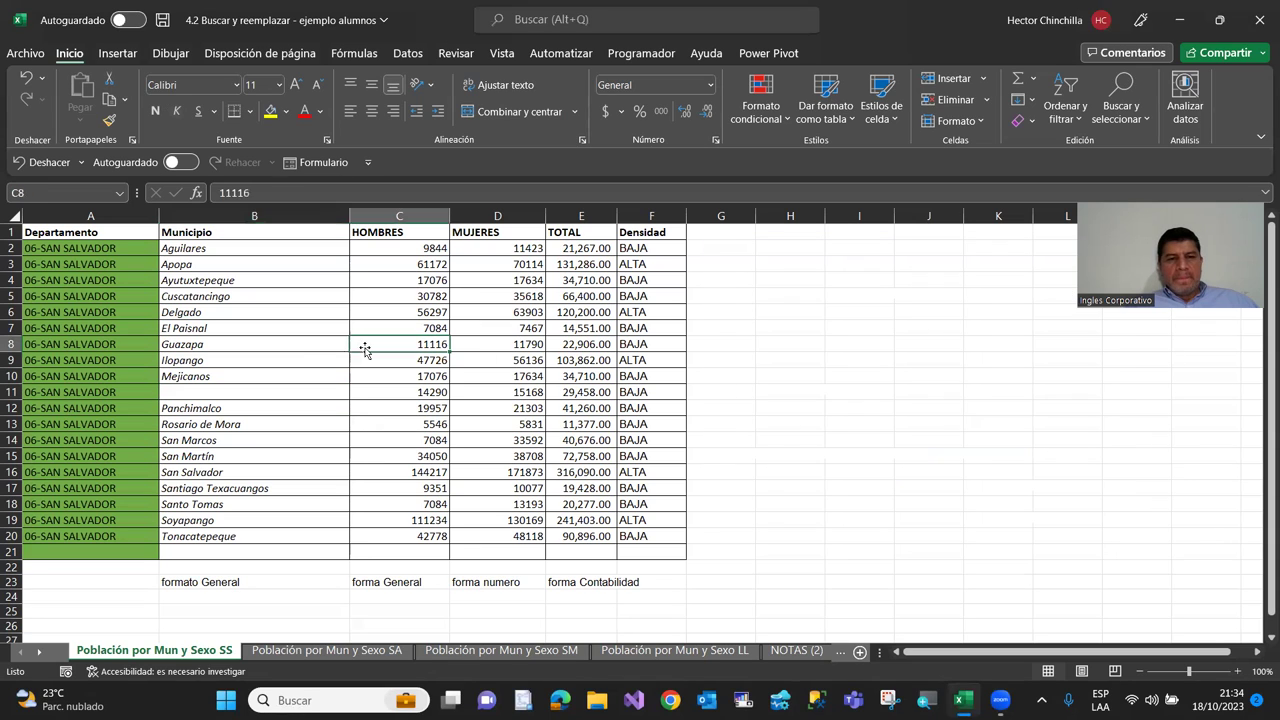
pyautogui.click(304, 366)
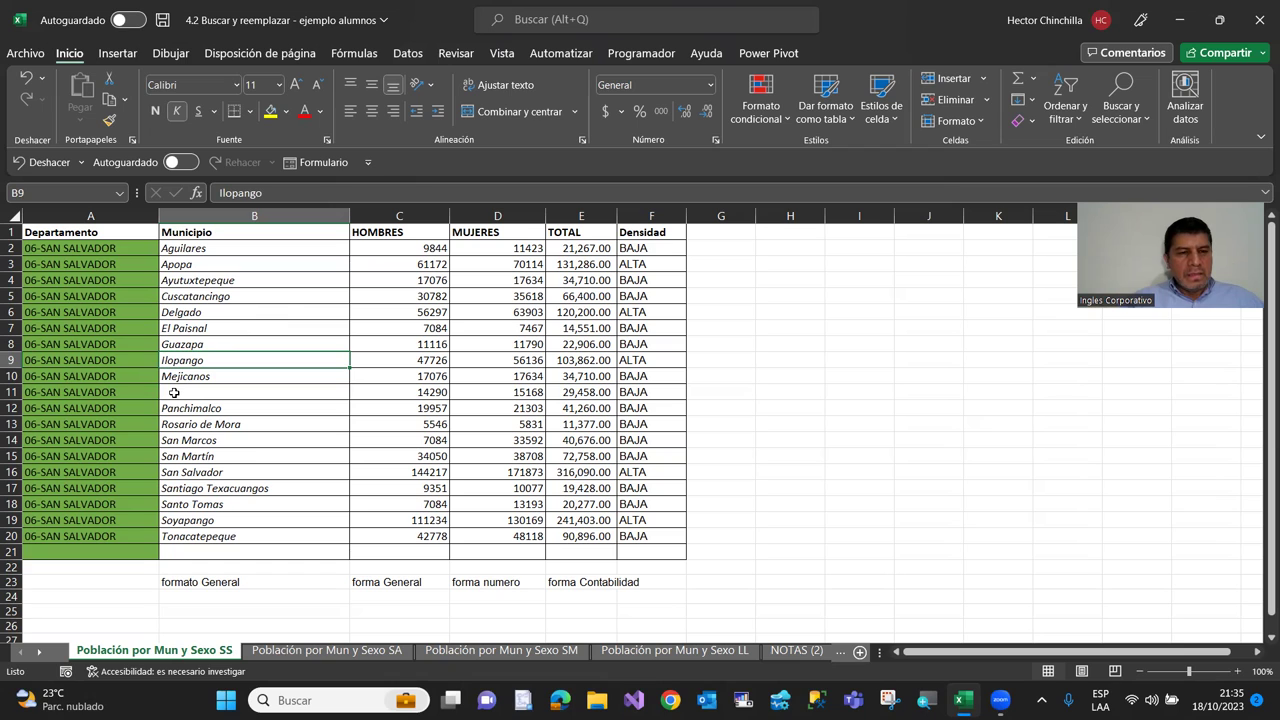
pyautogui.hotkey('ctrl', 'z')
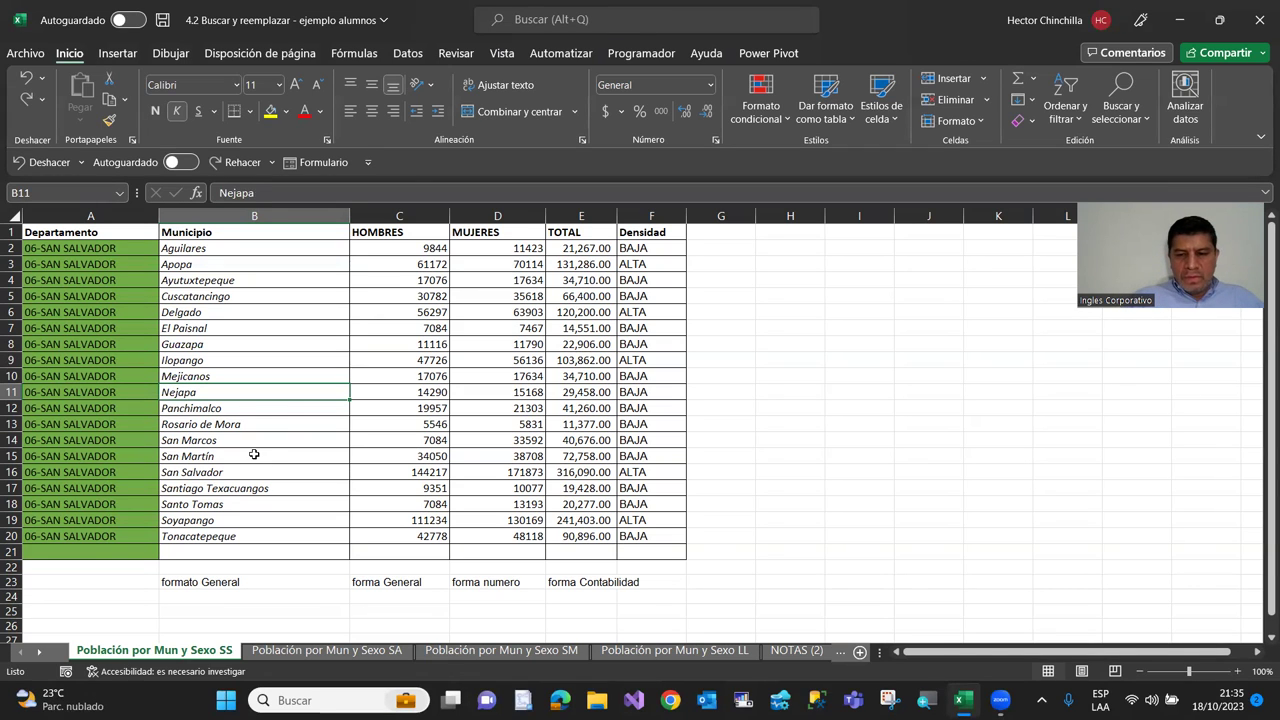
pyautogui.press('Delete')
# Delete Tonacatepeque from cell B20, then return to header cell A1
pyautogui.click(214, 532)
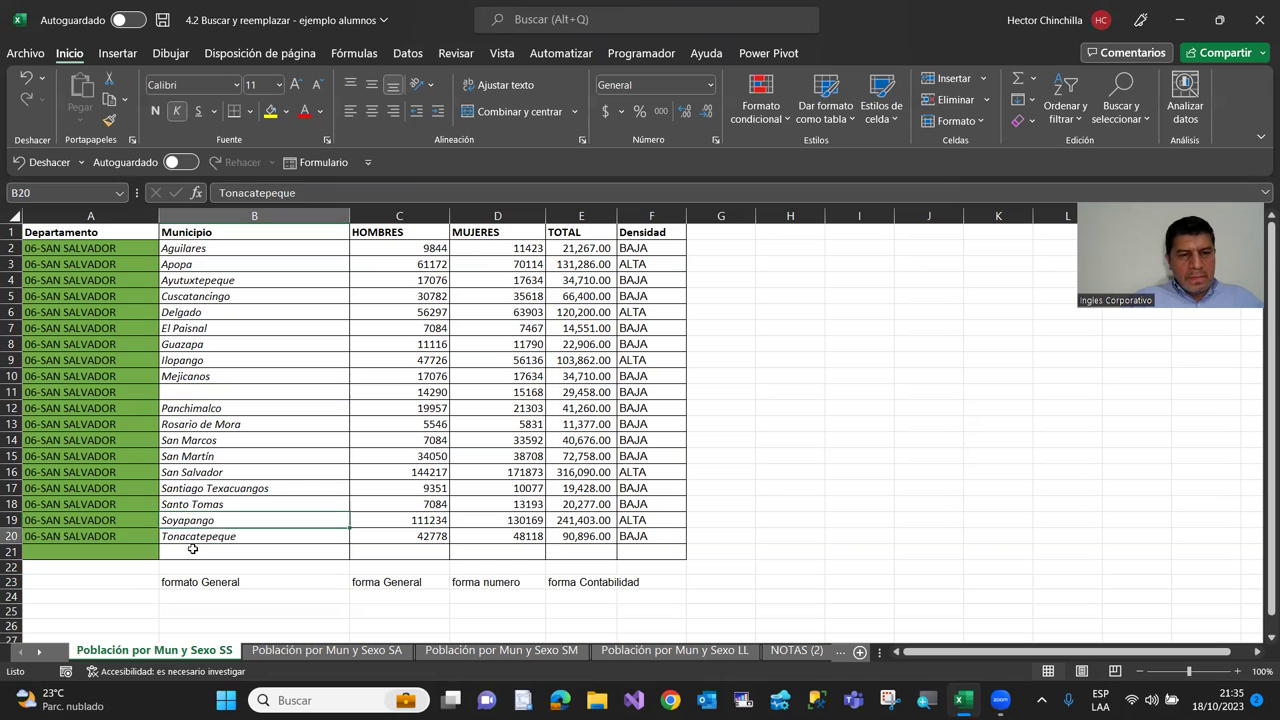
pyautogui.press('Delete')
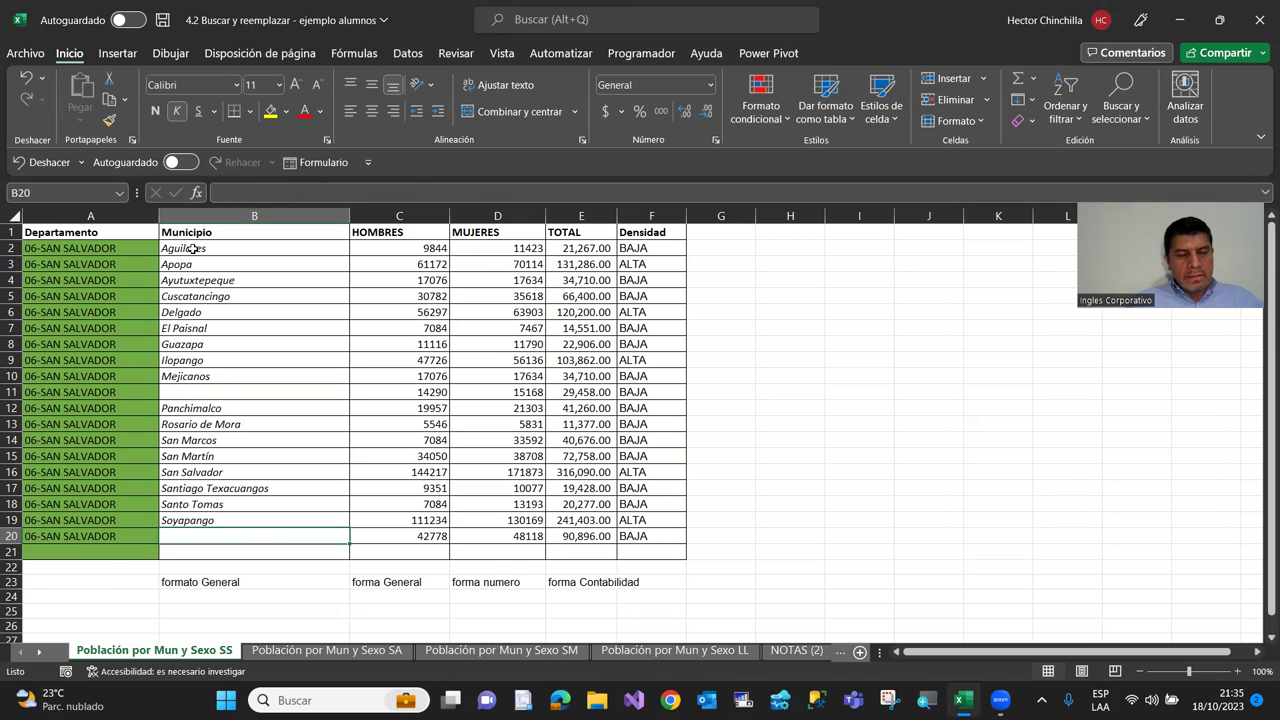
pyautogui.click(192, 248)
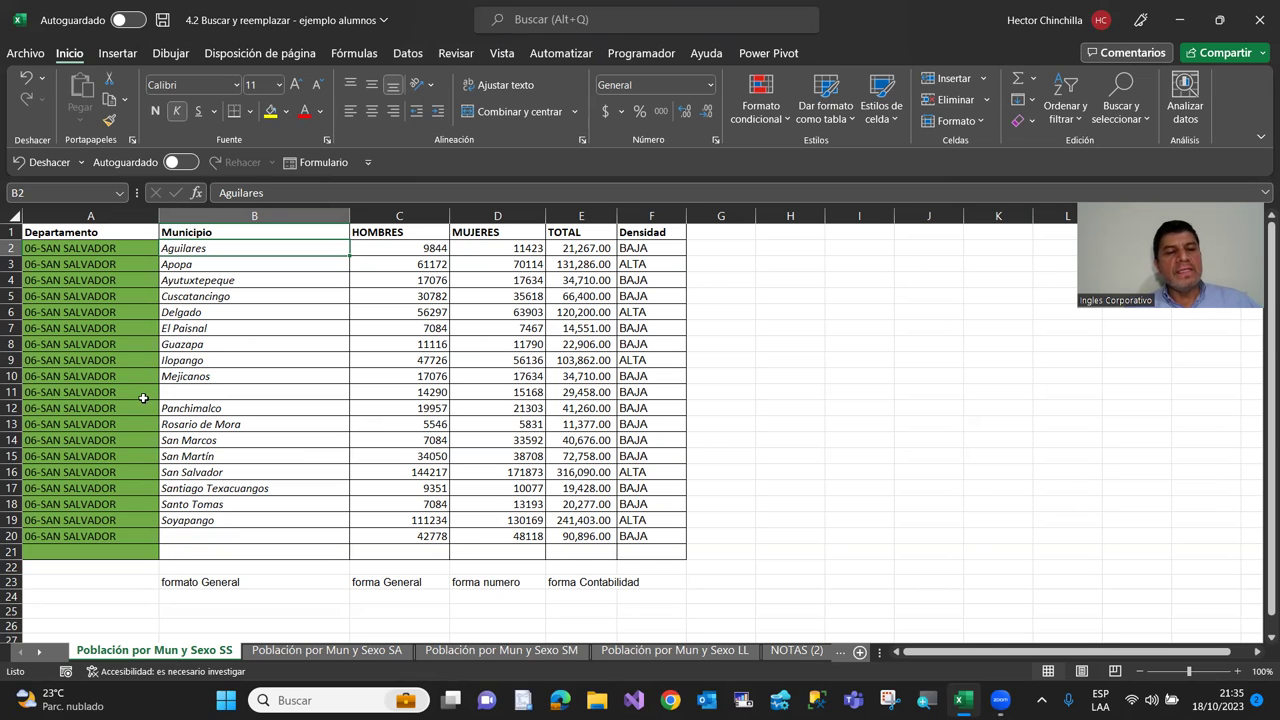
pyautogui.click(137, 237)
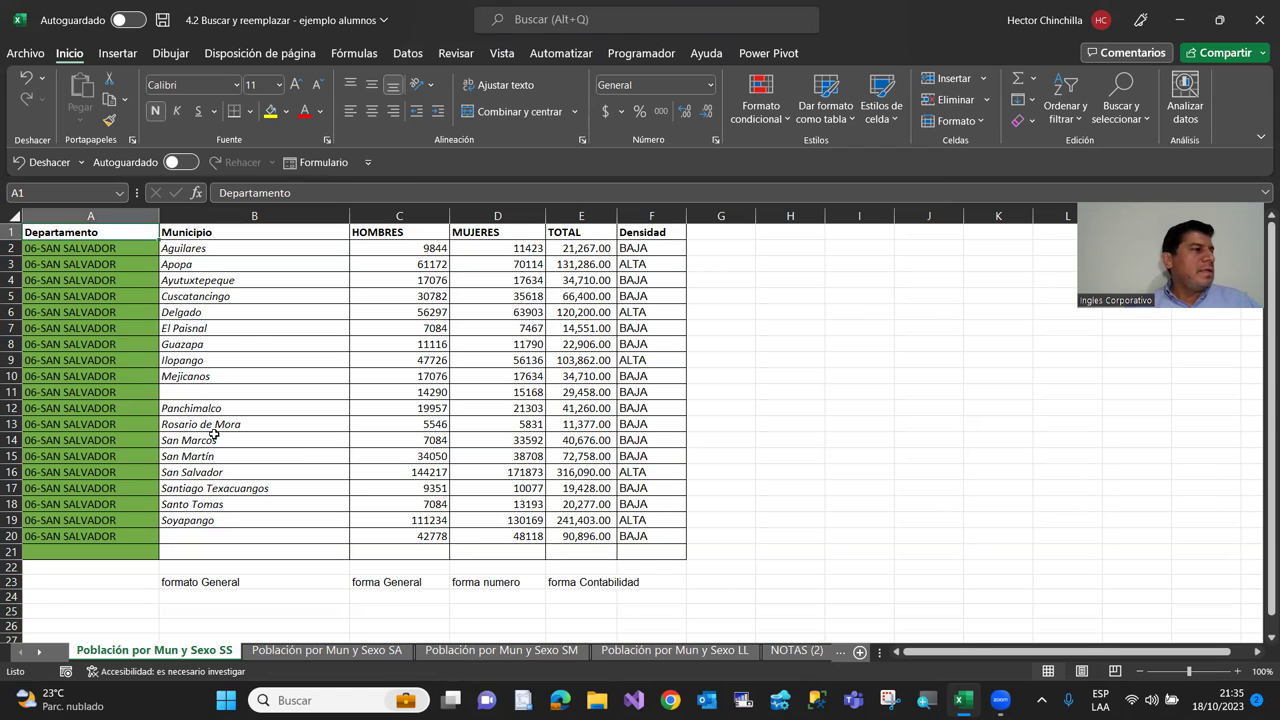
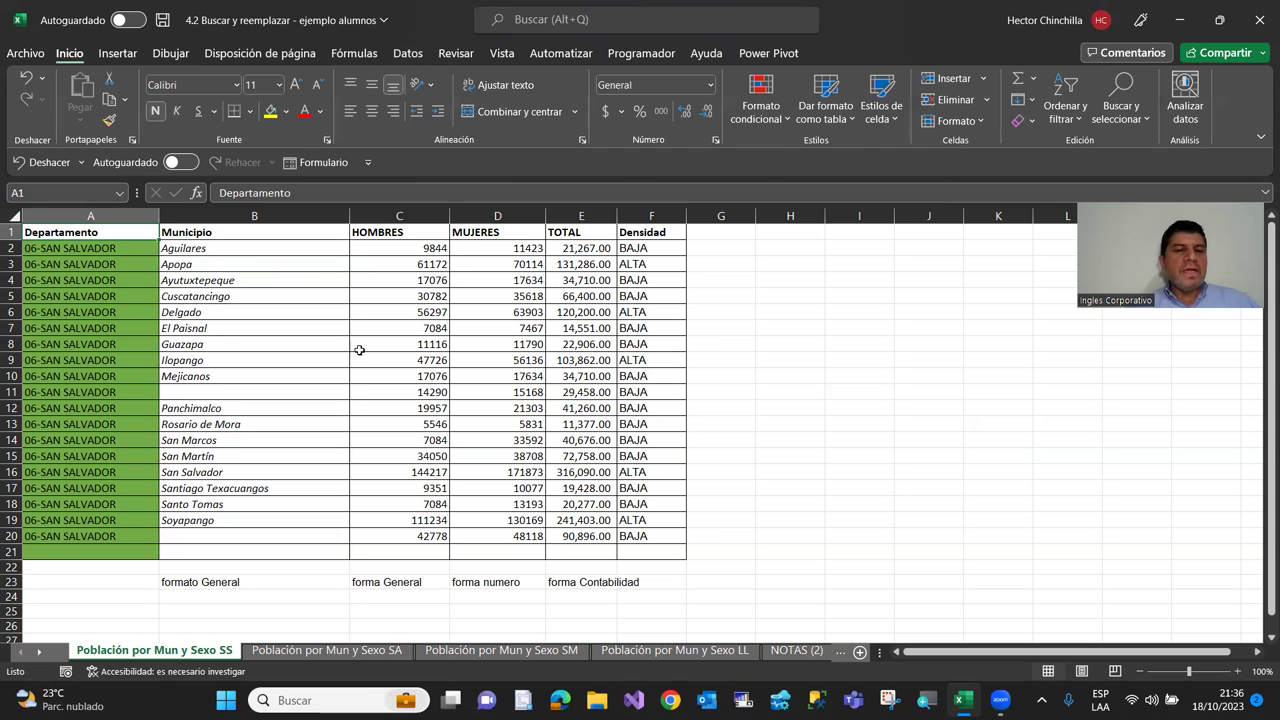
# Use Ir a Especial with Celdas en blanco to select the table's empty cells
pyautogui.click(1107, 106)
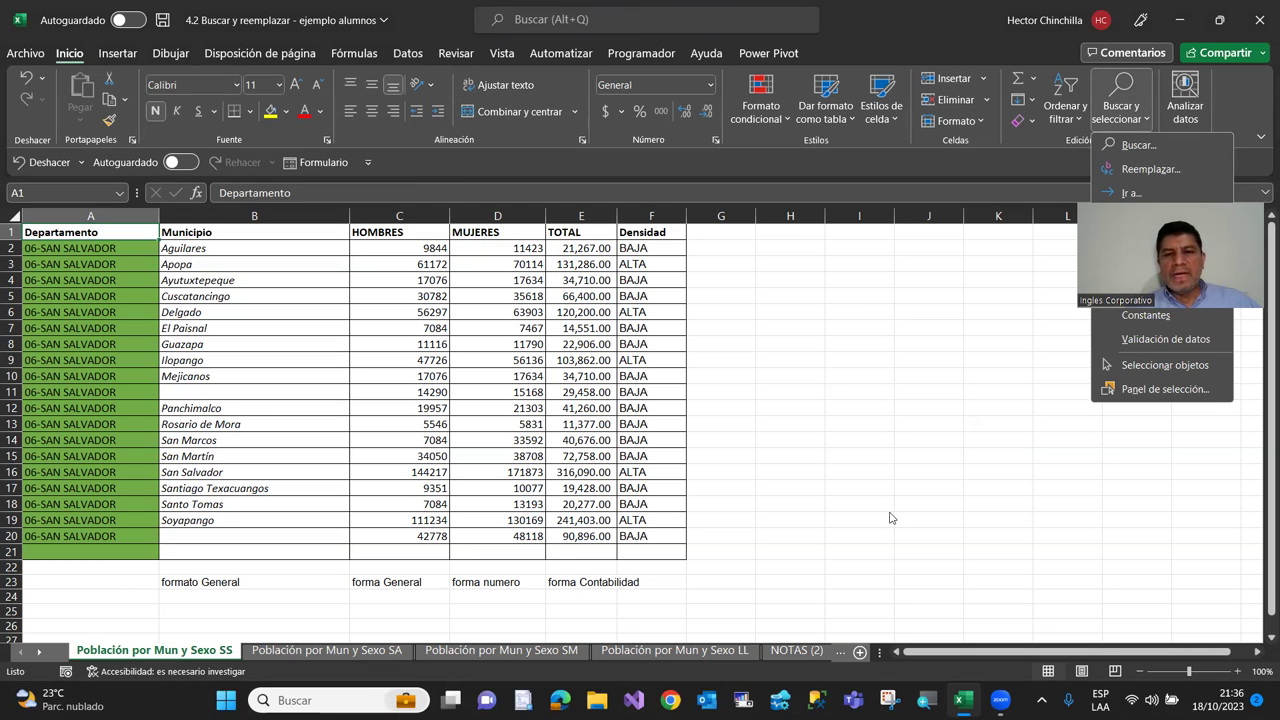
pyautogui.press('e')
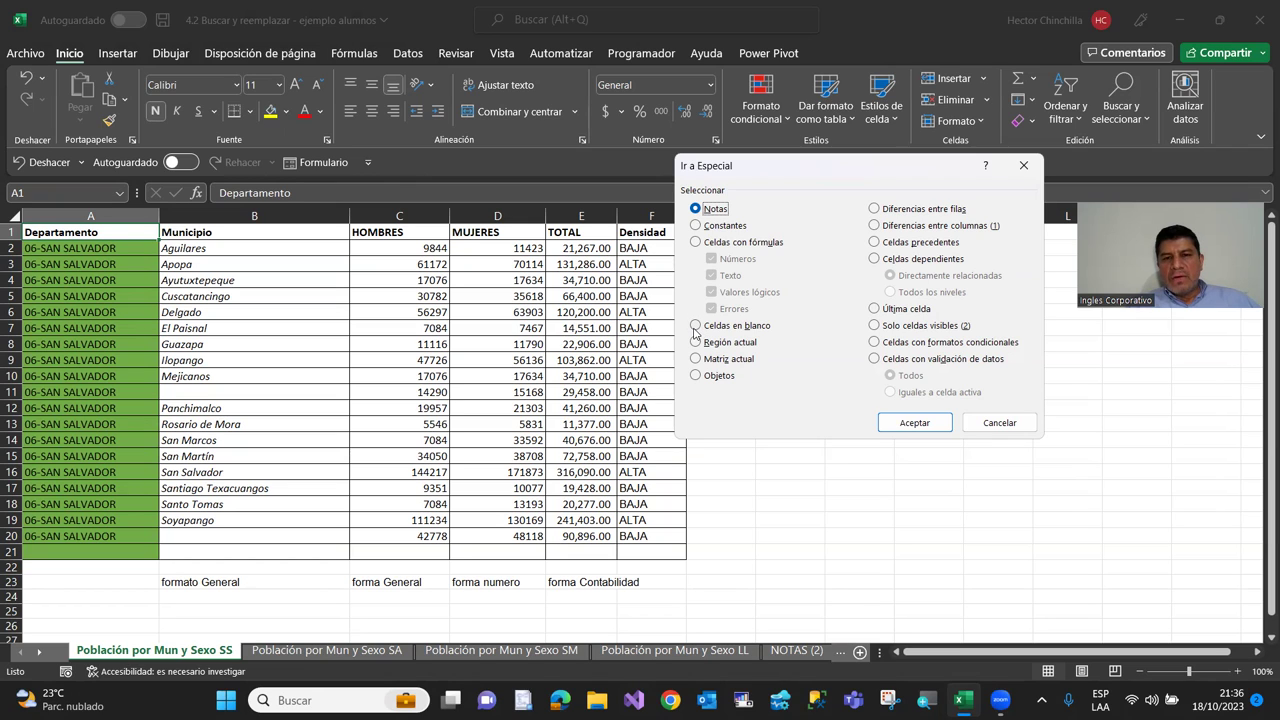
pyautogui.click(696, 327)
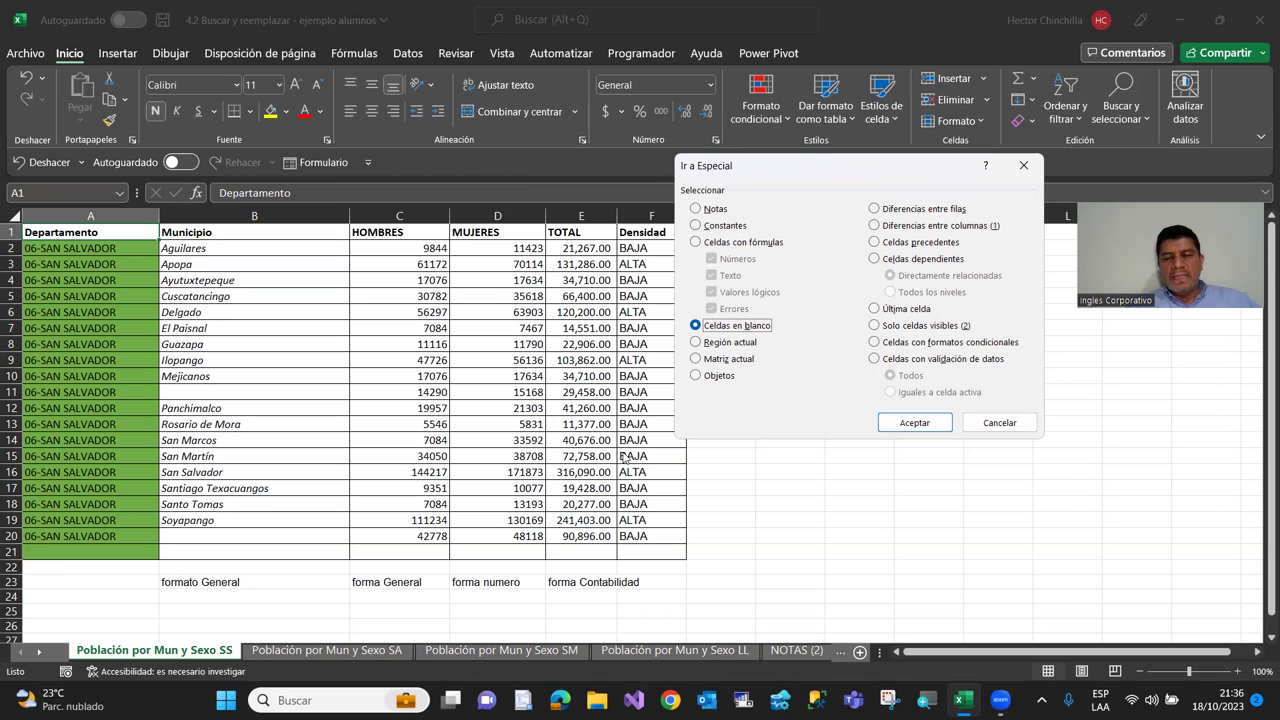
pyautogui.click(916, 423)
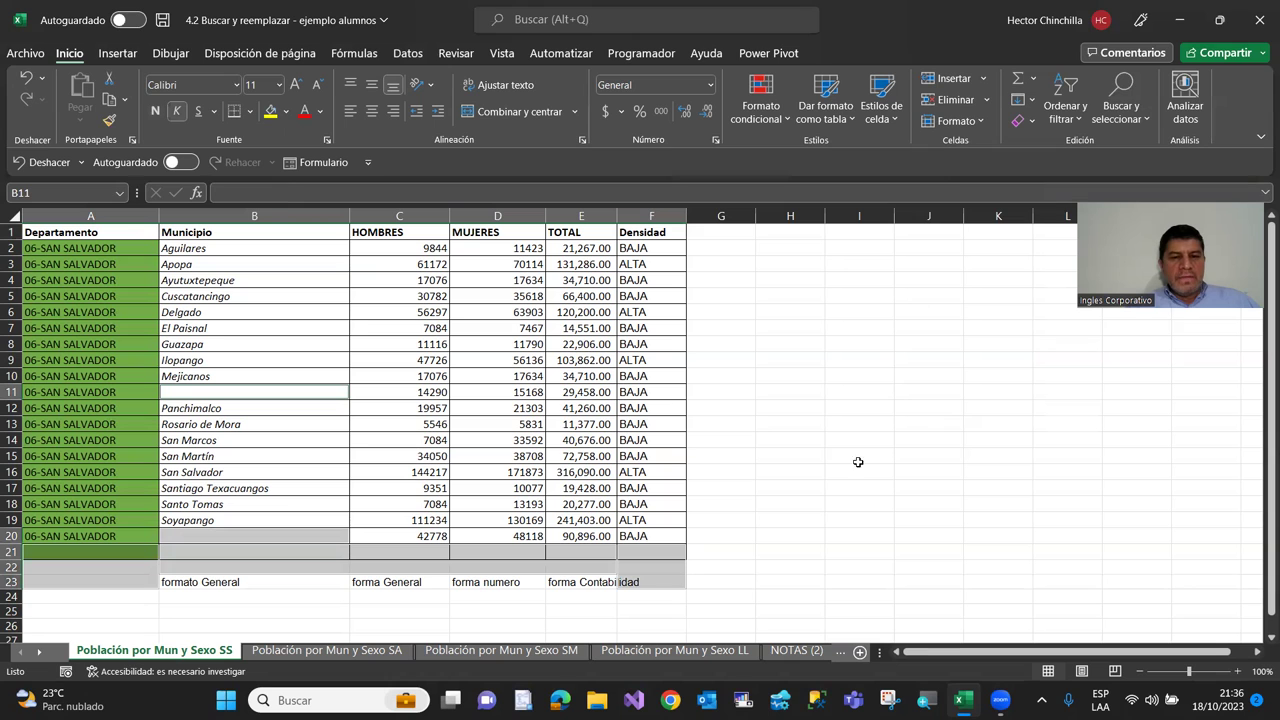
# Undo twice to restore Tonacatepeque in B20 and Nejapa in B11
pyautogui.scroll(-1, 856, 457)
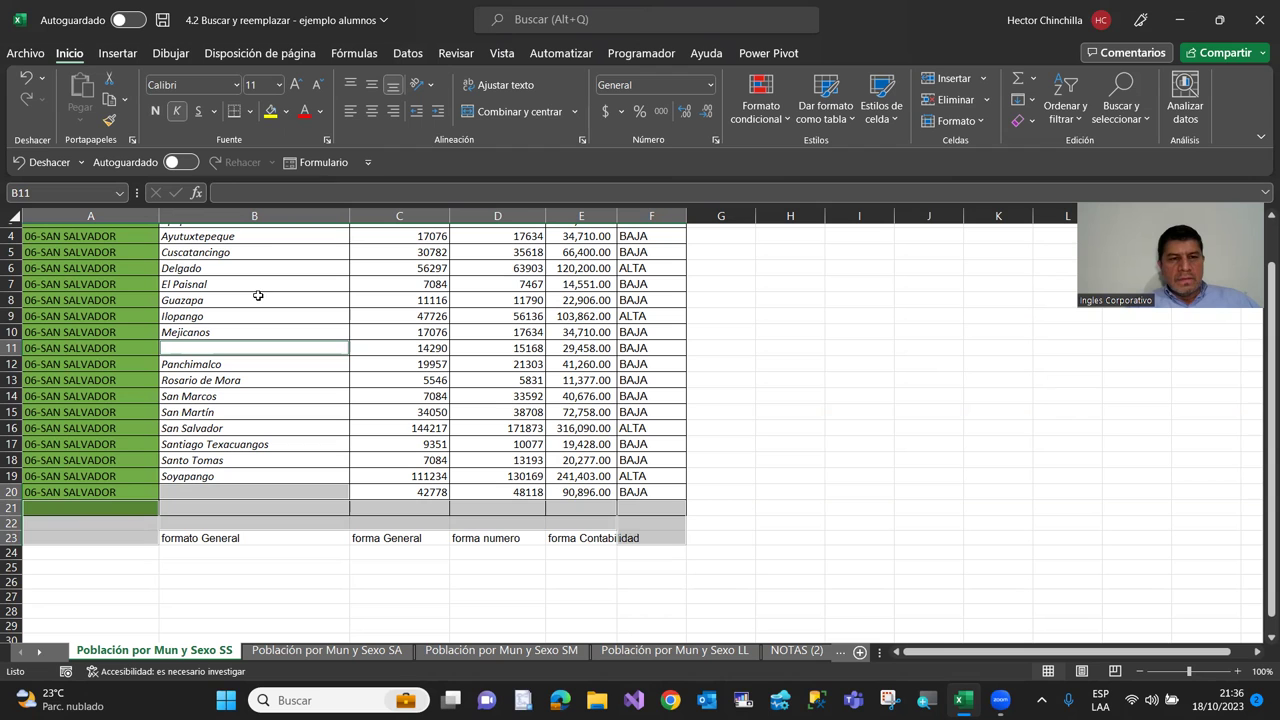
pyautogui.press('Up')
pyautogui.press('Up')
pyautogui.press('Up')
pyautogui.hotkey('ctrl', 'Up')
pyautogui.press('Down')
pyautogui.press('Down')
pyautogui.press('Down')
pyautogui.press('Down')
pyautogui.press('Down')
pyautogui.press('Down')
pyautogui.press('Down')
pyautogui.press('Down')
pyautogui.hotkey('ctrl', 'z')
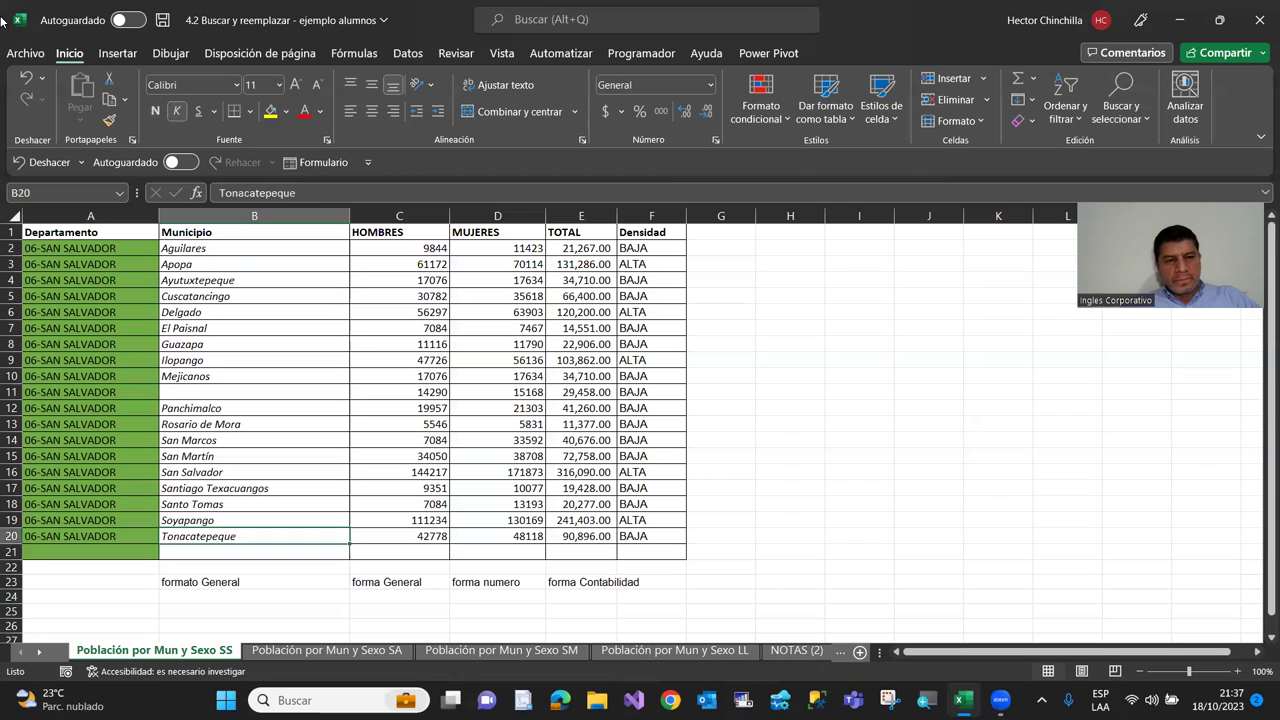
pyautogui.hotkey('ctrl', 'z')
pyautogui.hotkey('ctrl', 'z')
# Move the cursor back to cell A1, the Departamento header
pyautogui.press('Up')
pyautogui.press('Up')
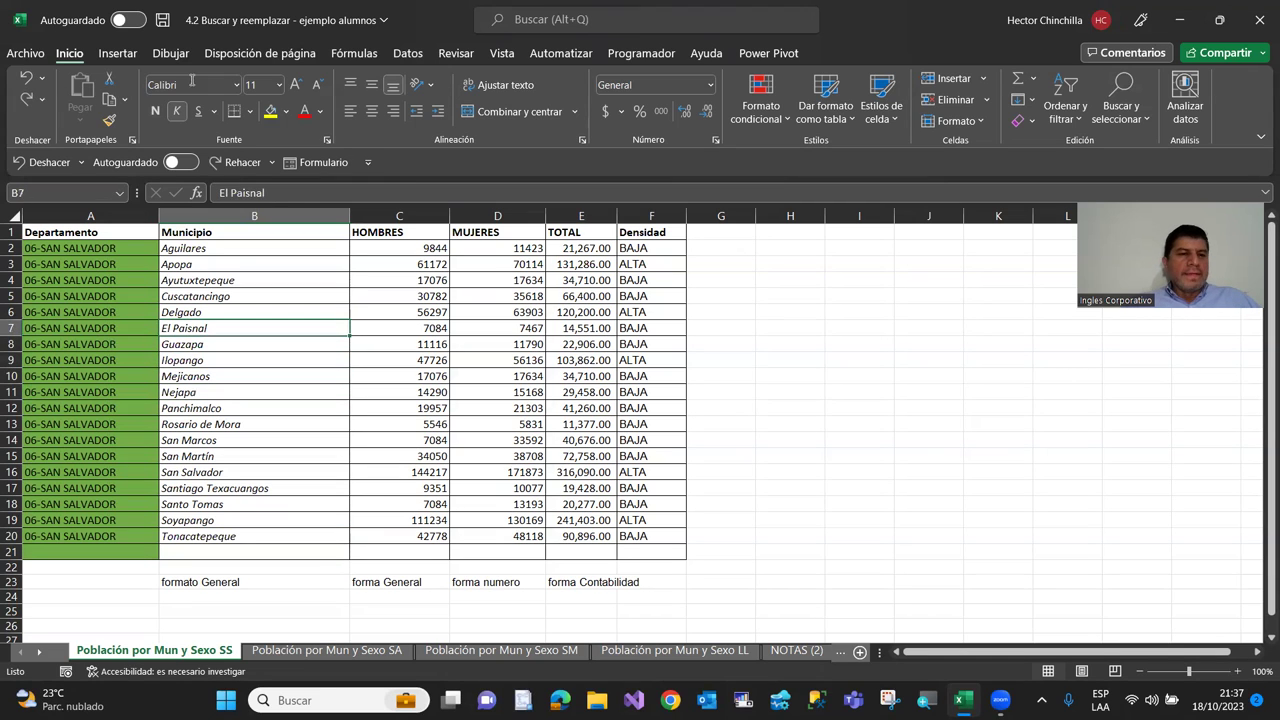
pyautogui.press('Left')
pyautogui.press('Up')
pyautogui.press('Up')
pyautogui.press('Up')
pyautogui.press('Up')
pyautogui.press('Up')
pyautogui.press('Up')
pyautogui.press('Down')
pyautogui.press('Up')
pyautogui.press('Down')
pyautogui.press('Up')
pyautogui.press('Down')
pyautogui.press('Up')
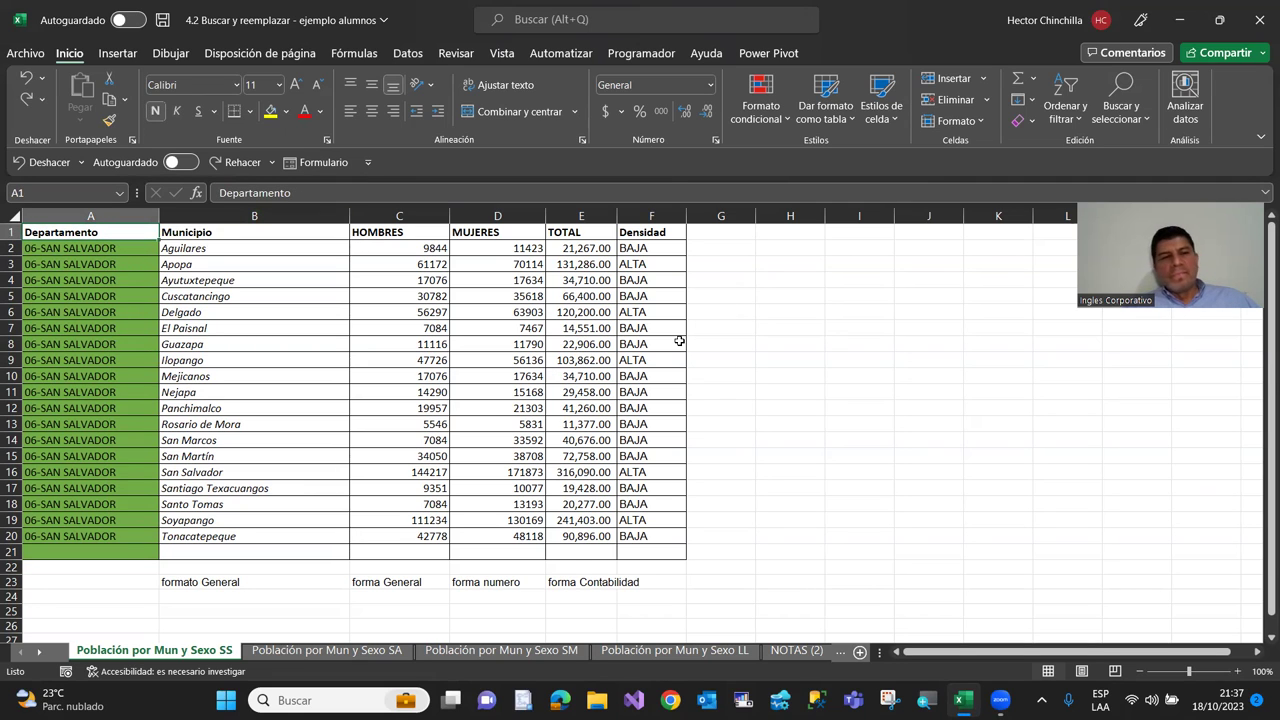
# Open Buscar, set Buscar en to Fórmulas and enter 06- as the search text
pyautogui.click(1117, 104)
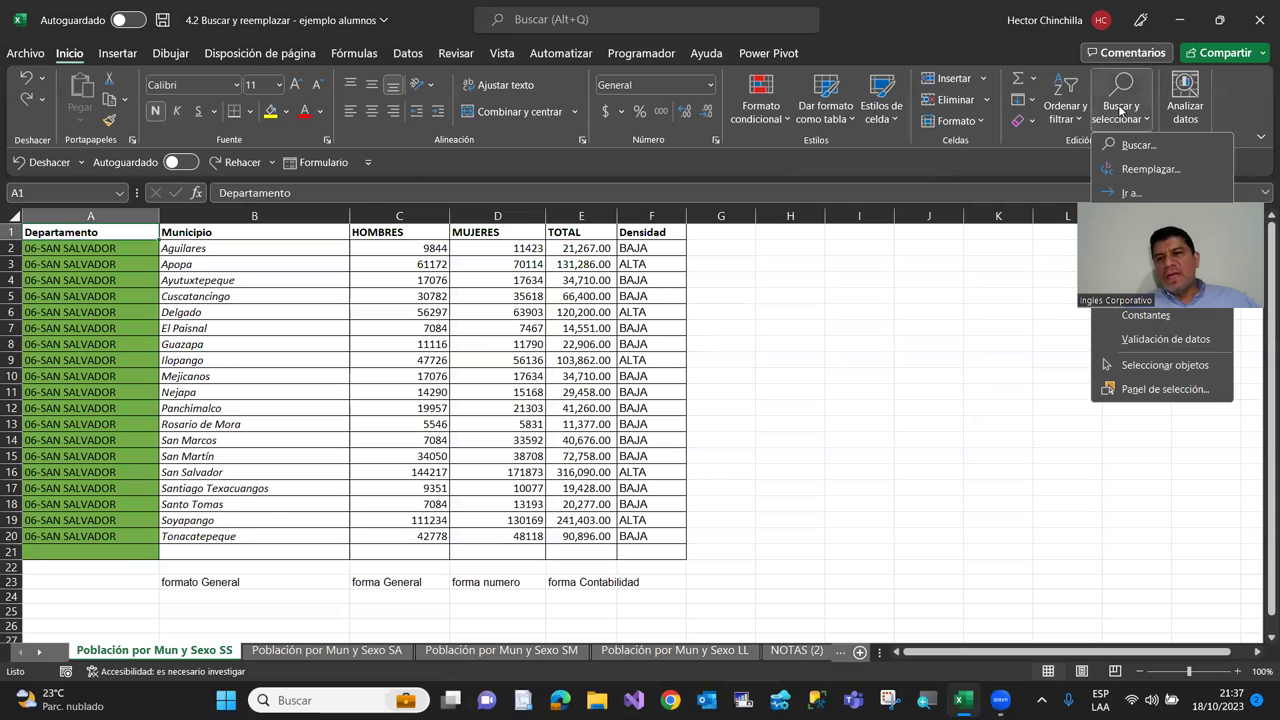
pyautogui.click(1138, 146)
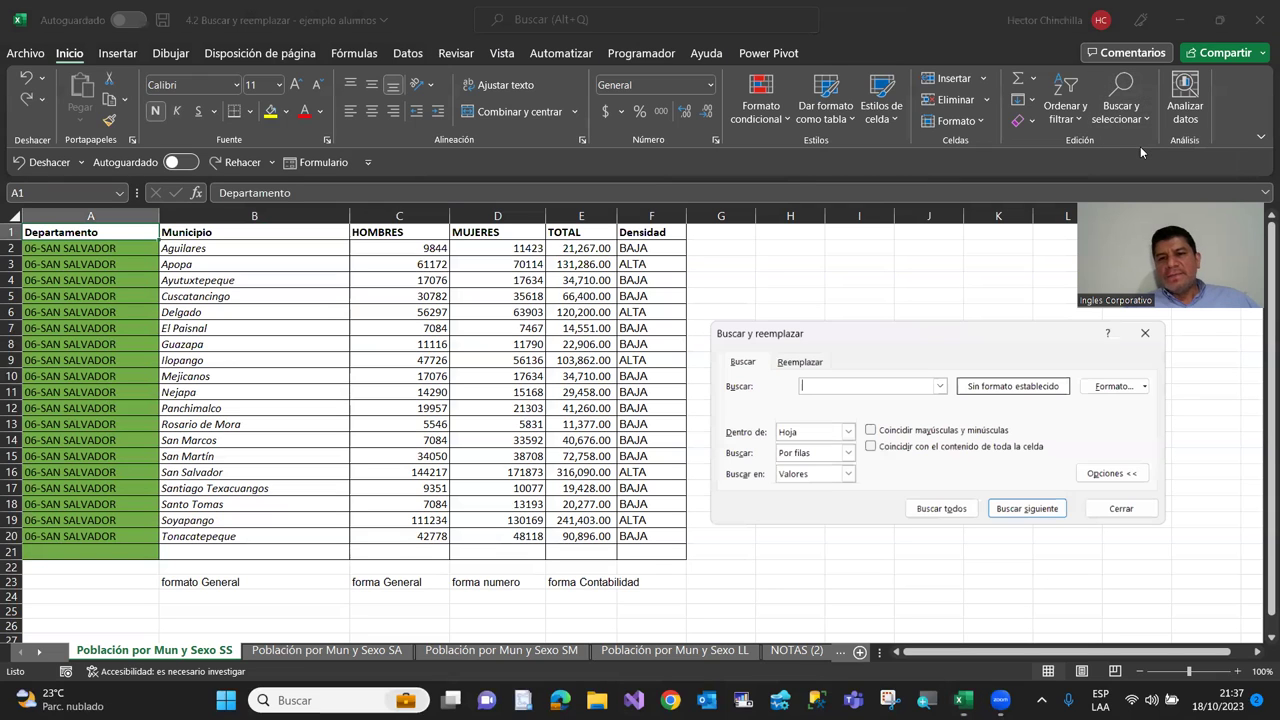
pyautogui.click(849, 474)
pyautogui.click(829, 502)
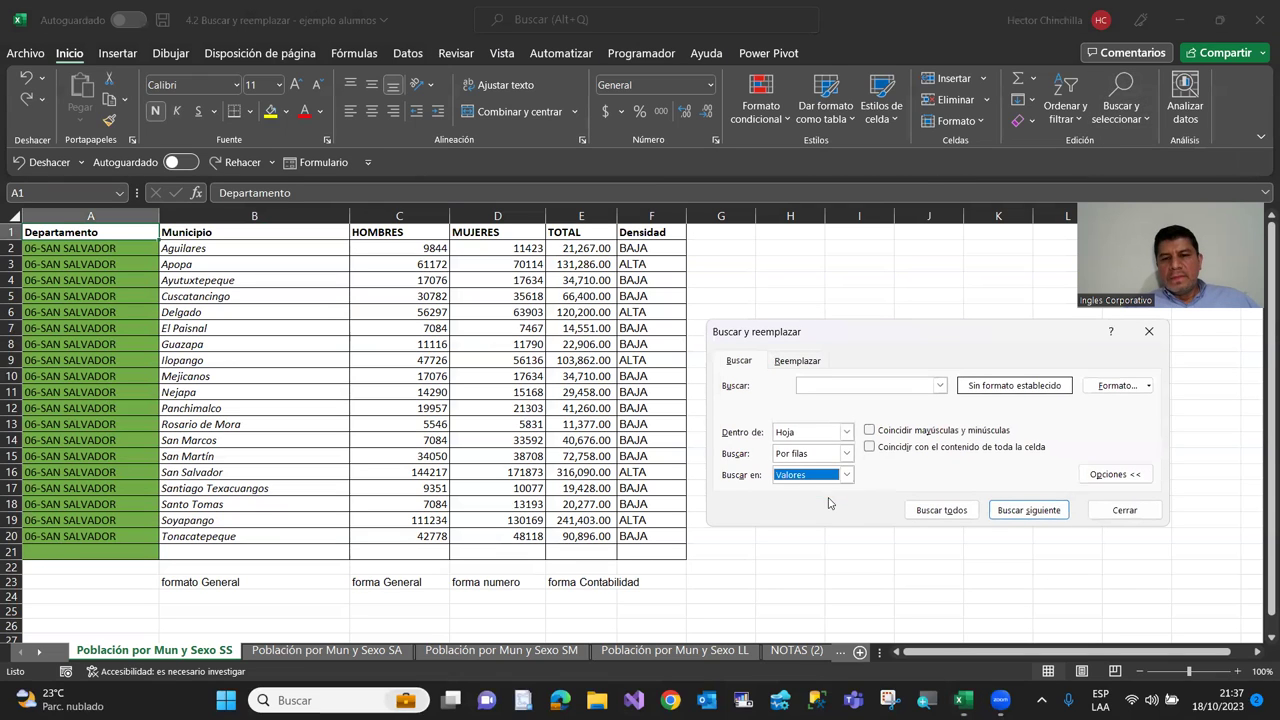
pyautogui.click(846, 474)
pyautogui.click(840, 489)
pyautogui.click(814, 385)
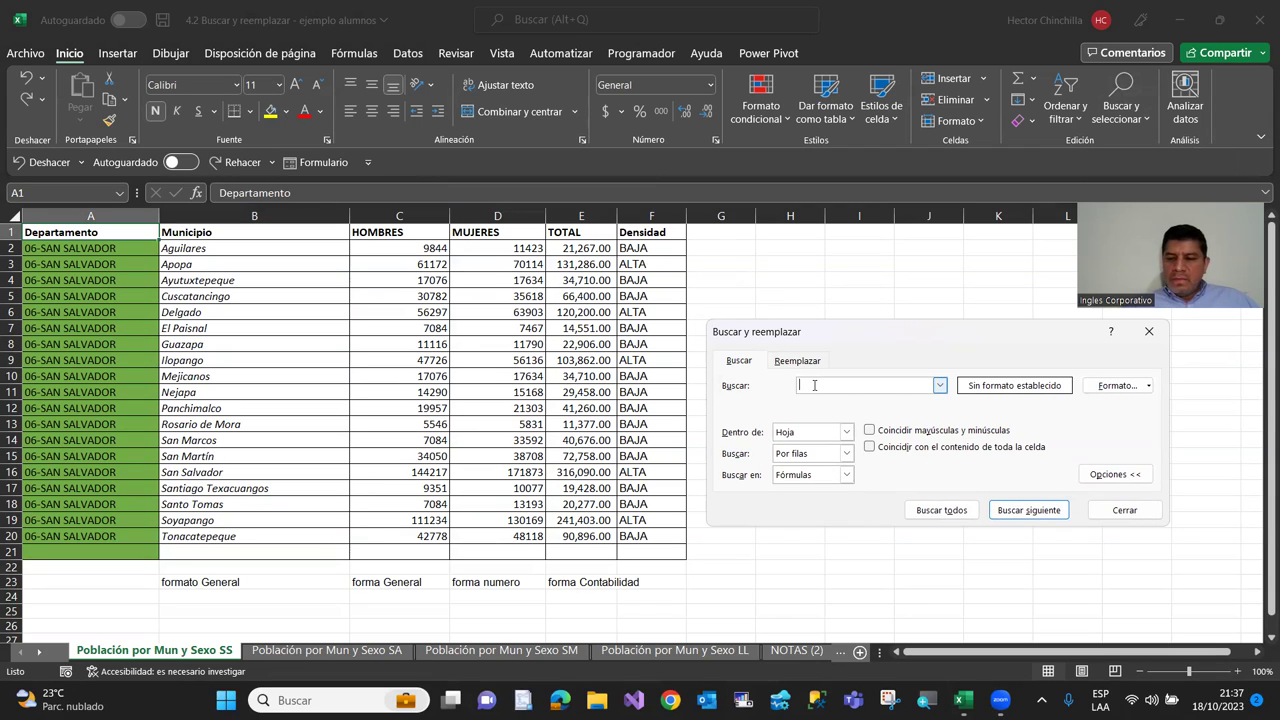
pyautogui.write('06-')
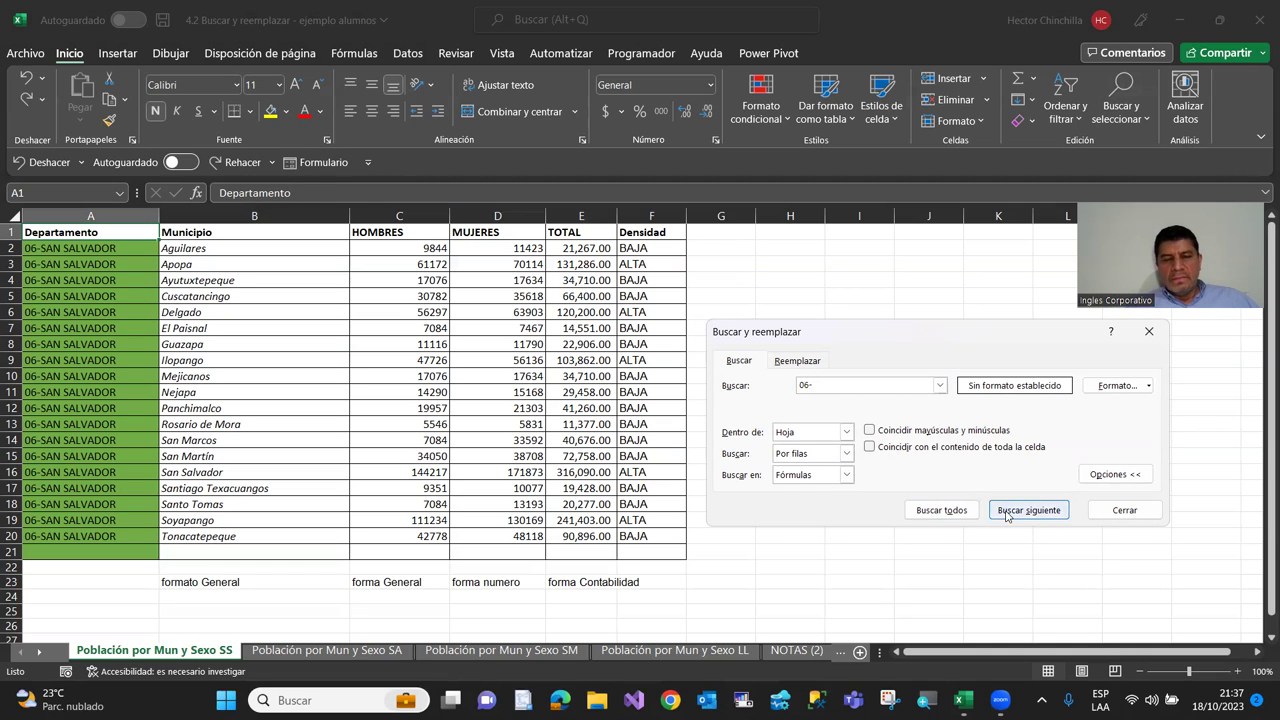
# List all 19 cells containing 06- and select every result
pyautogui.click(1007, 516)
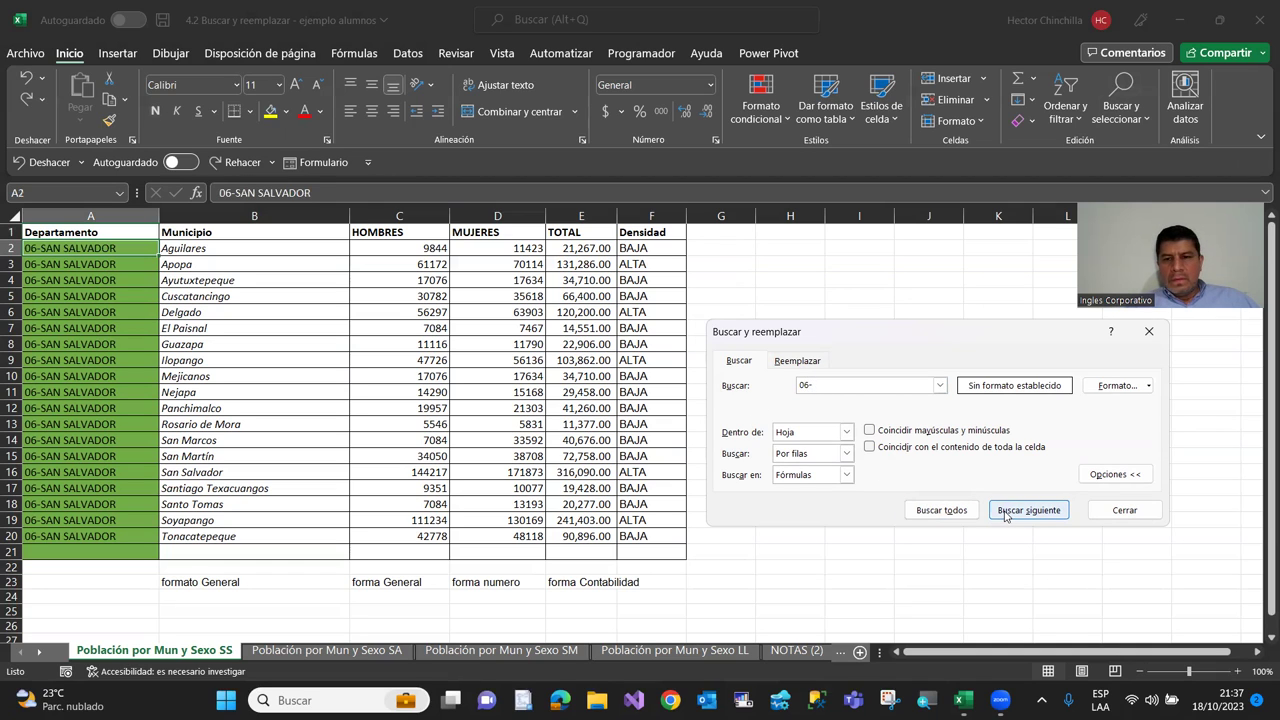
pyautogui.click(941, 511)
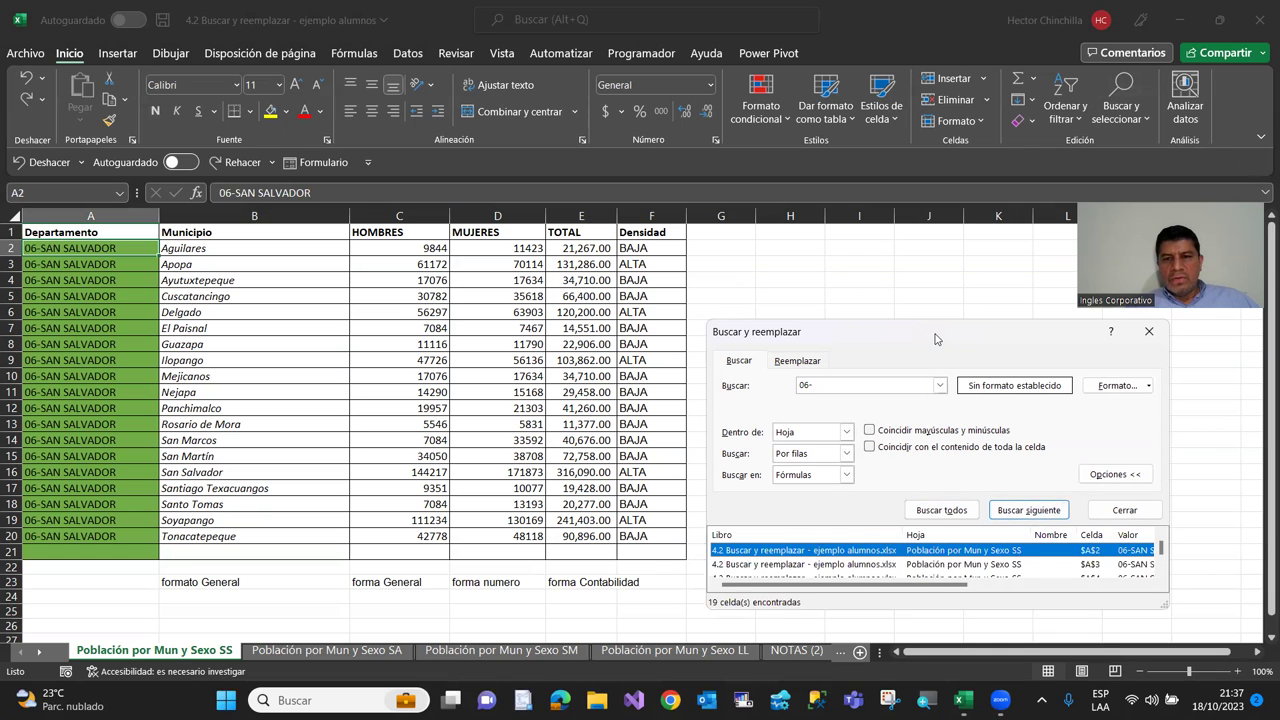
pyautogui.moveTo(935, 324); pyautogui.dragTo(928, 115)
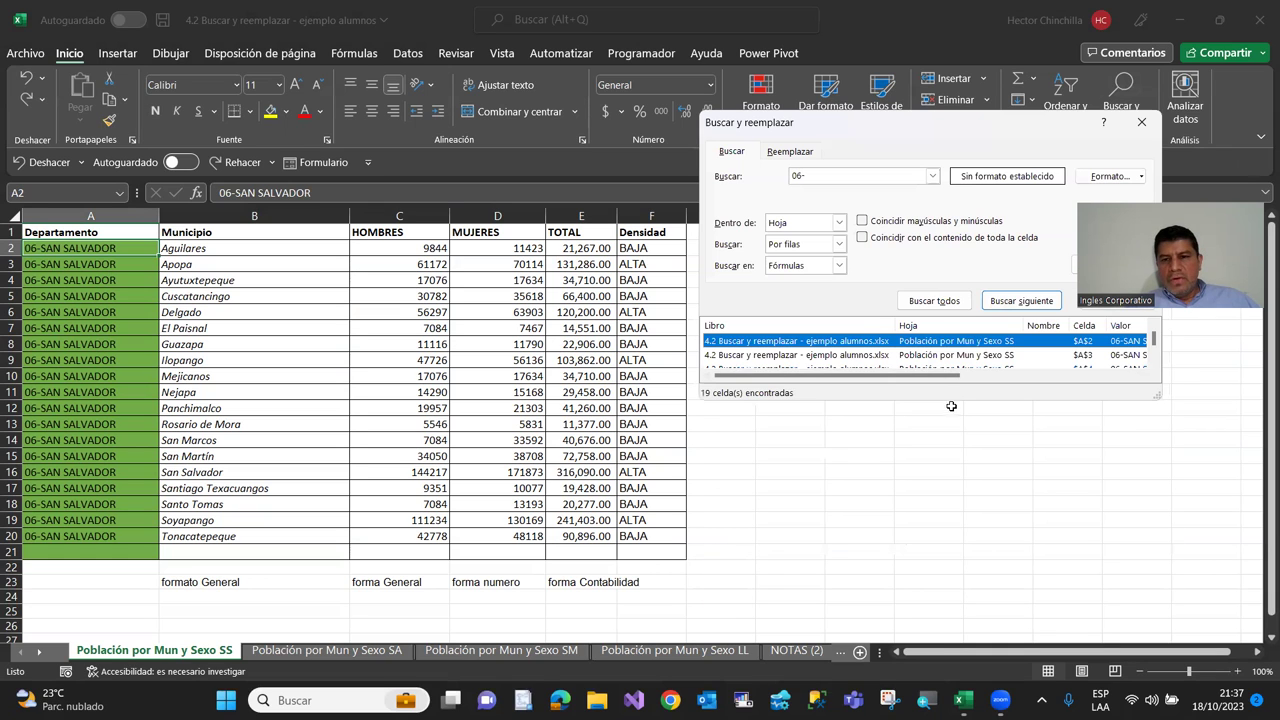
pyautogui.moveTo(950, 400); pyautogui.dragTo(950, 594)
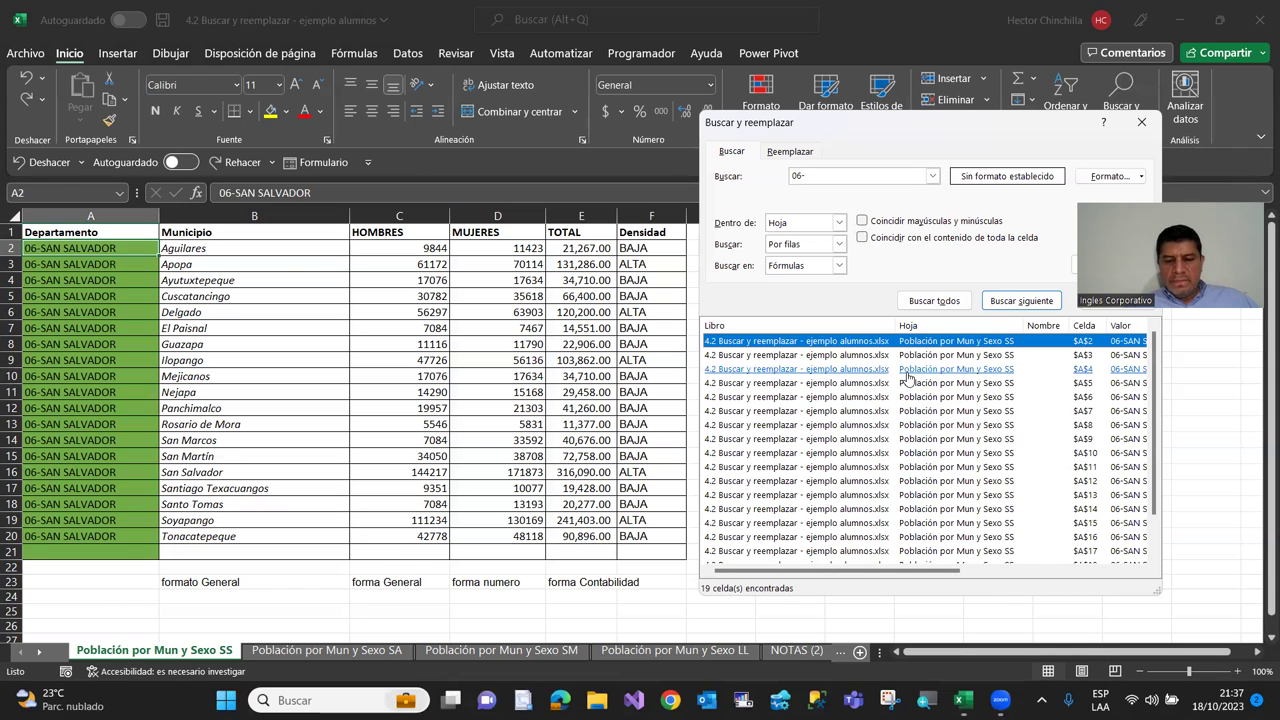
pyautogui.hotkey('ctrl', 'a')
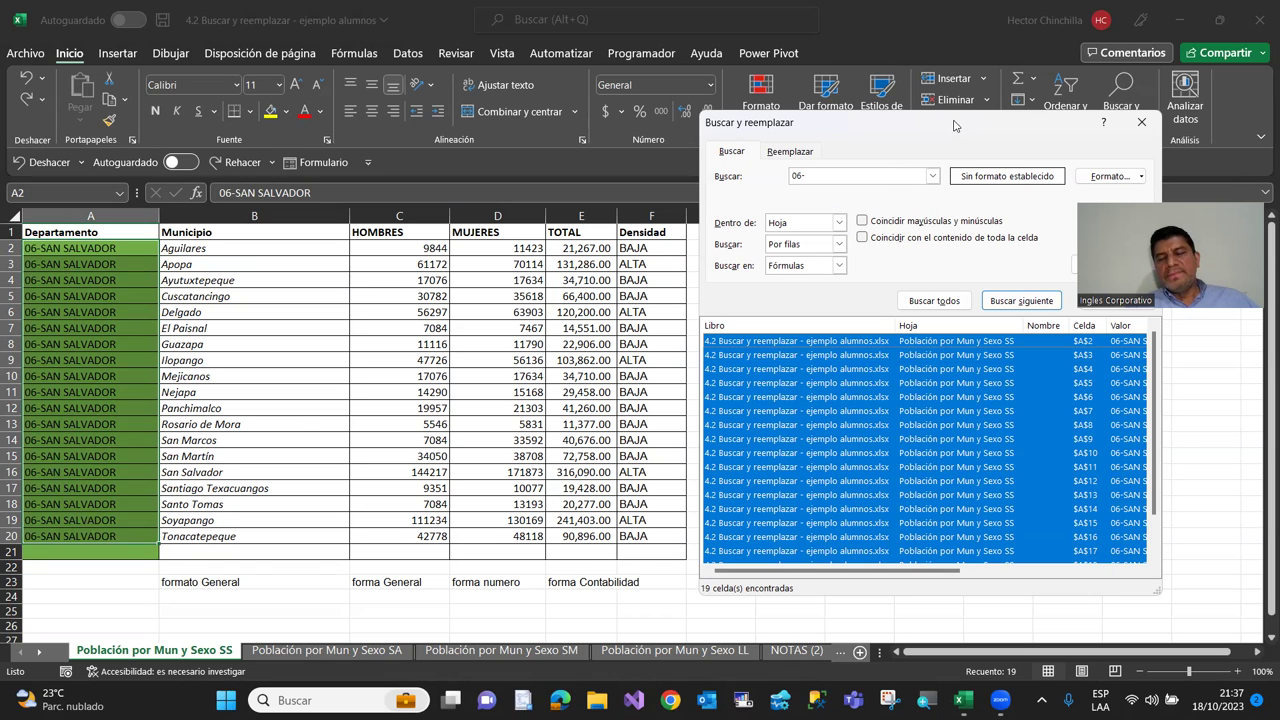
pyautogui.moveTo(948, 125); pyautogui.dragTo(898, 125)
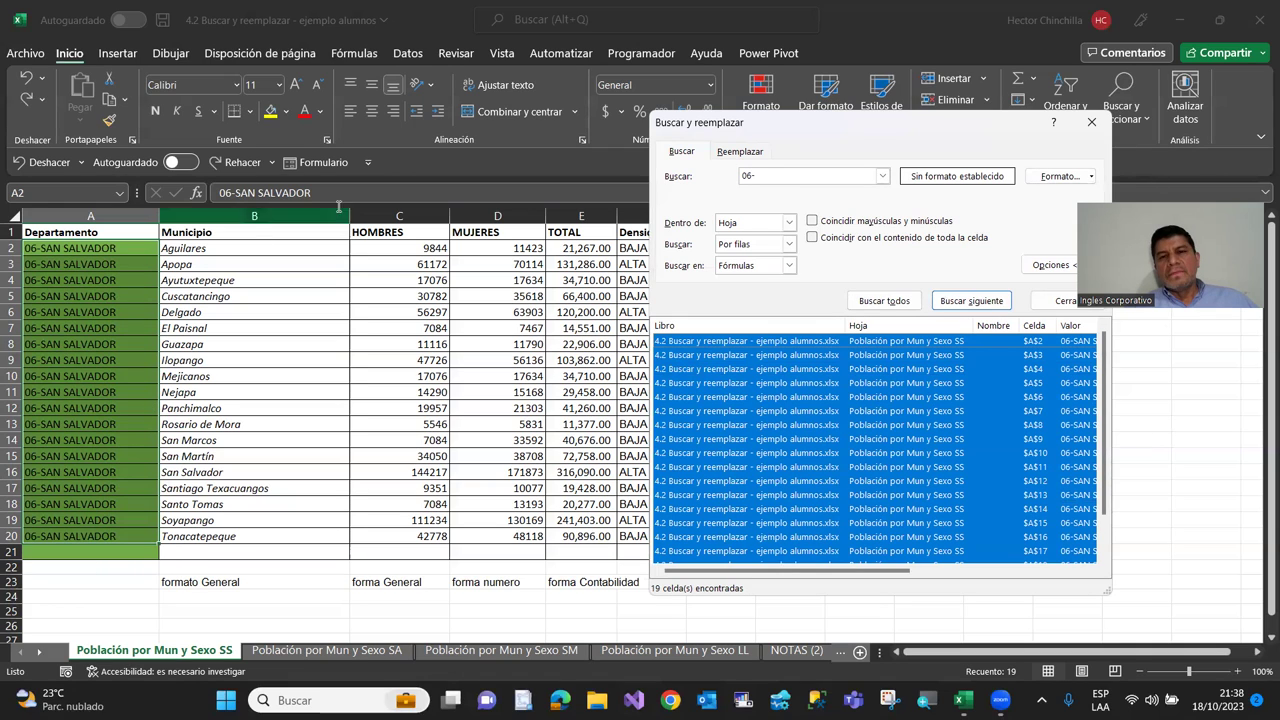
pyautogui.click(734, 153)
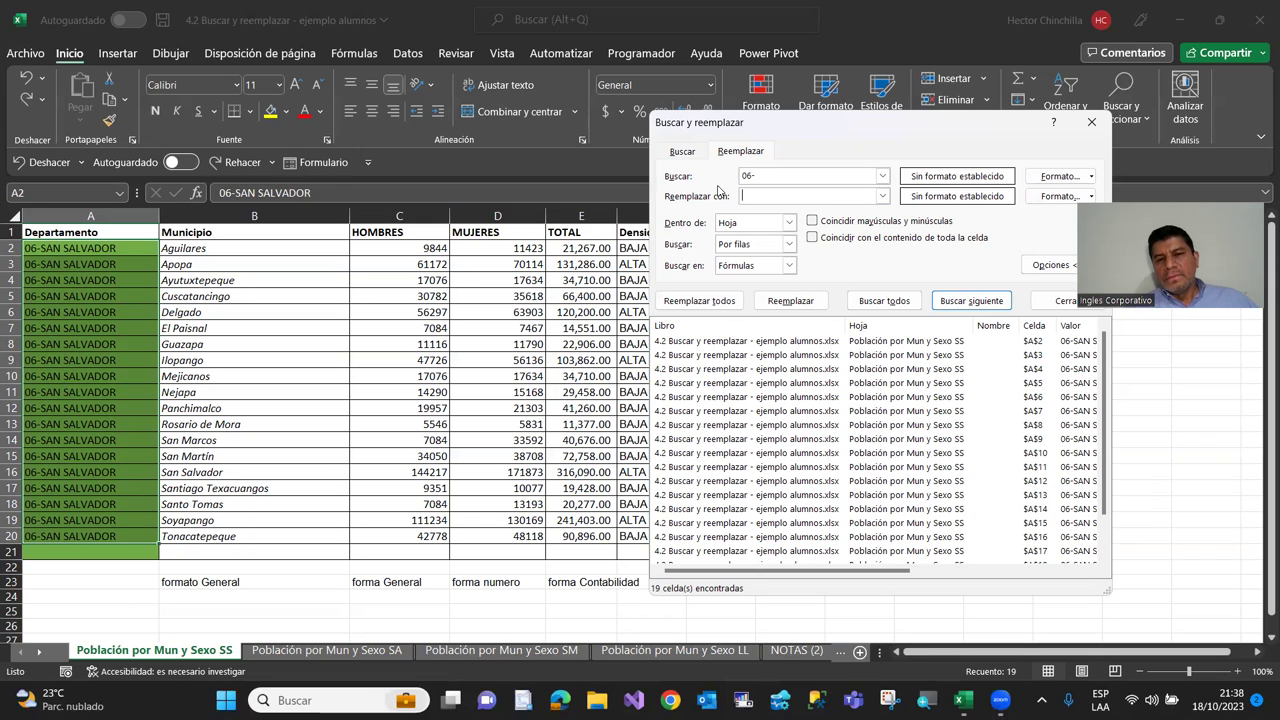
# Reopen the dialog on Reemplazar and enter 15- as the replacement for 06-
pyautogui.click(1058, 300)
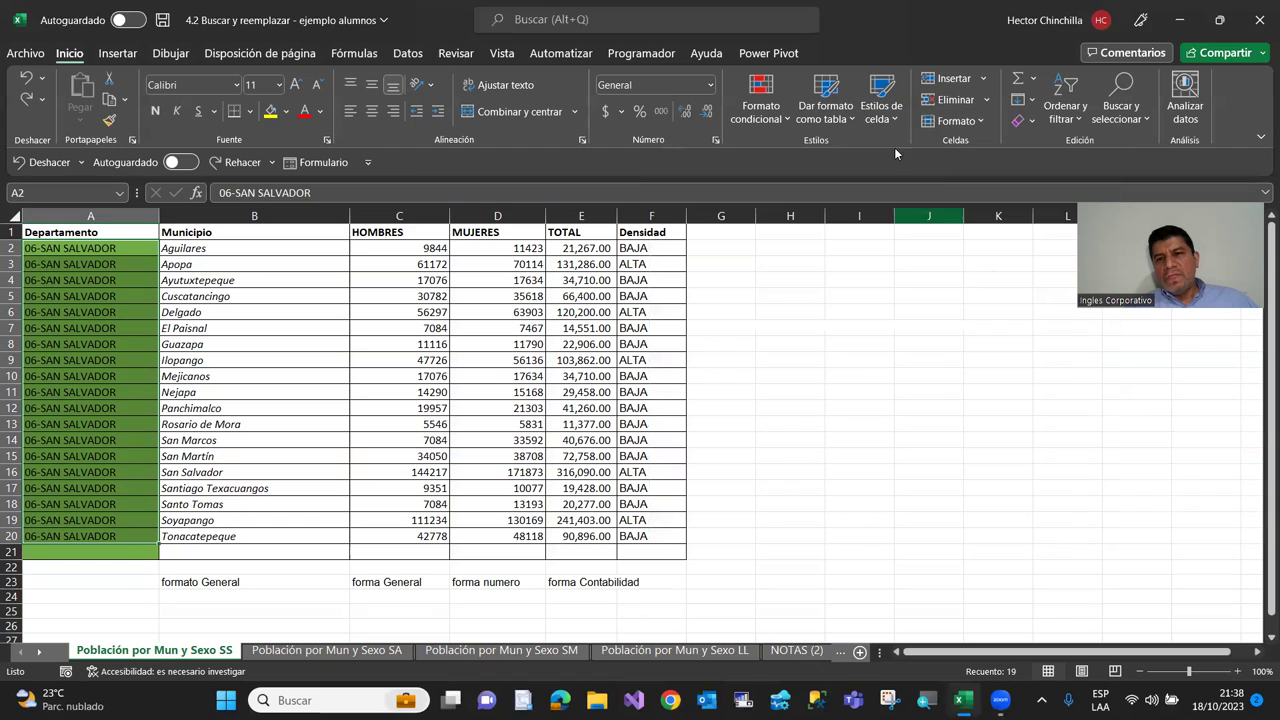
pyautogui.click(1121, 95)
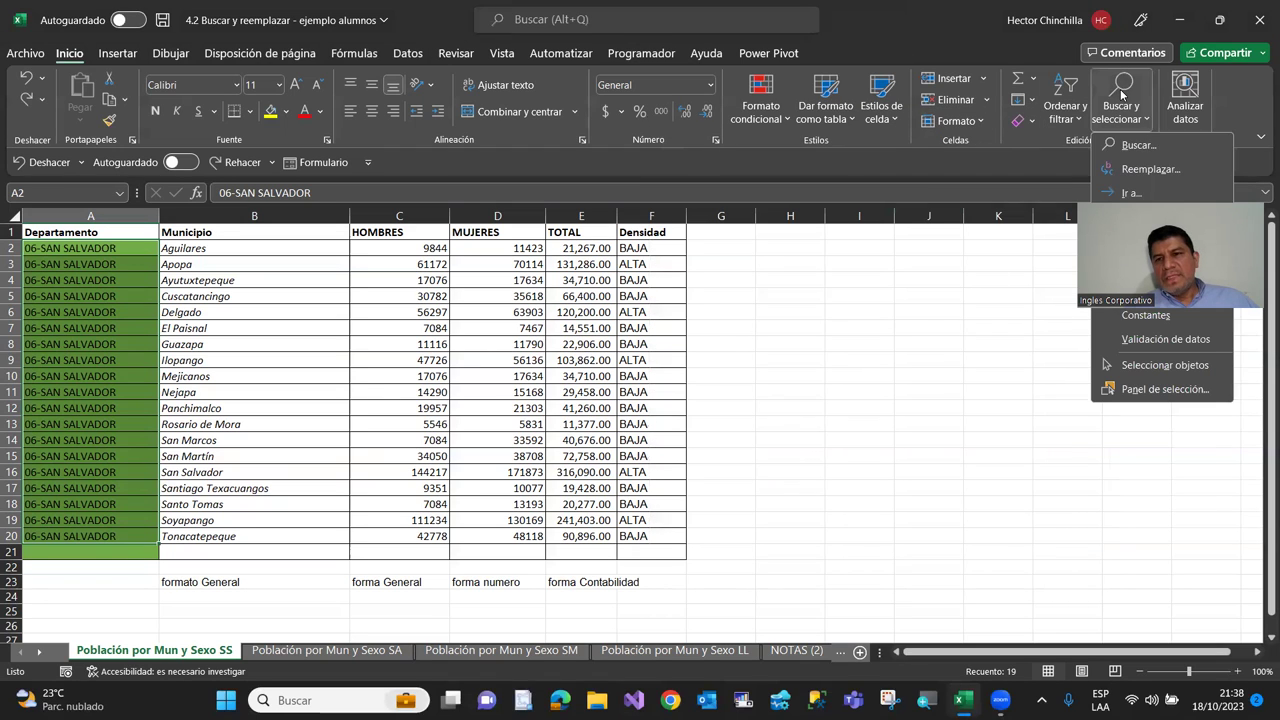
pyautogui.click(1133, 173)
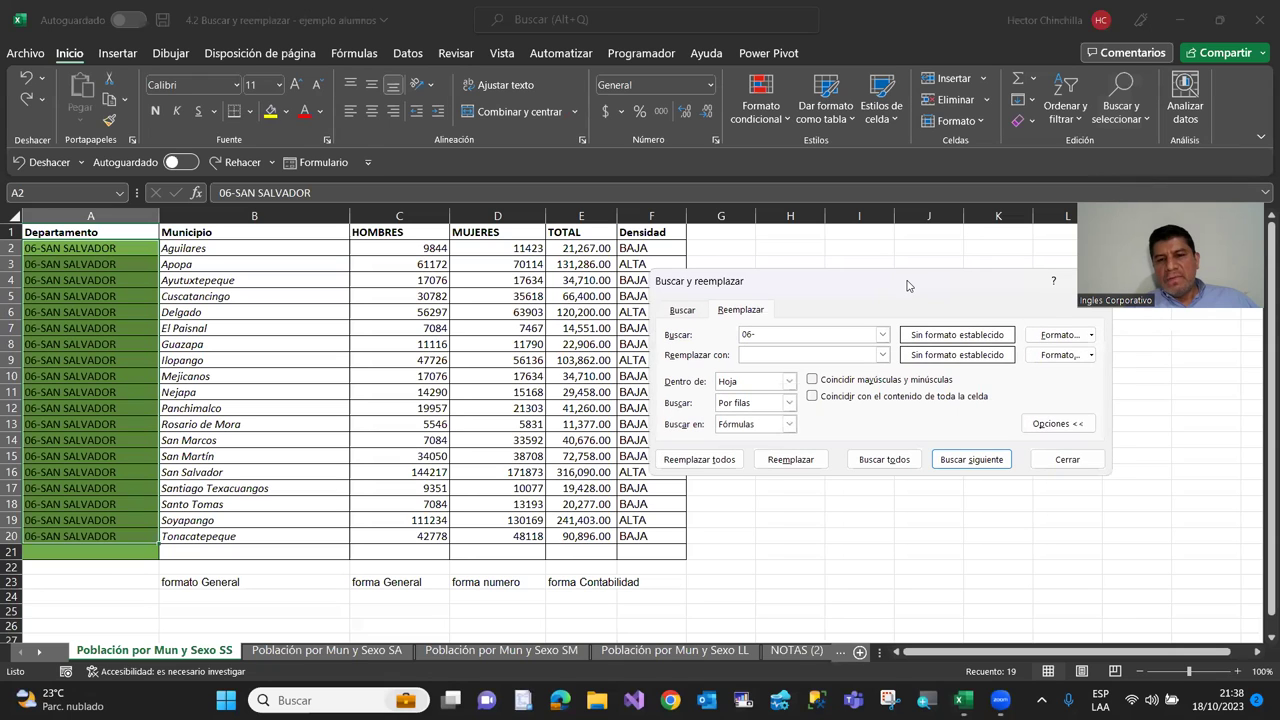
pyautogui.moveTo(907, 286); pyautogui.dragTo(881, 262)
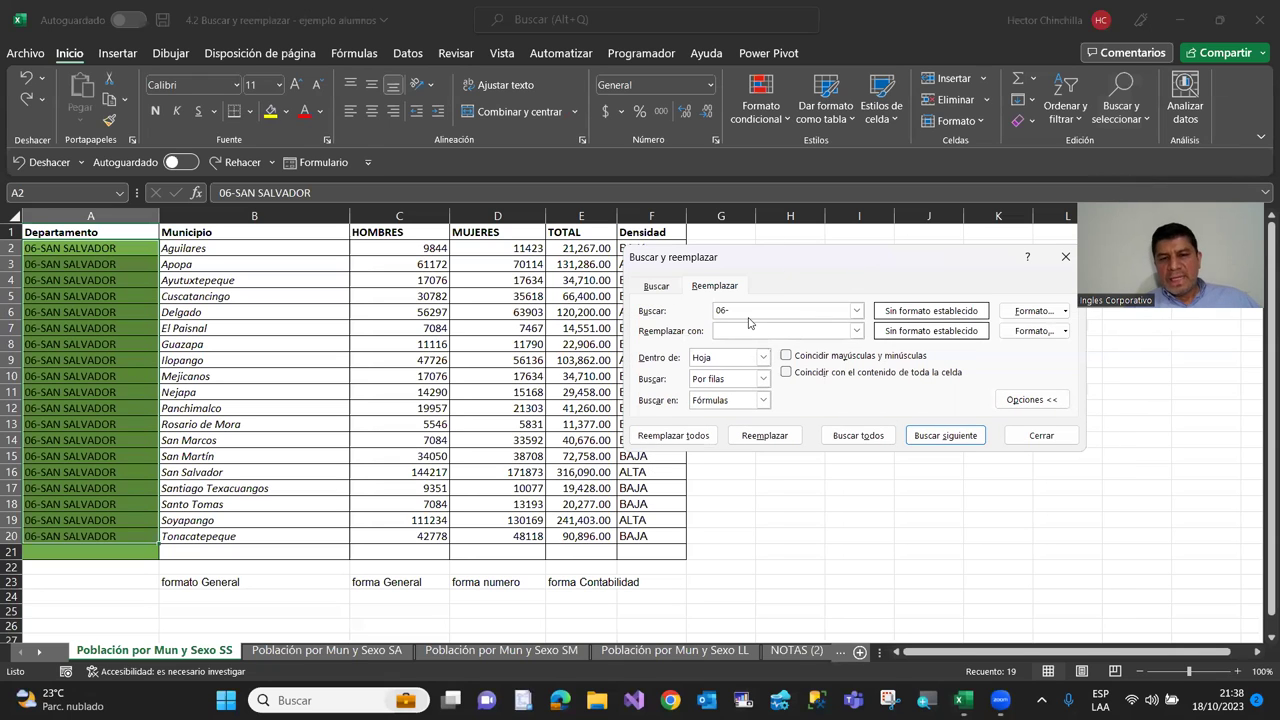
pyautogui.press('Tab')
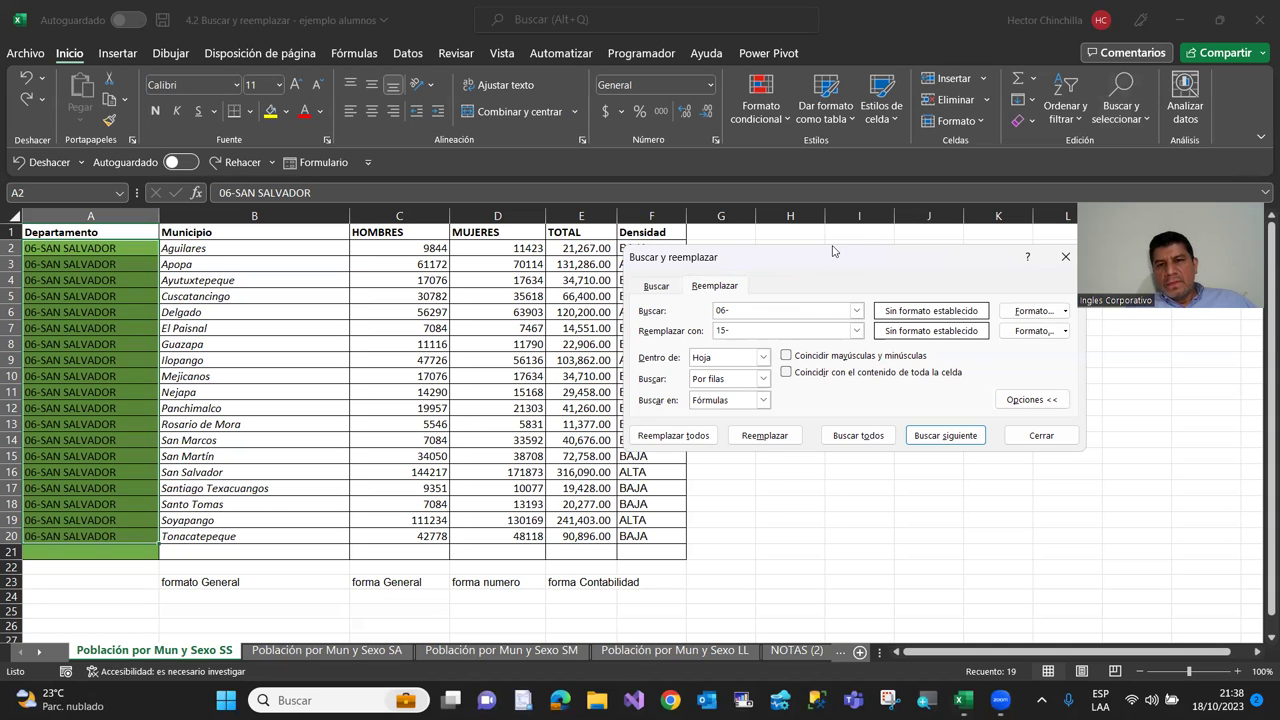
pyautogui.moveTo(833, 251); pyautogui.dragTo(845, 129)
# List the 19 cells containing 06- and enlarge the results to show them all
pyautogui.click(860, 314)
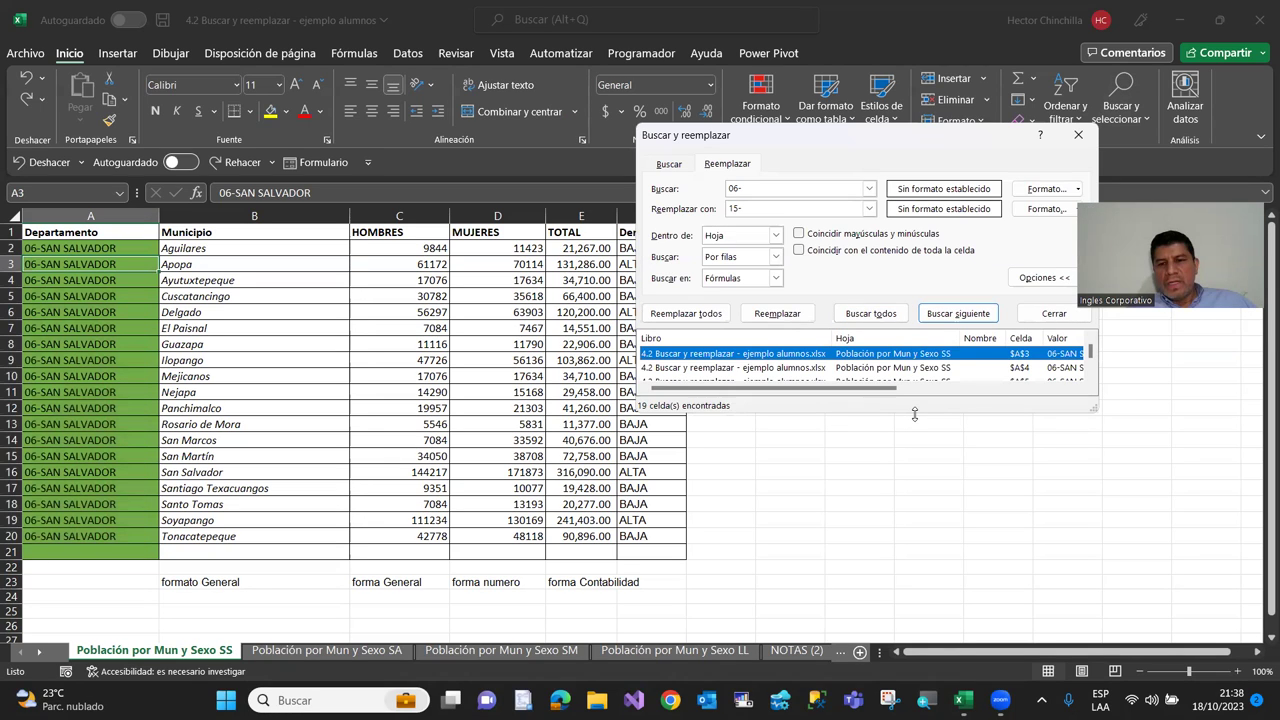
pyautogui.moveTo(914, 413); pyautogui.dragTo(914, 635)
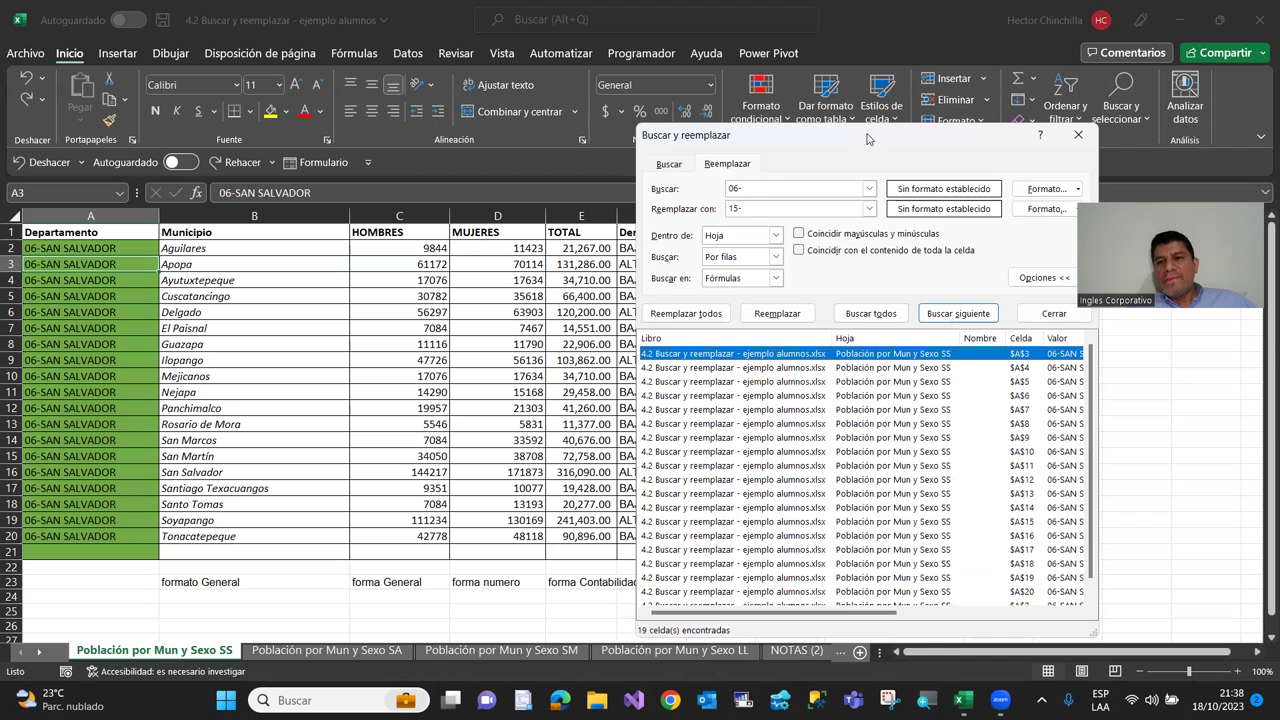
pyautogui.moveTo(868, 139); pyautogui.dragTo(868, 107)
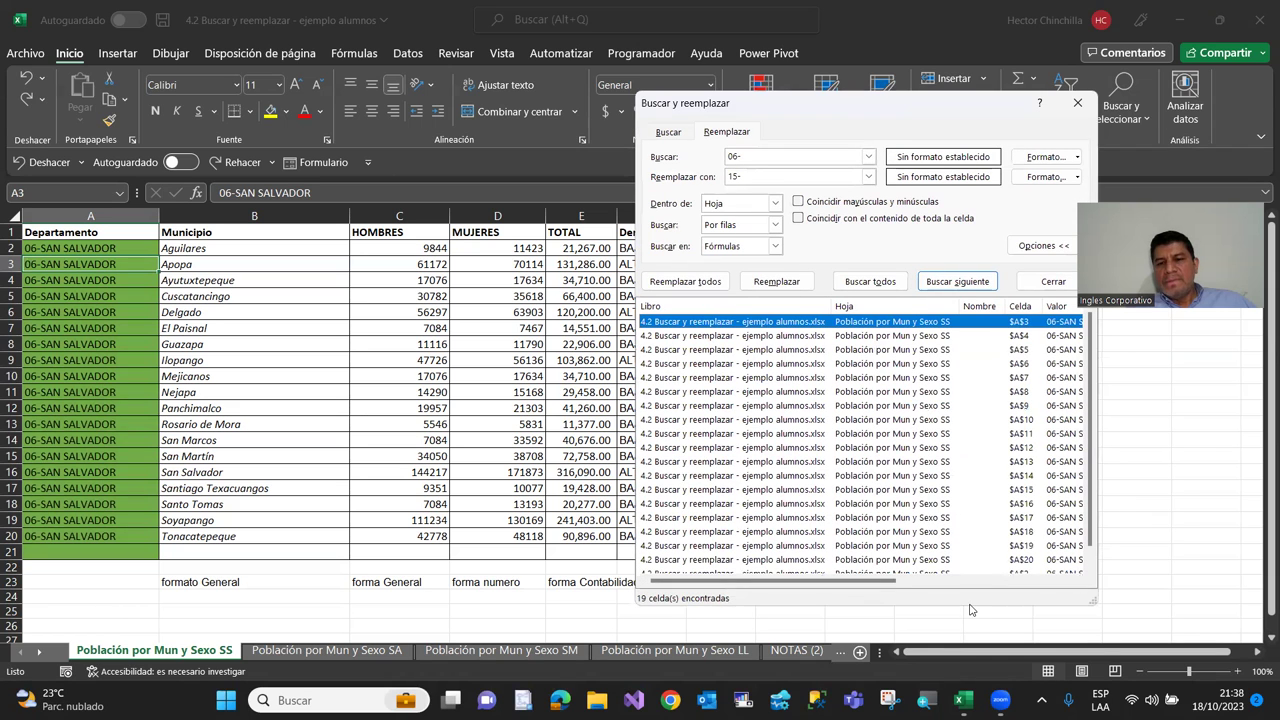
pyautogui.moveTo(969, 609); pyautogui.dragTo(969, 639)
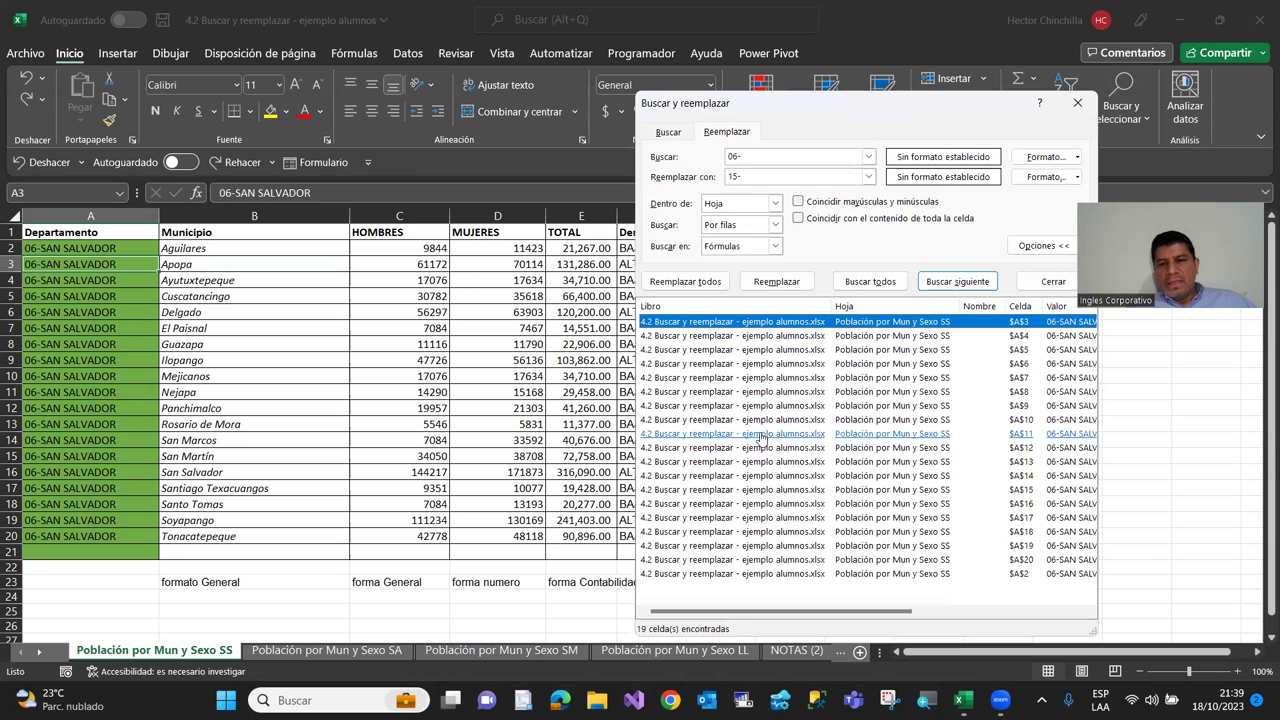
pyautogui.moveTo(893, 614); pyautogui.dragTo(957, 621)
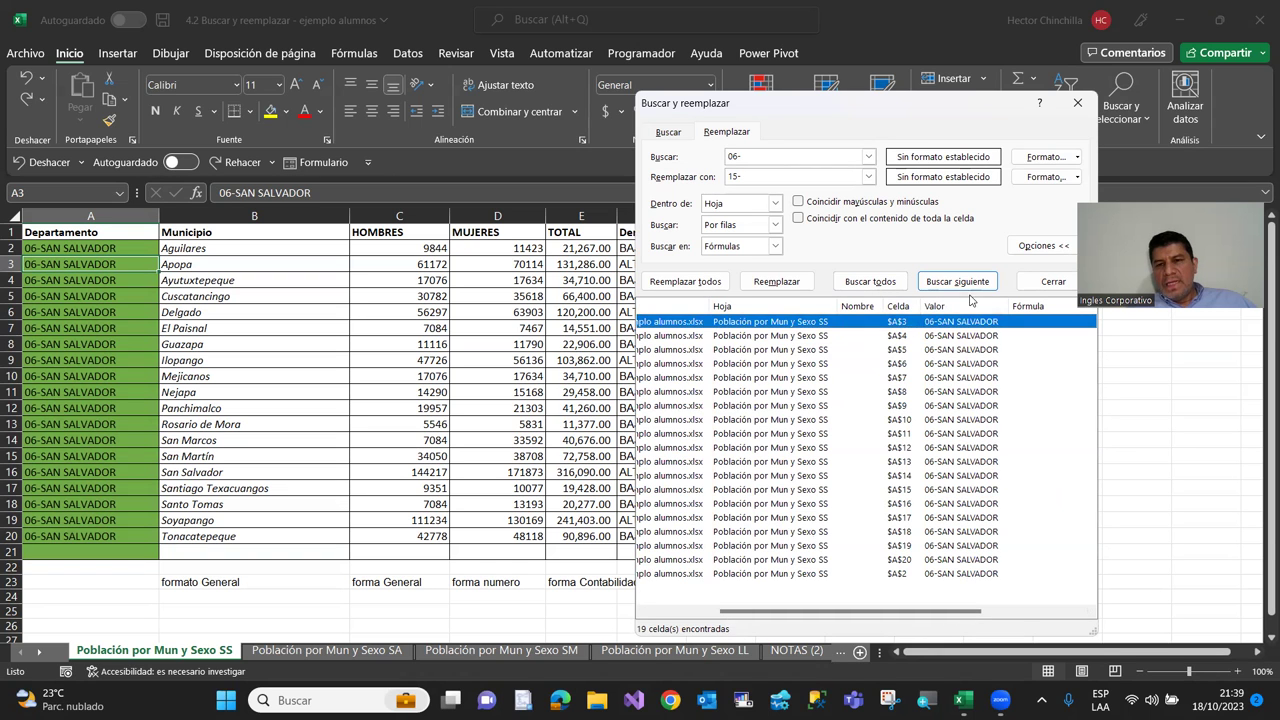
pyautogui.moveTo(948, 620); pyautogui.dragTo(802, 625)
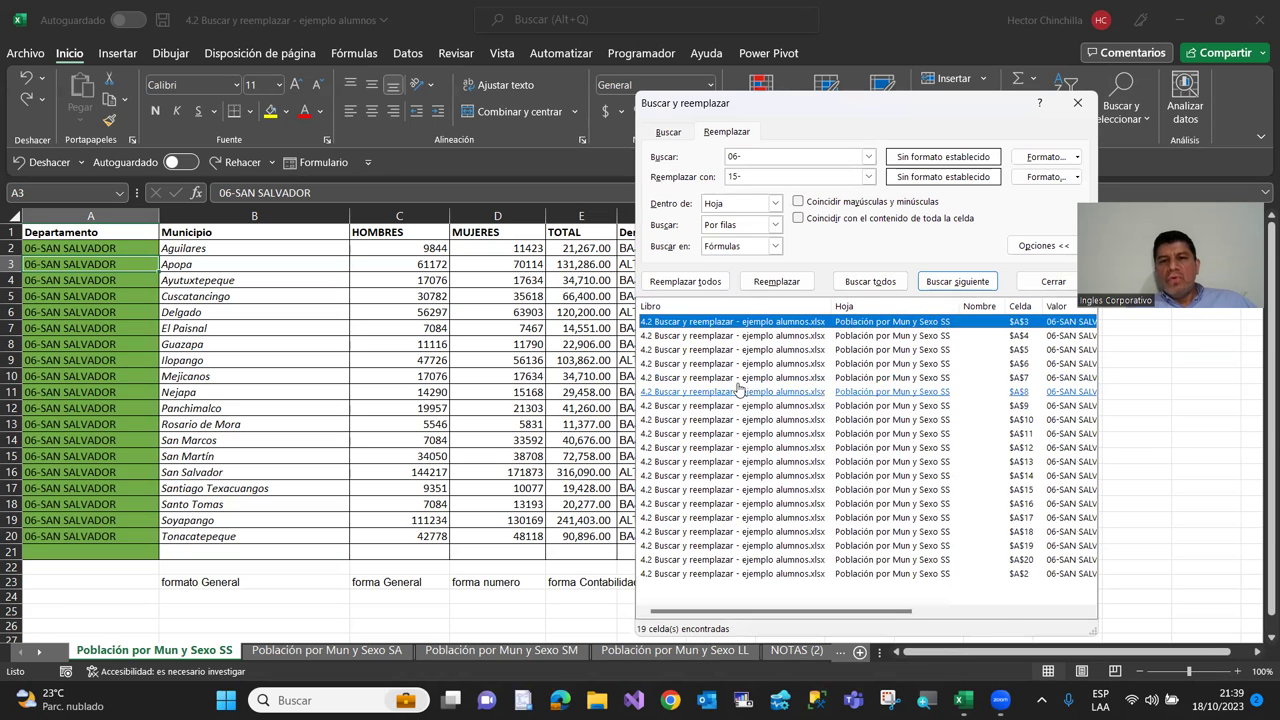
# Replace 06- with 15- in A3–A6 one by one, then all remaining cells, and close
pyautogui.click(777, 284)
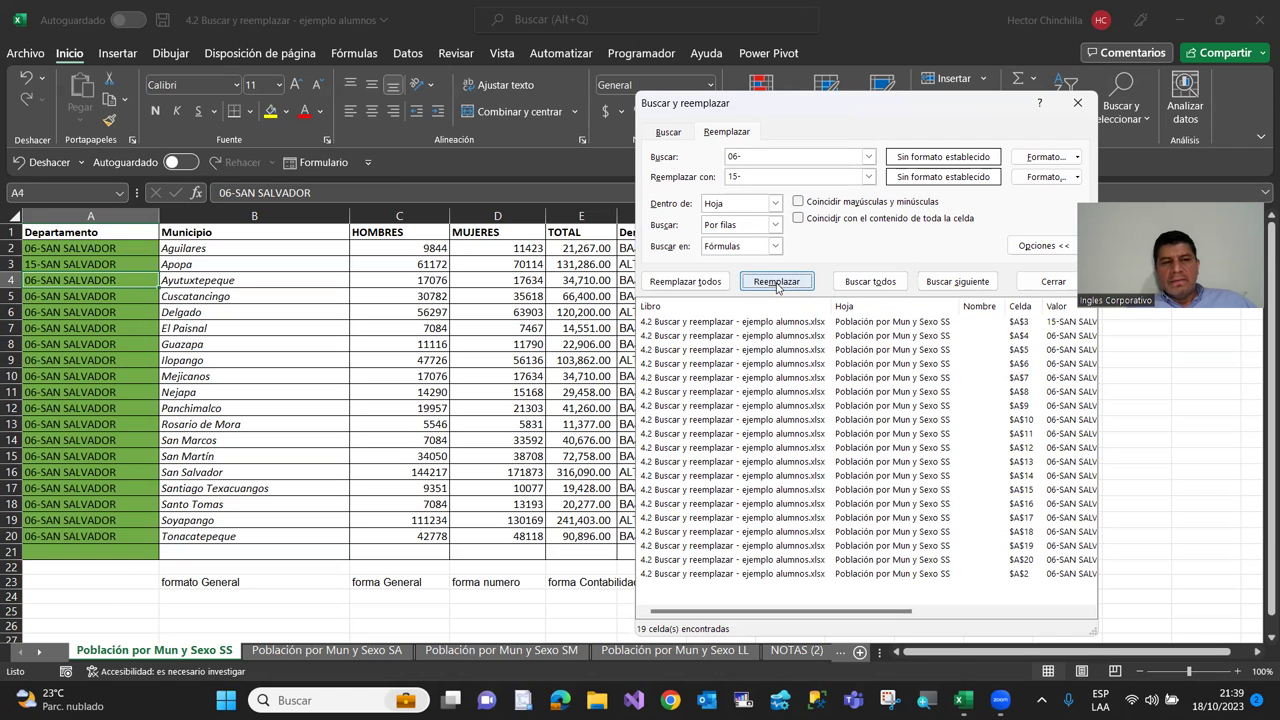
pyautogui.click(777, 284)
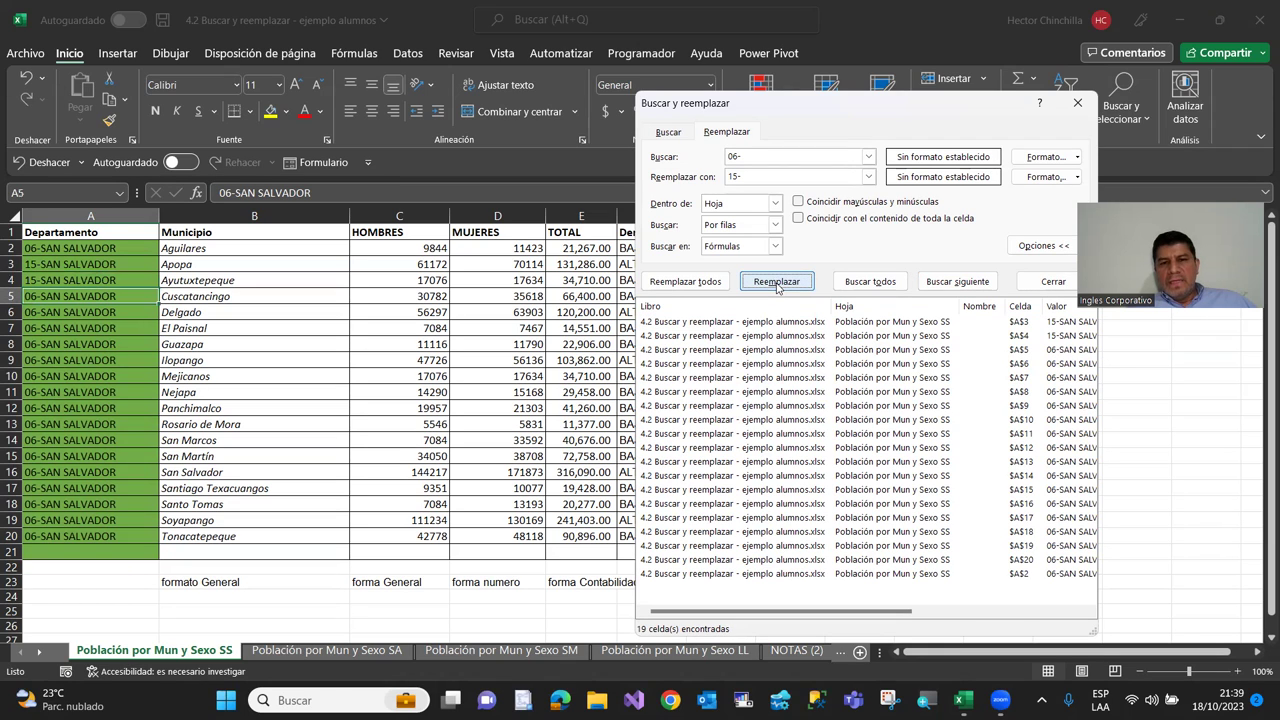
pyautogui.click(777, 284)
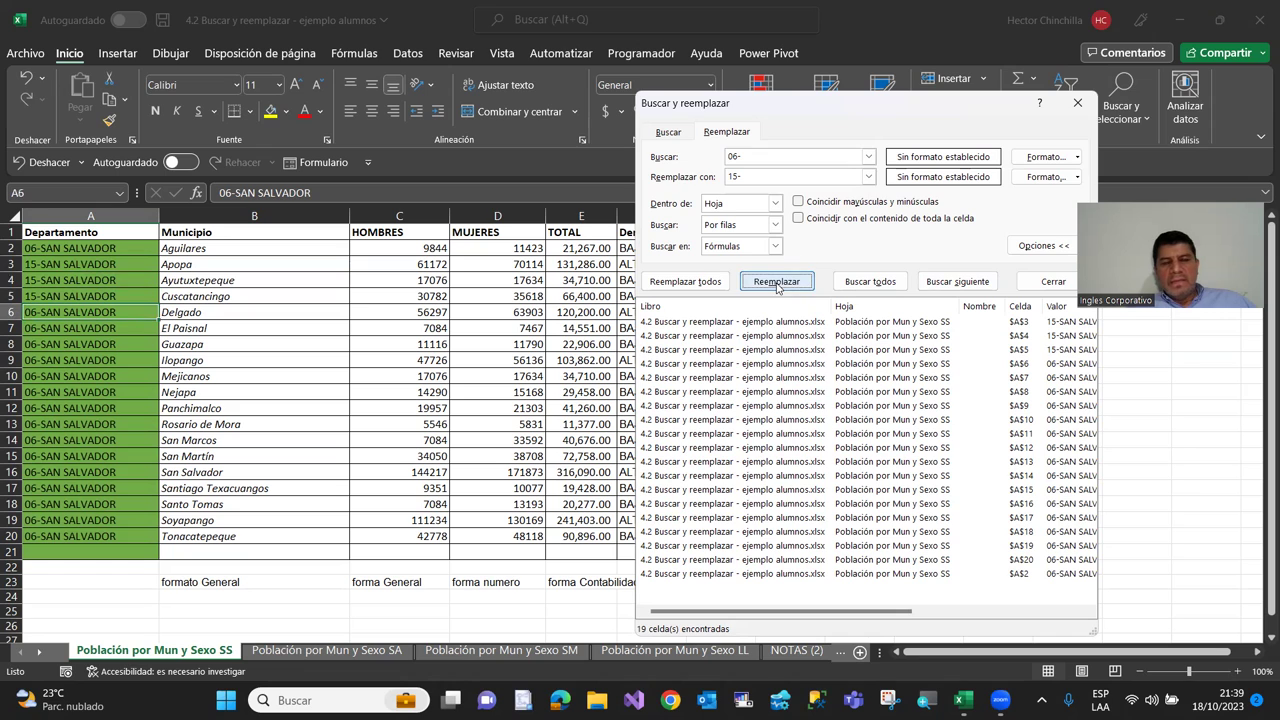
pyautogui.click(777, 284)
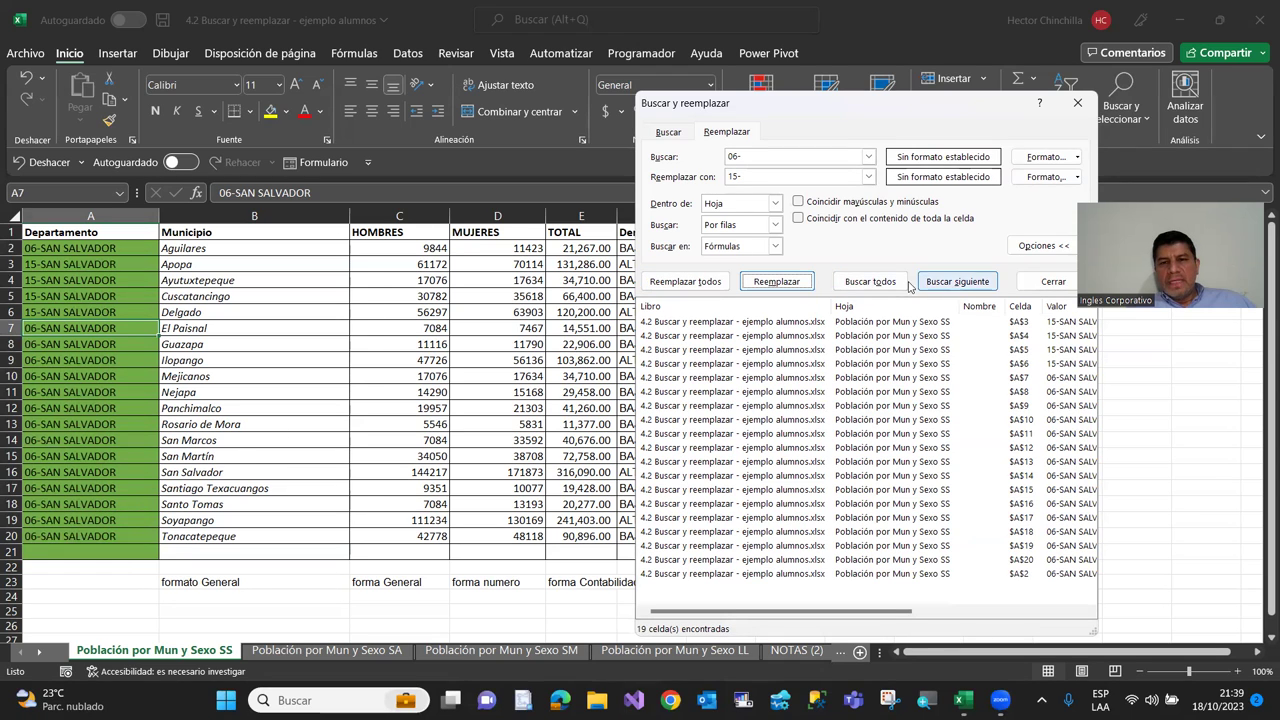
pyautogui.click(685, 281)
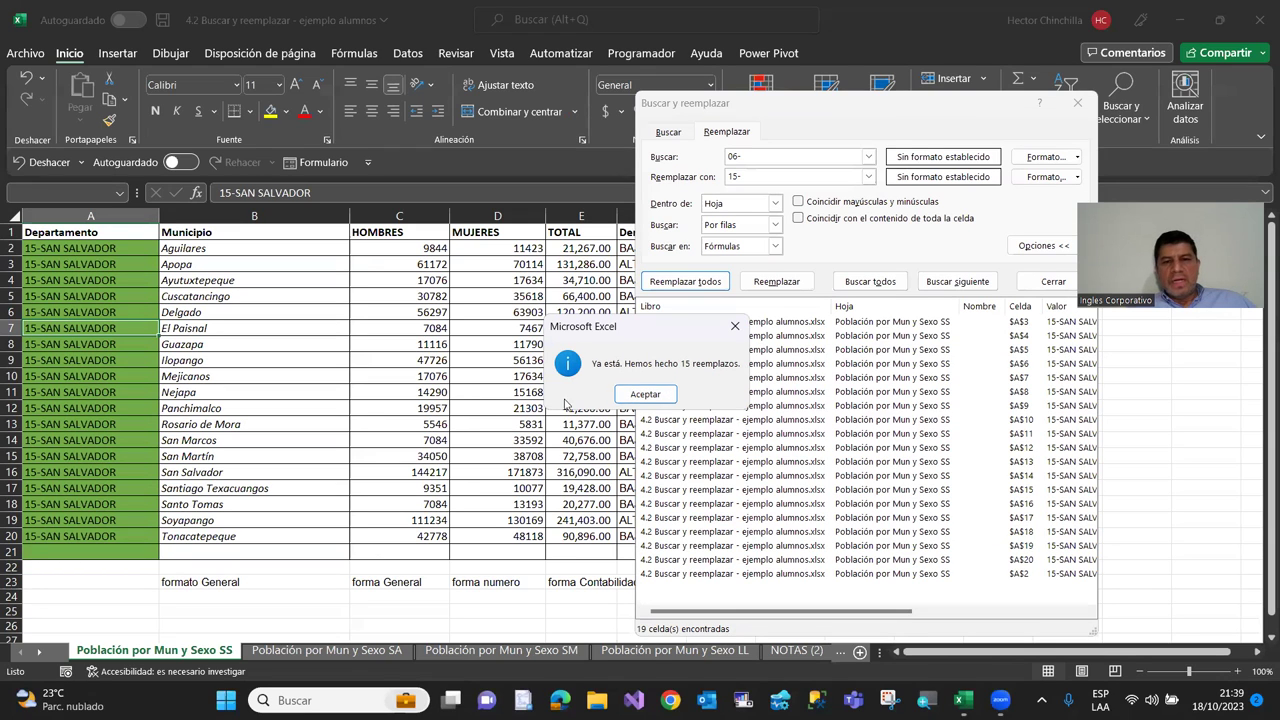
pyautogui.click(658, 398)
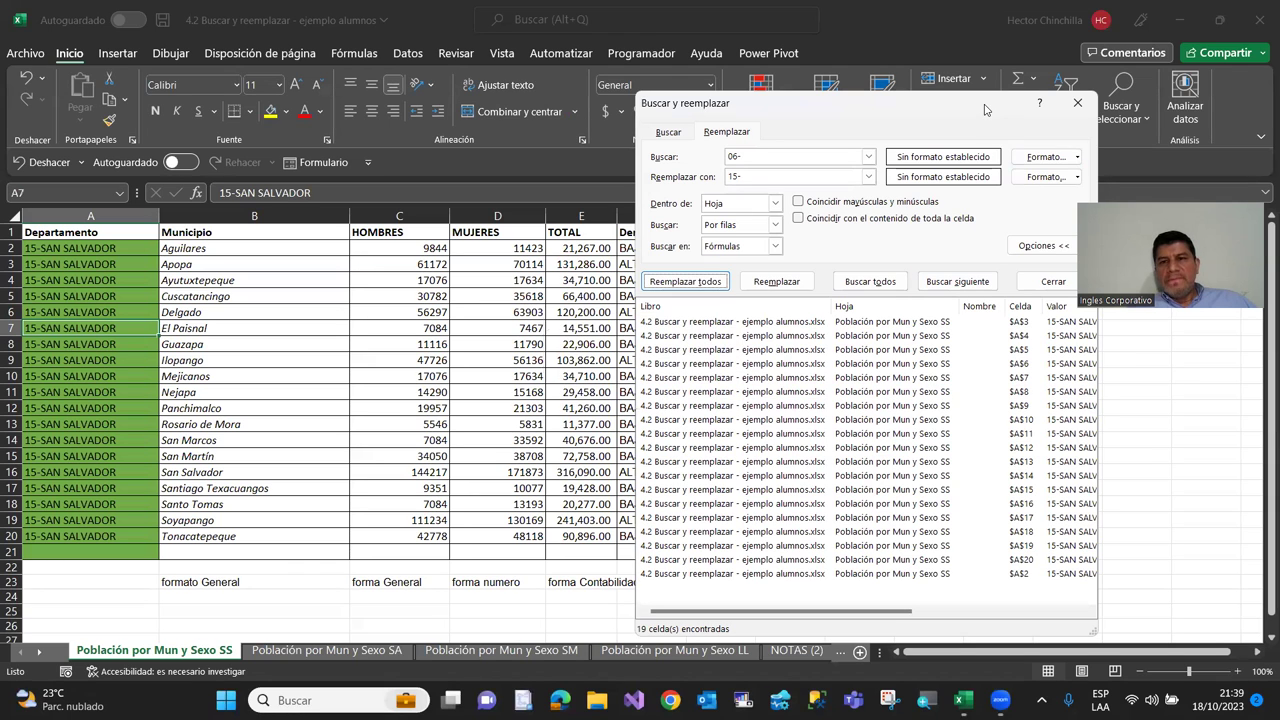
pyautogui.moveTo(984, 109); pyautogui.dragTo(974, 62)
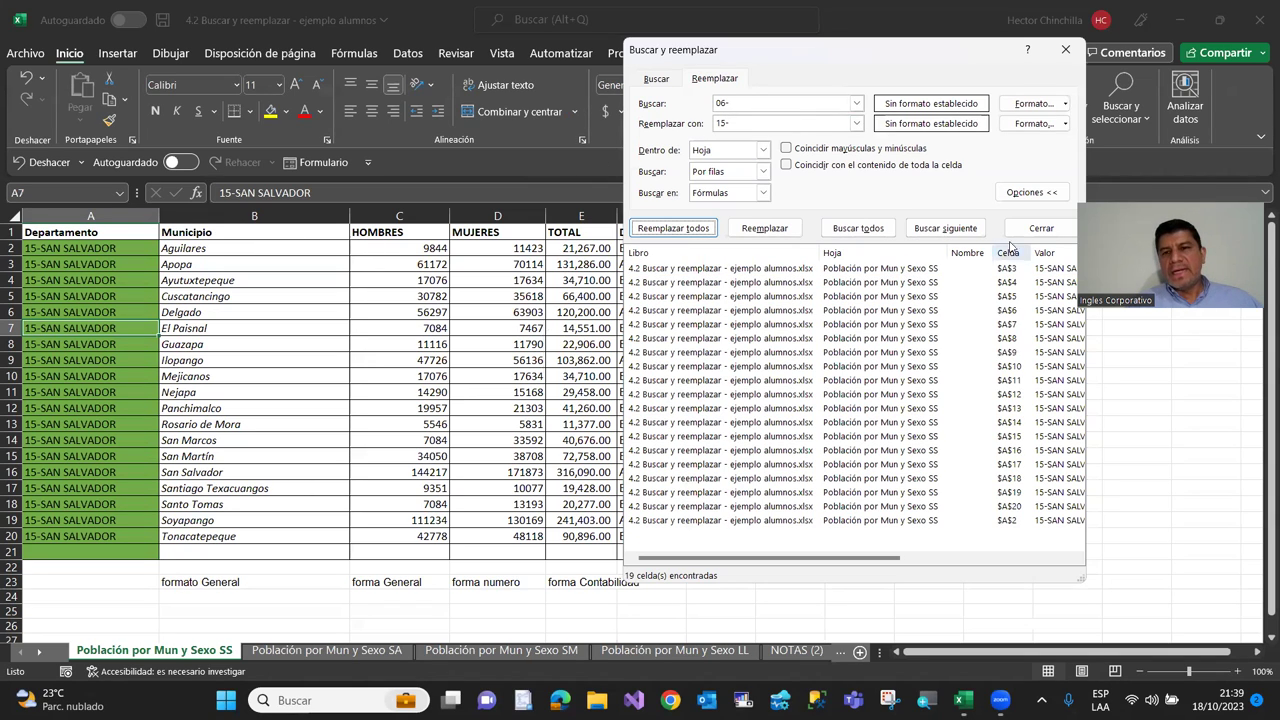
pyautogui.click(1040, 228)
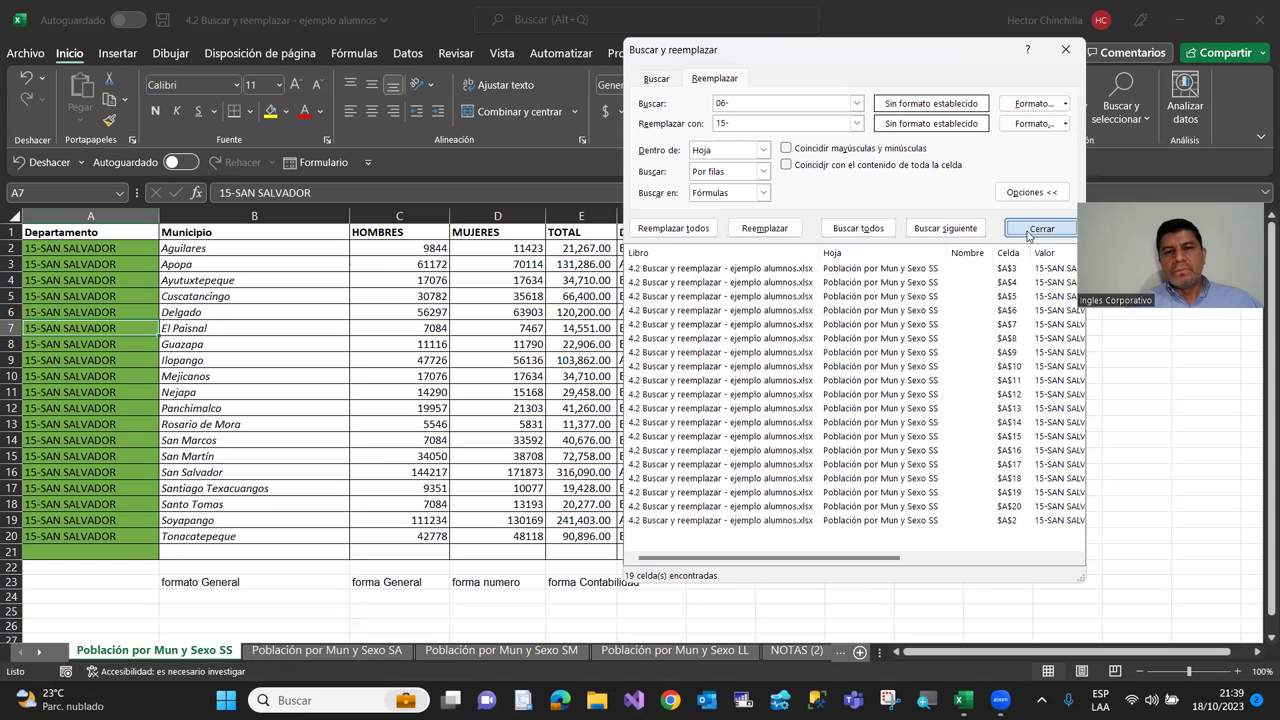
# Reopen Reemplazar from cell C2 and clear the old 06- and 15- entries
pyautogui.click(382, 247)
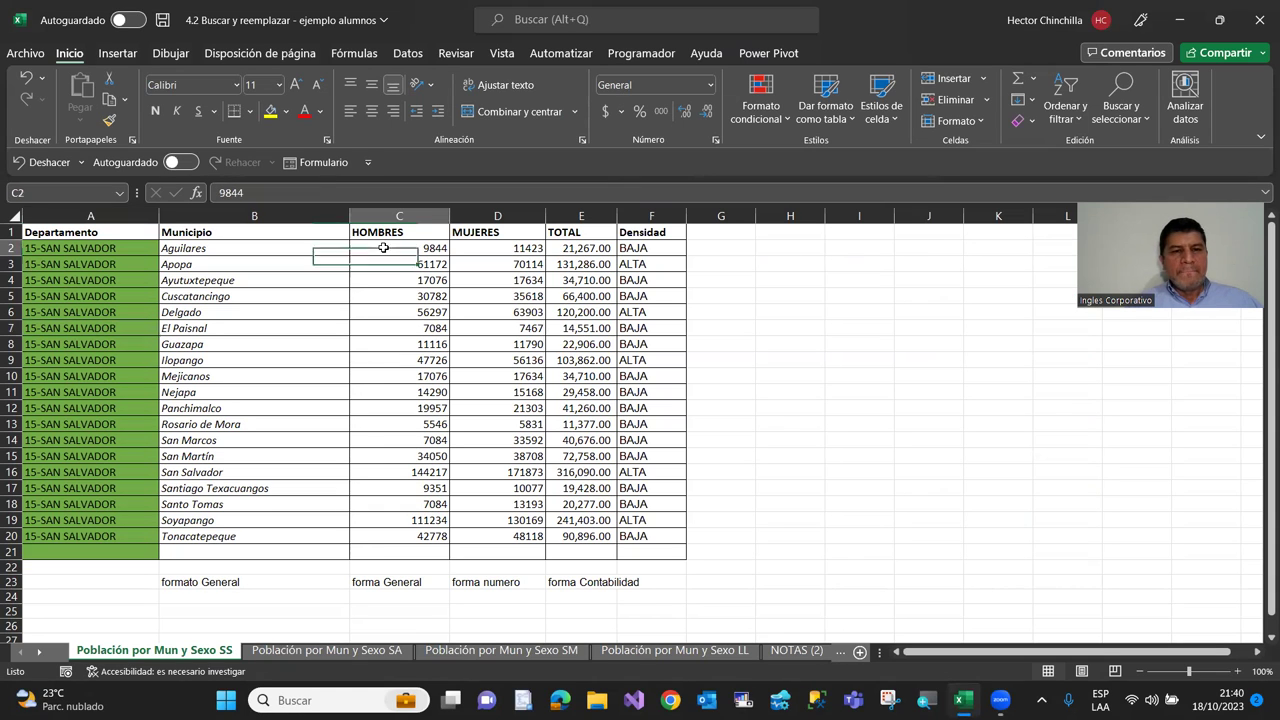
pyautogui.click(1120, 108)
pyautogui.click(1125, 168)
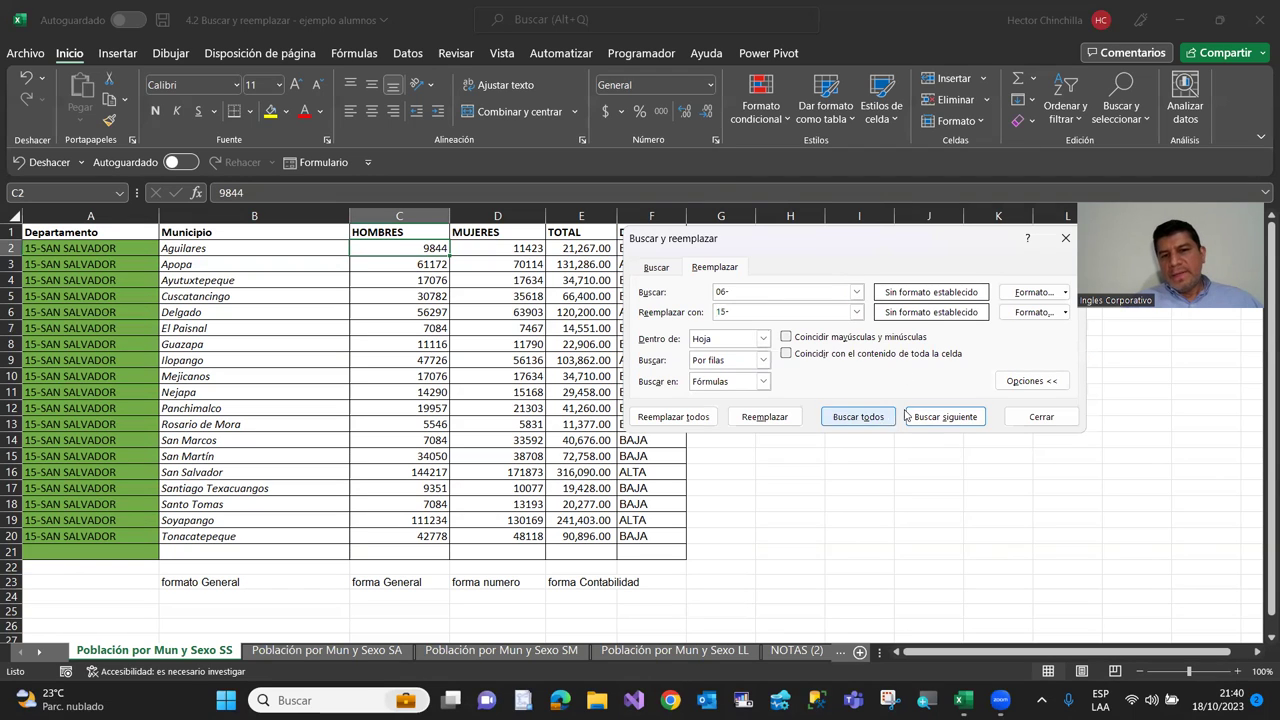
pyautogui.press('BackSpace')
pyautogui.click(840, 312)
pyautogui.press('BackSpace')
pyautogui.press('BackSpace')
pyautogui.press('BackSpace')
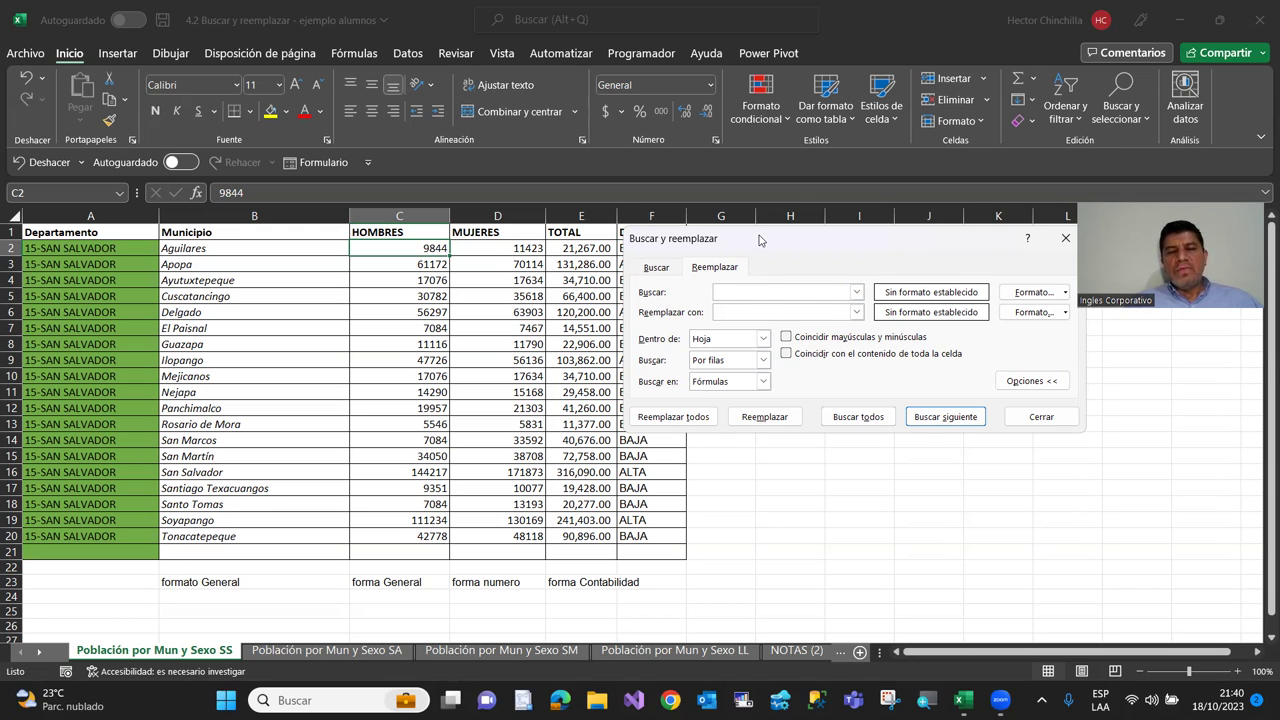
pyautogui.moveTo(759, 240); pyautogui.dragTo(774, 113)
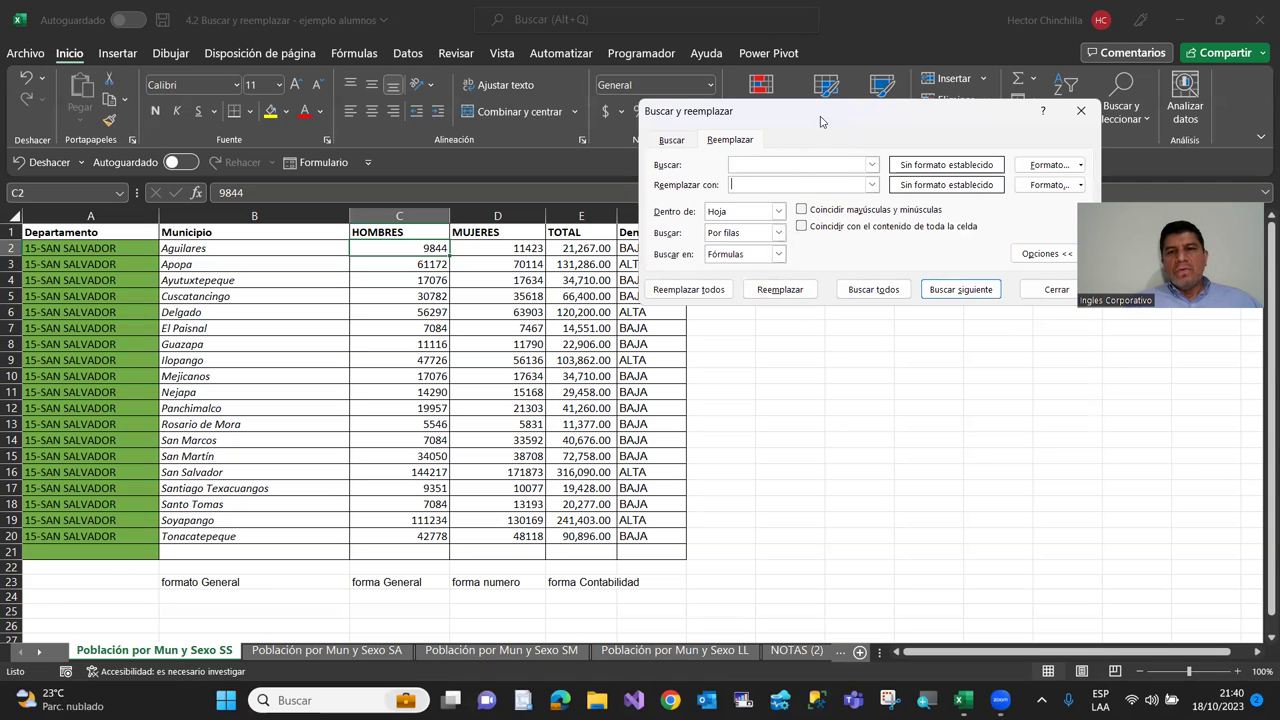
pyautogui.moveTo(826, 117); pyautogui.dragTo(846, 113)
pyautogui.write('7084')
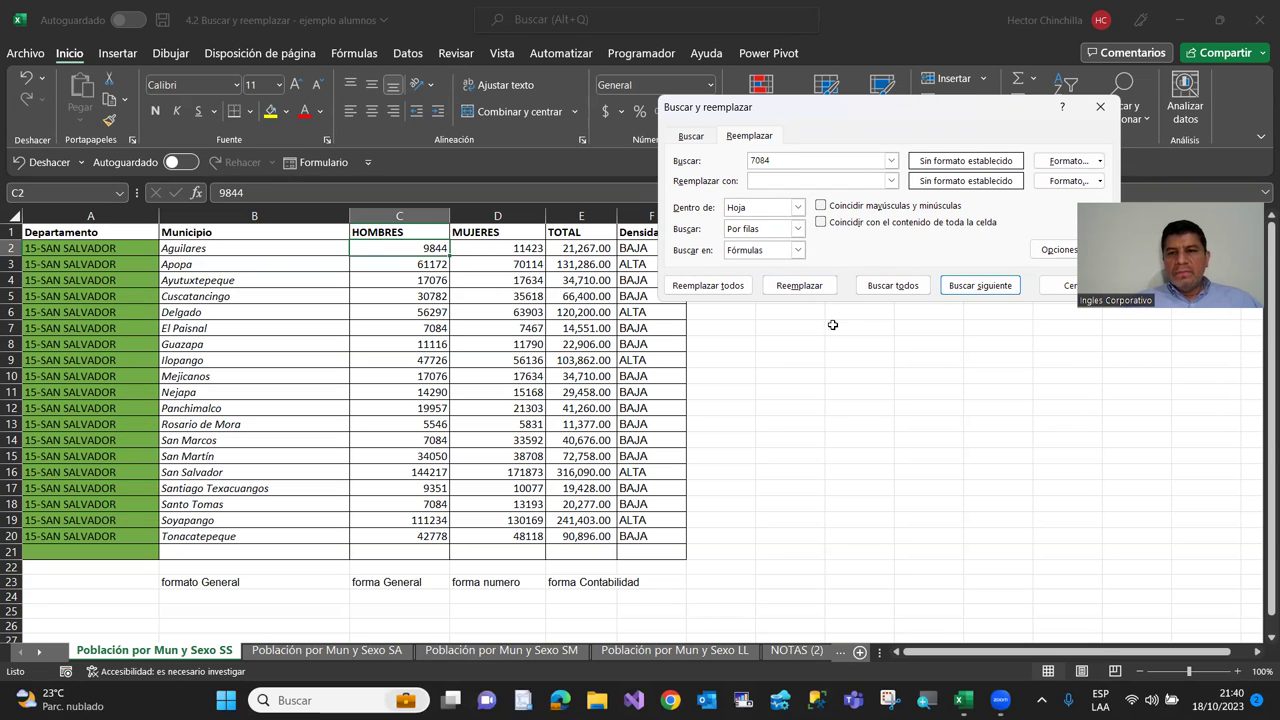
# Find the three 7084 cells, replace them all with 7184, and close the dialog
pyautogui.click(868, 288)
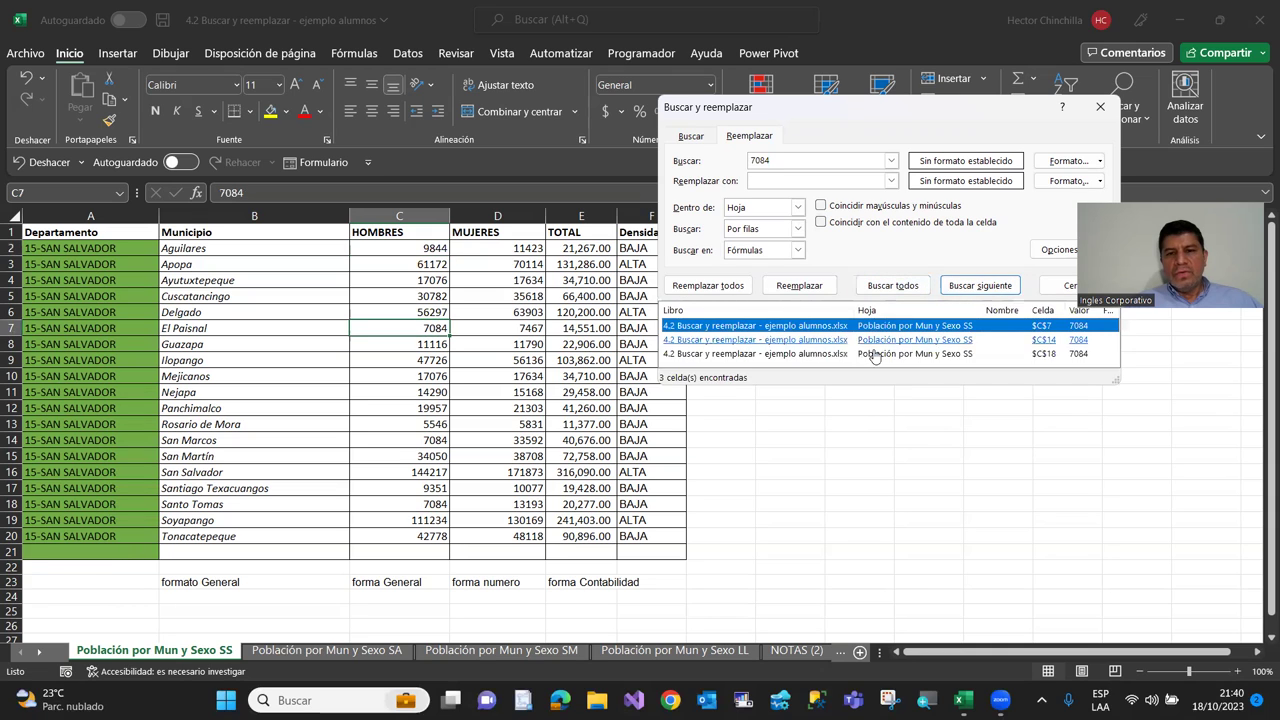
pyautogui.moveTo(884, 386); pyautogui.dragTo(884, 430)
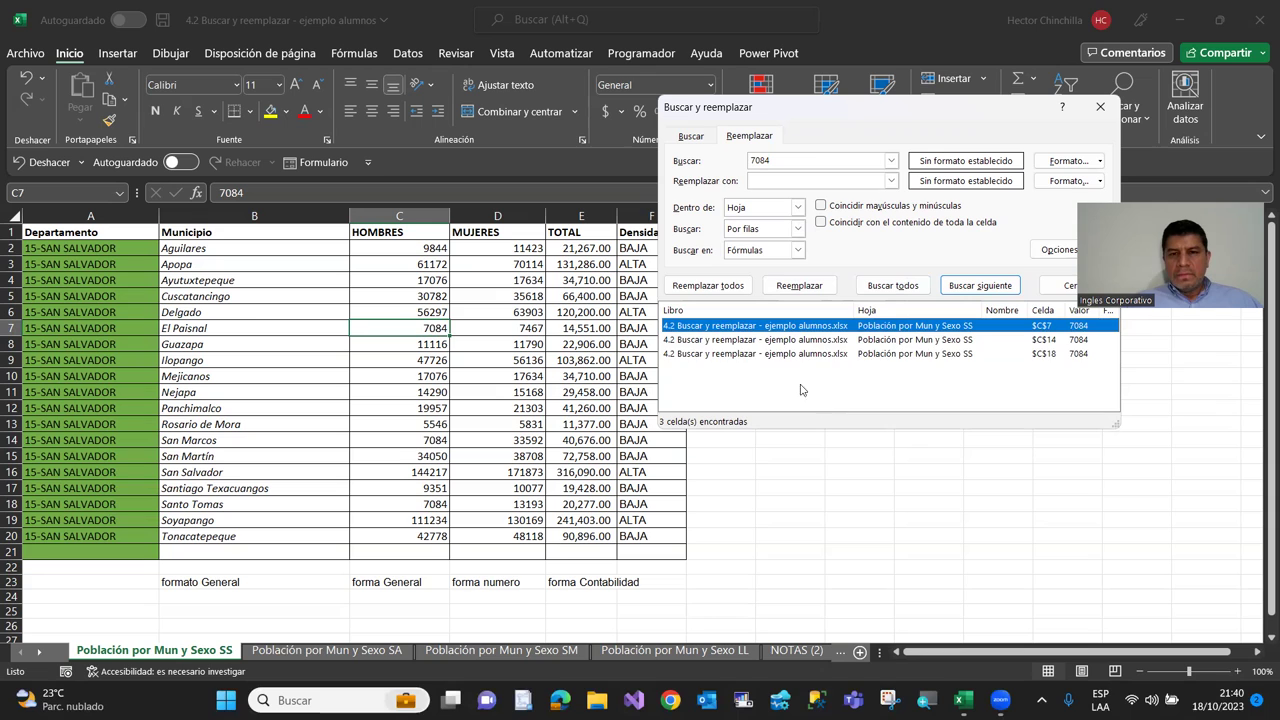
pyautogui.hotkey('shift', 'Down')
pyautogui.hotkey('shift', 'Down')
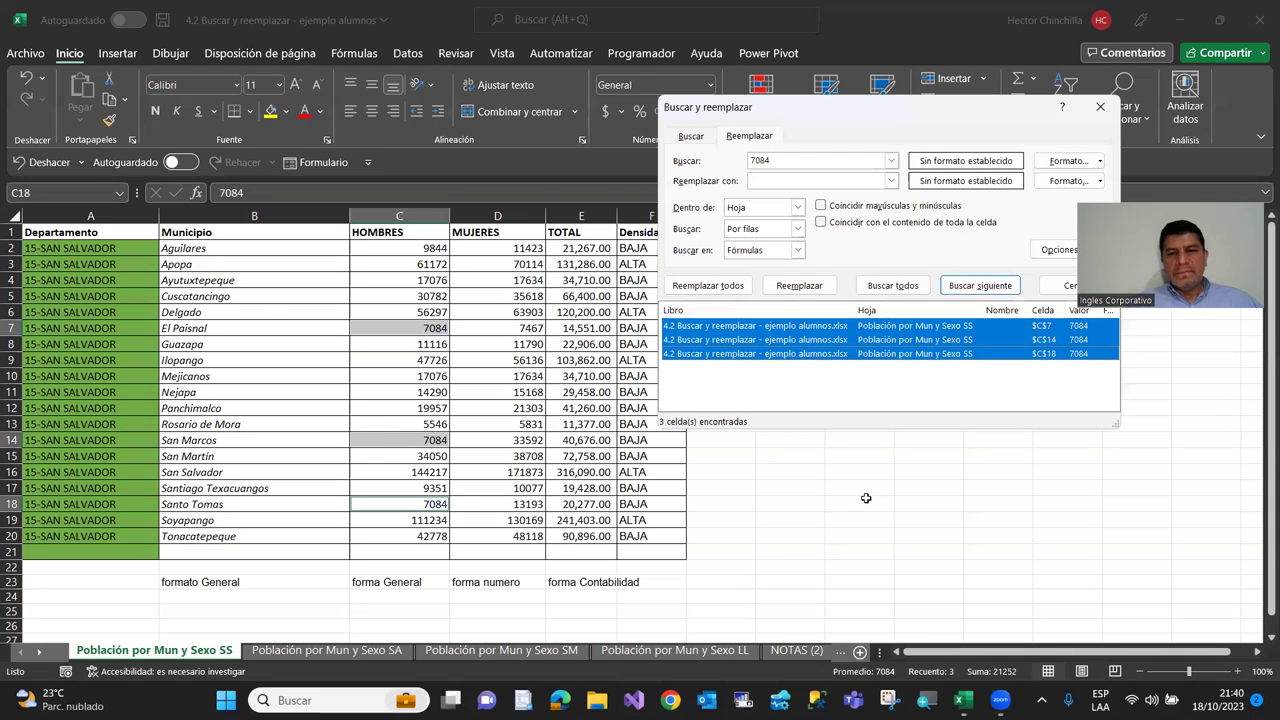
pyautogui.click(780, 183)
pyautogui.write('7184')
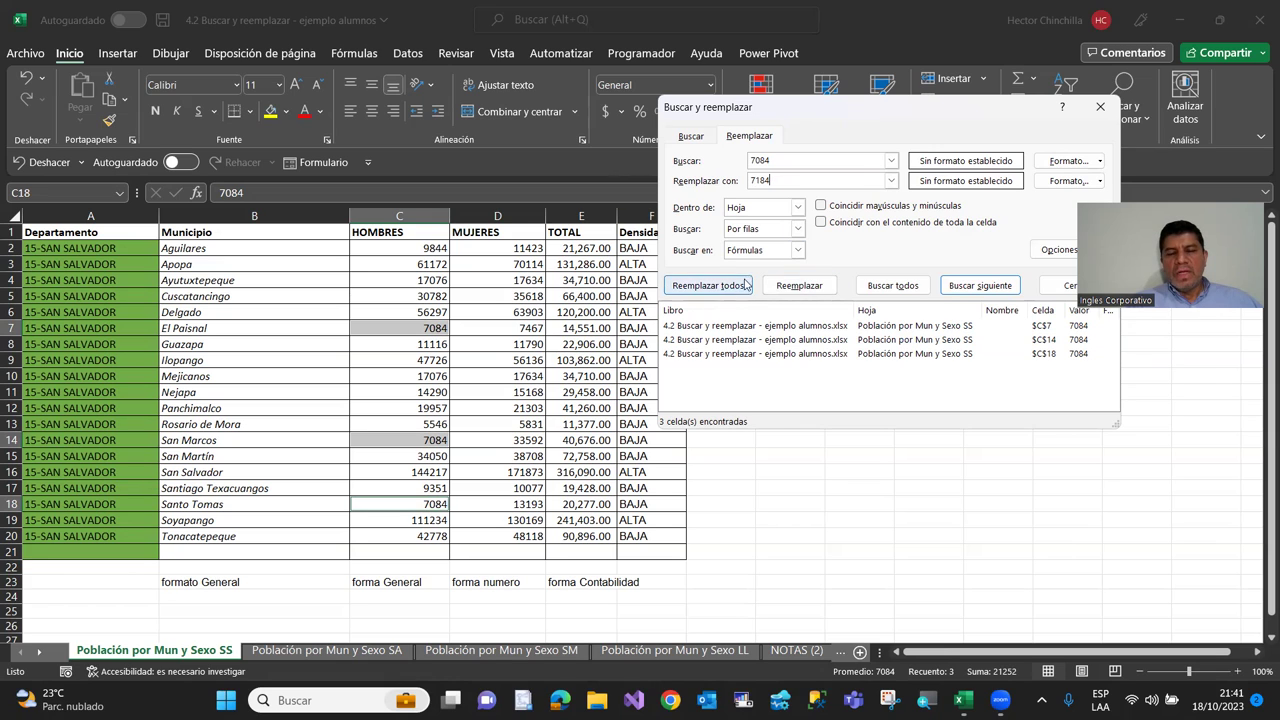
pyautogui.click(712, 287)
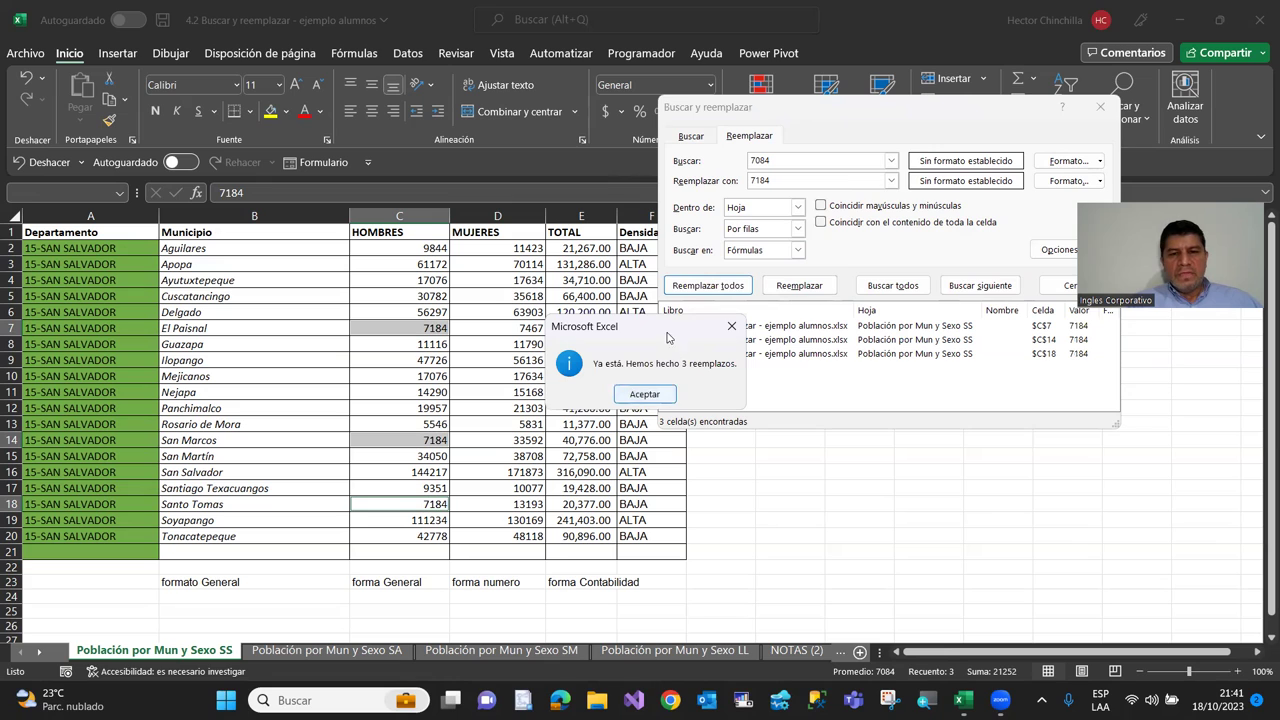
pyautogui.click(667, 396)
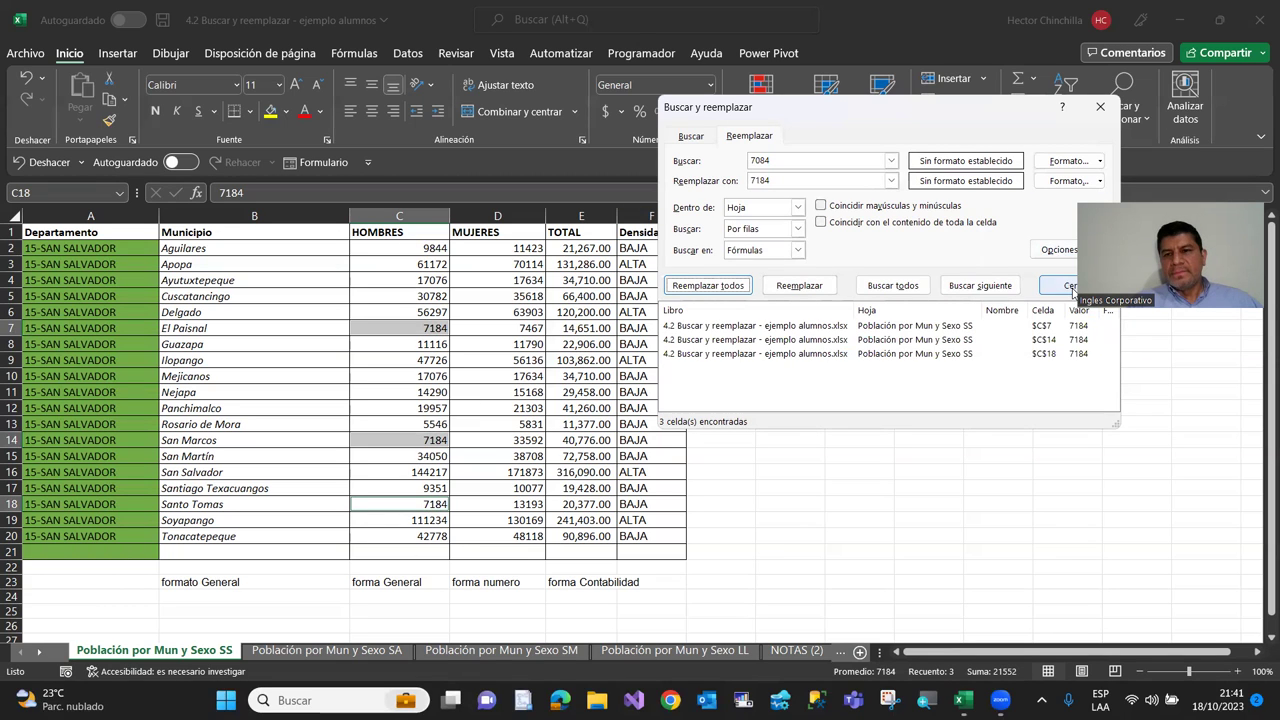
pyautogui.click(1070, 286)
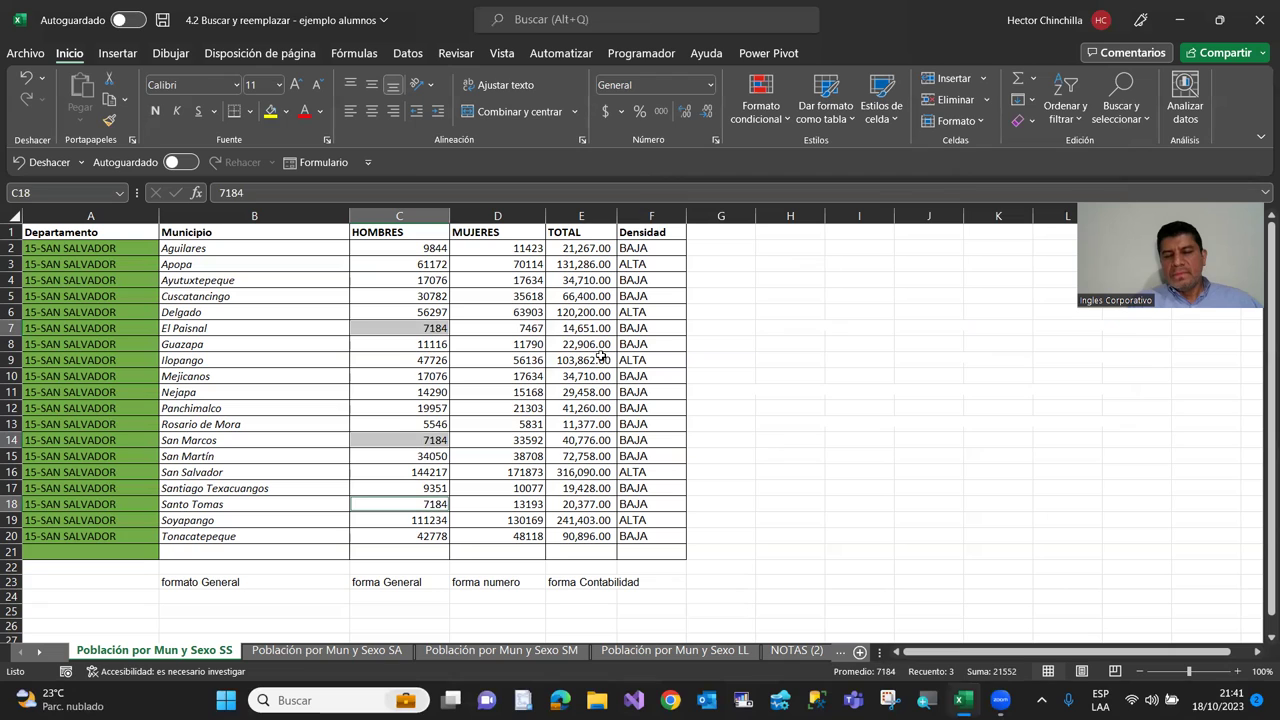
# Return to the Departamento header in A1 and open the Buscar y seleccionar list
pyautogui.click(172, 265)
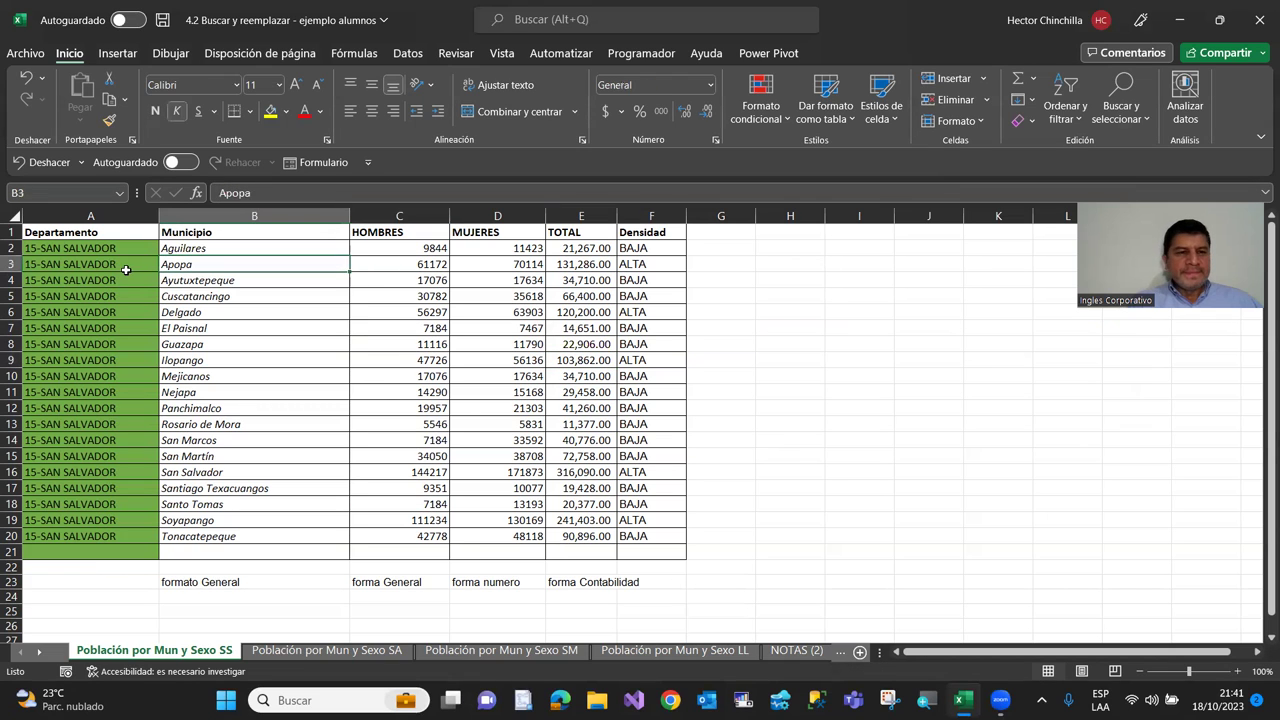
pyautogui.click(126, 268)
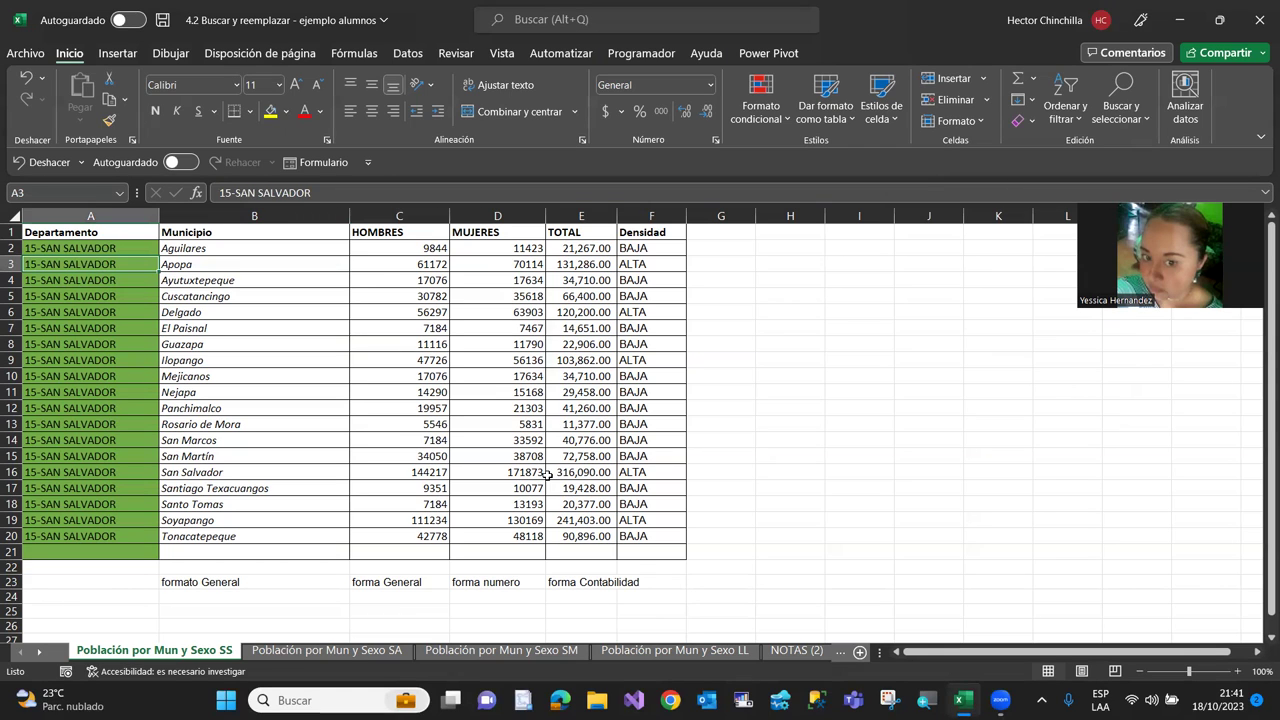
pyautogui.click(248, 348)
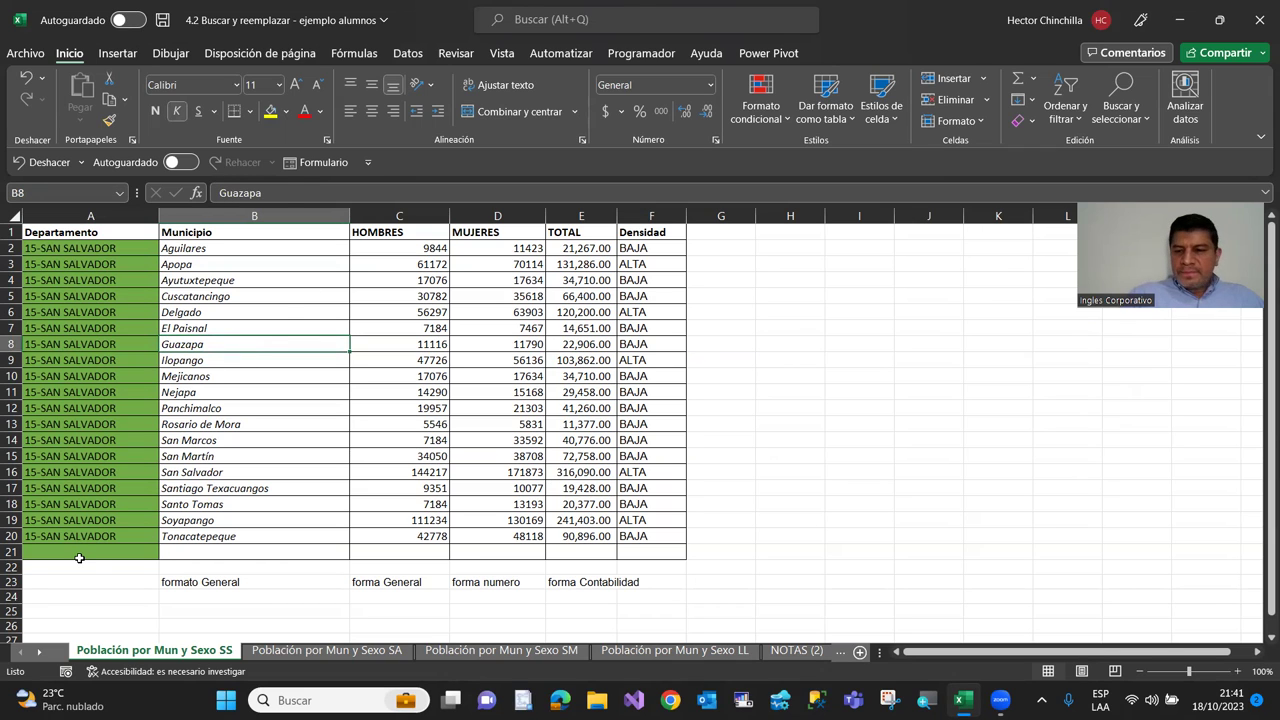
pyautogui.hotkey('ctrl', 'Home')
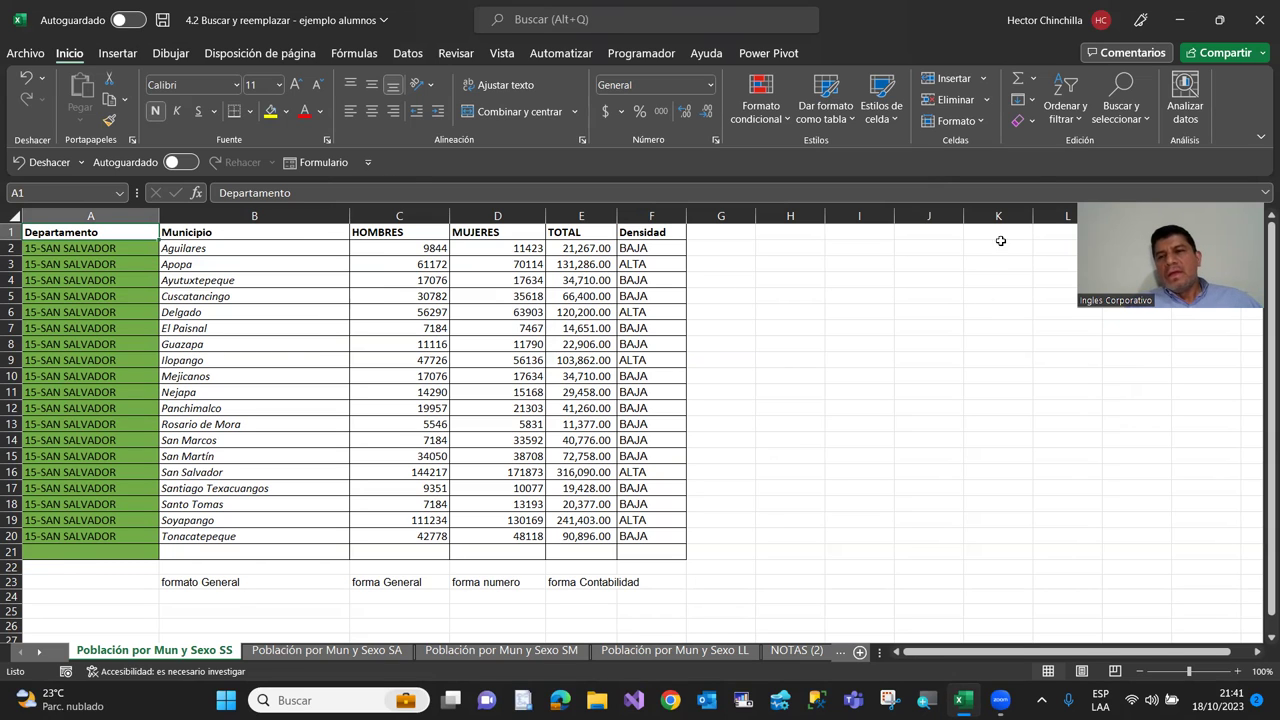
pyautogui.click(1121, 105)
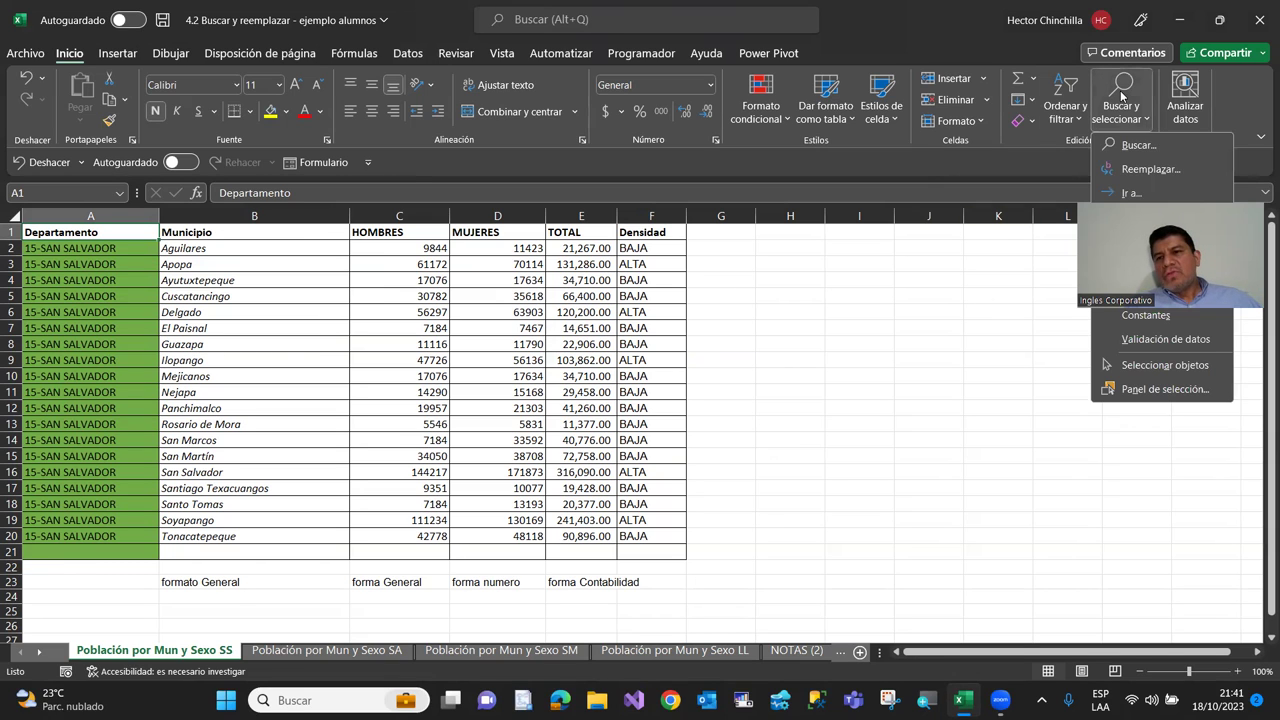
# Reopen Buscar with an empty search box and move it clear of the Densidad column
pyautogui.click(1150, 148)
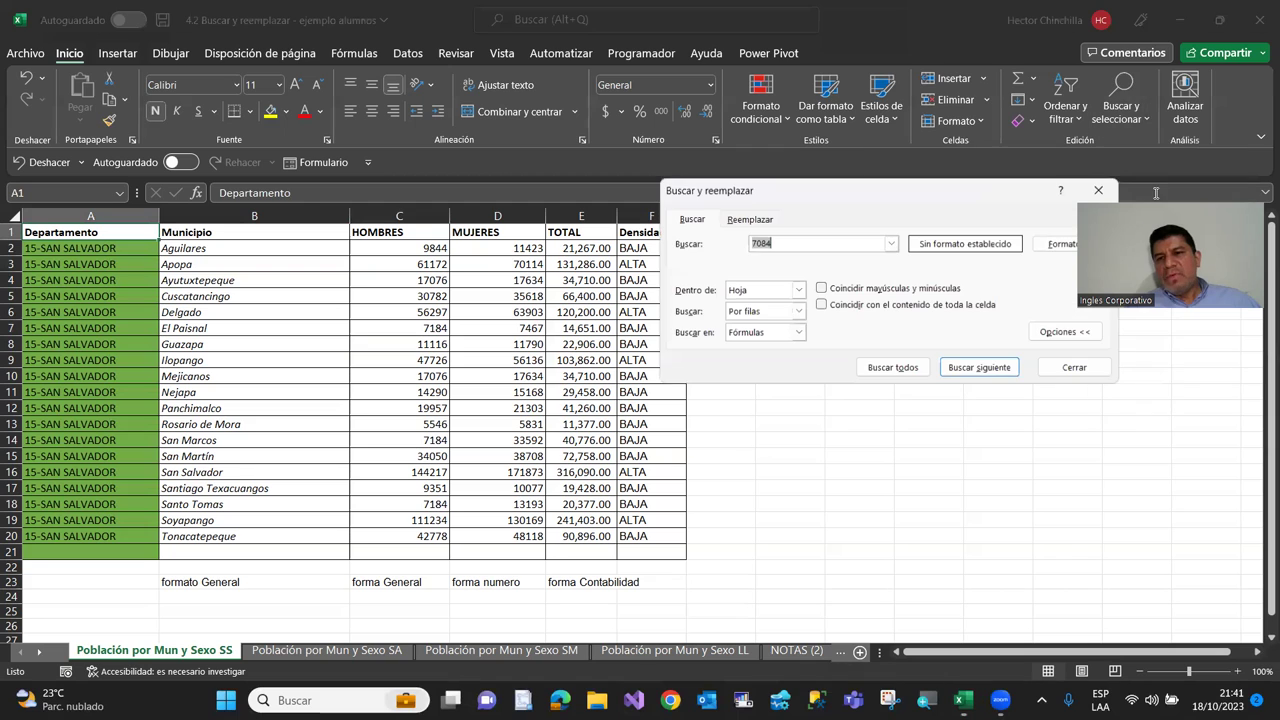
pyautogui.moveTo(960, 197); pyautogui.dragTo(898, 184)
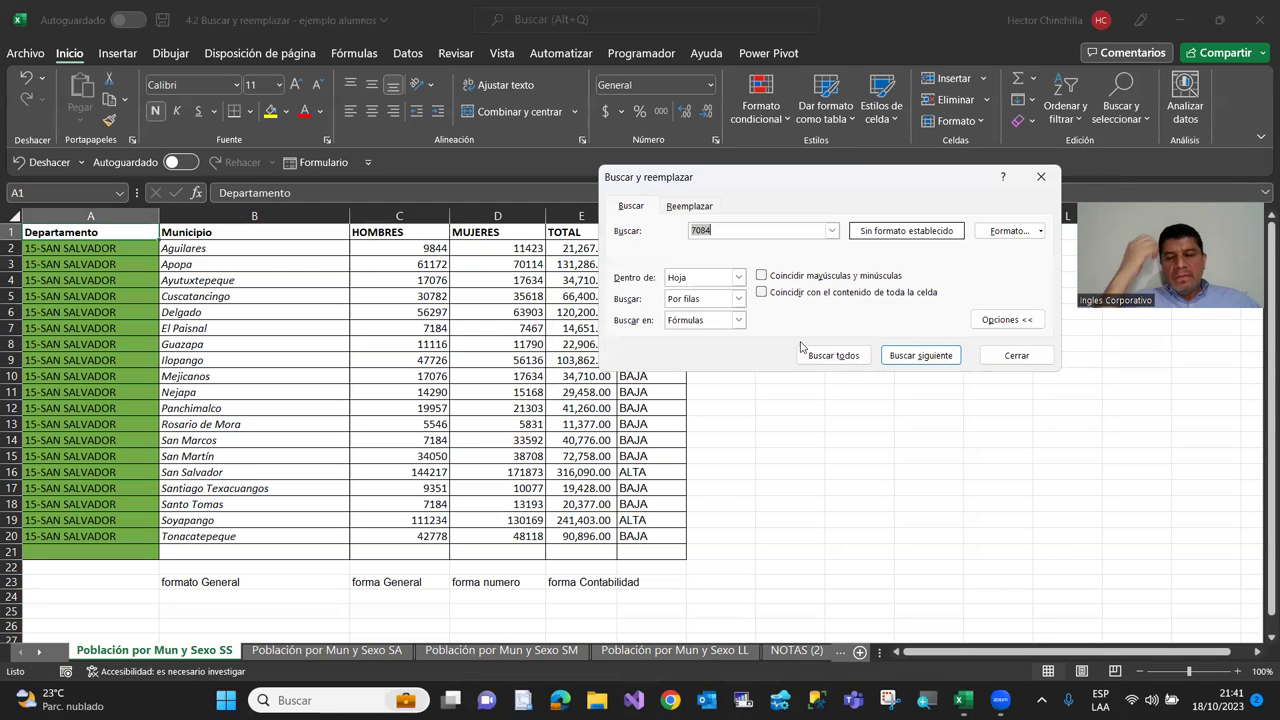
pyautogui.press('BackSpace')
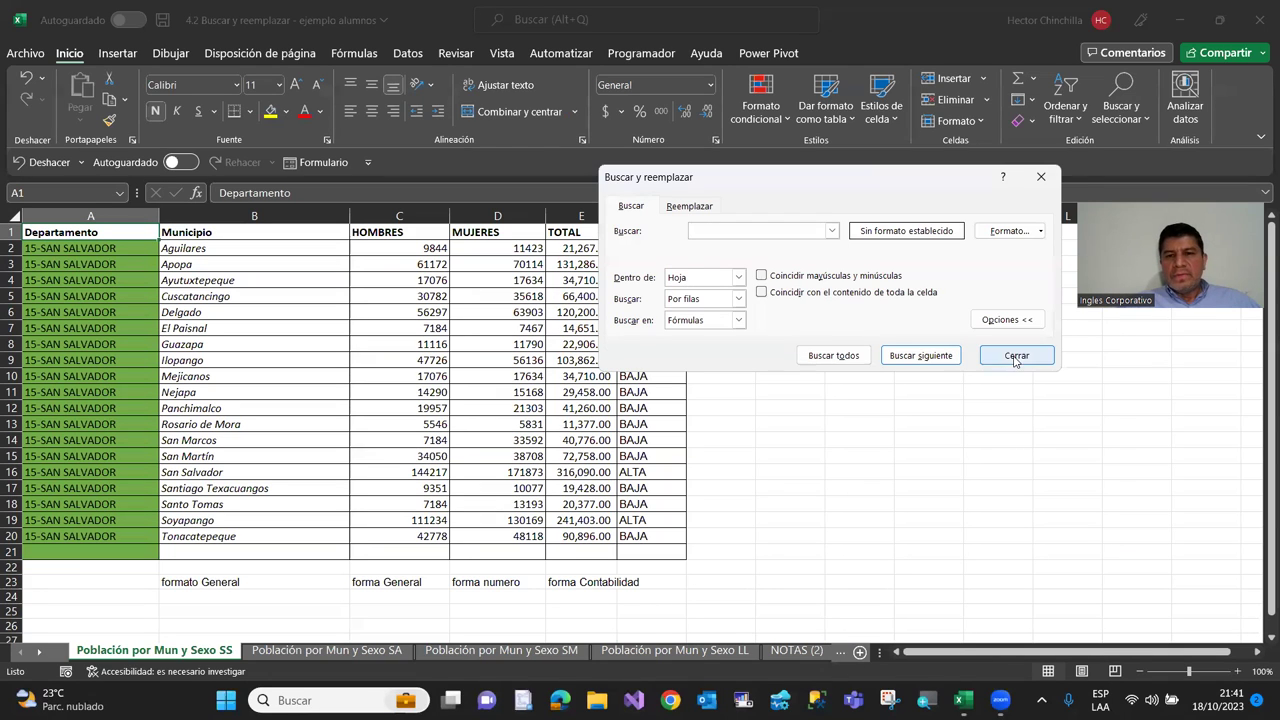
pyautogui.click(1015, 355)
pyautogui.click(1119, 122)
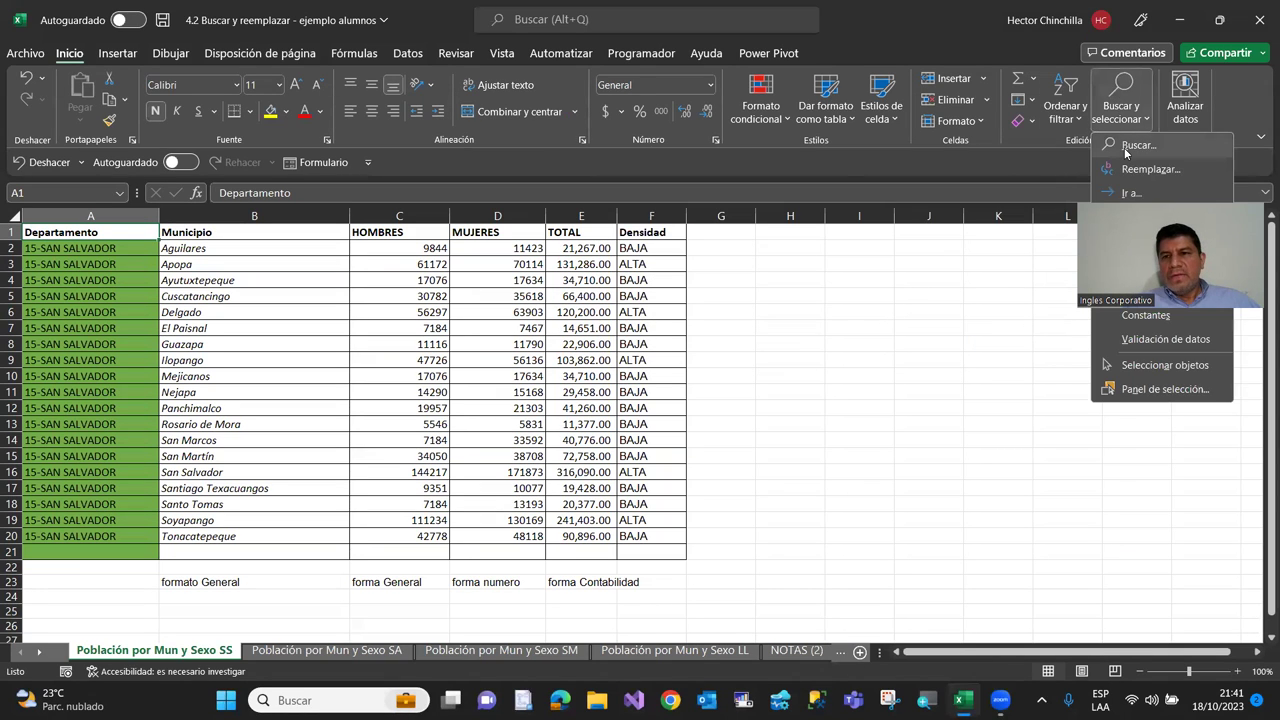
pyautogui.click(1135, 145)
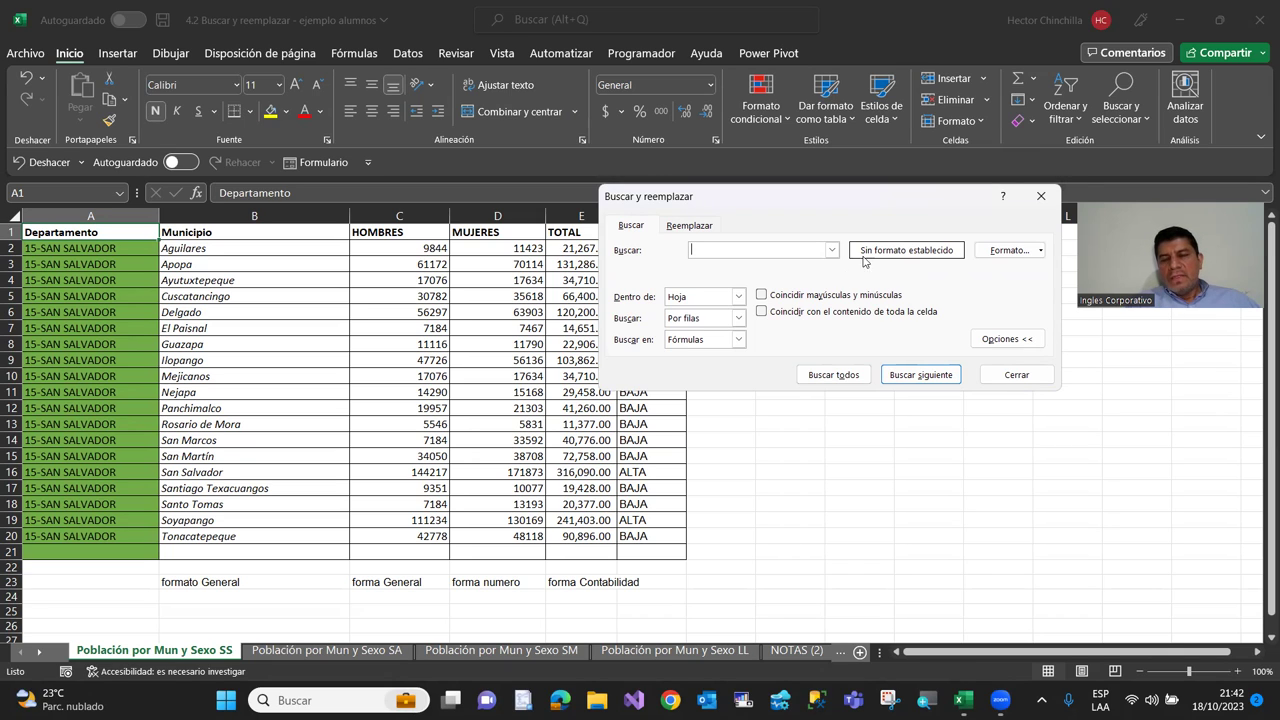
pyautogui.moveTo(882, 208); pyautogui.dragTo(869, 215)
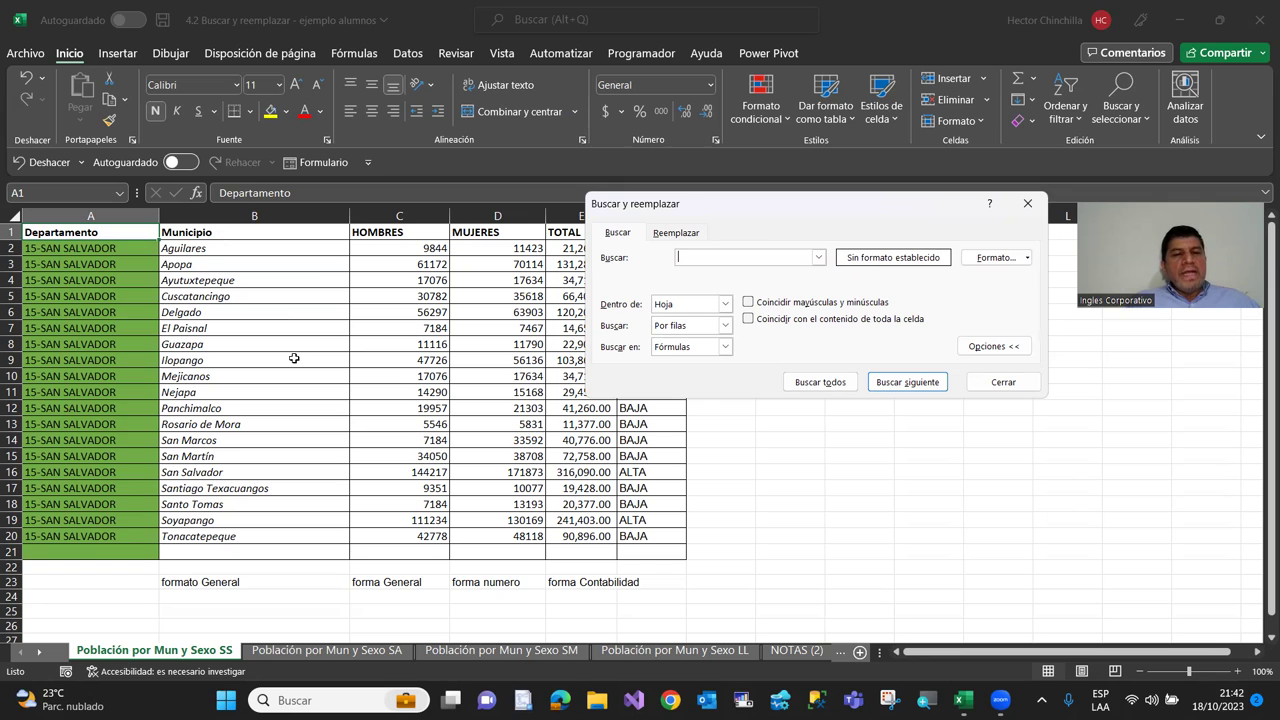
pyautogui.moveTo(710, 206); pyautogui.dragTo(815, 193)
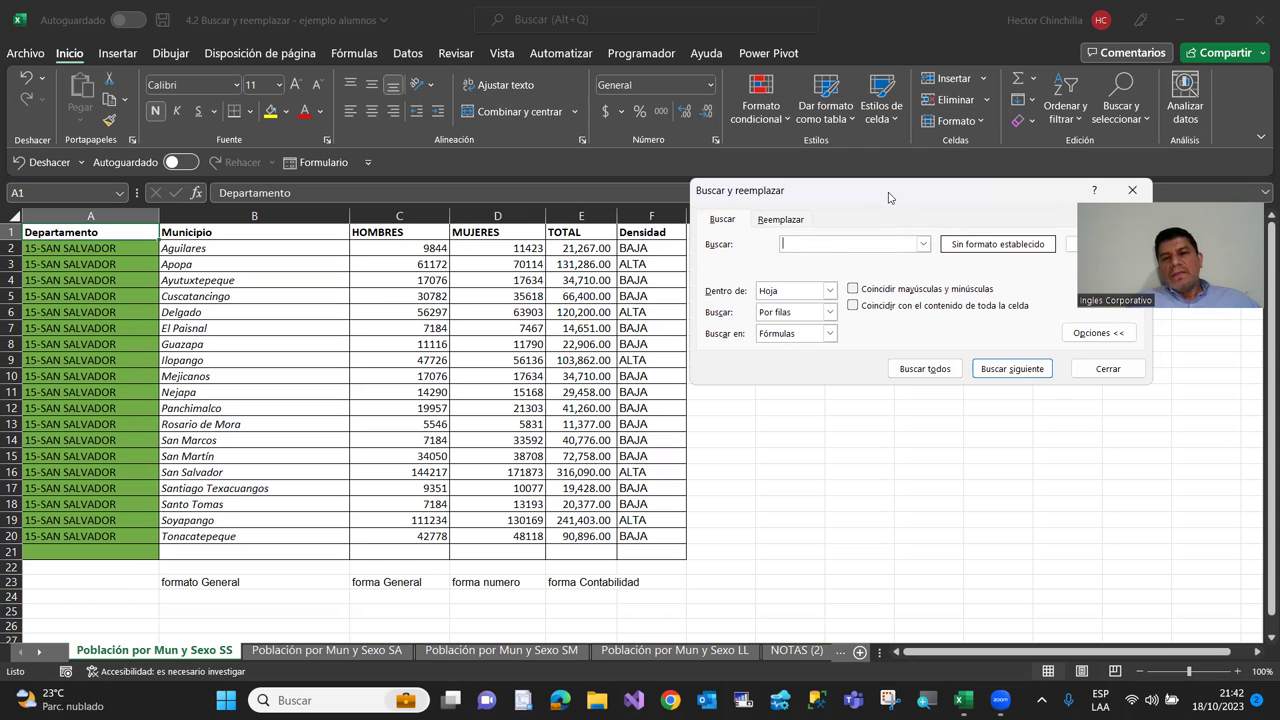
pyautogui.moveTo(889, 197); pyautogui.dragTo(898, 205)
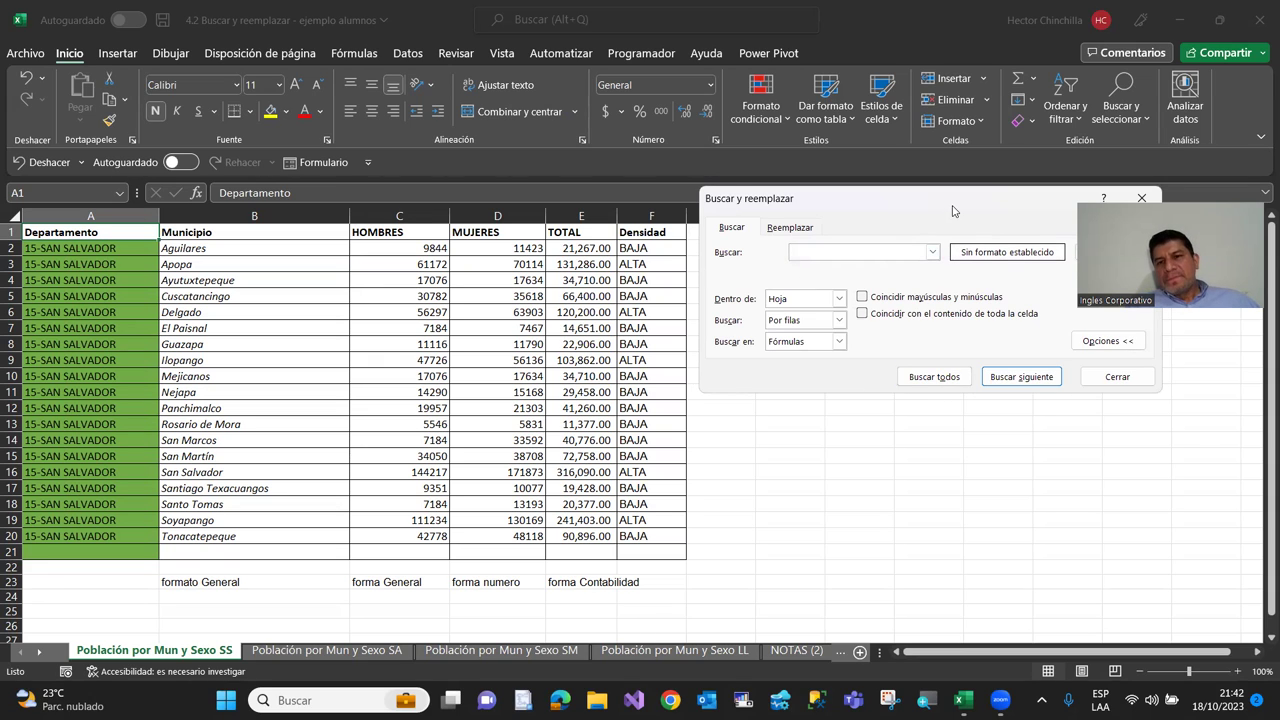
pyautogui.moveTo(953, 200); pyautogui.dragTo(949, 188)
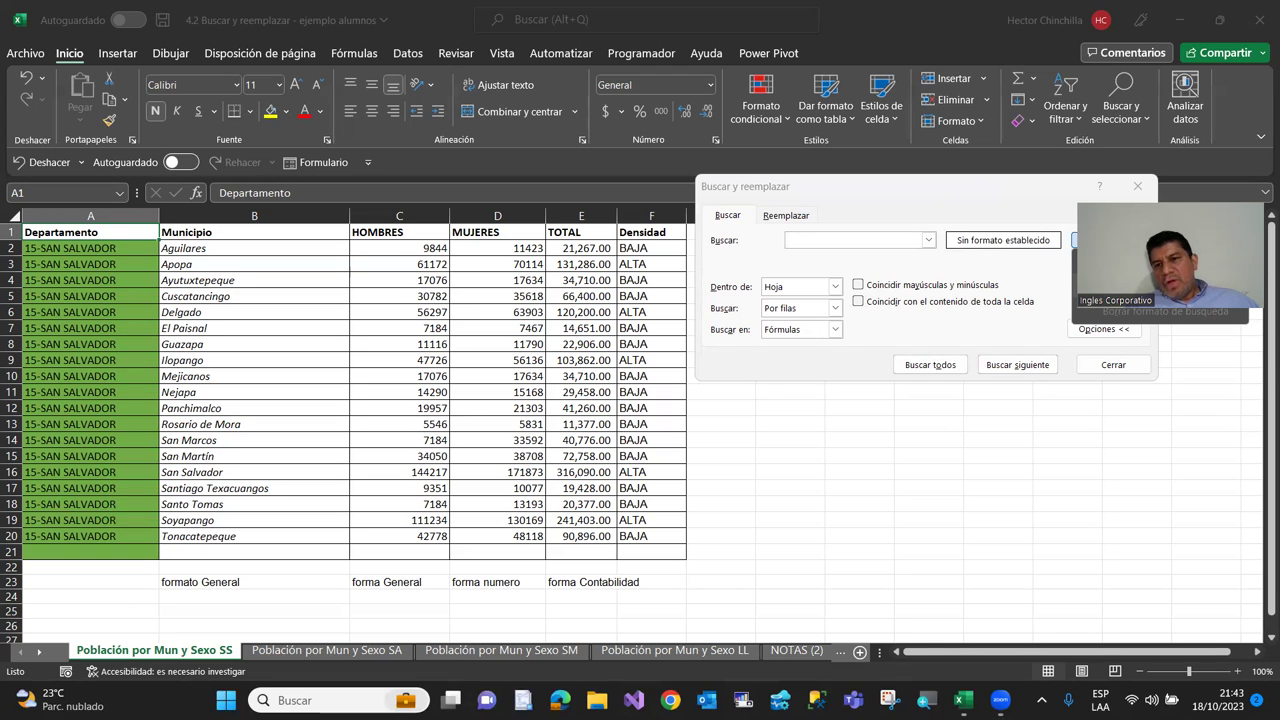
# Open and cancel the Buscar formato window, then close and reopen Find with Ctrl+B
pyautogui.click(1120, 265)
pyautogui.moveTo(1095, 42); pyautogui.dragTo(853, 53)
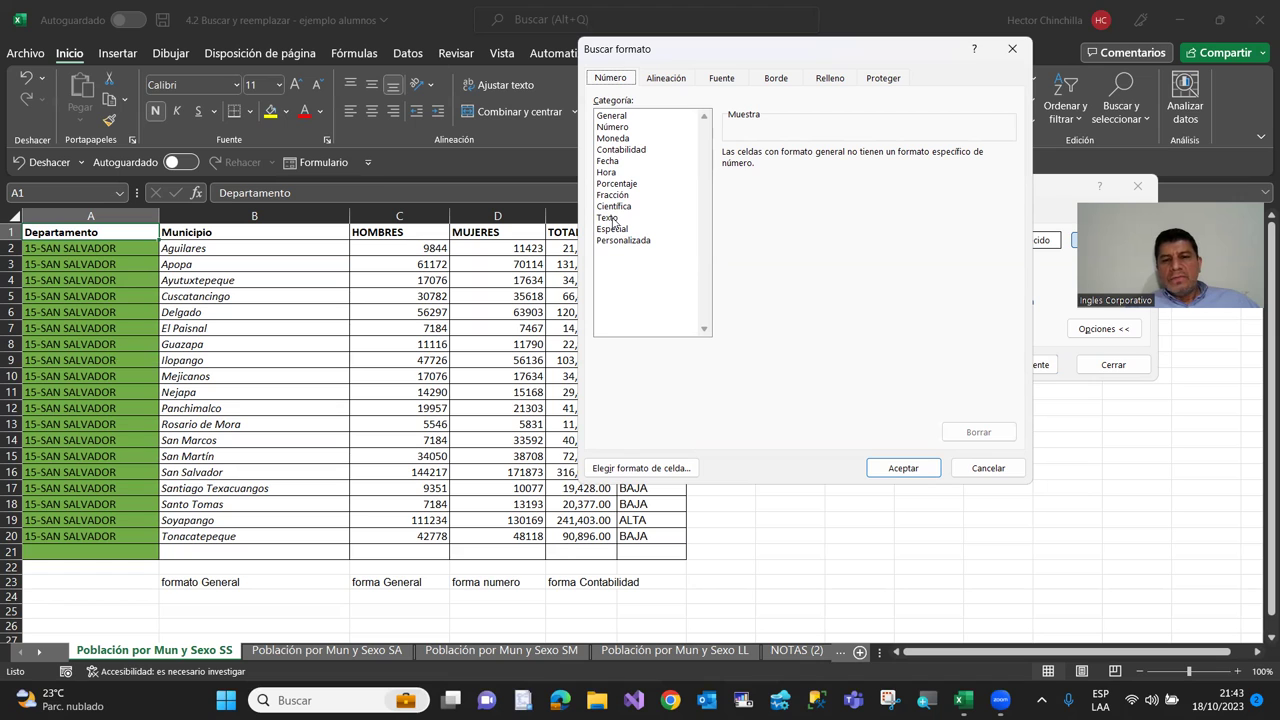
pyautogui.click(973, 467)
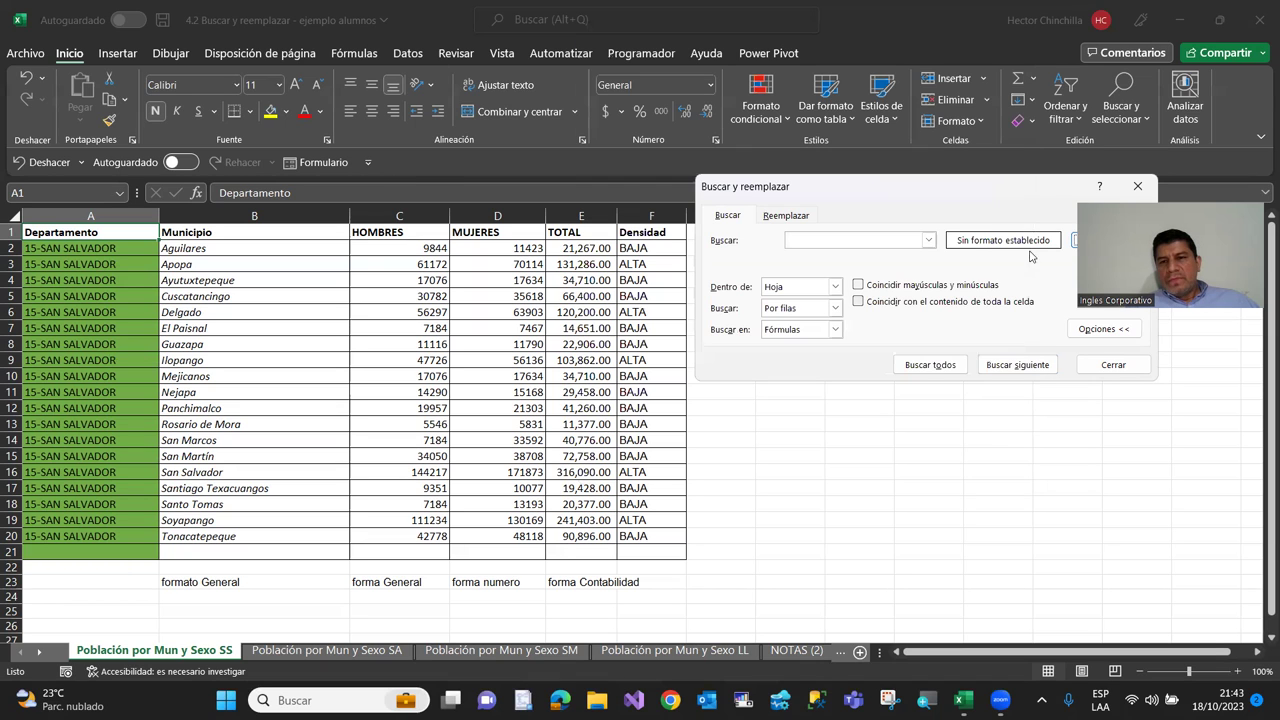
pyautogui.moveTo(1040, 188); pyautogui.dragTo(1042, 172)
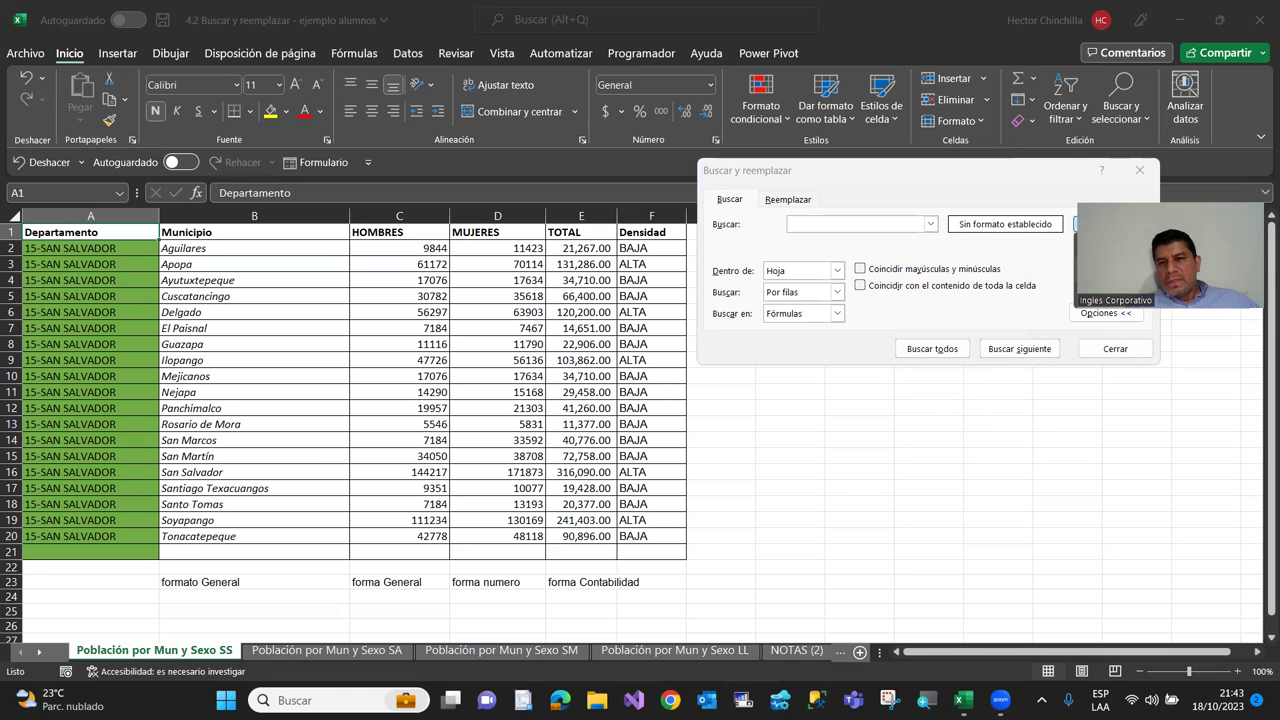
pyautogui.press('Escape')
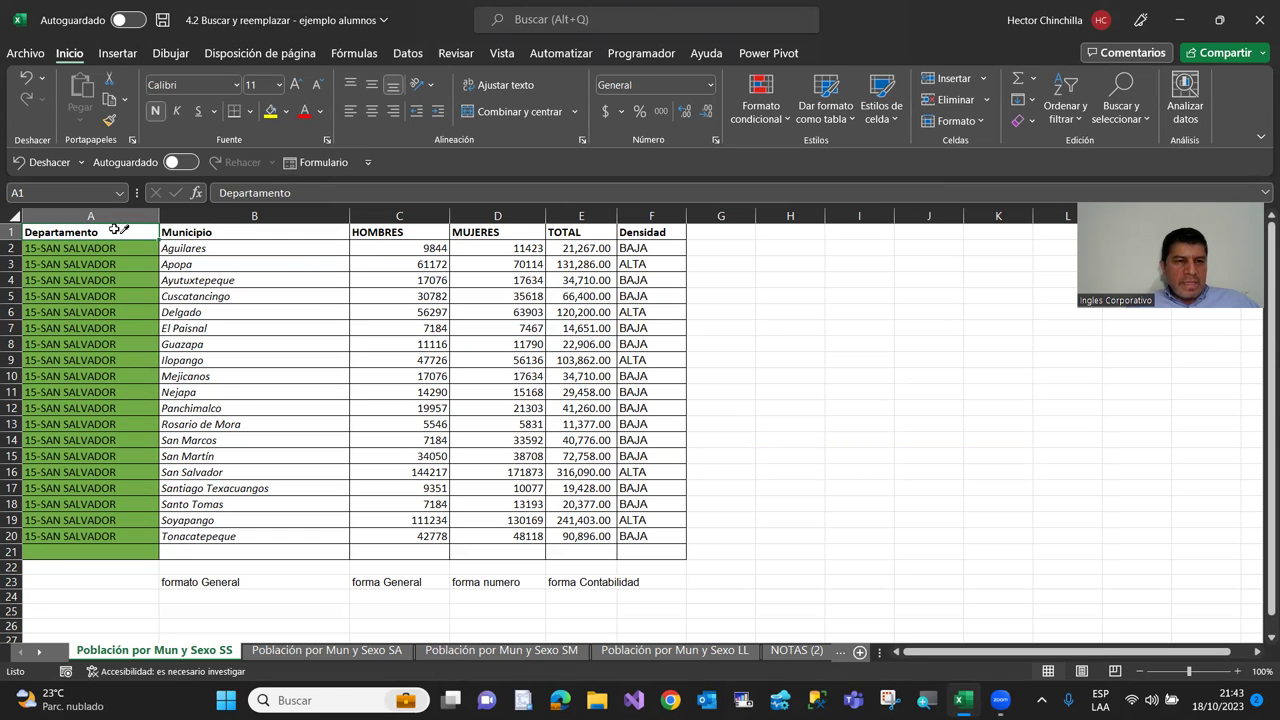
pyautogui.hotkey('ctrl', 'b')
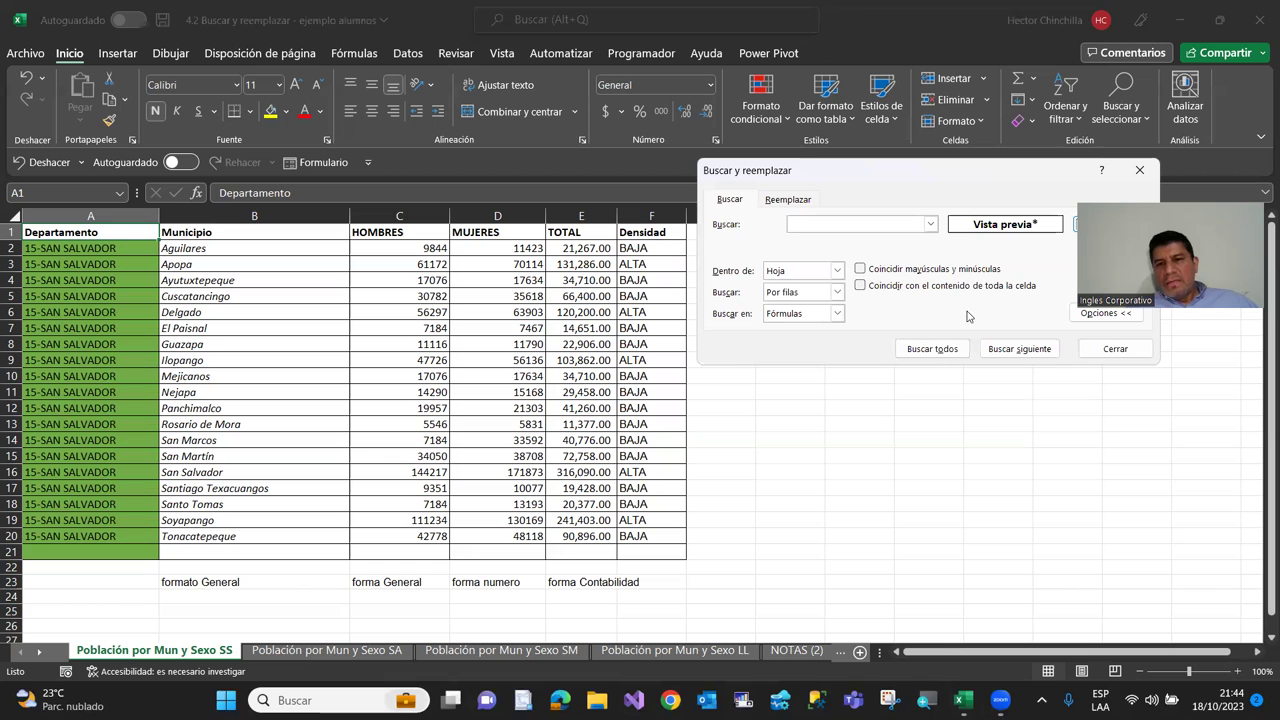
# List the six header-format cells A1 to F1, select them all, and close Find
pyautogui.click(938, 352)
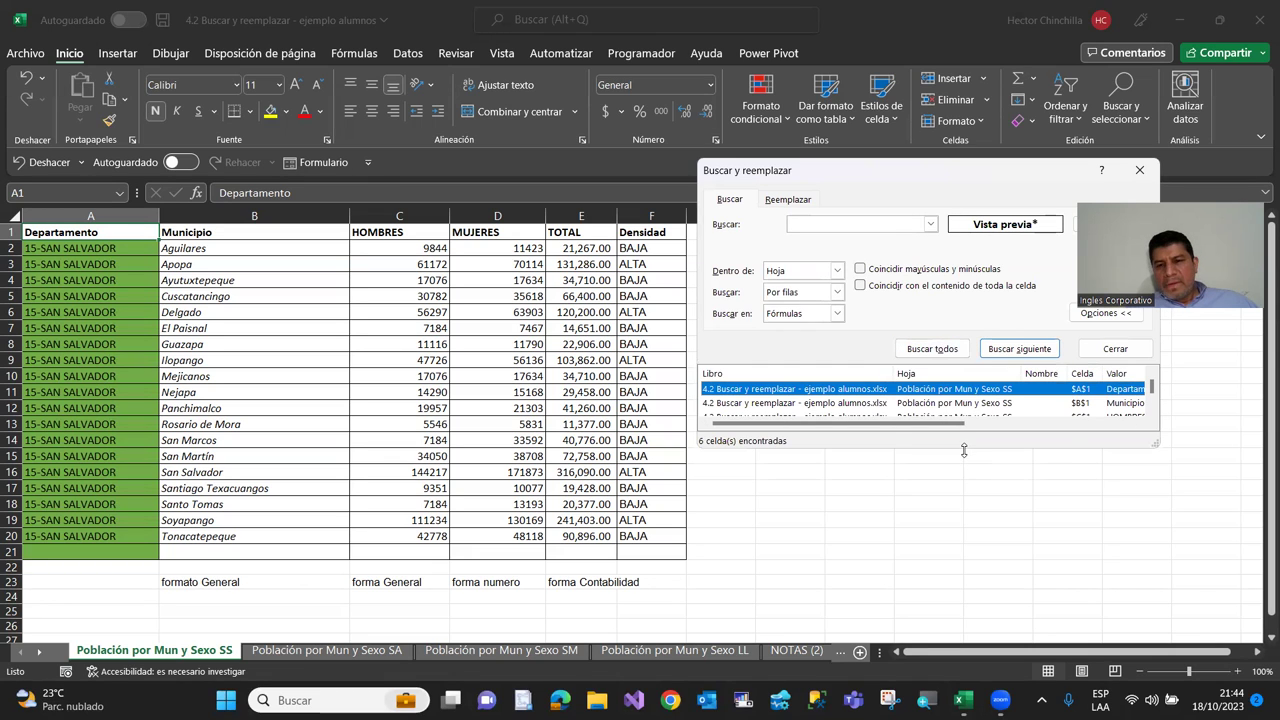
pyautogui.moveTo(964, 451); pyautogui.dragTo(964, 575)
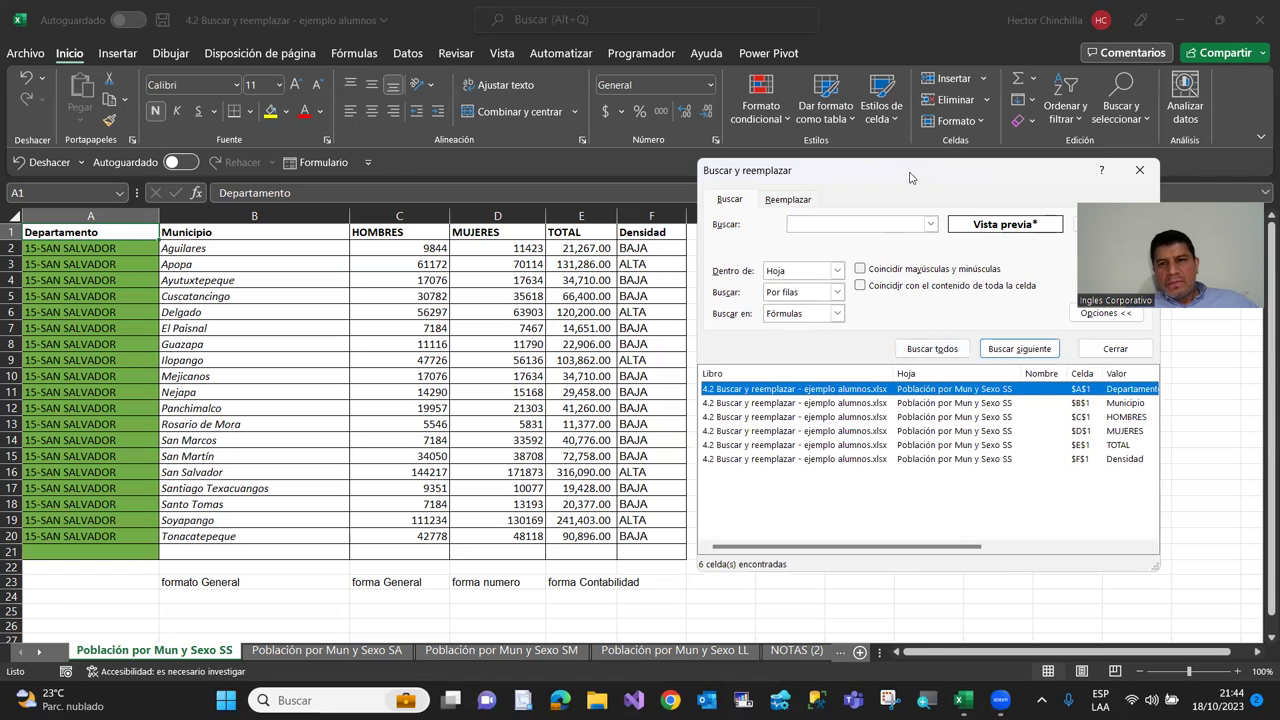
pyautogui.moveTo(913, 175); pyautogui.dragTo(962, 164)
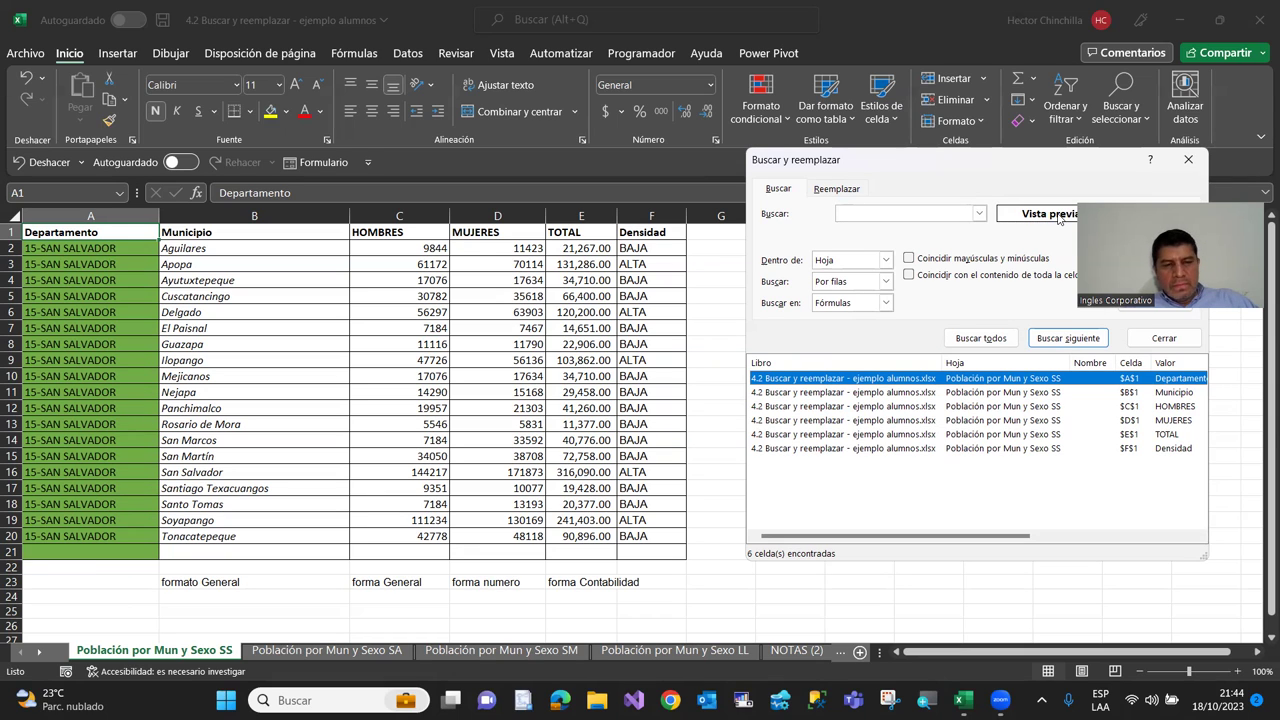
pyautogui.hotkey('ctrl', 'a')
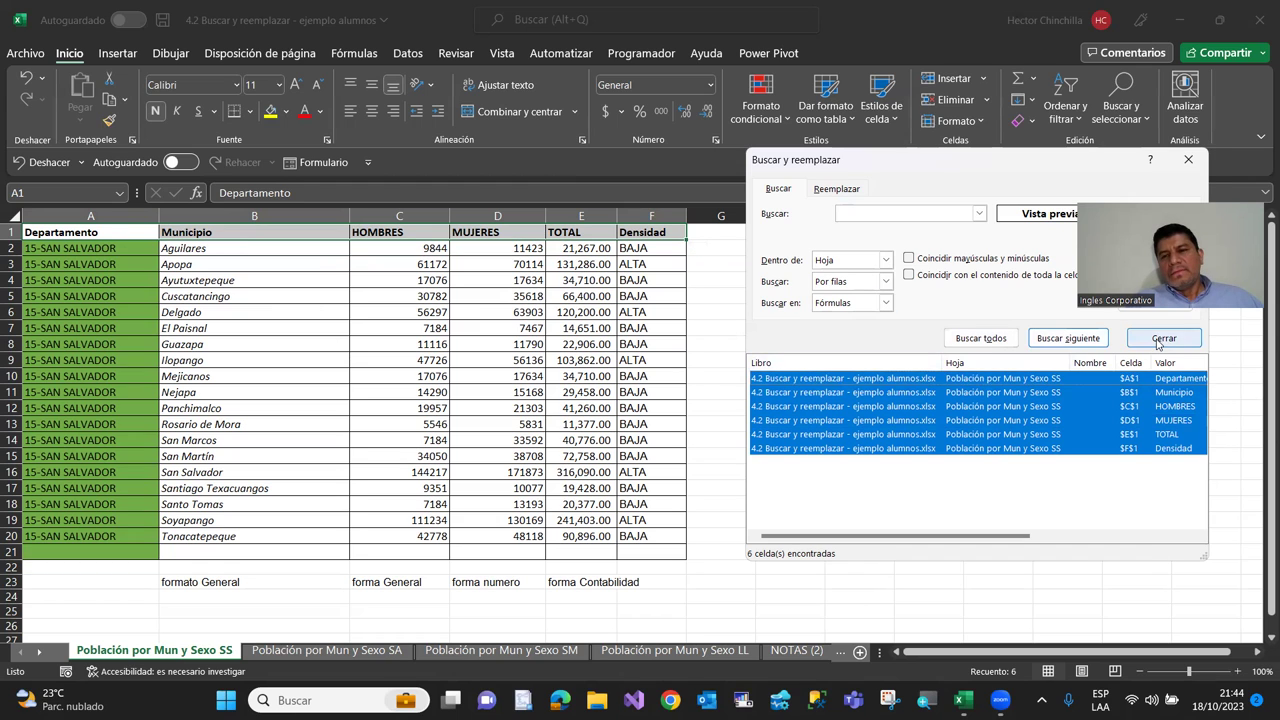
pyautogui.click(1158, 343)
# Search for 7184 while the header-cell format restriction is still applied and dismiss the not-found message
pyautogui.click(1118, 104)
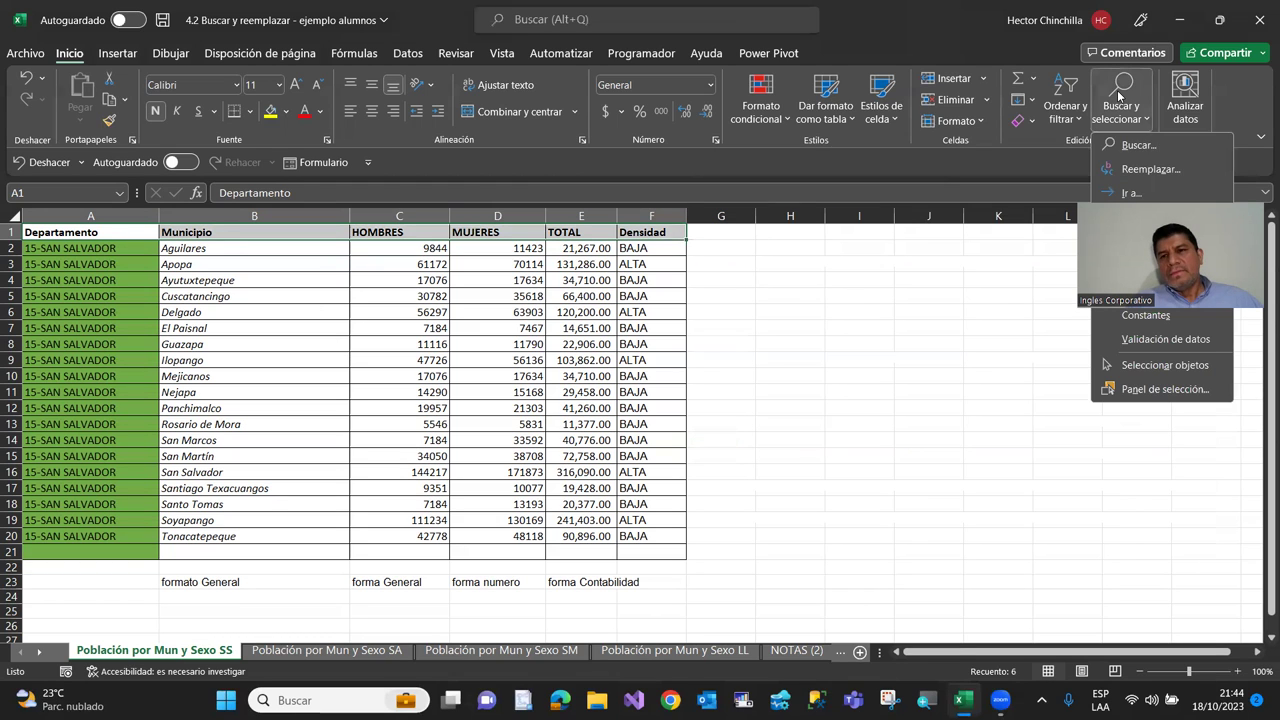
pyautogui.click(1155, 147)
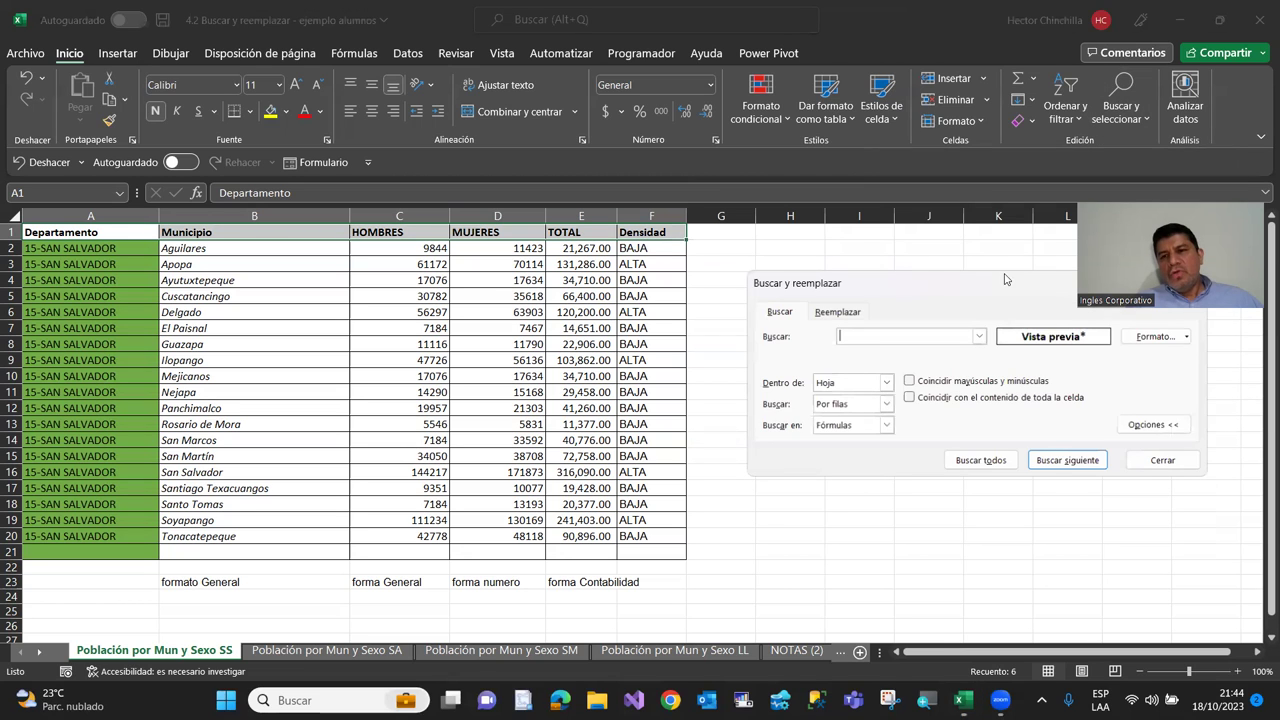
pyautogui.moveTo(1005, 279); pyautogui.dragTo(965, 240)
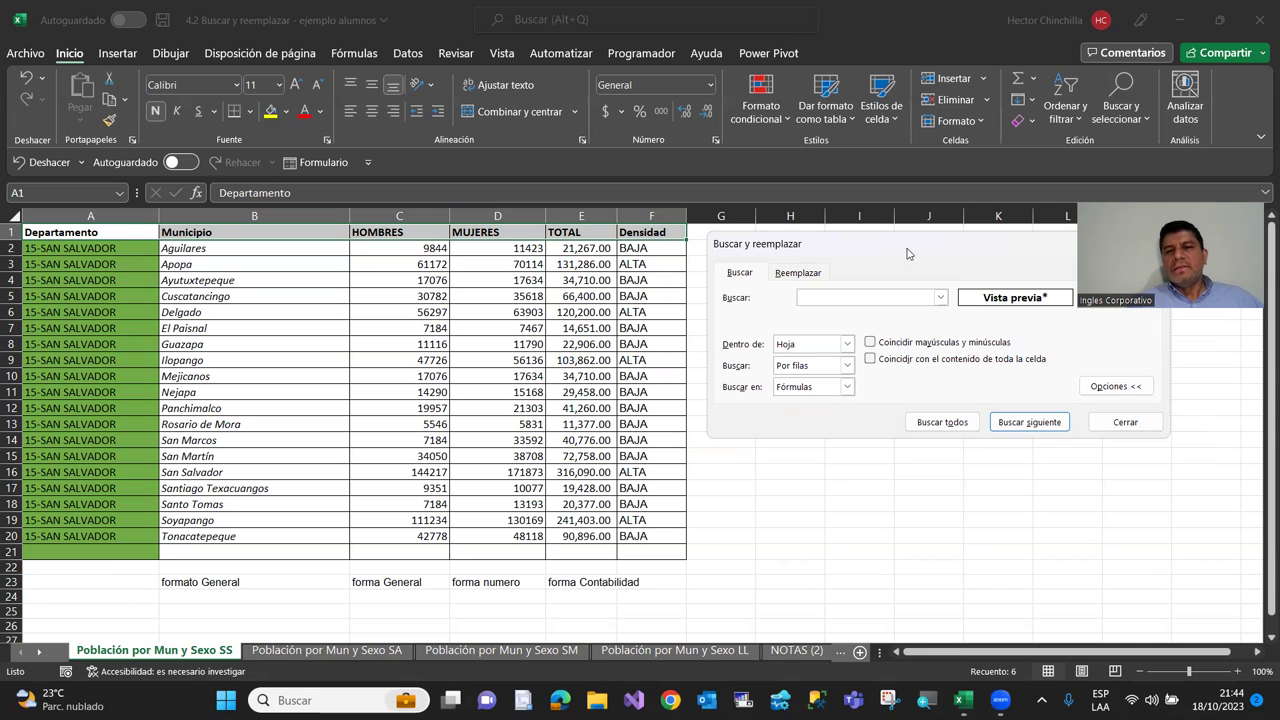
pyautogui.moveTo(911, 250); pyautogui.dragTo(924, 250)
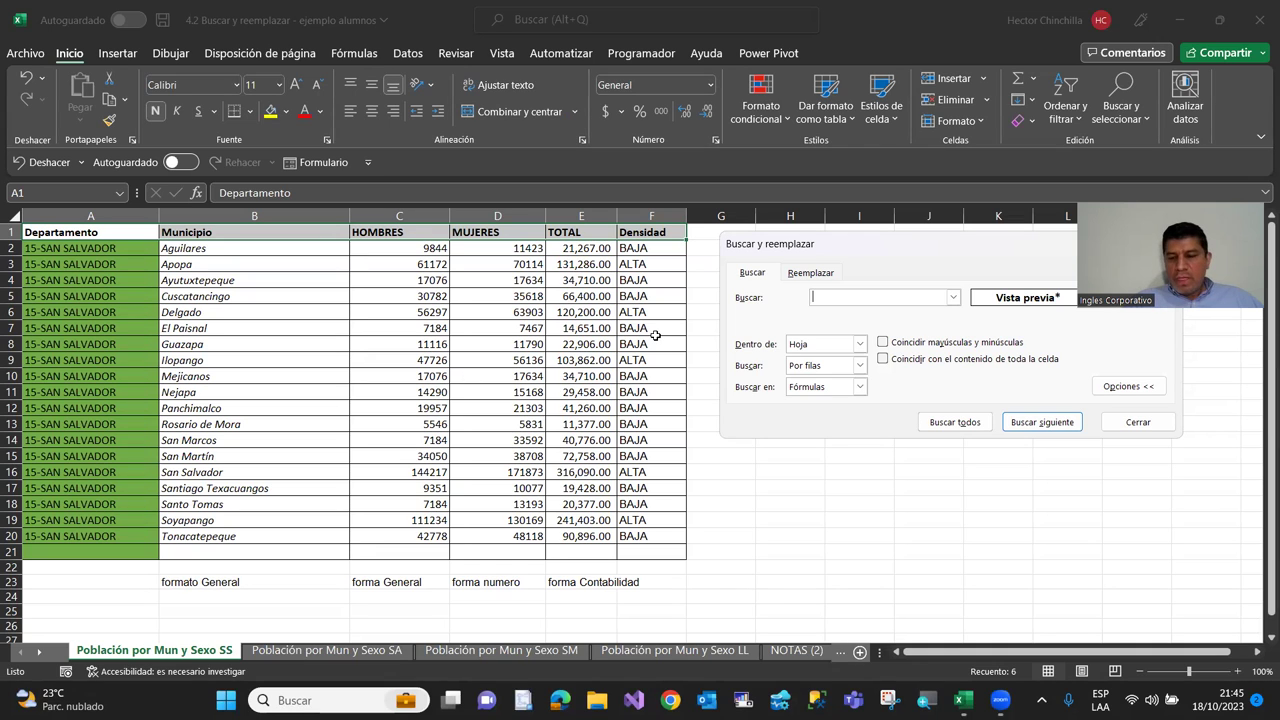
pyautogui.write('7184')
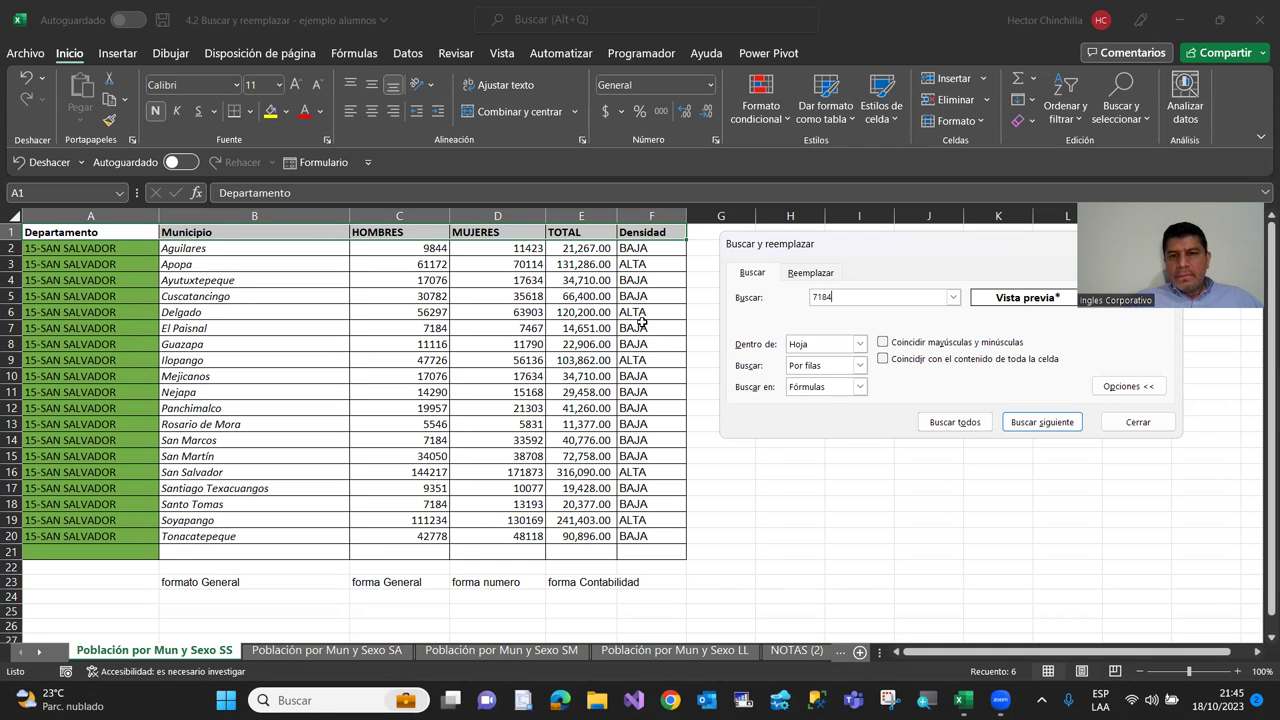
pyautogui.click(1020, 428)
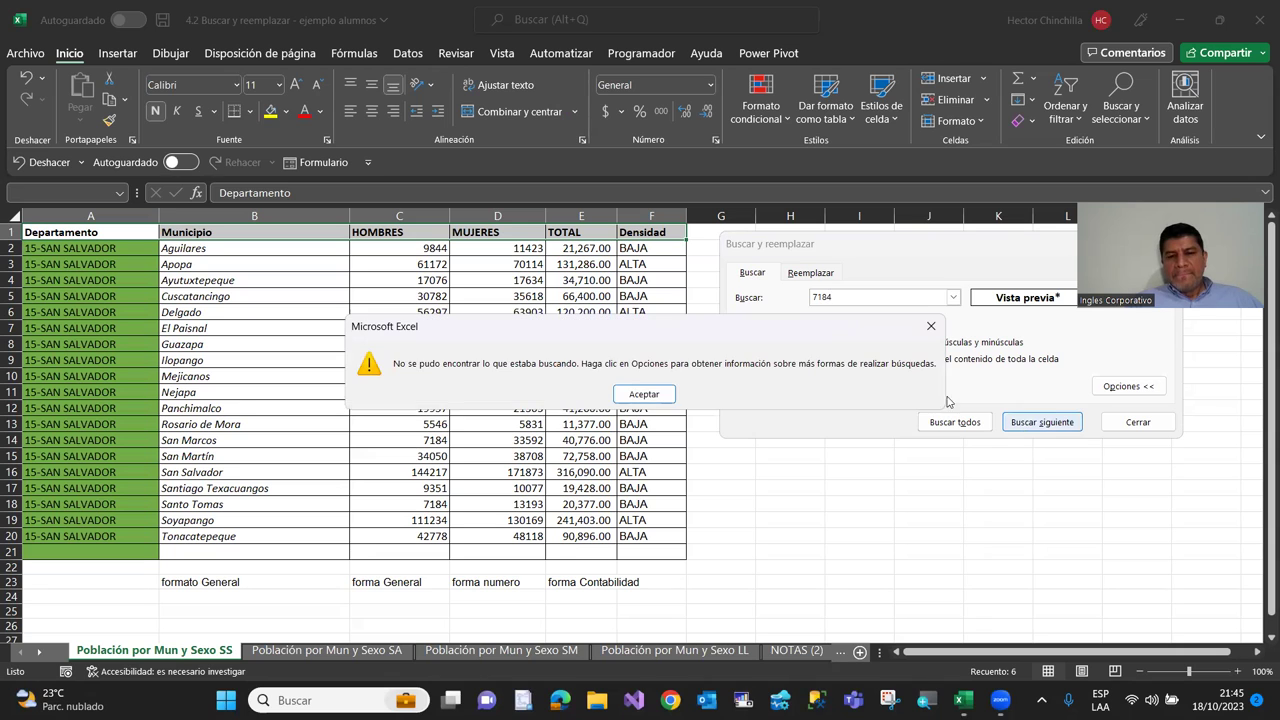
pyautogui.click(661, 400)
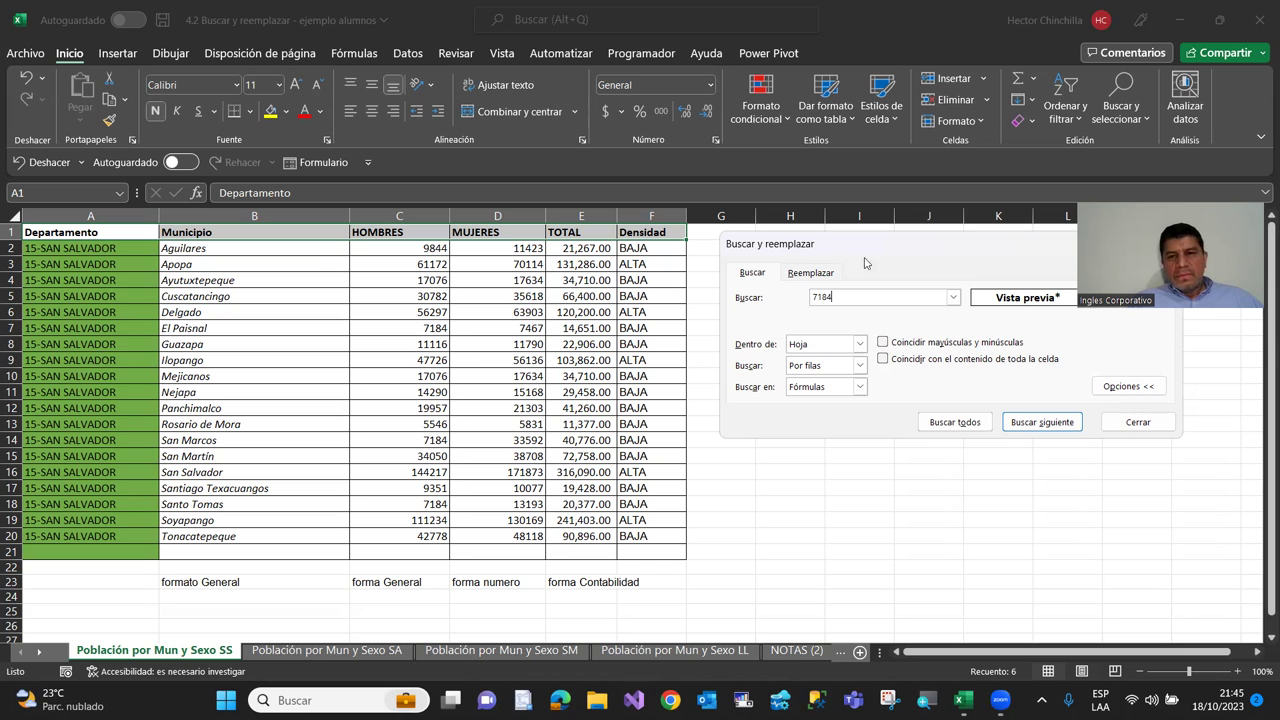
pyautogui.moveTo(897, 247); pyautogui.dragTo(867, 210)
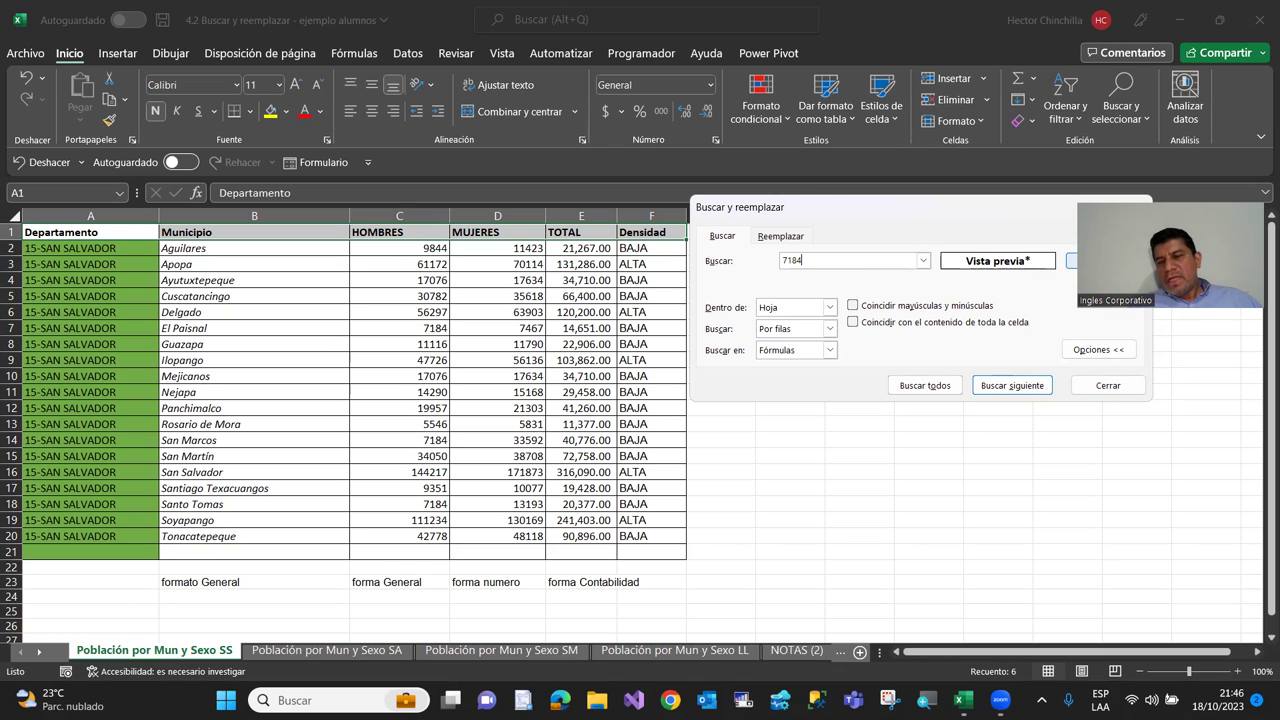
# Clear the search format and retry Find All for 7184 twice, each reporting nothing found
pyautogui.click(1140, 260)
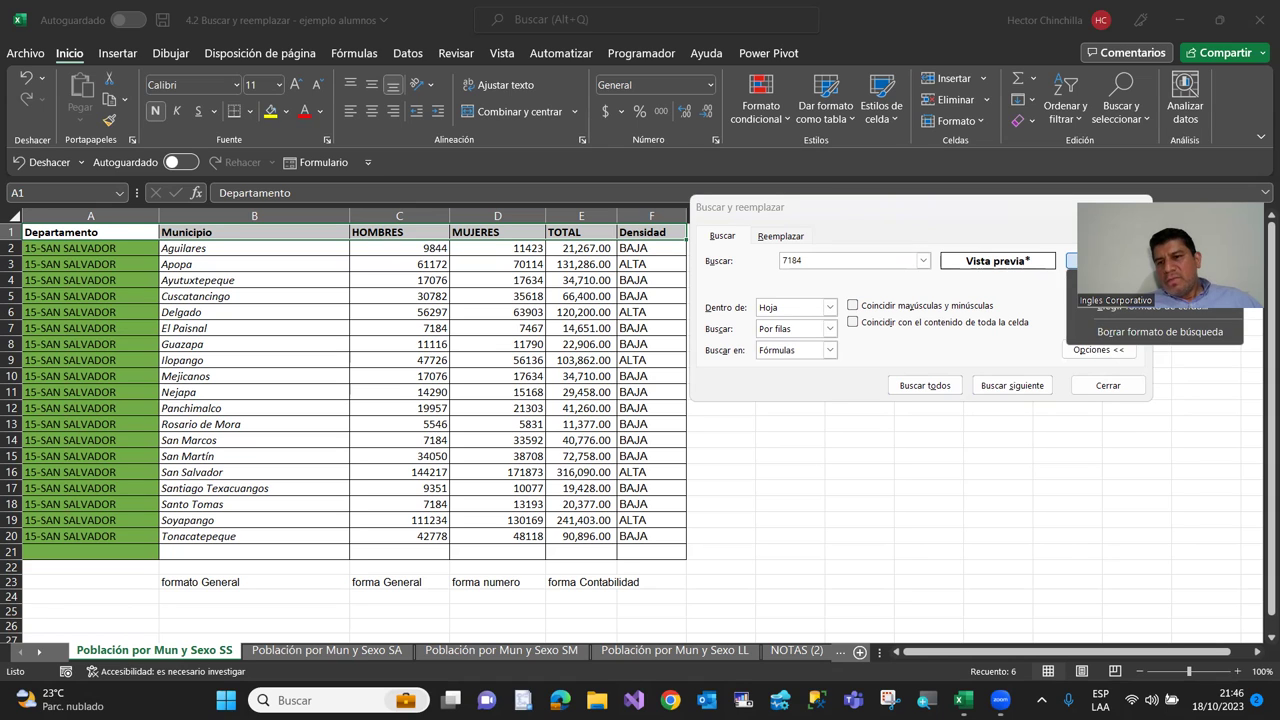
pyautogui.click(1147, 337)
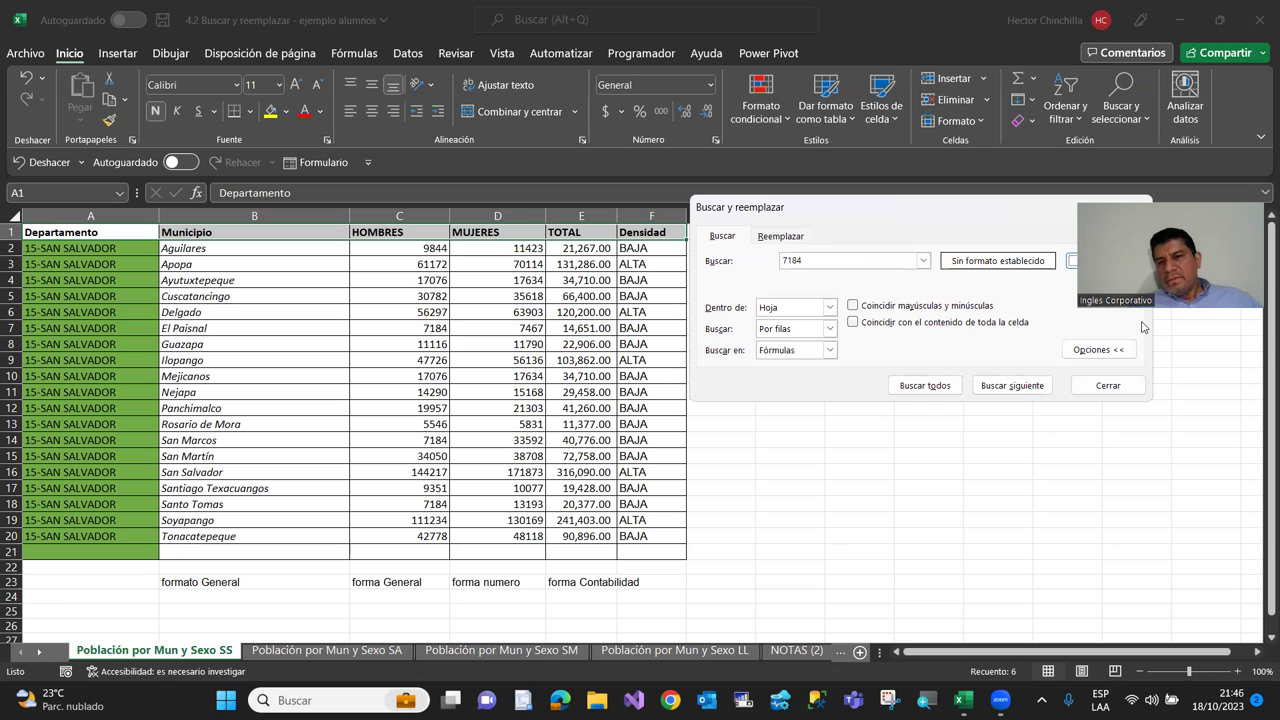
pyautogui.moveTo(1030, 216); pyautogui.dragTo(956, 166)
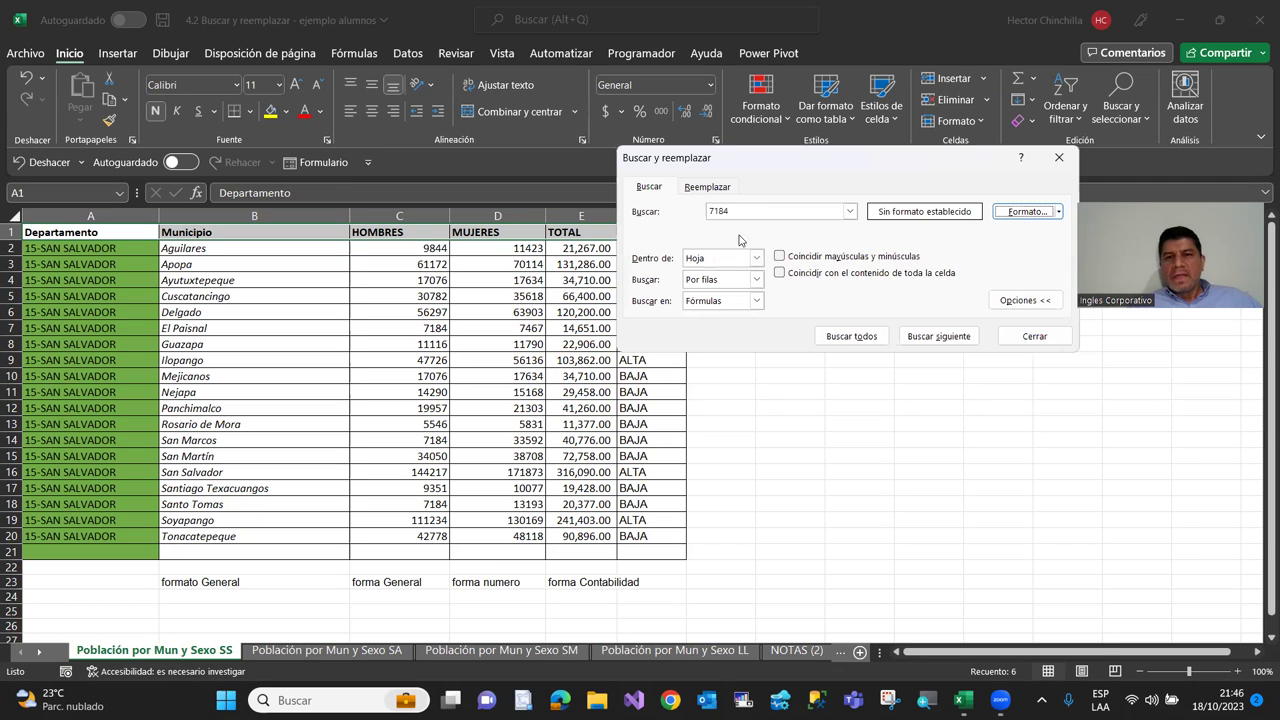
pyautogui.click(851, 336)
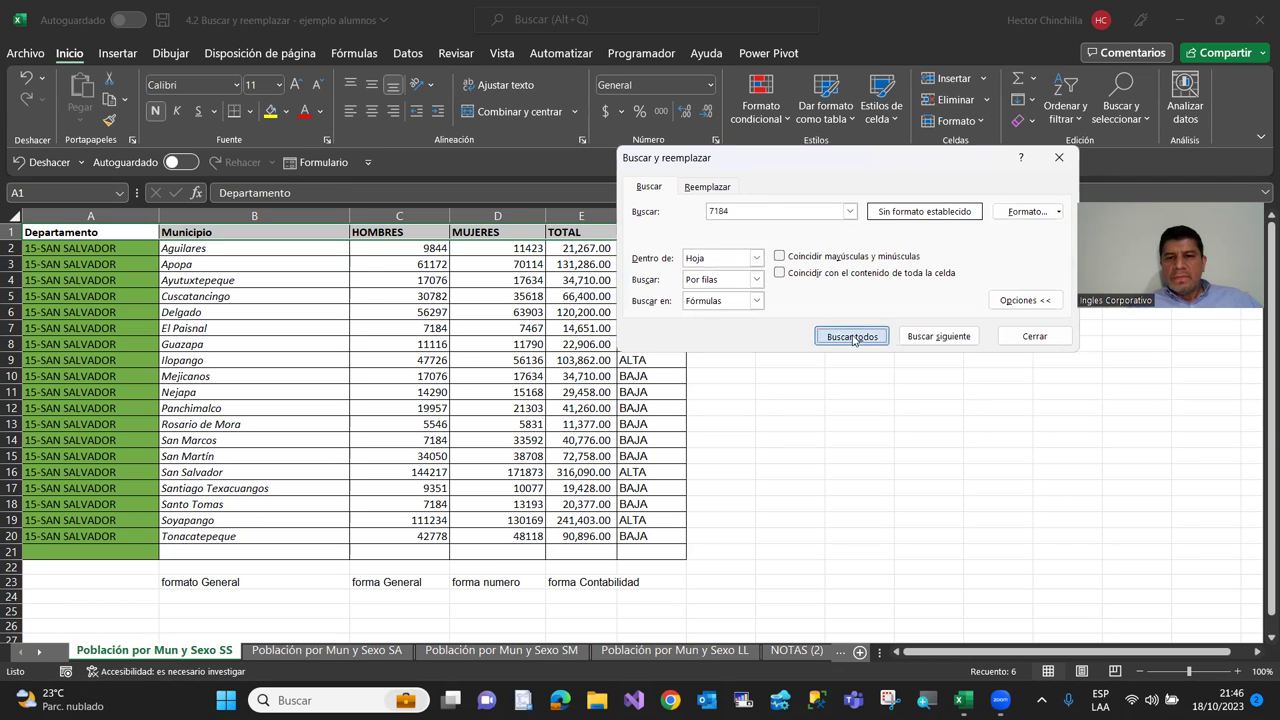
pyautogui.click(646, 395)
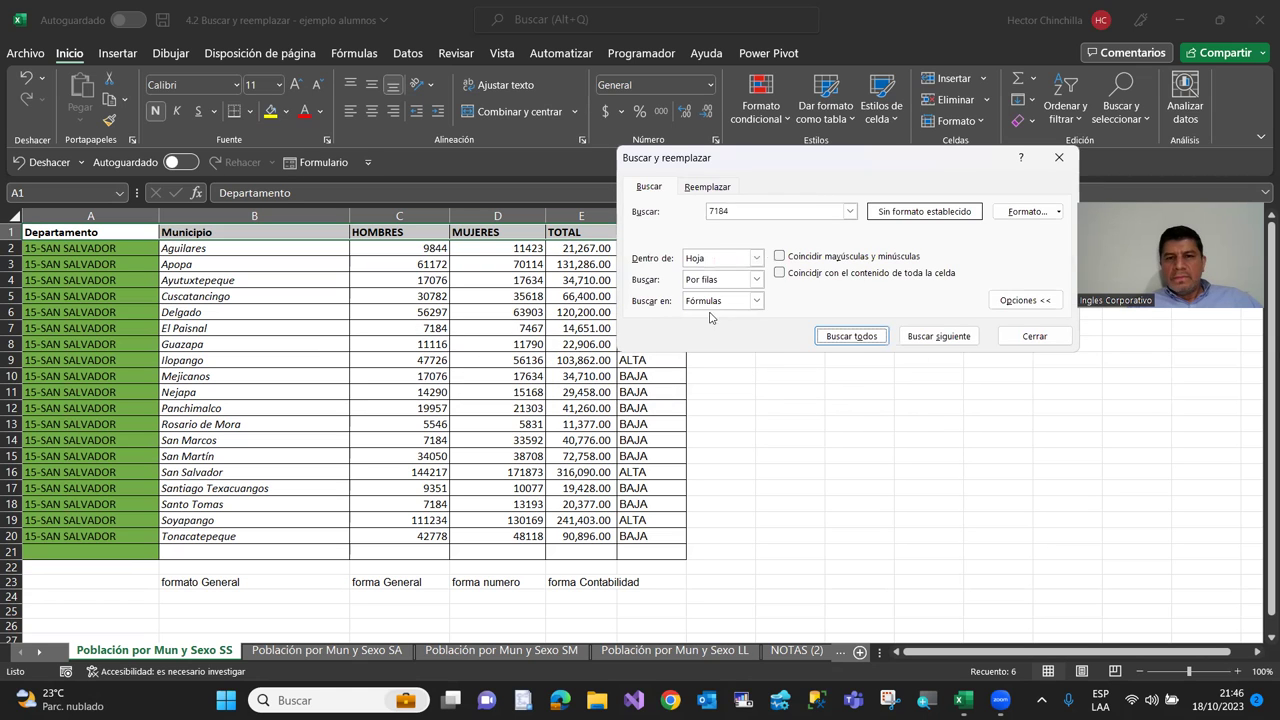
pyautogui.click(860, 336)
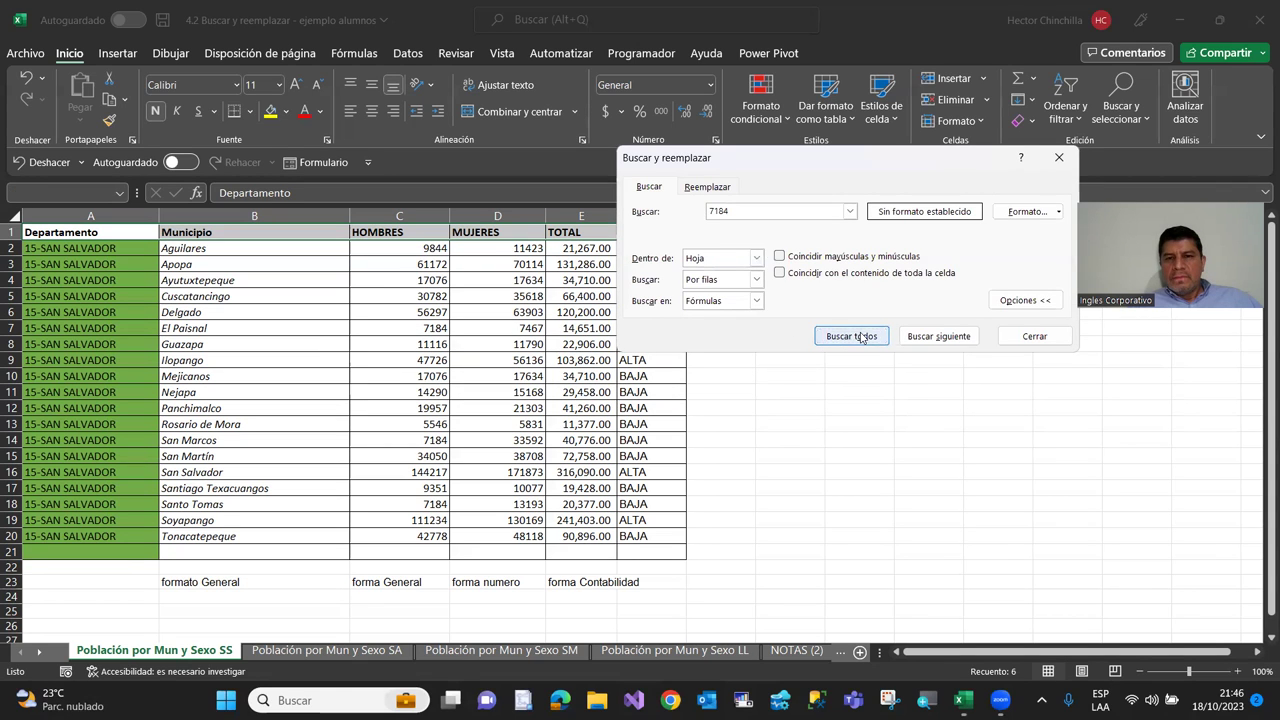
pyautogui.click(662, 396)
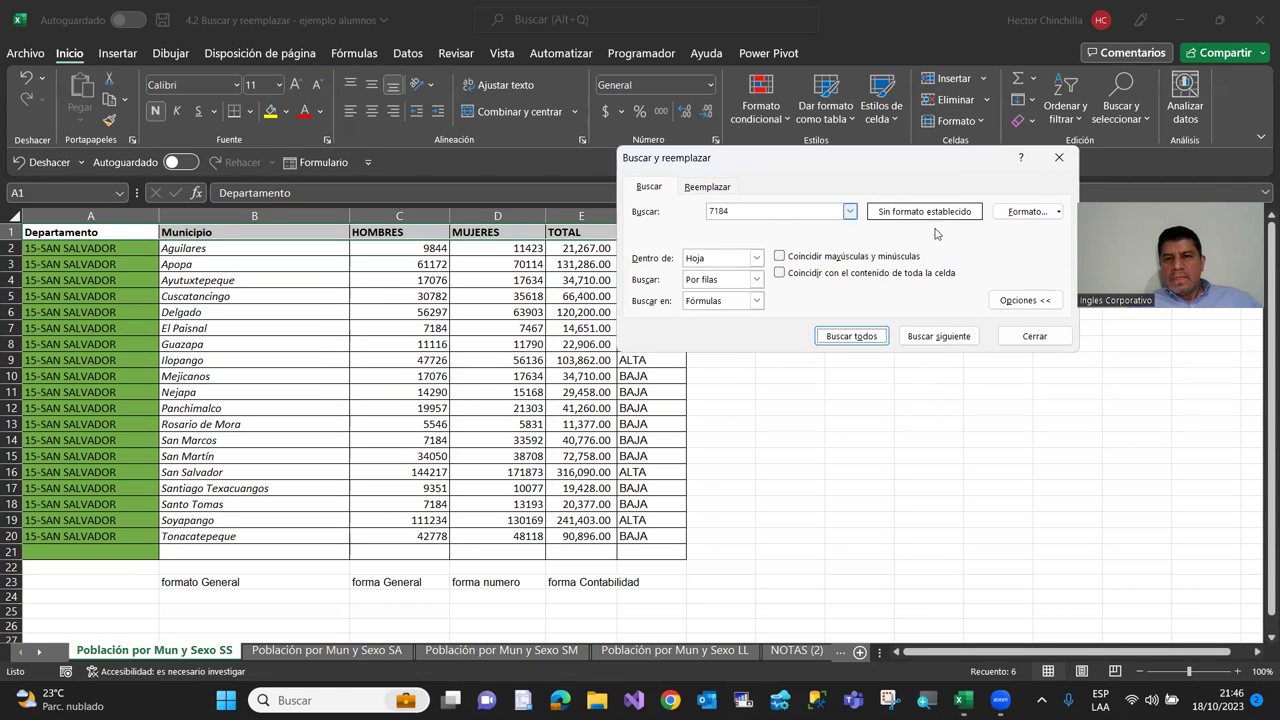
# Close the Buscar y reemplazar dialog and the Buscar y seleccionar menu
pyautogui.click(1034, 336)
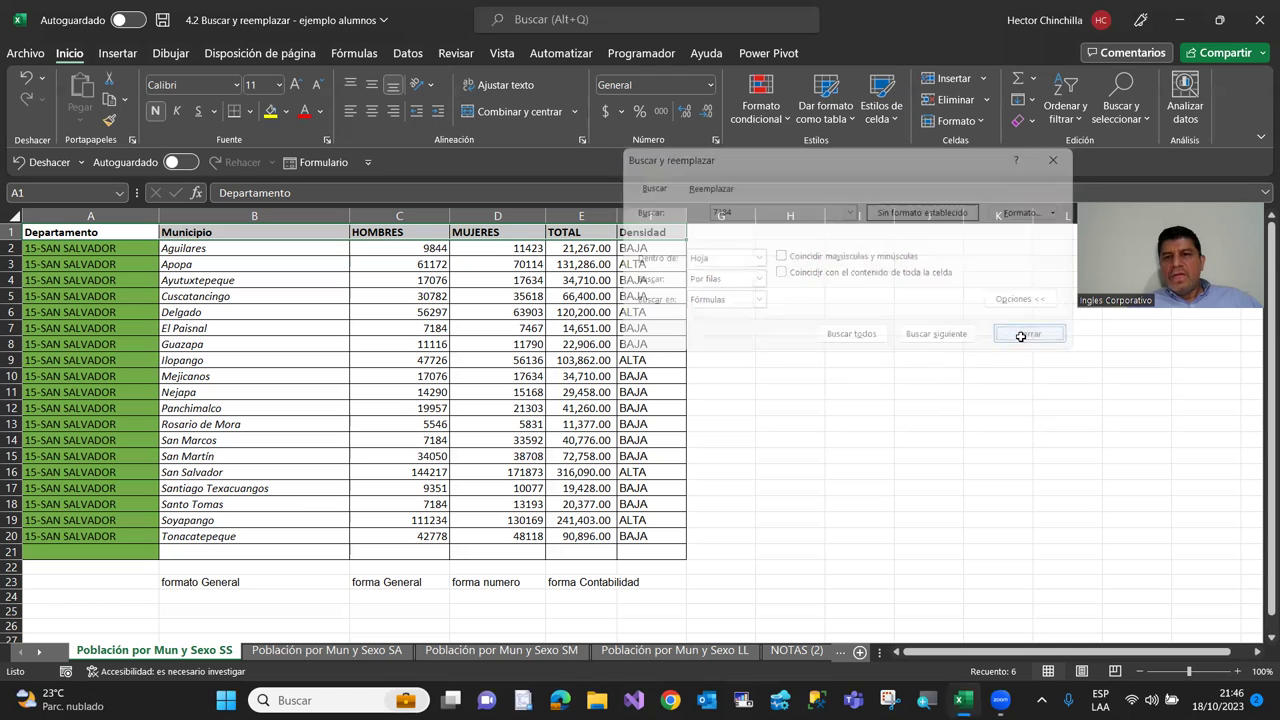
pyautogui.click(1122, 100)
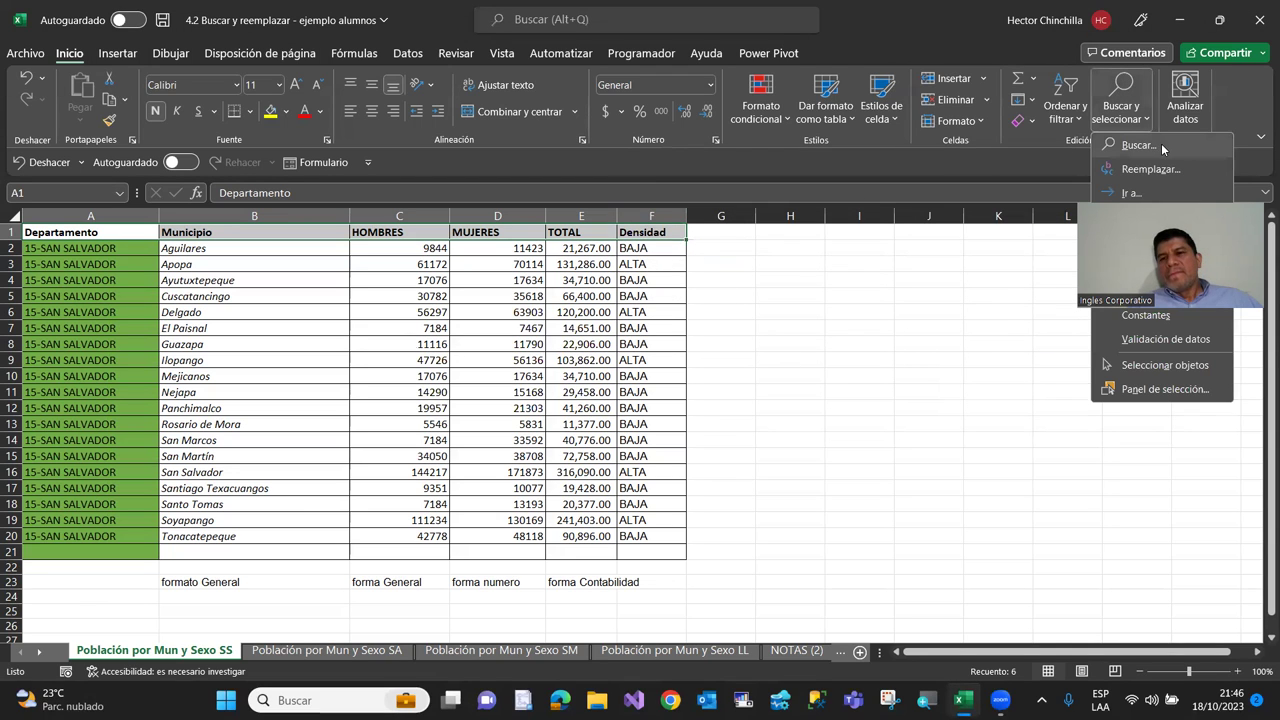
pyautogui.click(103, 232)
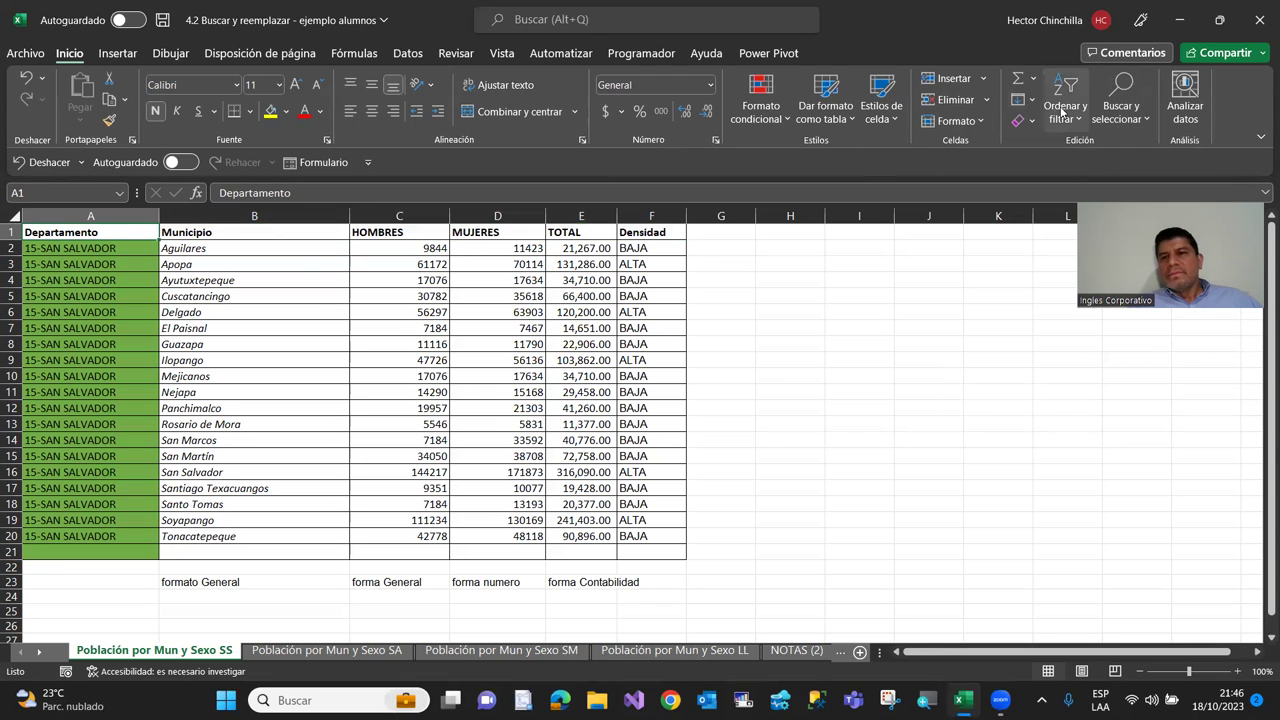
# Find all cells with 7184, select the matches C7, C14 and C18, then close the dialog
pyautogui.click(1121, 100)
pyautogui.click(1132, 142)
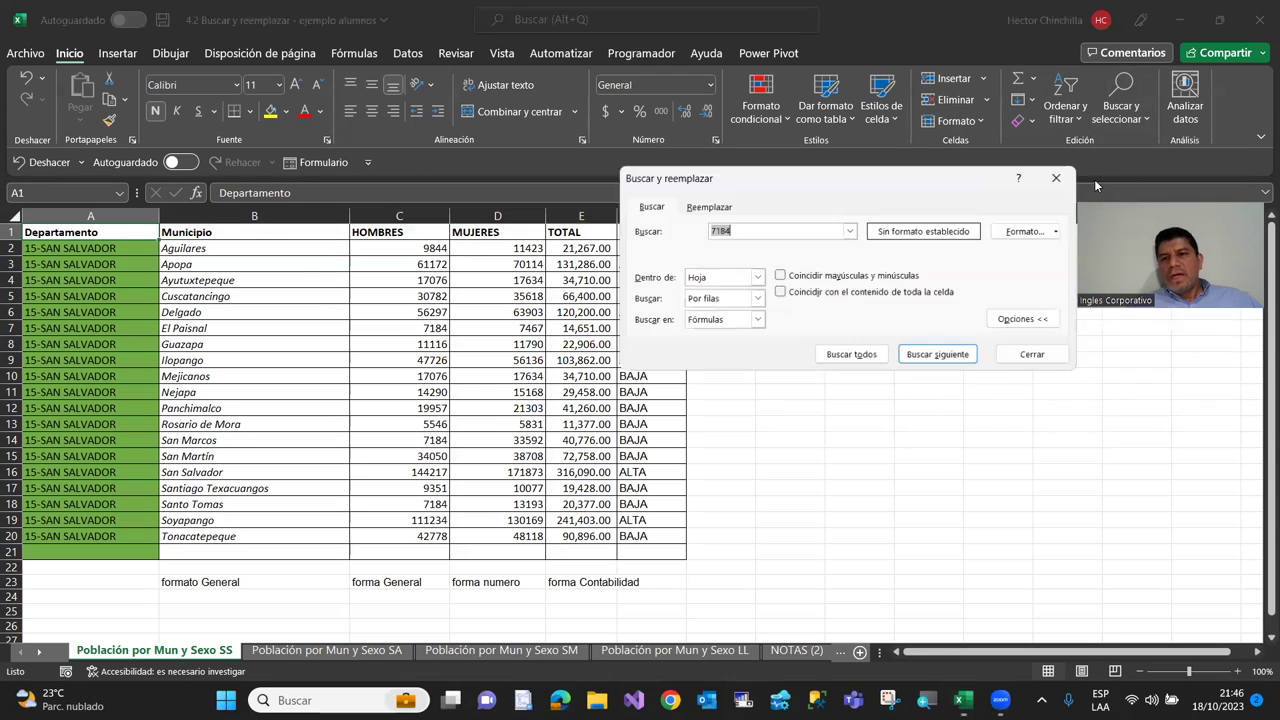
pyautogui.click(878, 358)
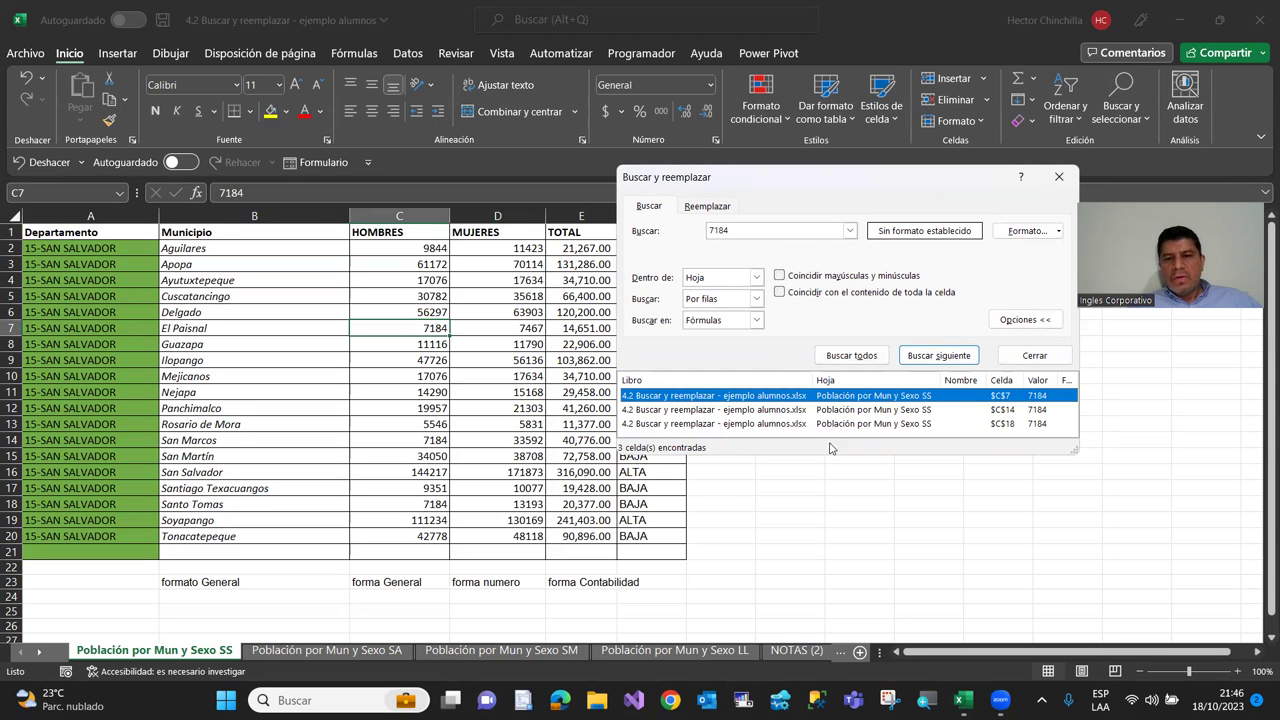
pyautogui.moveTo(838, 452); pyautogui.dragTo(843, 548)
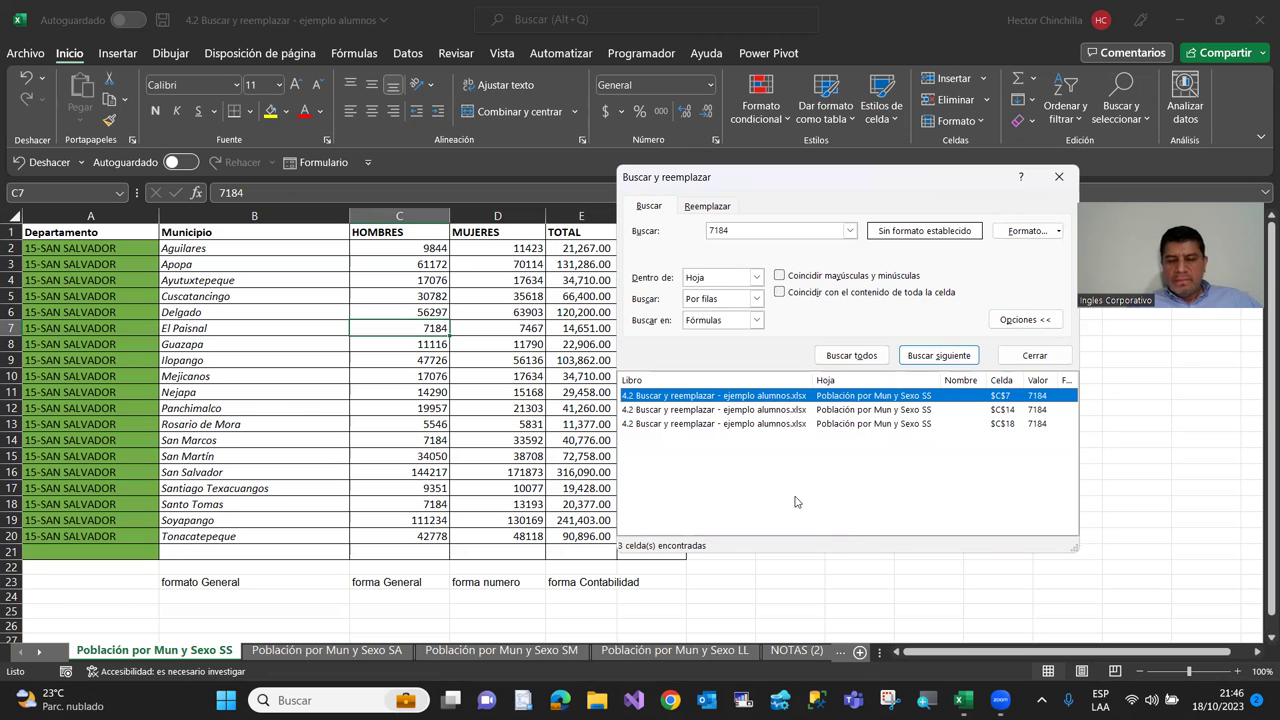
pyautogui.hotkey('shift', 'Down')
pyautogui.hotkey('shift', 'Down')
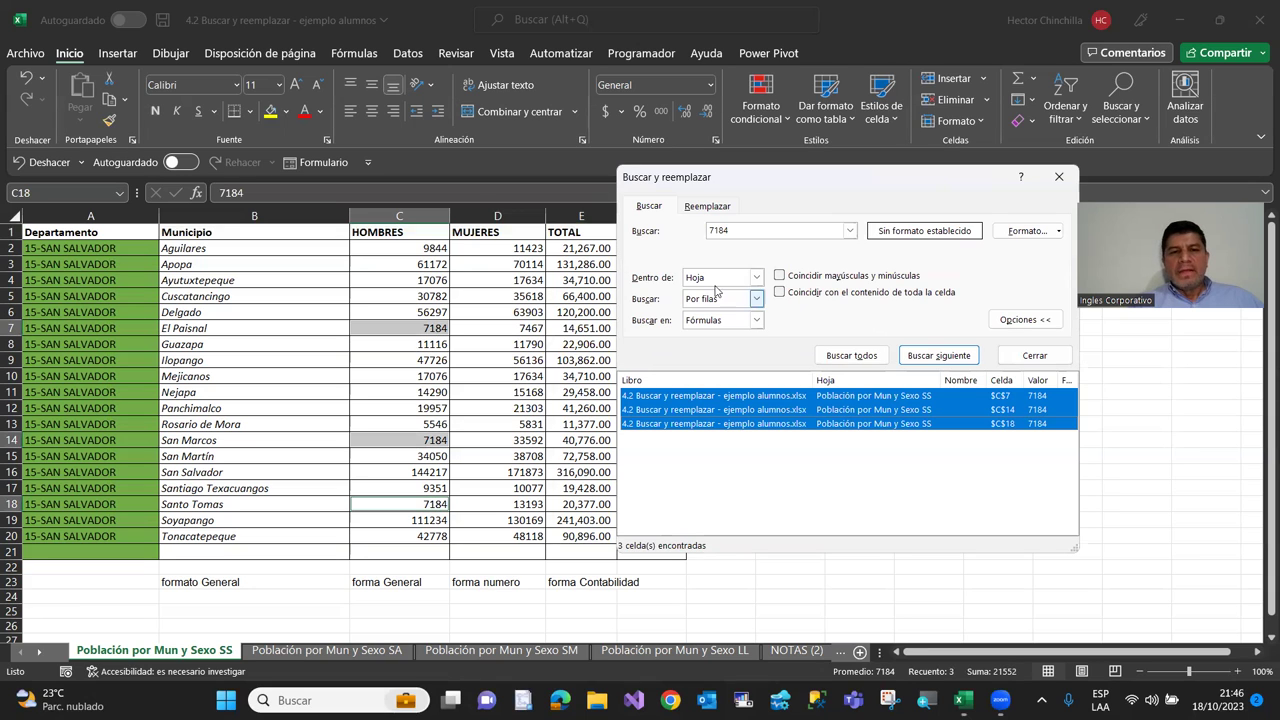
pyautogui.click(1034, 356)
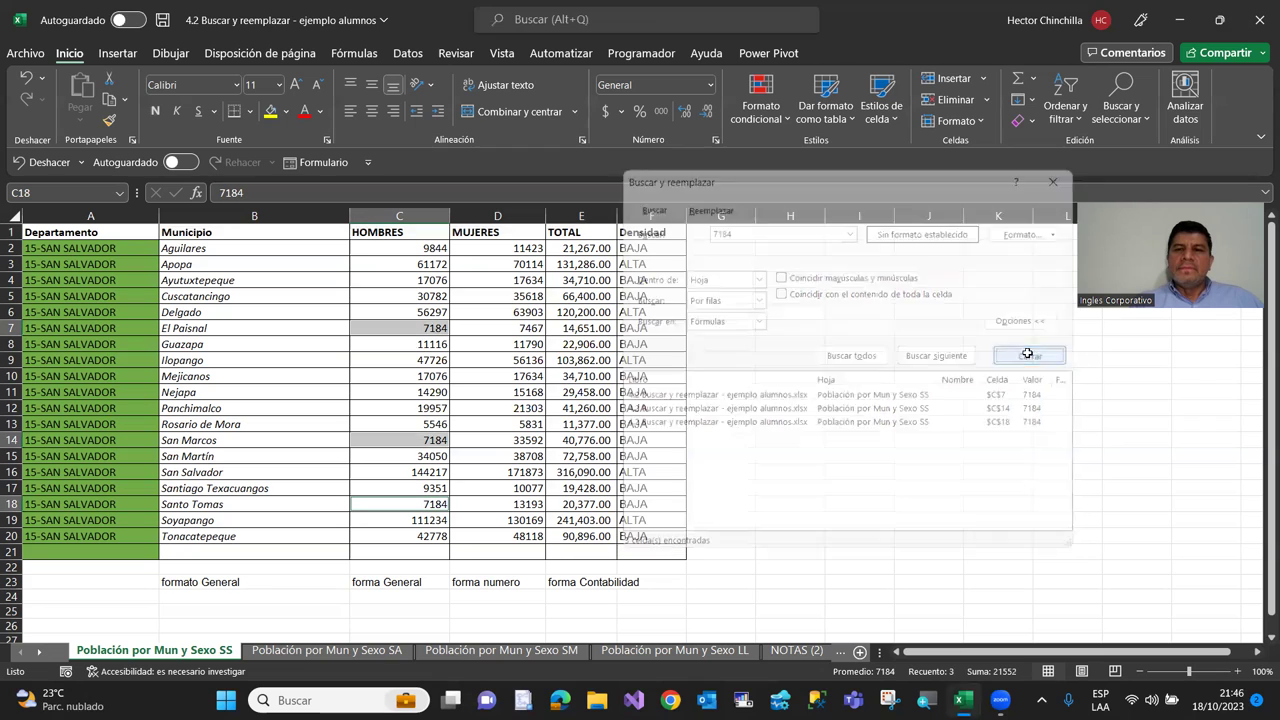
# Return to A1 and set the Find format criterion to the green fill picked from cell A2
pyautogui.click(285, 299)
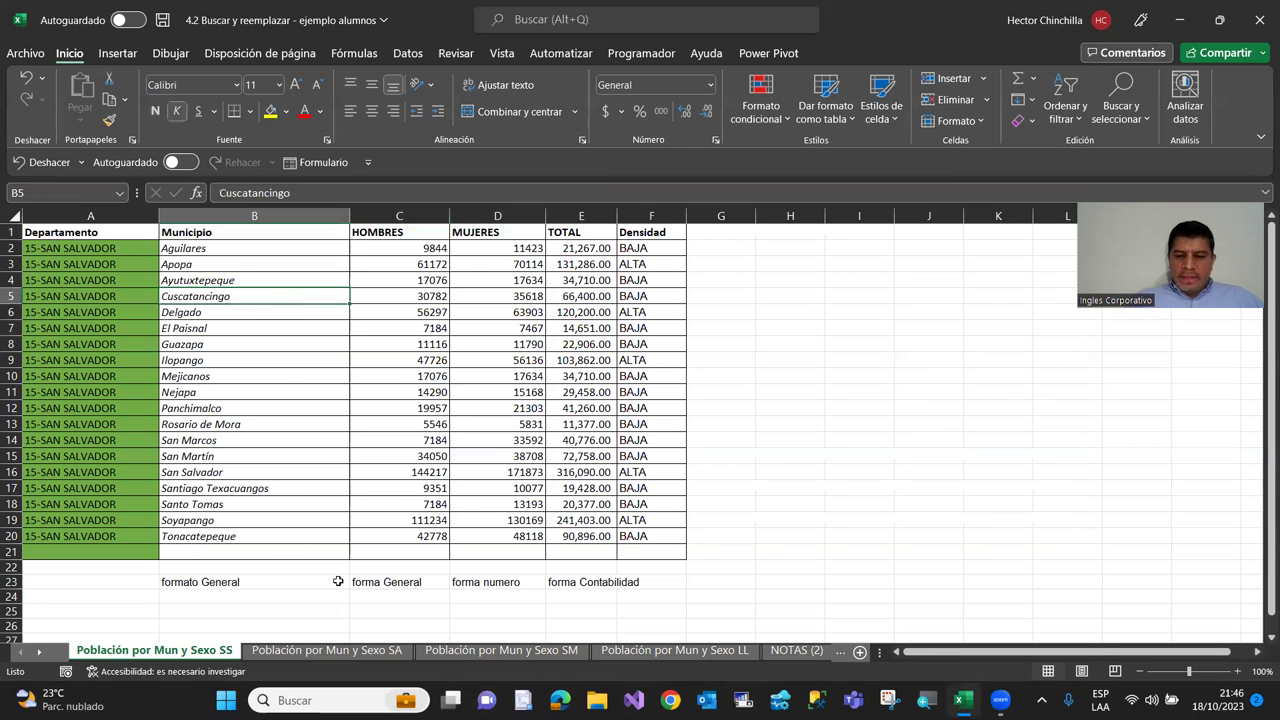
pyautogui.hotkey('ctrl', 'Home')
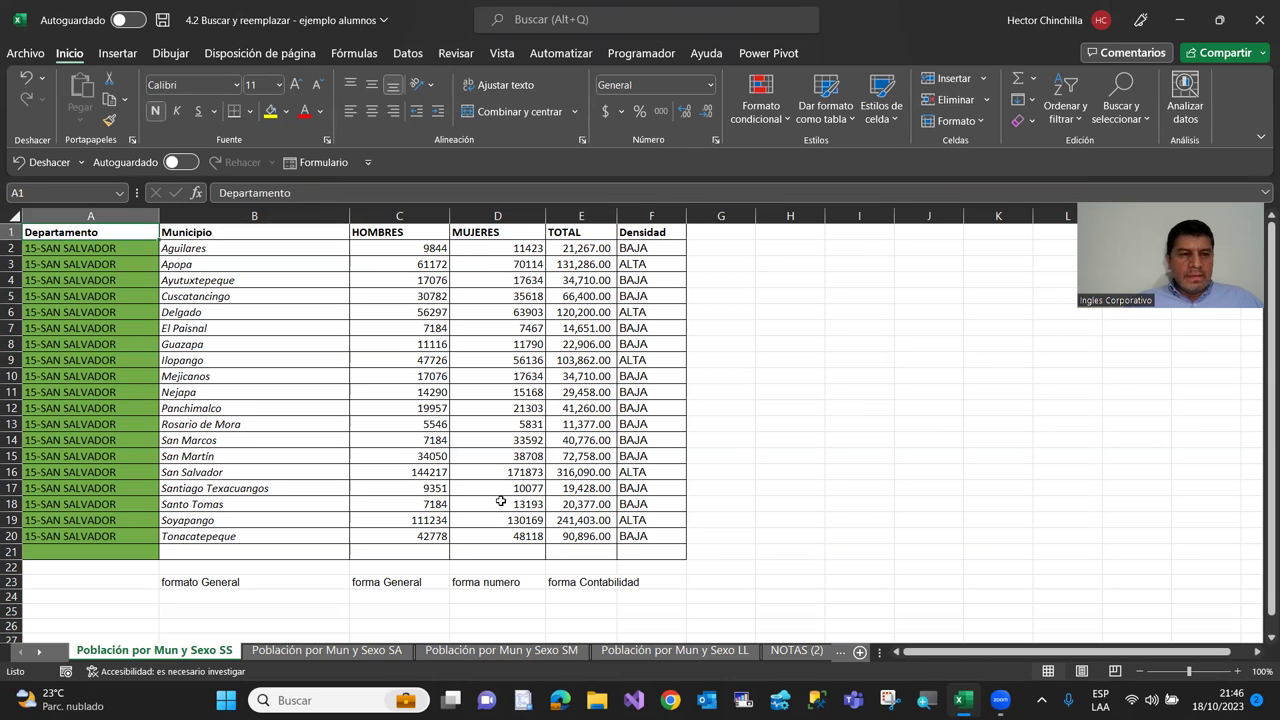
pyautogui.click(1120, 108)
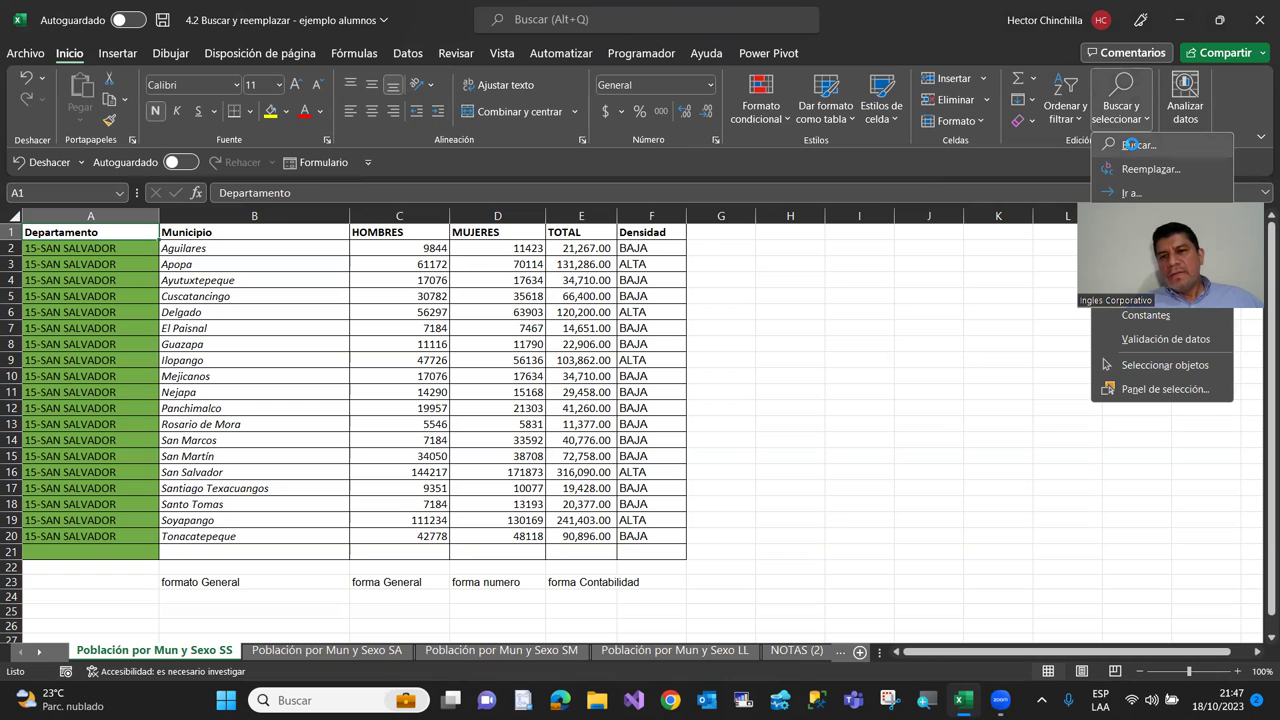
pyautogui.press('Return')
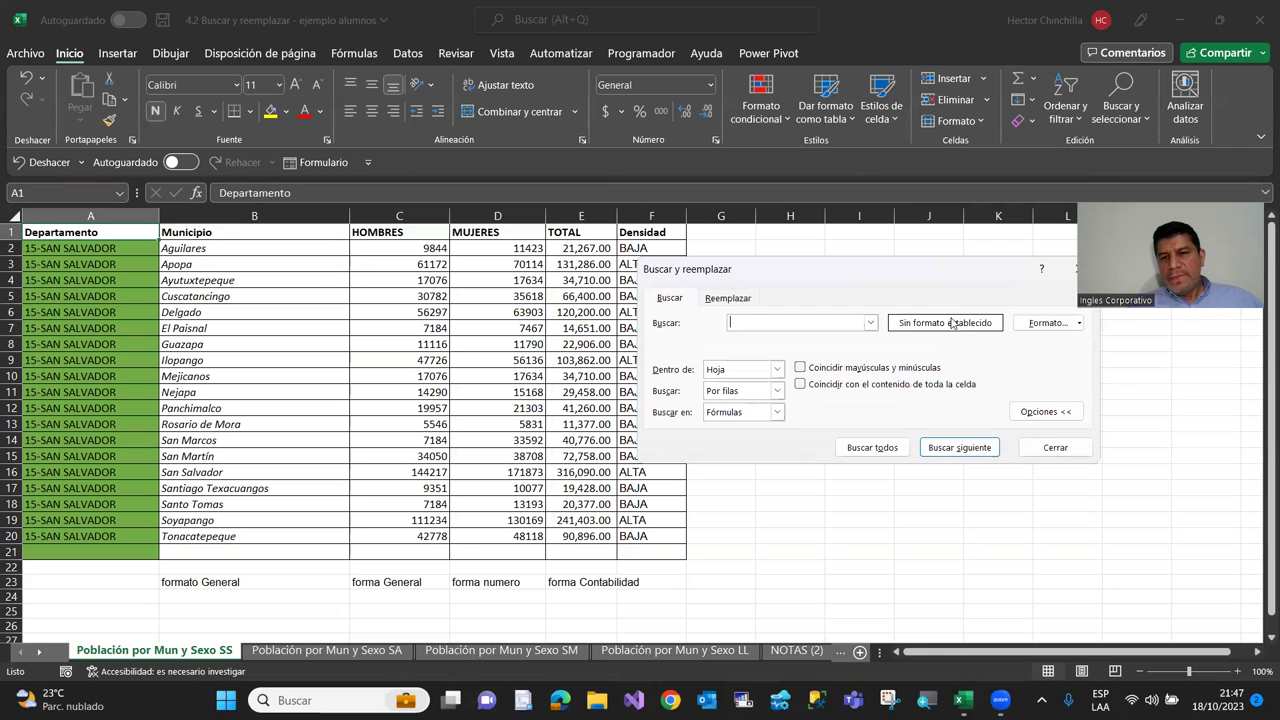
pyautogui.moveTo(926, 274); pyautogui.dragTo(905, 262)
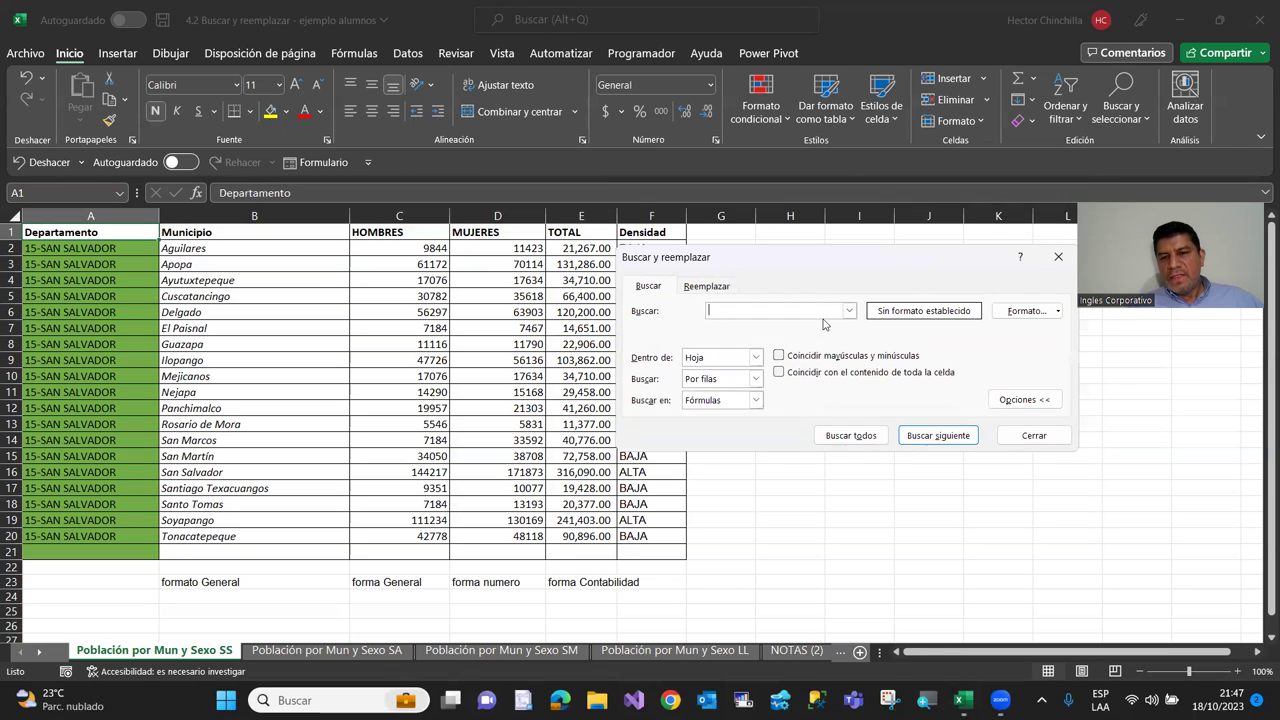
pyautogui.click(1057, 312)
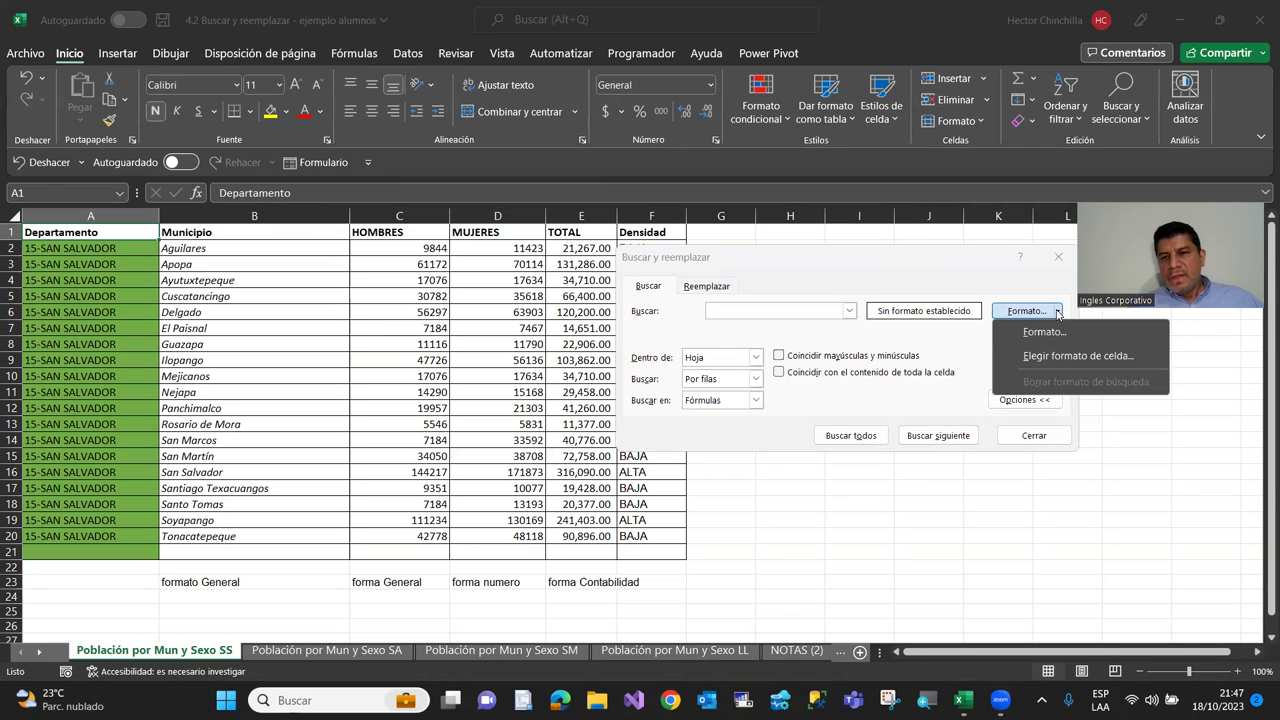
pyautogui.click(1053, 357)
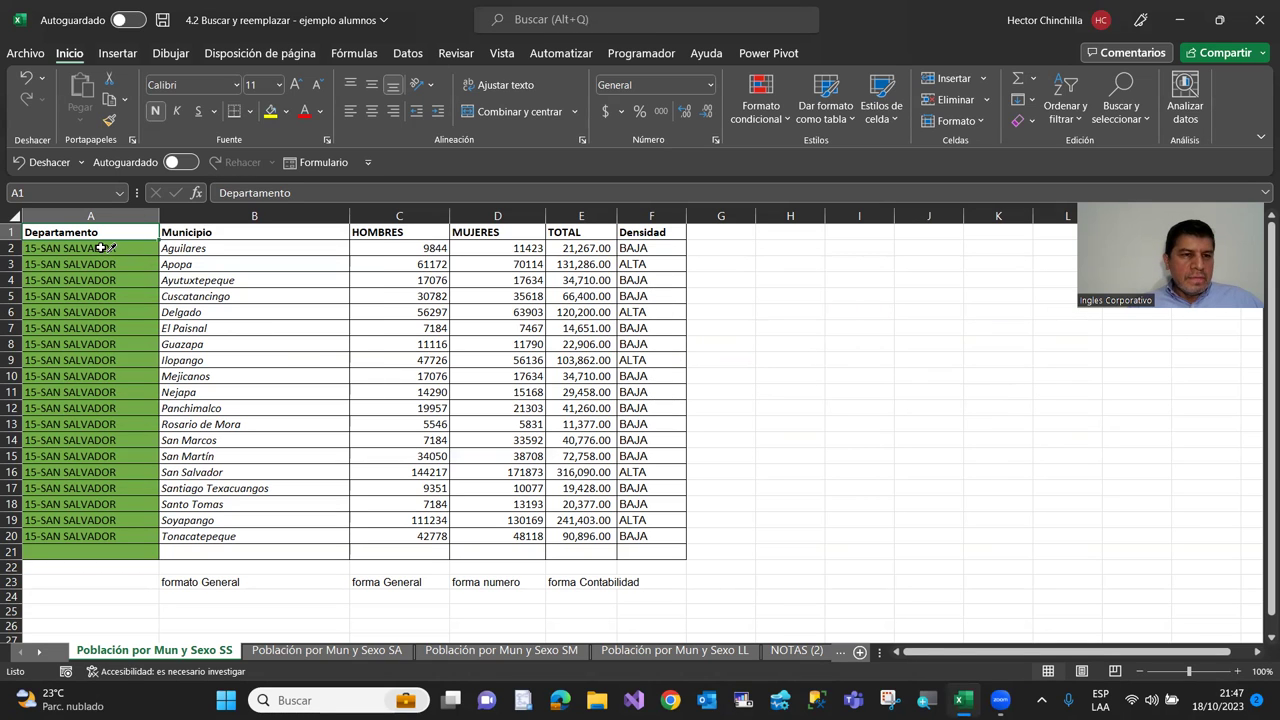
pyautogui.click(103, 247)
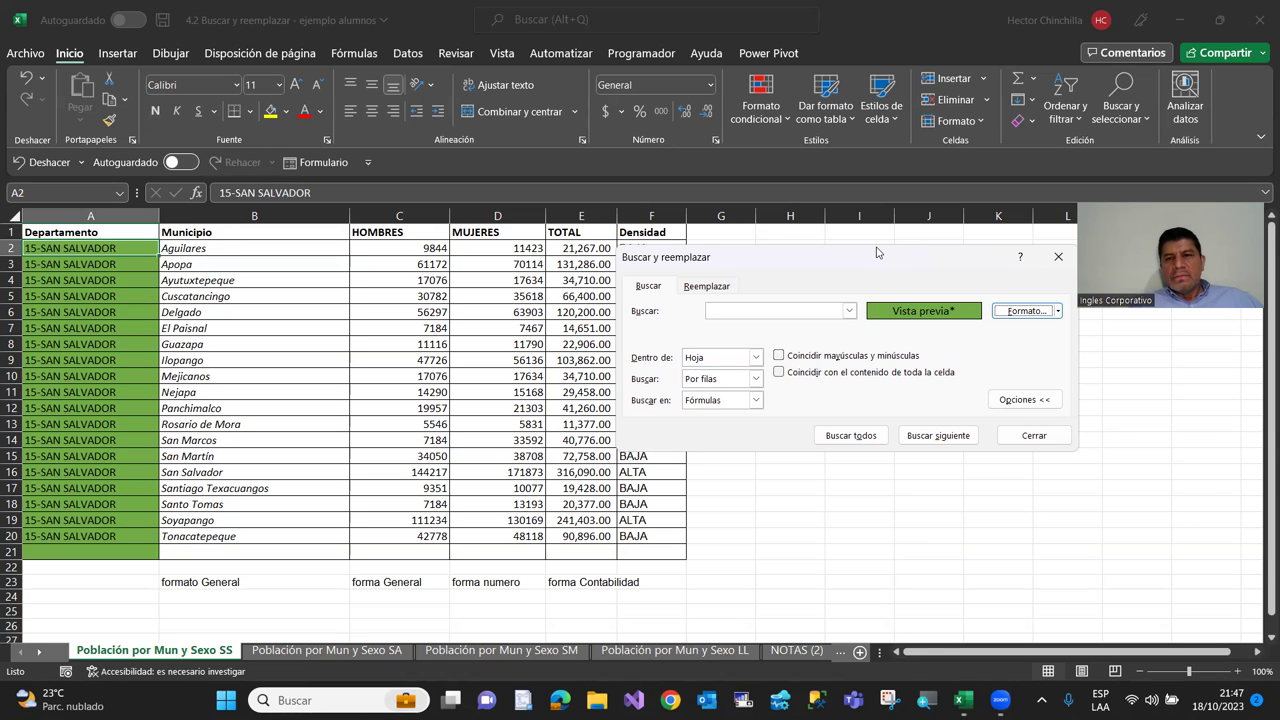
# Find all 20 green-filled cells, A2 through A21, select them together, and close the dialog
pyautogui.moveTo(876, 252); pyautogui.dragTo(891, 52)
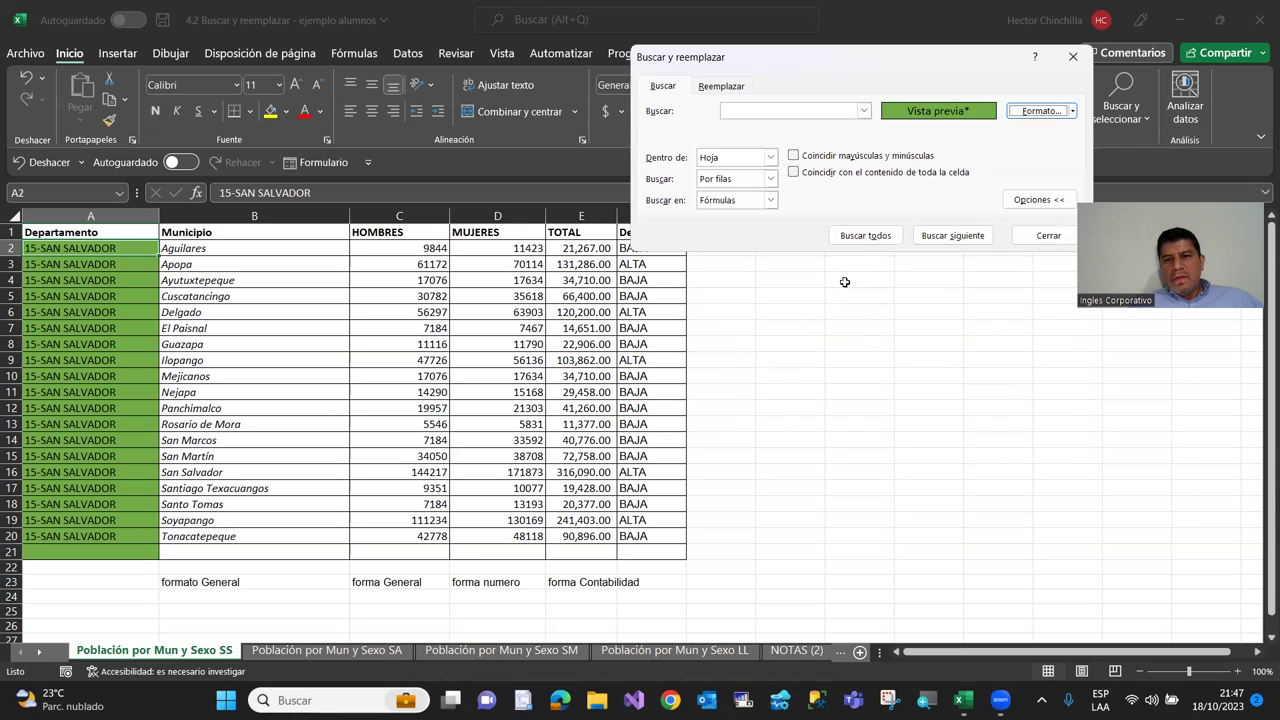
pyautogui.click(866, 237)
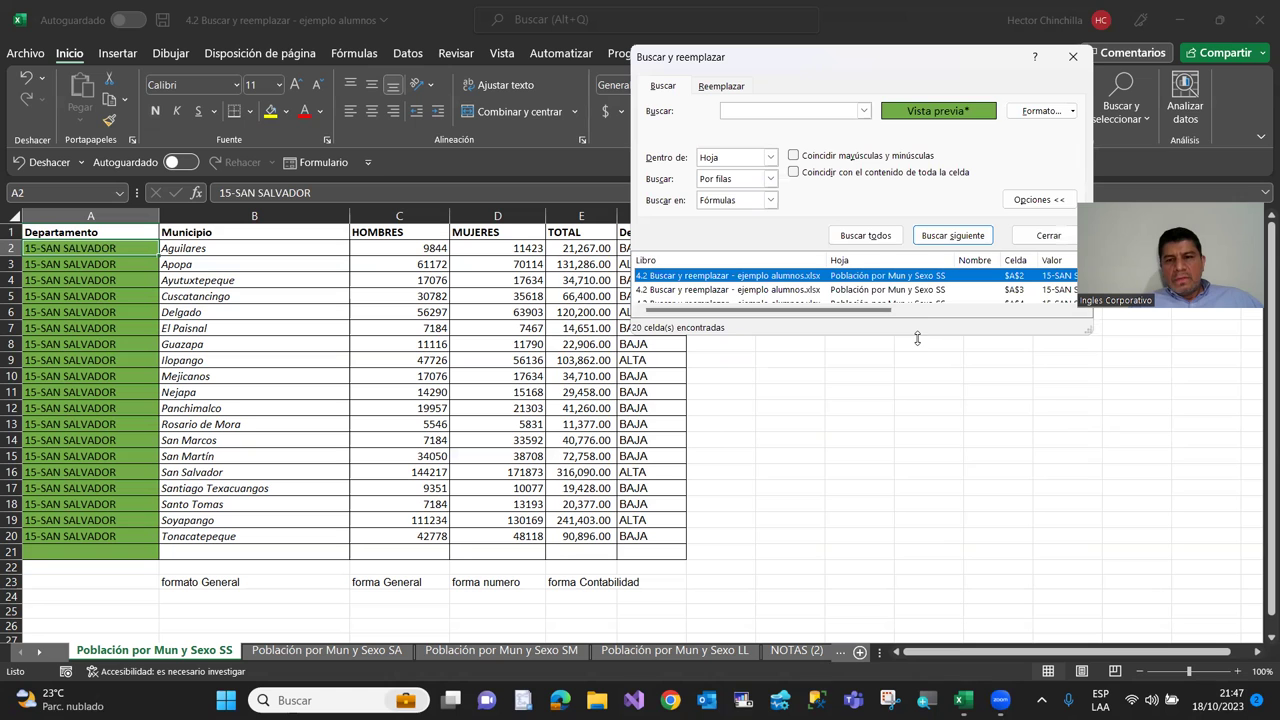
pyautogui.moveTo(917, 339); pyautogui.dragTo(915, 606)
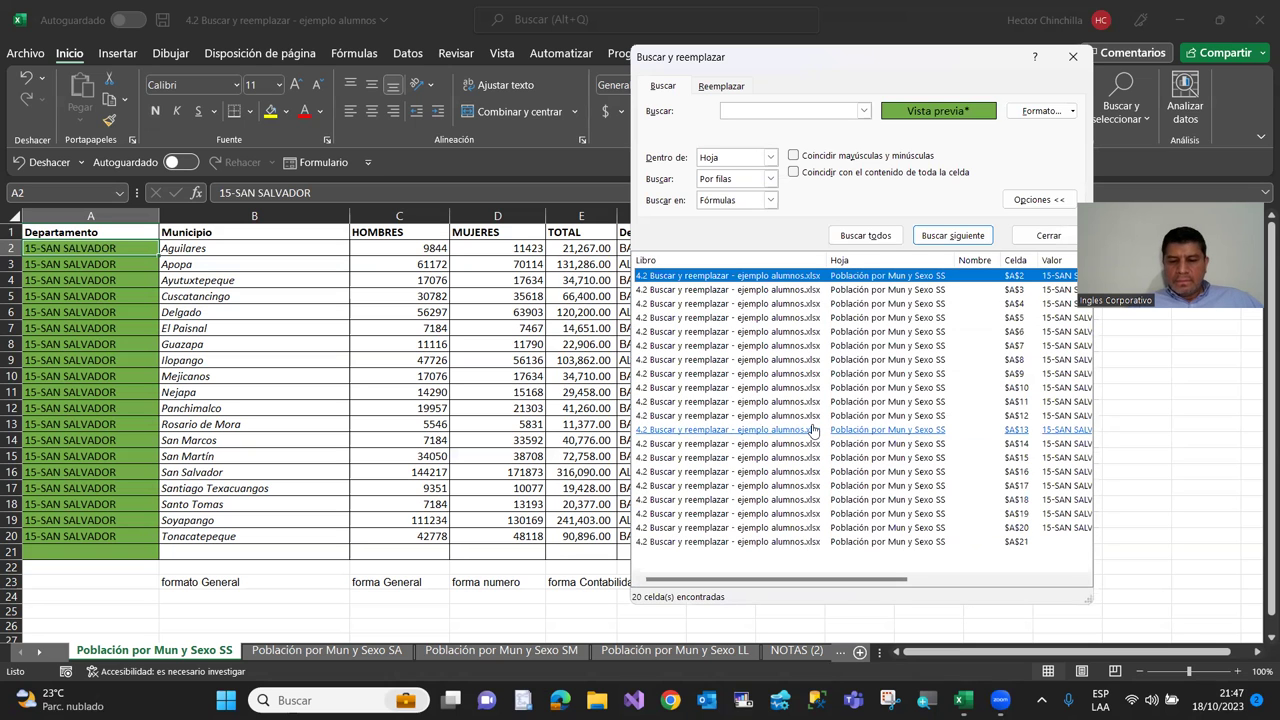
pyautogui.hotkey('ctrl', 'a')
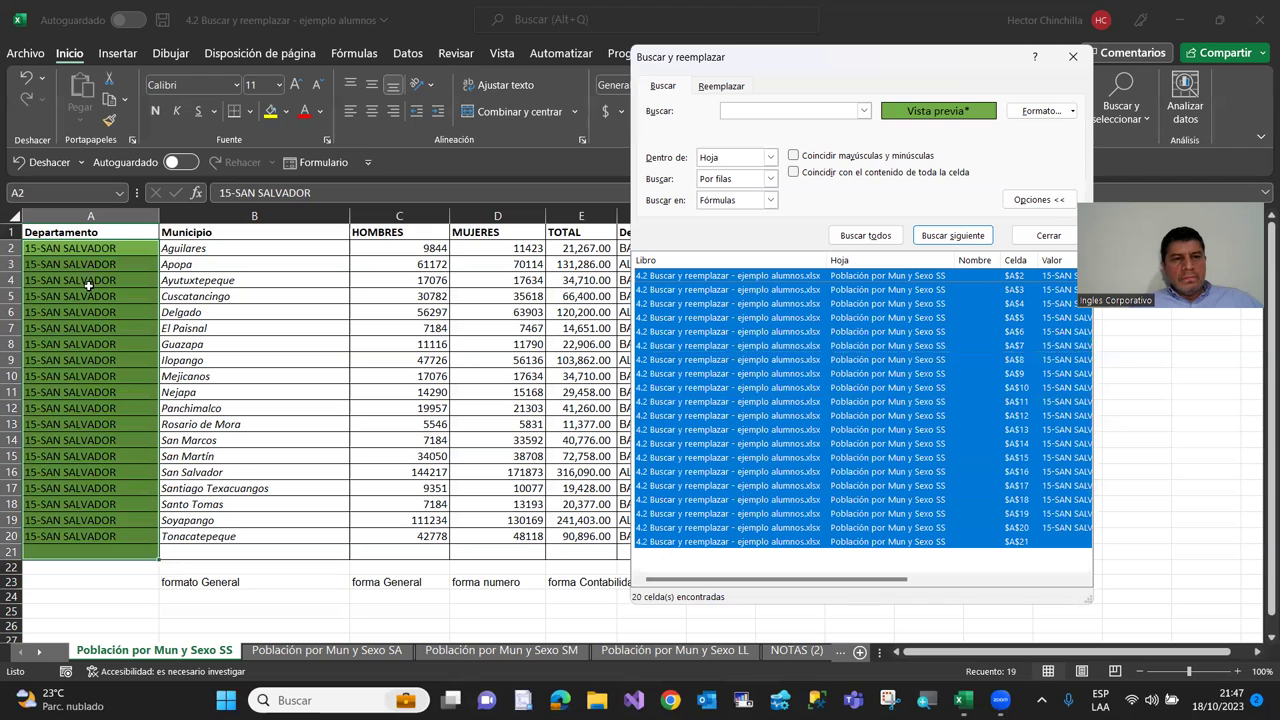
pyautogui.moveTo(120, 455); pyautogui.dragTo(120, 471)
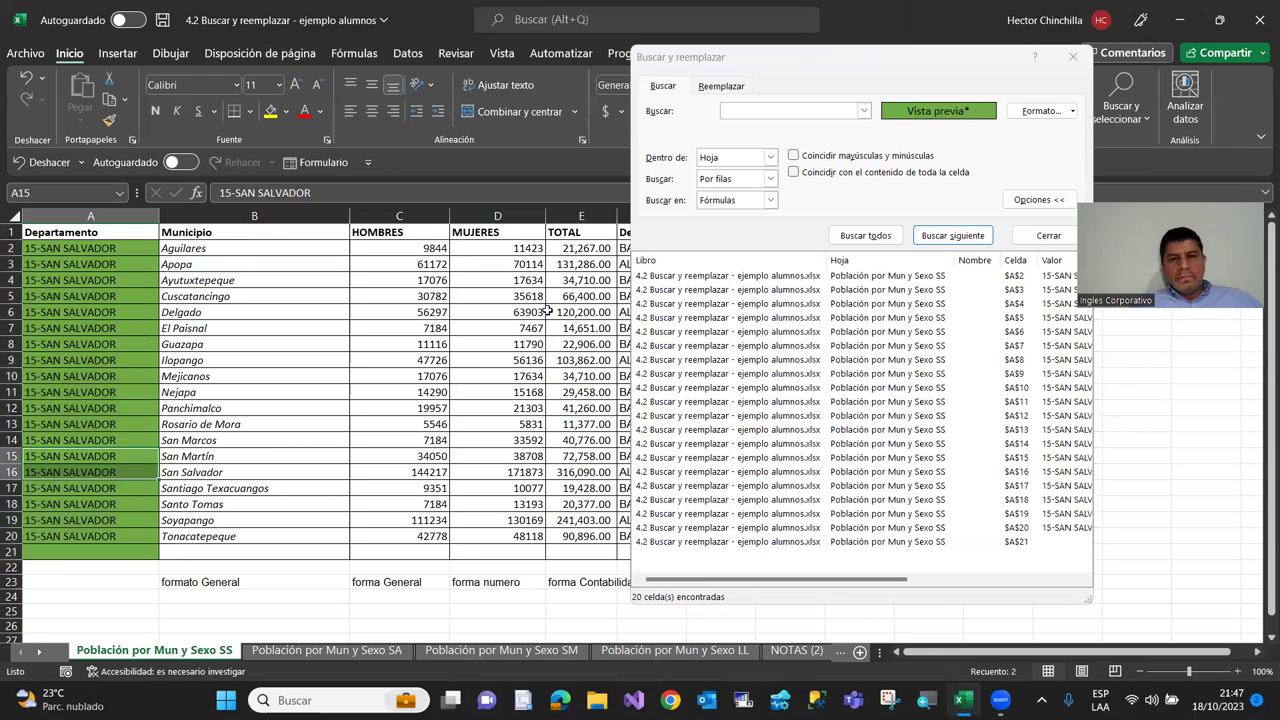
pyautogui.click(52, 343)
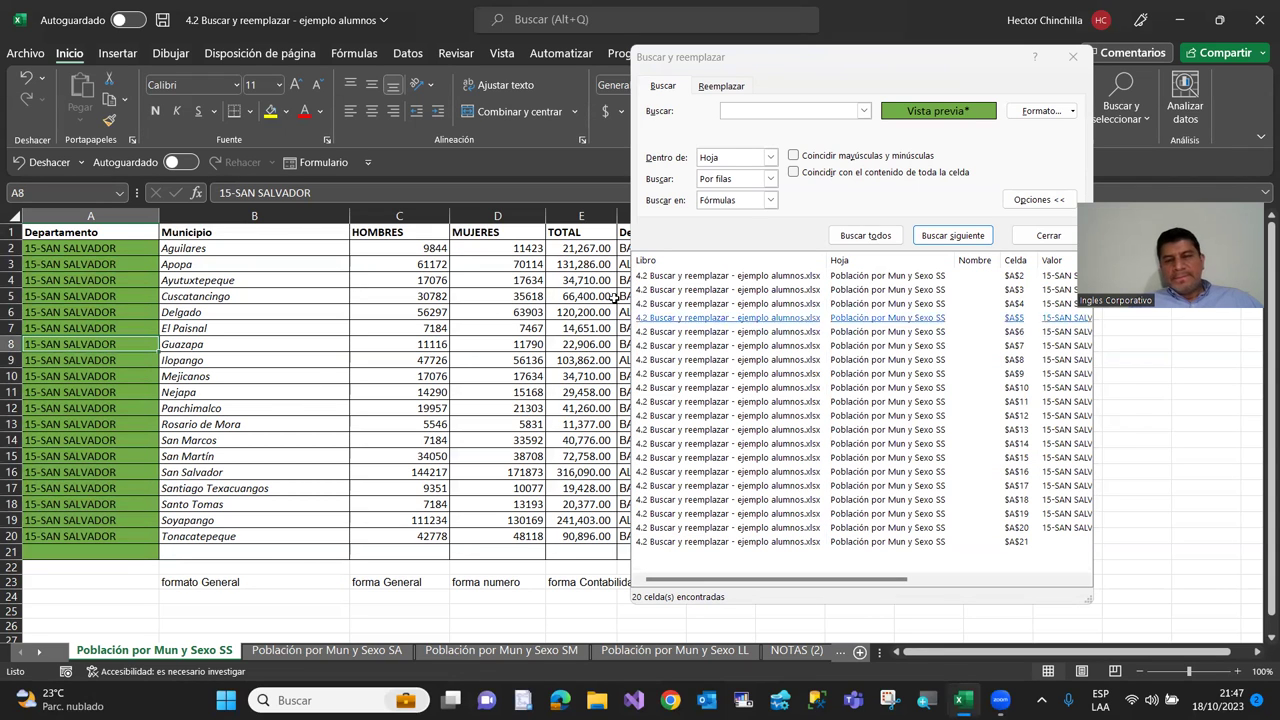
pyautogui.click(951, 65)
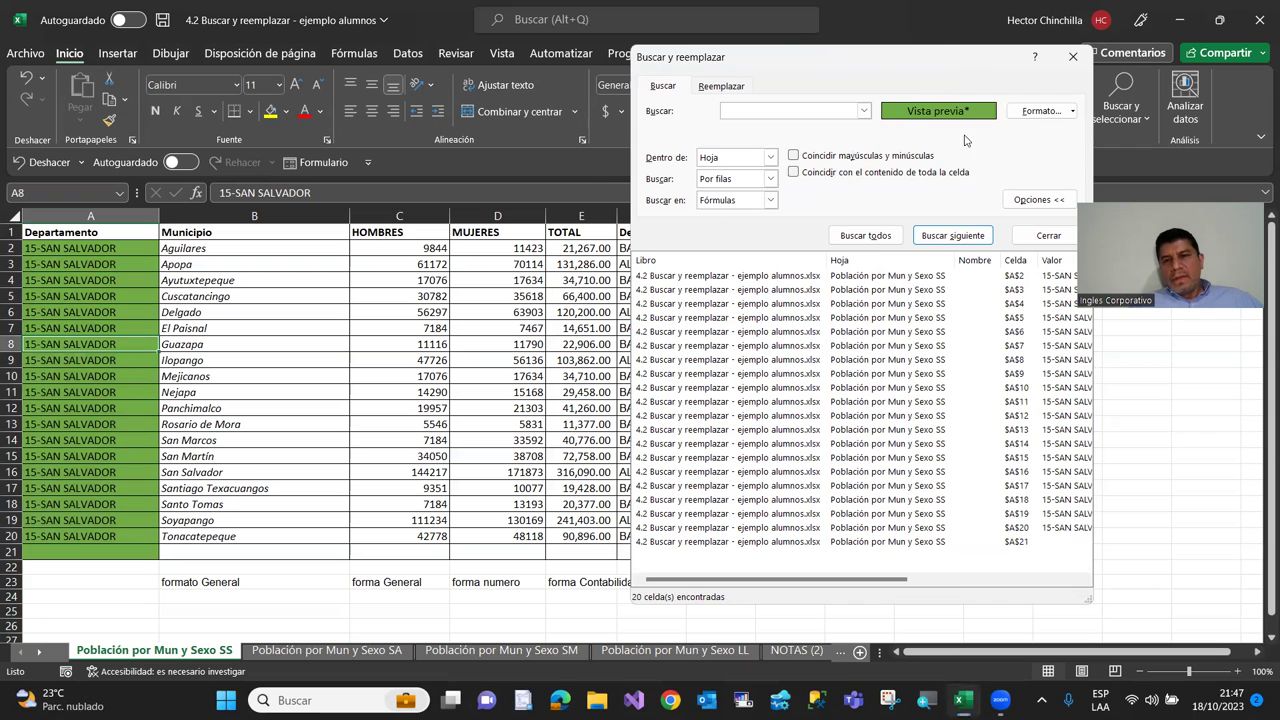
pyautogui.moveTo(941, 65); pyautogui.dragTo(927, 98)
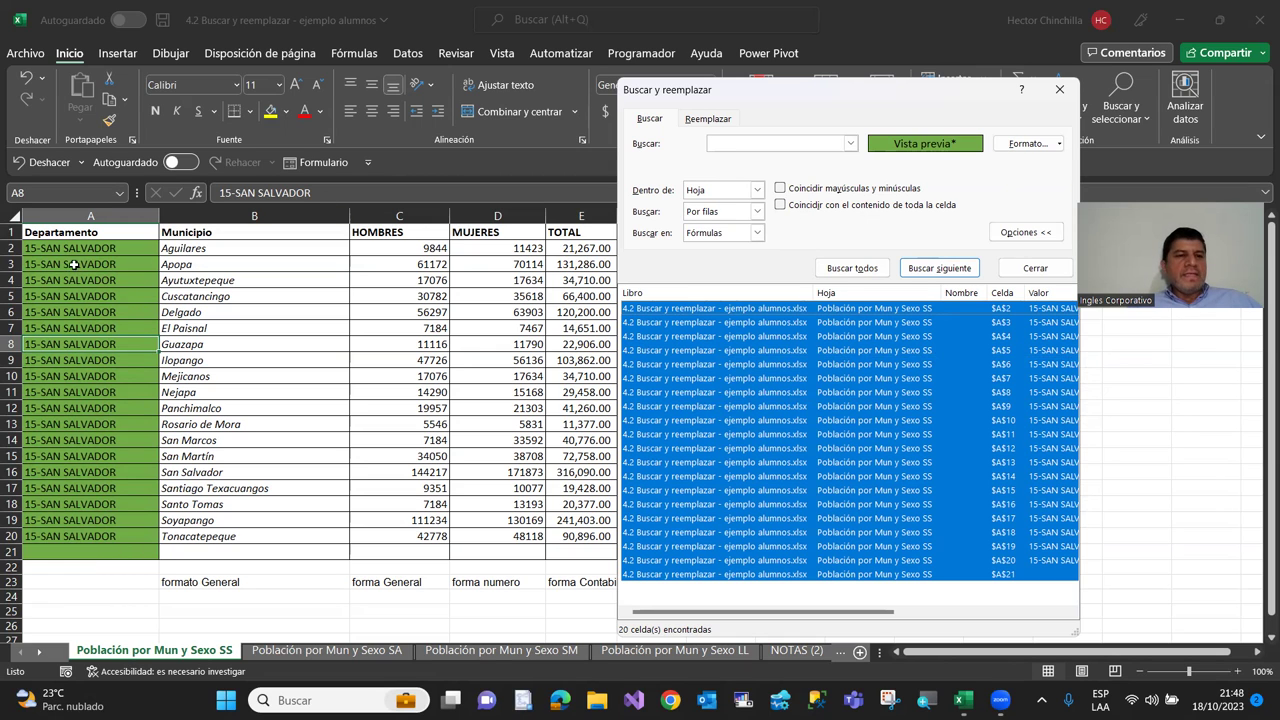
pyautogui.click(1033, 270)
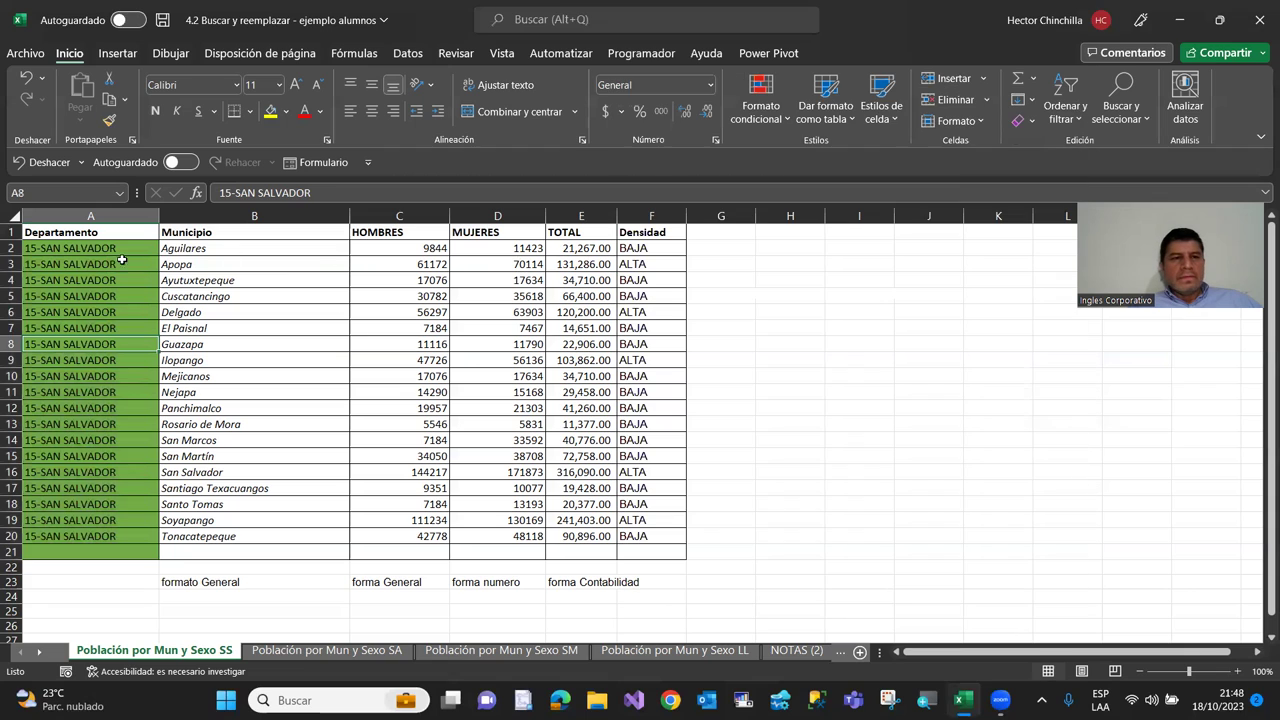
# Open Replace with the green A2 search format and open the Reemplazar con Formato settings
pyautogui.click(100, 232)
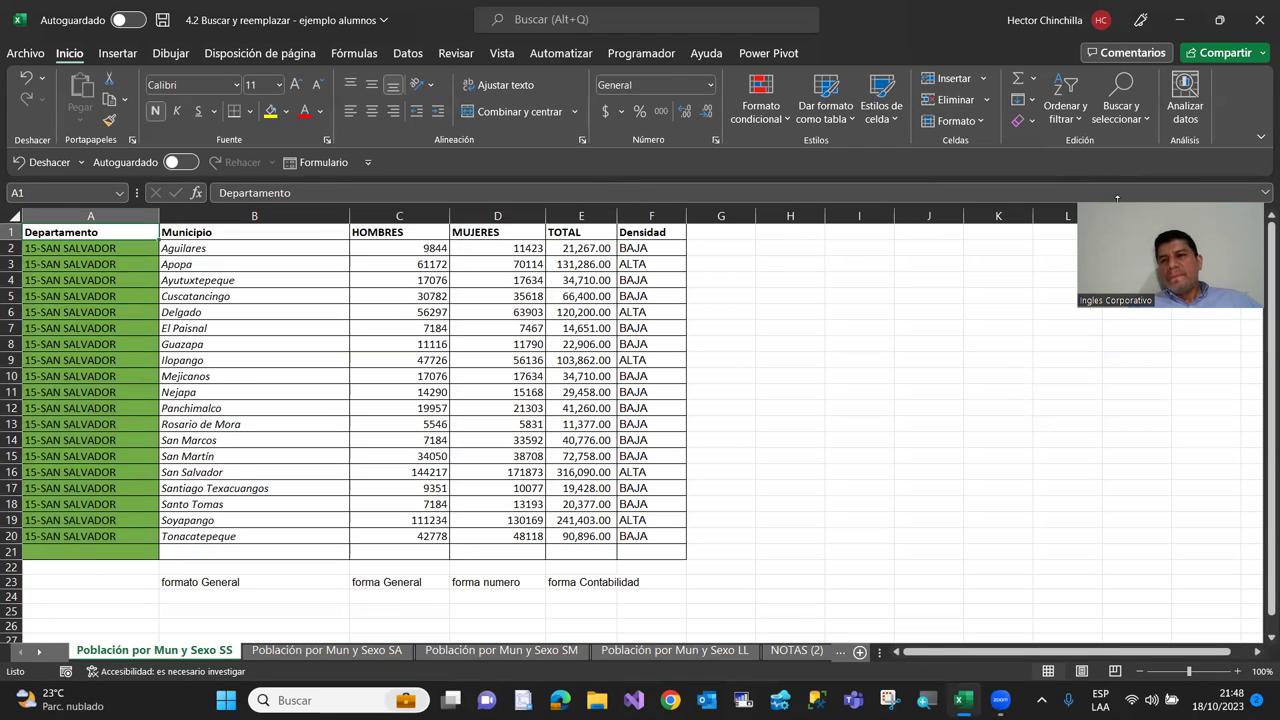
pyautogui.click(1123, 108)
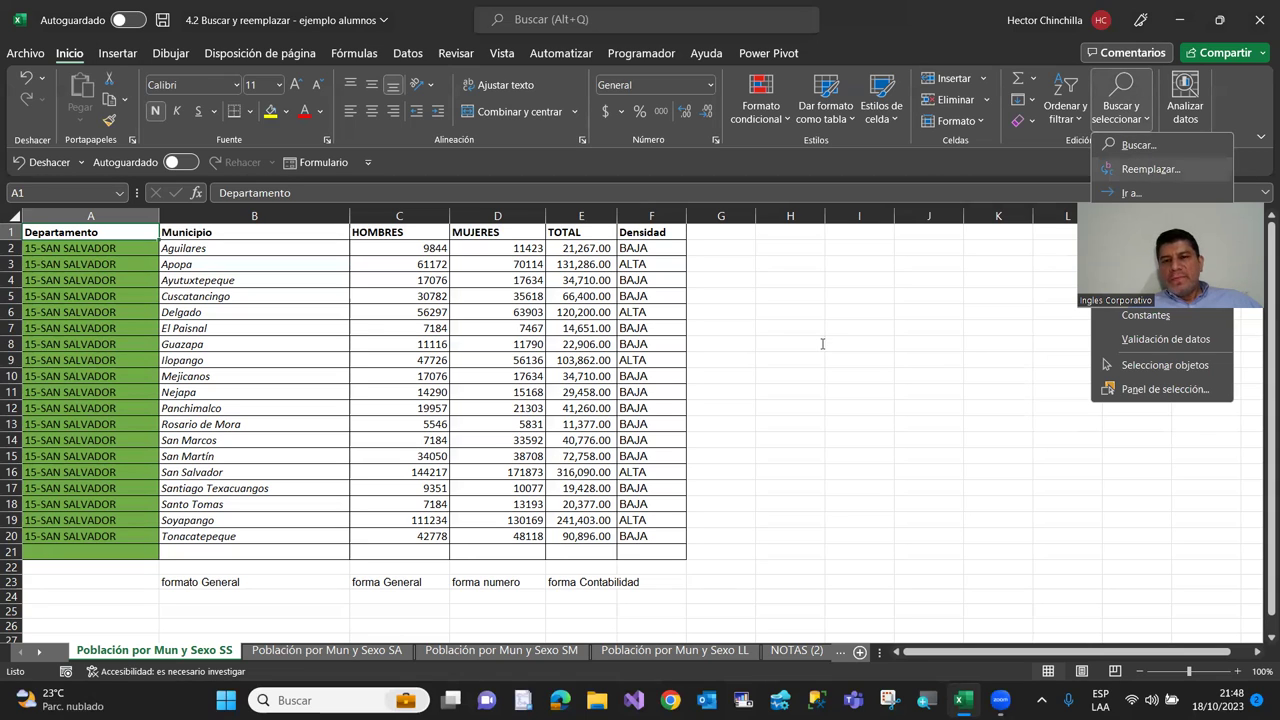
pyautogui.press('Return')
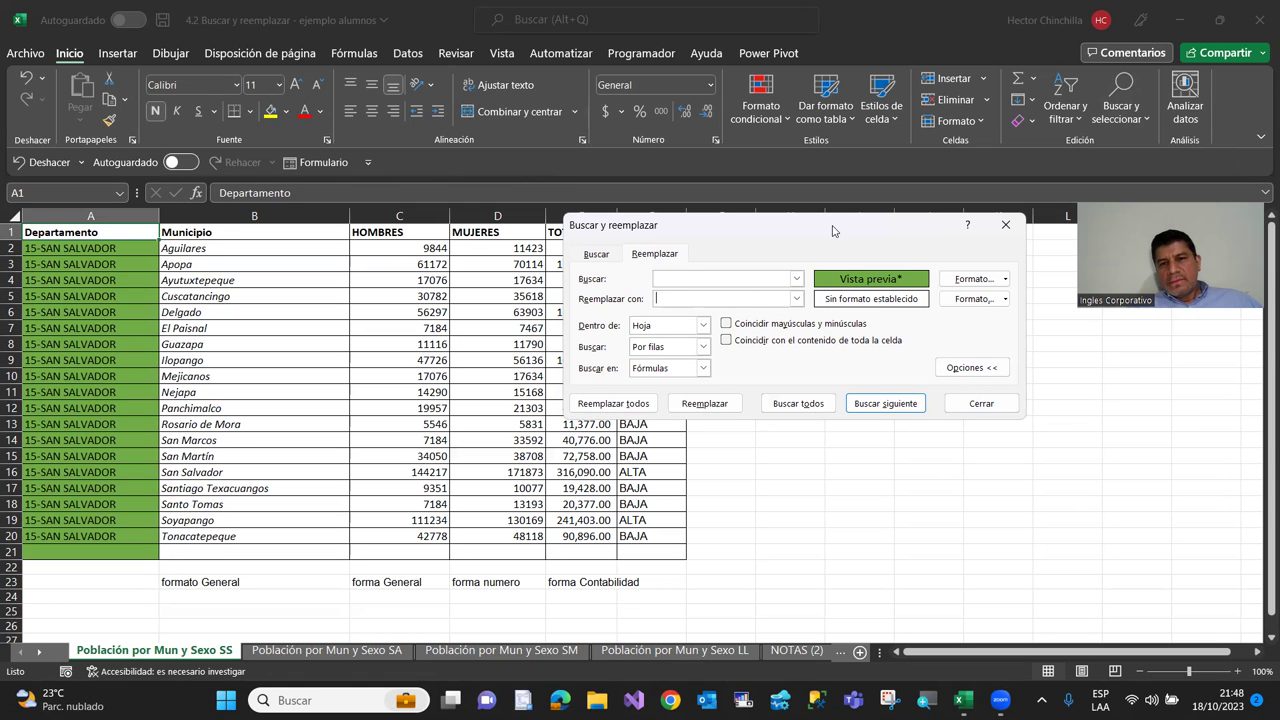
pyautogui.moveTo(833, 231); pyautogui.dragTo(836, 192)
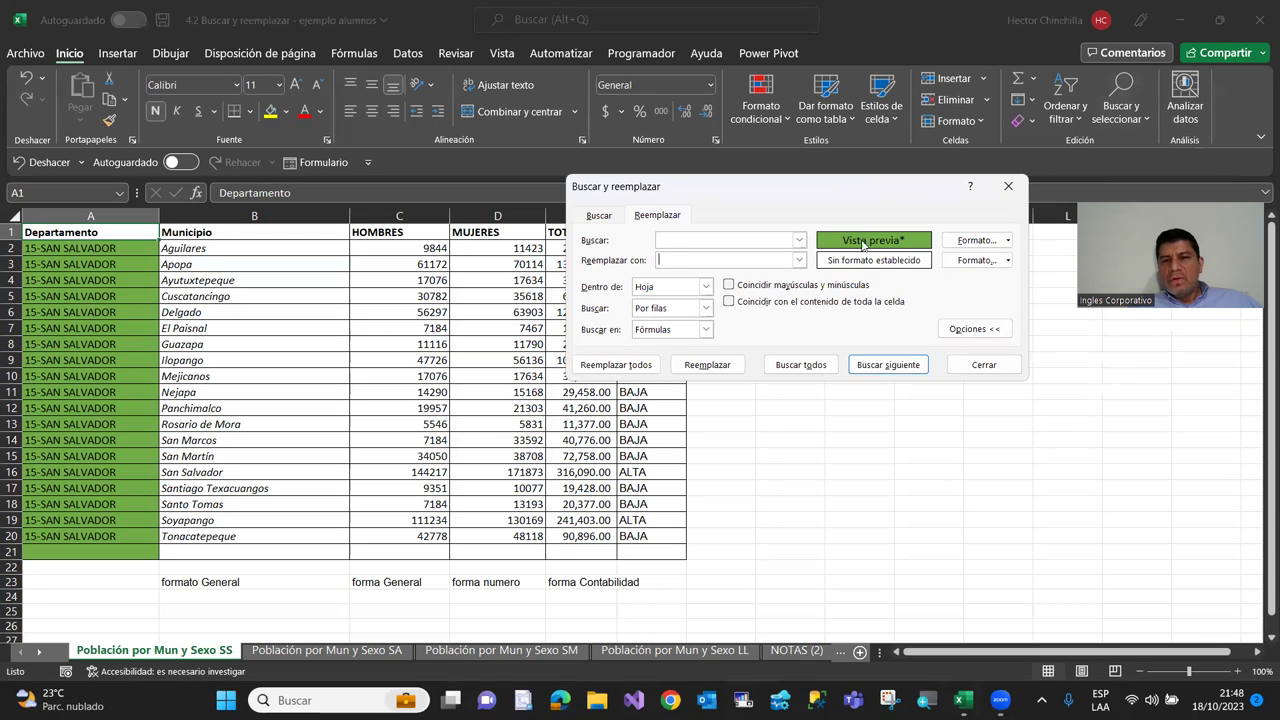
pyautogui.click(1009, 262)
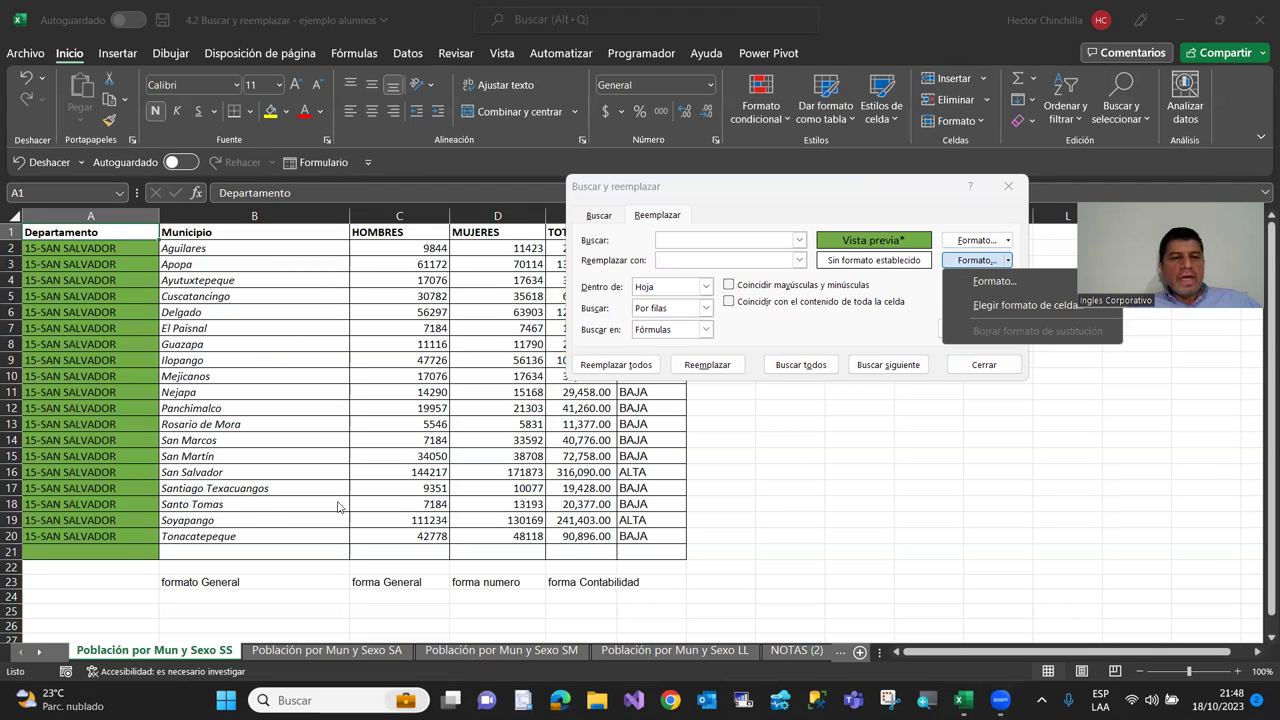
pyautogui.click(1023, 285)
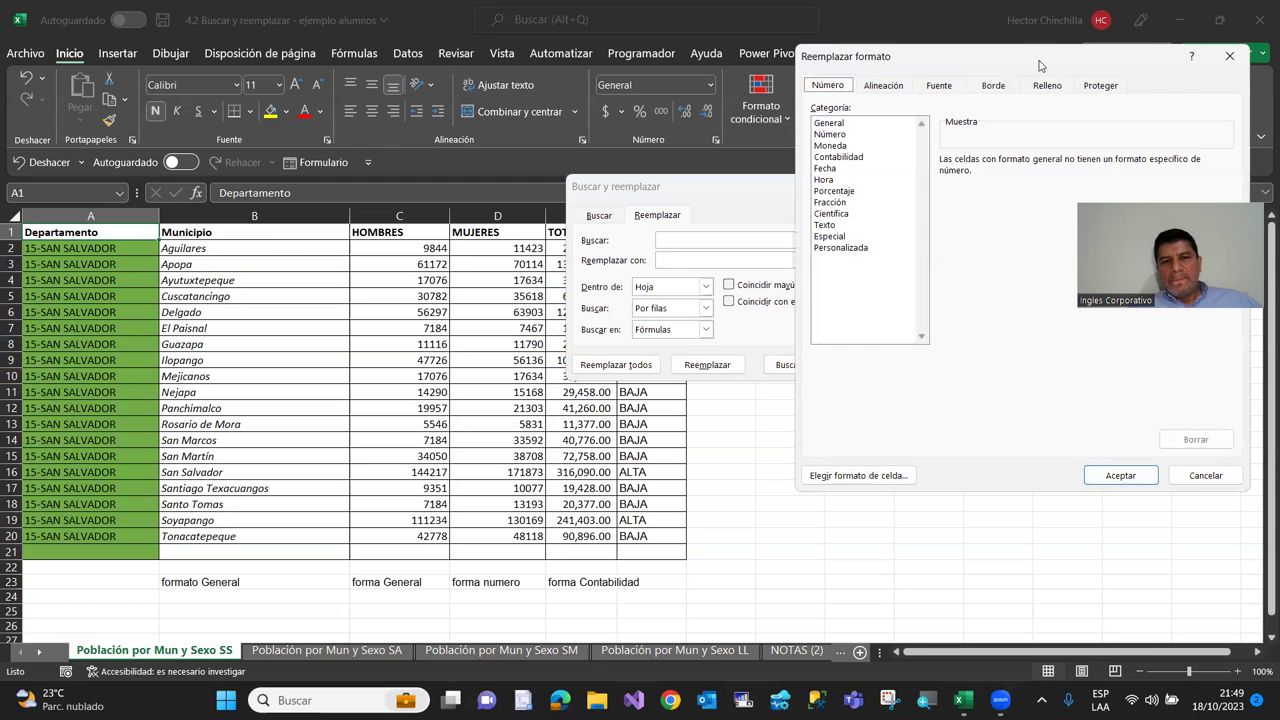
# Choose the orange (yellow-gold) fill colour as the replacement format and confirm it
pyautogui.moveTo(1039, 66); pyautogui.dragTo(345, 104)
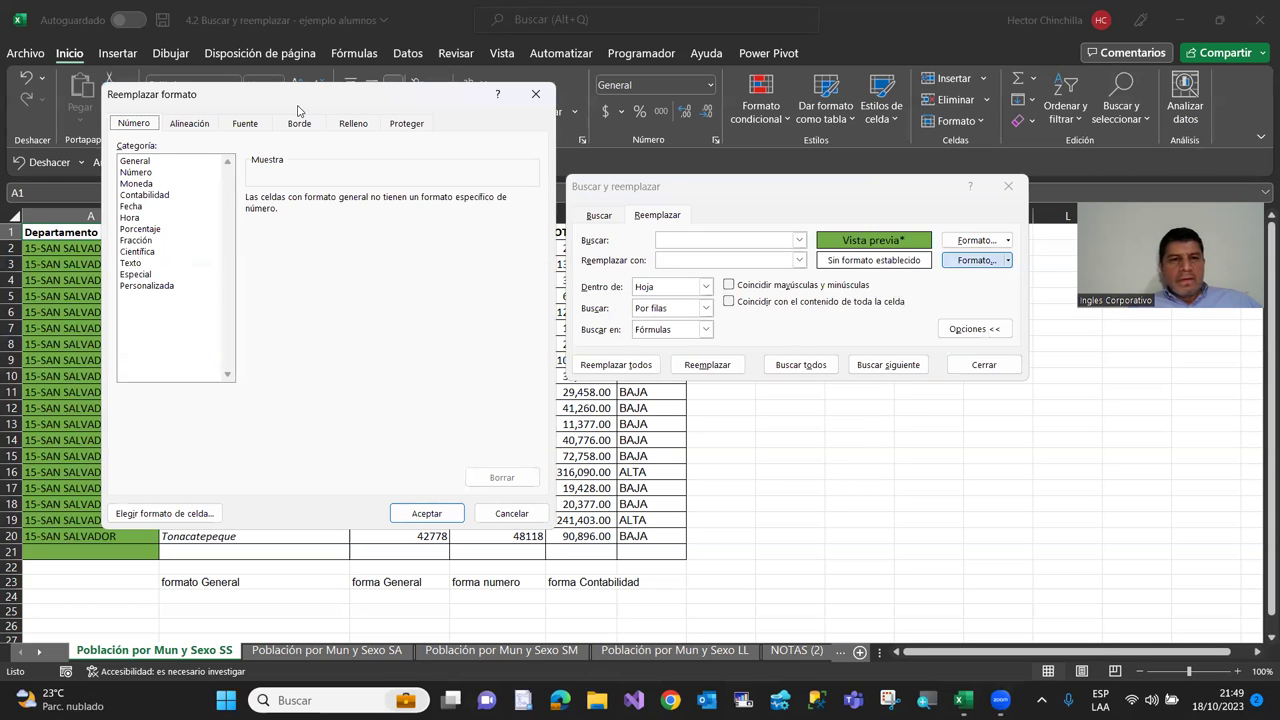
pyautogui.click(352, 125)
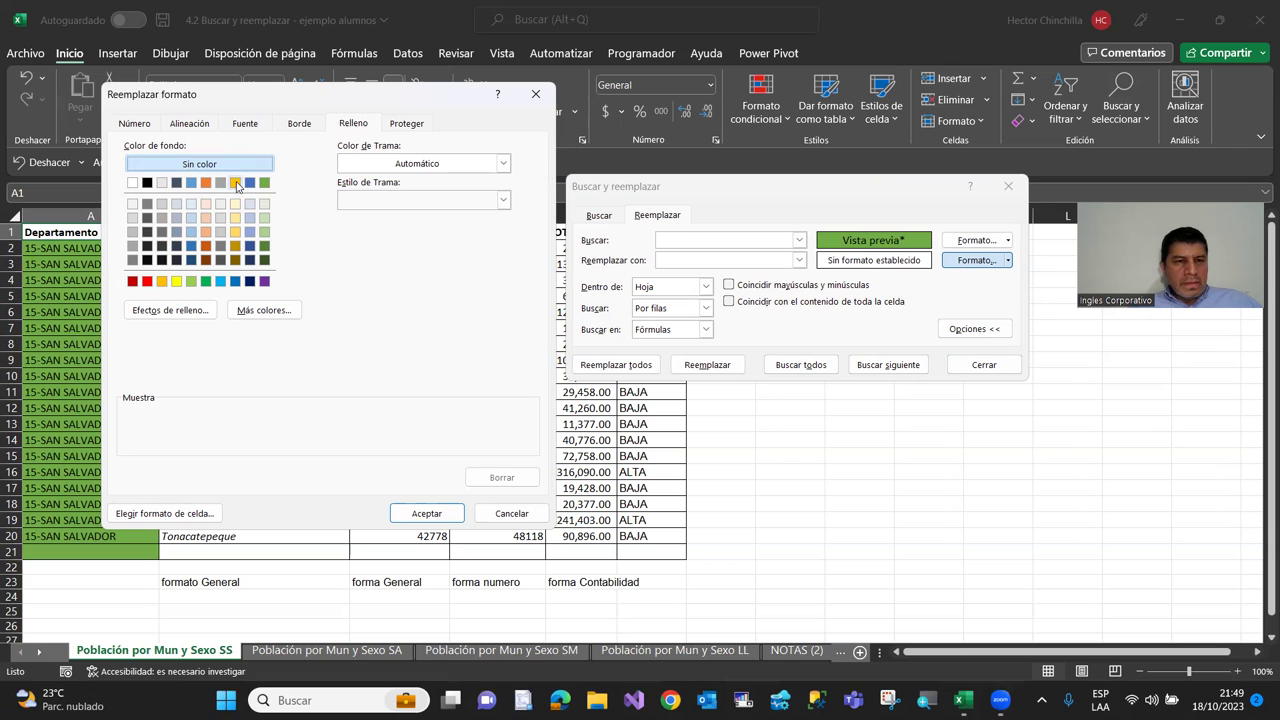
pyautogui.click(235, 182)
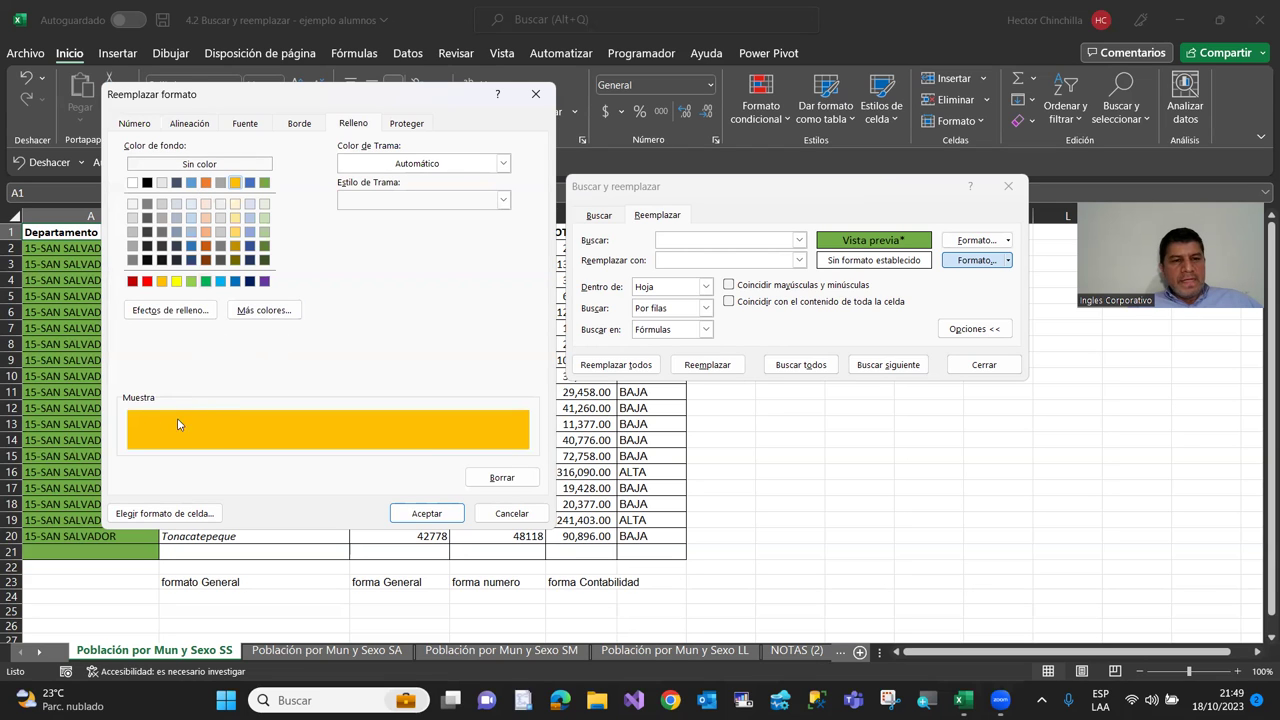
pyautogui.click(420, 515)
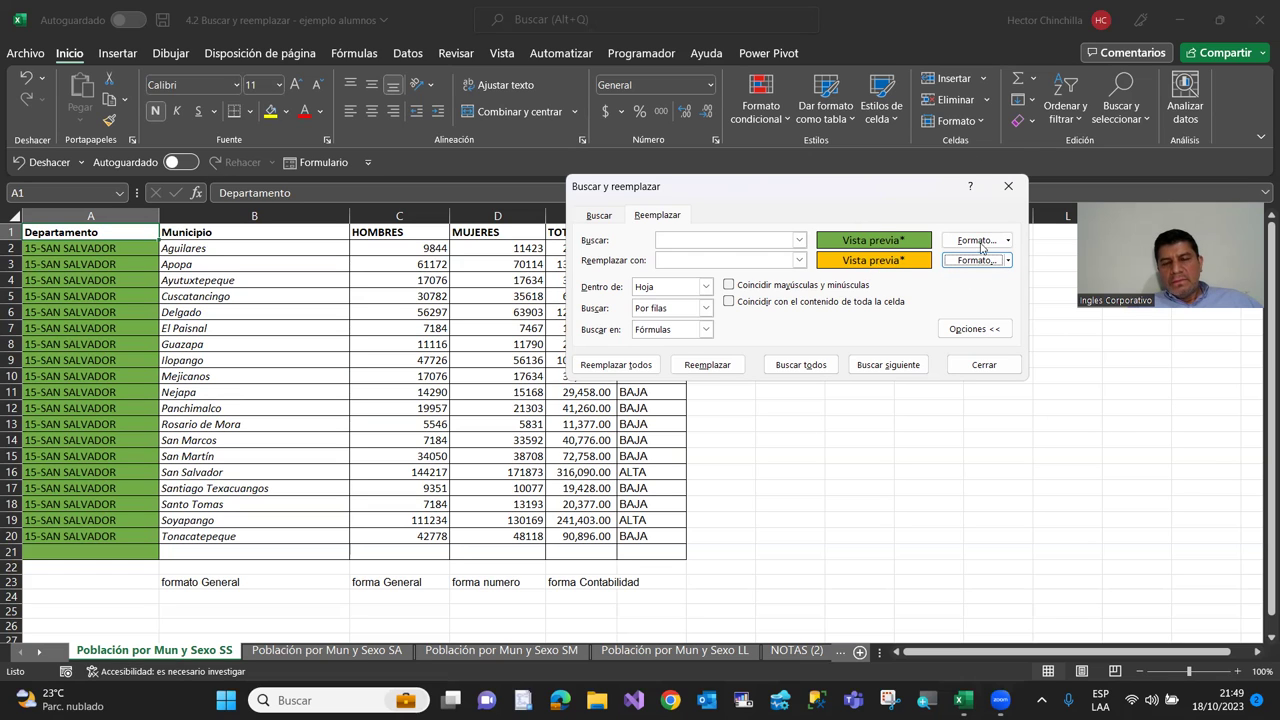
# Replace All on the 20 green cells with the orange fill, acknowledge 20 replacements, and close
pyautogui.moveTo(790, 190); pyautogui.dragTo(833, 75)
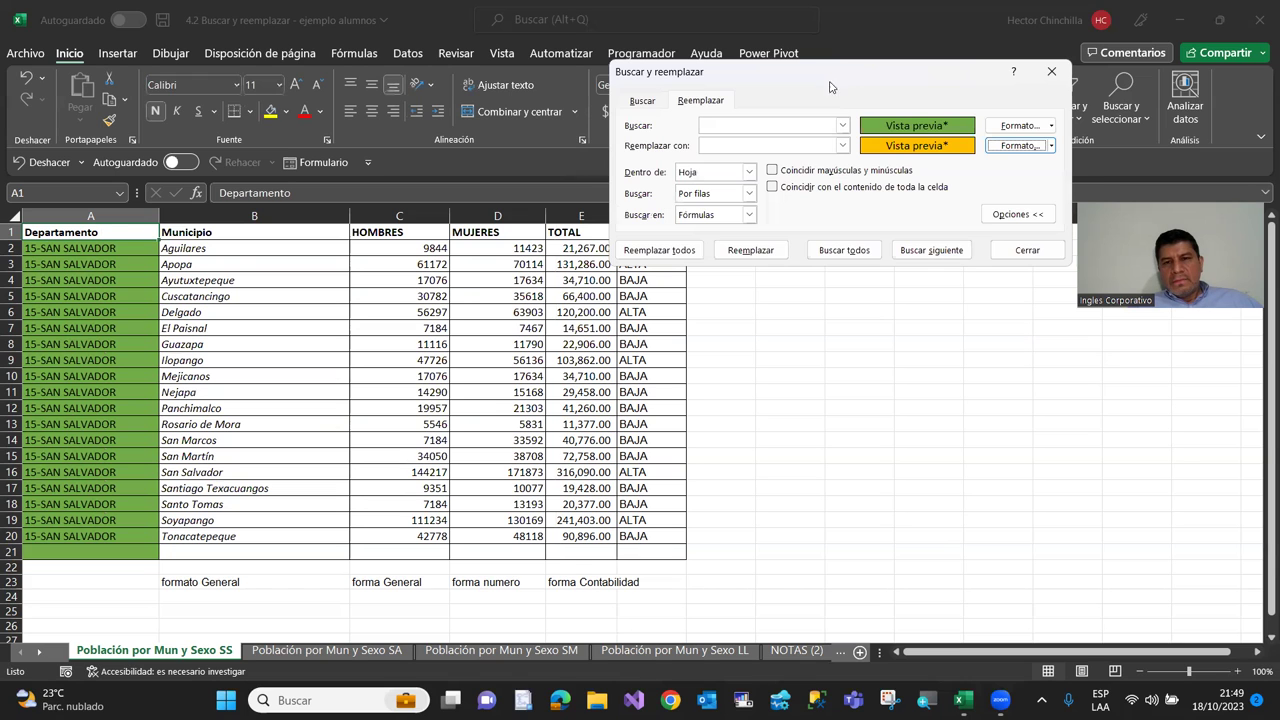
pyautogui.click(829, 252)
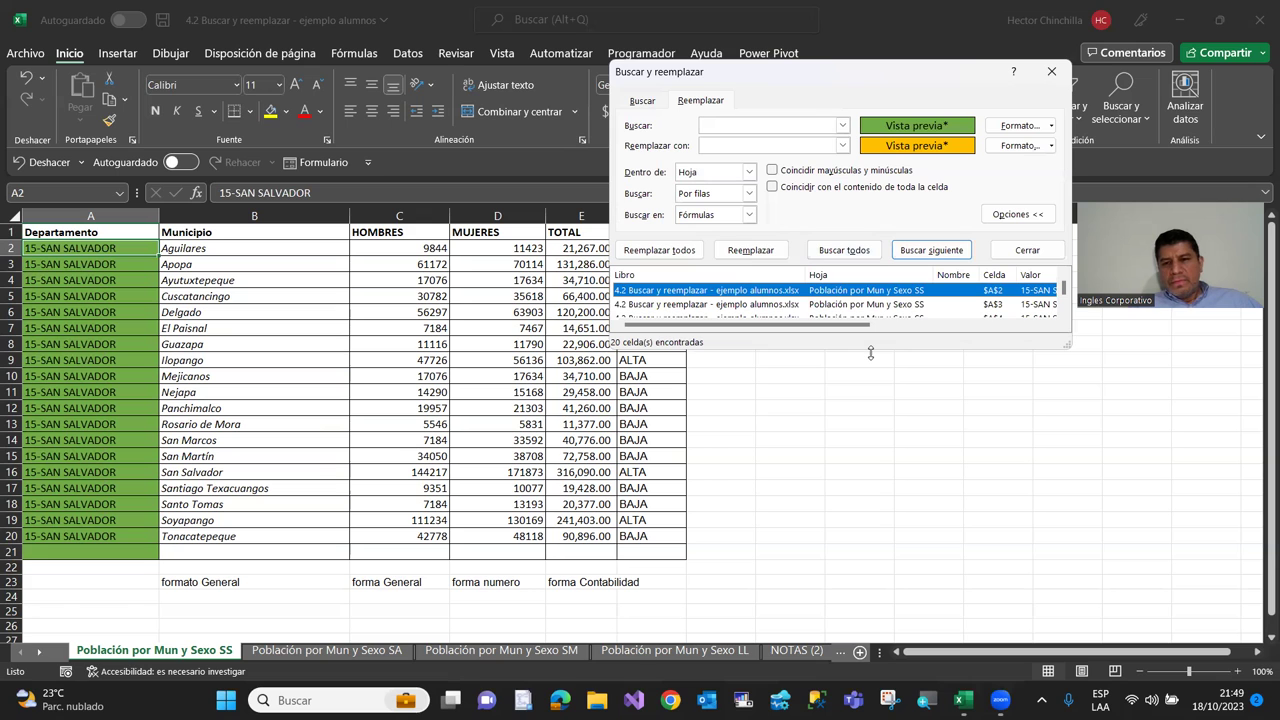
pyautogui.moveTo(871, 352); pyautogui.dragTo(871, 618)
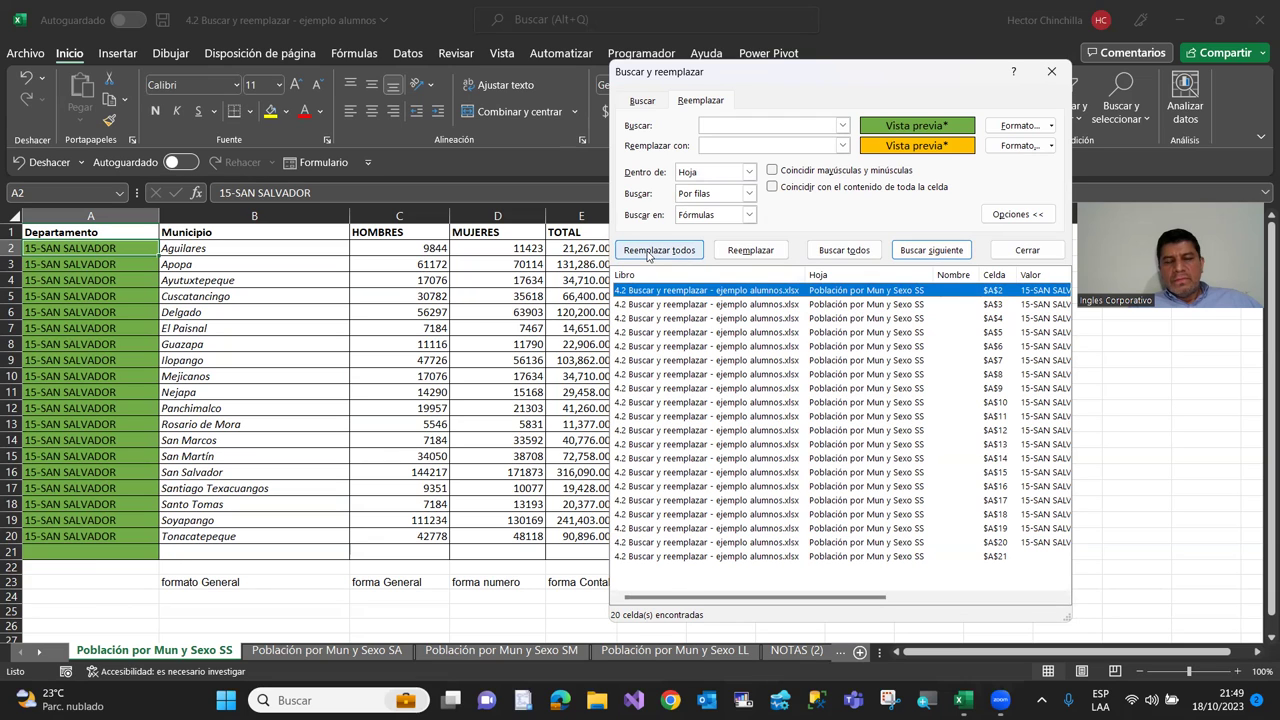
pyautogui.click(647, 251)
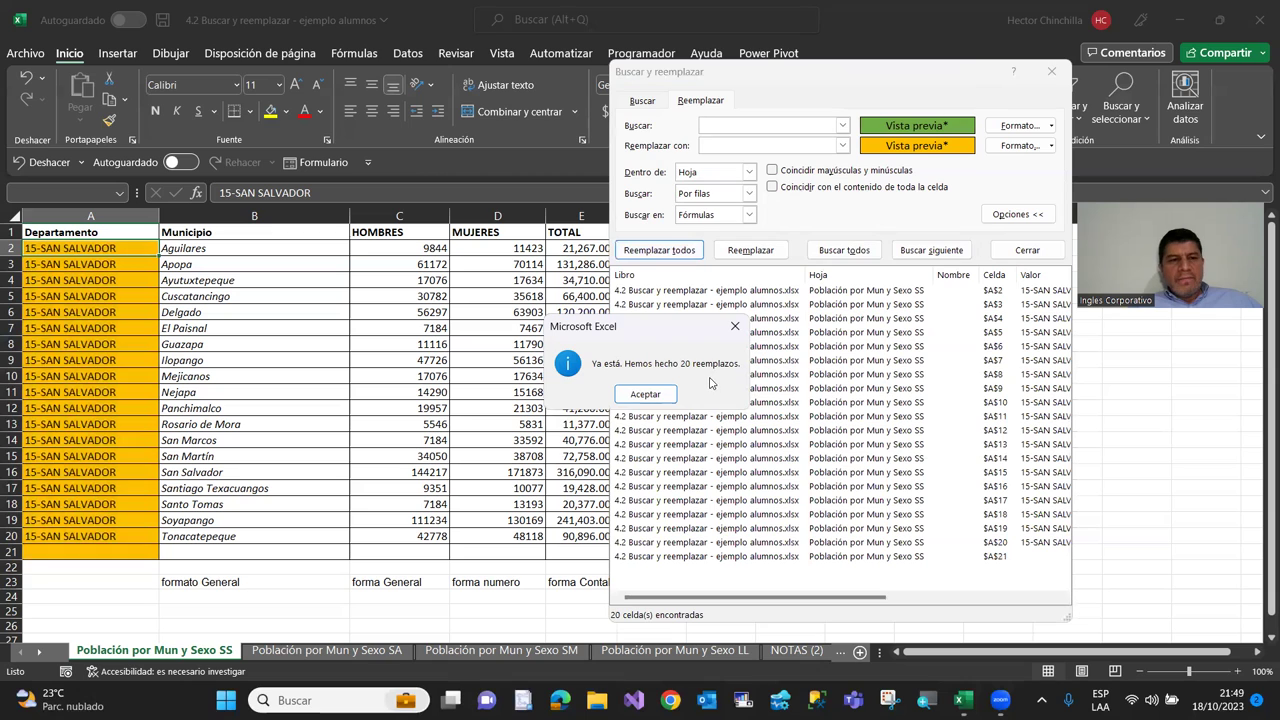
pyautogui.click(645, 396)
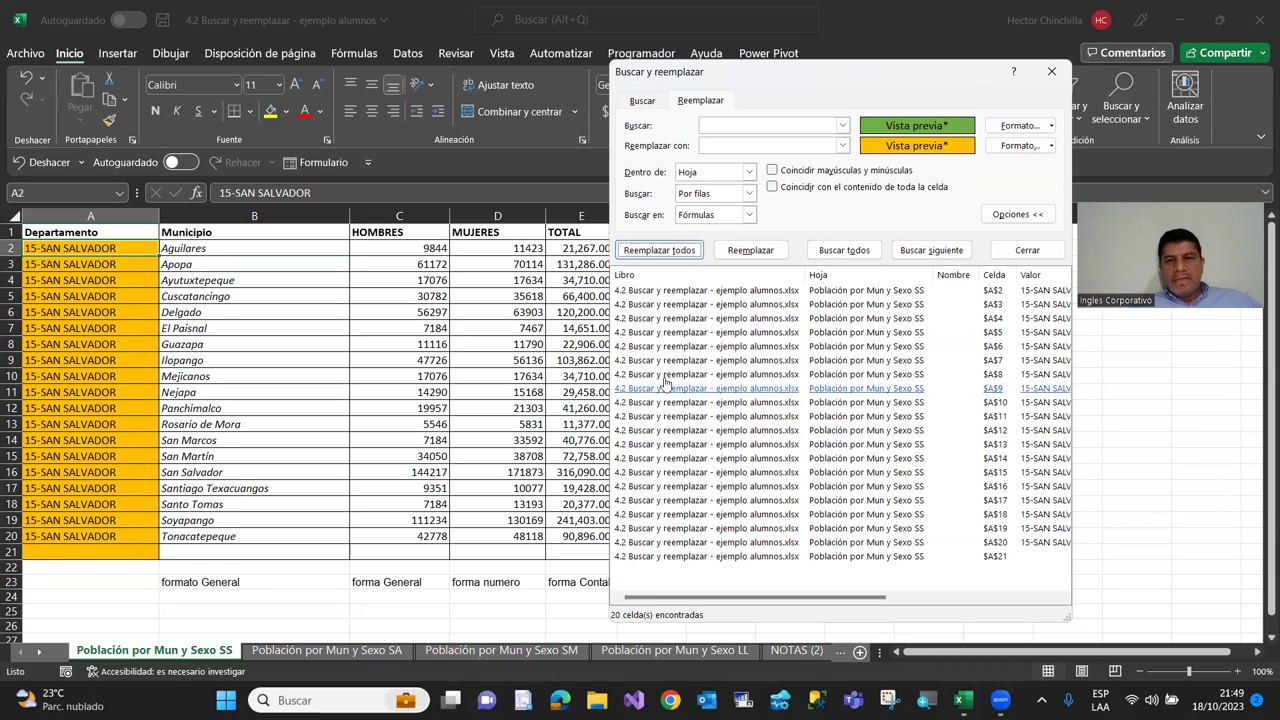
pyautogui.click(1027, 250)
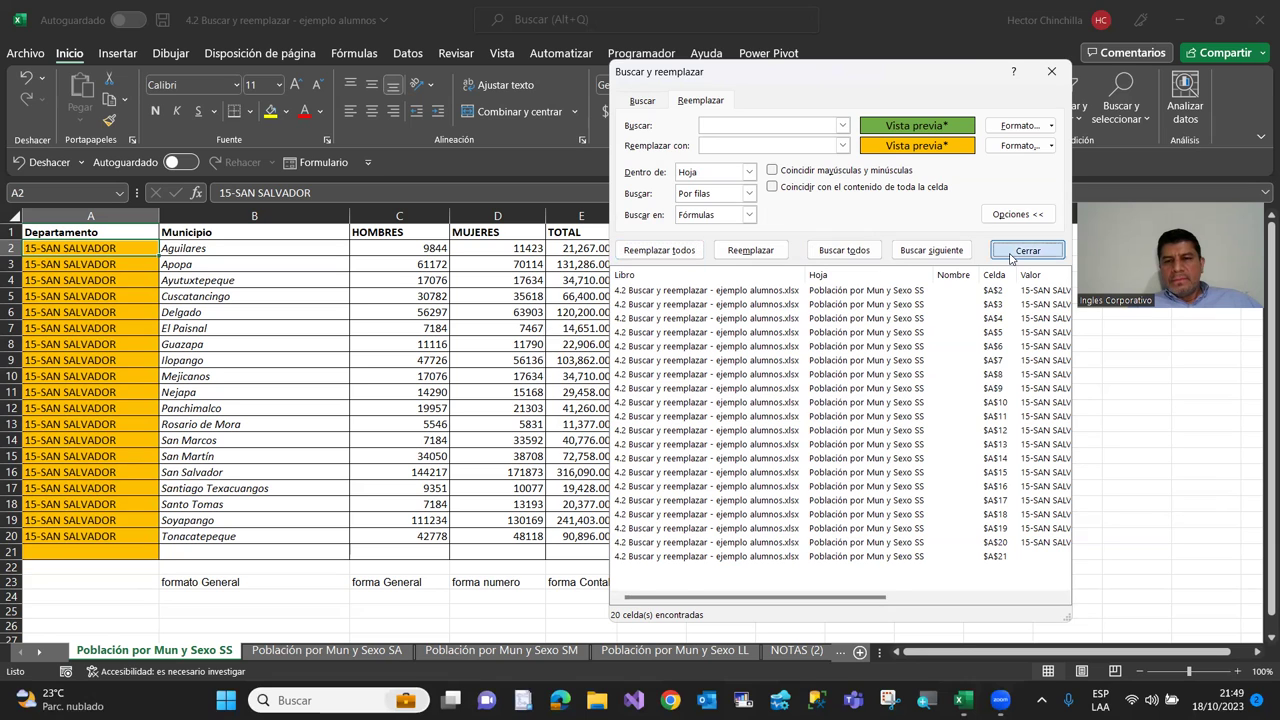
pyautogui.click(840, 345)
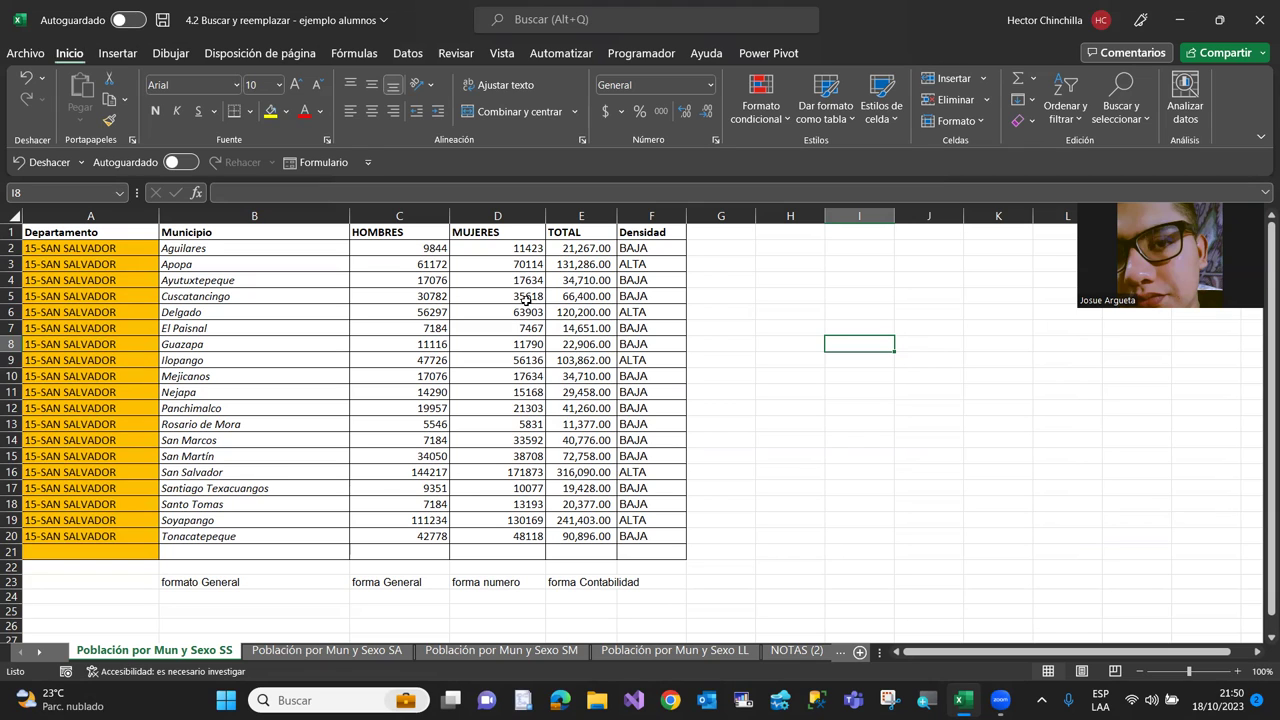
# From cell A1, reopen Find, choose Borrar formato de búsqueda to drop the green-fill criterion, then close
pyautogui.click(90, 233)
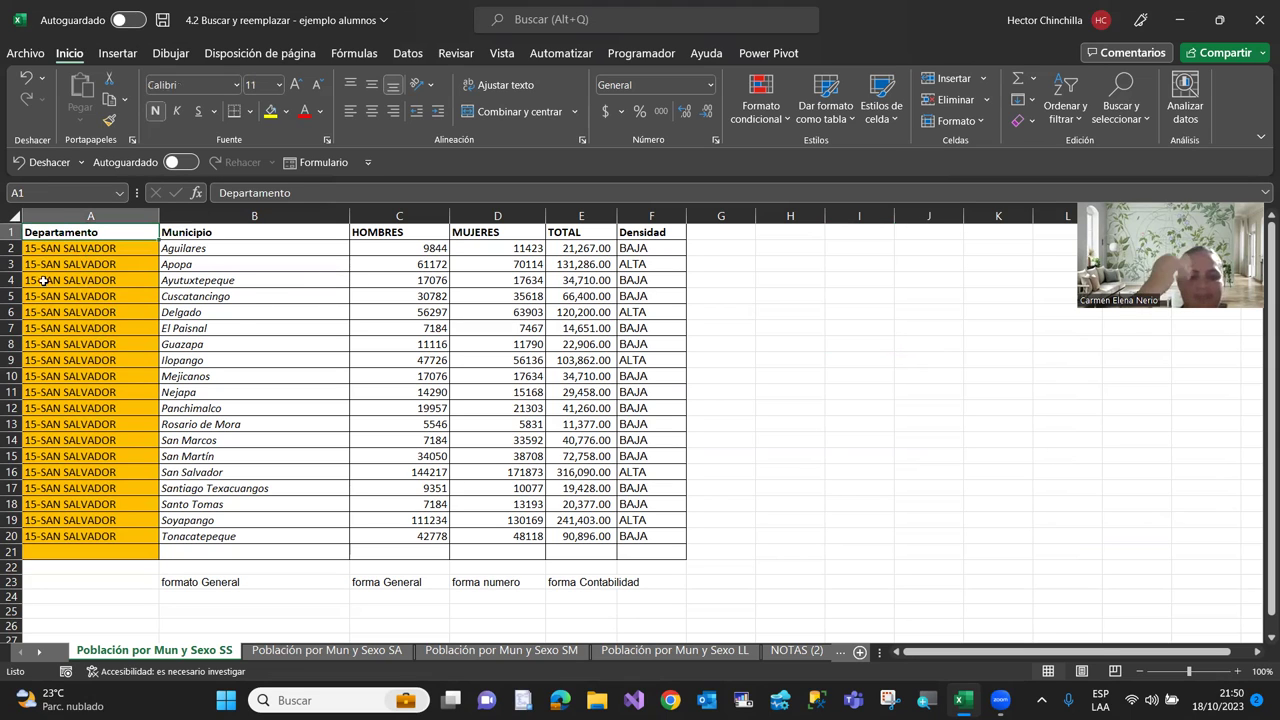
pyautogui.click(1124, 88)
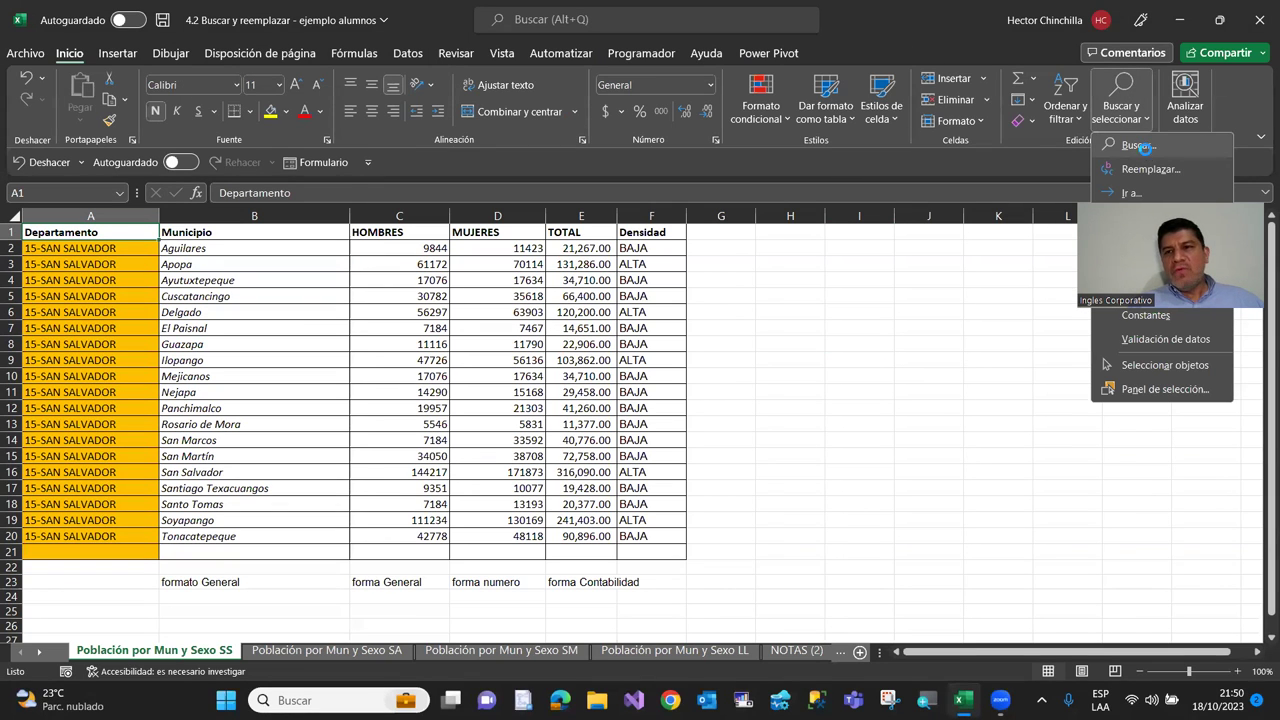
pyautogui.click(1138, 145)
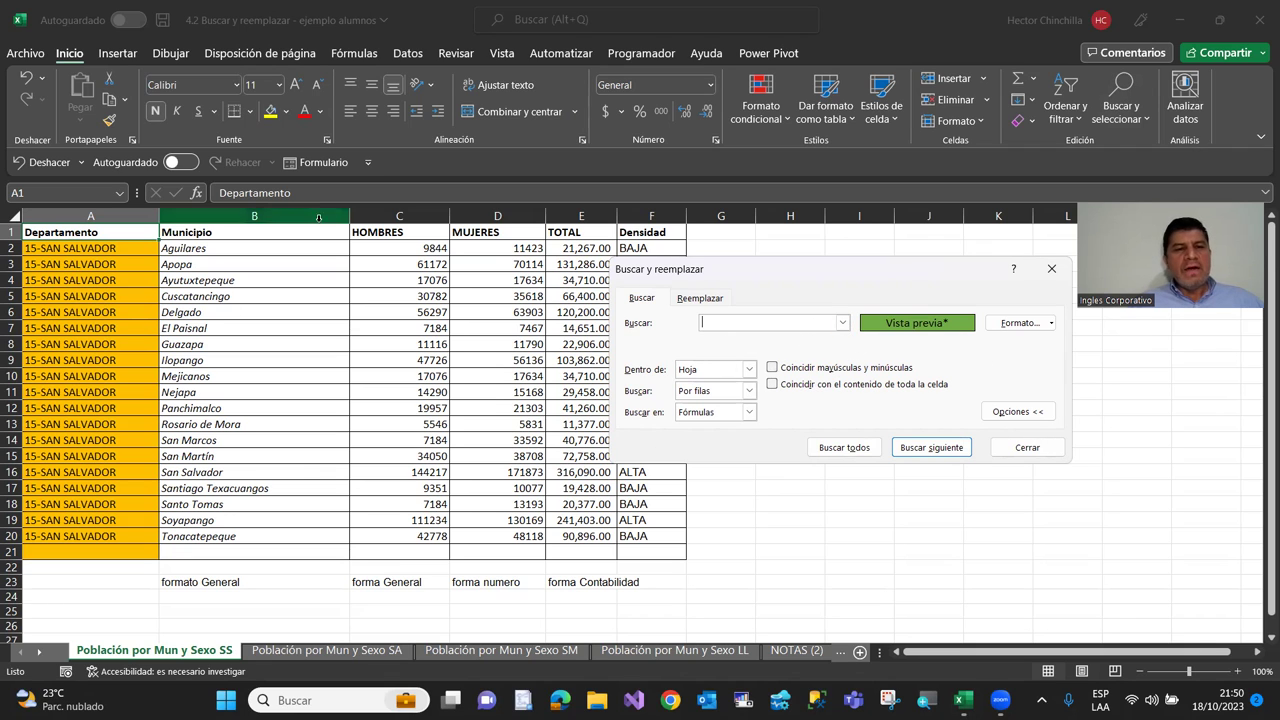
pyautogui.click(1051, 324)
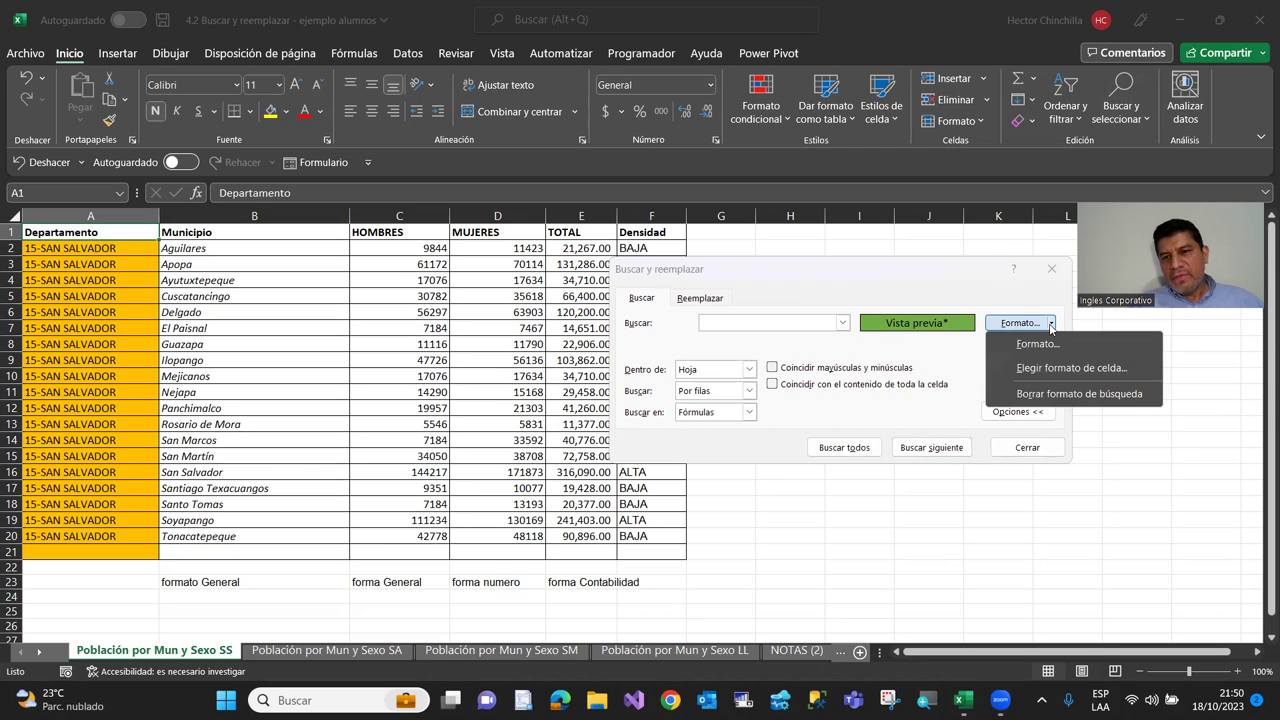
pyautogui.click(1058, 394)
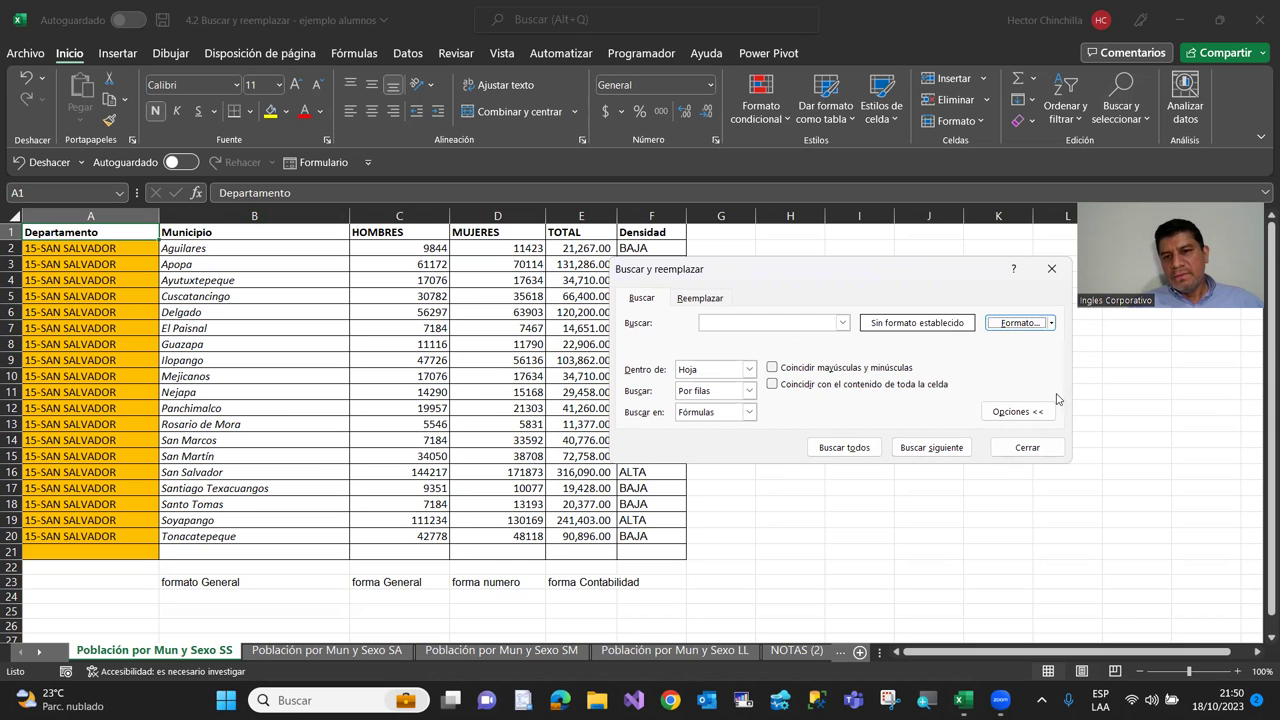
pyautogui.click(1002, 449)
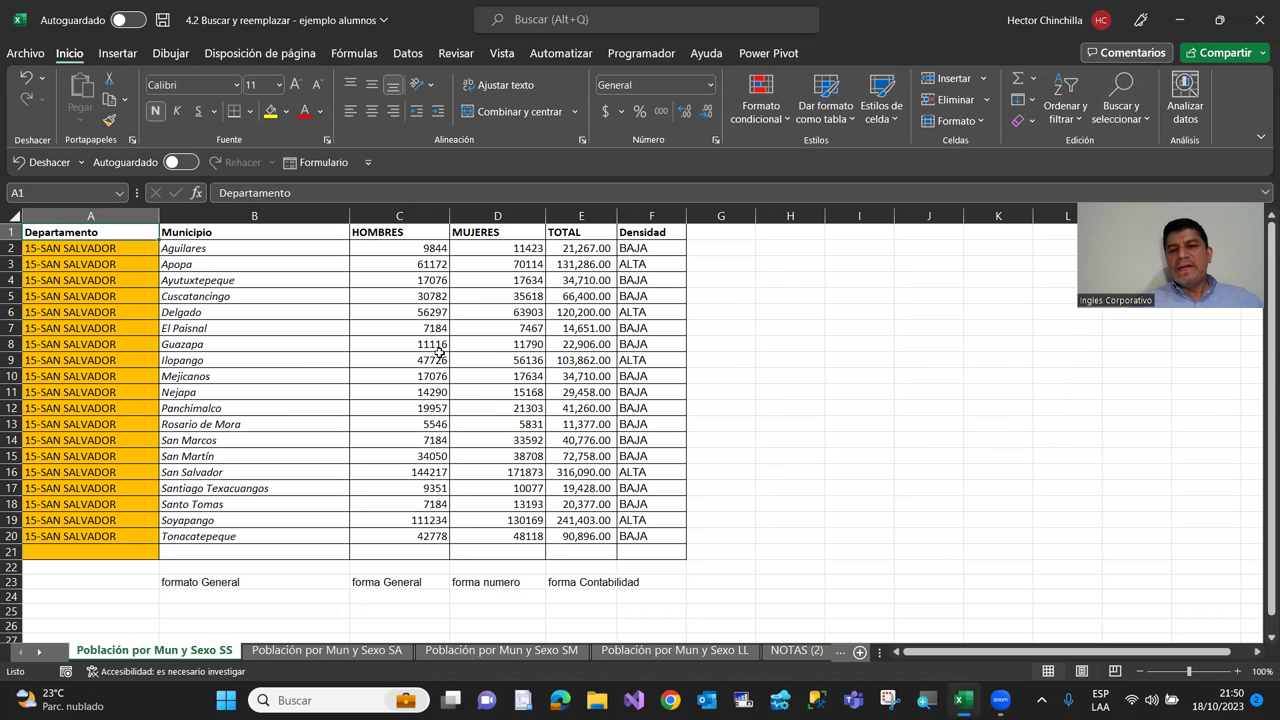
# Undo the Replace All with Ctrl+Z so cells A2 through A21 are green again
pyautogui.click(121, 250)
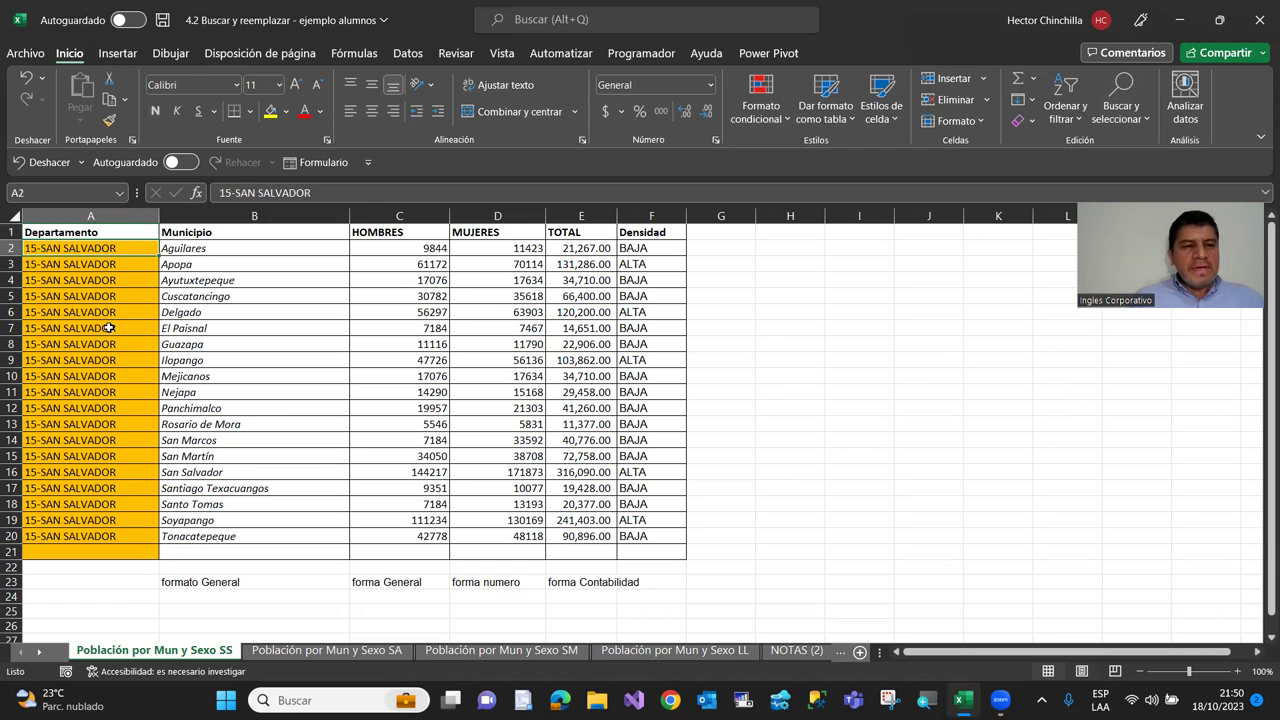
pyautogui.press('Up')
pyautogui.press('Down')
pyautogui.press('Up')
pyautogui.press('Down')
pyautogui.press('Up')
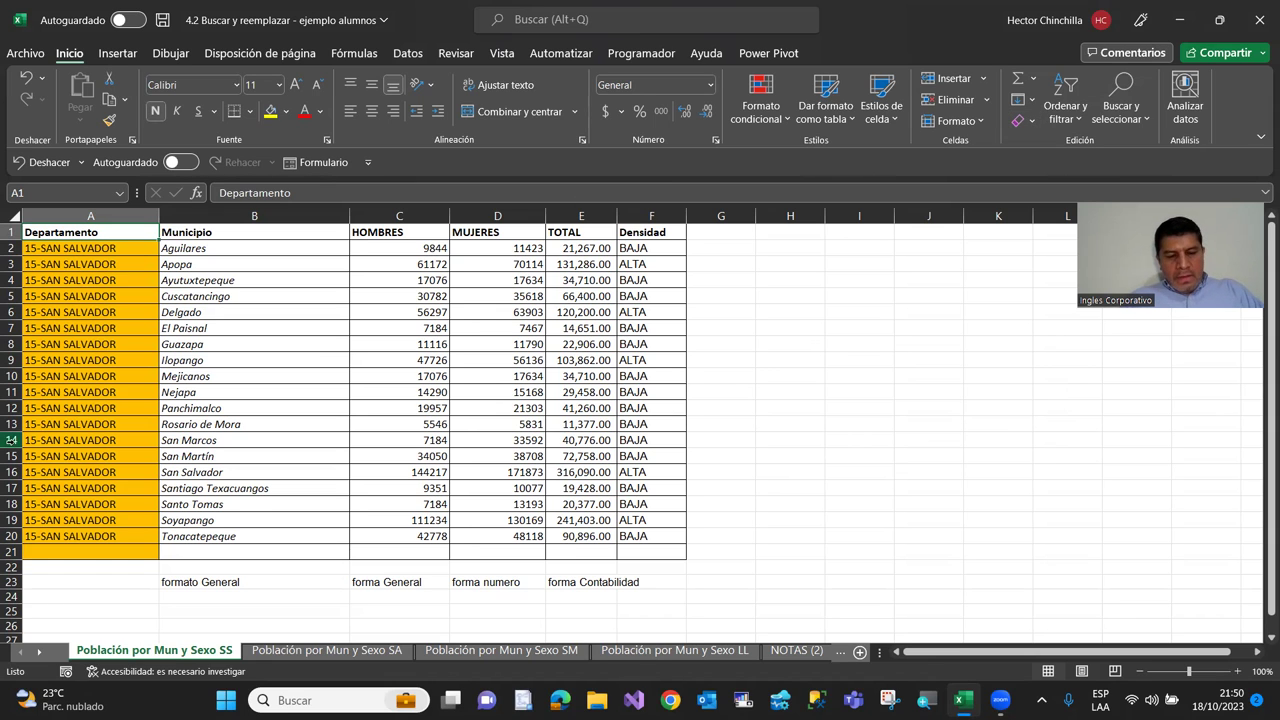
pyautogui.hotkey('ctrl', 'z')
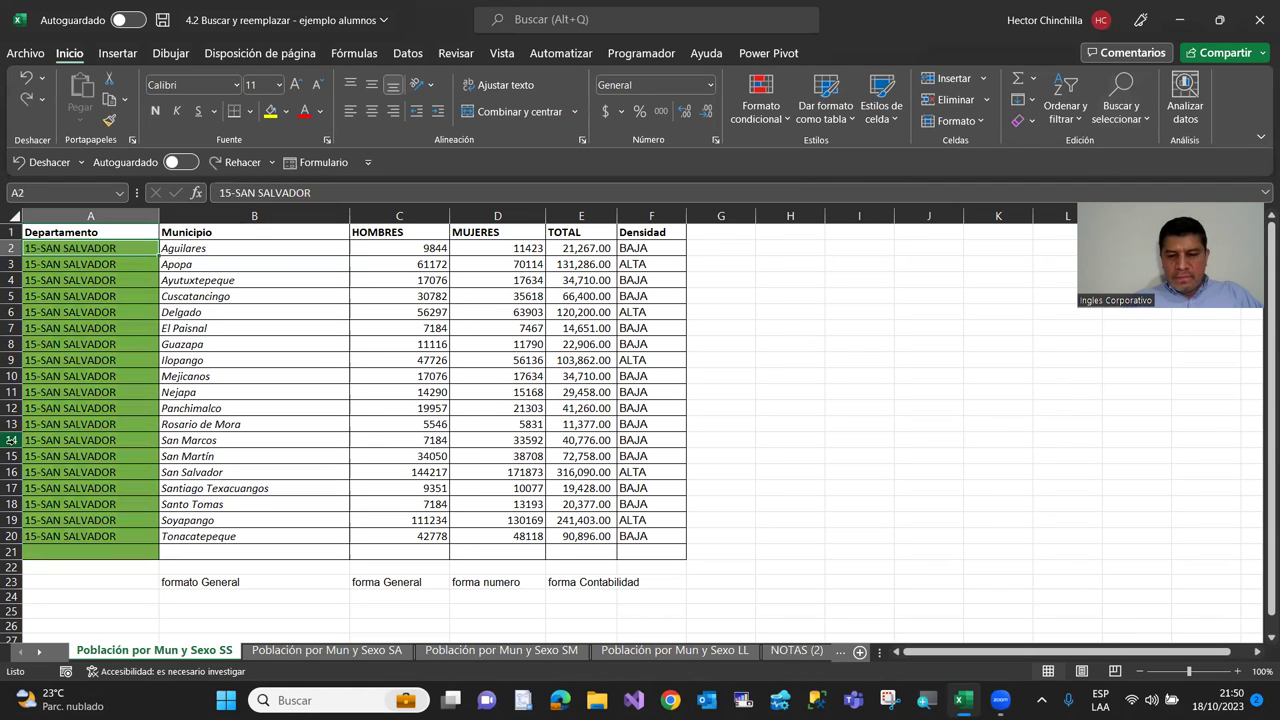
pyautogui.press('Up')
pyautogui.press('Down')
pyautogui.press('Up')
pyautogui.press('Down')
pyautogui.press('Down')
pyautogui.press('Up')
pyautogui.press('Up')
pyautogui.press('Down')
pyautogui.press('Up')
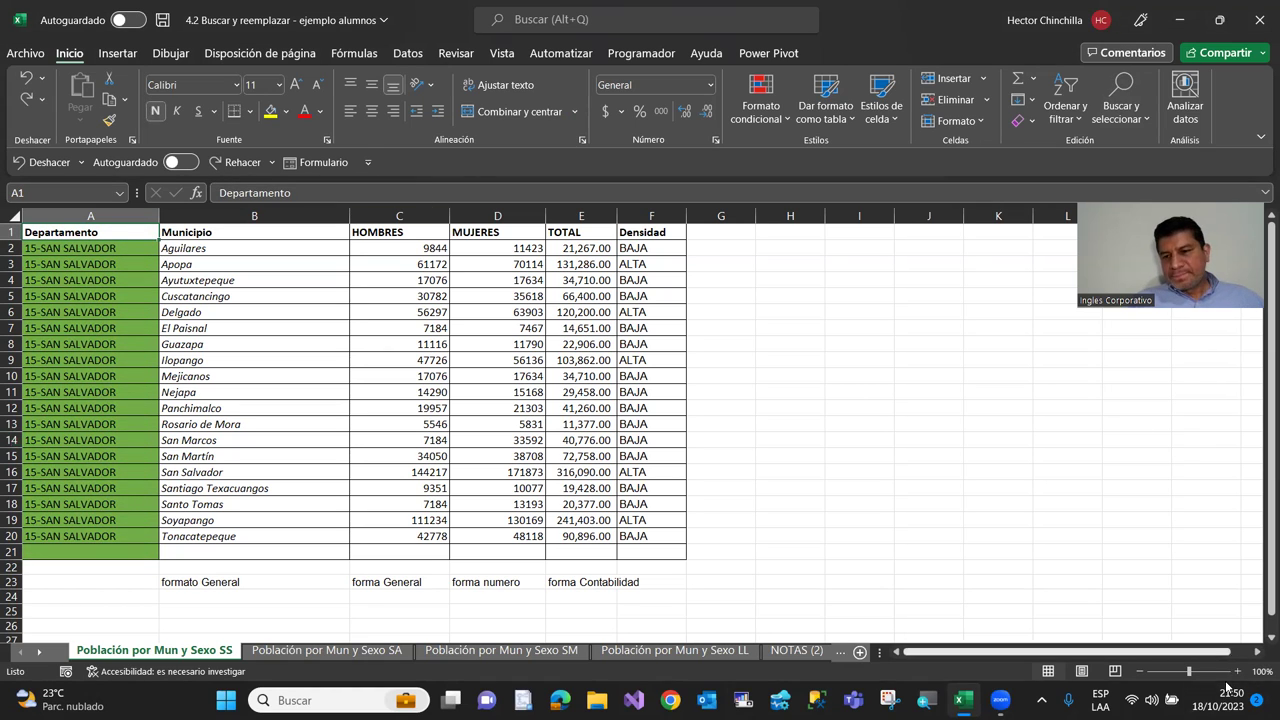
# Open Buscar with the search scope set to Libro, the whole workbook
pyautogui.click(1117, 98)
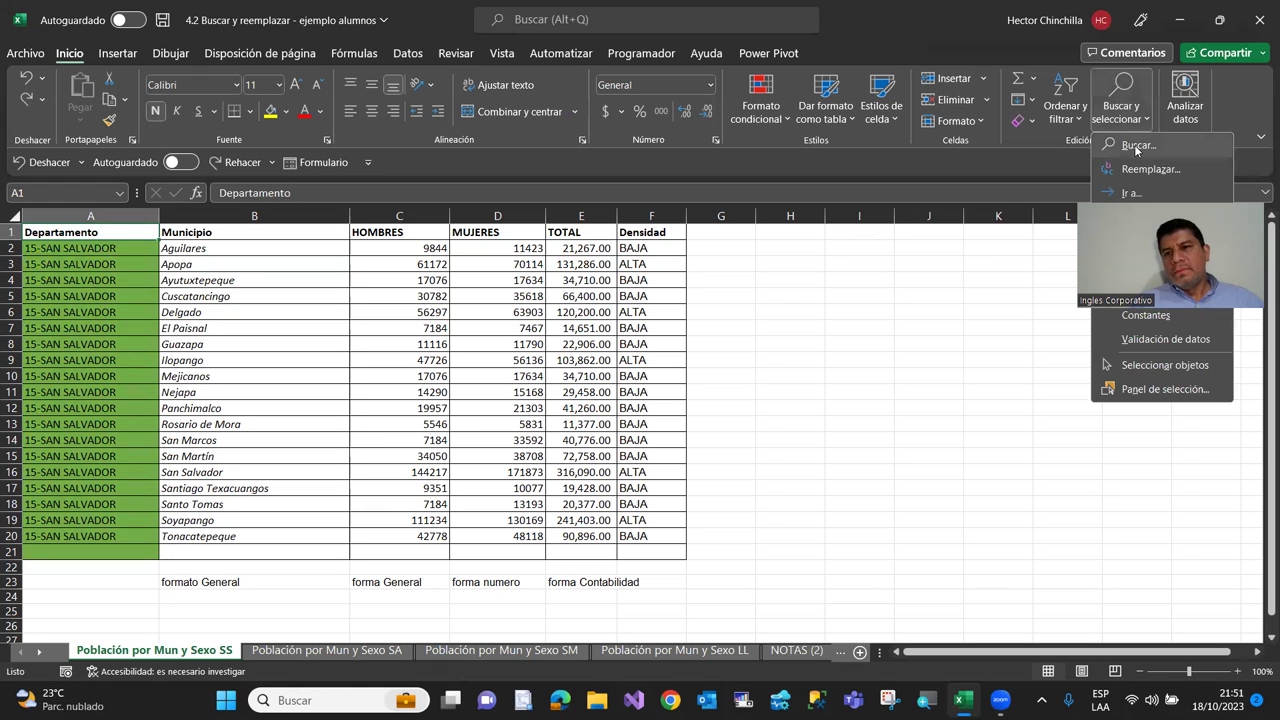
pyautogui.click(1135, 146)
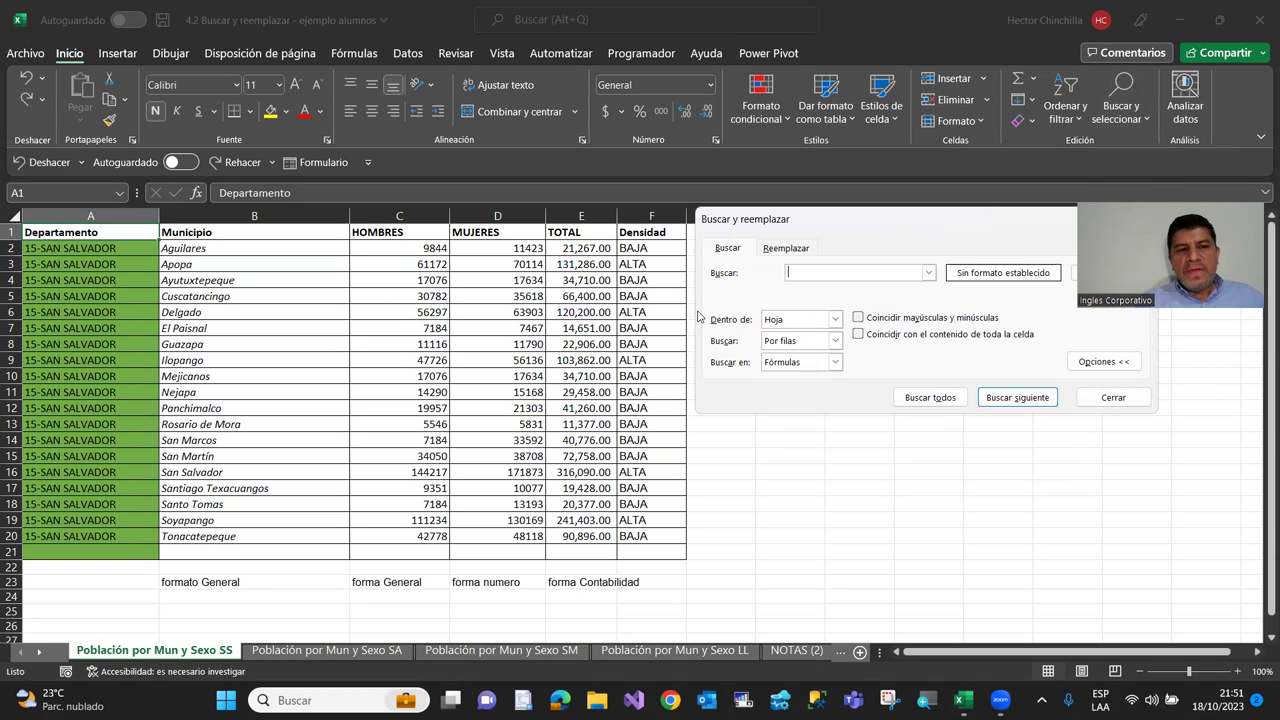
pyautogui.click(835, 320)
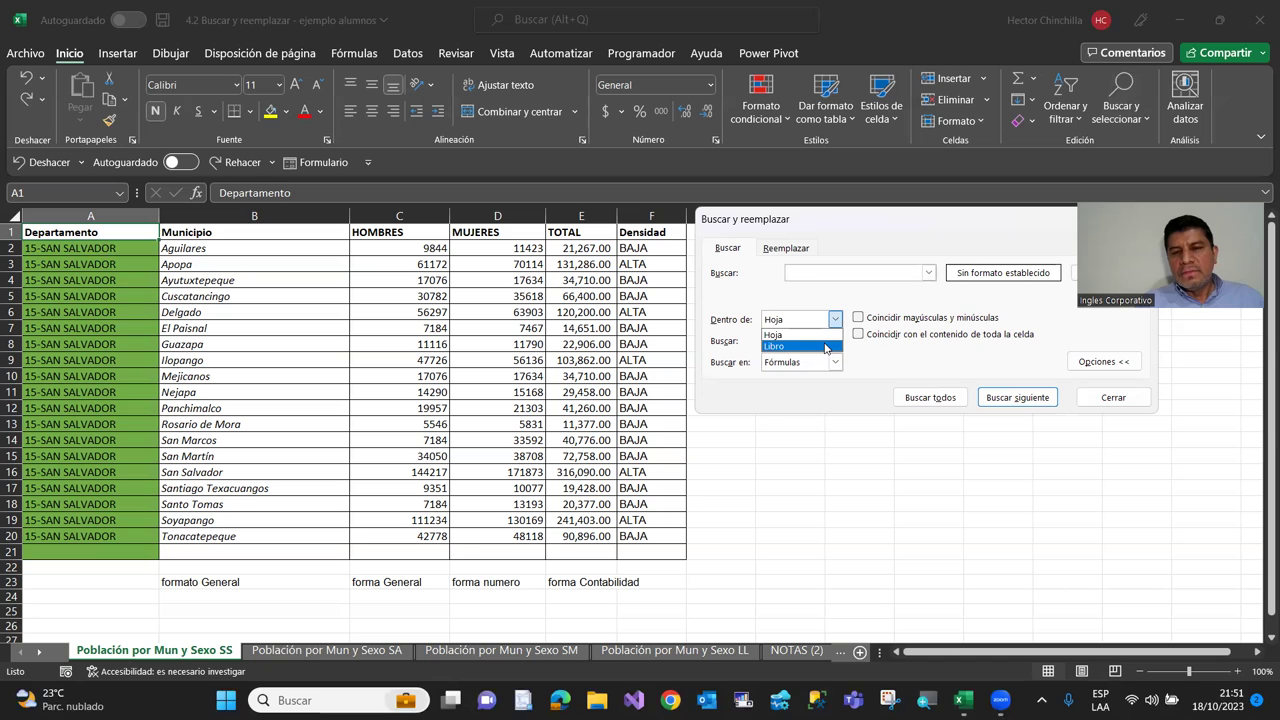
pyautogui.click(826, 347)
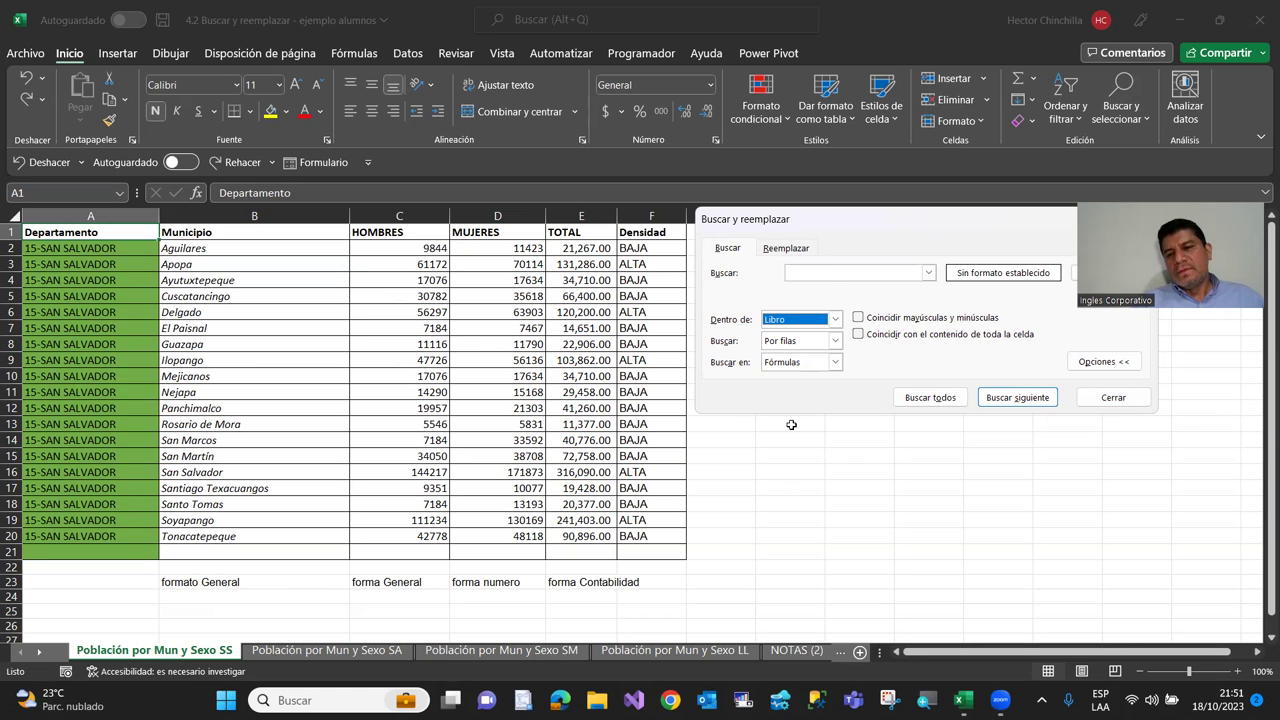
pyautogui.click(821, 270)
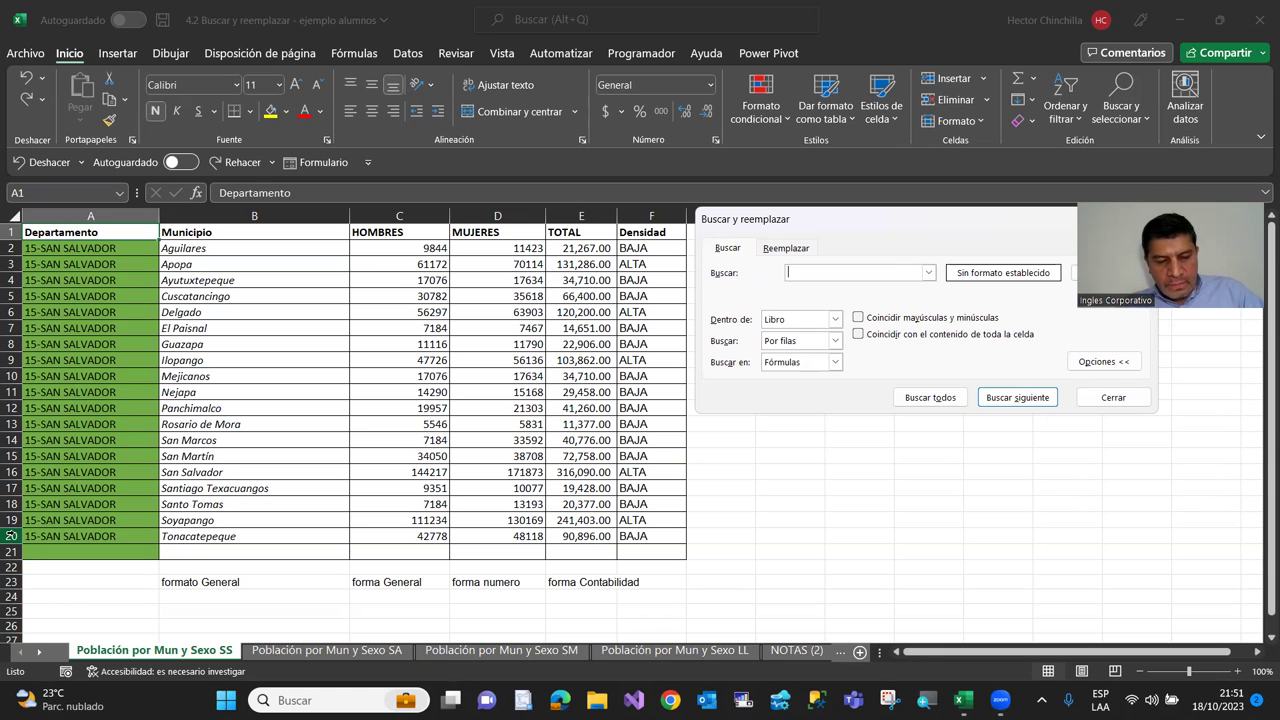
# Search the workbook for 'Francisco', dismiss the no-match message, and return to A1
pyautogui.write('Francisco')
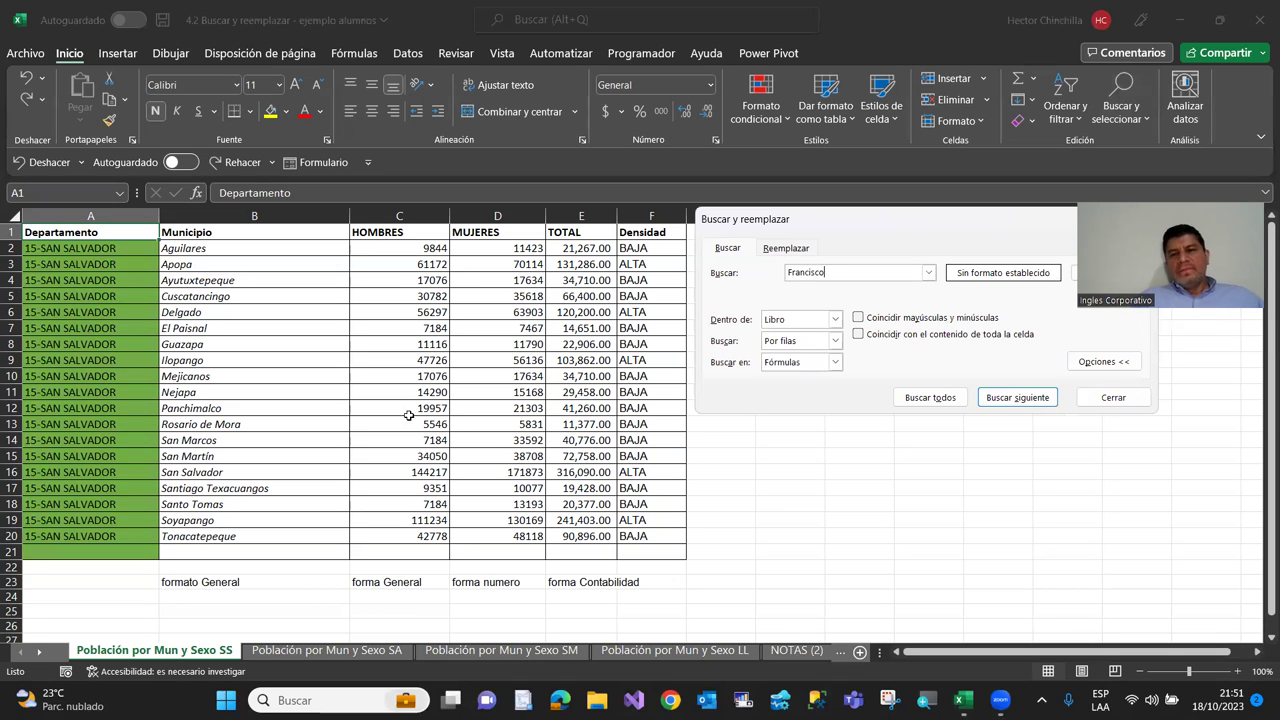
pyautogui.click(1015, 398)
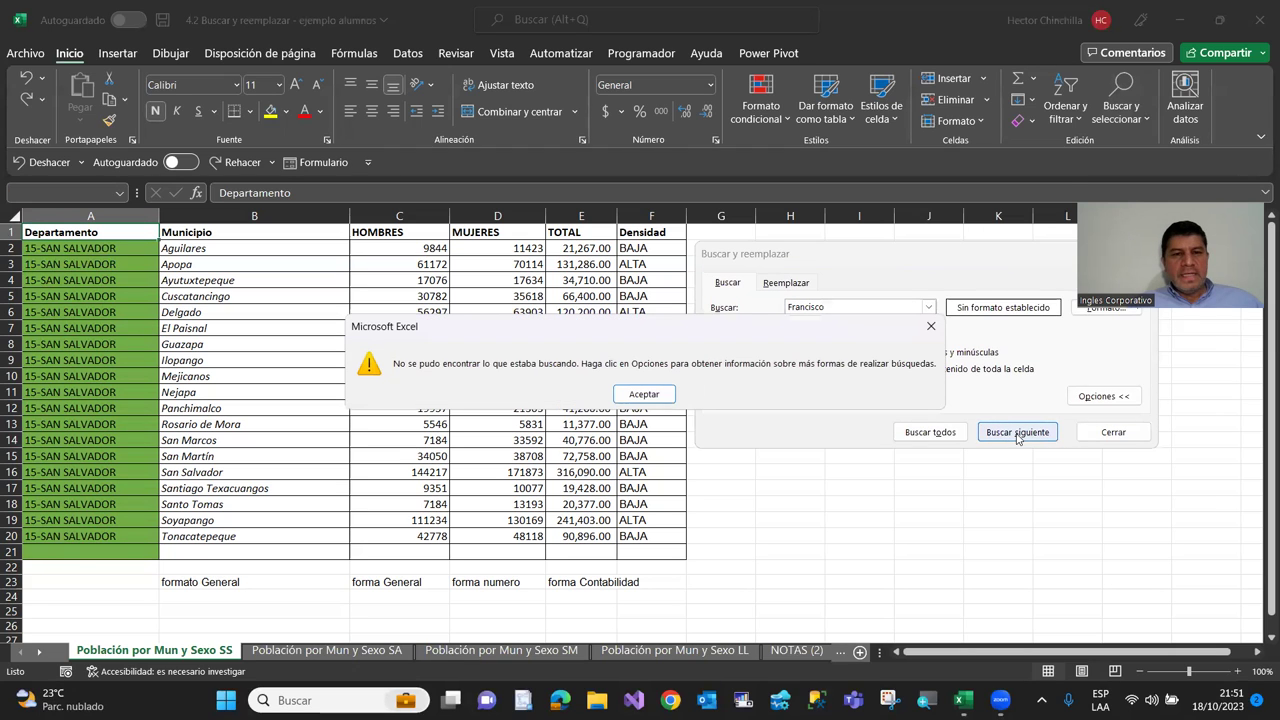
pyautogui.click(642, 393)
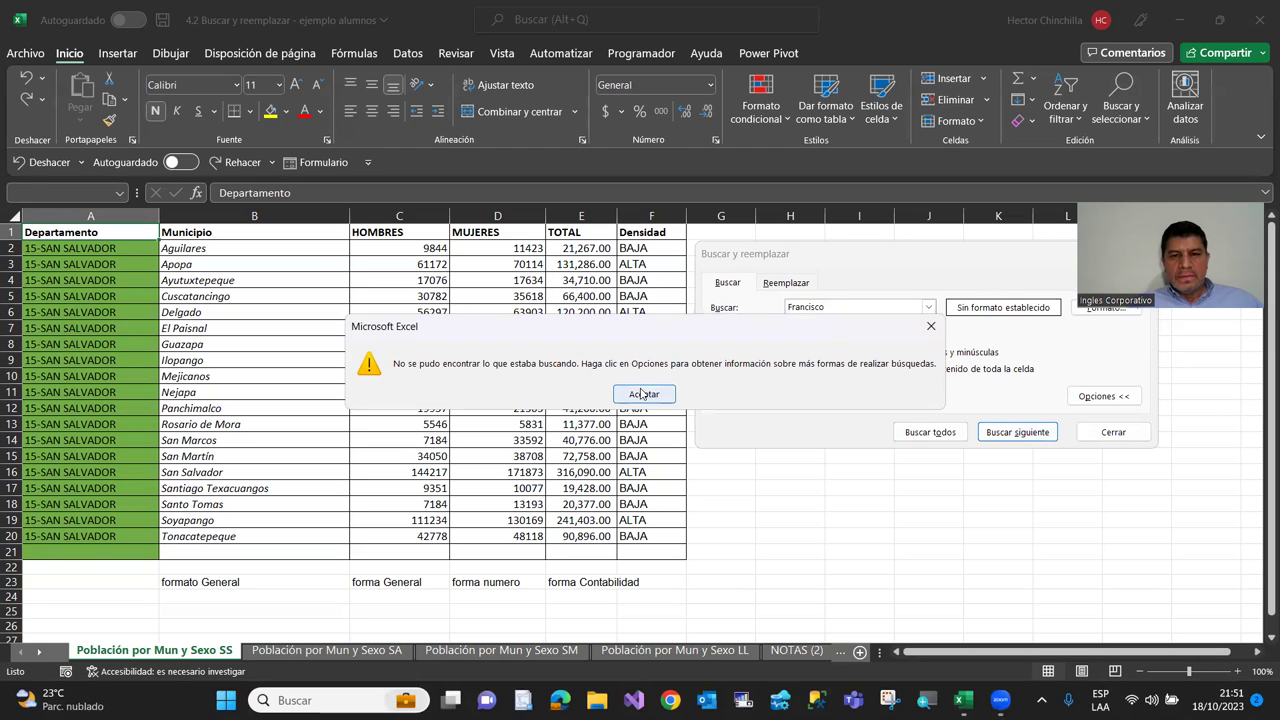
pyautogui.click(642, 394)
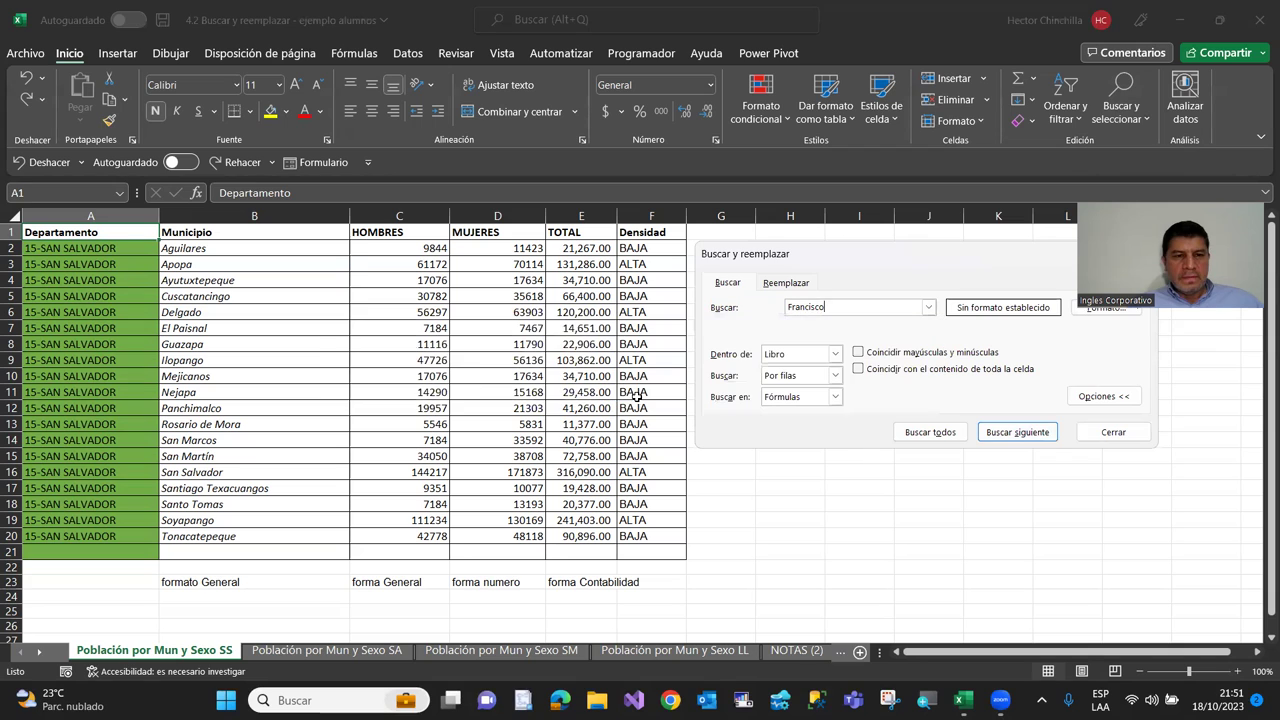
pyautogui.click(203, 261)
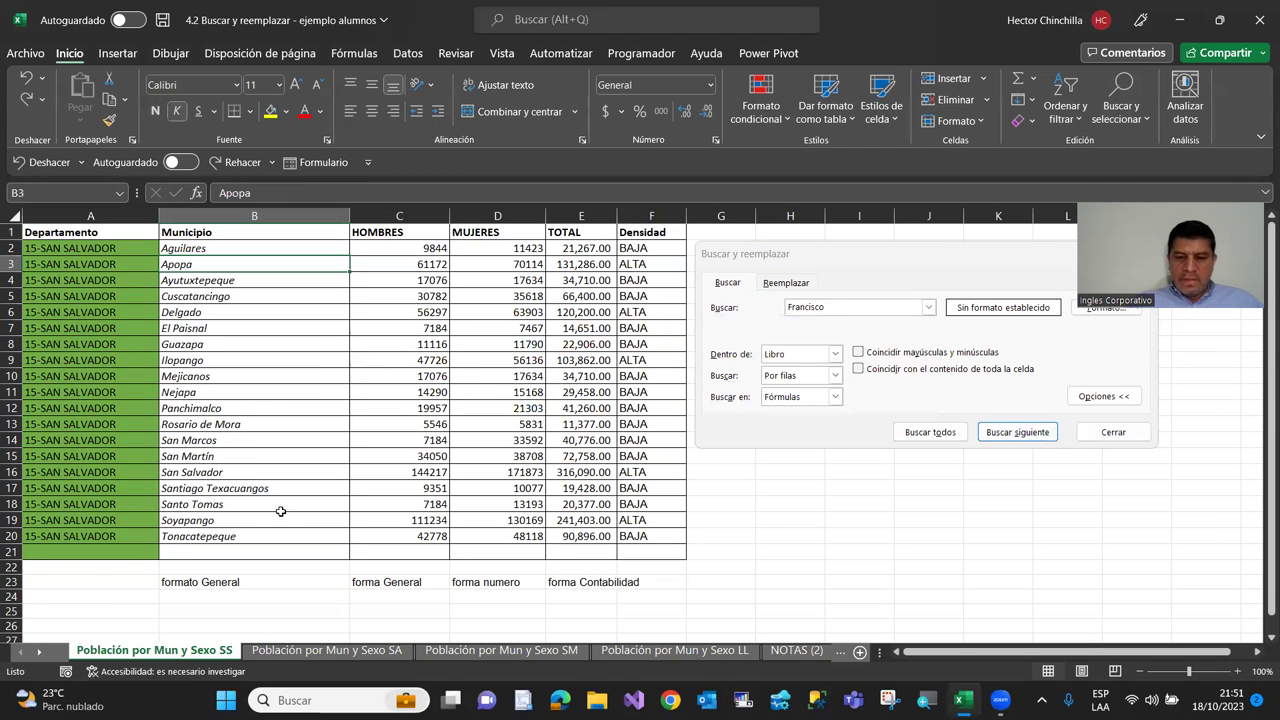
pyautogui.hotkey('ctrl', 'Home')
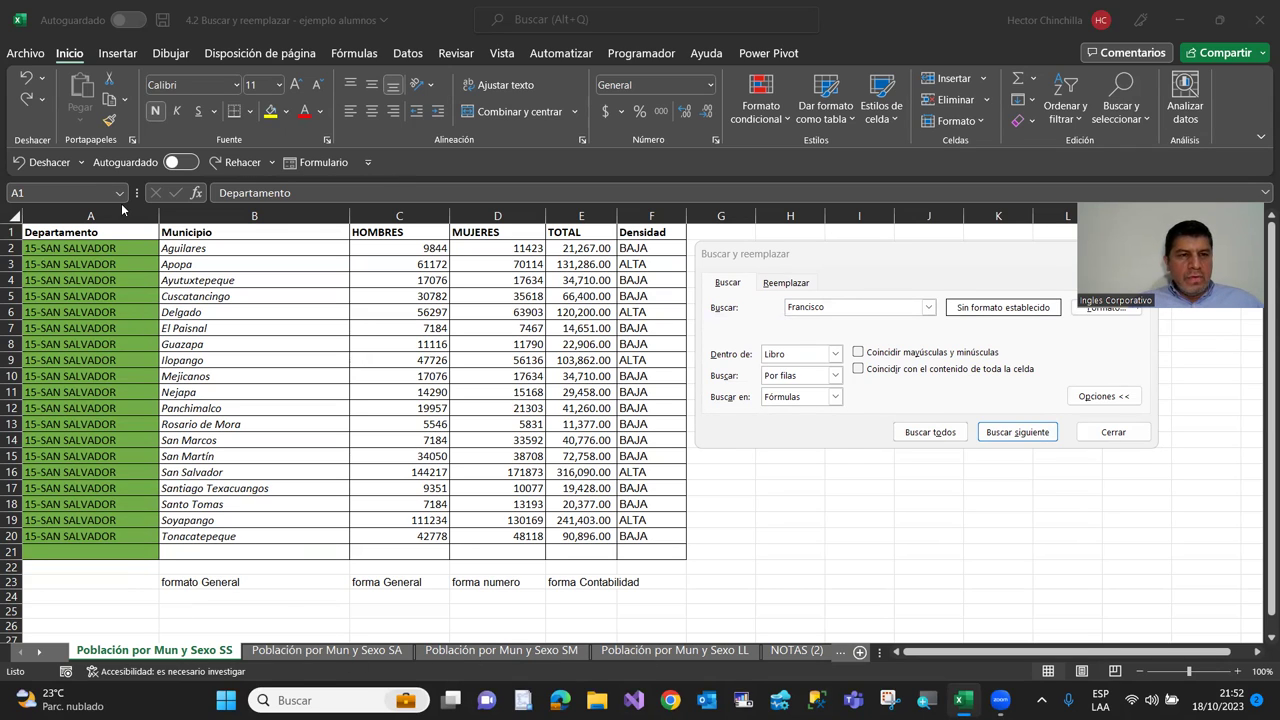
# Browse the SA, SM and LL population sheets, ending back on the Población por Mun y Sexo SS sheet
pyautogui.click(289, 652)
pyautogui.click(289, 652)
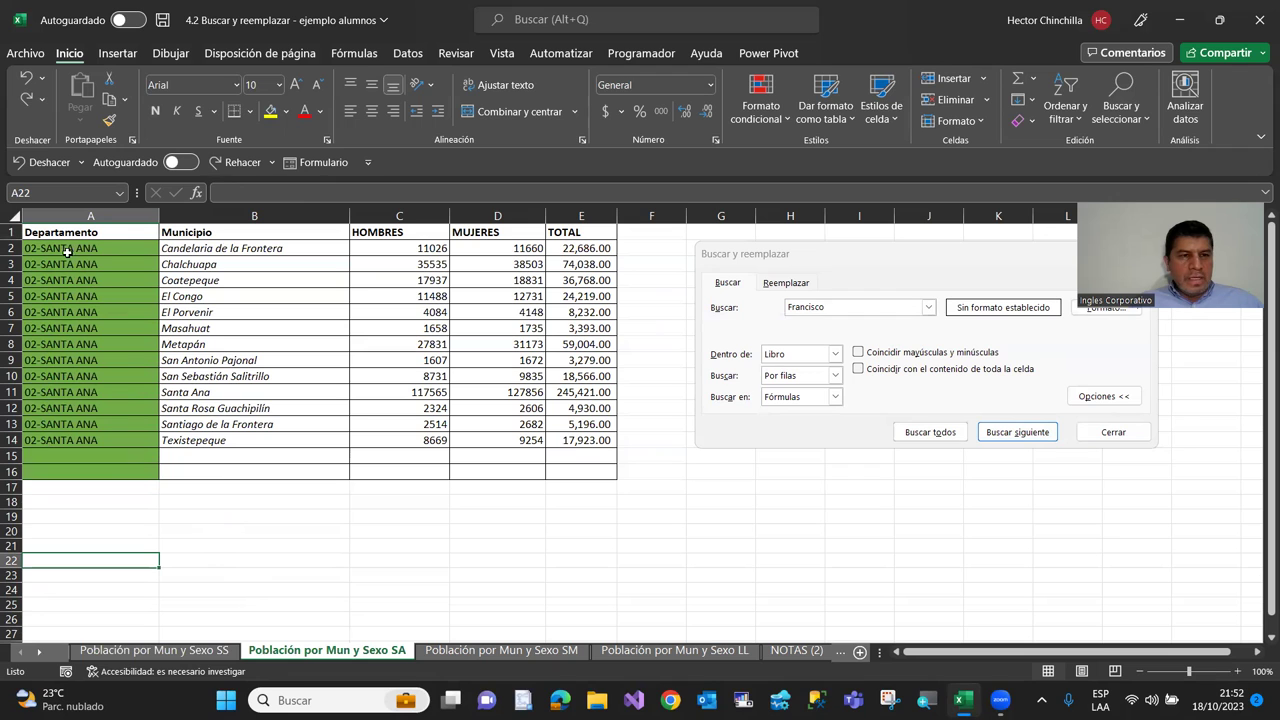
pyautogui.click(432, 654)
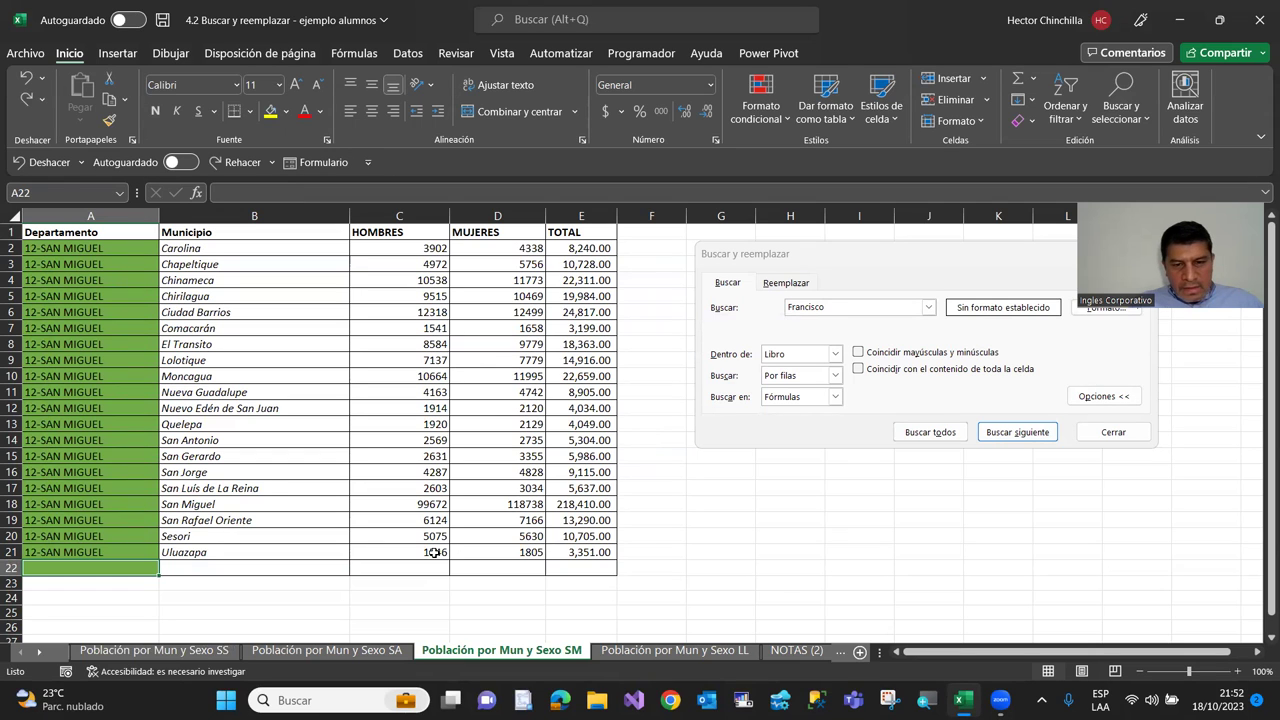
pyautogui.click(679, 655)
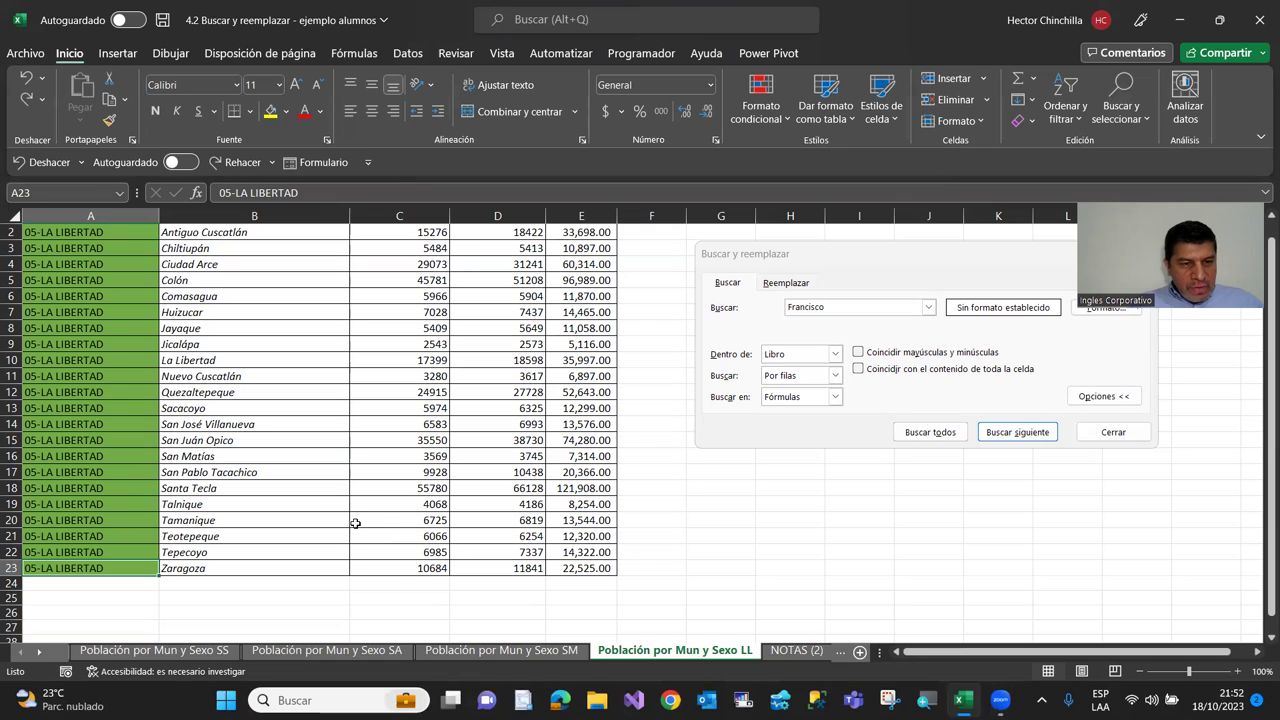
pyautogui.click(492, 652)
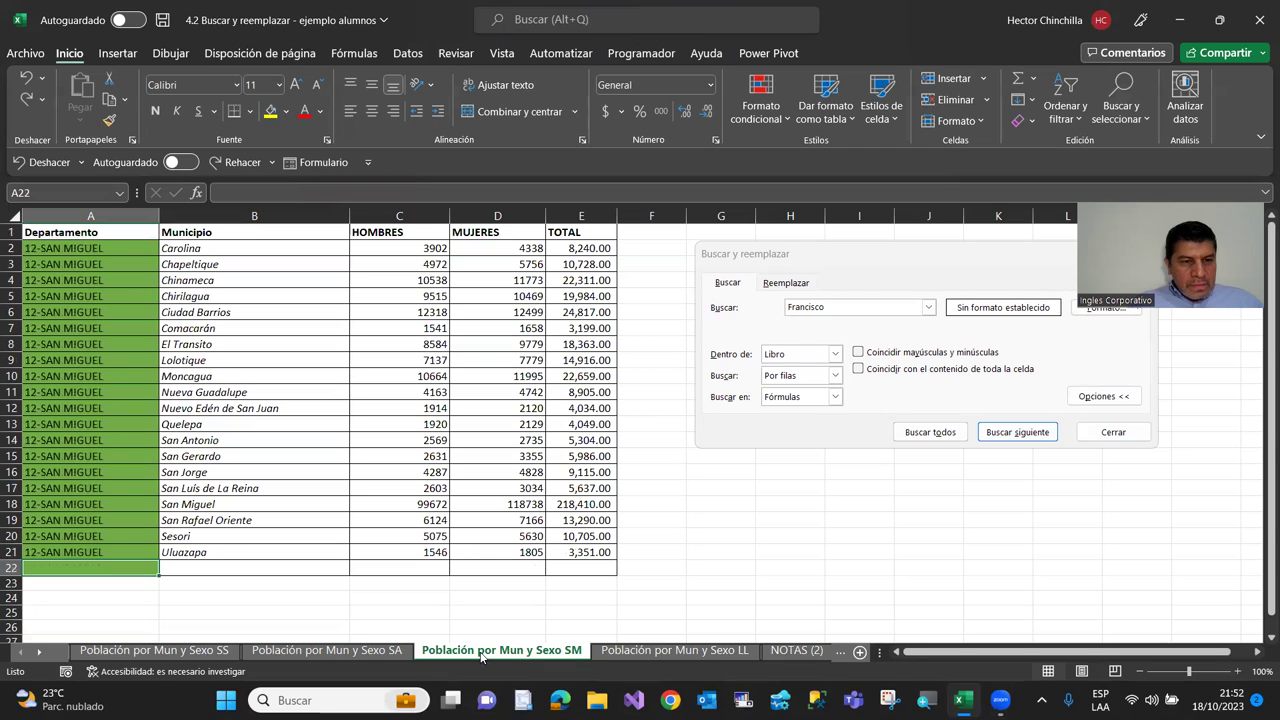
pyautogui.click(342, 652)
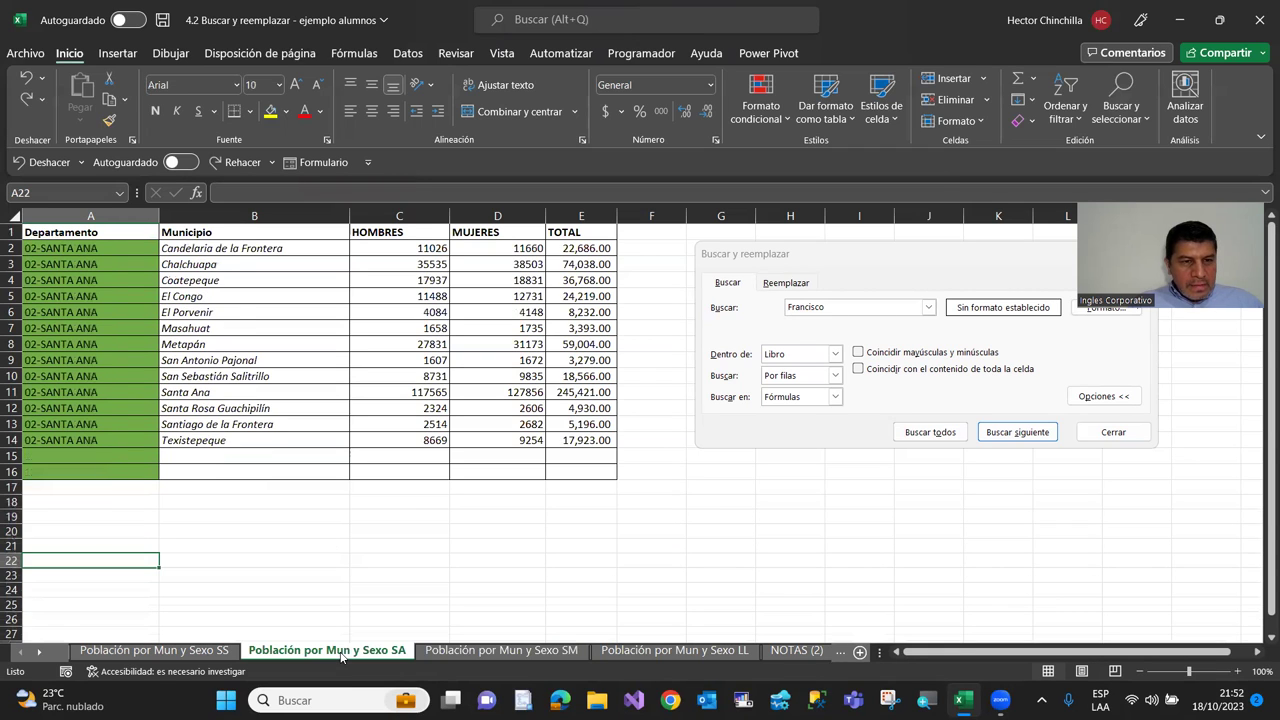
pyautogui.click(130, 652)
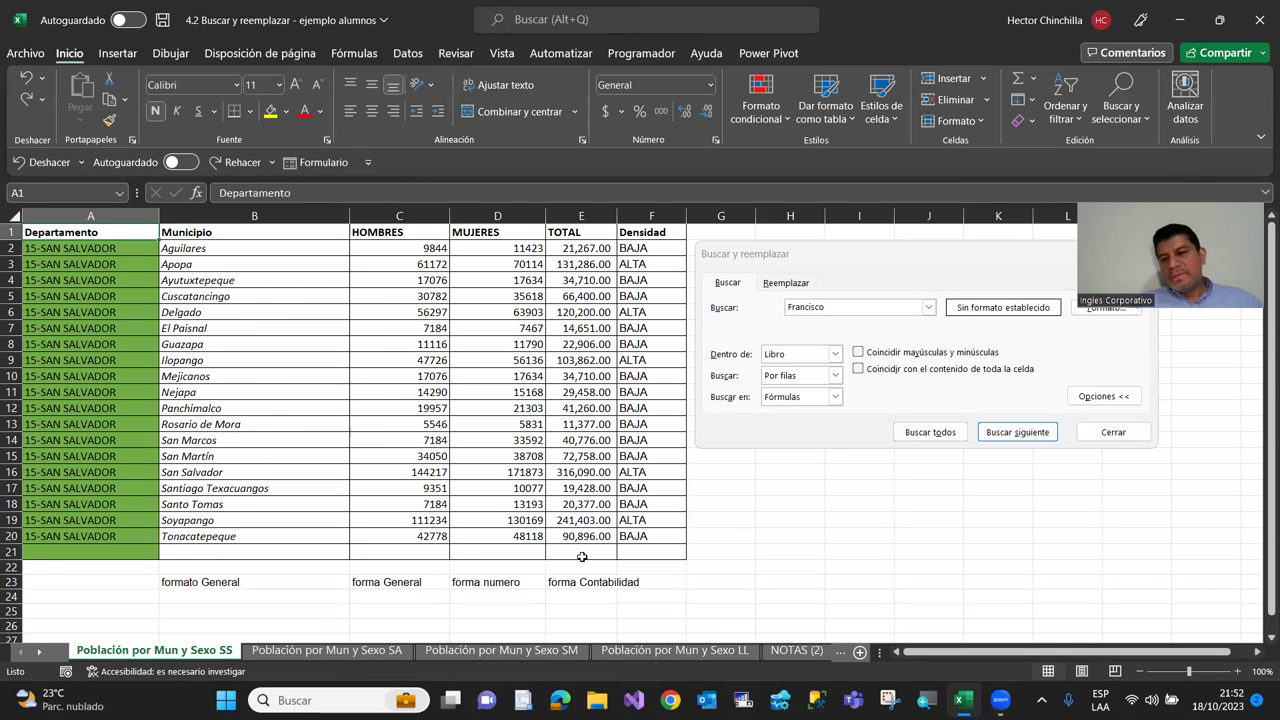
pyautogui.click(366, 654)
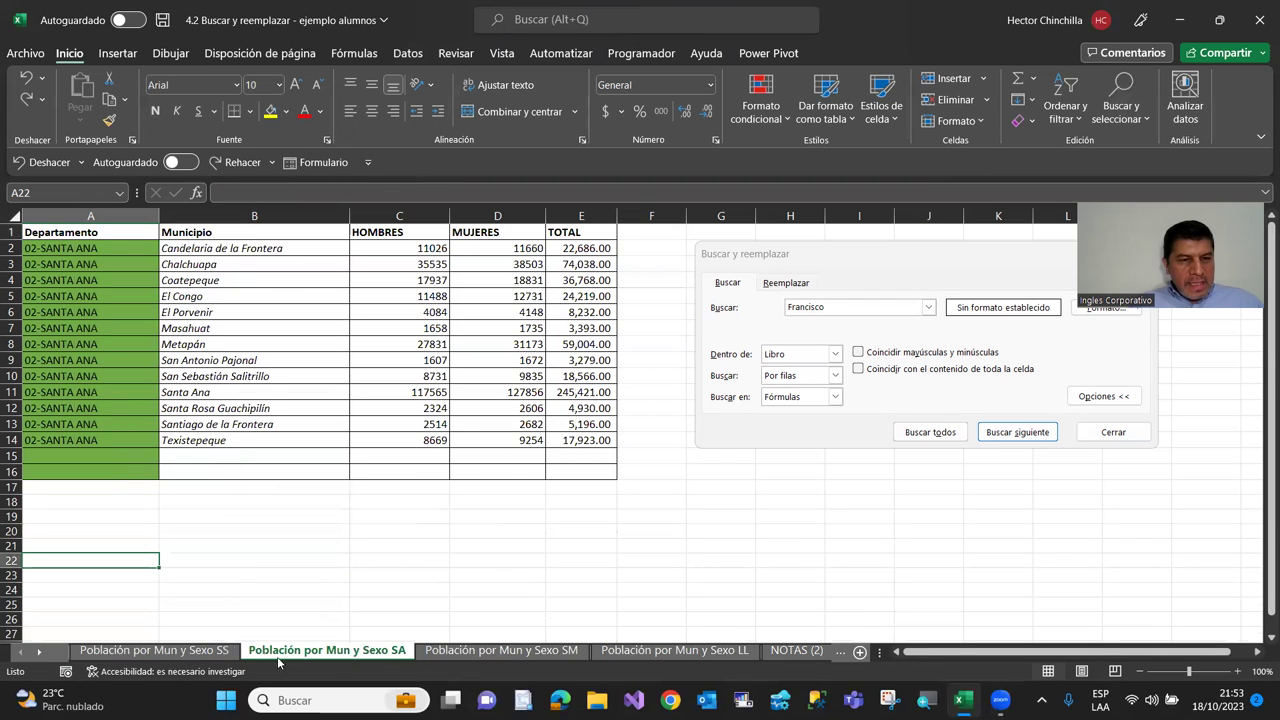
pyautogui.click(214, 655)
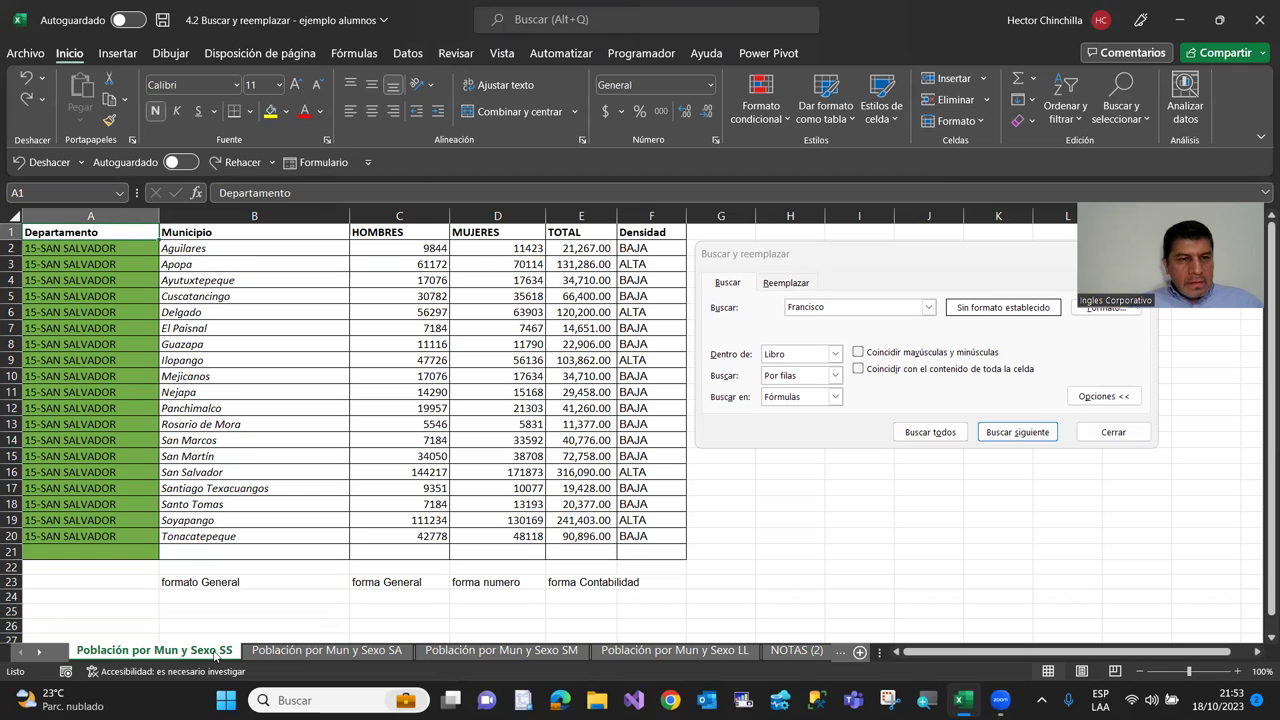
pyautogui.click(312, 656)
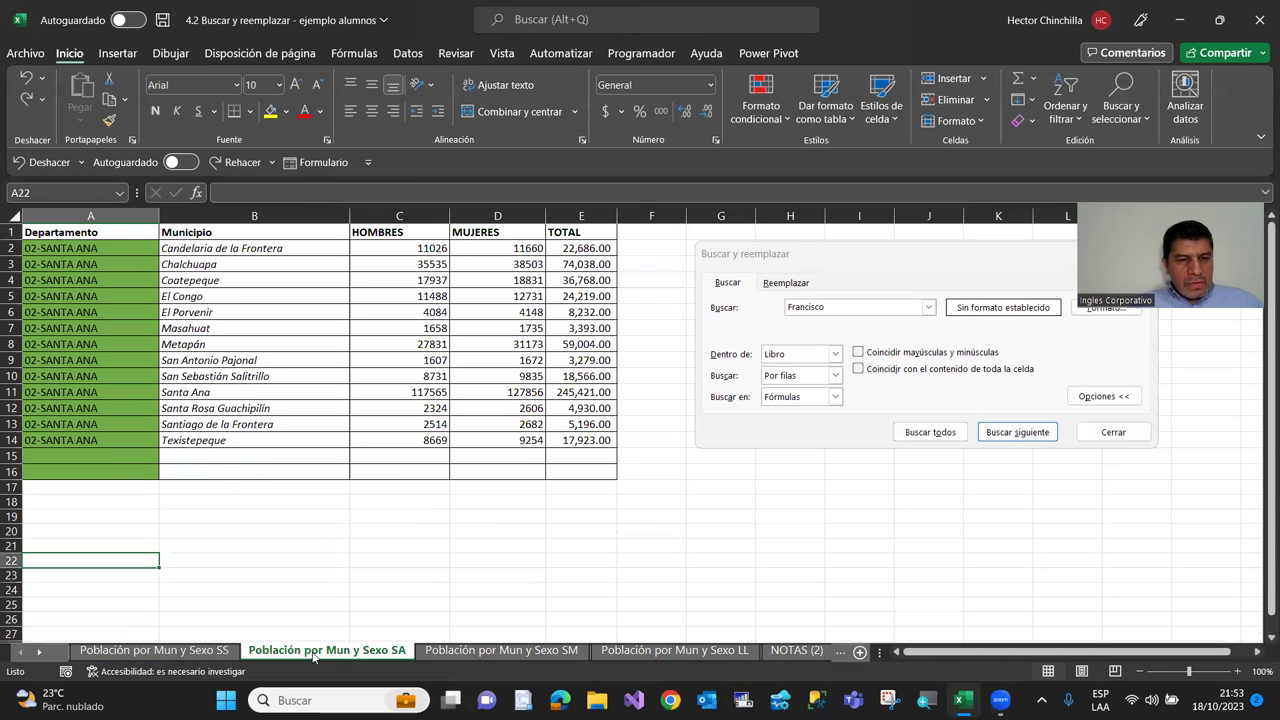
pyautogui.click(459, 655)
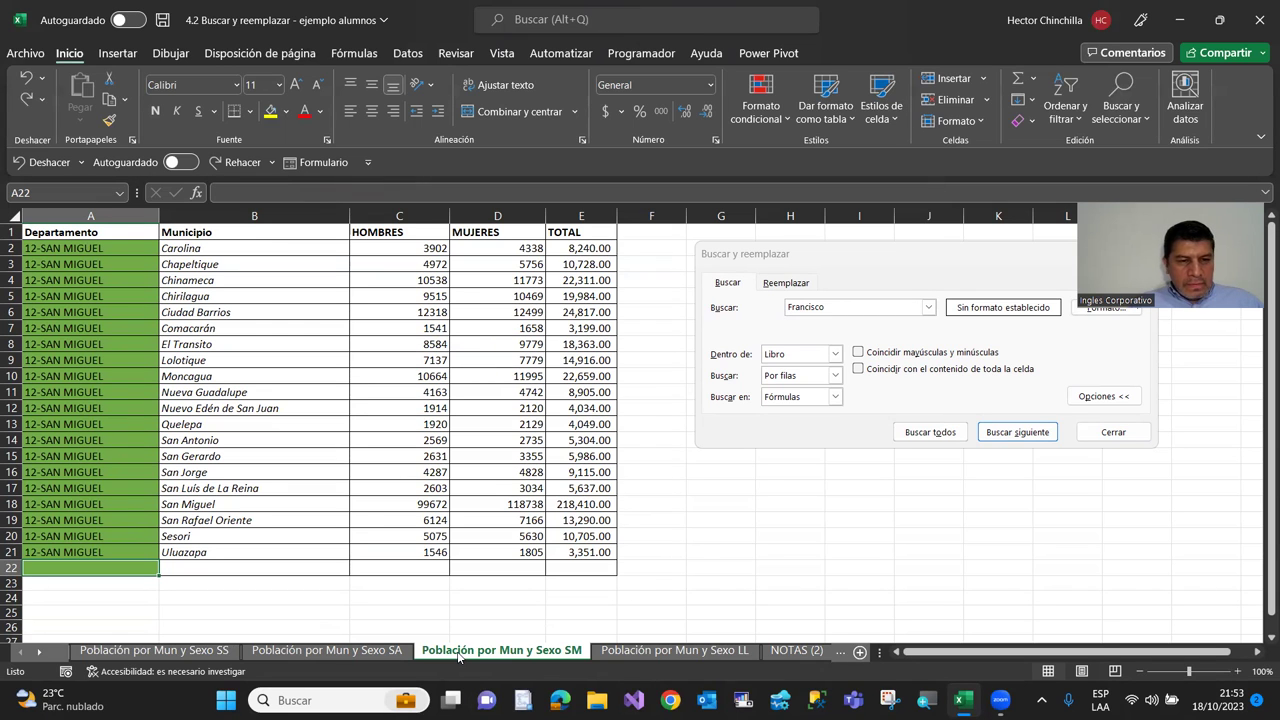
pyautogui.click(633, 651)
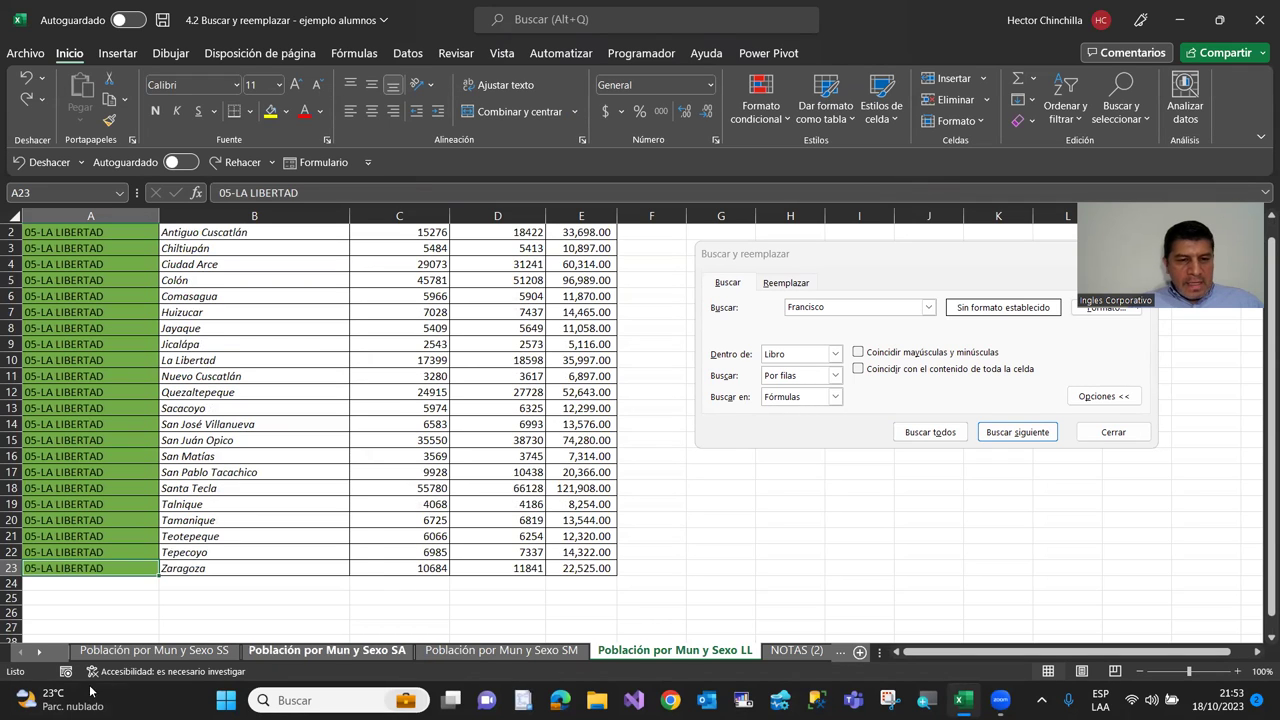
pyautogui.click(154, 651)
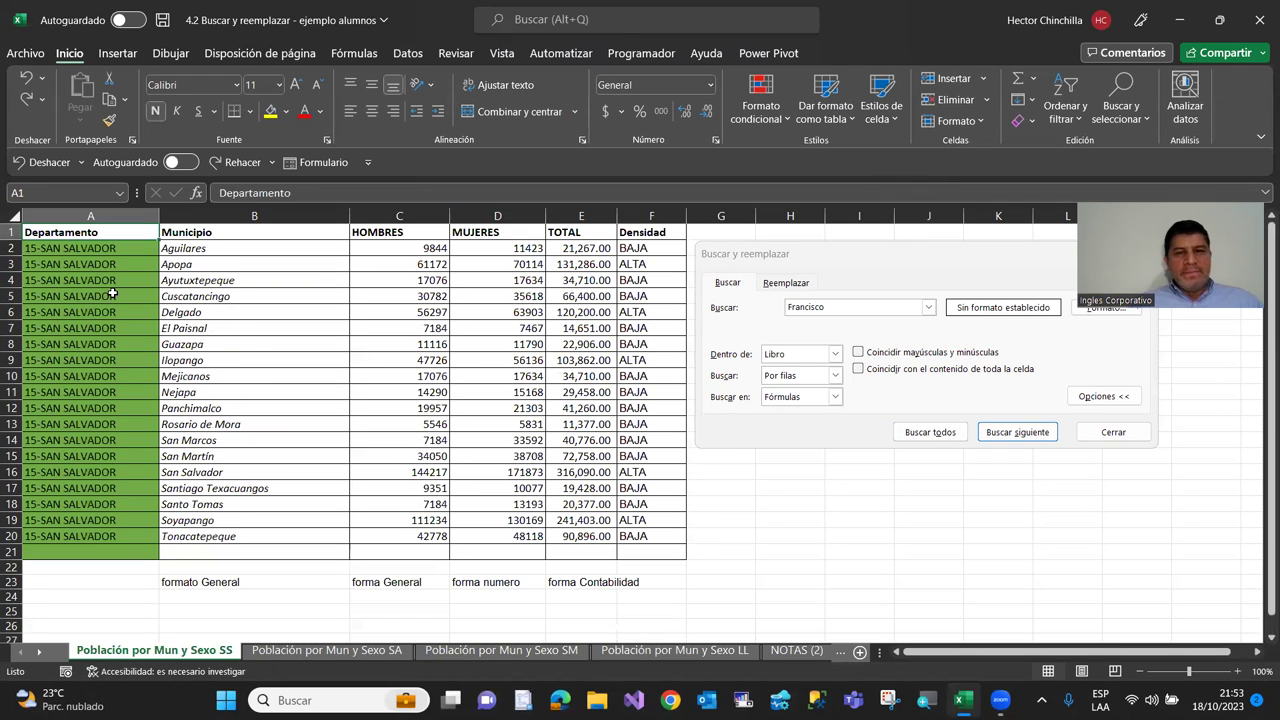
# Replace the term with 'Santa', find all 16 workbook matches, and enlarge the results list
pyautogui.click(857, 310)
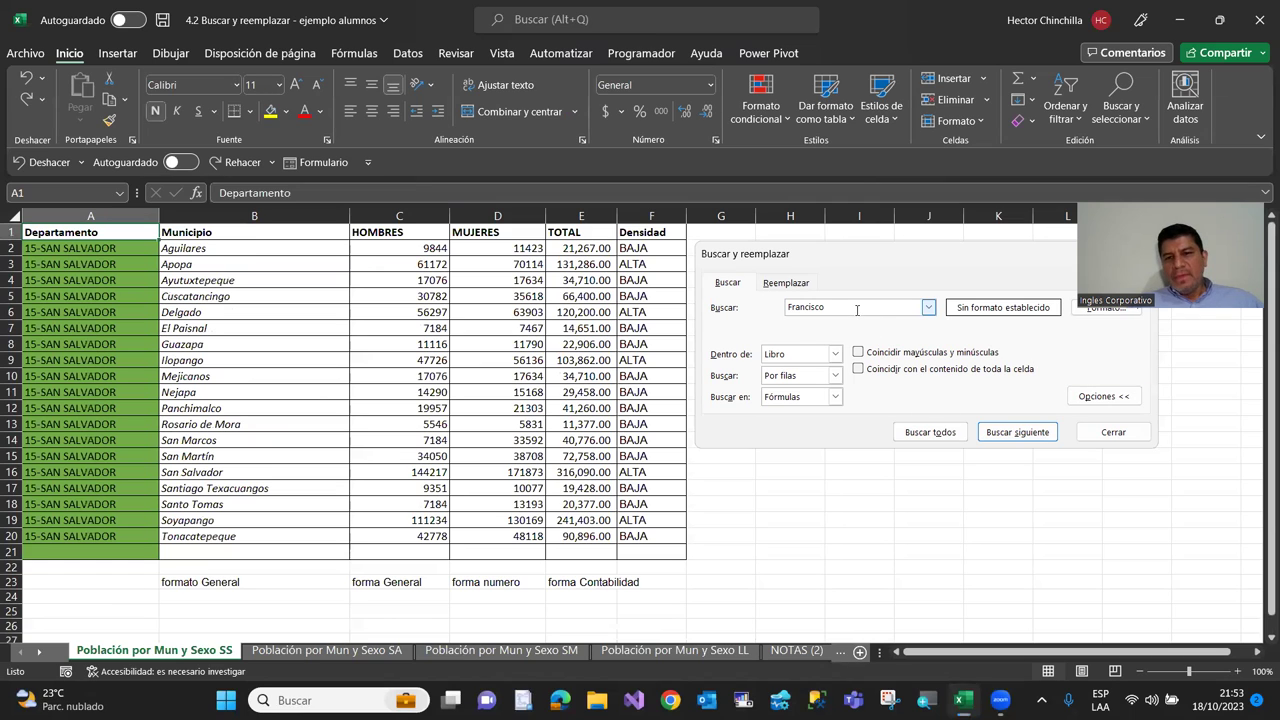
pyautogui.press('BackSpace')
pyautogui.press('BackSpace')
pyautogui.press('BackSpace')
pyautogui.press('BackSpace')
pyautogui.press('BackSpace')
pyautogui.press('BackSpace')
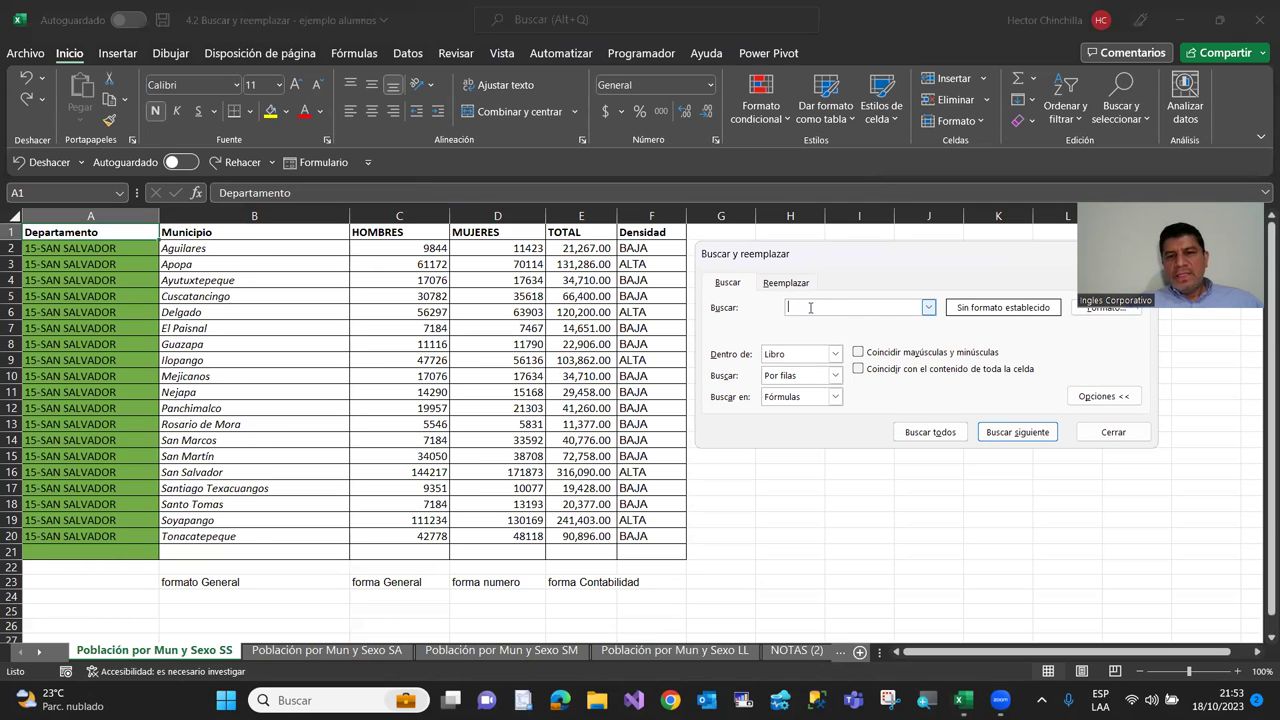
pyautogui.write('Santa')
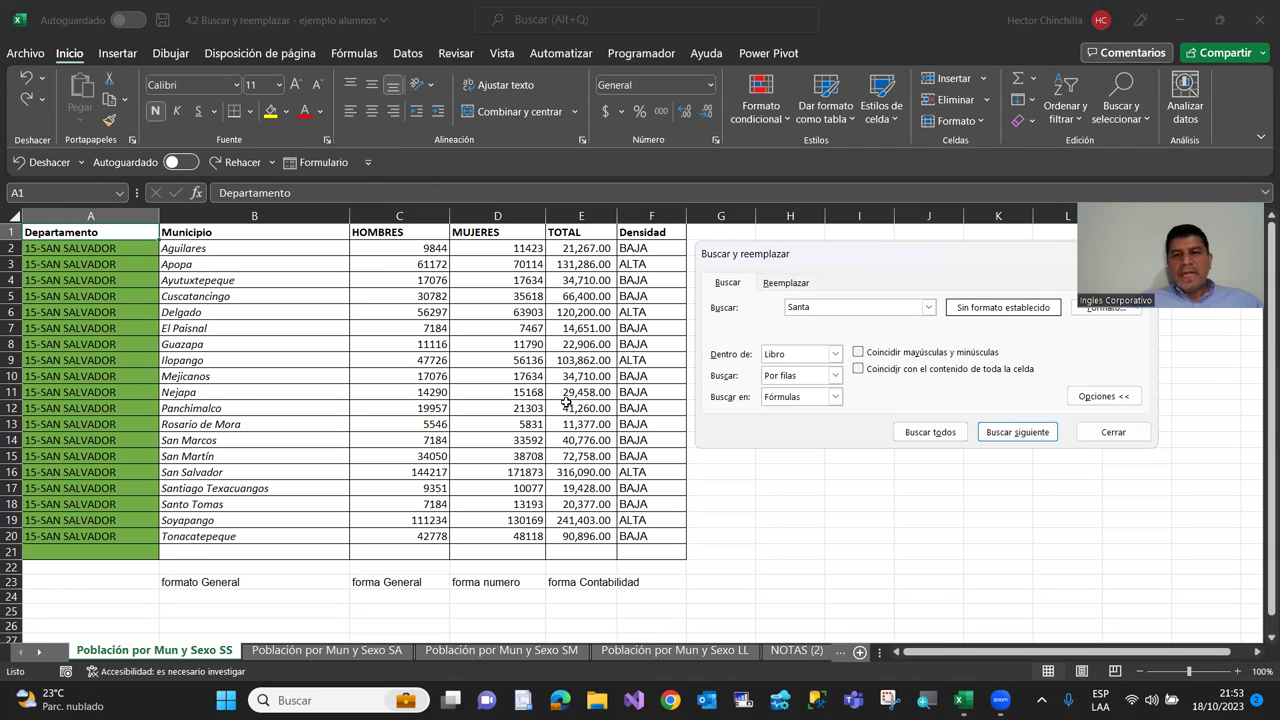
pyautogui.click(929, 432)
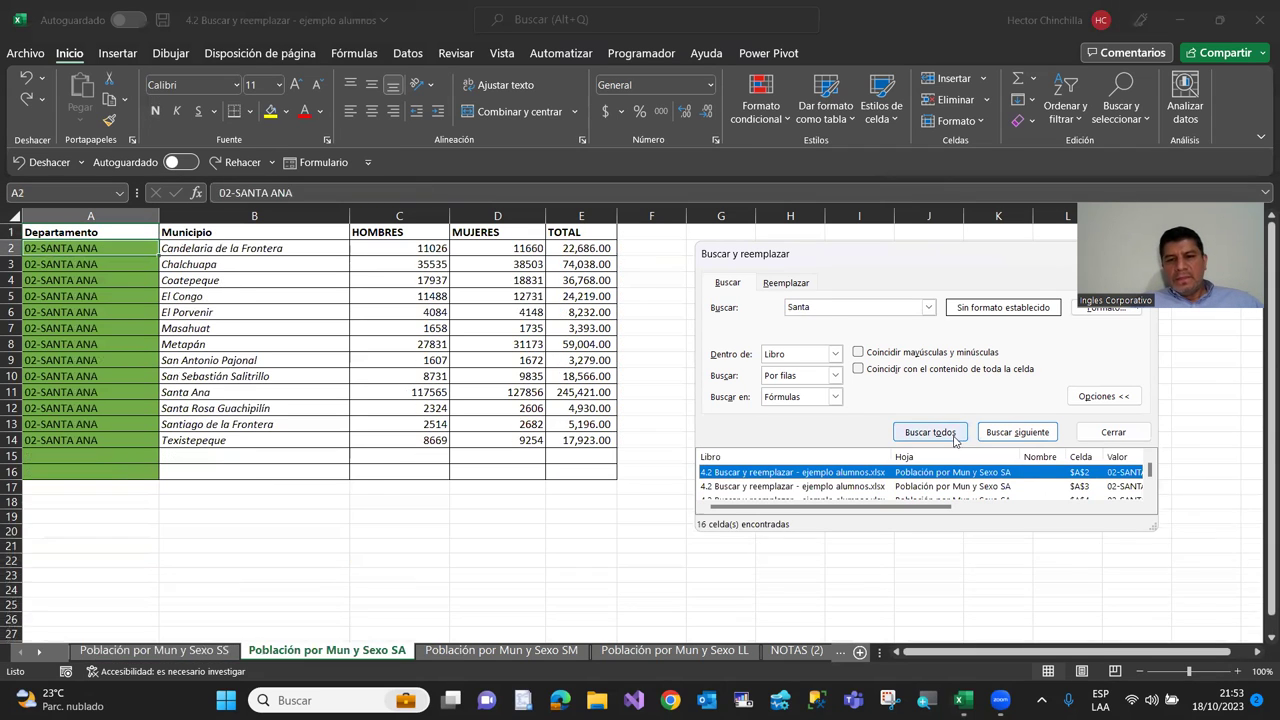
pyautogui.moveTo(896, 255); pyautogui.dragTo(868, 167)
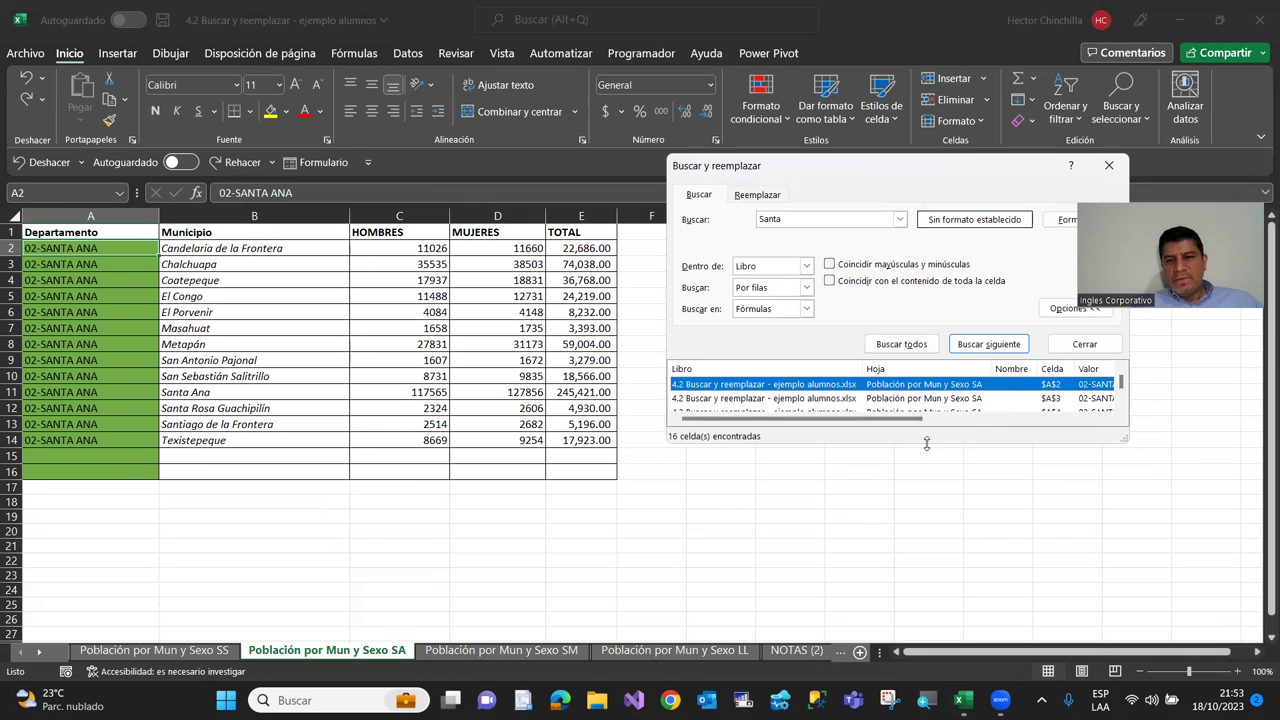
pyautogui.moveTo(927, 443); pyautogui.dragTo(927, 547)
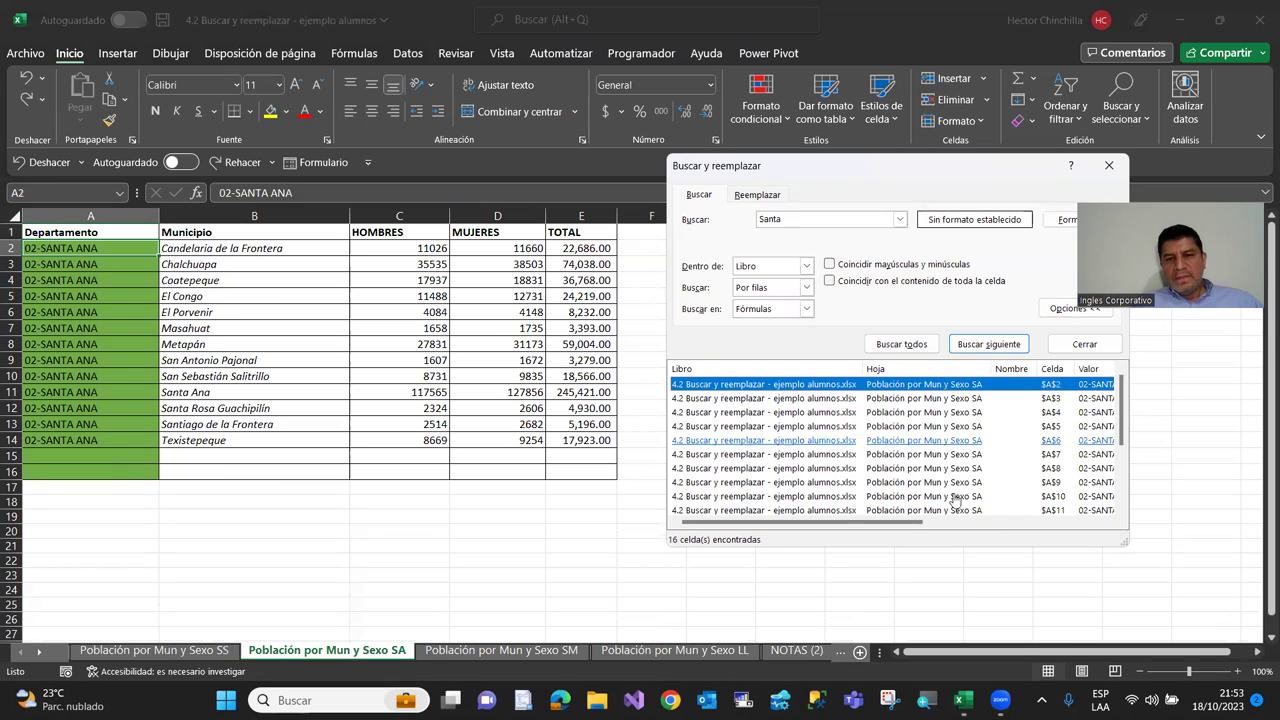
pyautogui.moveTo(1121, 430)
pyautogui.moveTo(1123, 436)
pyautogui.mouseDown()
pyautogui.moveTo(1125, 497)
pyautogui.moveTo(1120, 410)
pyautogui.moveTo(1128, 438)
pyautogui.mouseUp()
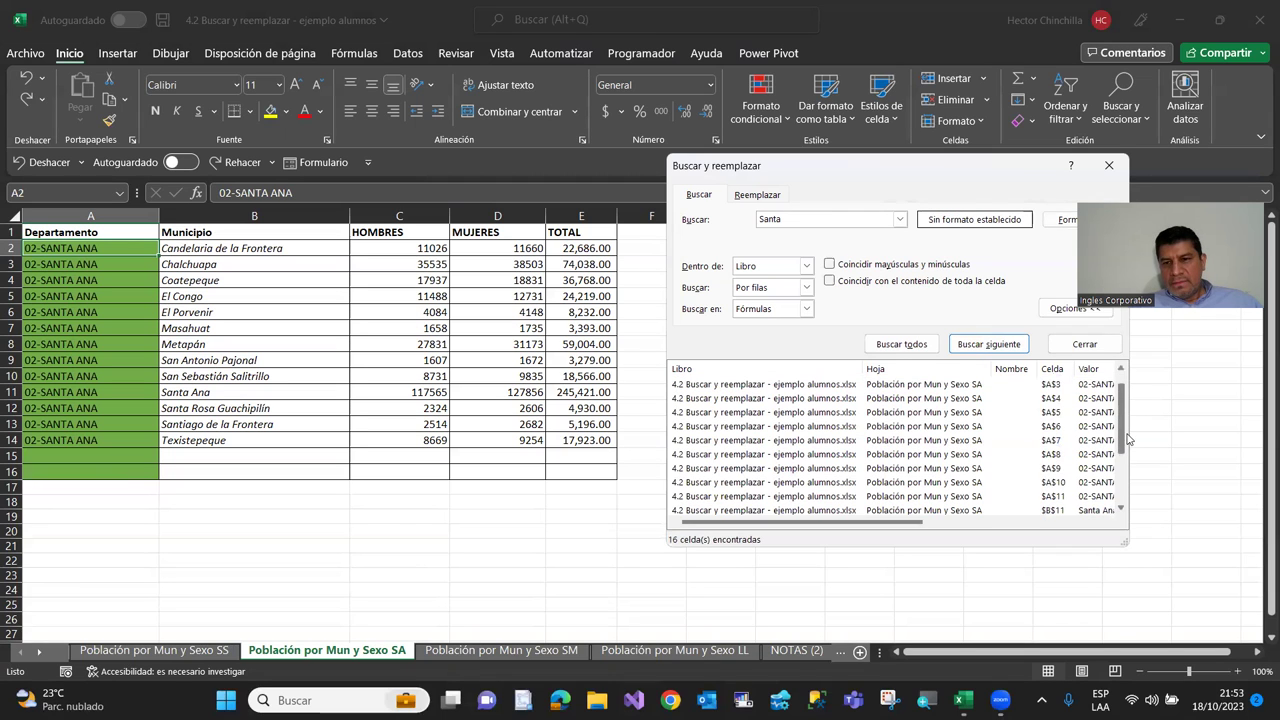
pyautogui.moveTo(914, 526)
pyautogui.mouseDown()
pyautogui.moveTo(914, 540)
pyautogui.moveTo(881, 540)
pyautogui.mouseUp()
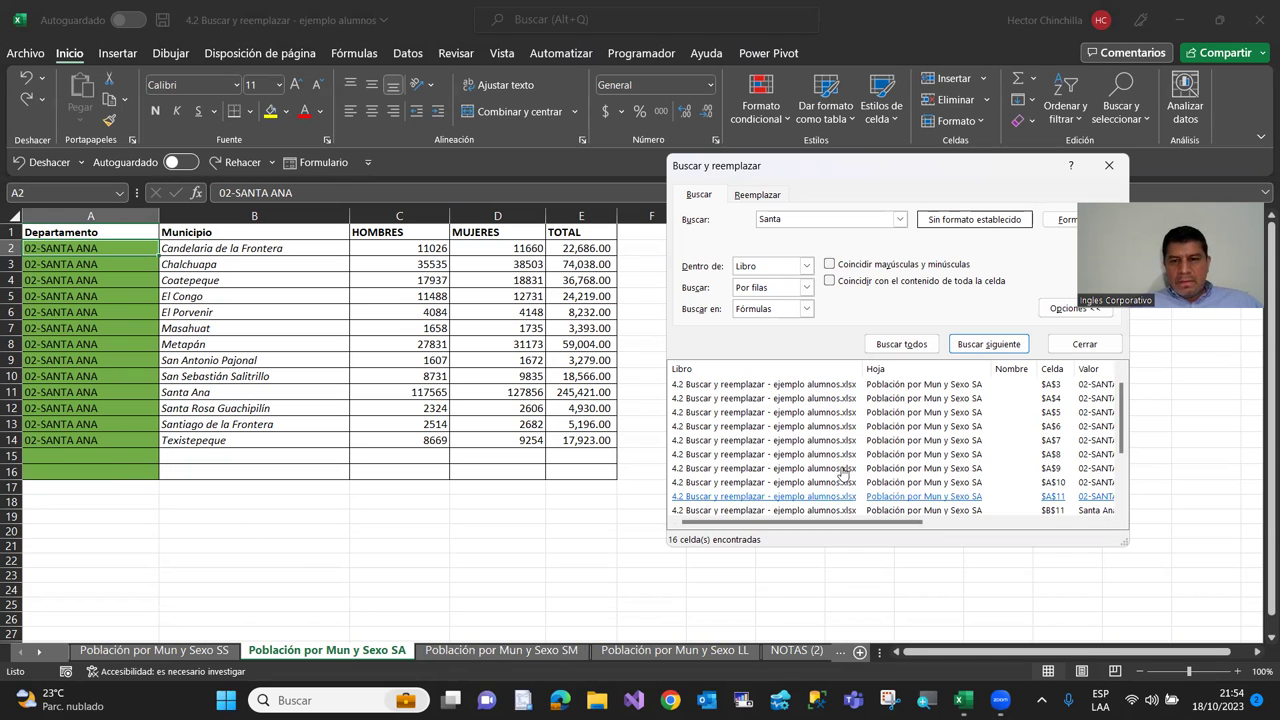
# Select all the 'Santa' matches, check them across the sheet tabs, then close the search
pyautogui.click(884, 403)
pyautogui.hotkey('ctrl', 'a')
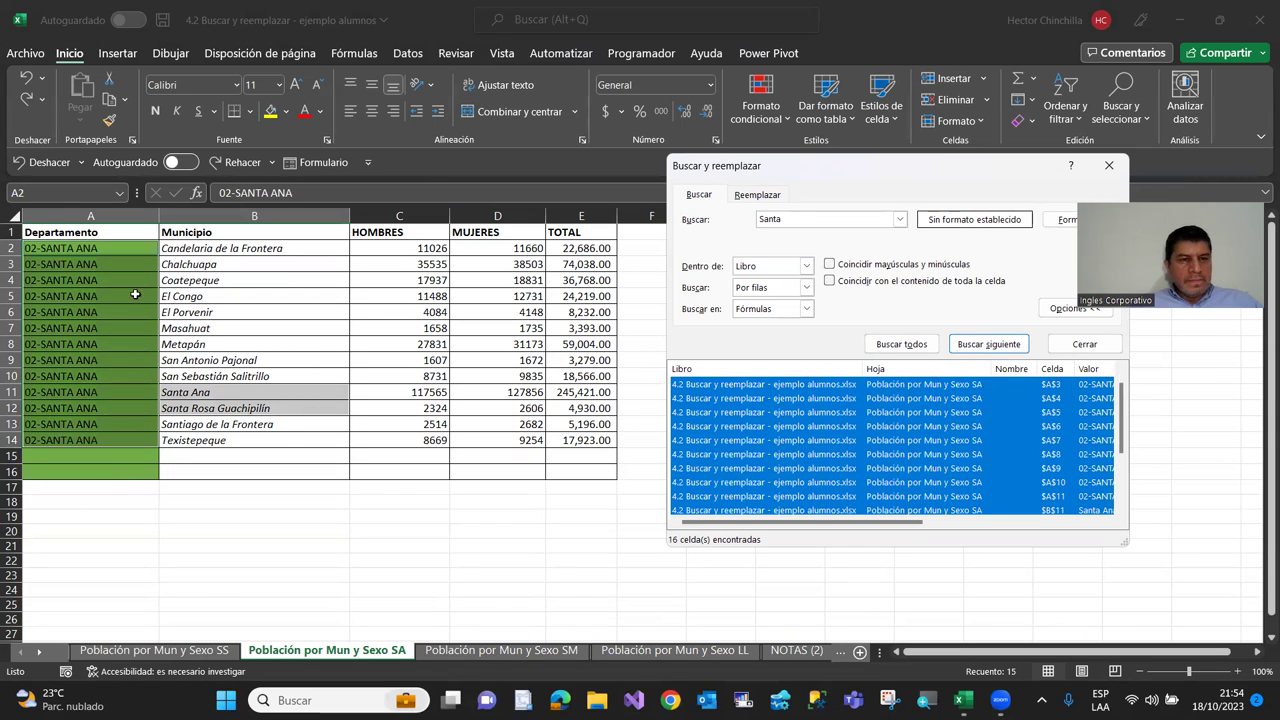
pyautogui.click(154, 650)
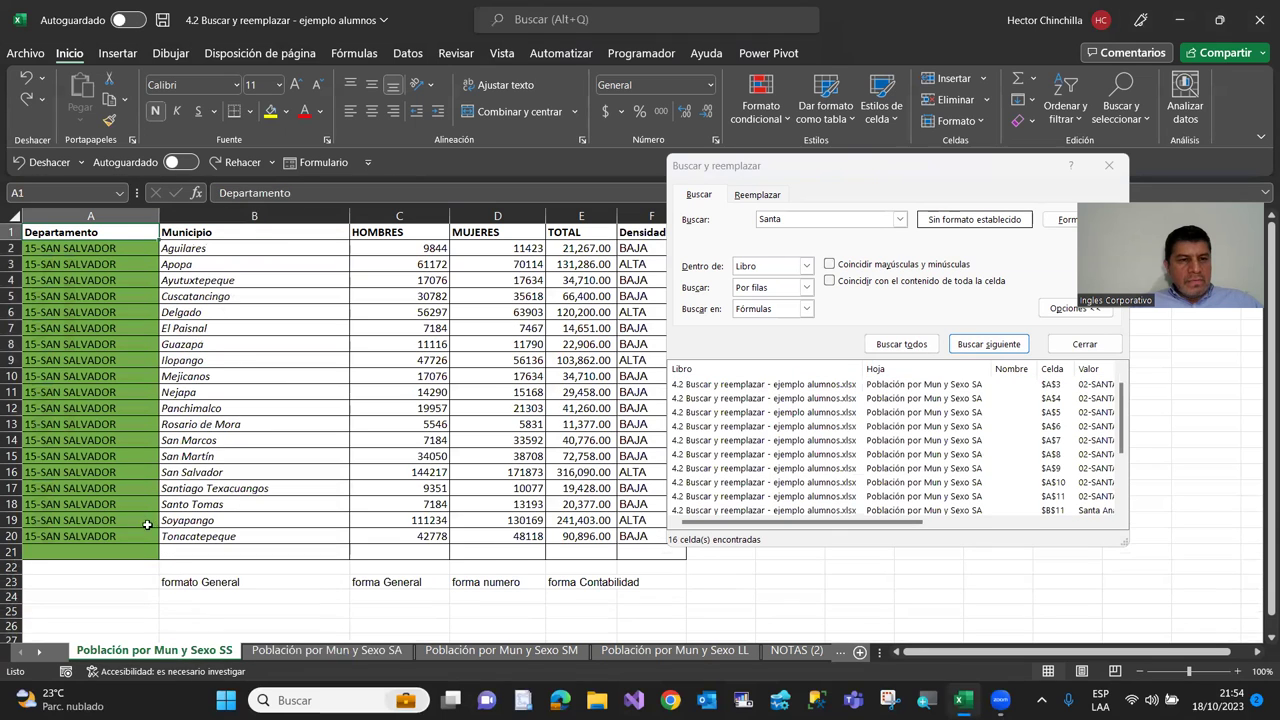
pyautogui.click(461, 652)
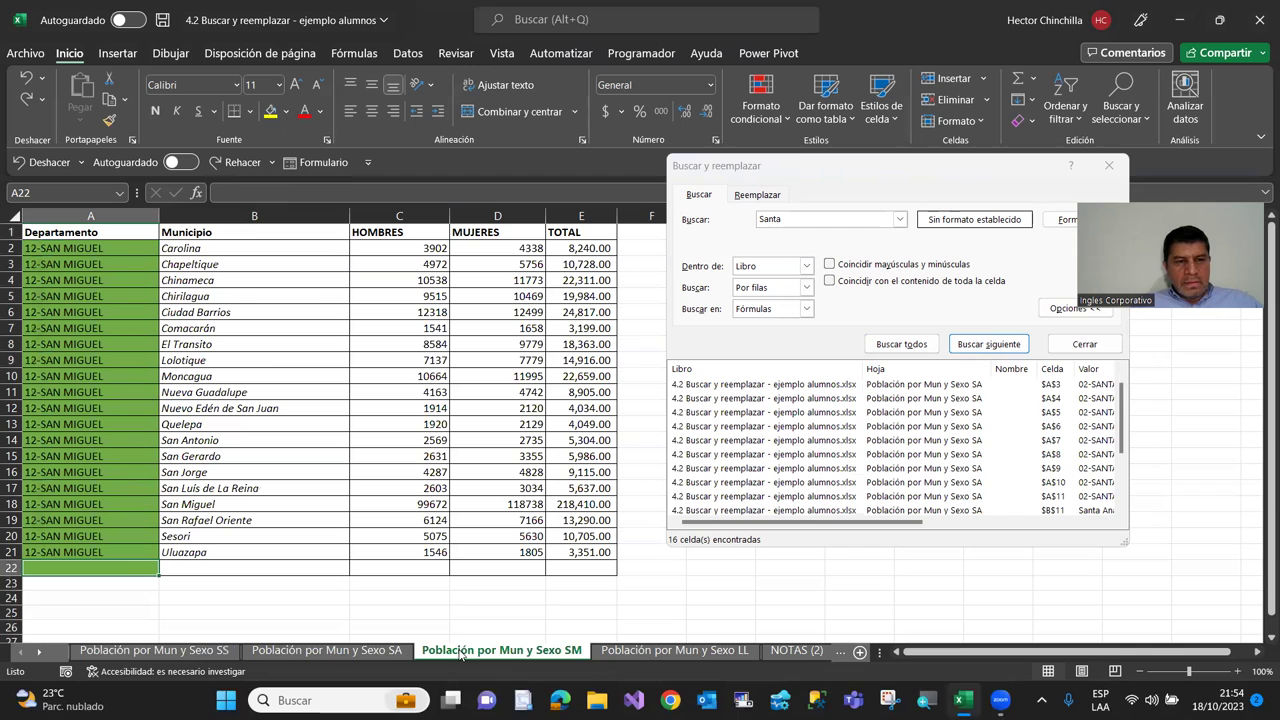
pyautogui.click(606, 652)
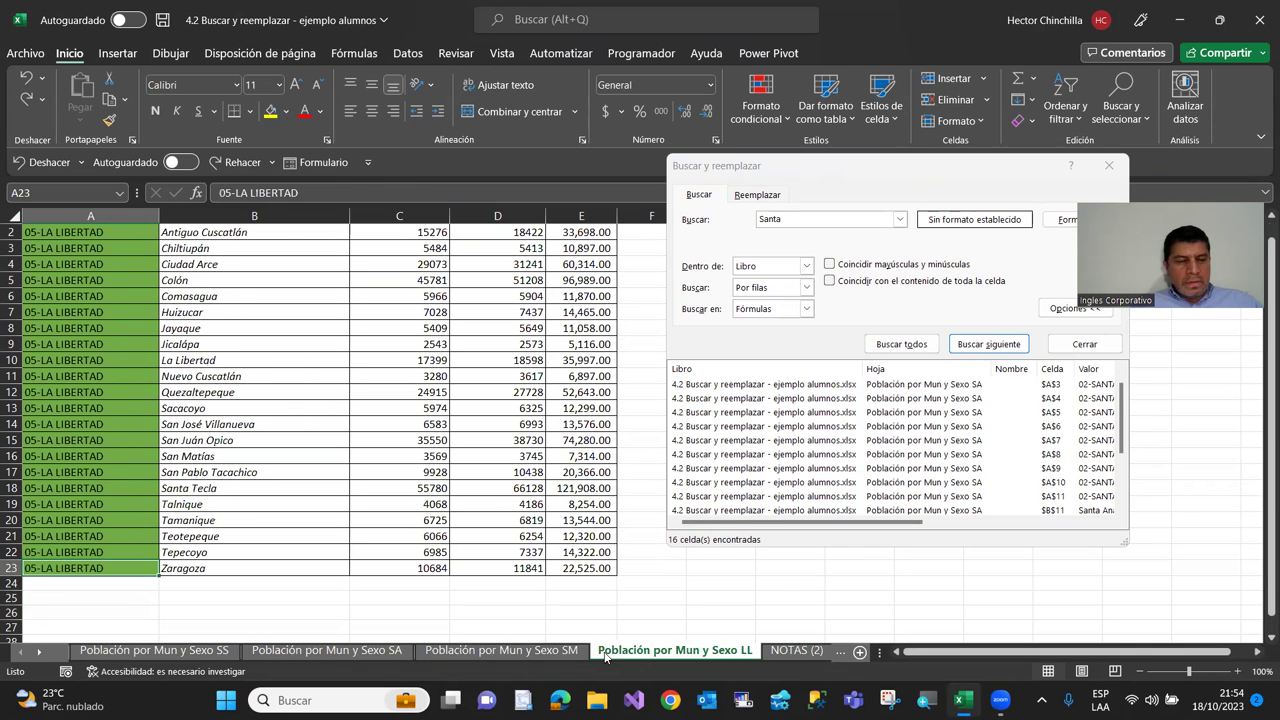
pyautogui.click(178, 652)
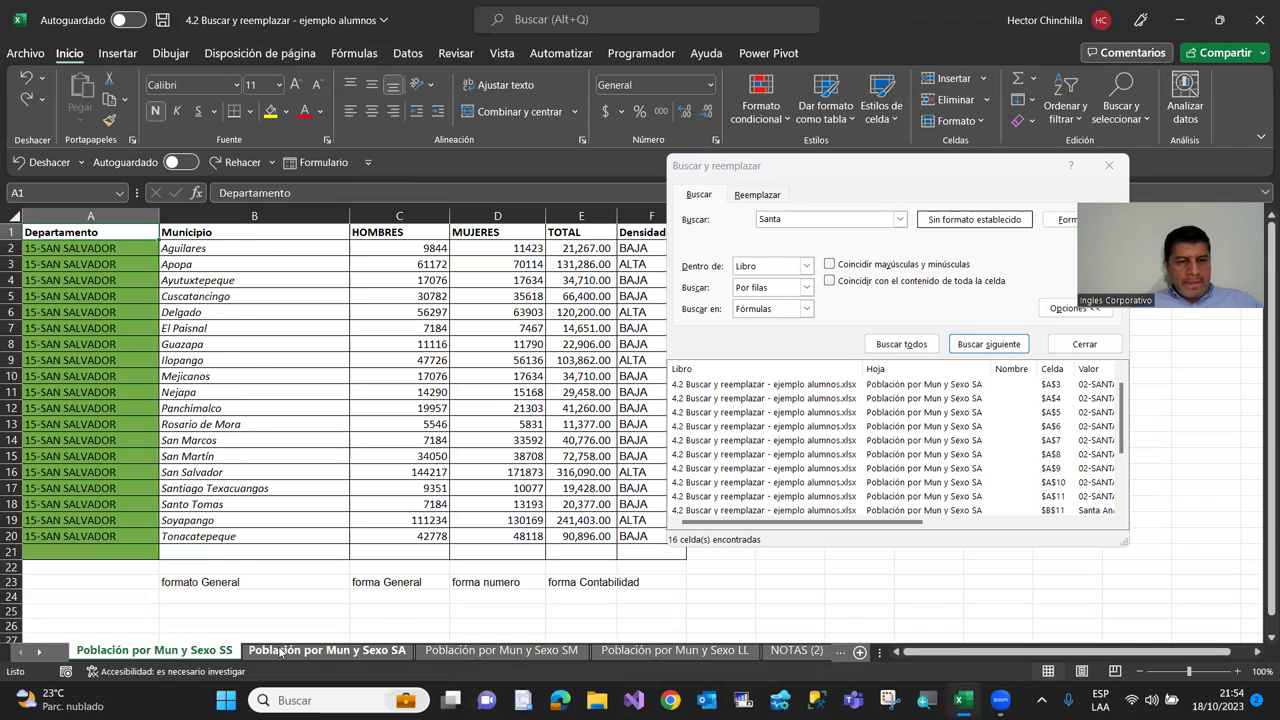
pyautogui.click(282, 652)
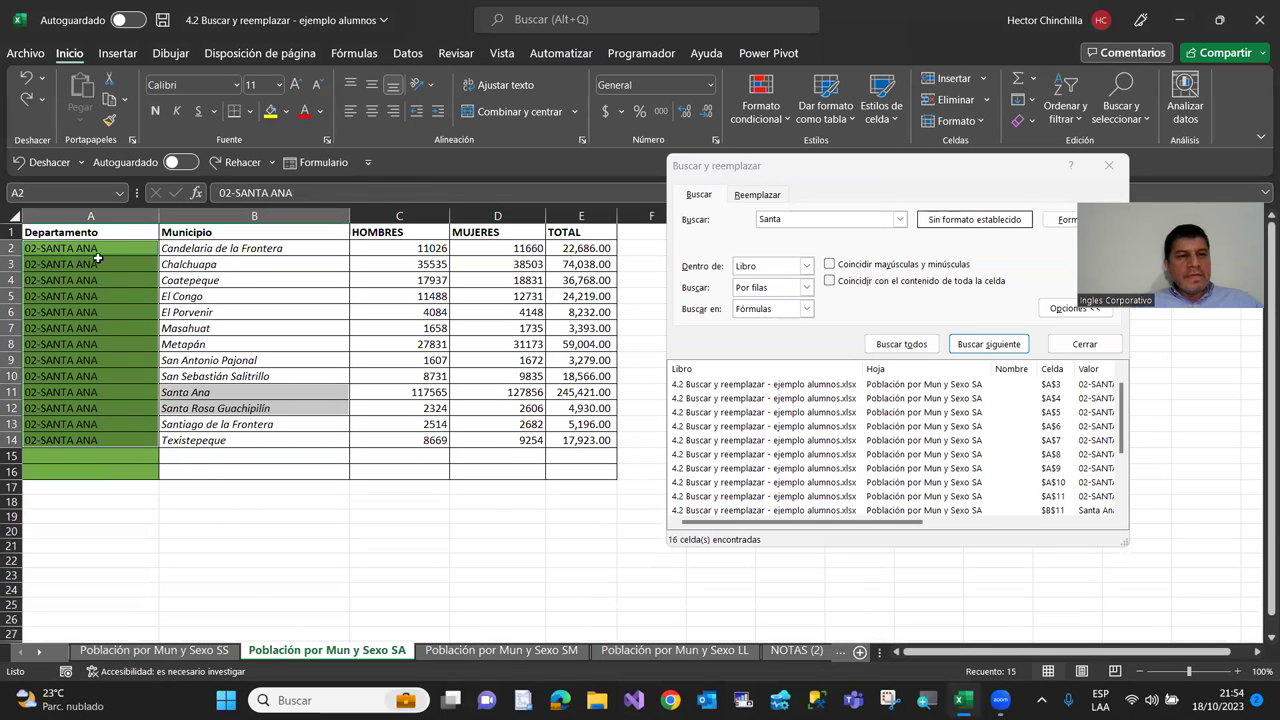
pyautogui.click(1084, 344)
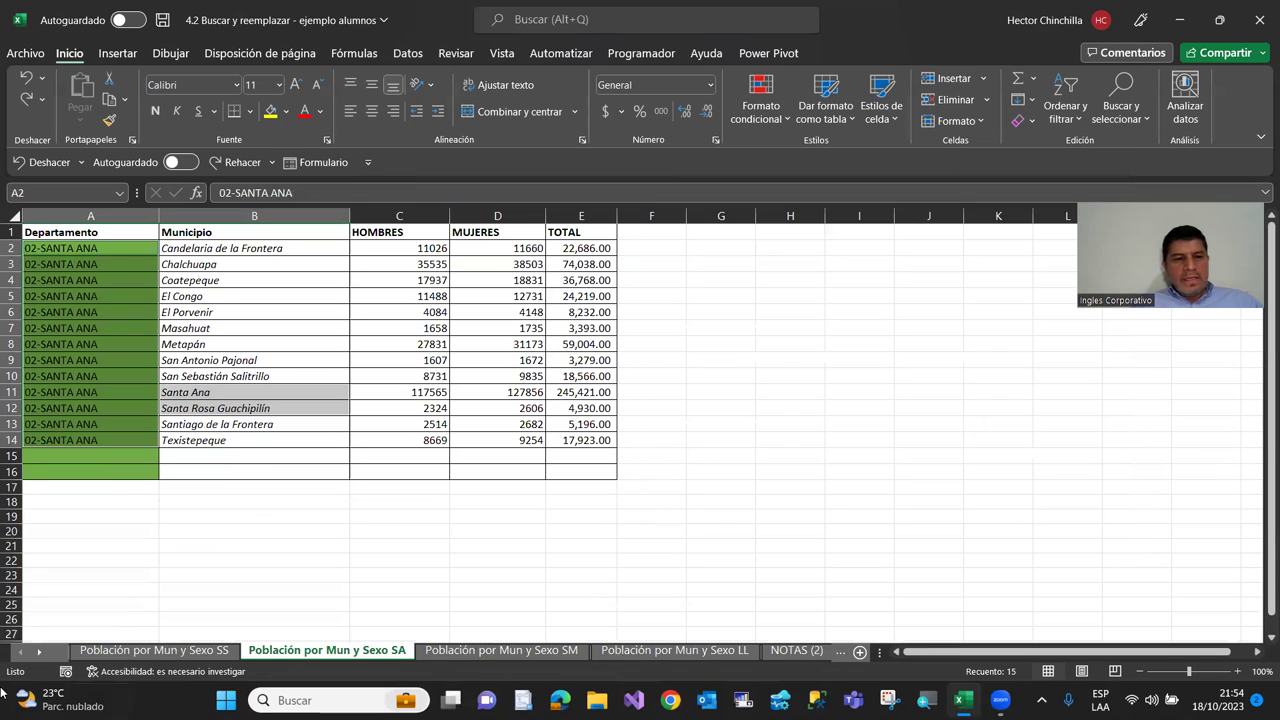
# From cell A1 of the SS sheet, start a new workbook search for 'San'
pyautogui.click(141, 654)
pyautogui.click(100, 442)
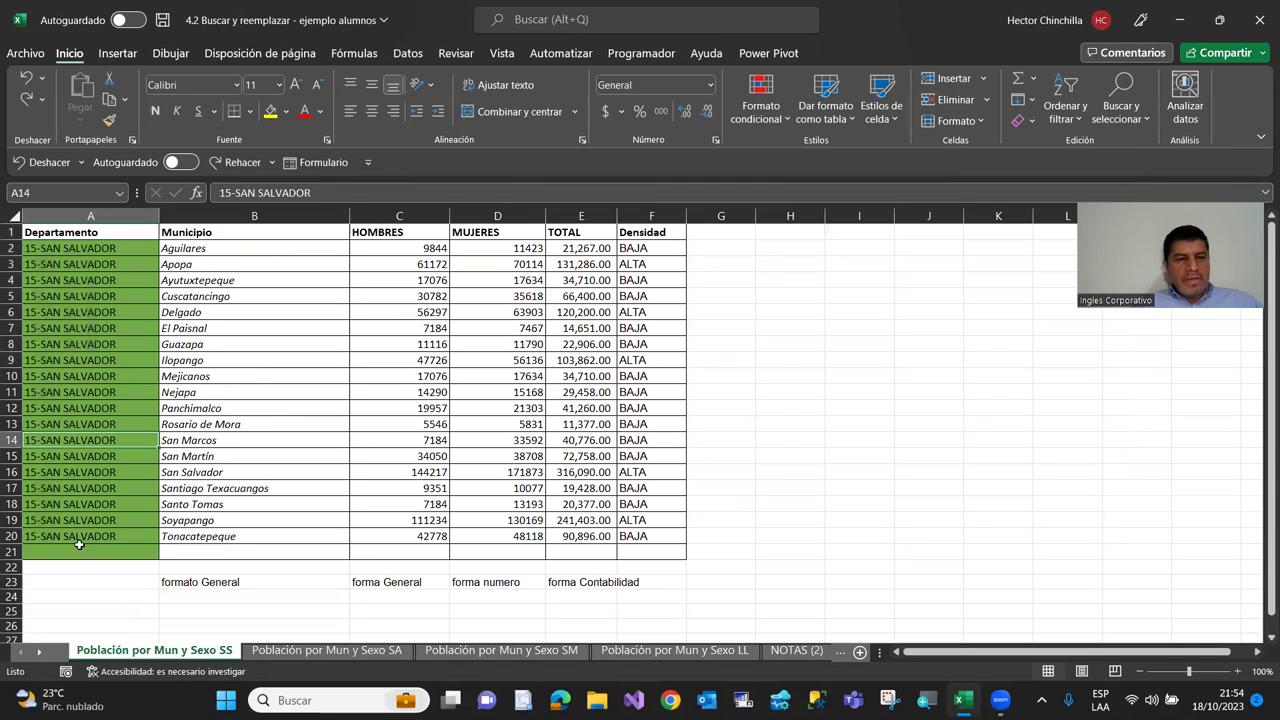
pyautogui.hotkey('ctrl', 'Up')
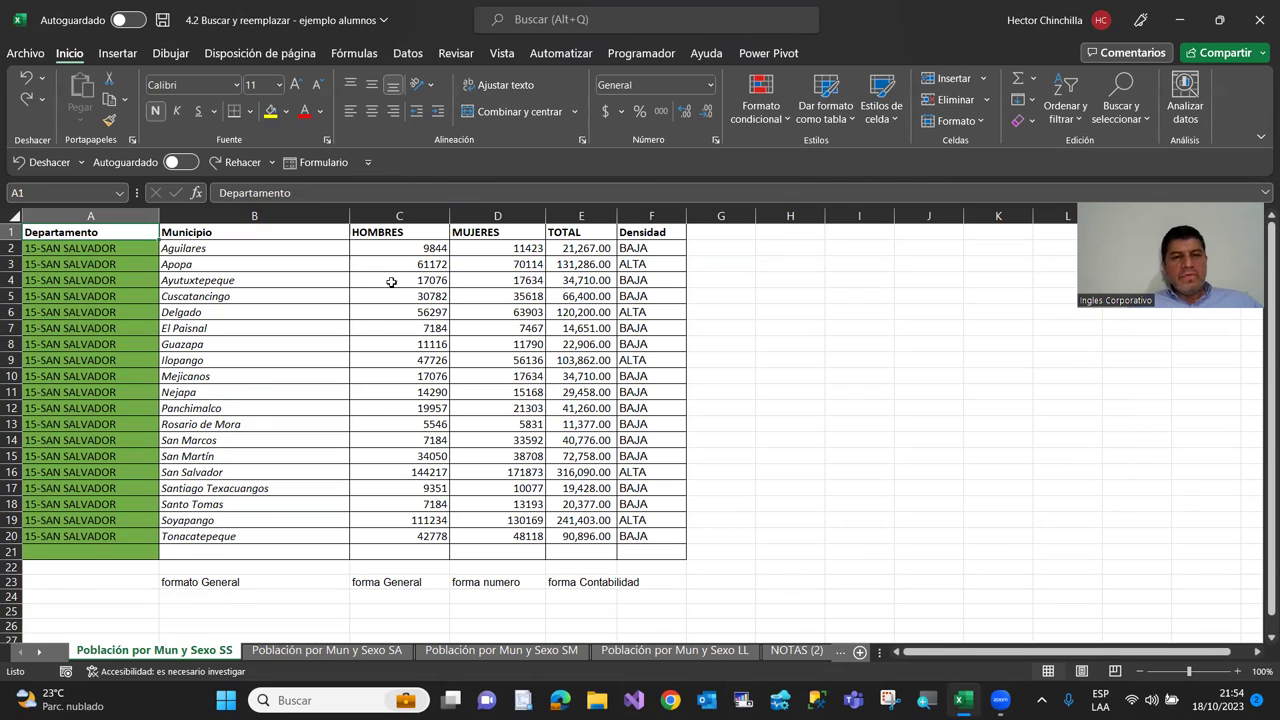
pyautogui.click(1115, 107)
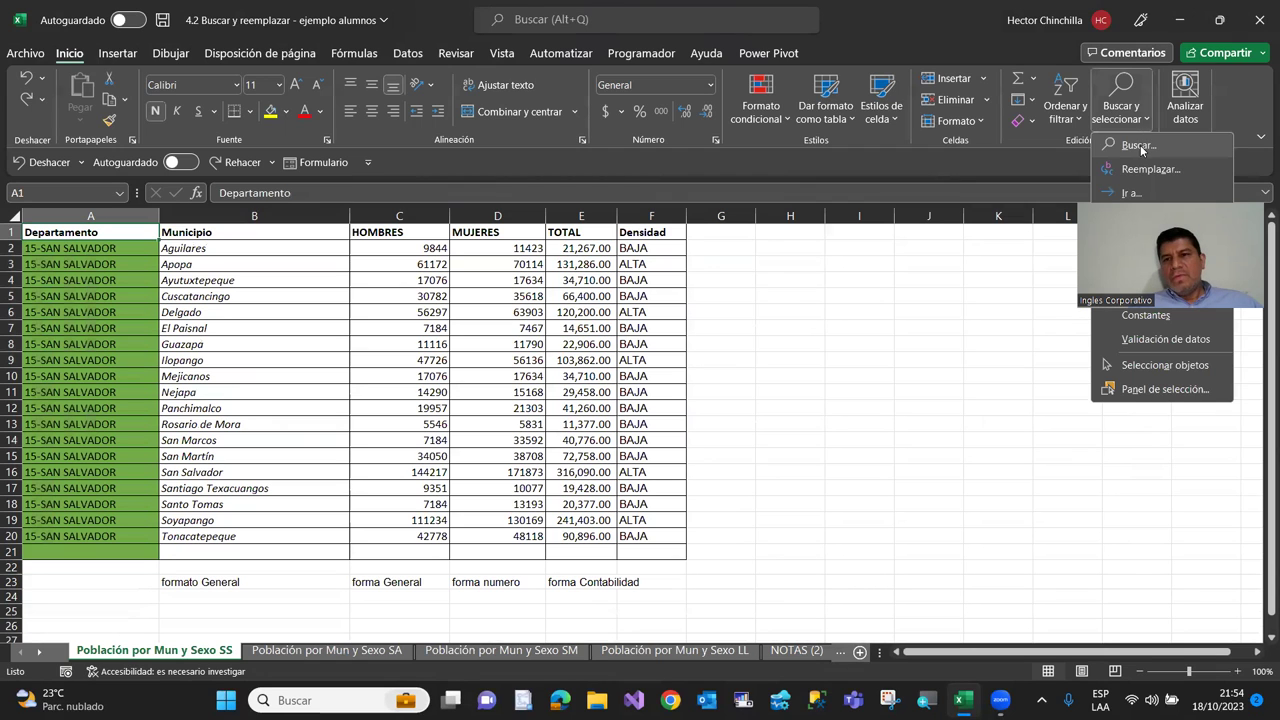
pyautogui.click(1138, 145)
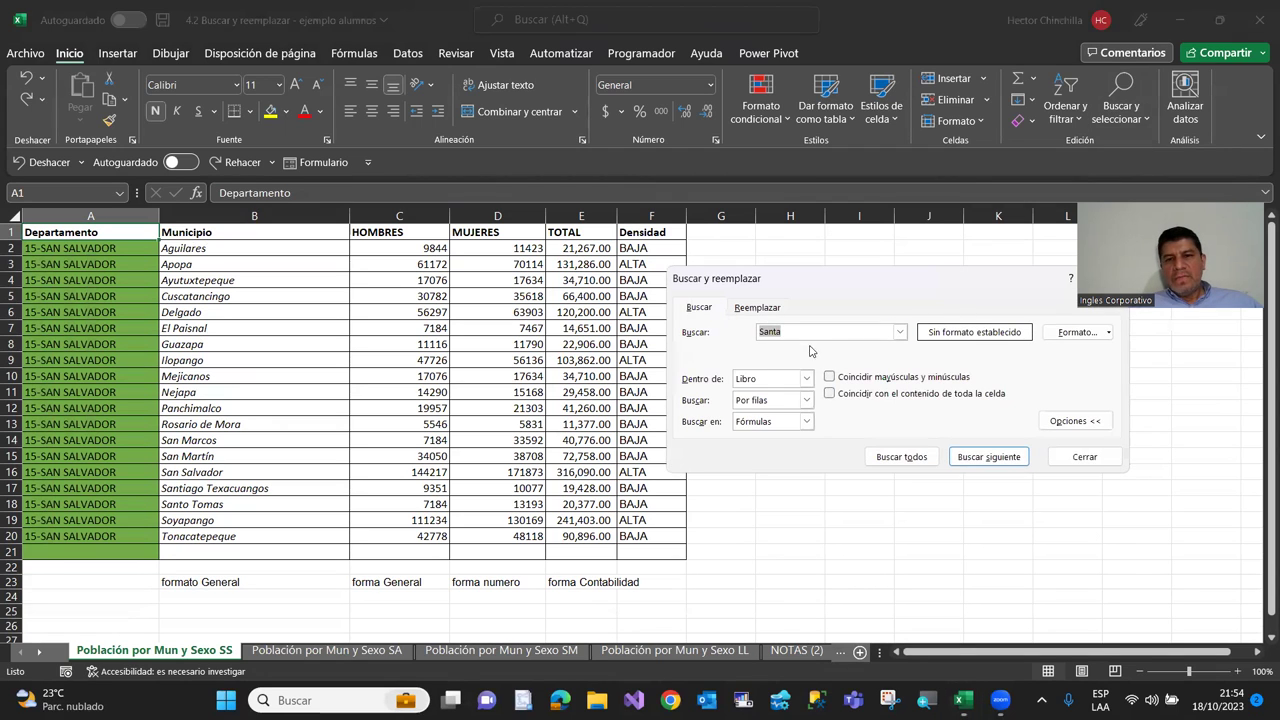
pyautogui.write('San')
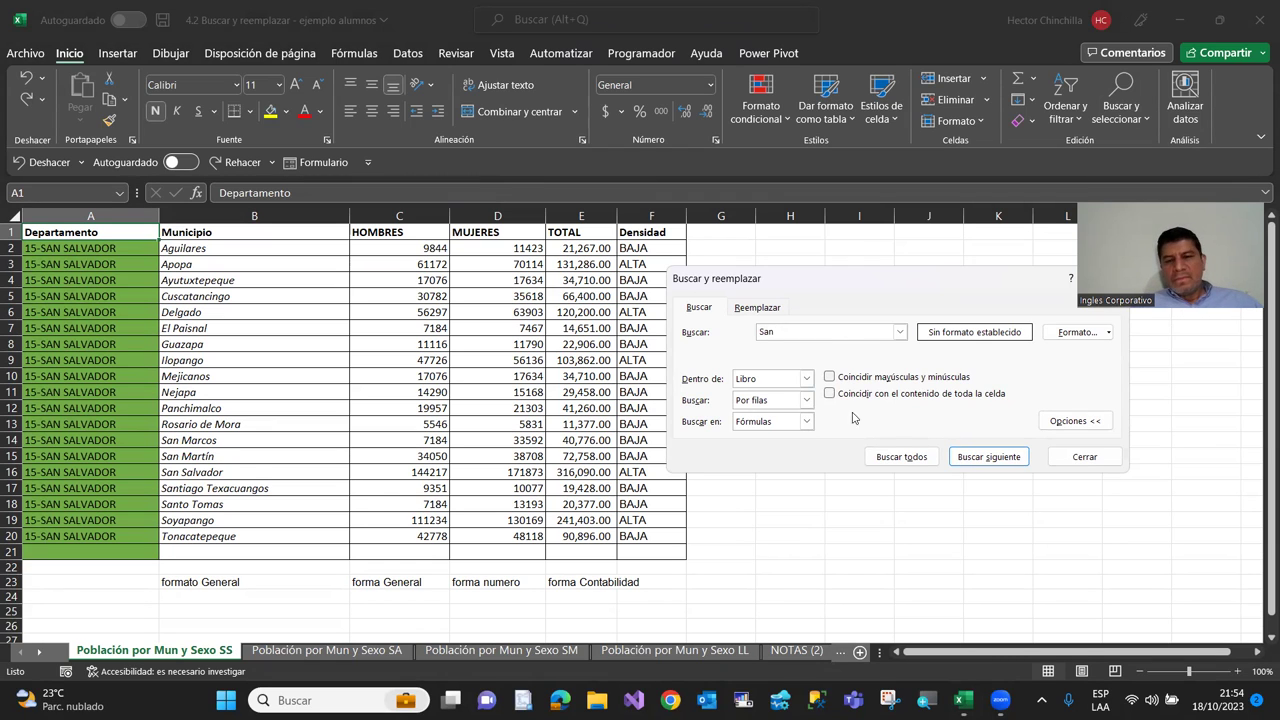
# List all 74 'San' matches, enlarge the results, and select them all
pyautogui.click(913, 457)
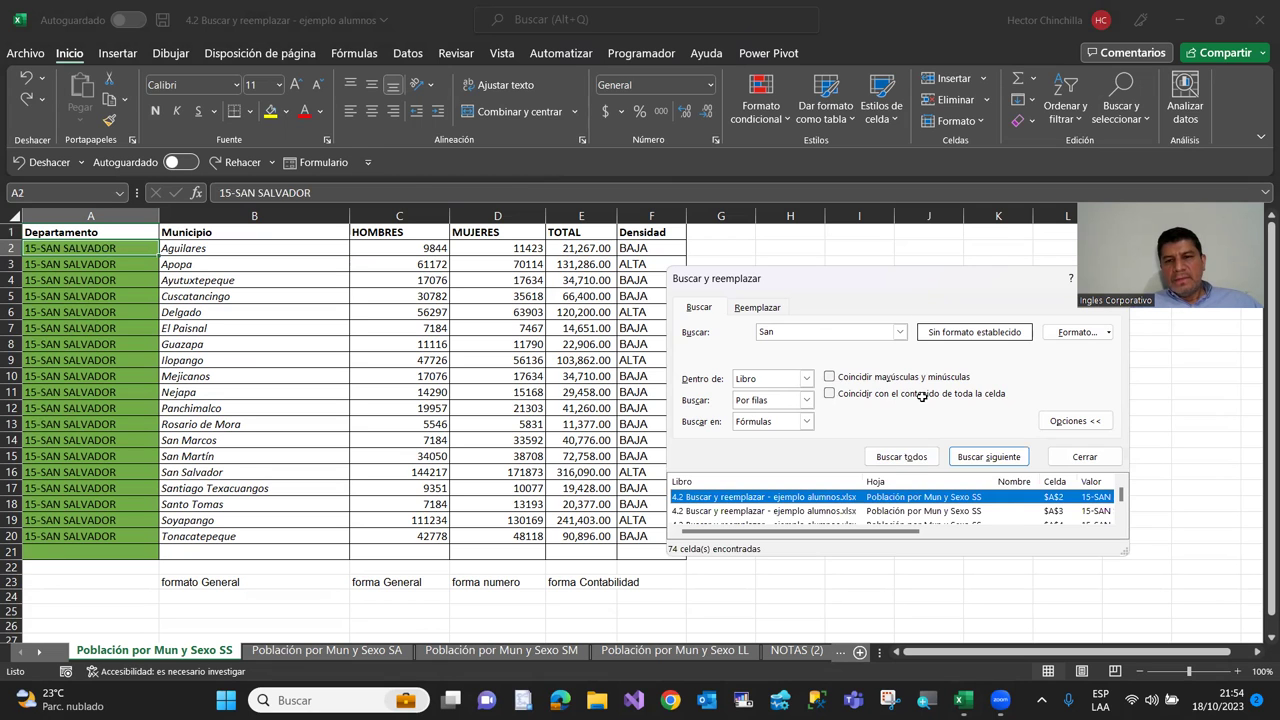
pyautogui.moveTo(917, 390); pyautogui.dragTo(937, 535)
pyautogui.moveTo(1129, 330)
pyautogui.mouseDown()
pyautogui.moveTo(1157, 486)
pyautogui.moveTo(1153, 320)
pyautogui.mouseUp()
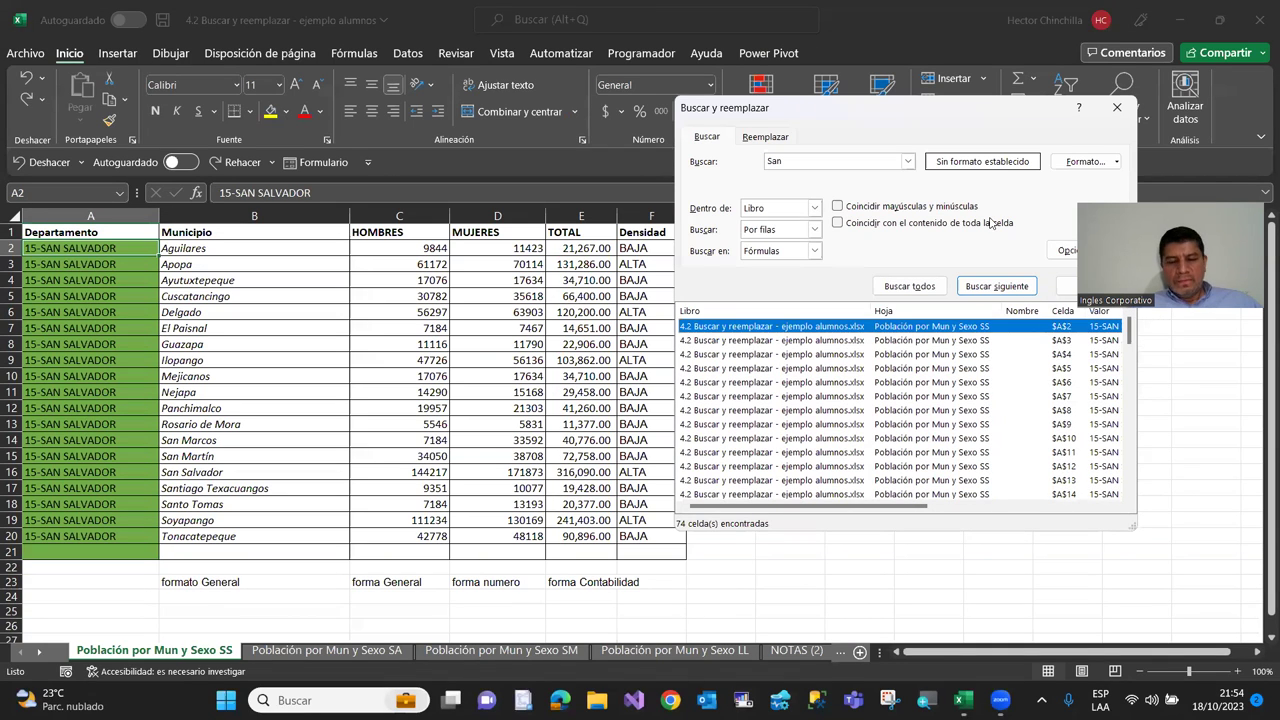
pyautogui.hotkey('ctrl', 'a')
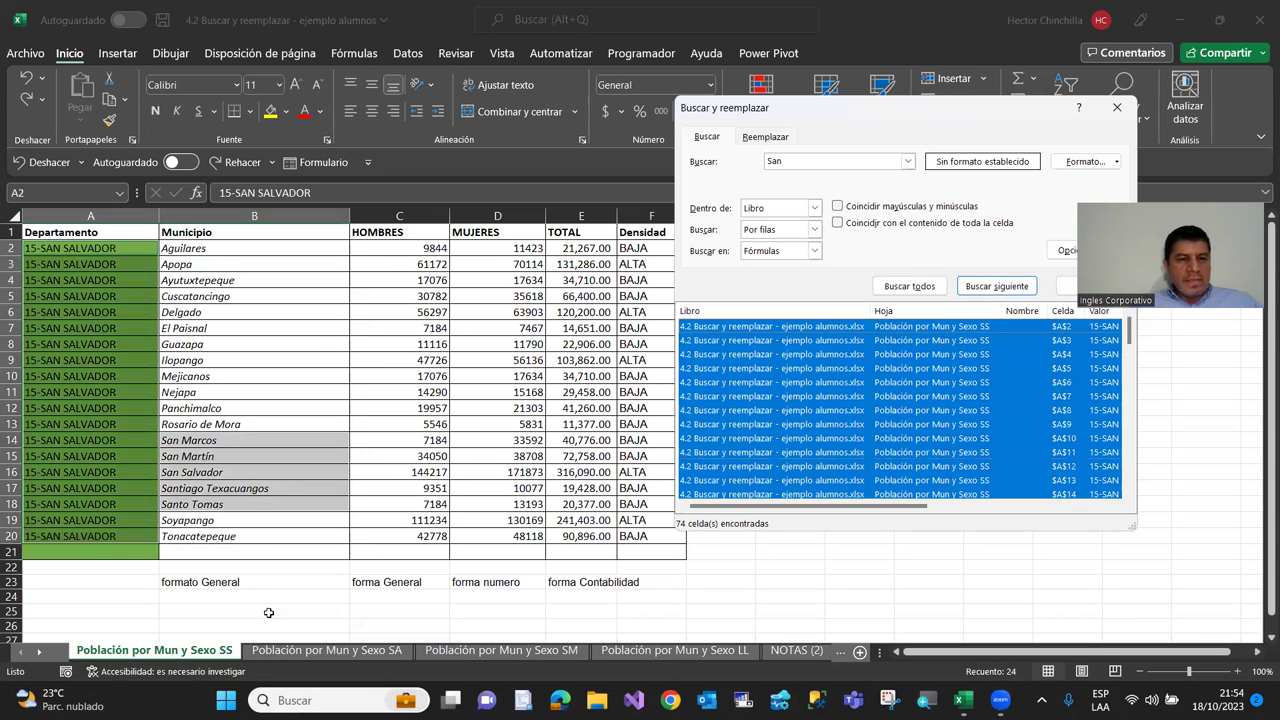
pyautogui.click(298, 652)
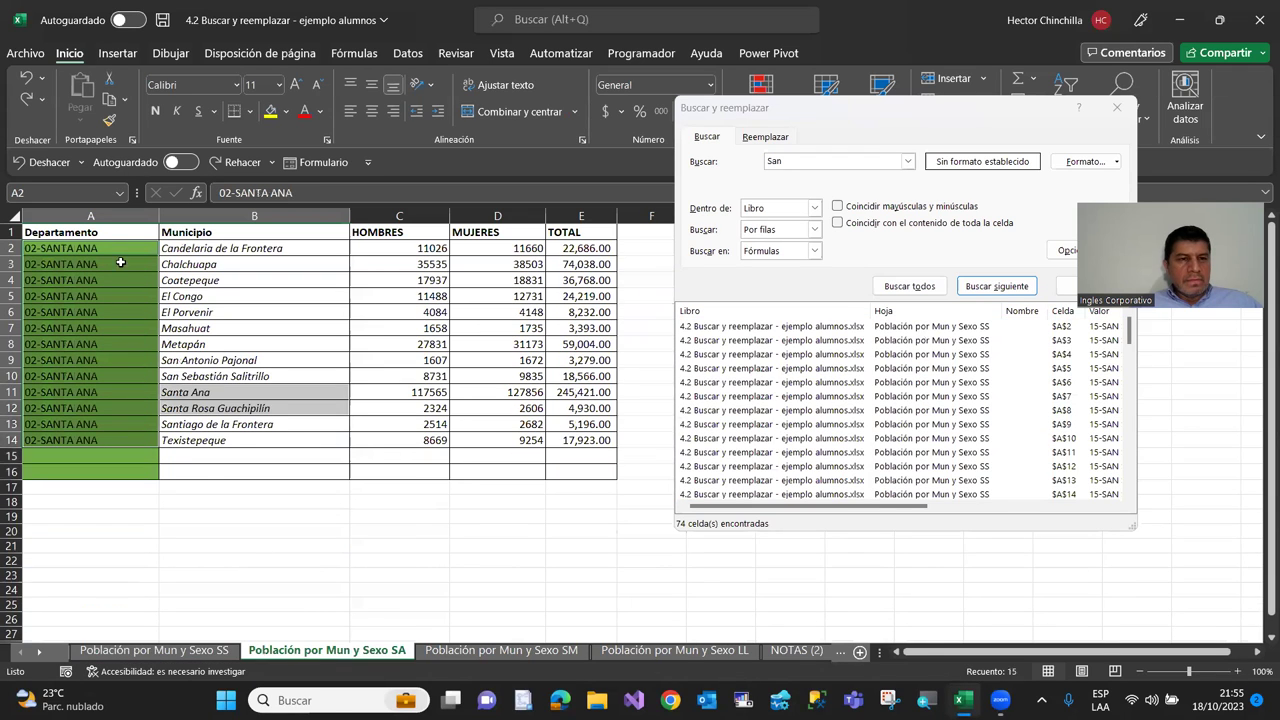
# Check the 'San' matches on the SM, LL, SS and SA sheets, then close the search and go back to SS
pyautogui.click(471, 654)
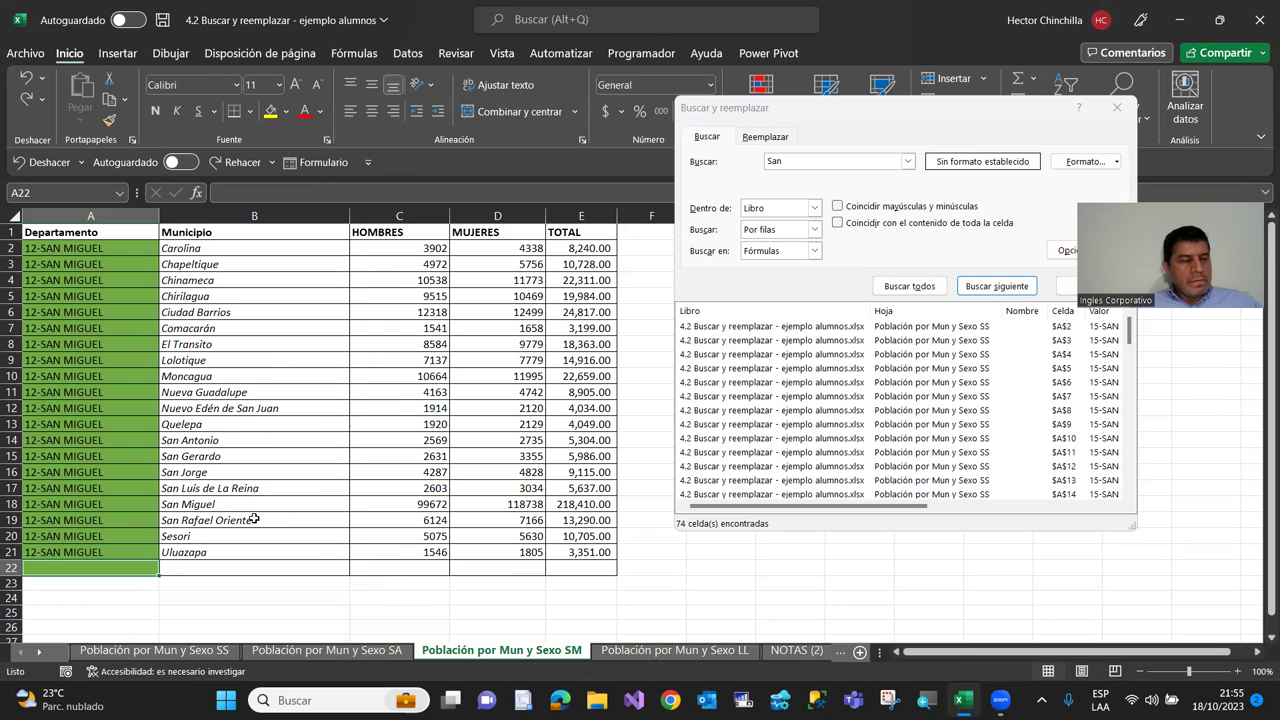
pyautogui.click(615, 652)
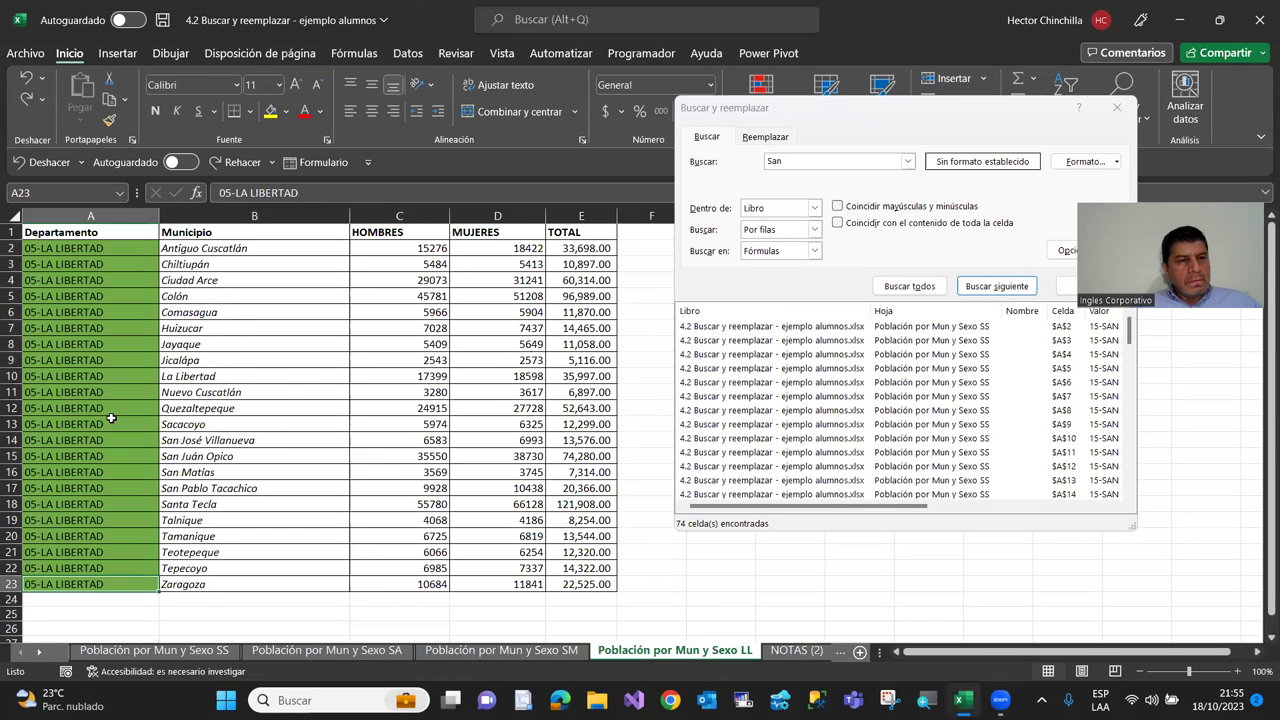
pyautogui.click(213, 652)
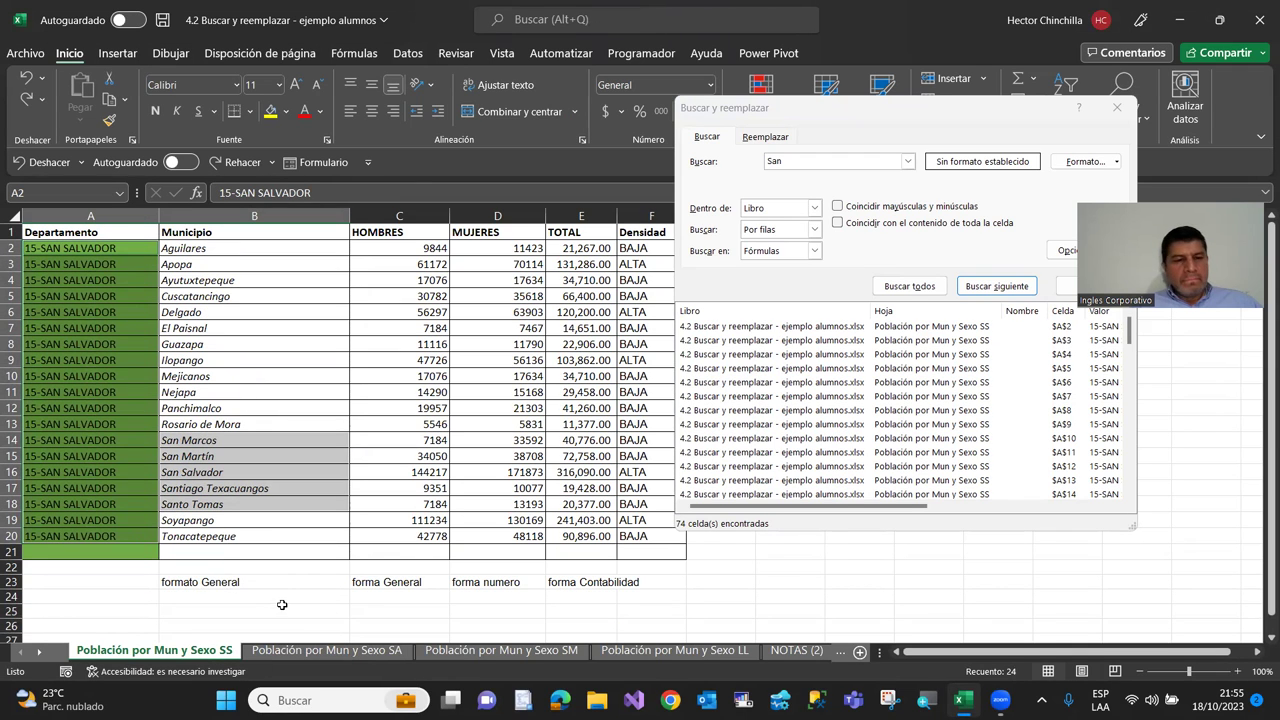
pyautogui.click(310, 652)
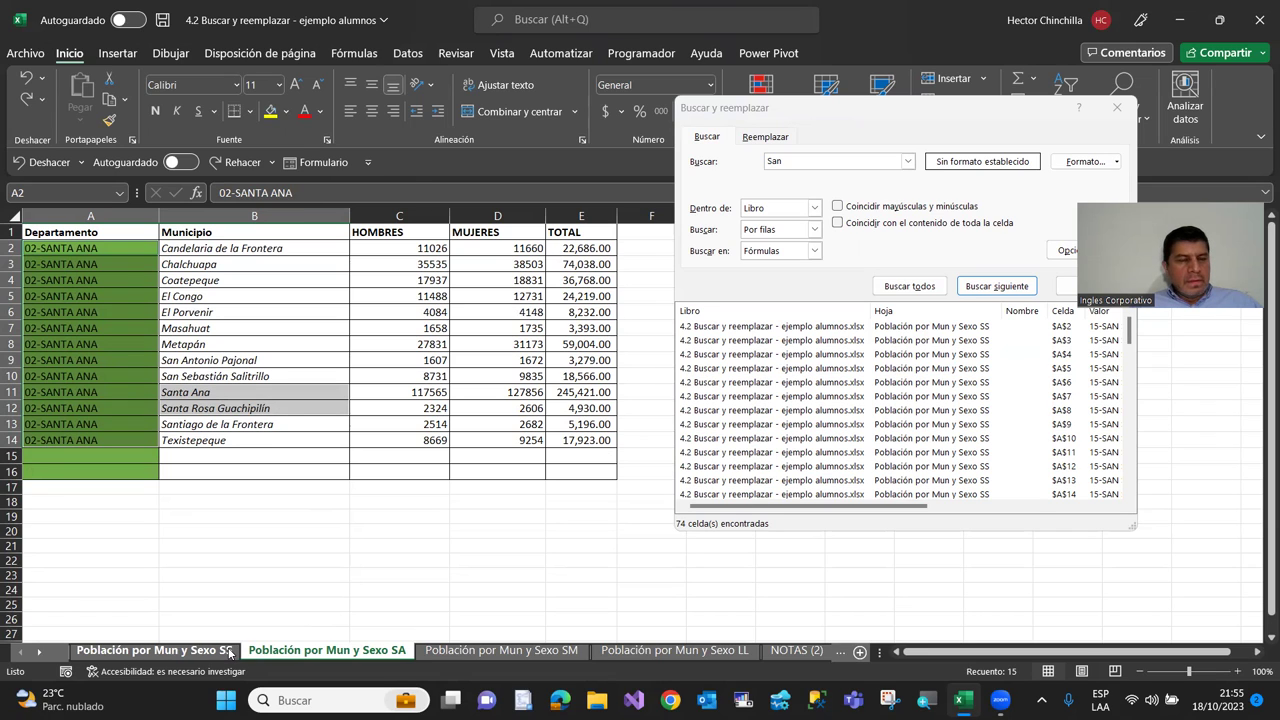
pyautogui.click(213, 378)
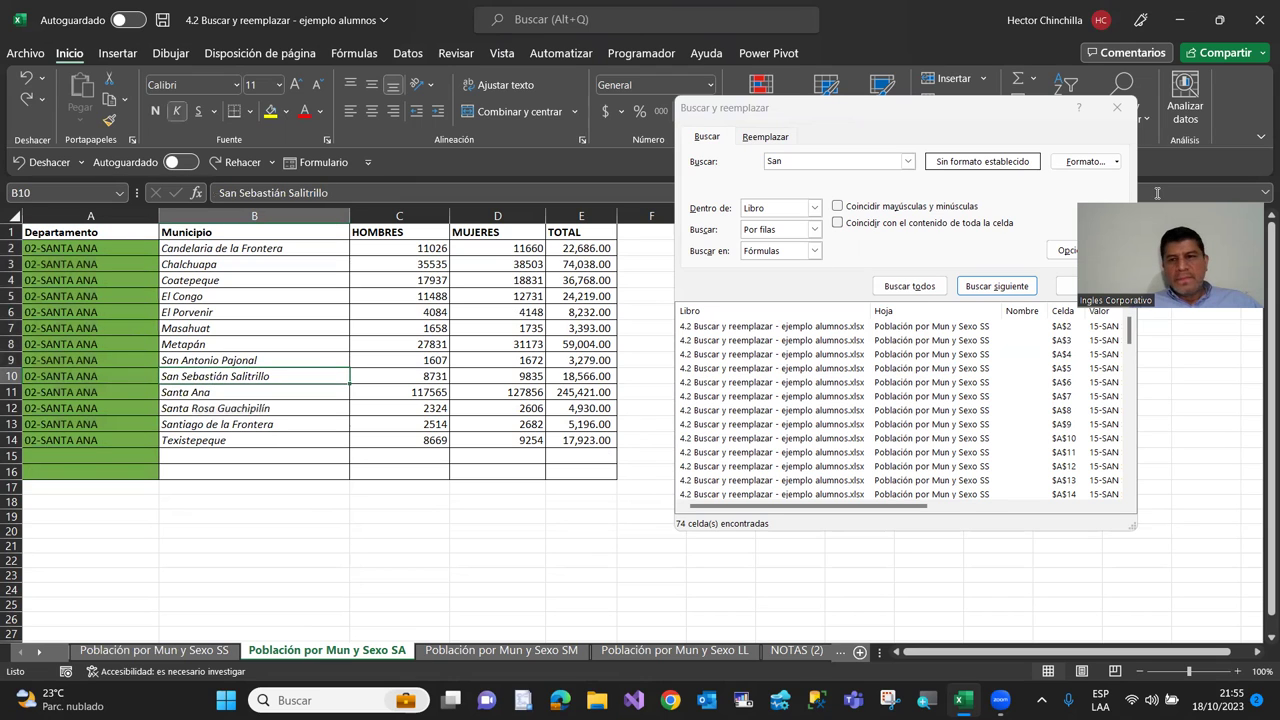
pyautogui.click(1090, 286)
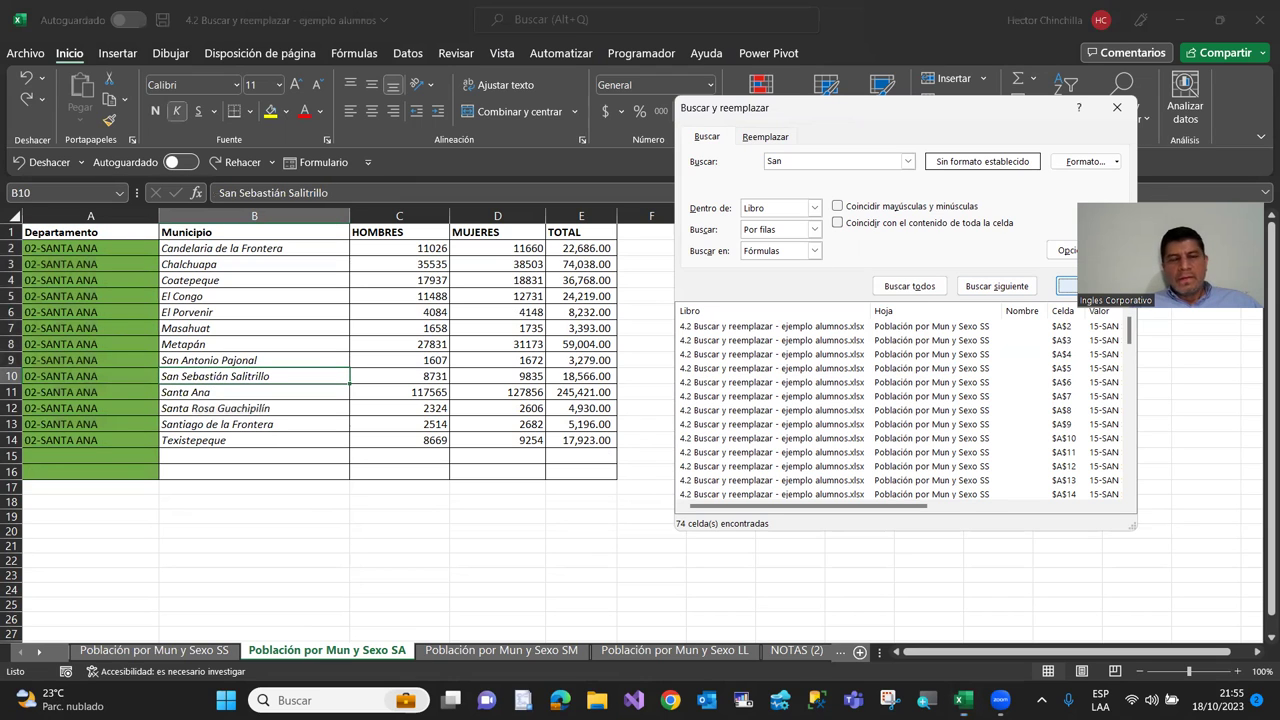
pyautogui.press('Escape')
pyautogui.click(92, 370)
pyautogui.click(155, 650)
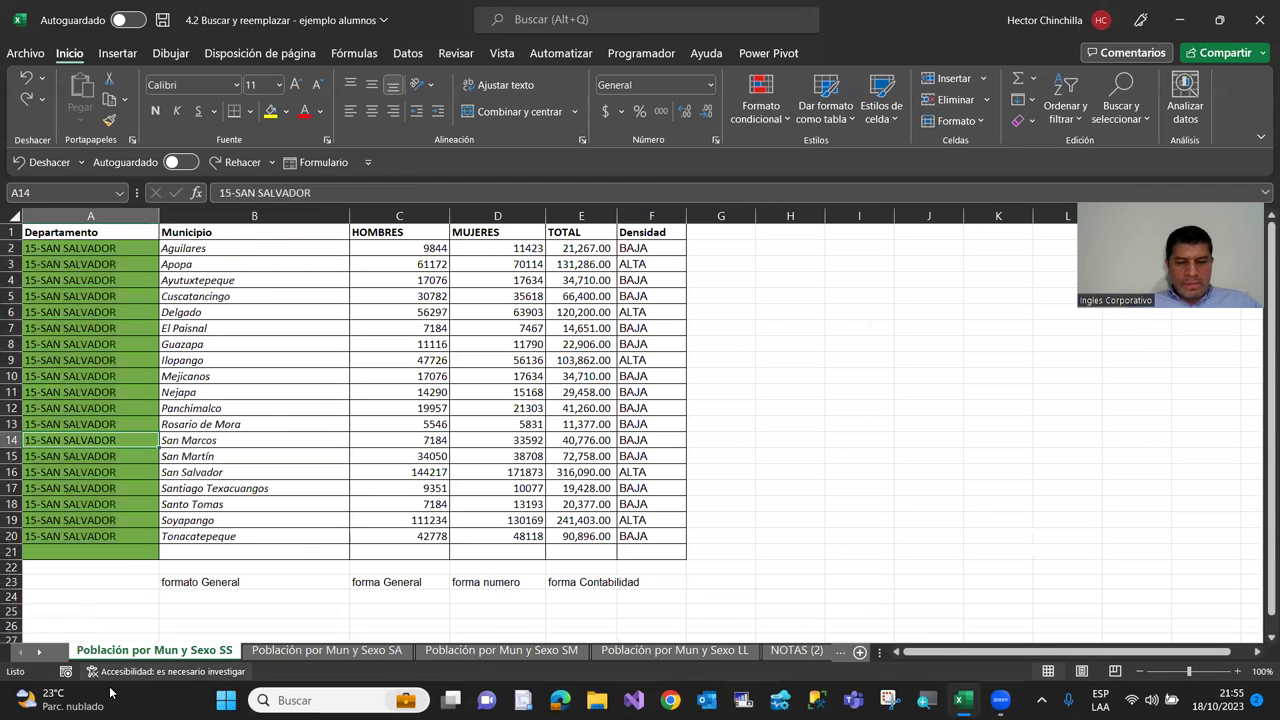
# Starting from cell A2, find all 74 'San' matches in the workbook and select every one
pyautogui.click(118, 688)
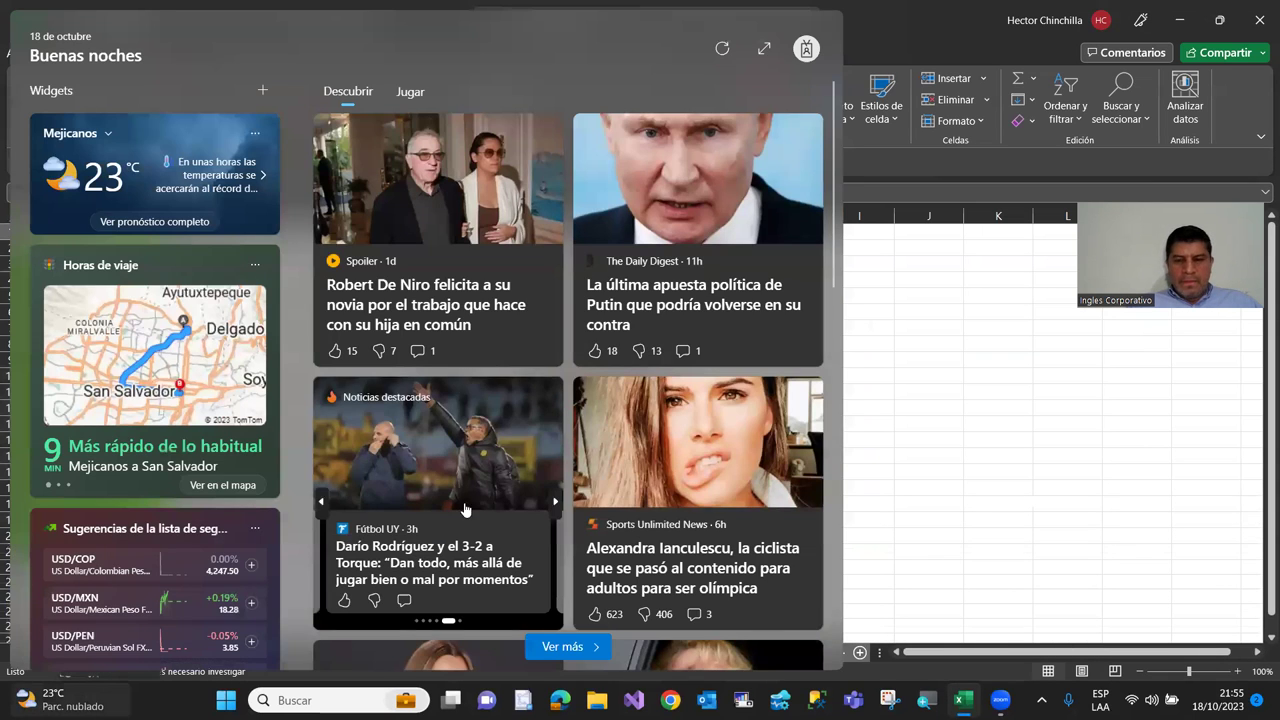
pyautogui.click(905, 394)
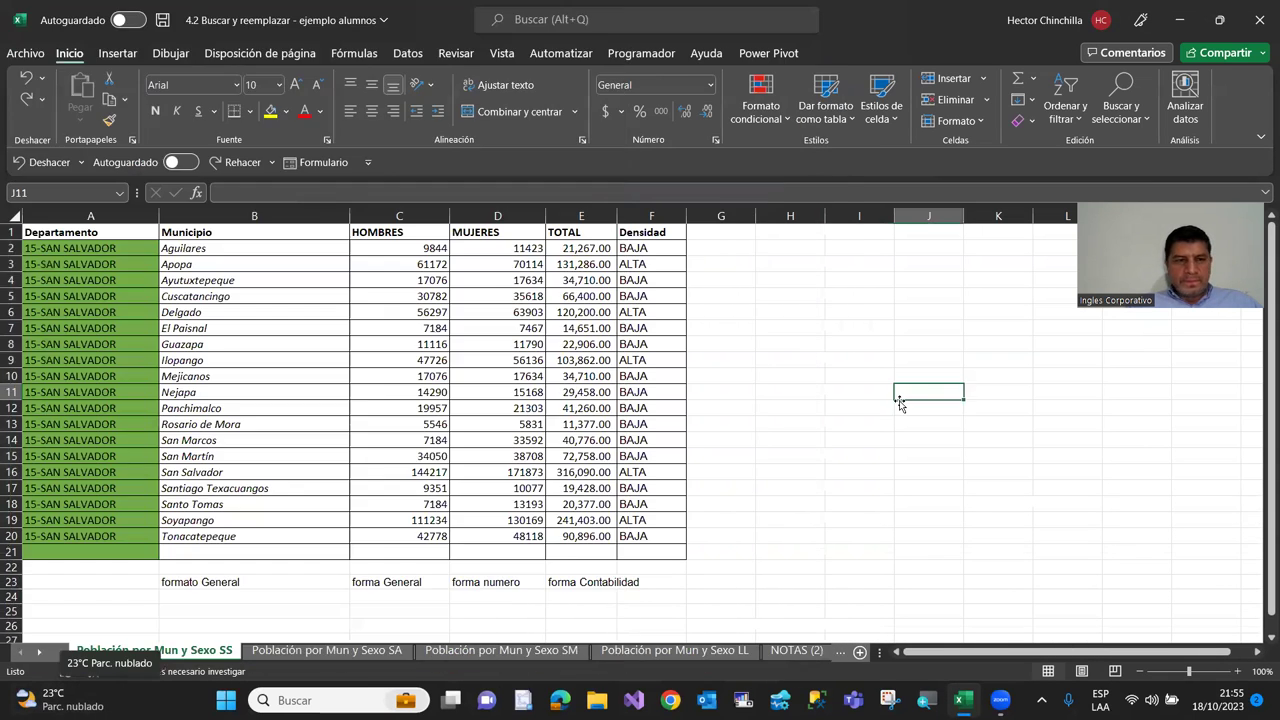
pyautogui.click(60, 250)
pyautogui.click(1122, 100)
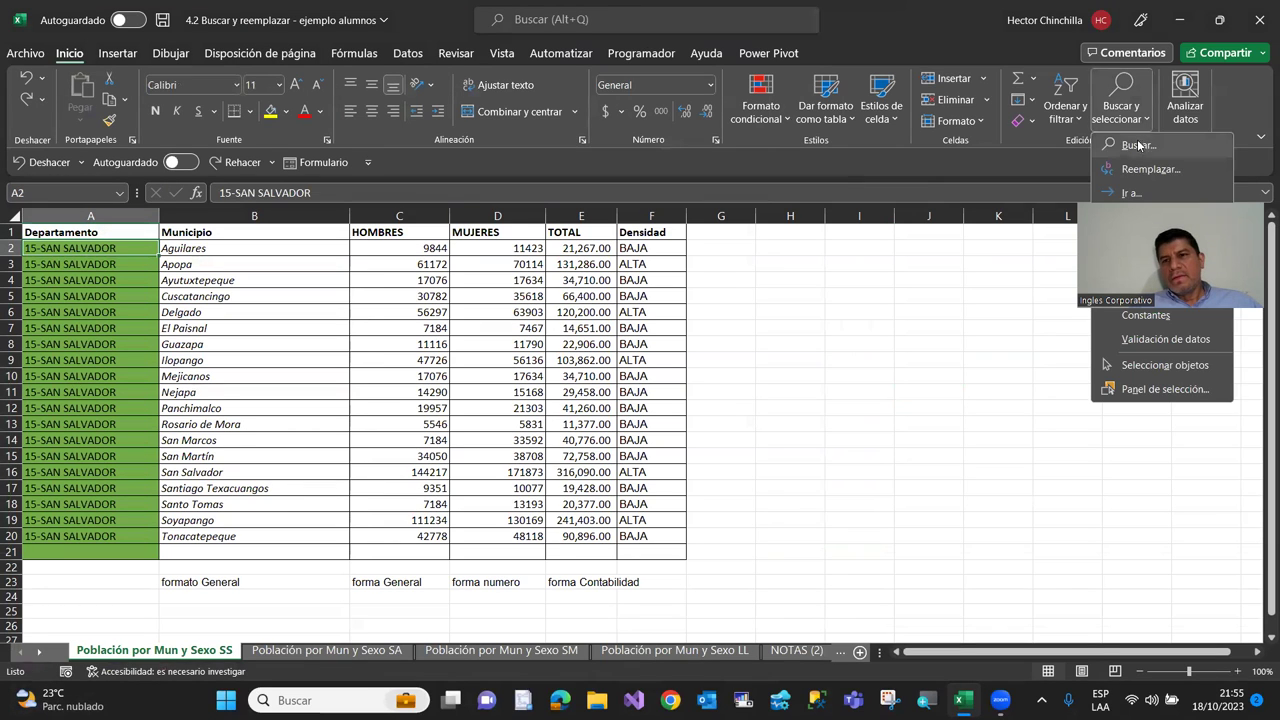
pyautogui.click(1139, 146)
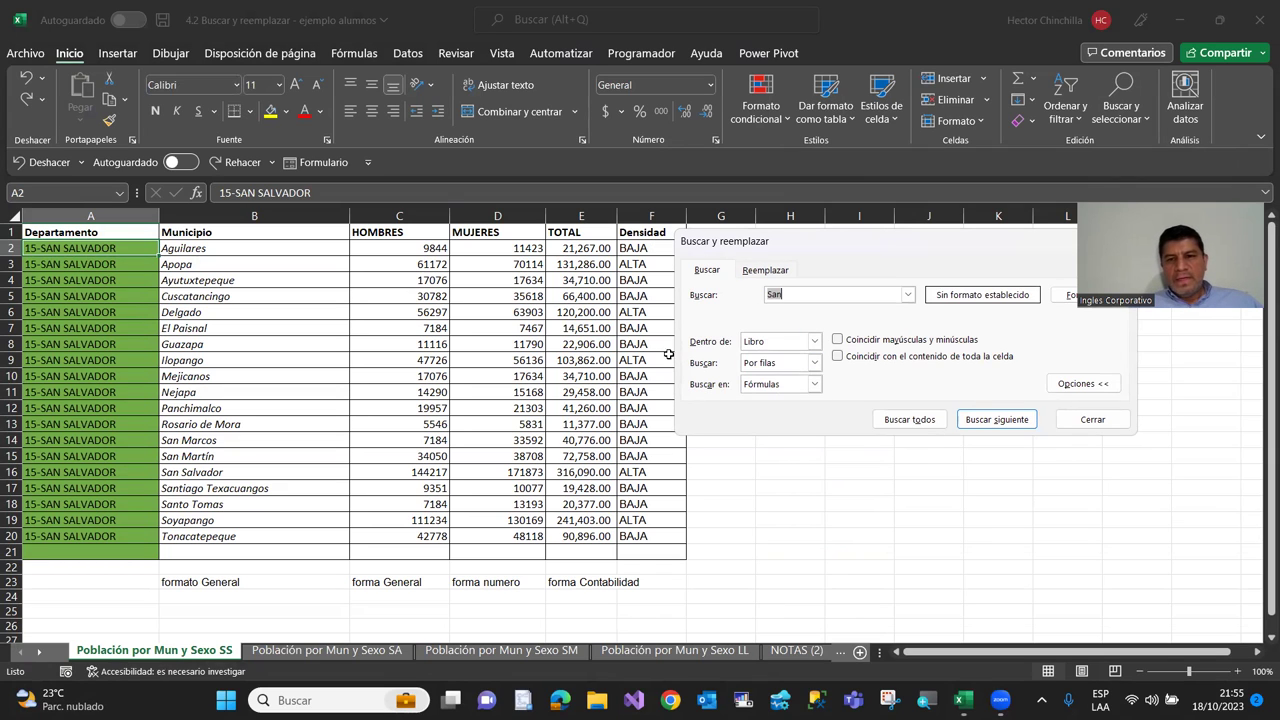
pyautogui.click(910, 422)
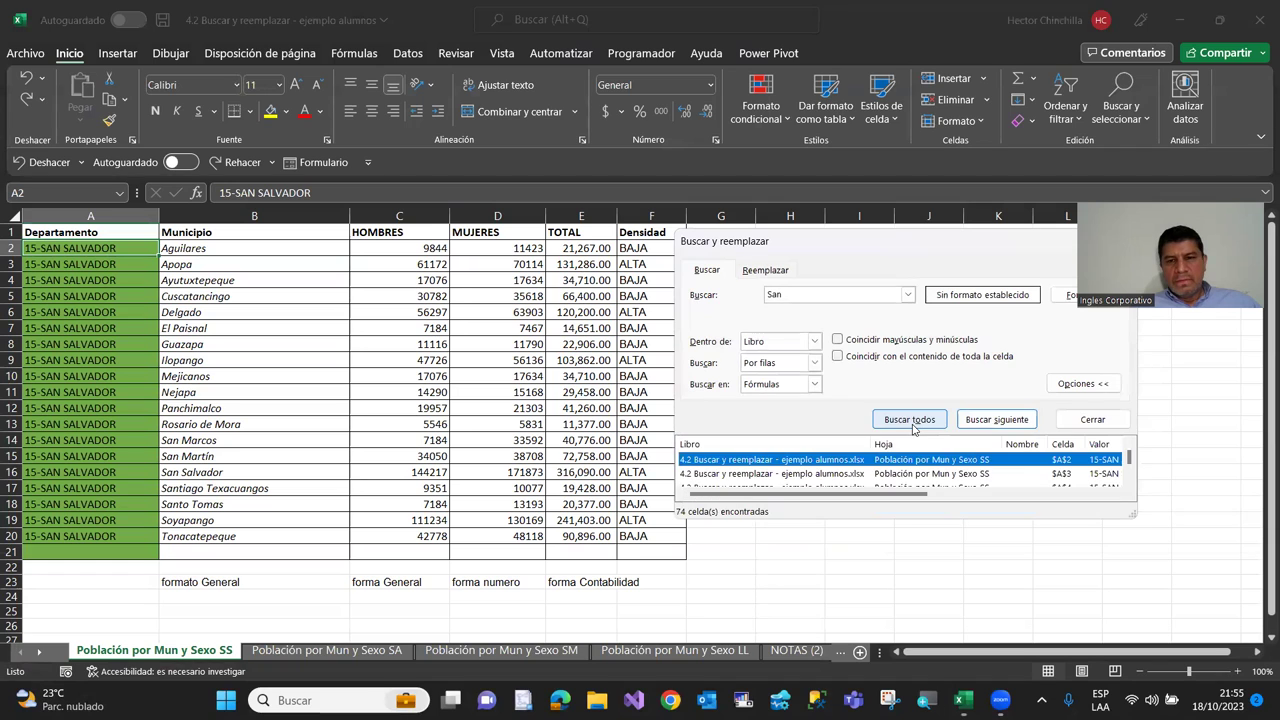
pyautogui.moveTo(962, 521); pyautogui.dragTo(962, 571)
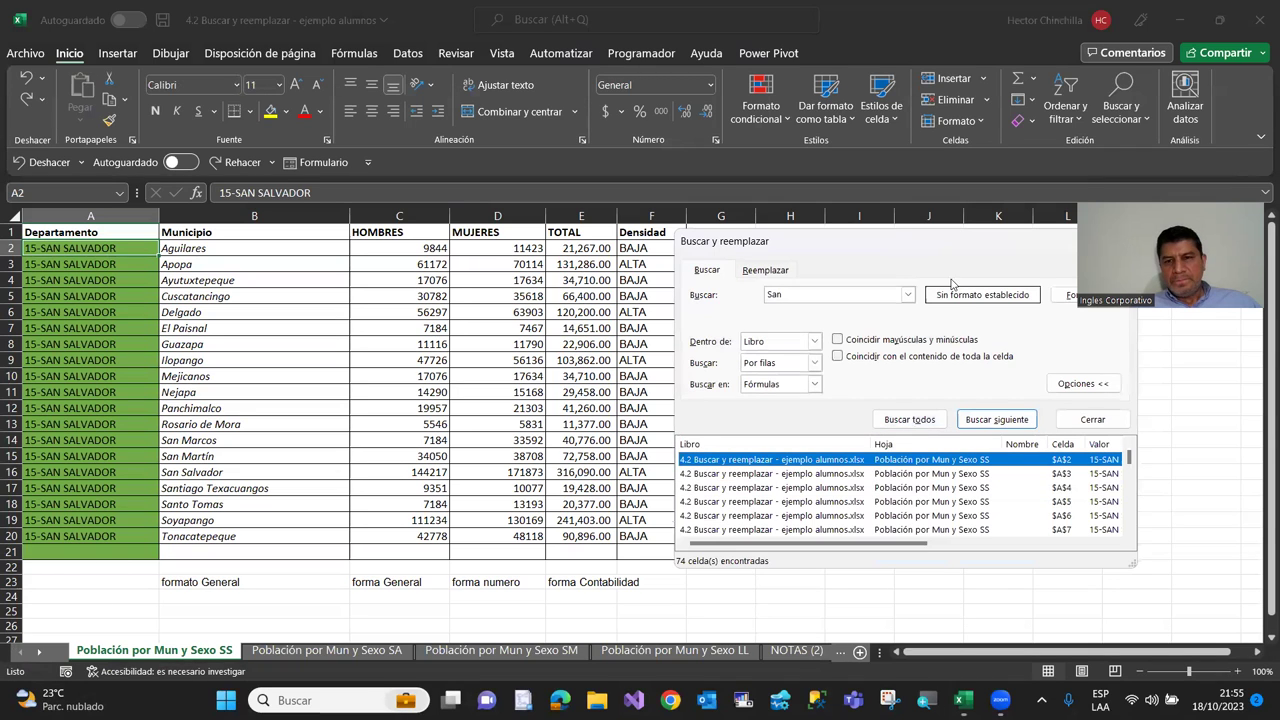
pyautogui.moveTo(948, 240); pyautogui.dragTo(938, 150)
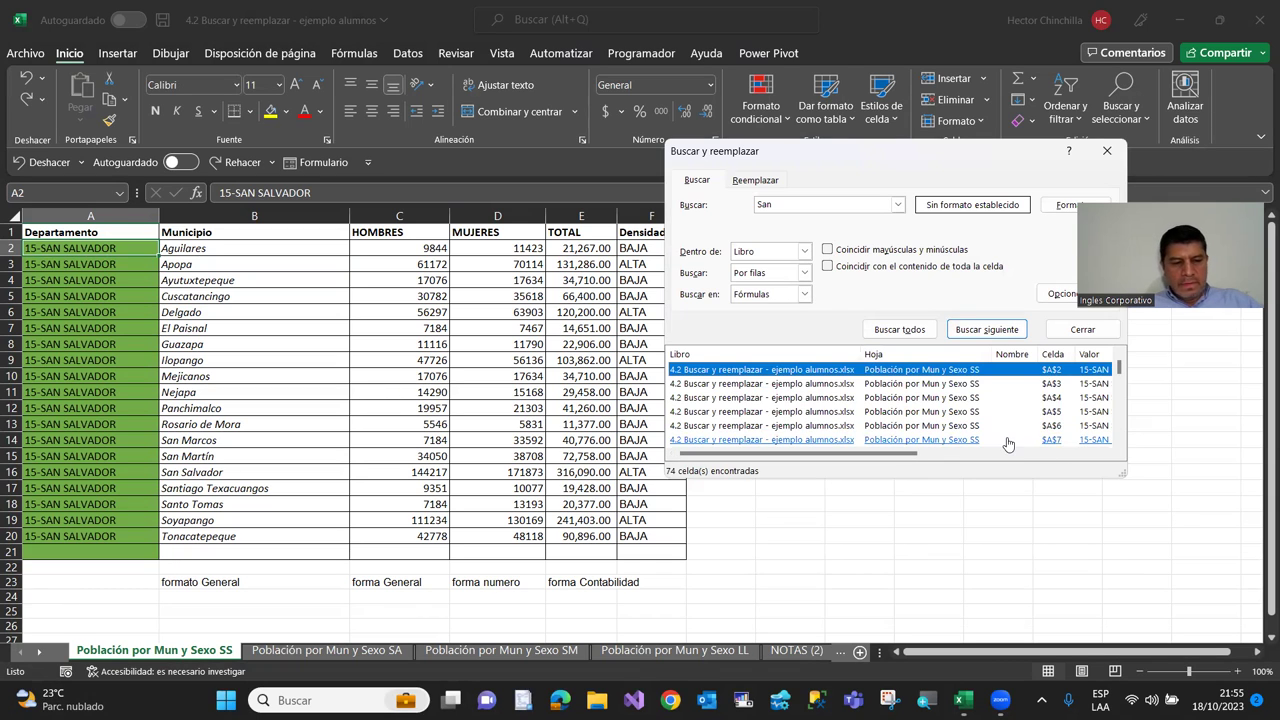
pyautogui.hotkey('ctrl', 'a')
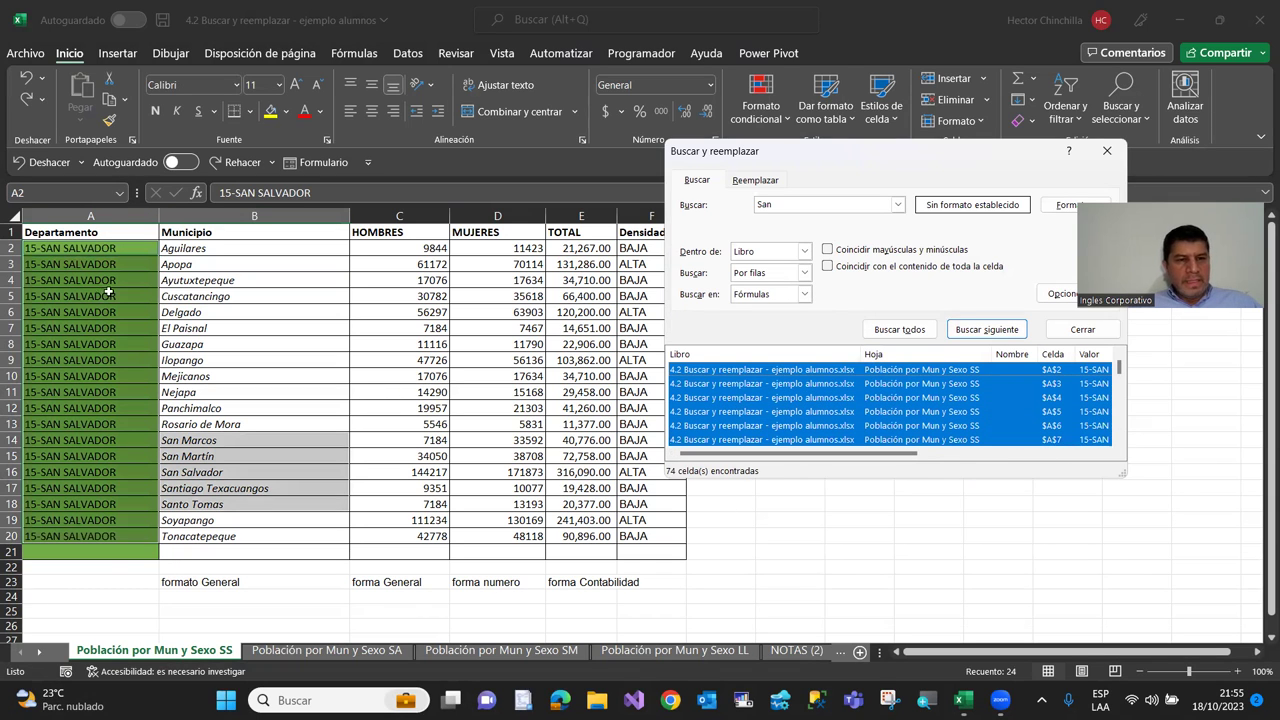
pyautogui.click(272, 655)
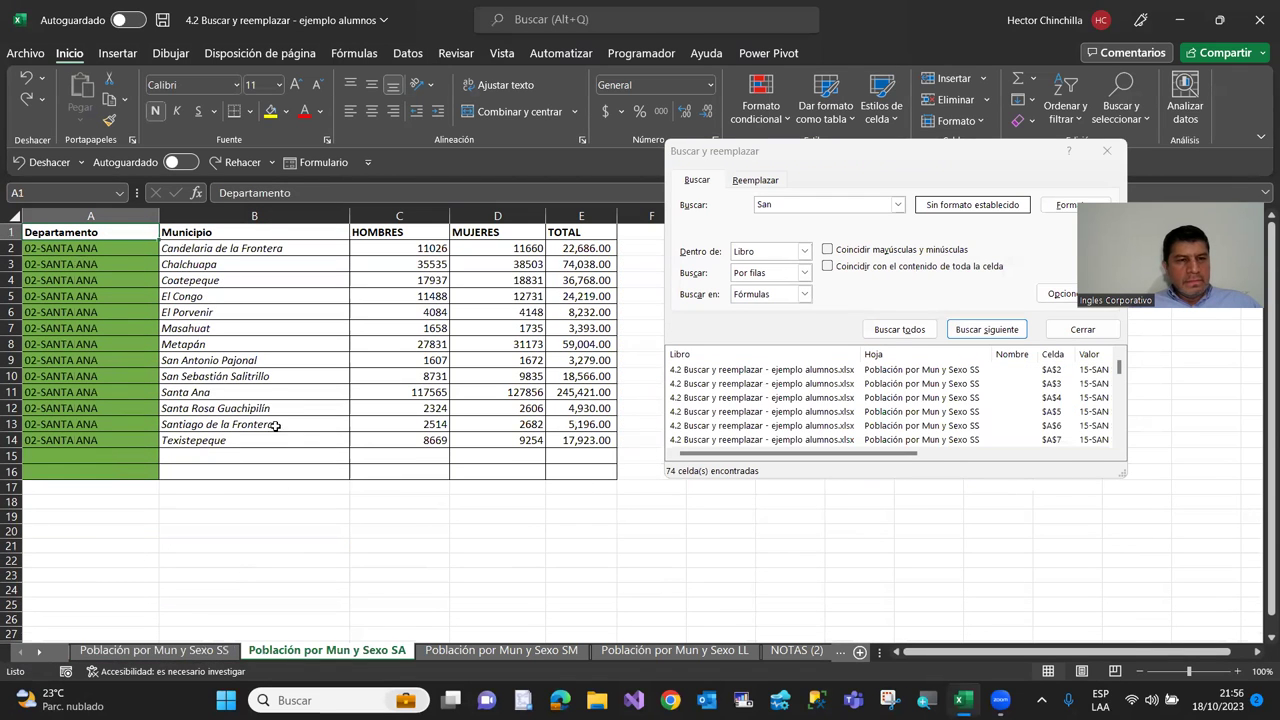
pyautogui.click(451, 656)
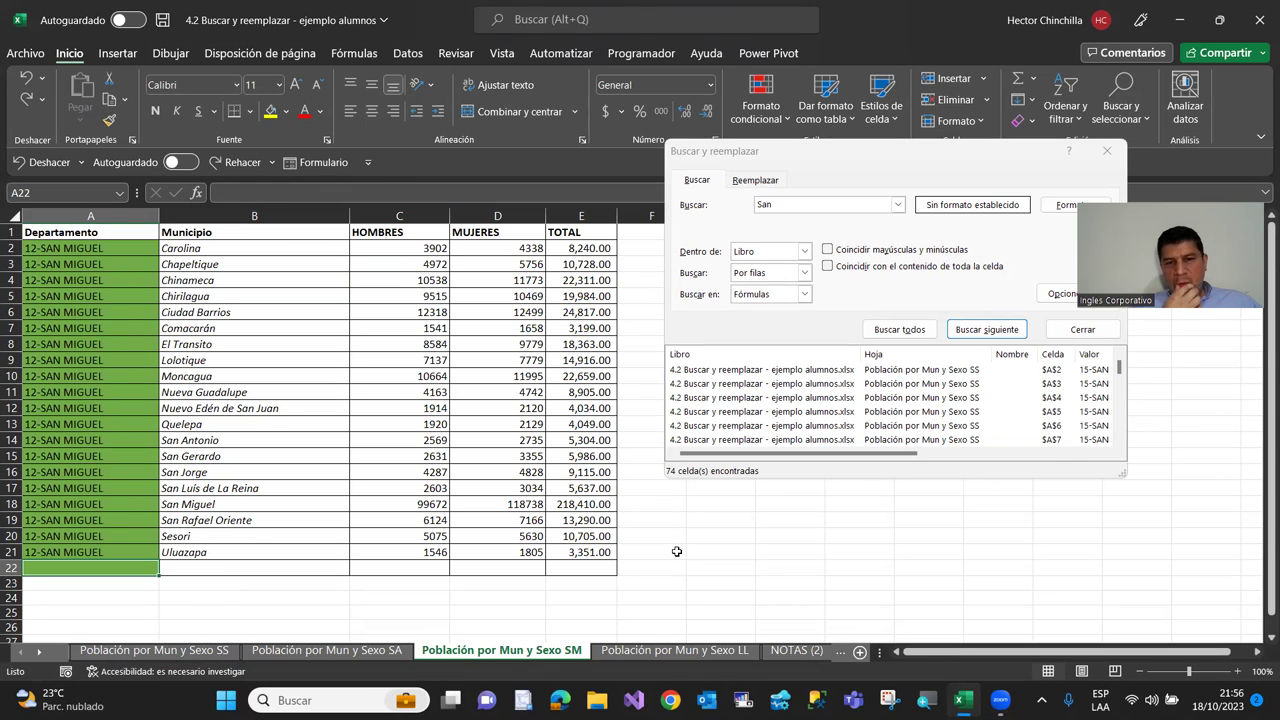
pyautogui.click(642, 652)
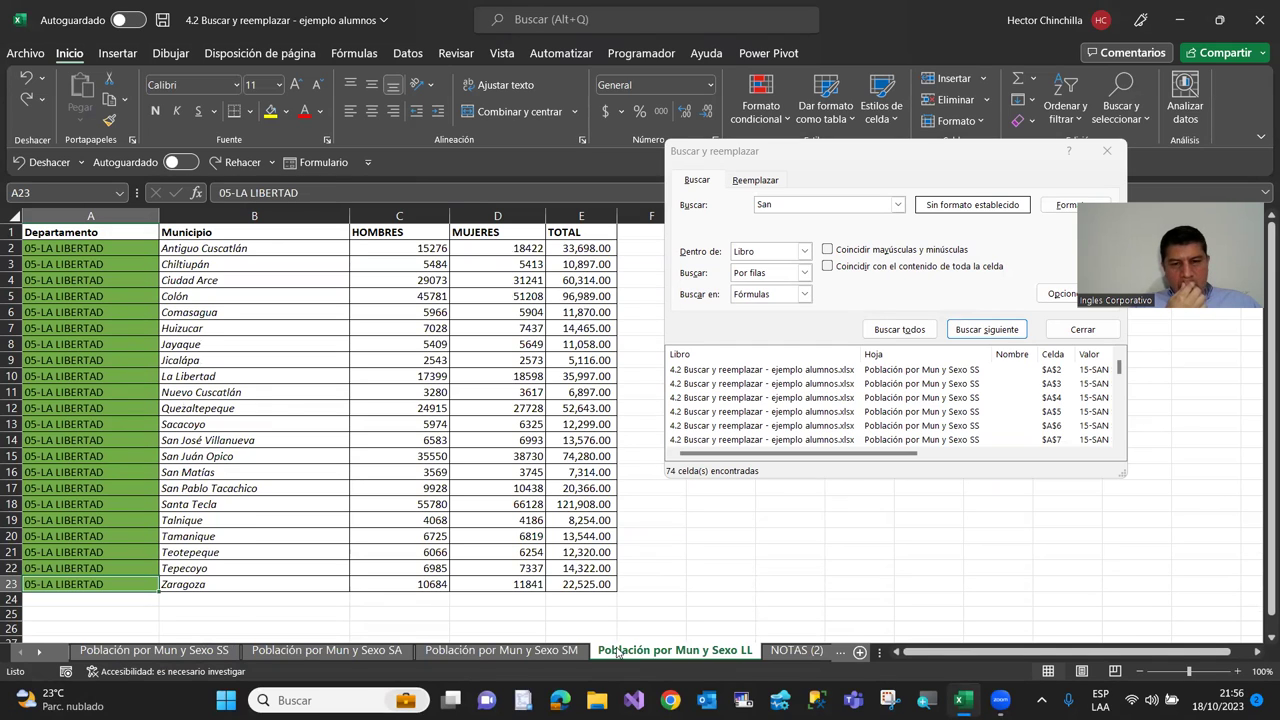
pyautogui.click(571, 652)
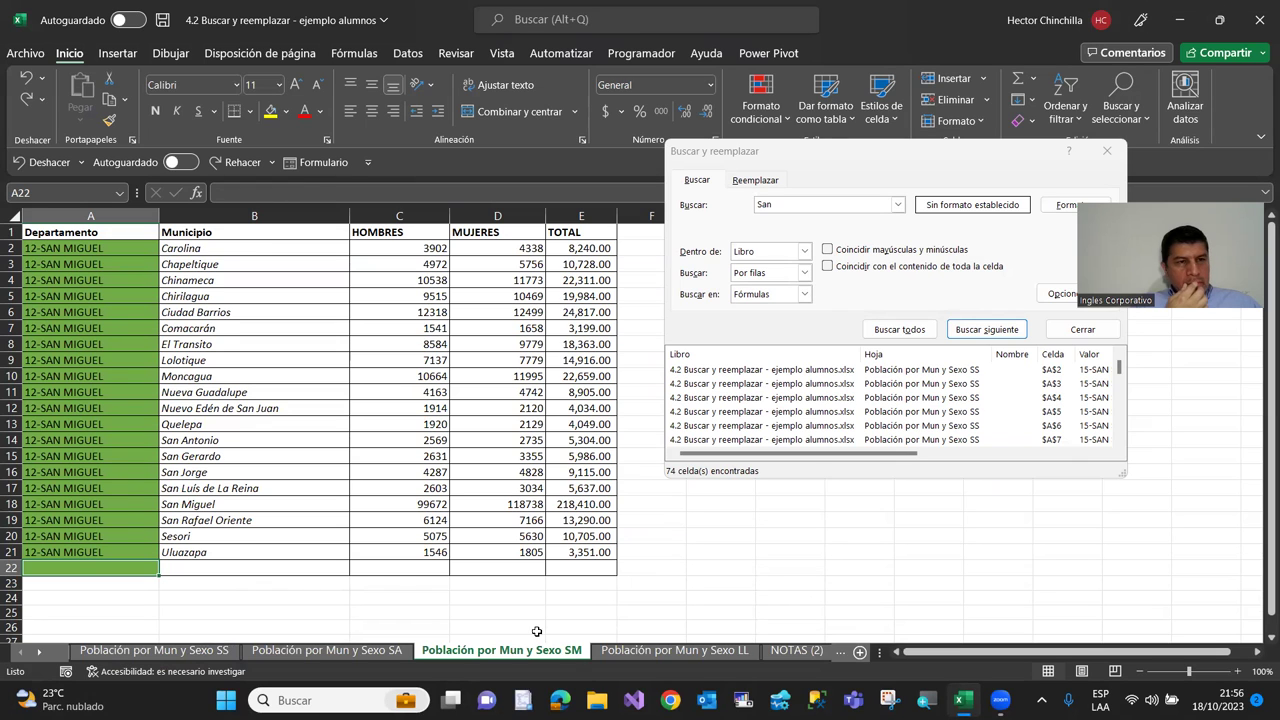
pyautogui.click(153, 651)
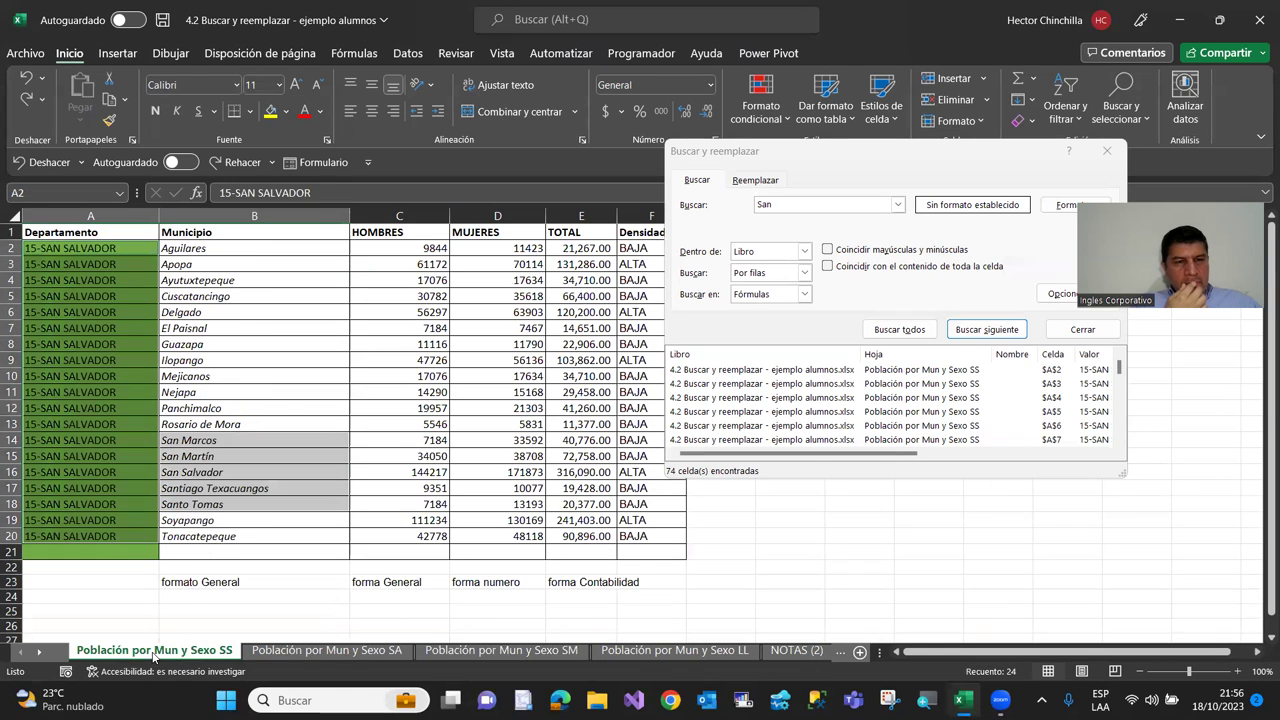
pyautogui.click(187, 407)
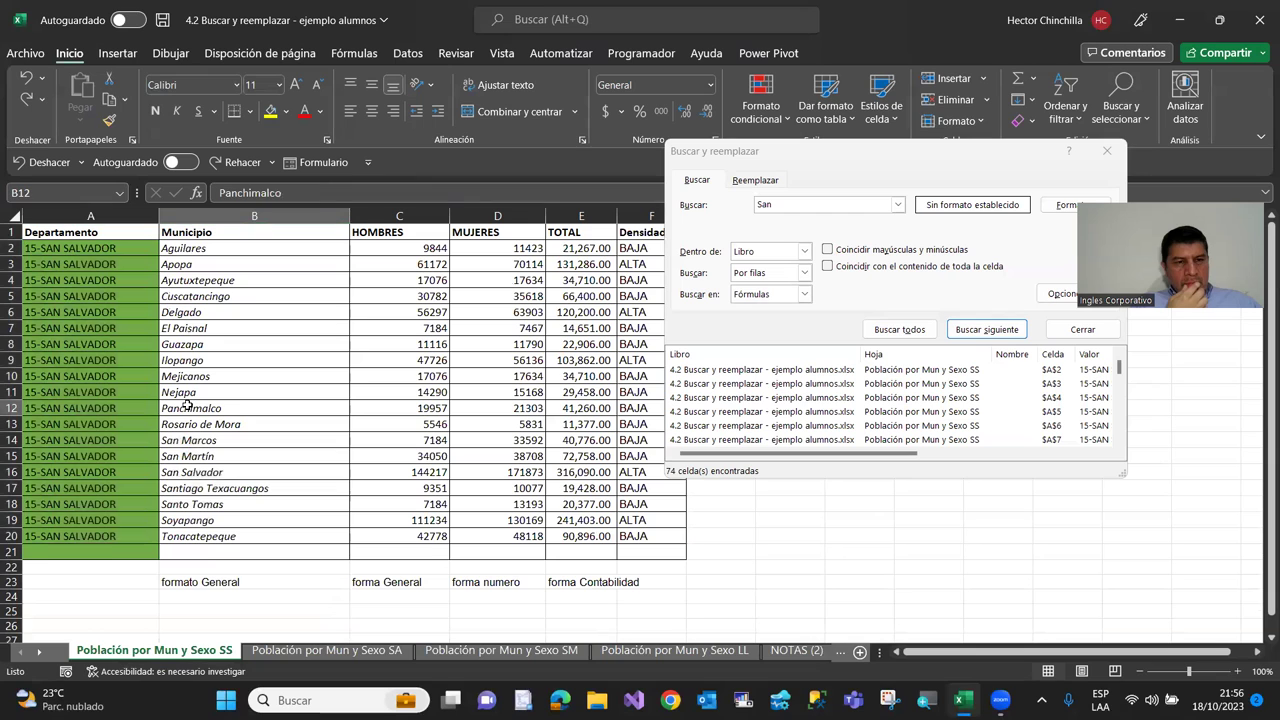
# Jump to the first match for 'San*', then clear the search term and close the dialog
pyautogui.click(790, 203)
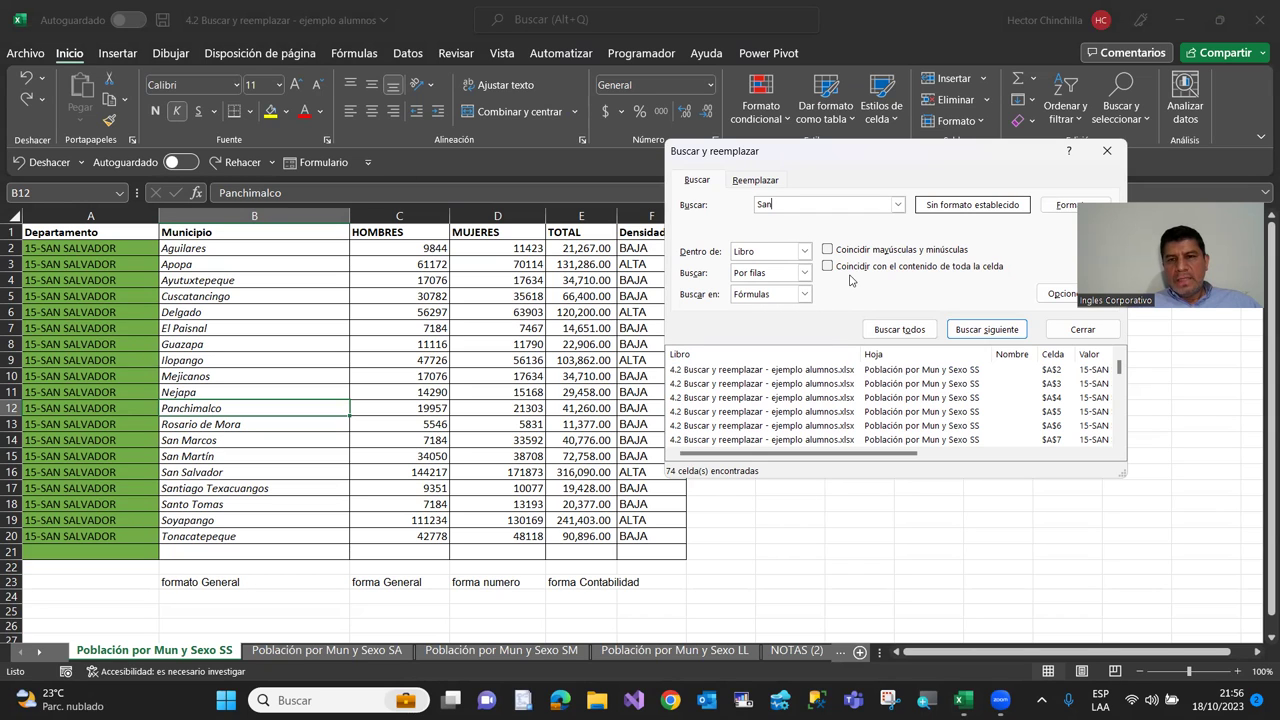
pyautogui.click(910, 331)
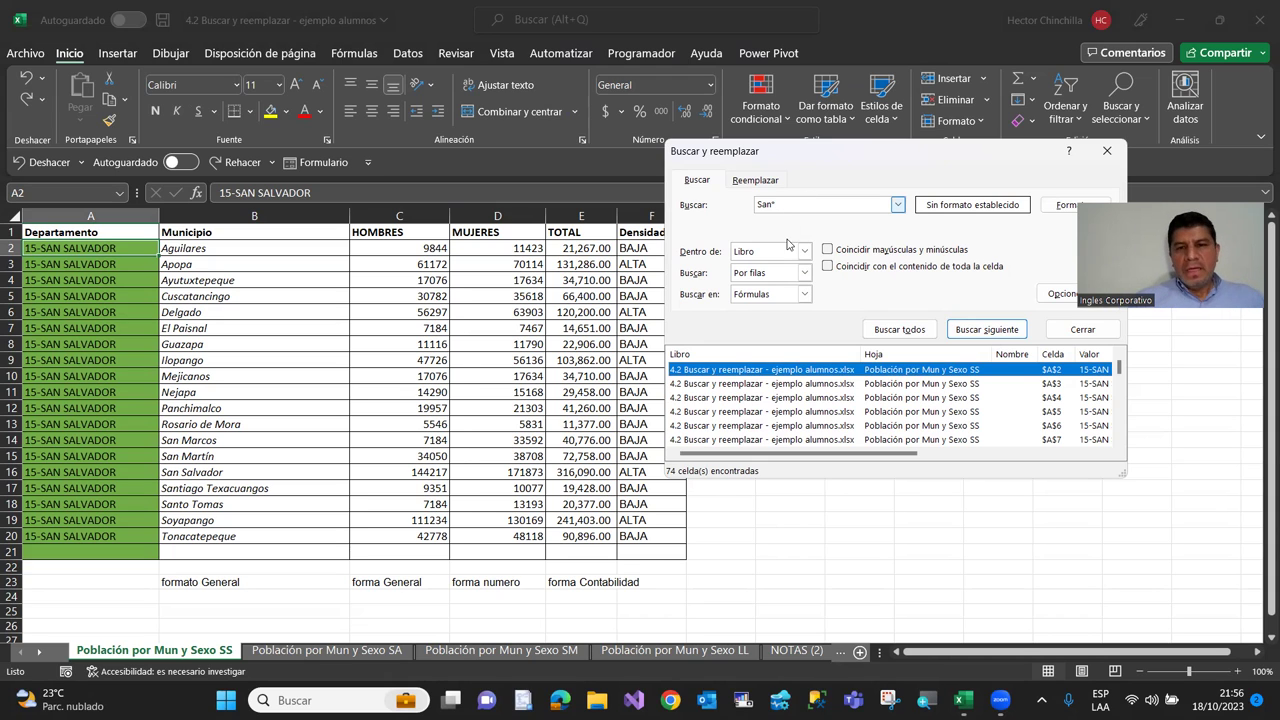
pyautogui.write('S')
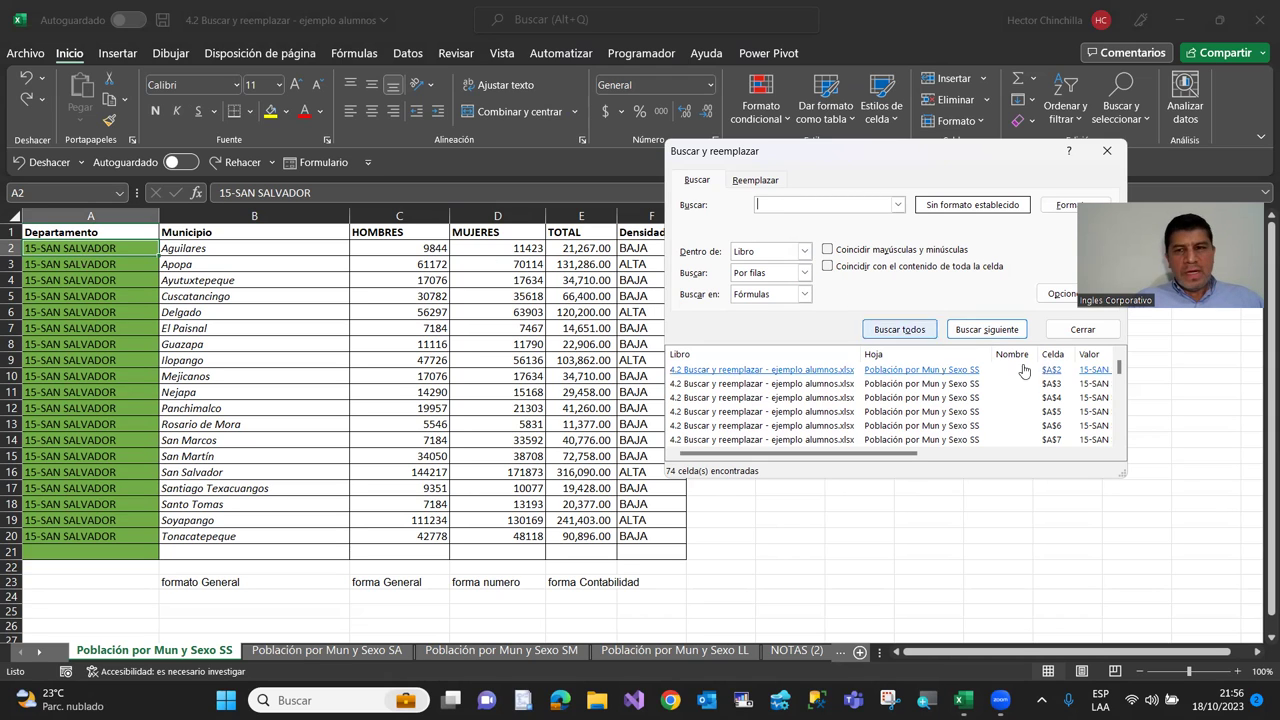
pyautogui.click(1056, 336)
pyautogui.click(314, 407)
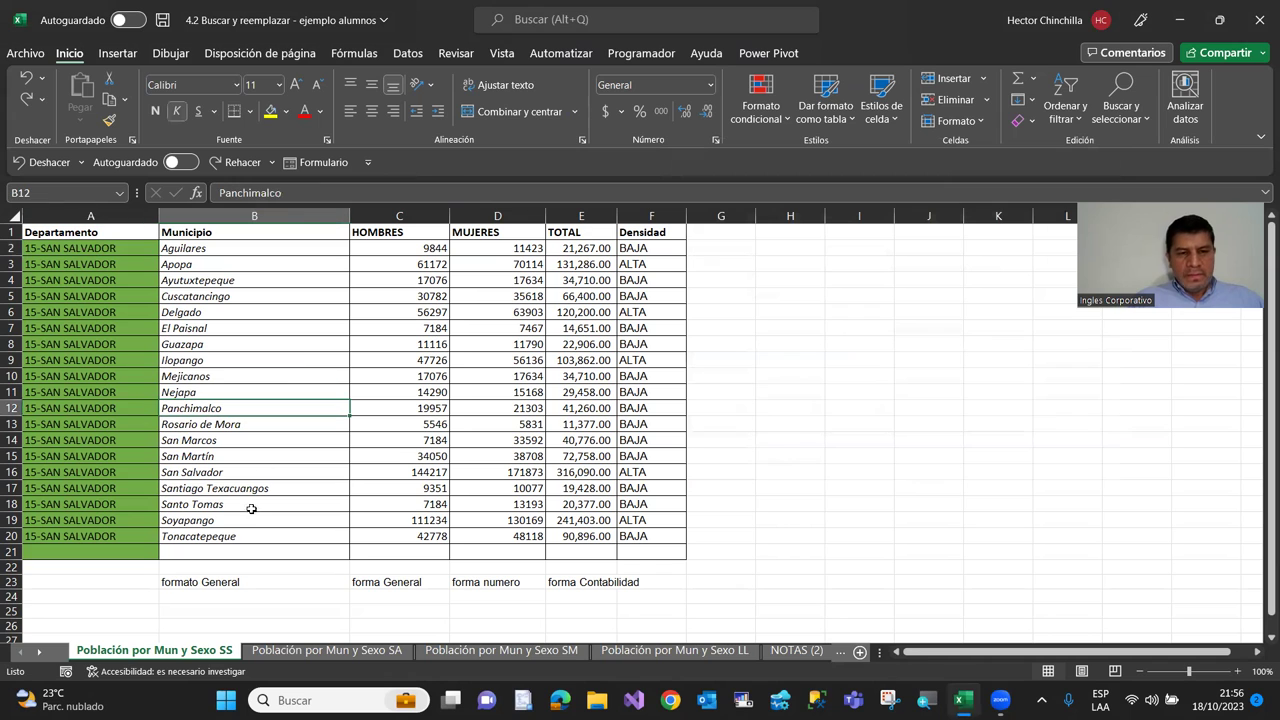
# Cycle through the SA, SM and LL sheets and settle on the SS sheet at cell A1
pyautogui.hotkey('ctrl', 'Home')
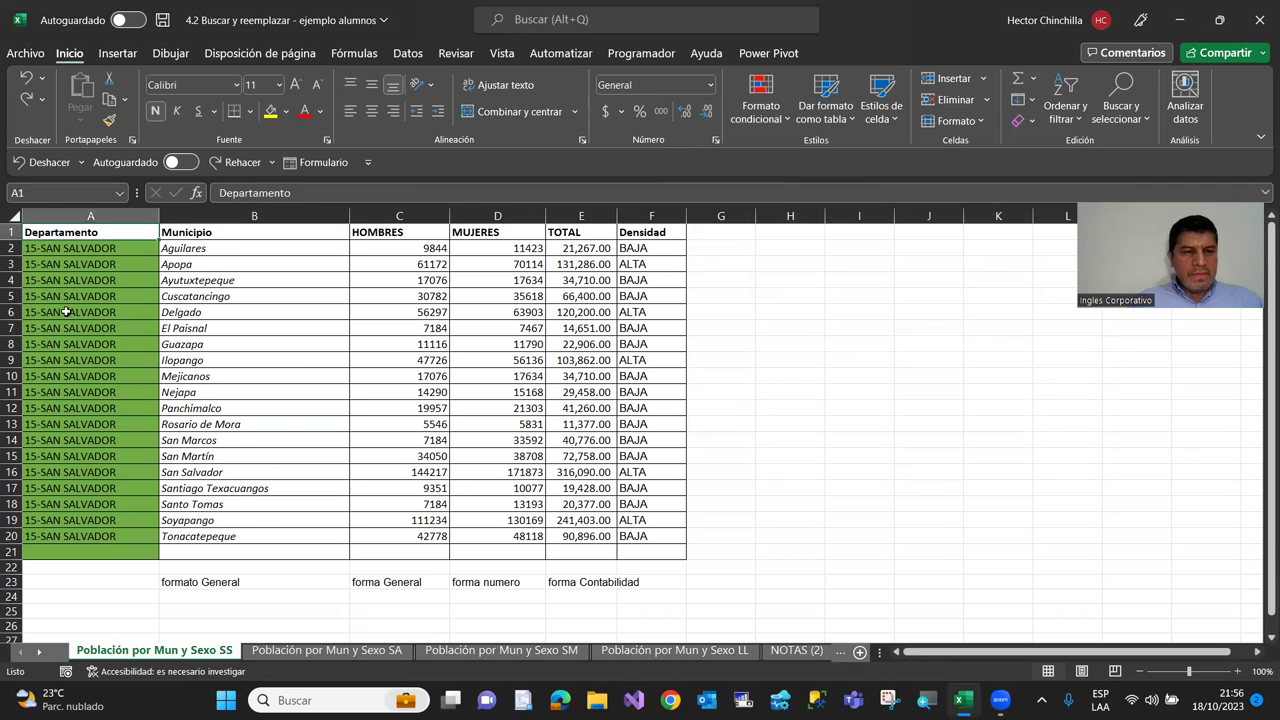
pyautogui.click(265, 652)
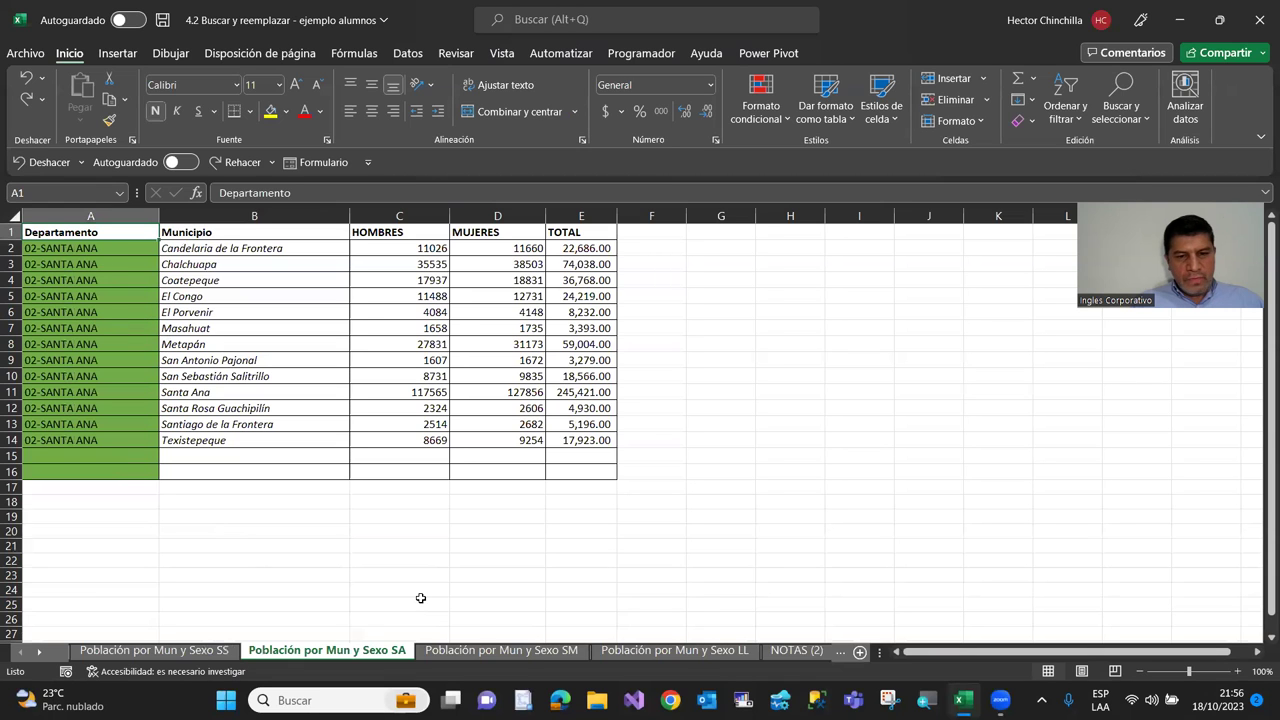
pyautogui.click(487, 652)
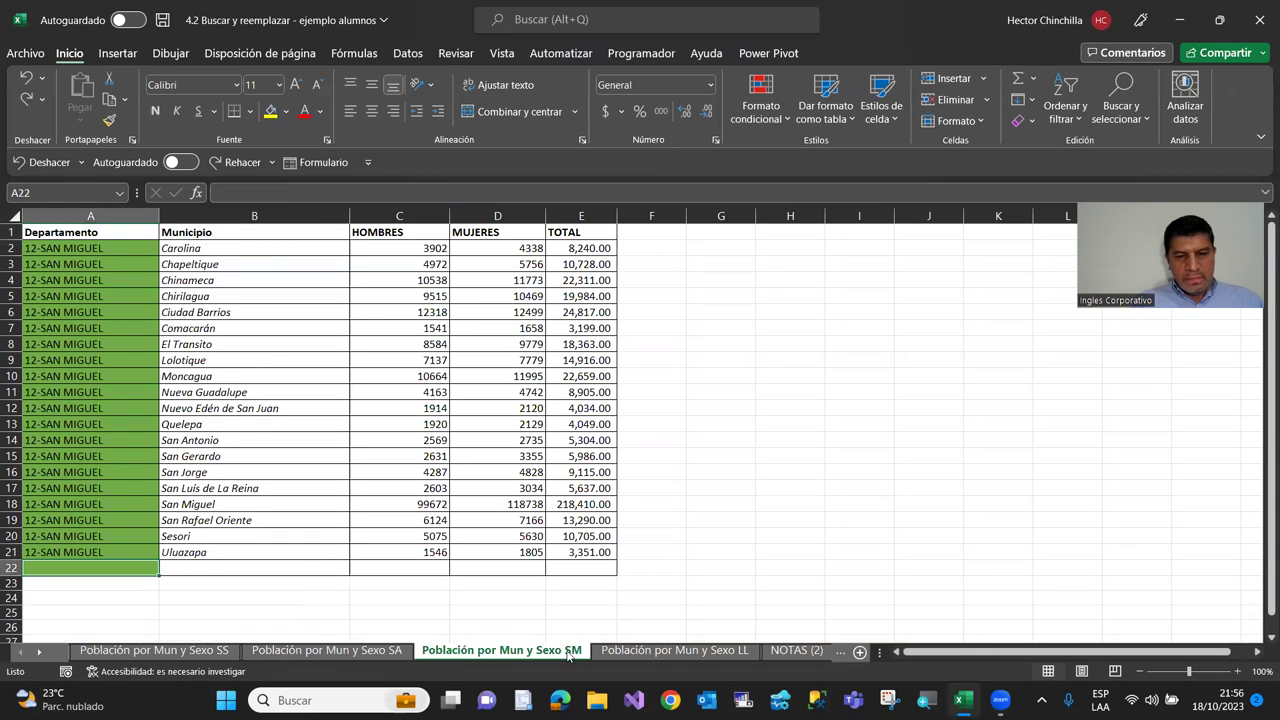
pyautogui.click(631, 652)
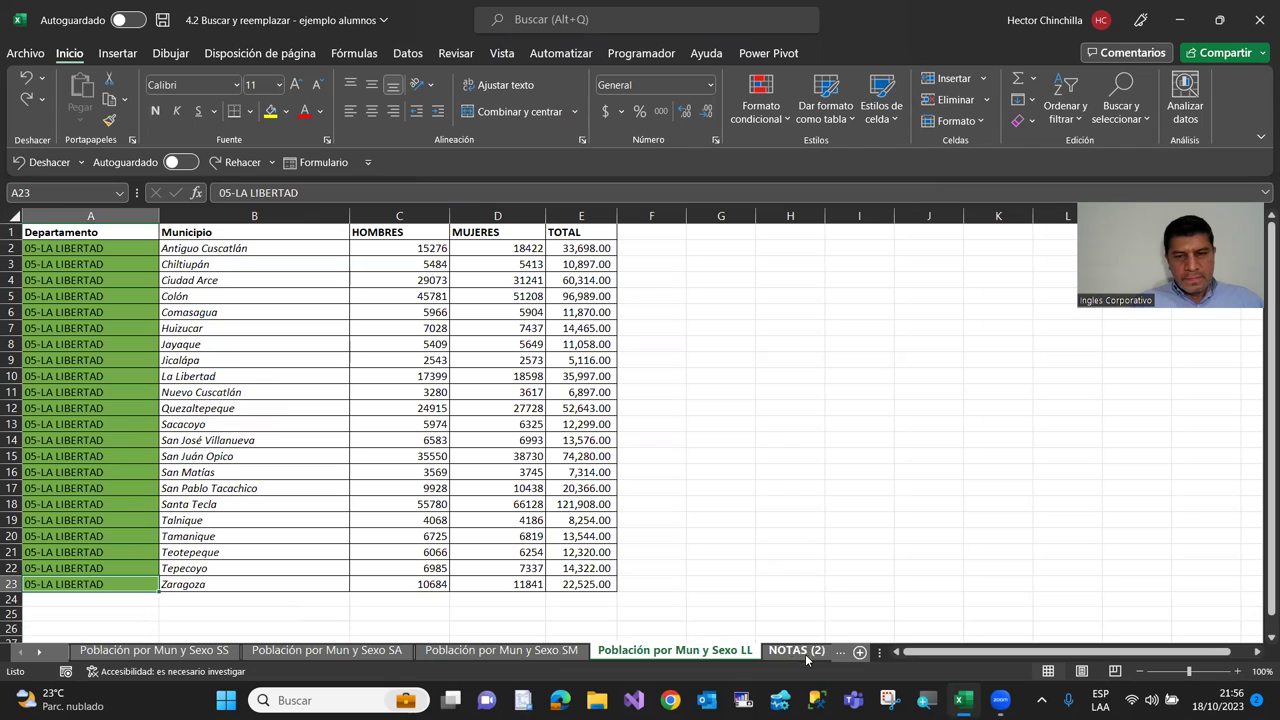
pyautogui.click(550, 652)
pyautogui.click(360, 655)
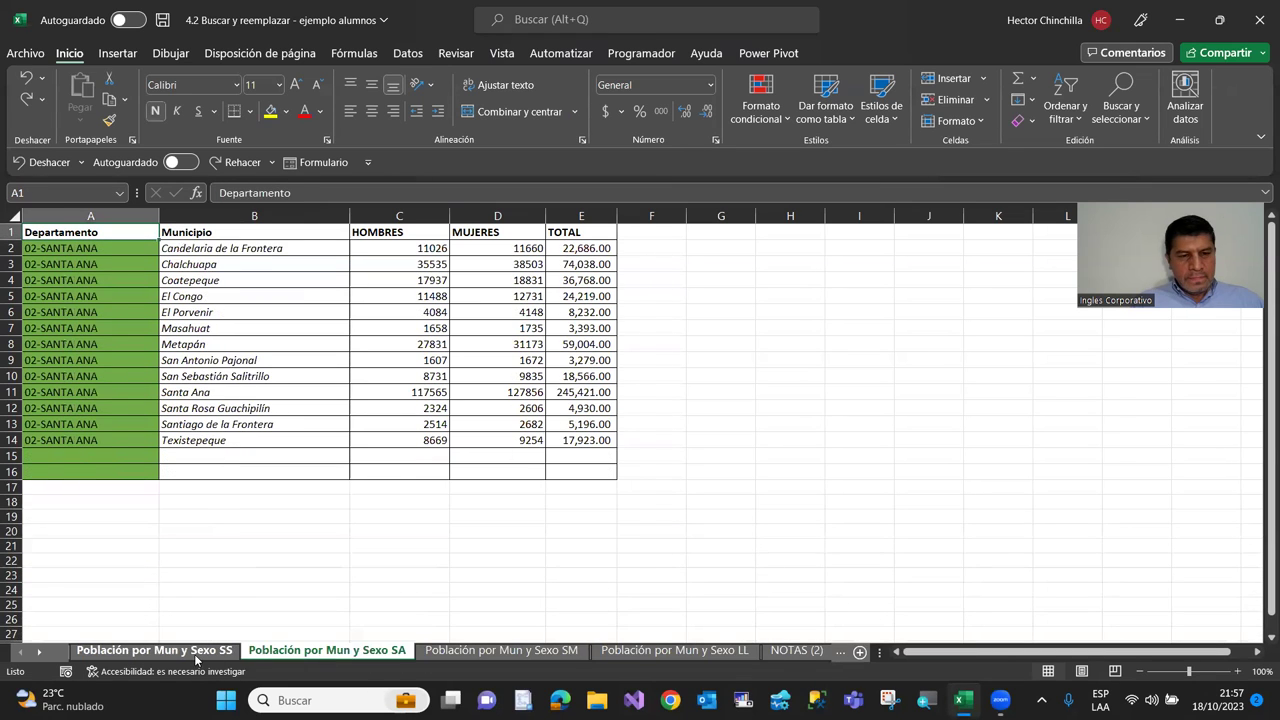
pyautogui.click(196, 656)
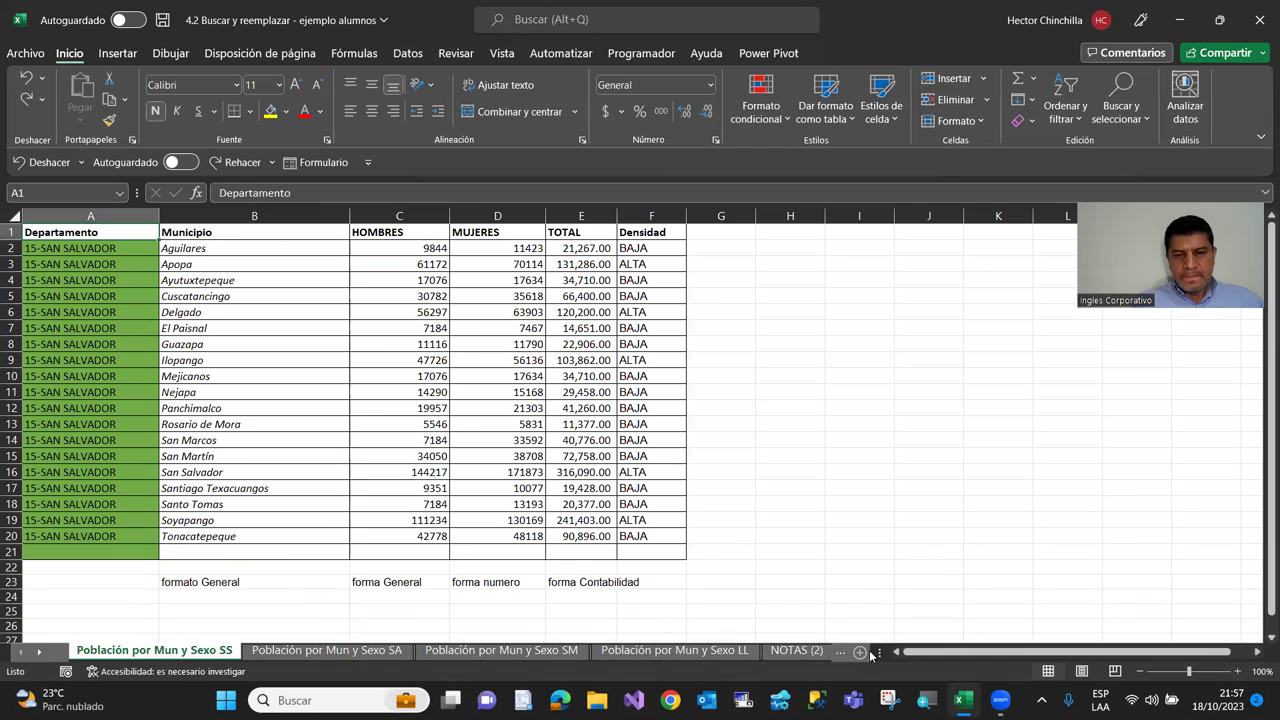
pyautogui.moveTo(876, 655); pyautogui.dragTo(919, 655)
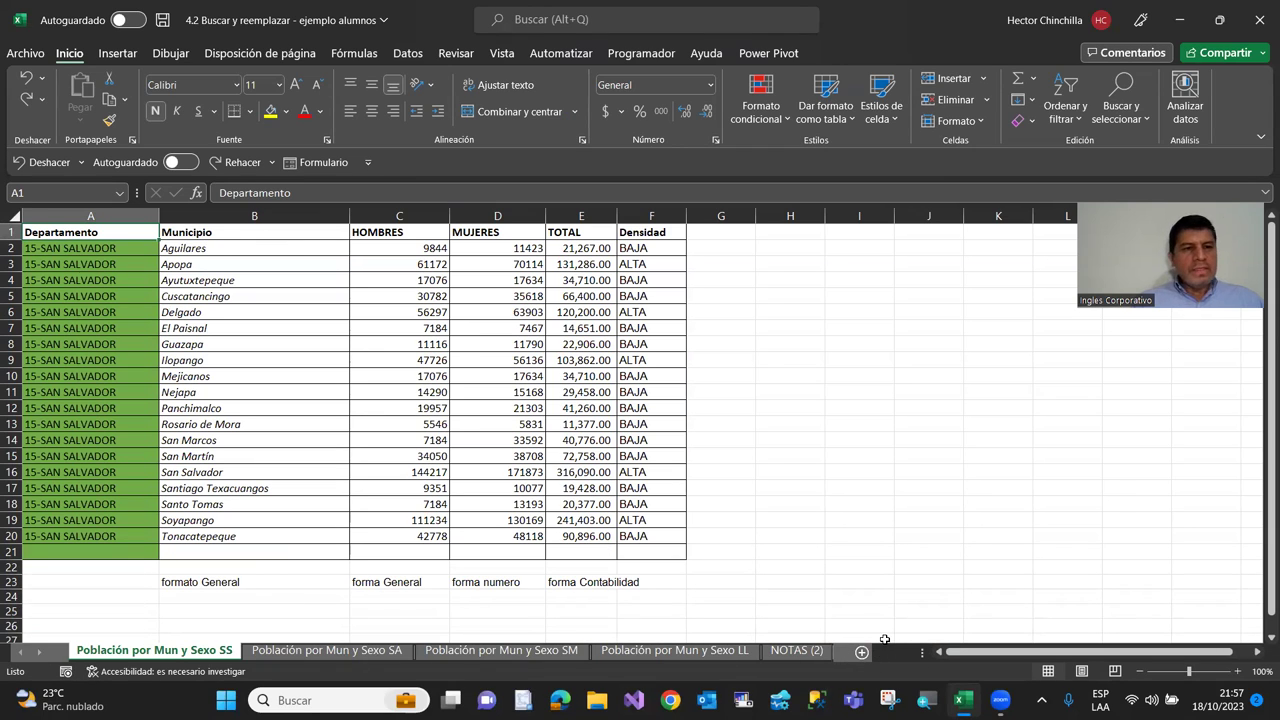
pyautogui.click(84, 268)
pyautogui.press('Up')
pyautogui.press('Up')
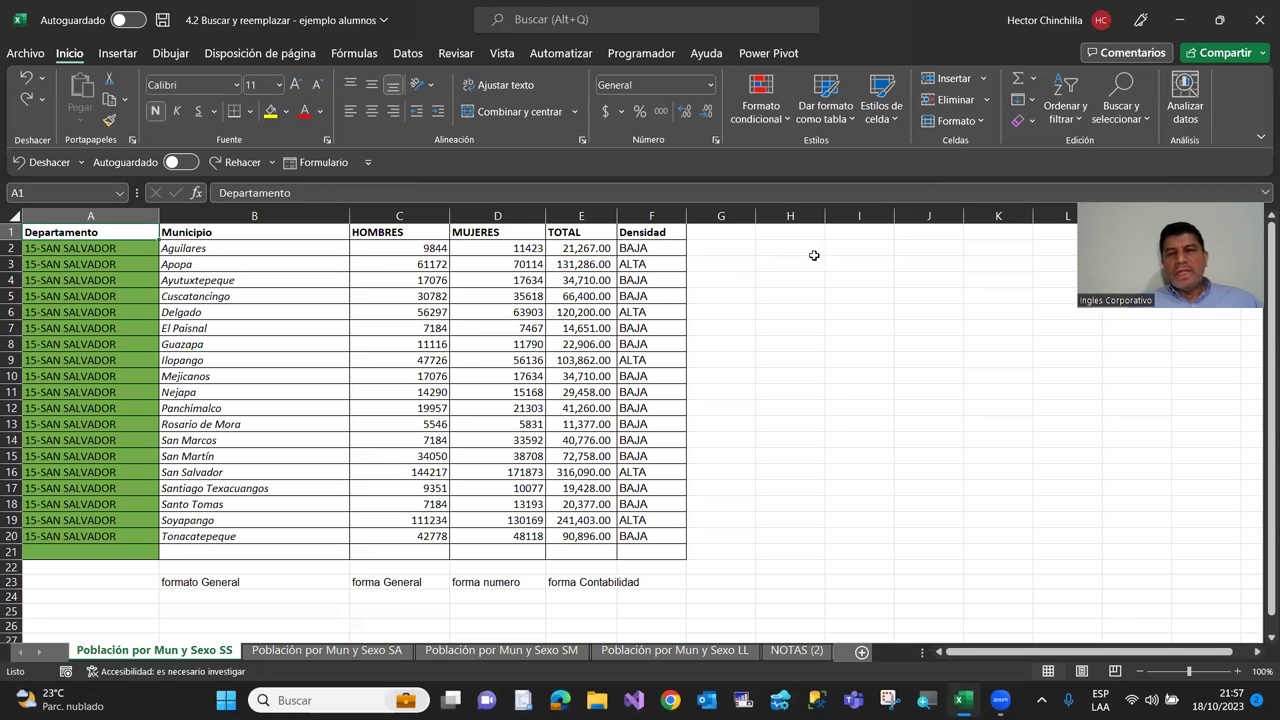
# Clear any replacement formatting in the Buscar y reemplazar dialog and close it
pyautogui.click(1120, 108)
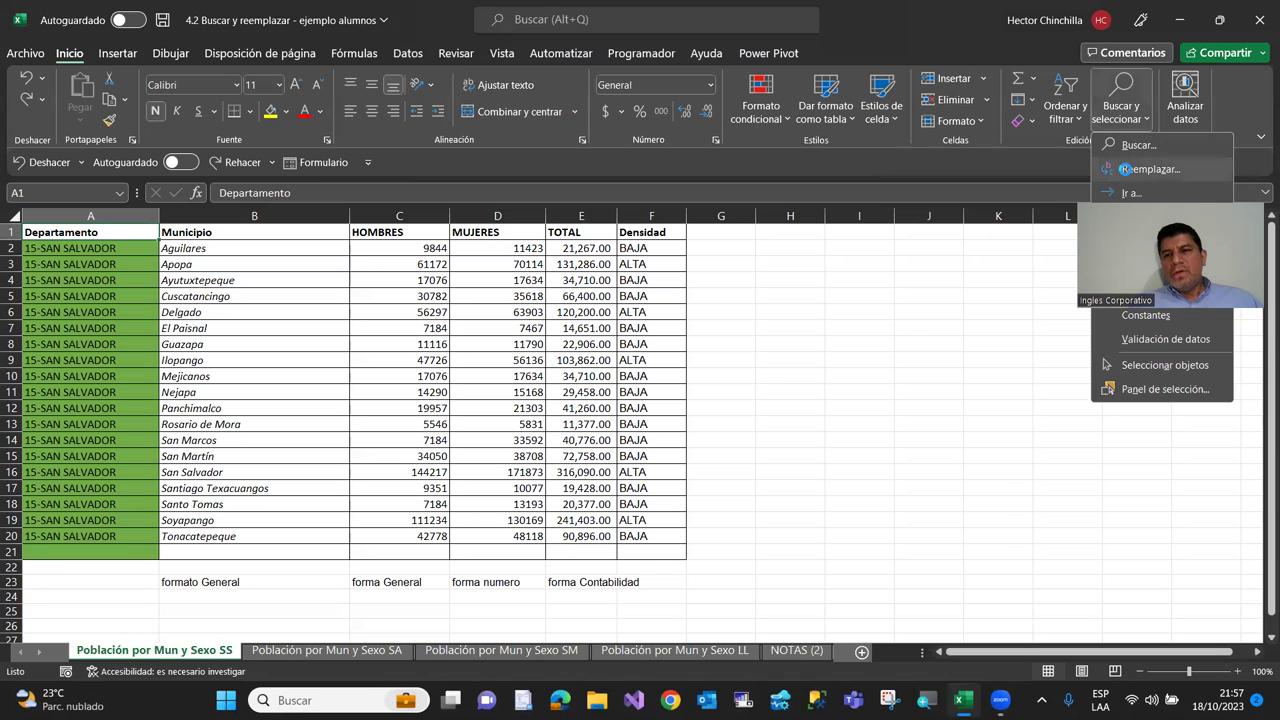
pyautogui.click(1127, 169)
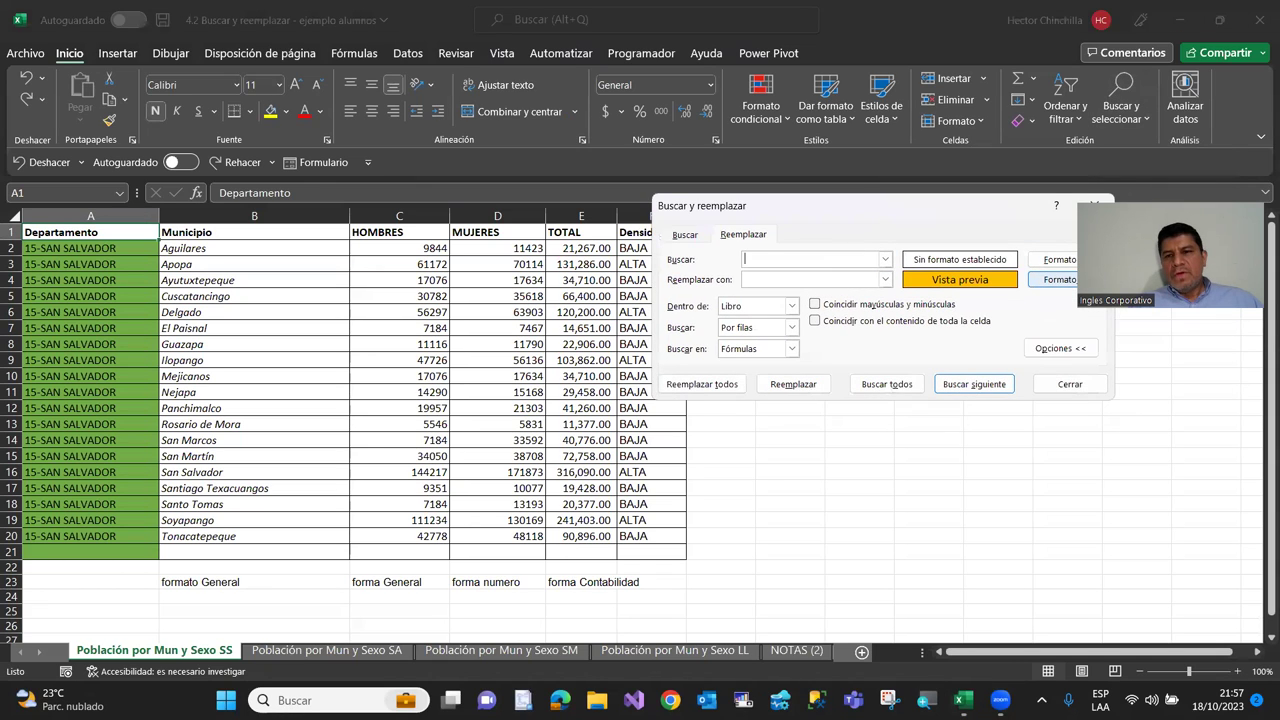
pyautogui.click(1052, 279)
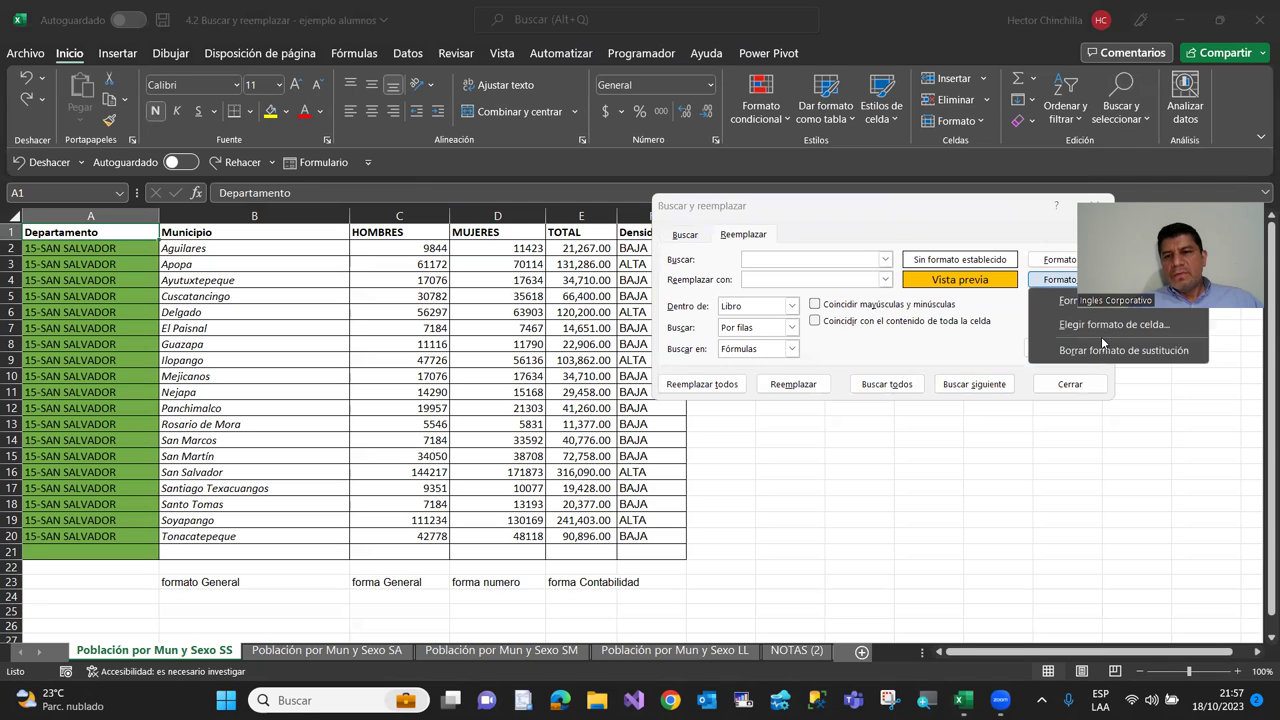
pyautogui.click(1105, 351)
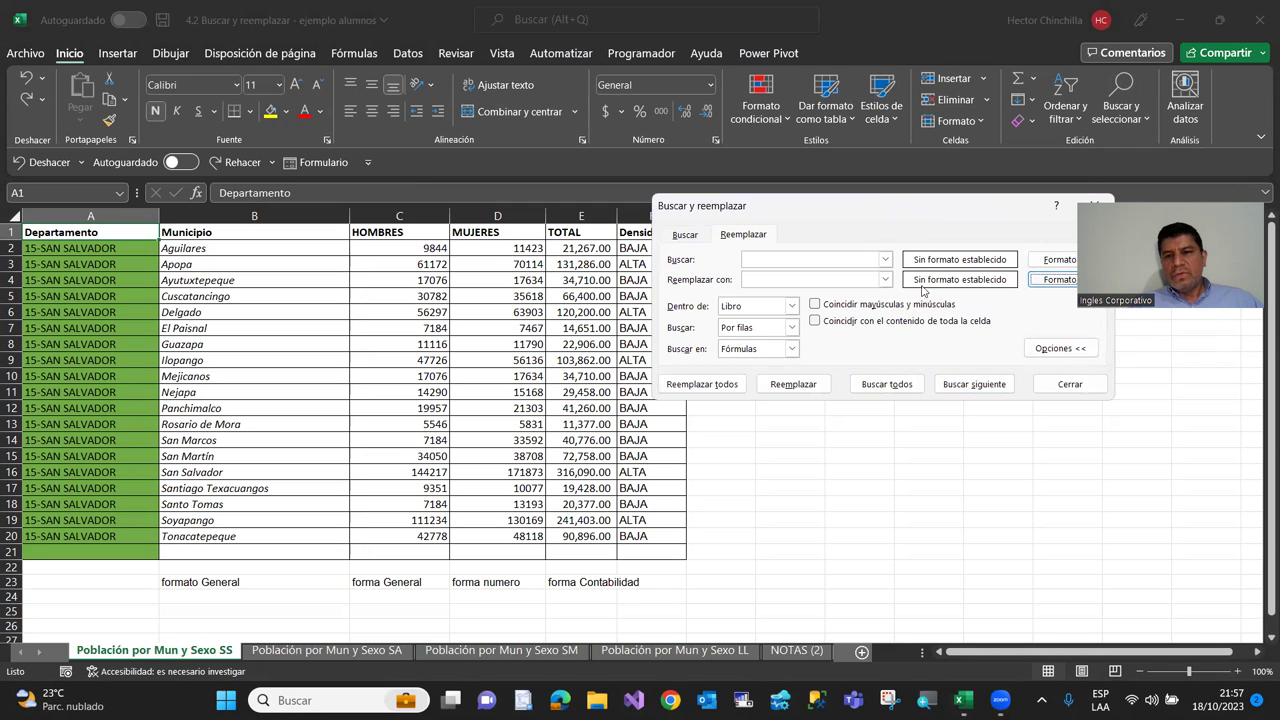
pyautogui.click(1052, 386)
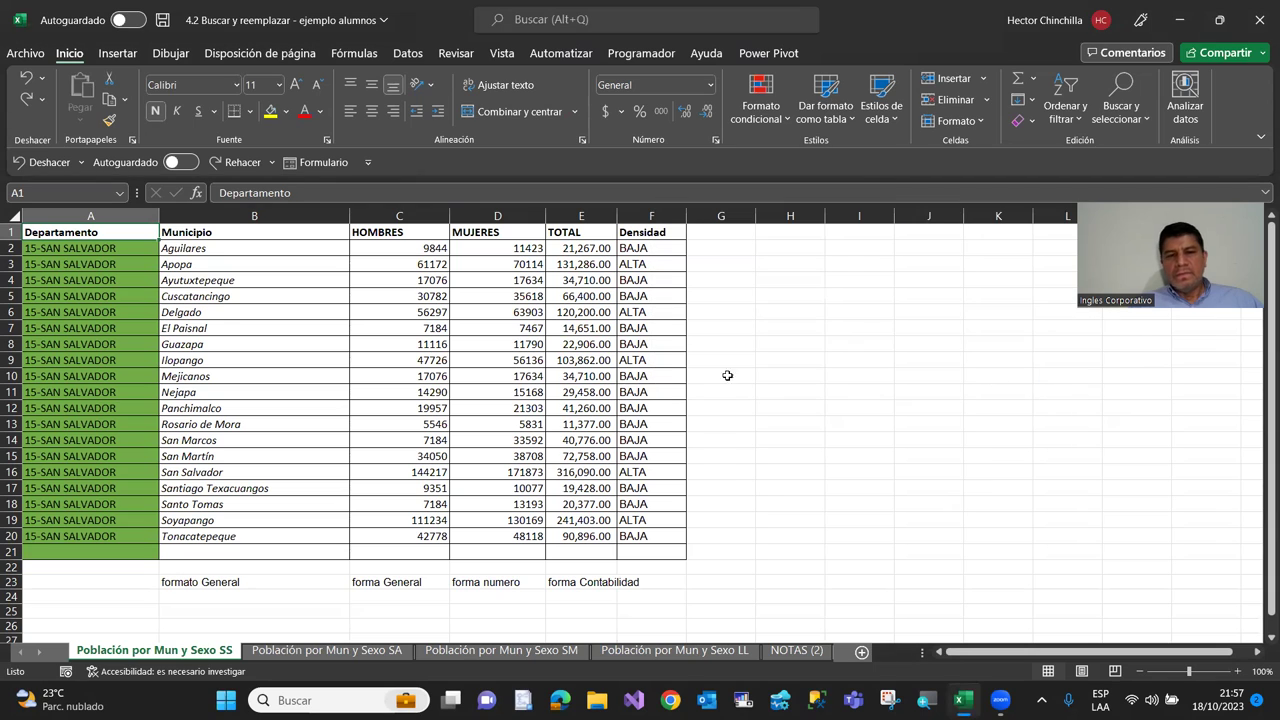
# Return to cell A1 and reopen the Reemplazar dialog
pyautogui.click(86, 328)
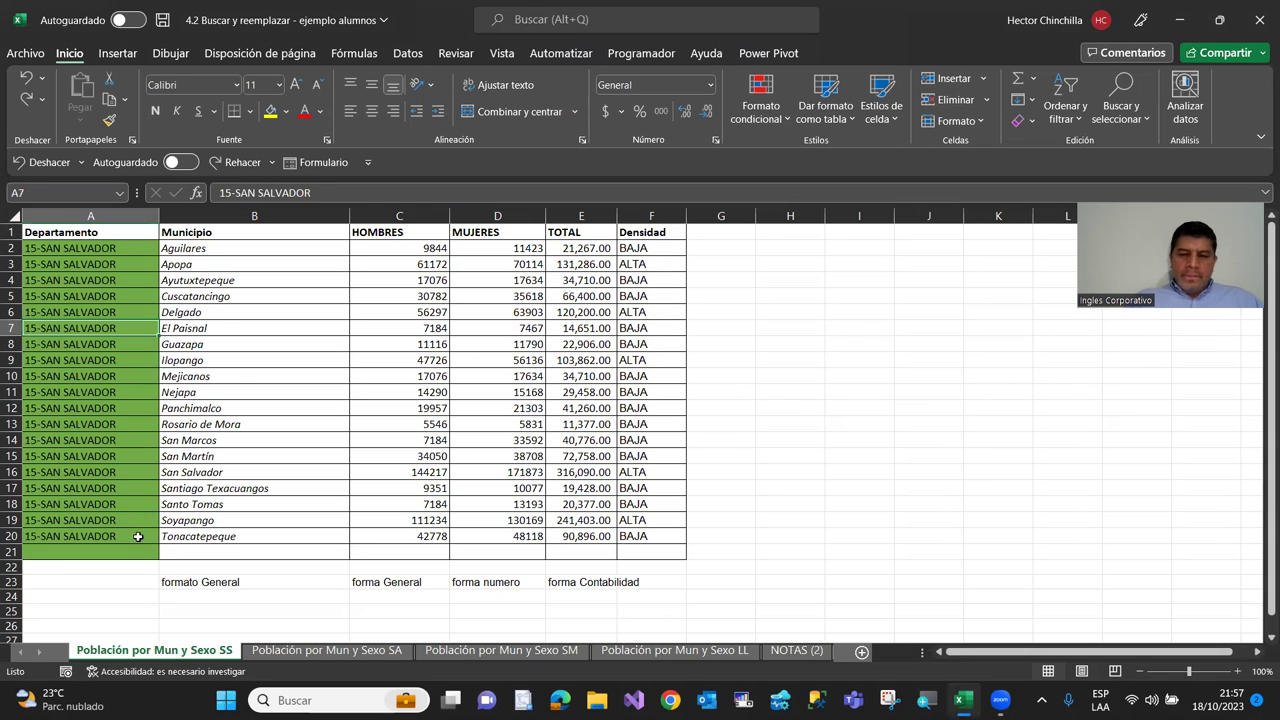
pyautogui.hotkey('ctrl', 'Home')
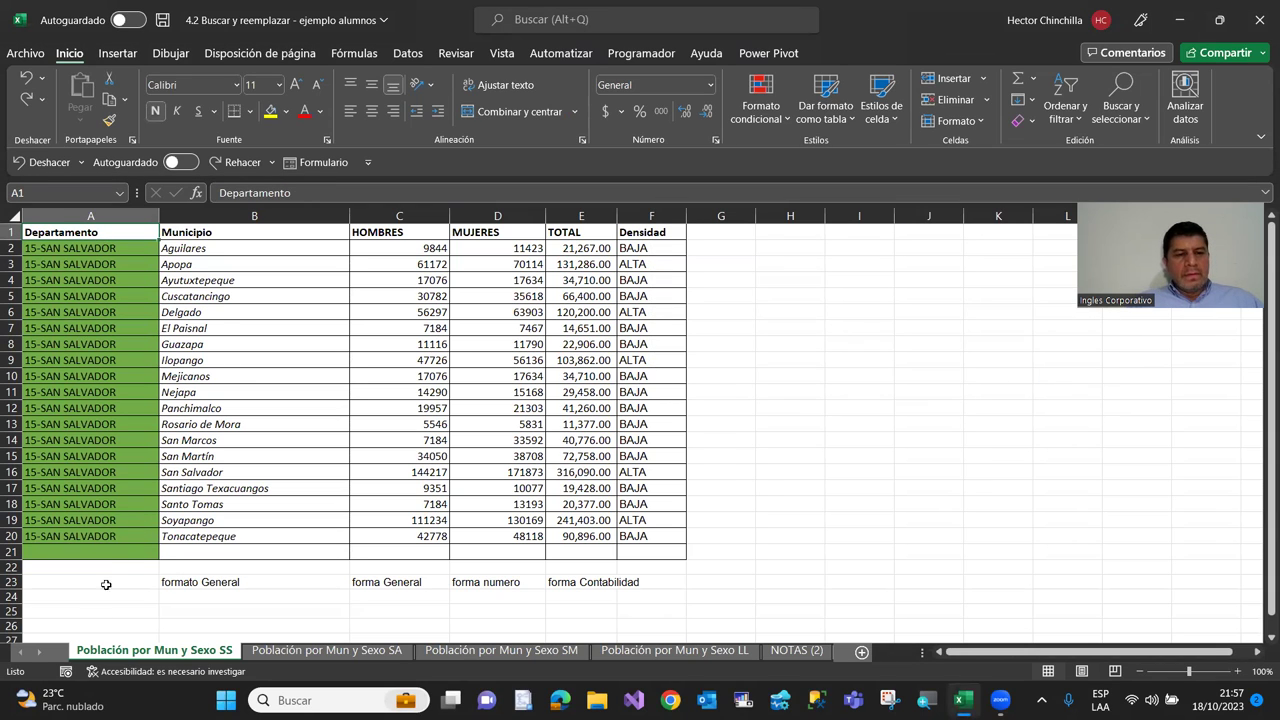
pyautogui.click(1120, 108)
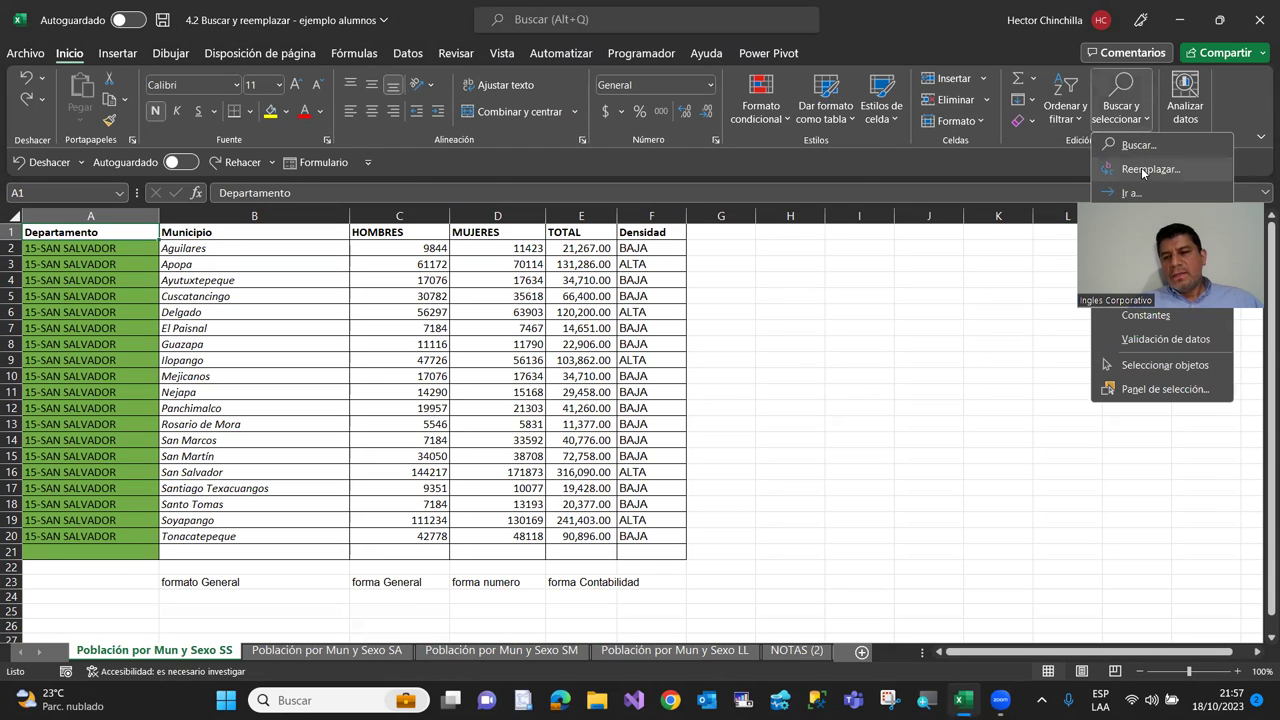
pyautogui.click(1144, 170)
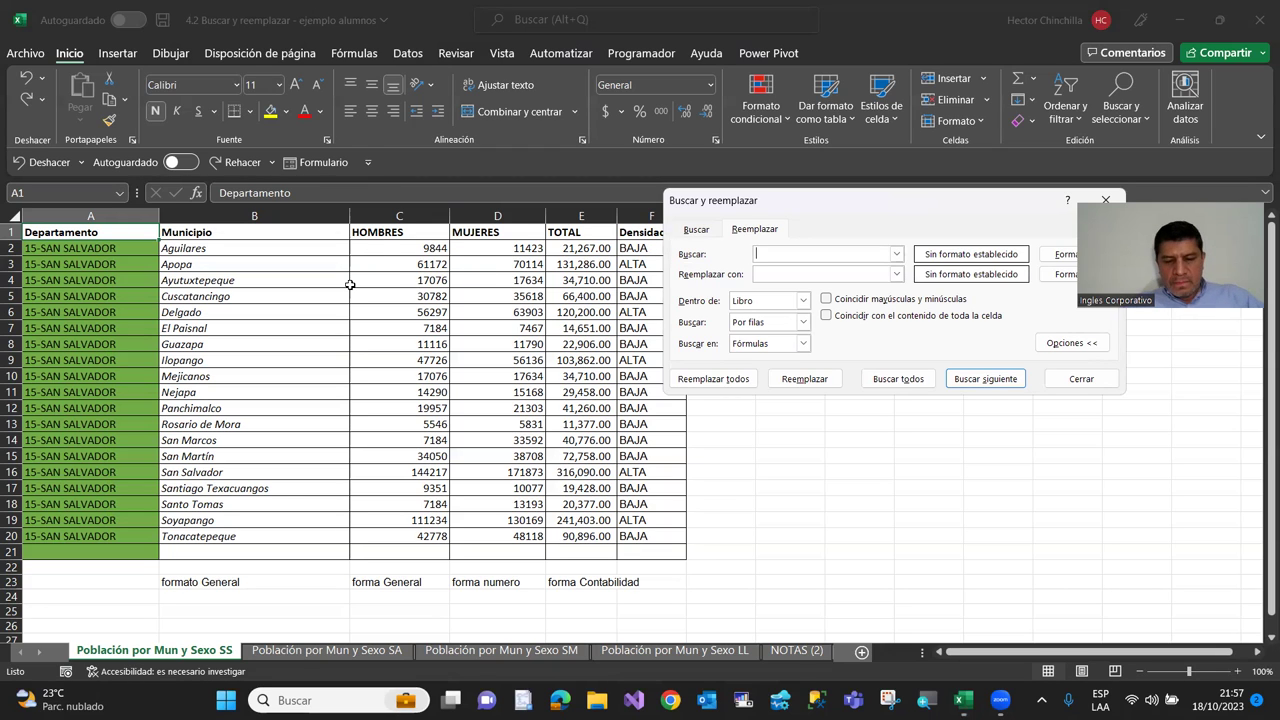
# Replace 'Municipio' with 'Distrito' across the whole workbook, confirming the 4 replacements
pyautogui.write('Municipio')
pyautogui.press('Tab')
pyautogui.write('Distrit')
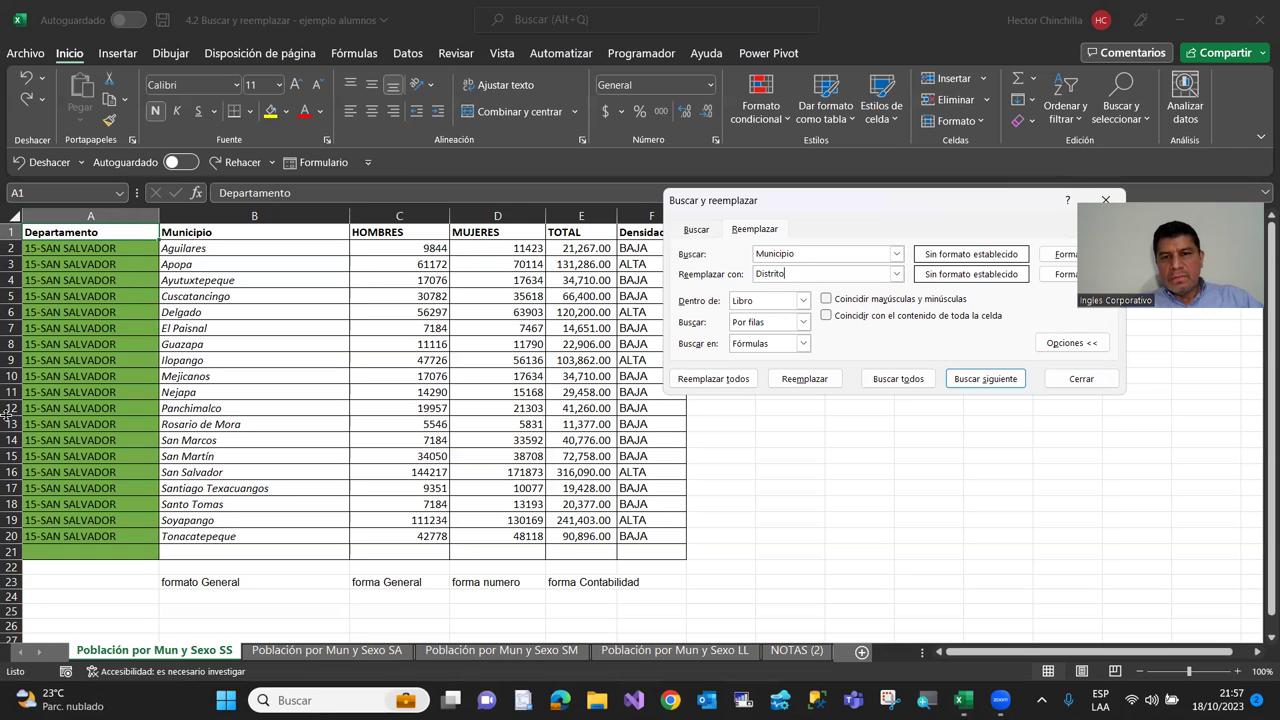
pyautogui.write('o')
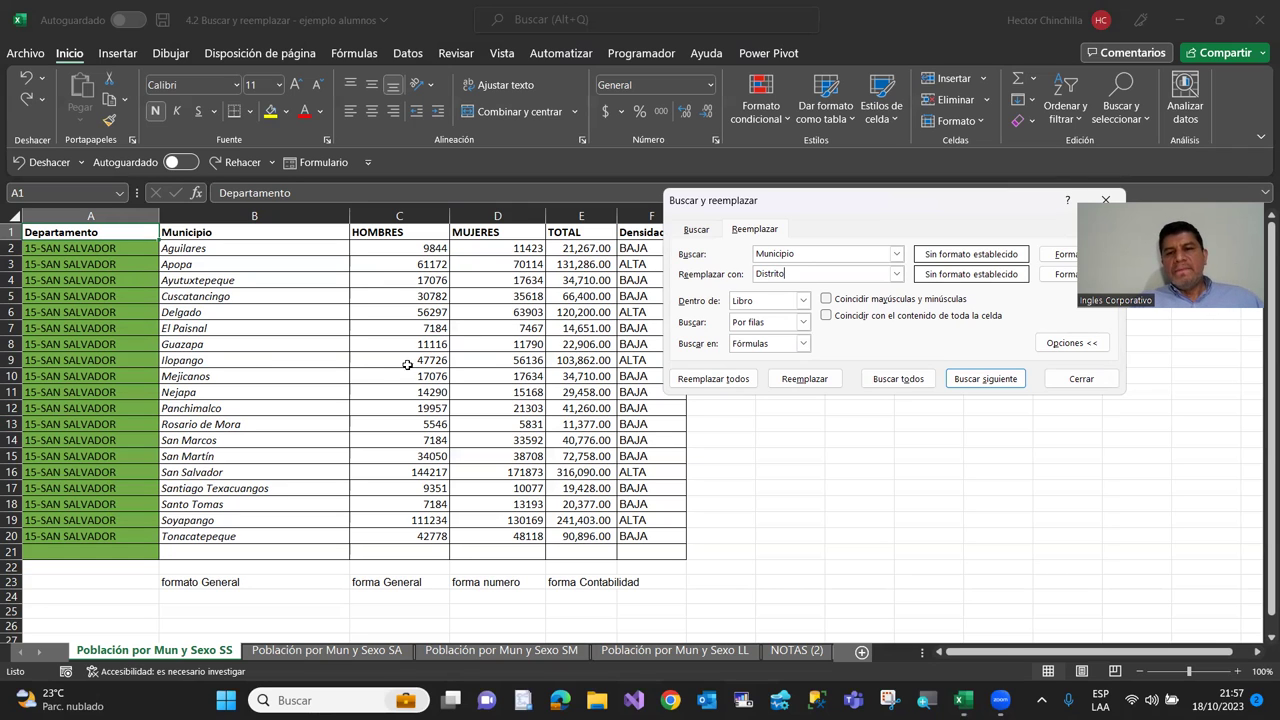
pyautogui.click(898, 379)
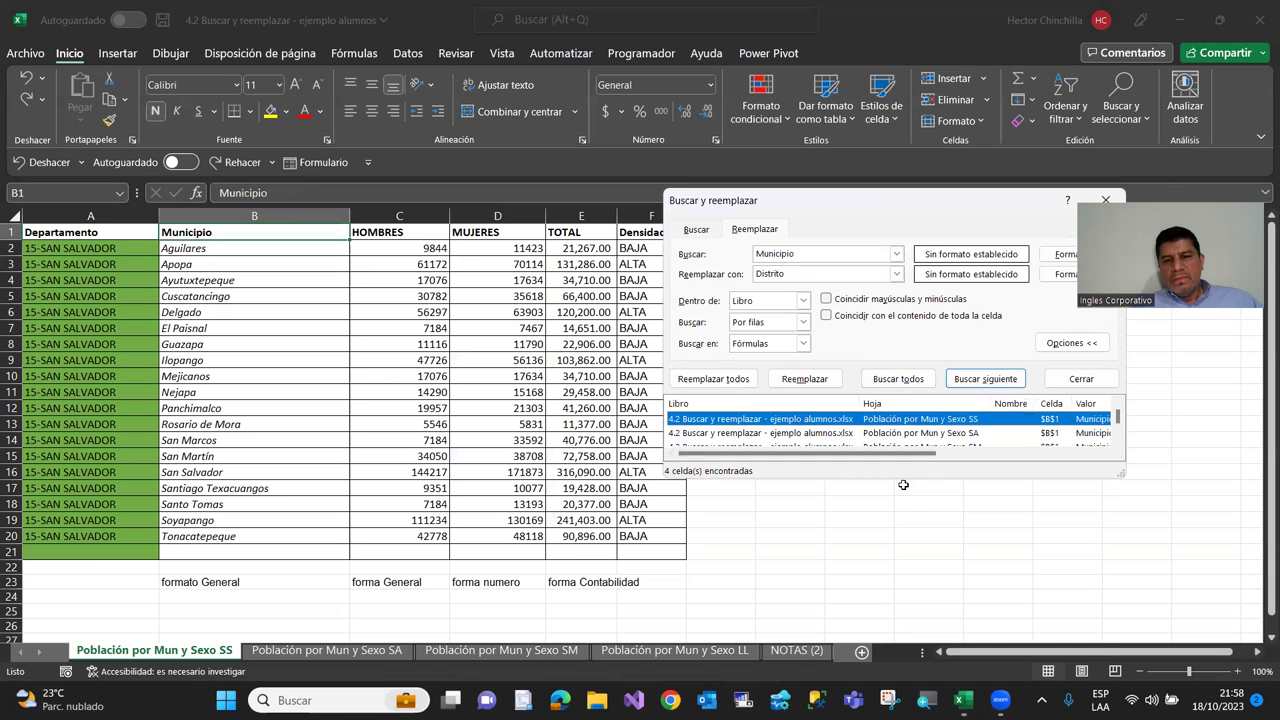
pyautogui.moveTo(903, 479); pyautogui.dragTo(903, 535)
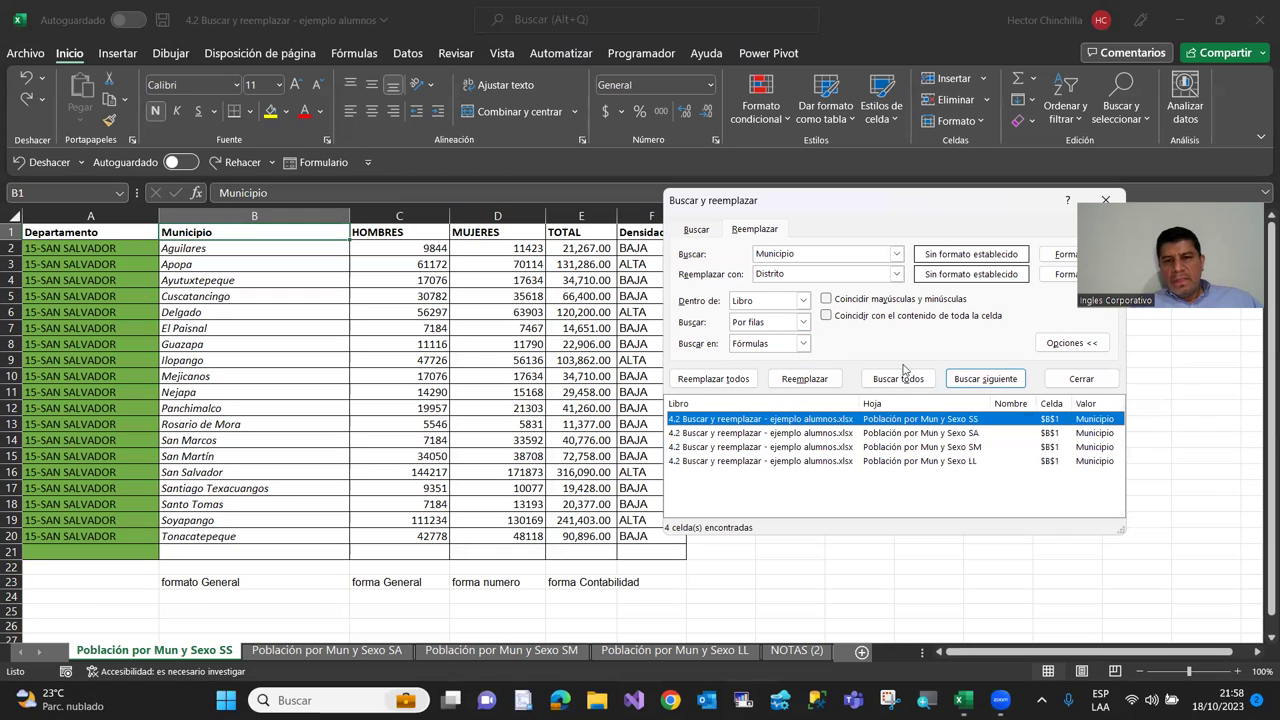
pyautogui.click(713, 379)
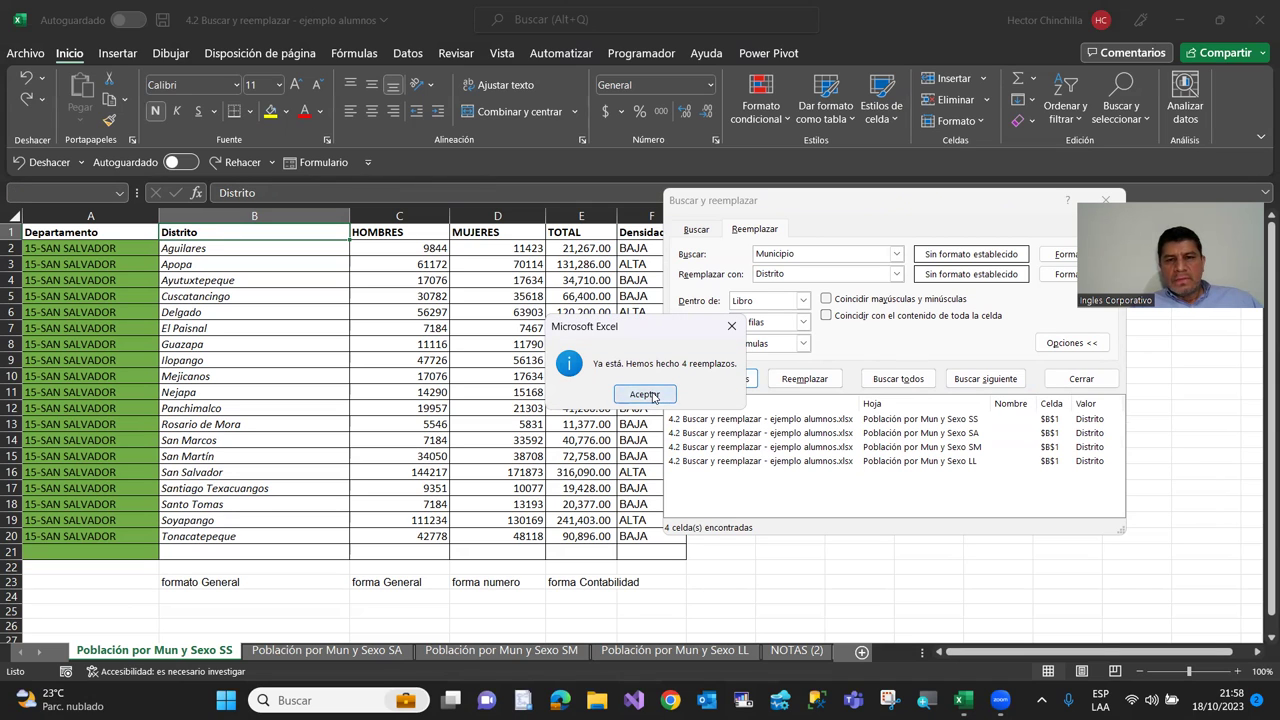
pyautogui.click(654, 396)
# Close the dialog and verify B1 reads Distrito on the SA, SM and LL sheets
pyautogui.click(1064, 381)
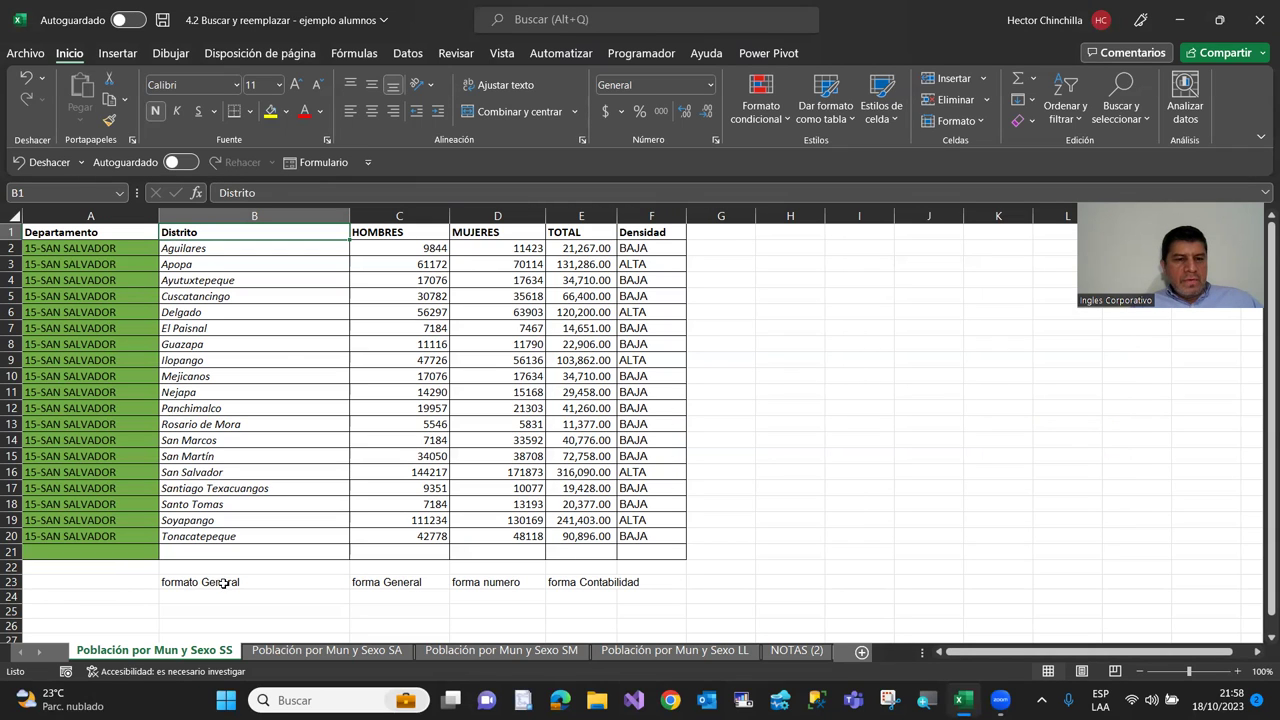
pyautogui.click(300, 650)
pyautogui.click(197, 230)
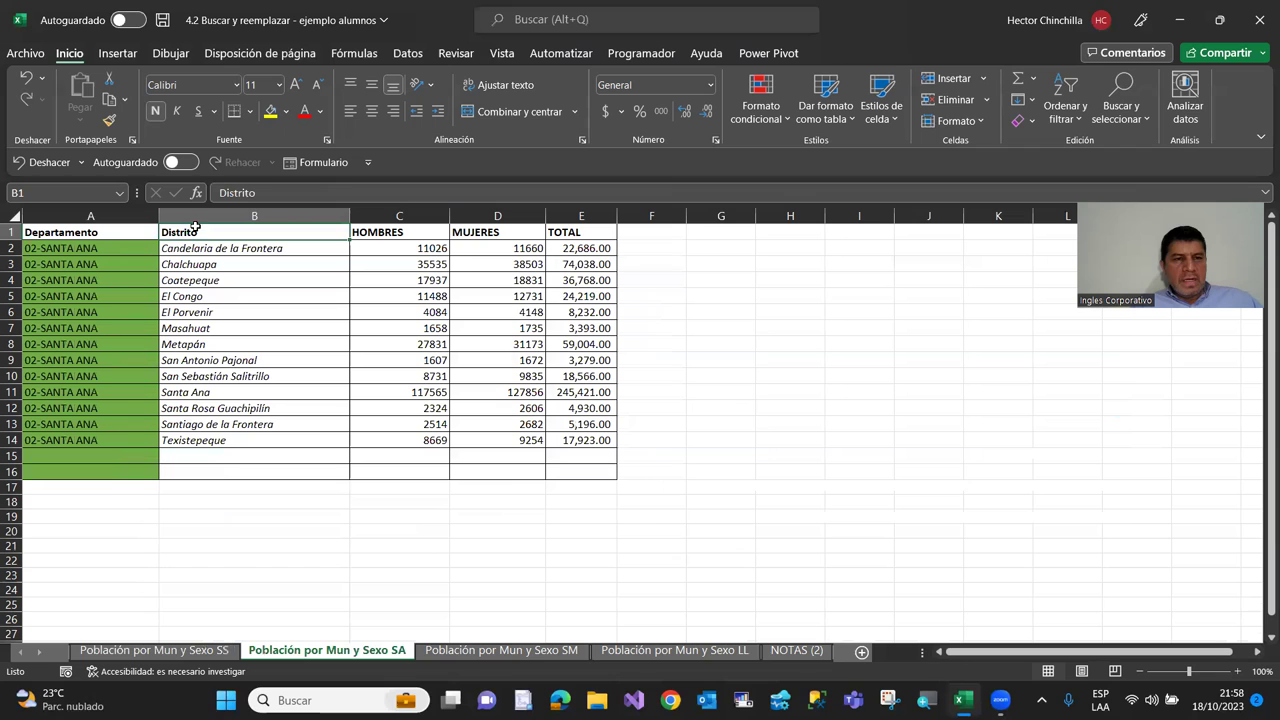
pyautogui.click(531, 652)
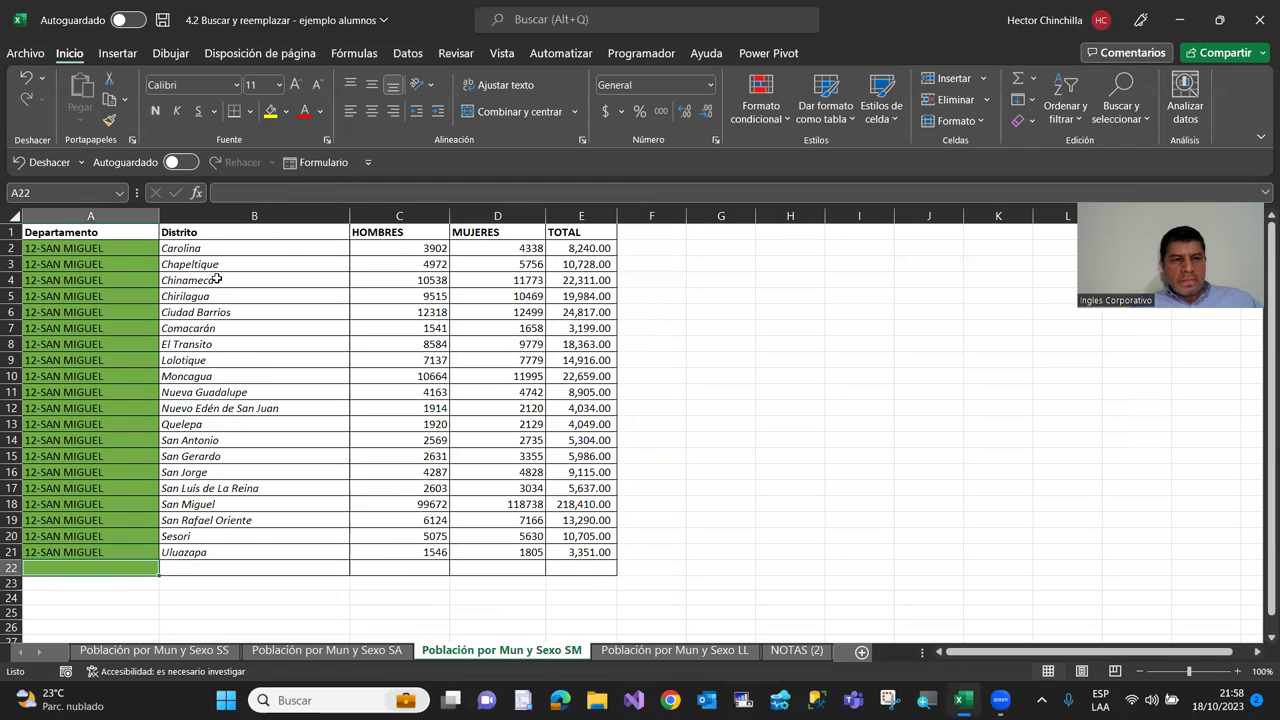
pyautogui.click(212, 234)
pyautogui.click(678, 652)
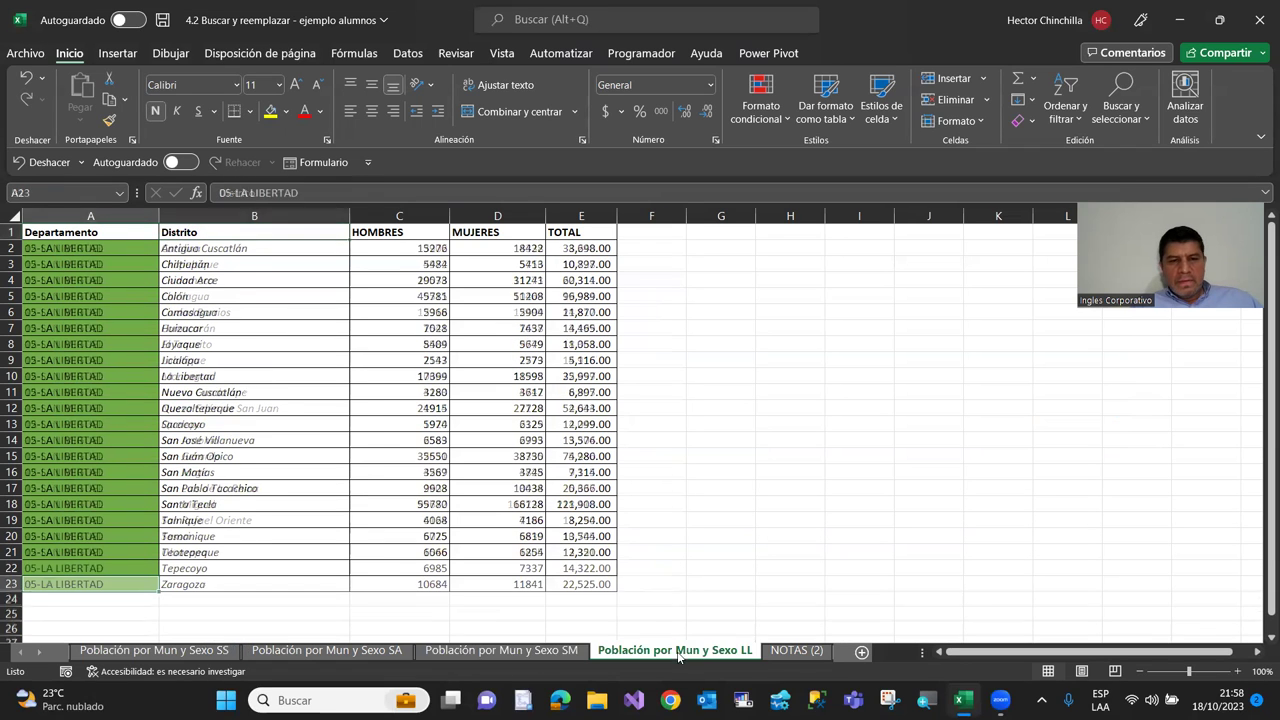
pyautogui.click(210, 232)
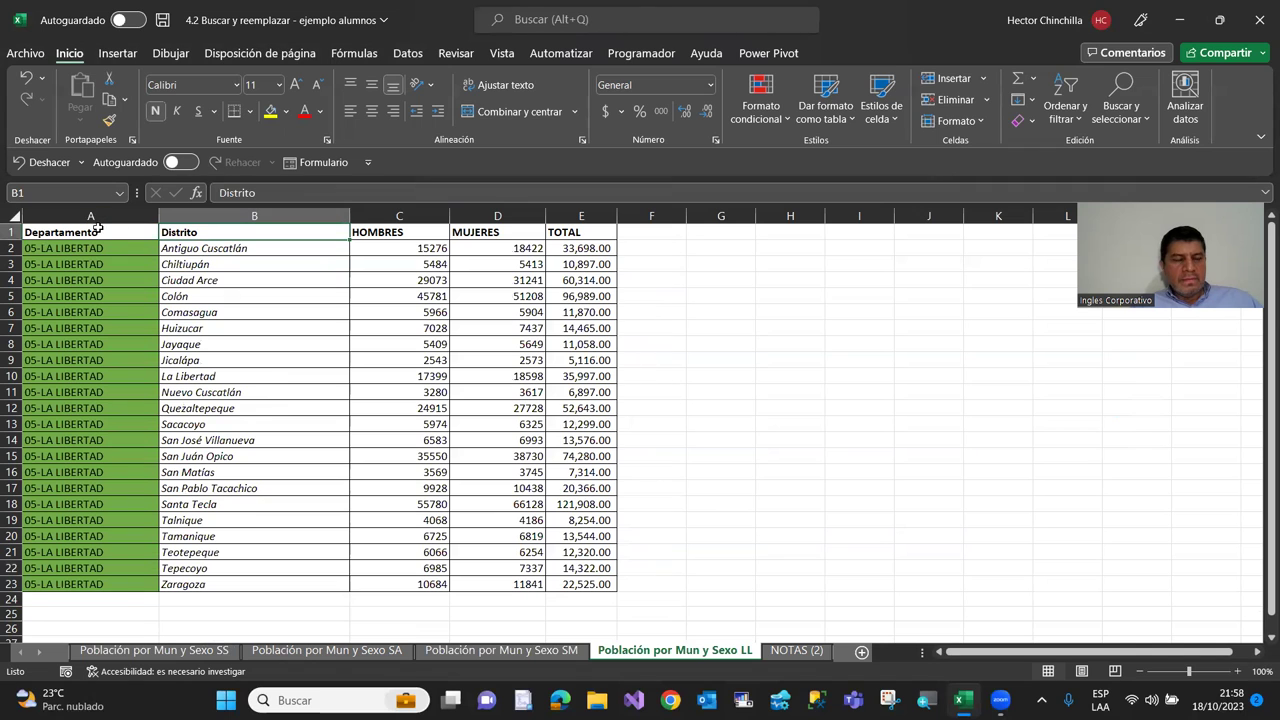
# Go back to the SS sheet and return the selection to cell A1
pyautogui.click(514, 652)
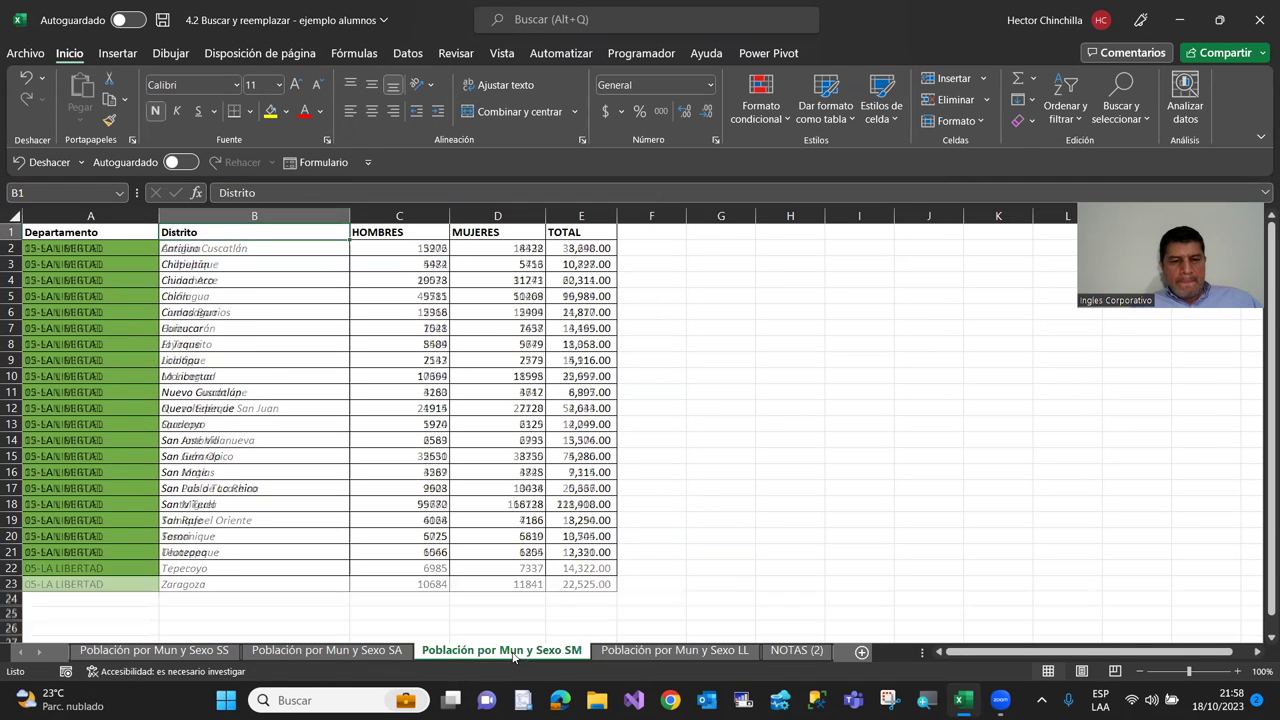
pyautogui.click(327, 651)
pyautogui.click(154, 651)
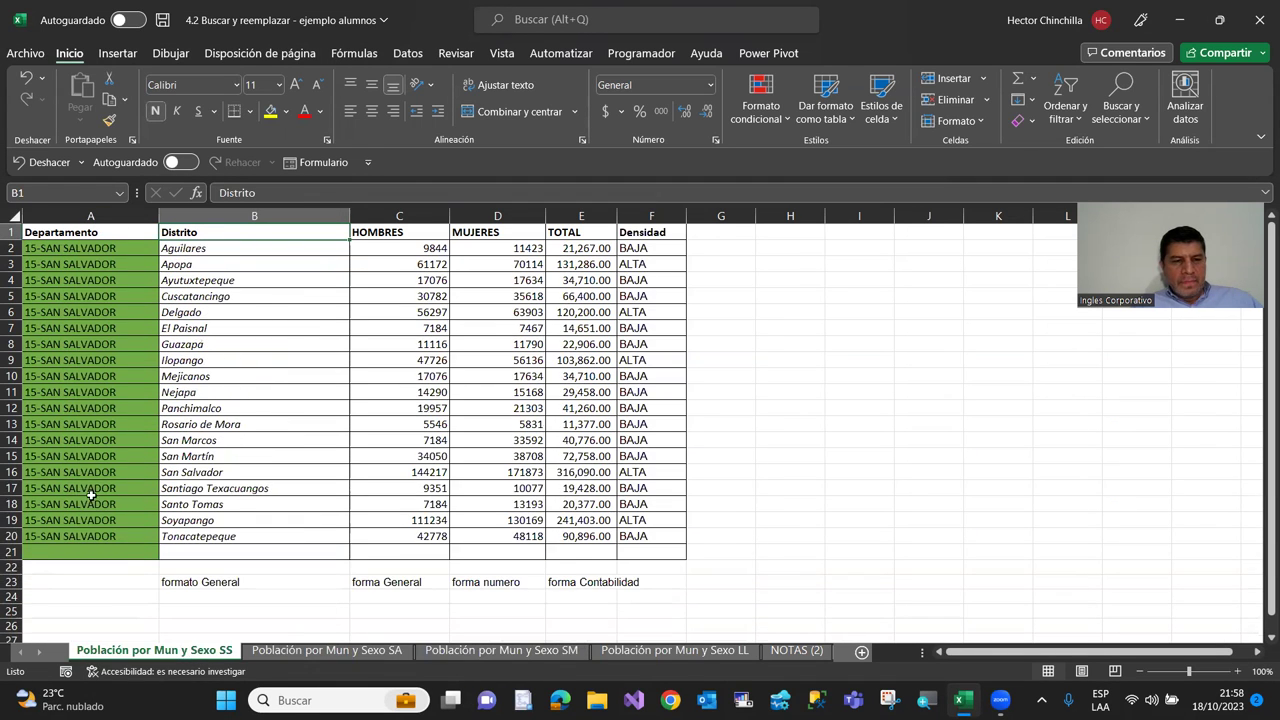
pyautogui.click(91, 493)
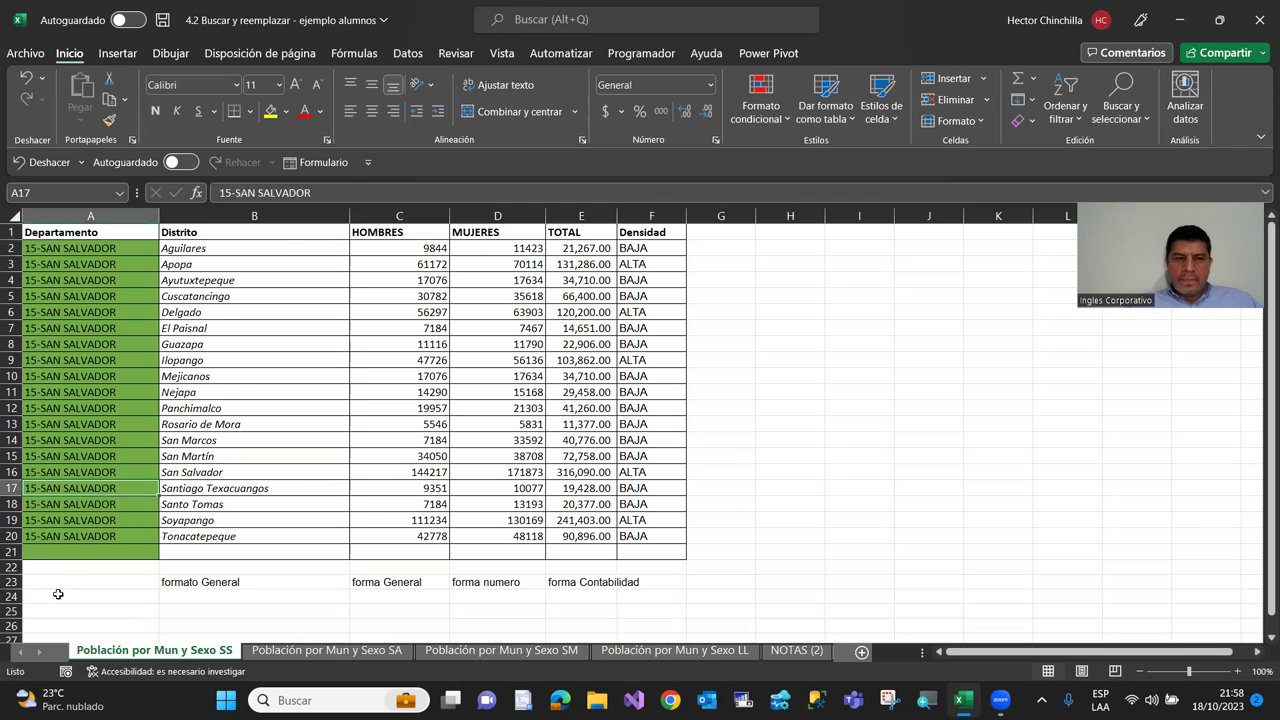
pyautogui.hotkey('ctrl', 'Home')
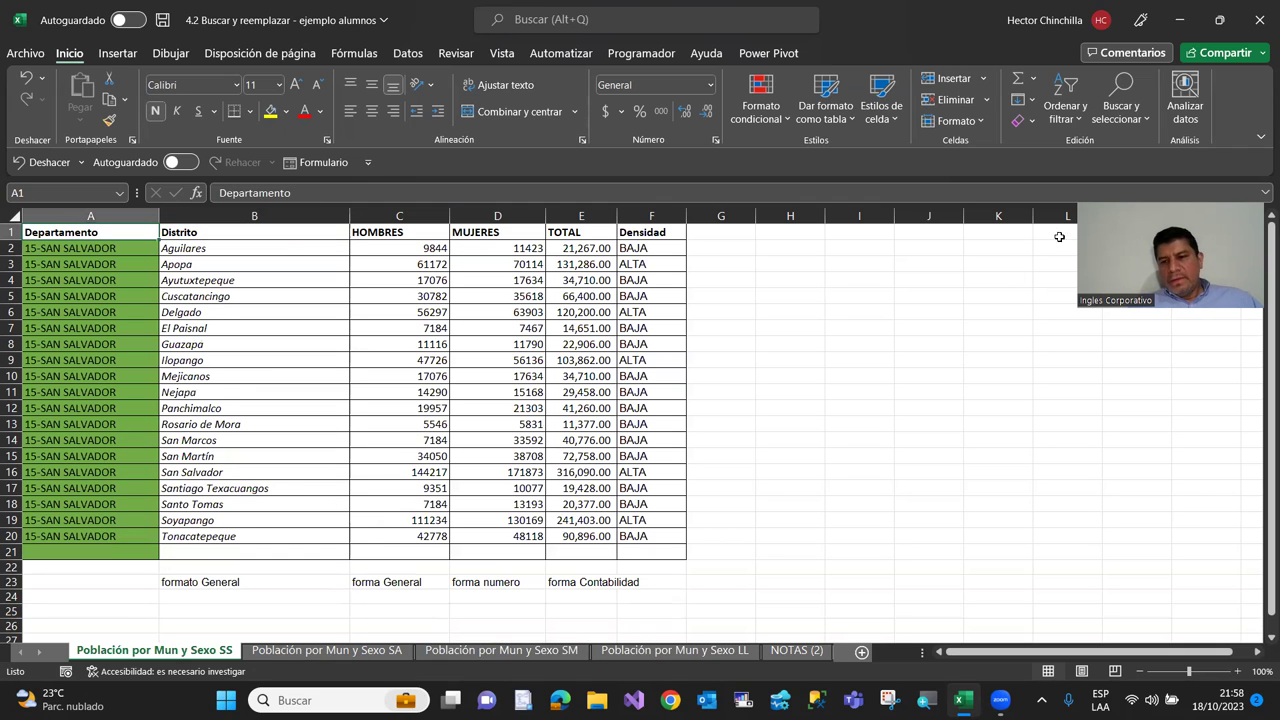
# Clear the Municipio search text from the find-and-replace dialog and close it
pyautogui.click(1121, 110)
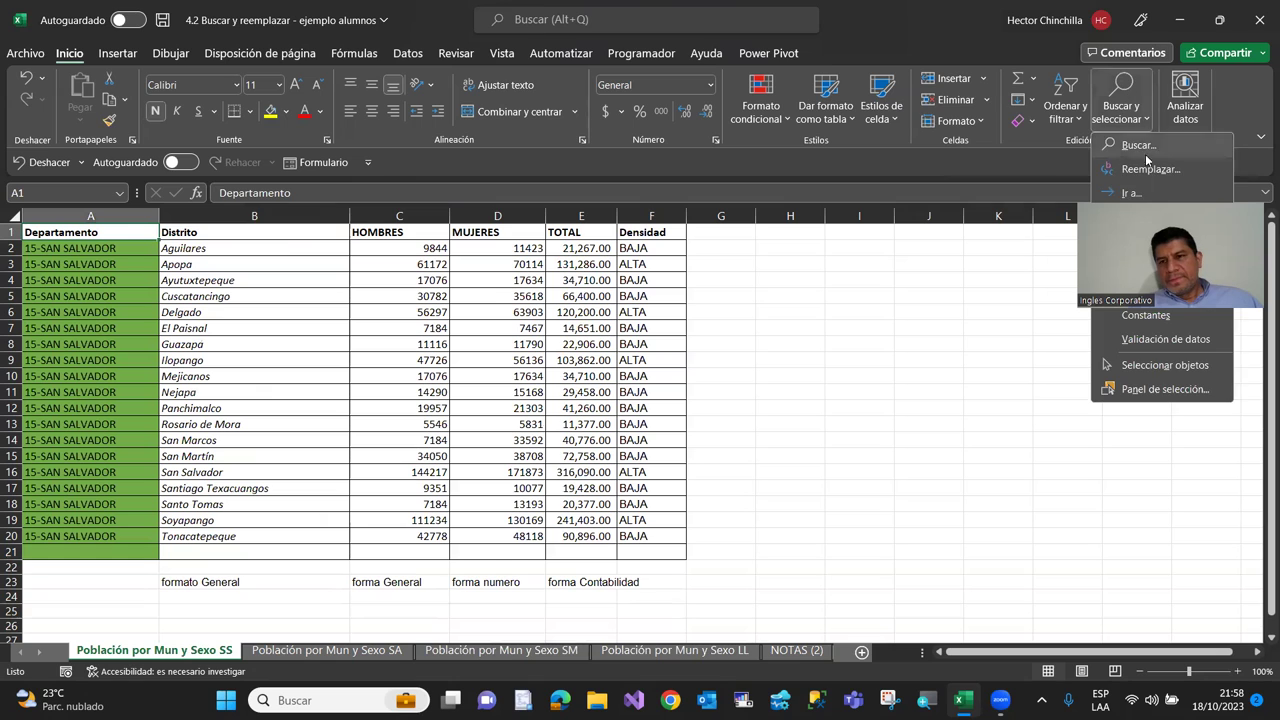
pyautogui.click(1143, 170)
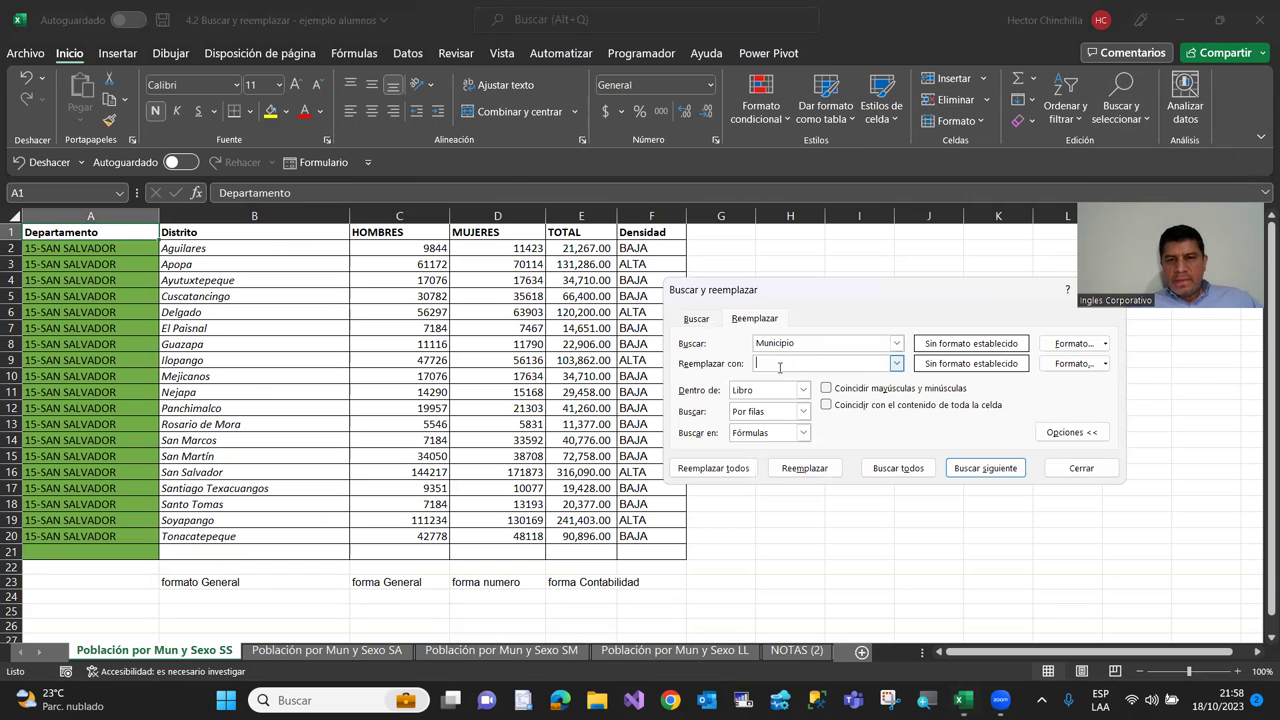
pyautogui.press('BackSpace')
pyautogui.press('BackSpace')
pyautogui.press('BackSpace')
pyautogui.press('BackSpace')
pyautogui.press('BackSpace')
pyautogui.press('BackSpace')
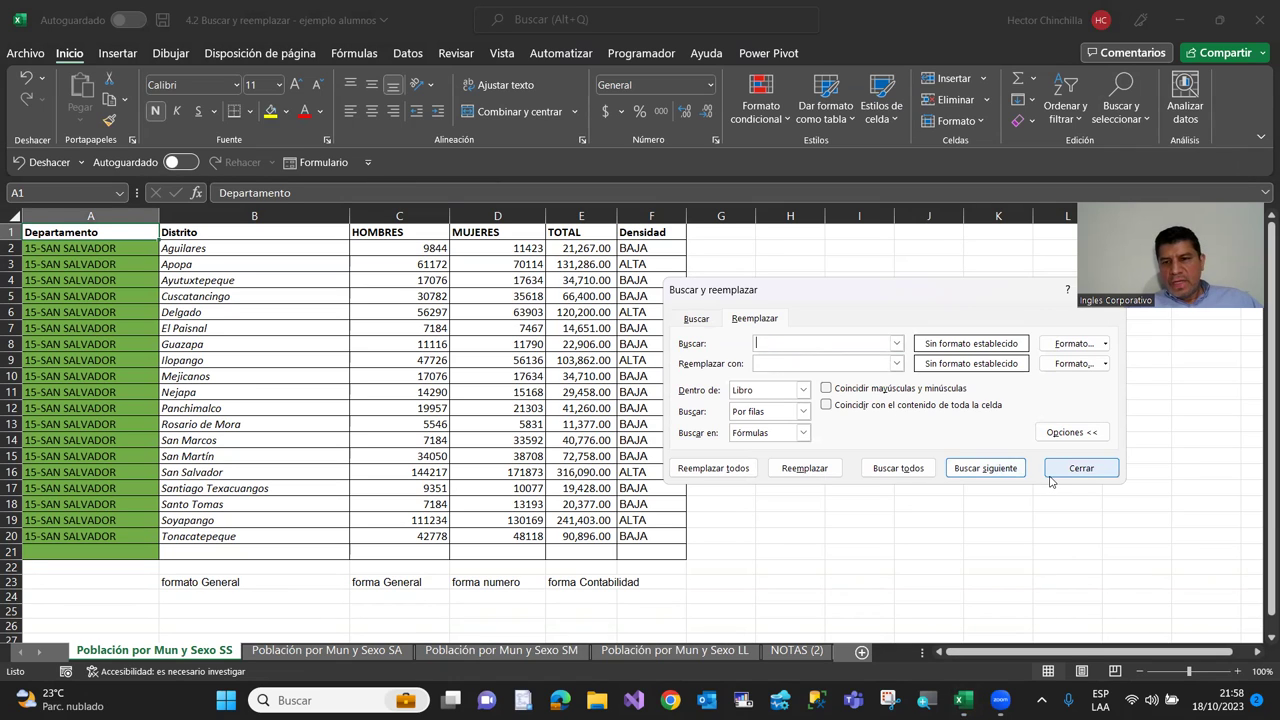
pyautogui.click(1050, 472)
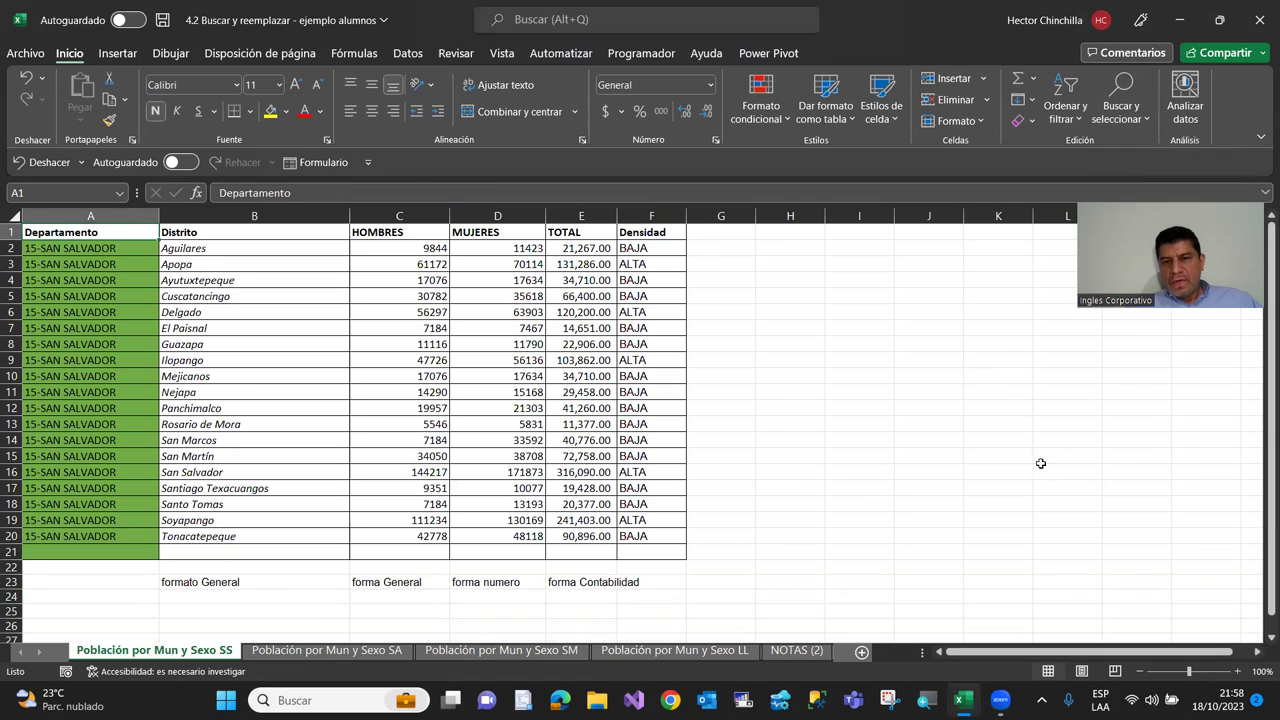
# Reopen Reemplazar, move it aside, and choose to pick the search format from a cell
pyautogui.click(1139, 110)
pyautogui.click(1137, 170)
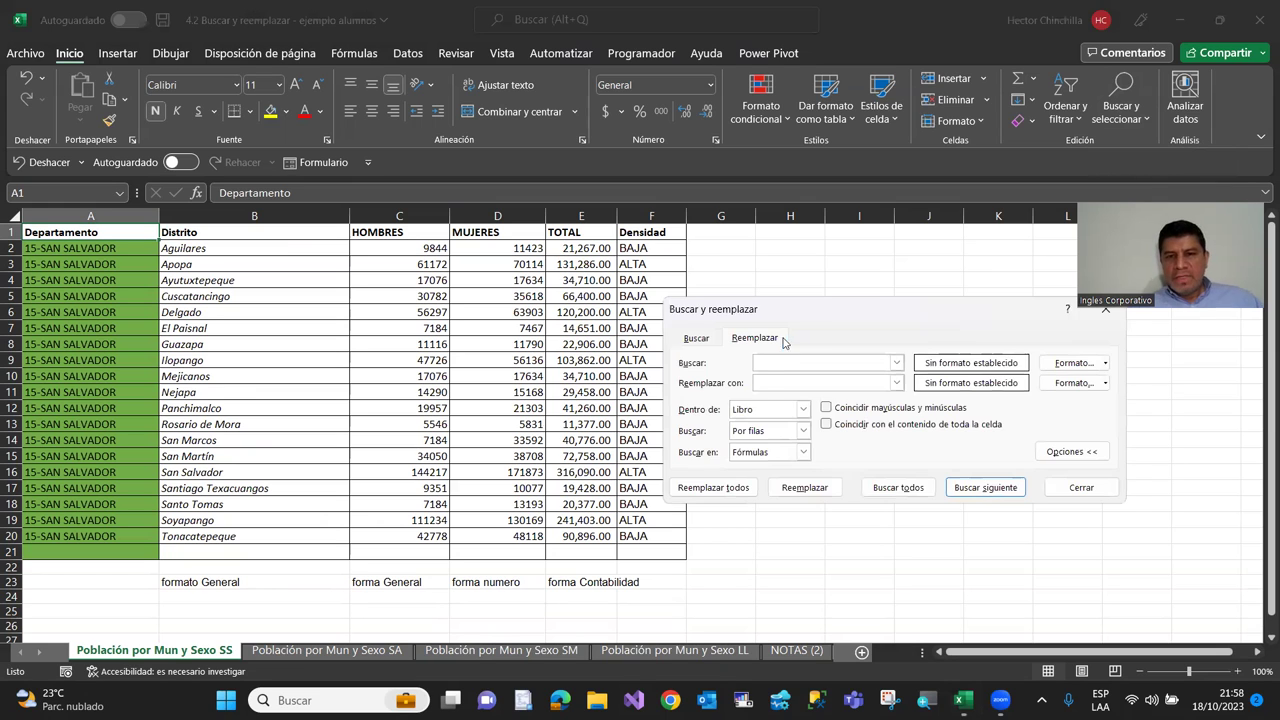
pyautogui.moveTo(850, 309); pyautogui.dragTo(837, 232)
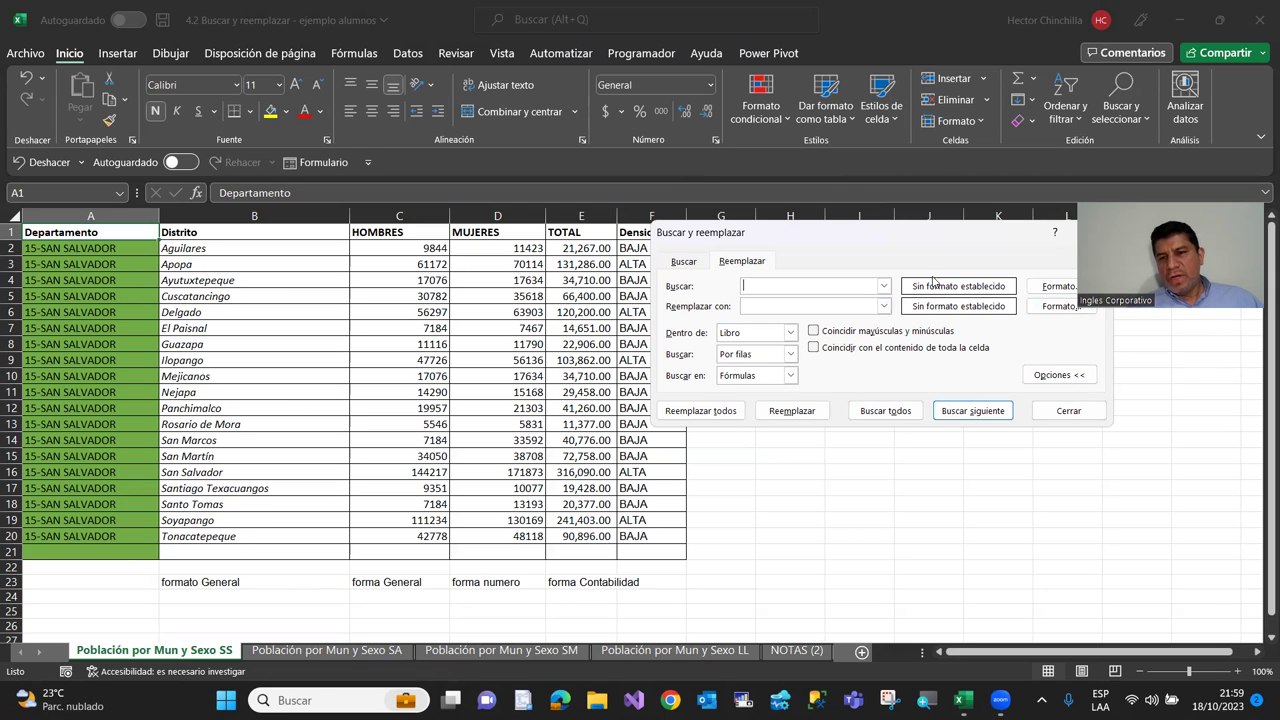
pyautogui.click(1052, 286)
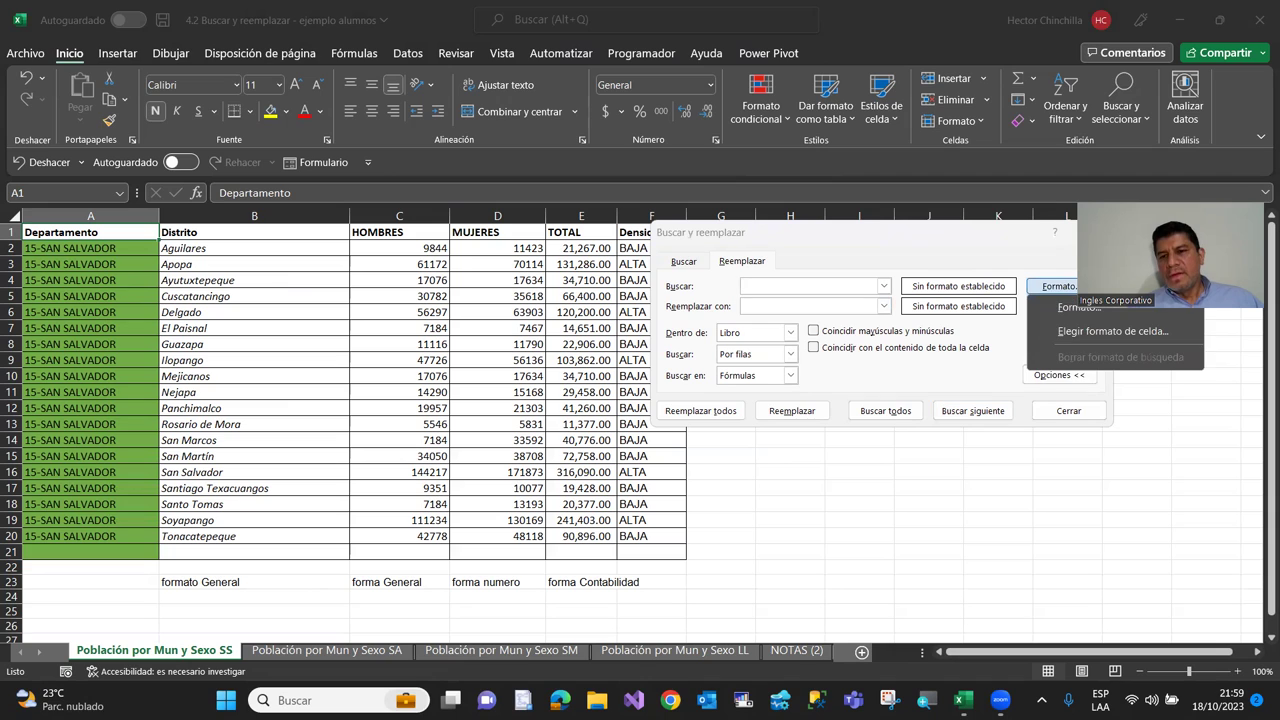
pyautogui.click(1088, 332)
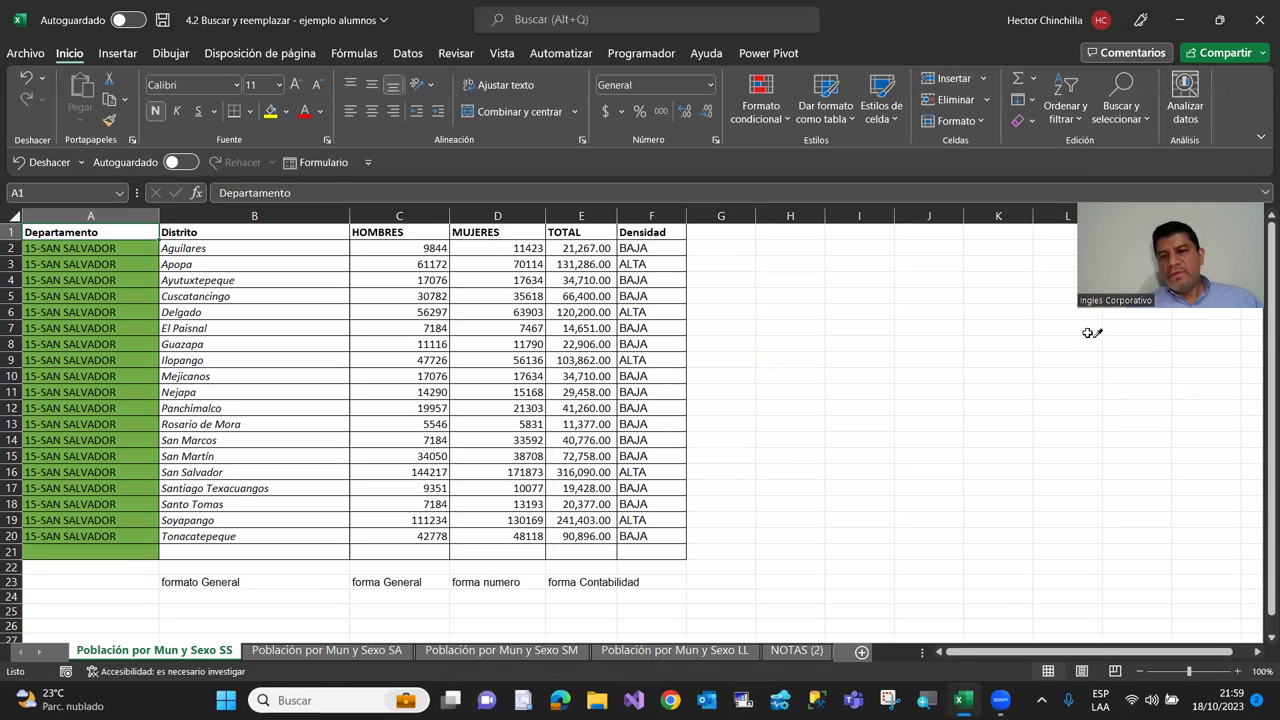
# Use cell A2's green fill as the search format and find all 78 matching cells
pyautogui.click(82, 247)
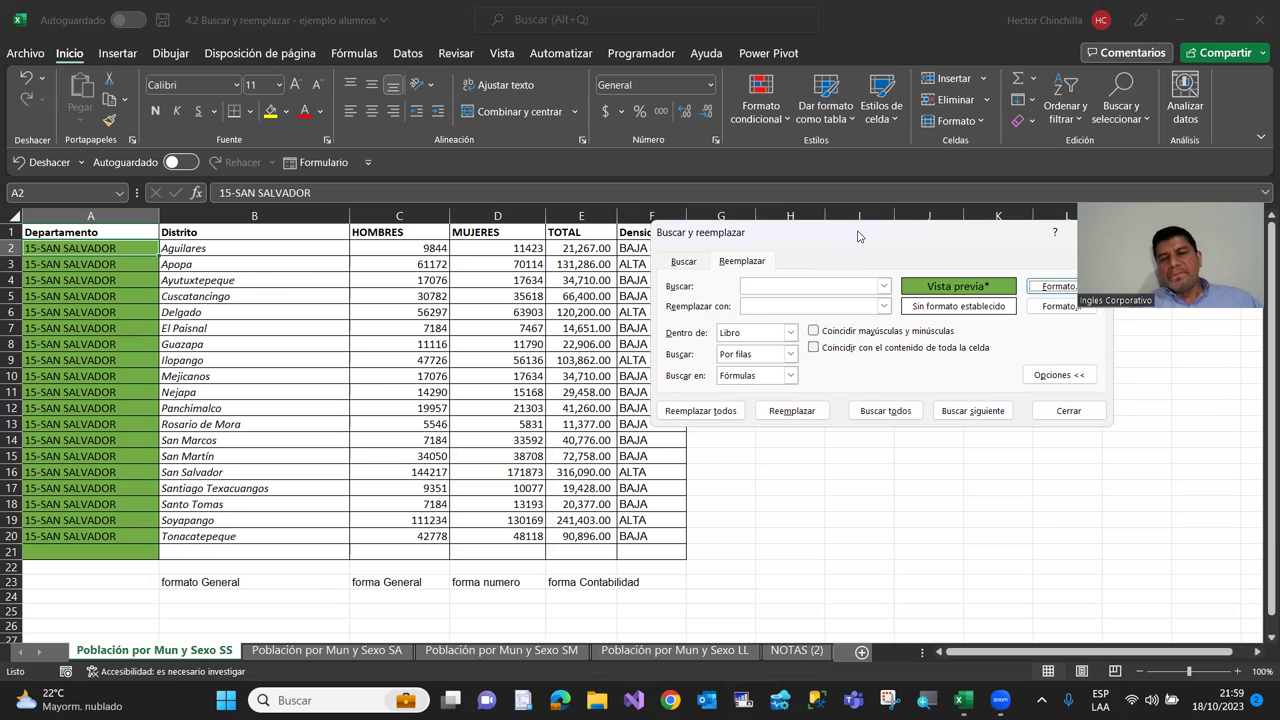
pyautogui.moveTo(858, 236); pyautogui.dragTo(838, 129)
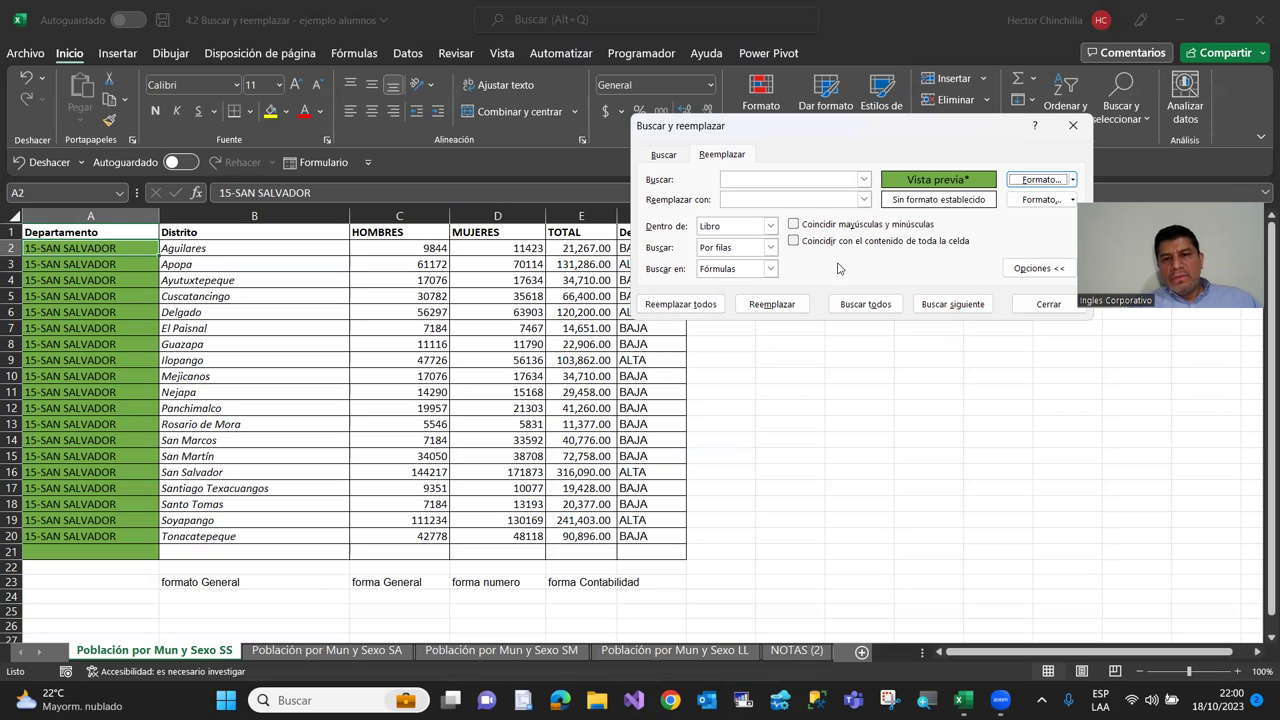
pyautogui.click(866, 304)
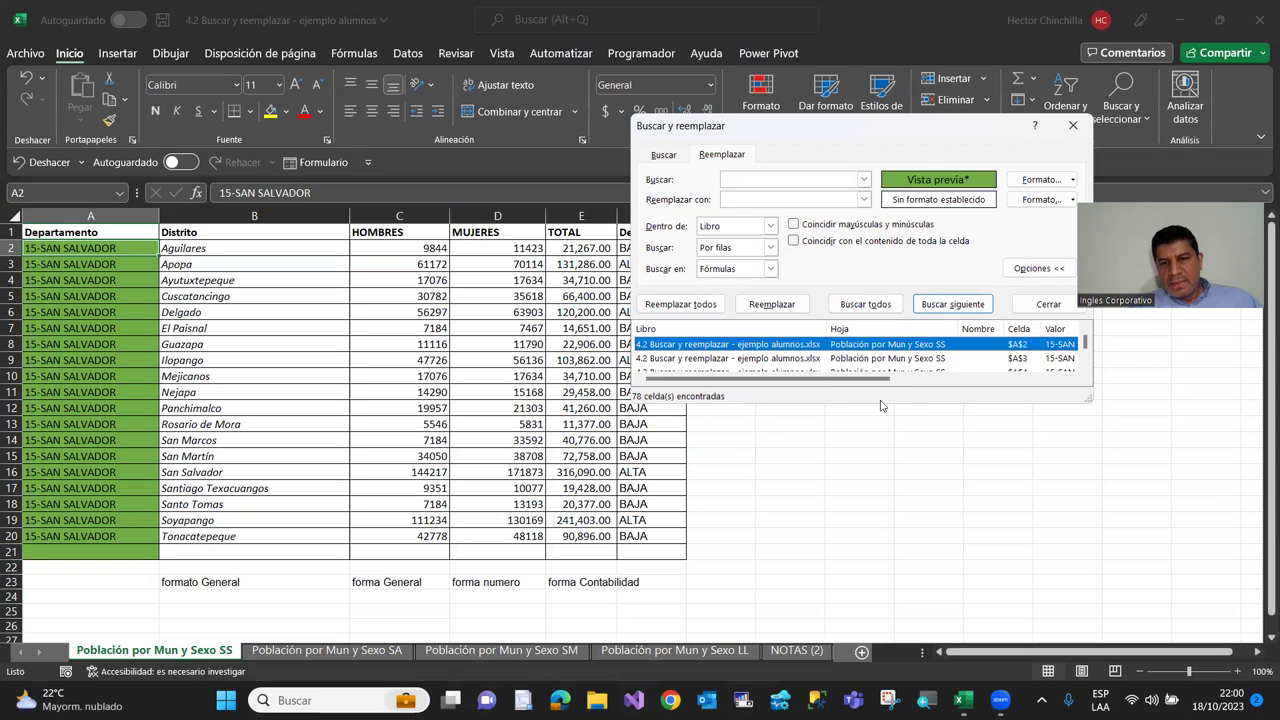
pyautogui.moveTo(880, 405); pyautogui.dragTo(684, 510)
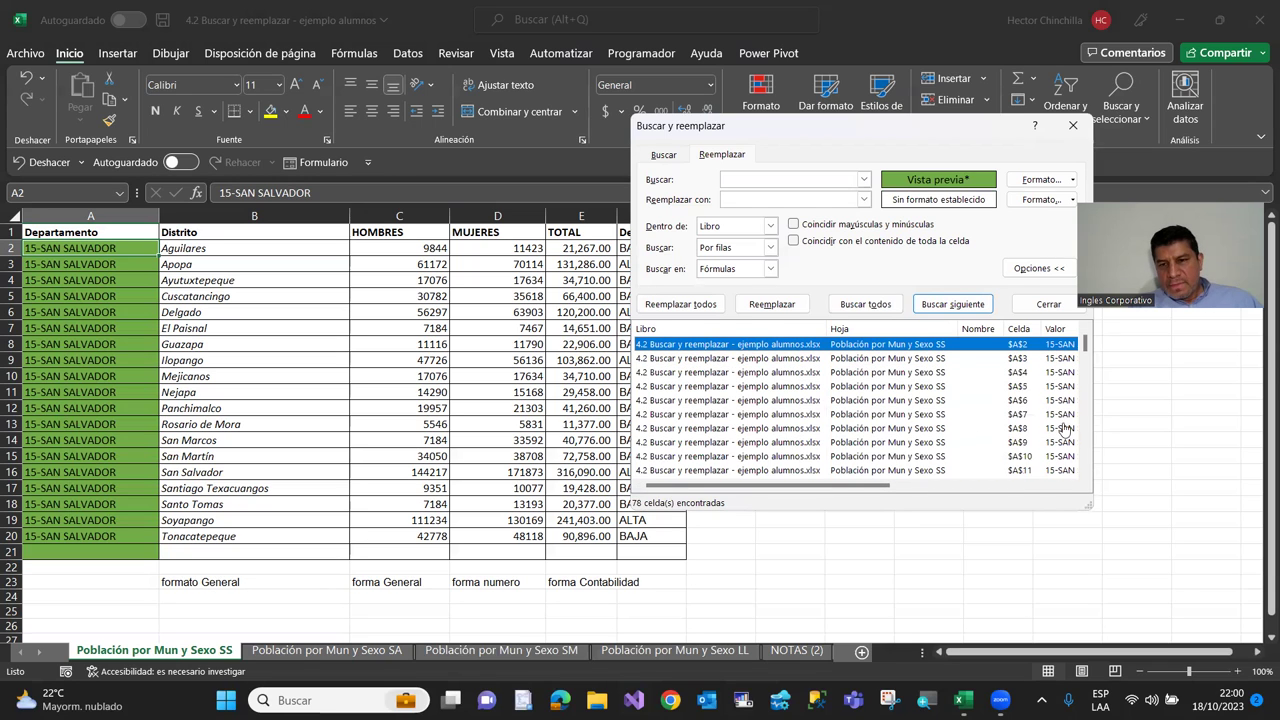
pyautogui.moveTo(1084, 344)
pyautogui.mouseDown()
pyautogui.moveTo(1085, 378)
pyautogui.moveTo(1085, 340)
pyautogui.mouseUp()
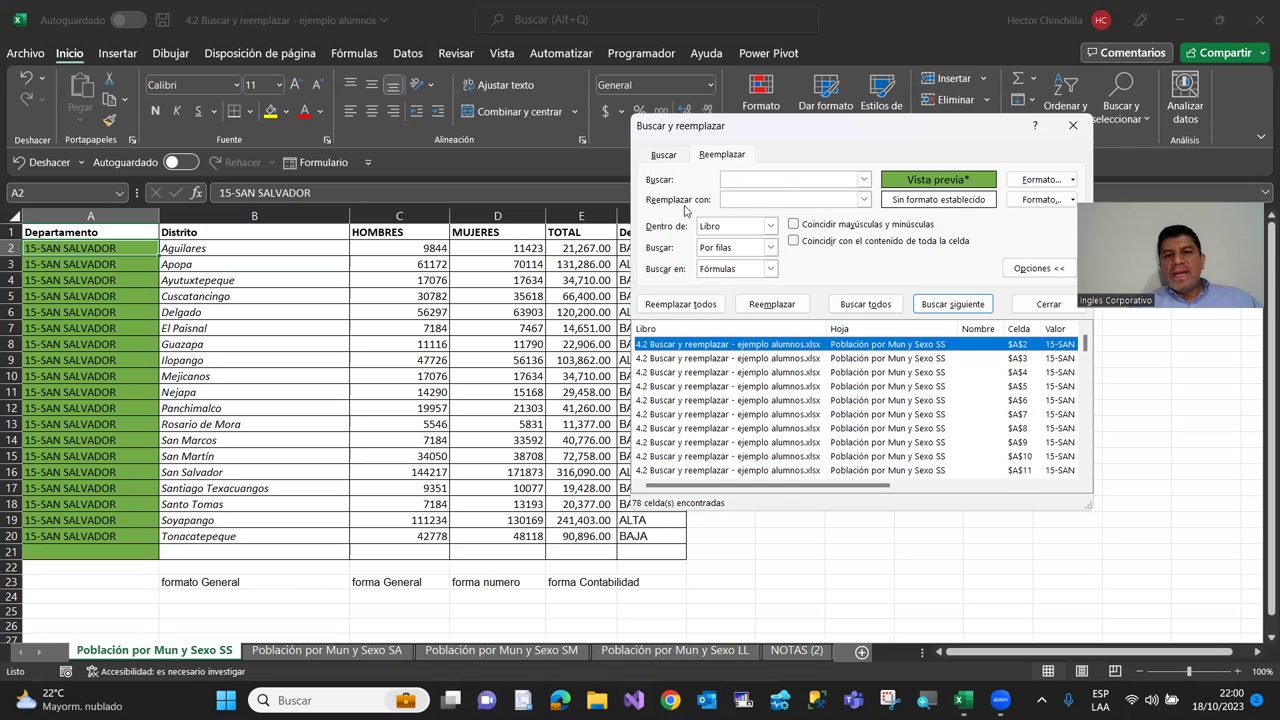
pyautogui.click(1073, 203)
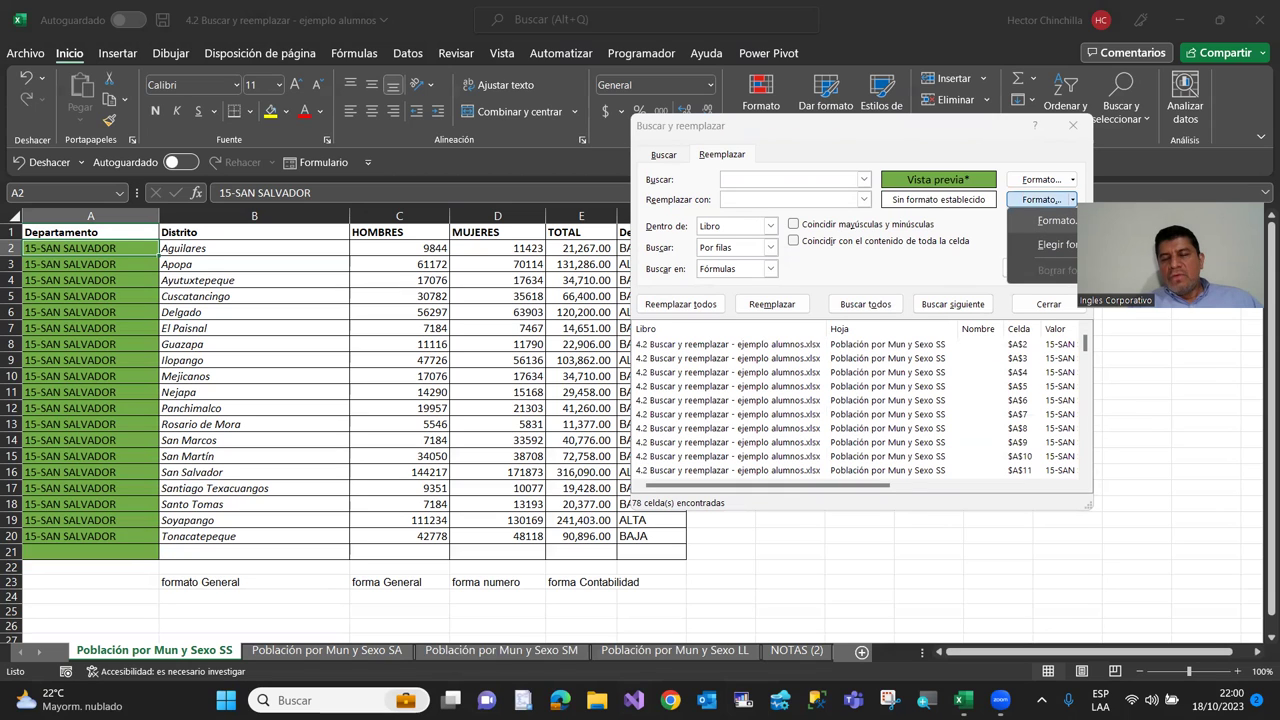
# Set the replacement fill to light yellow and replace all 78 green cells workbook-wide
pyautogui.click(1055, 220)
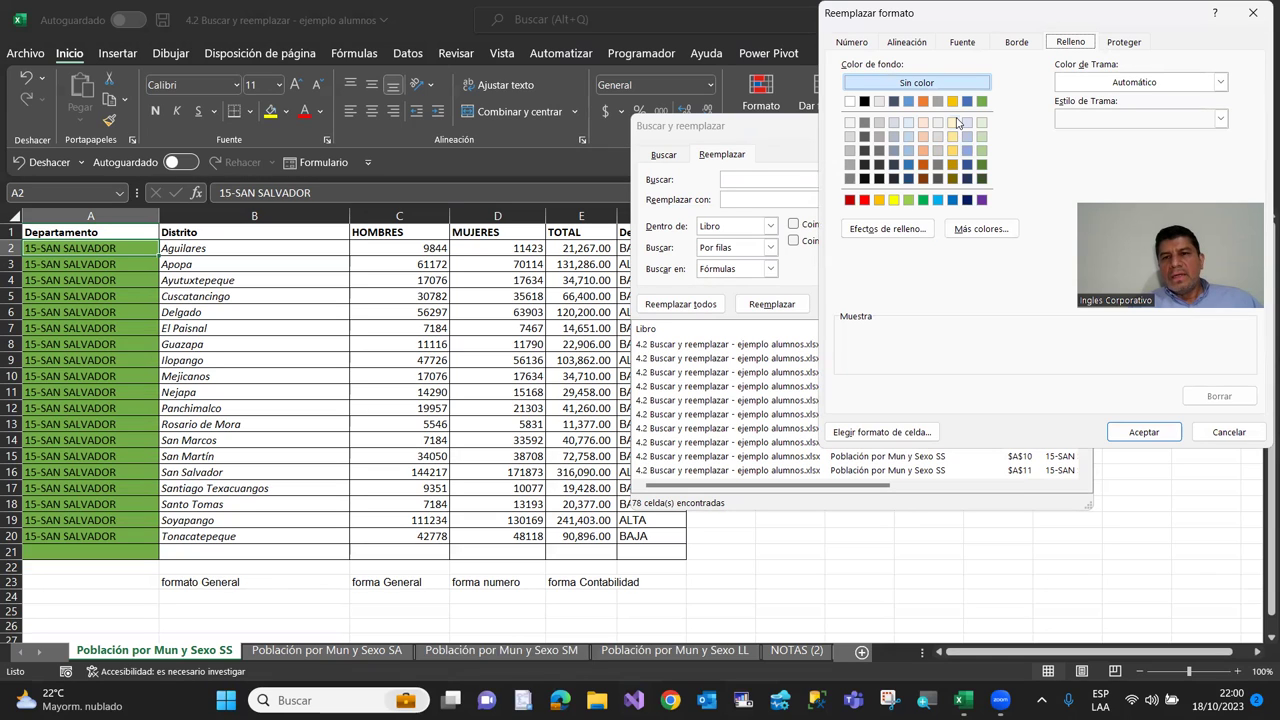
pyautogui.click(953, 123)
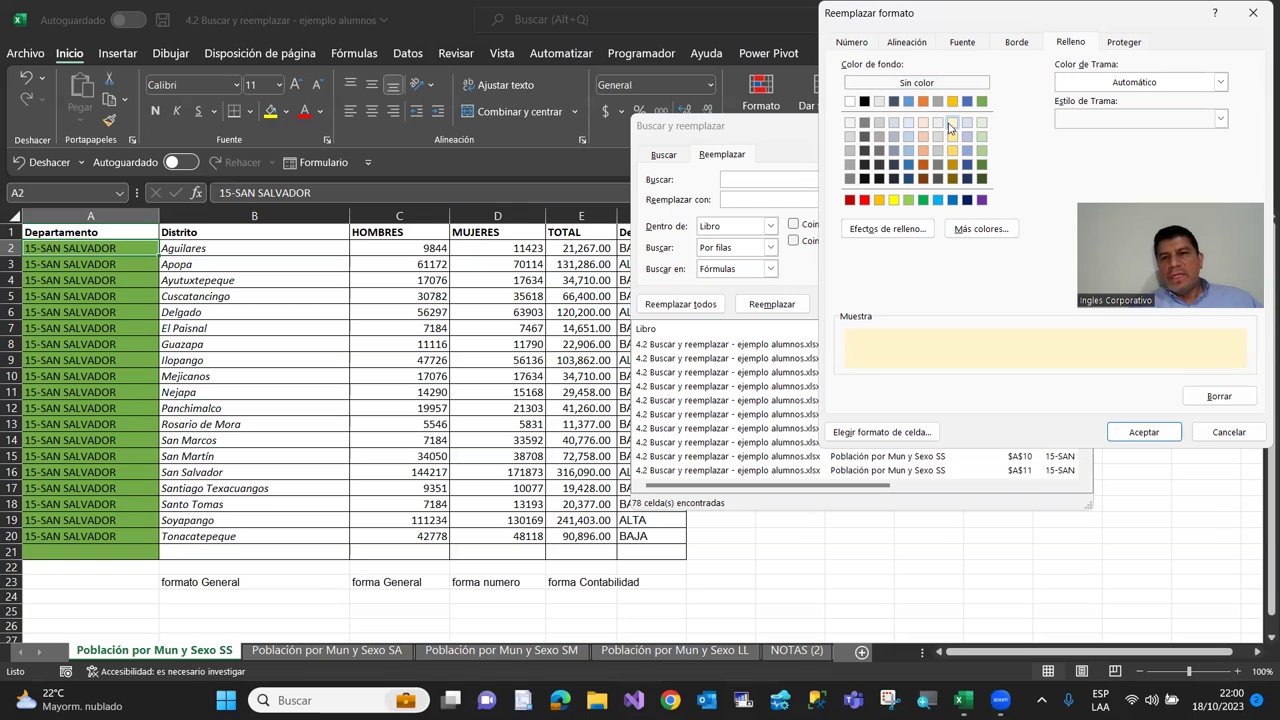
pyautogui.click(1145, 432)
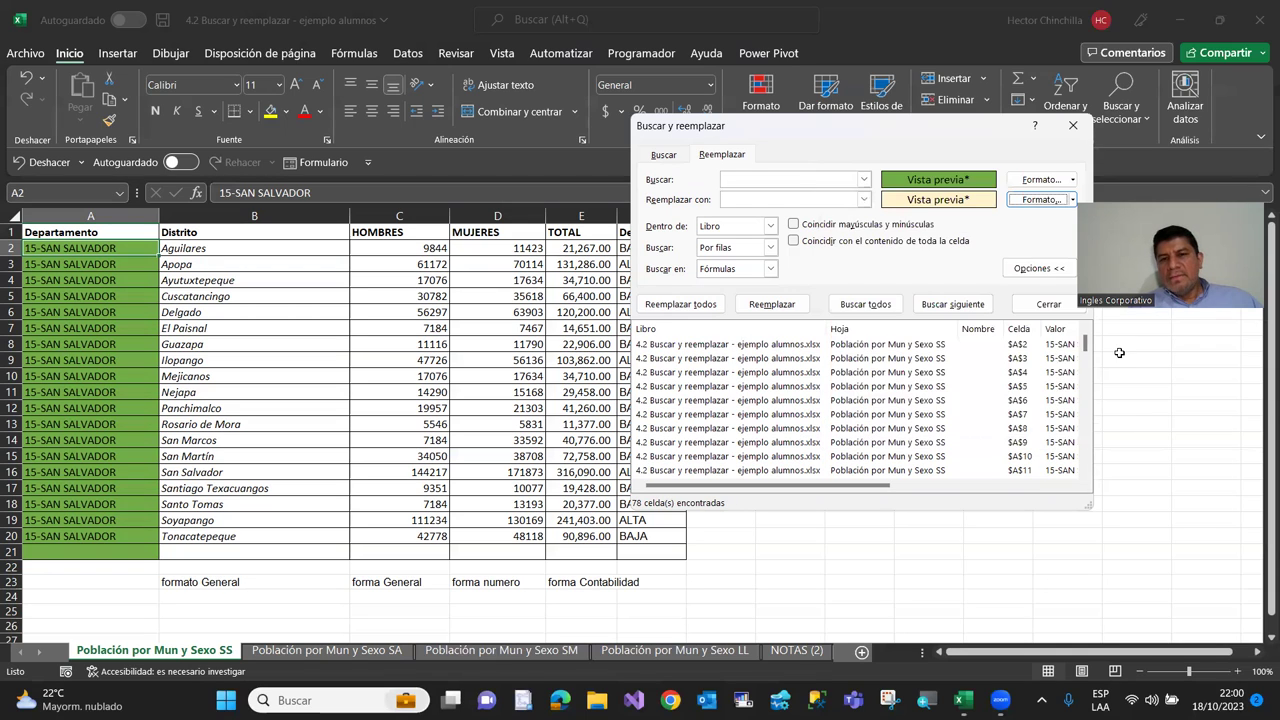
pyautogui.moveTo(918, 128); pyautogui.dragTo(900, 118)
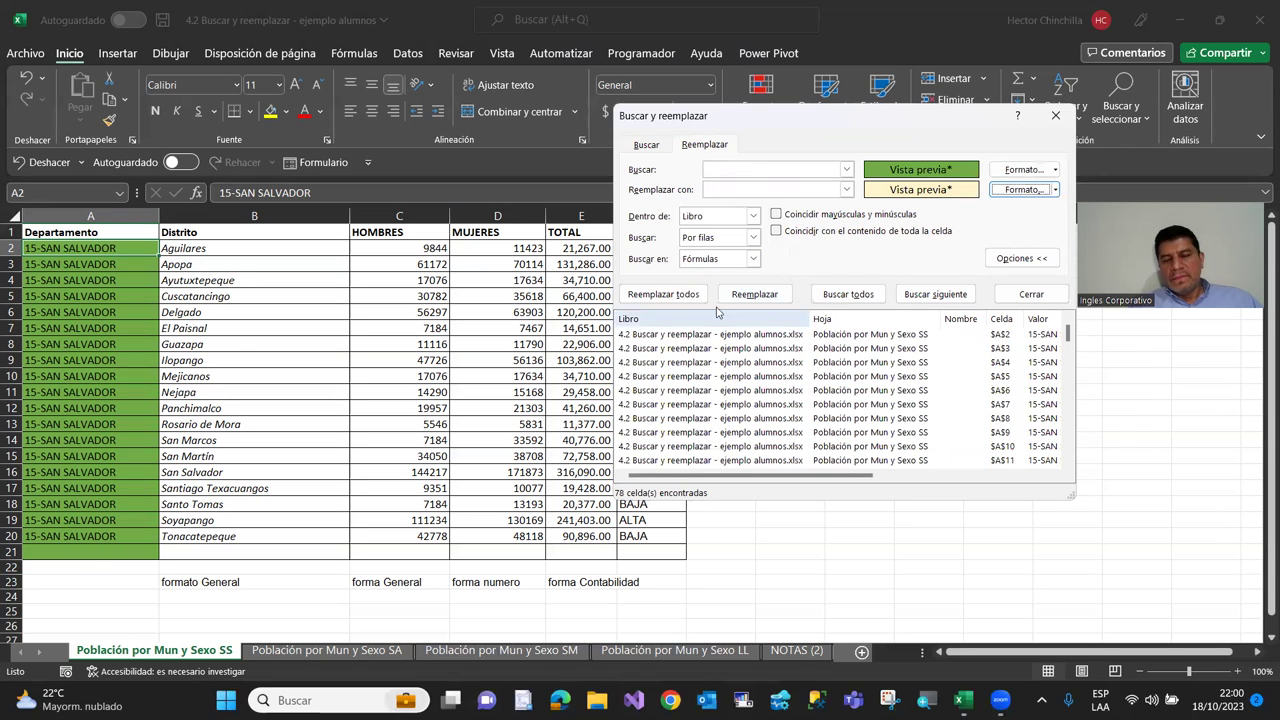
pyautogui.click(666, 294)
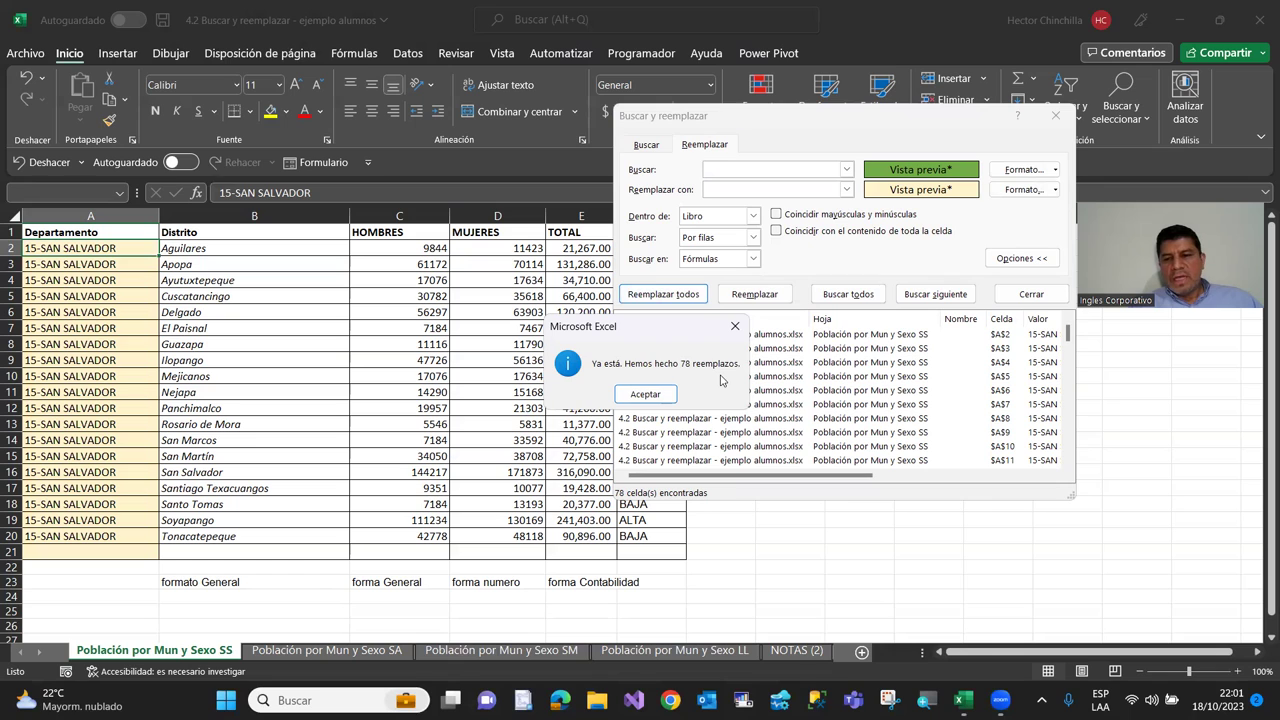
pyautogui.click(645, 394)
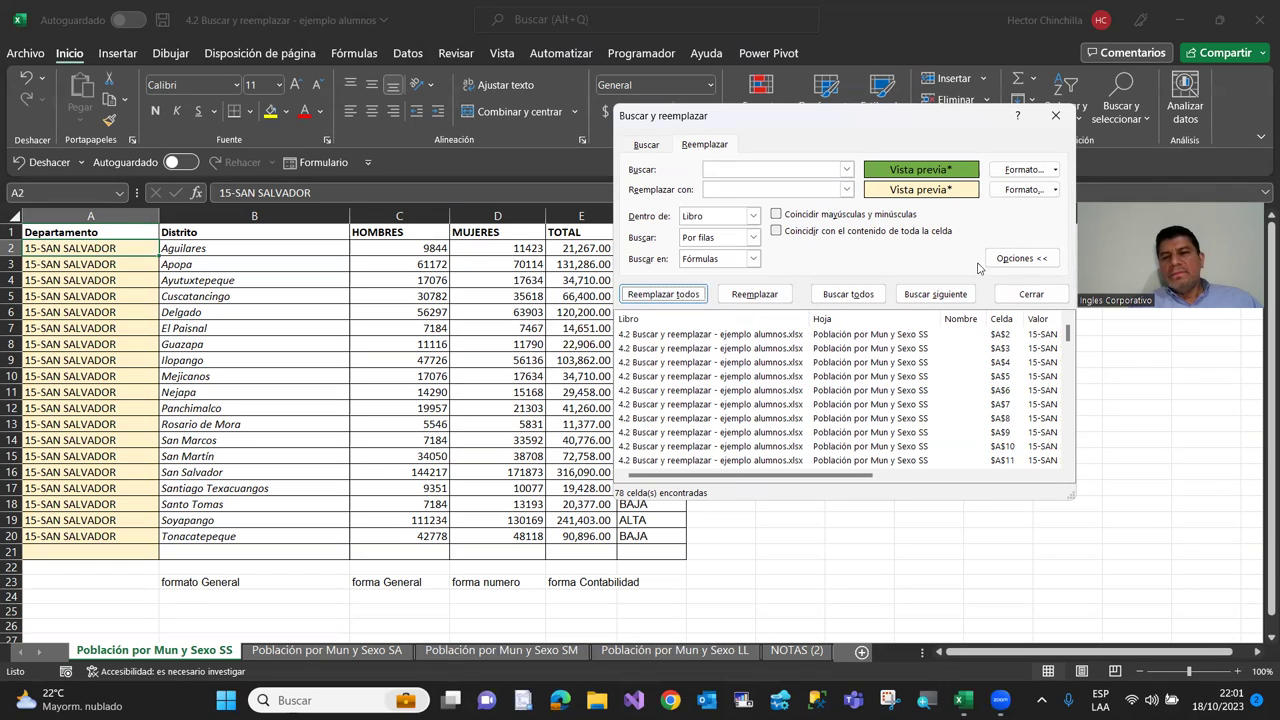
pyautogui.click(1030, 294)
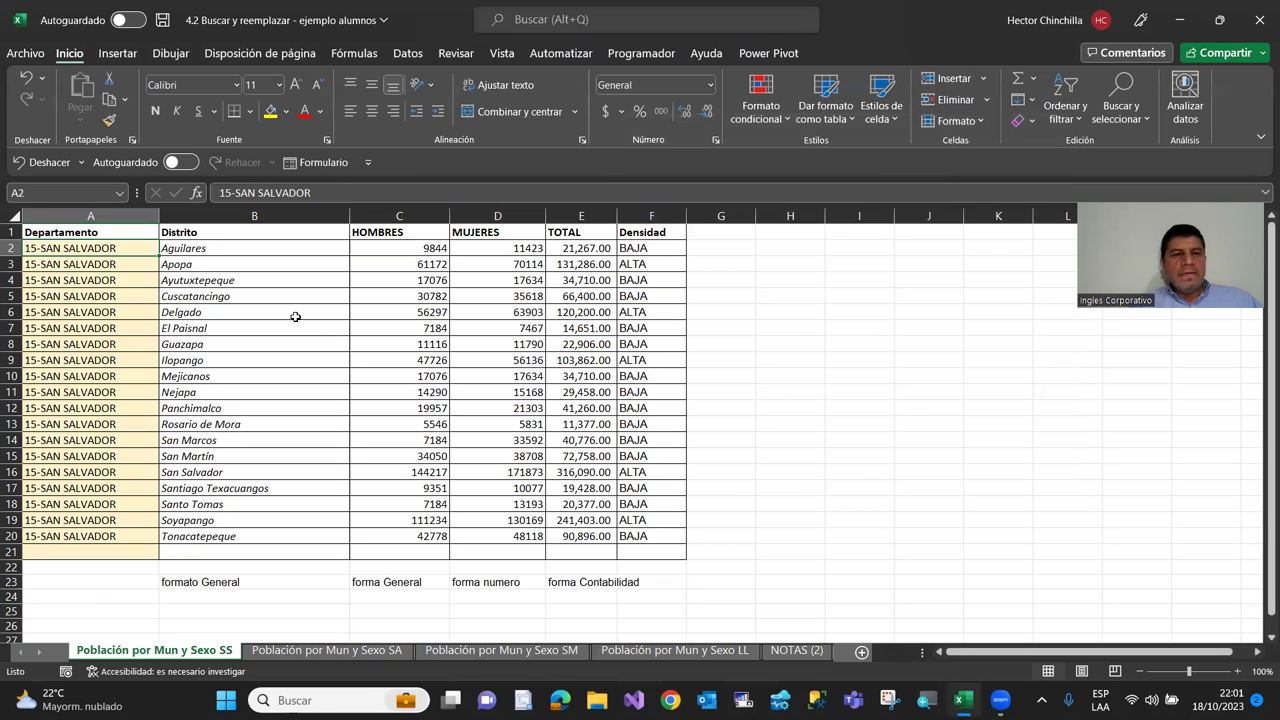
# Review the recoloured Departamento cells on the SA, SM, LL and SS sheets and save the workbook
pyautogui.click(299, 652)
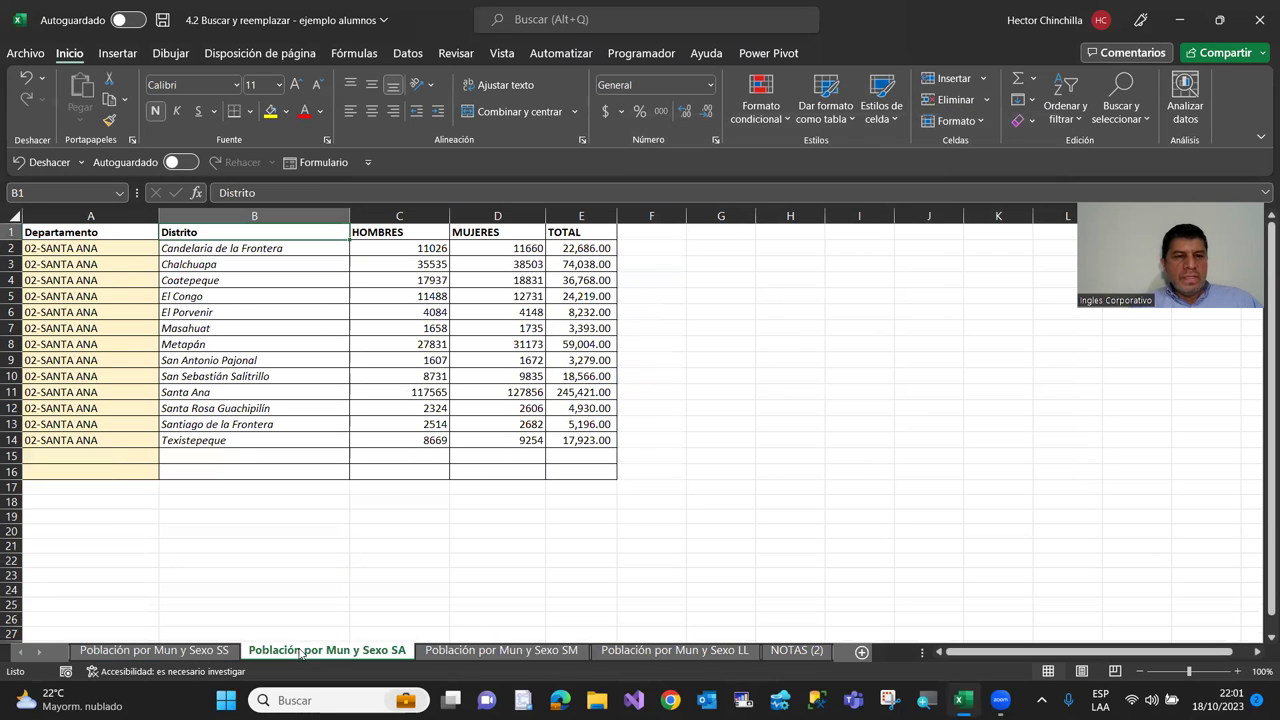
pyautogui.click(500, 650)
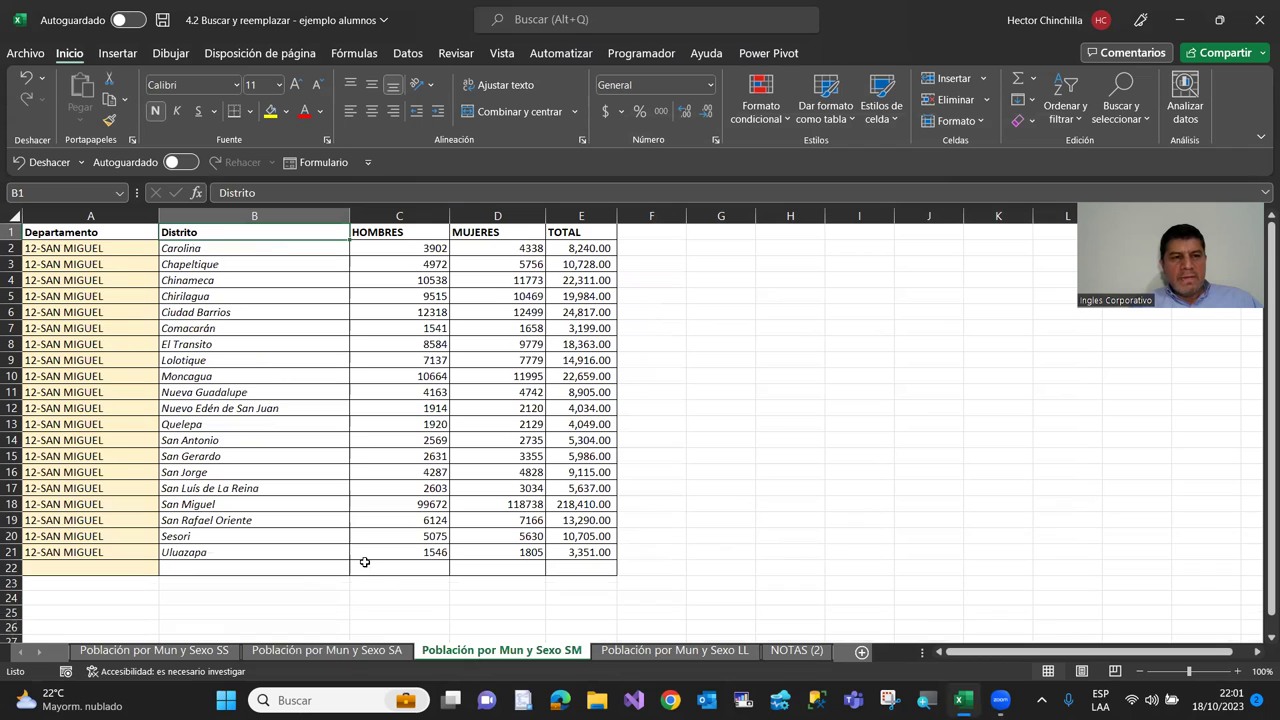
pyautogui.click(686, 652)
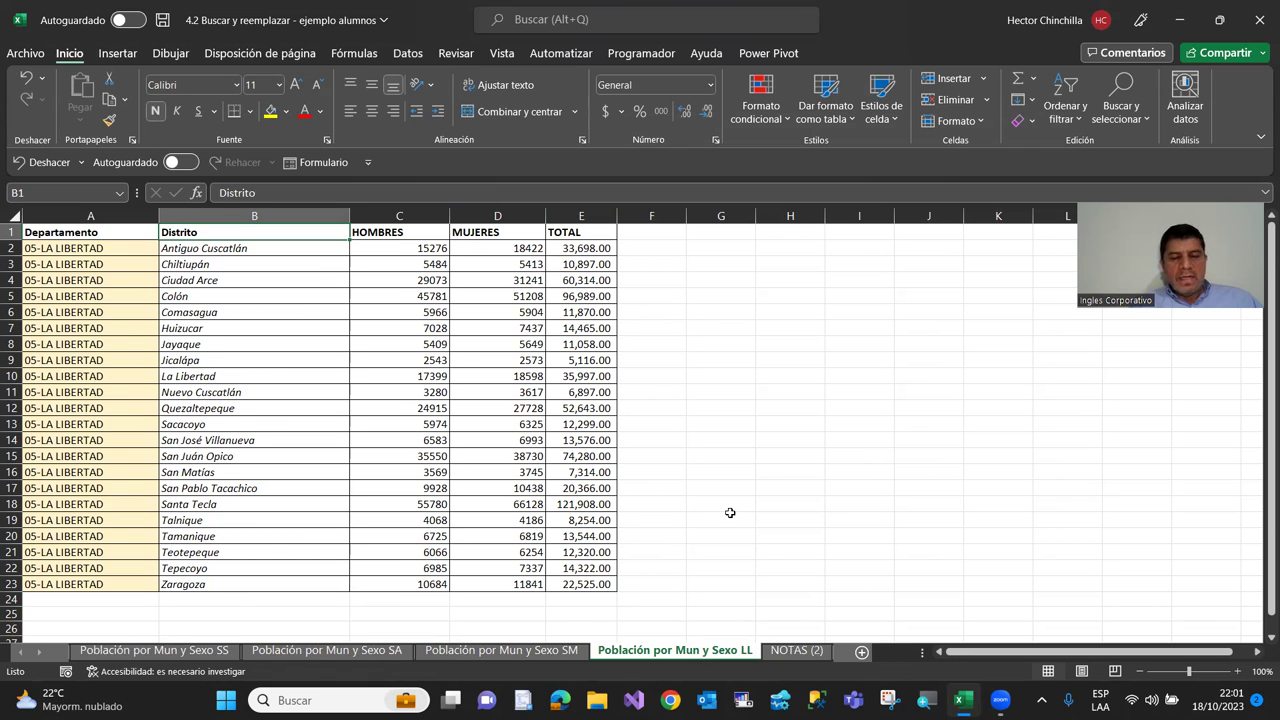
pyautogui.click(150, 651)
pyautogui.click(185, 376)
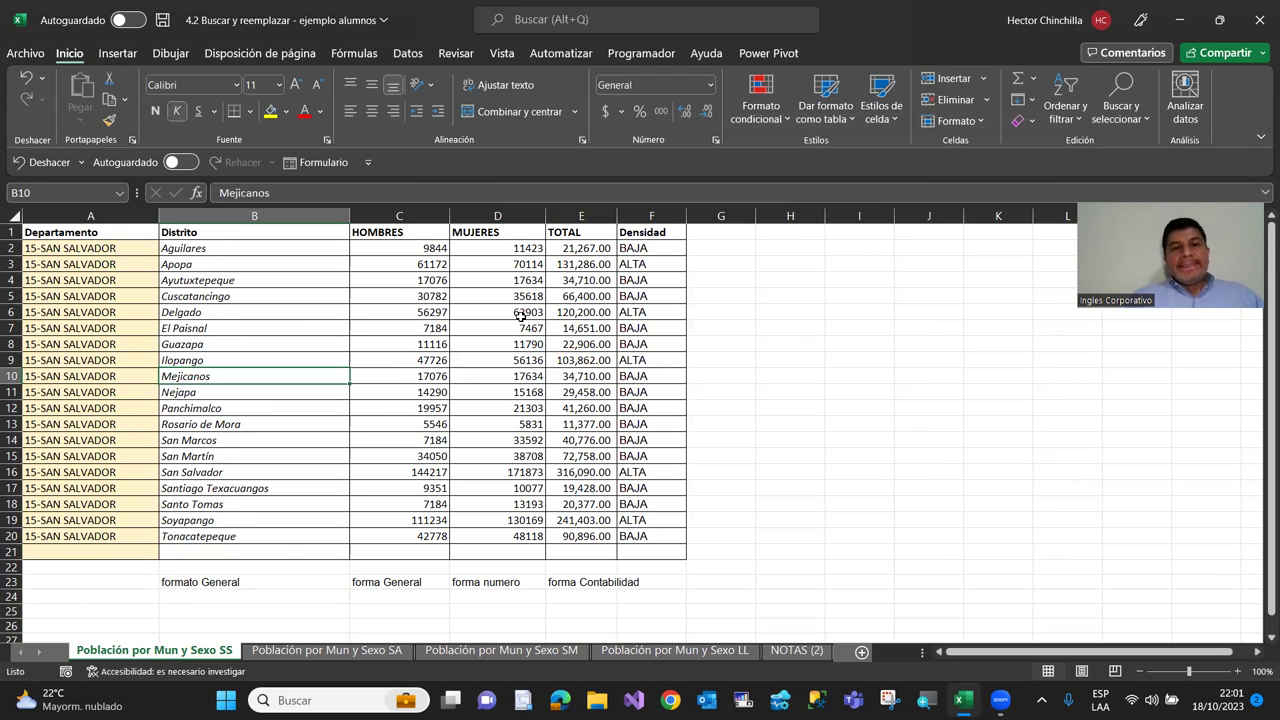
pyautogui.click(162, 20)
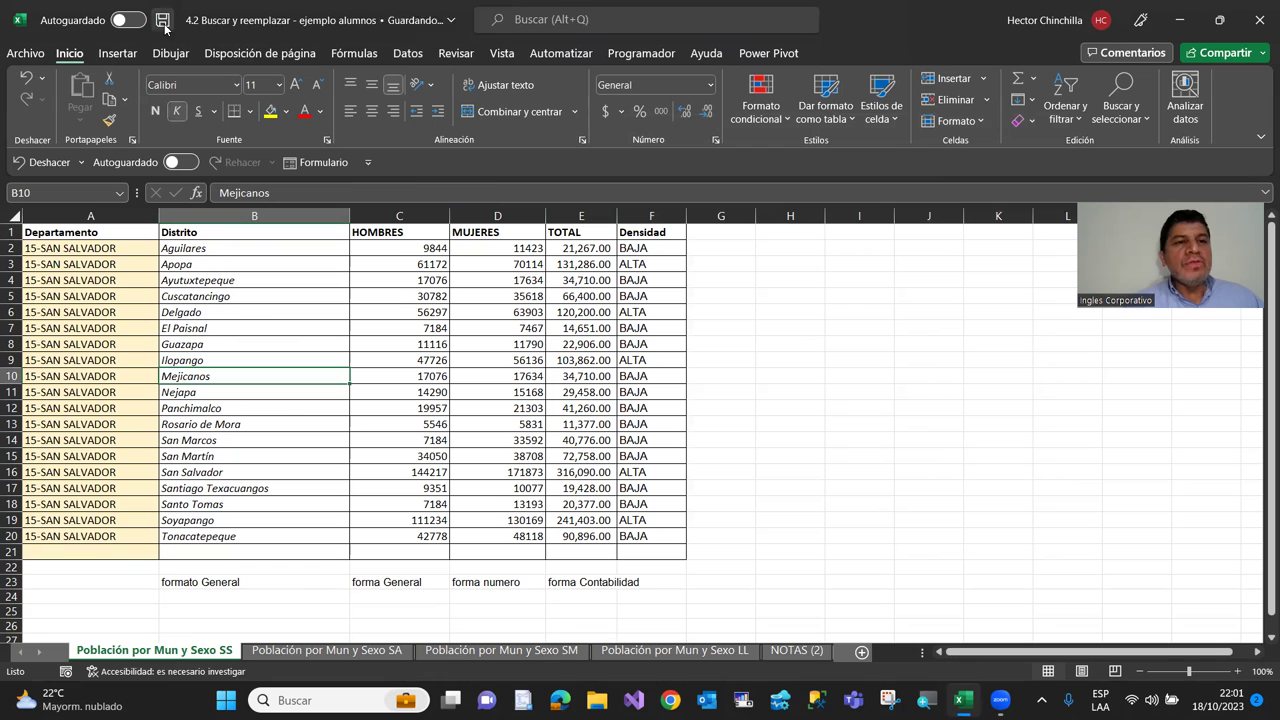
pyautogui.click(100, 265)
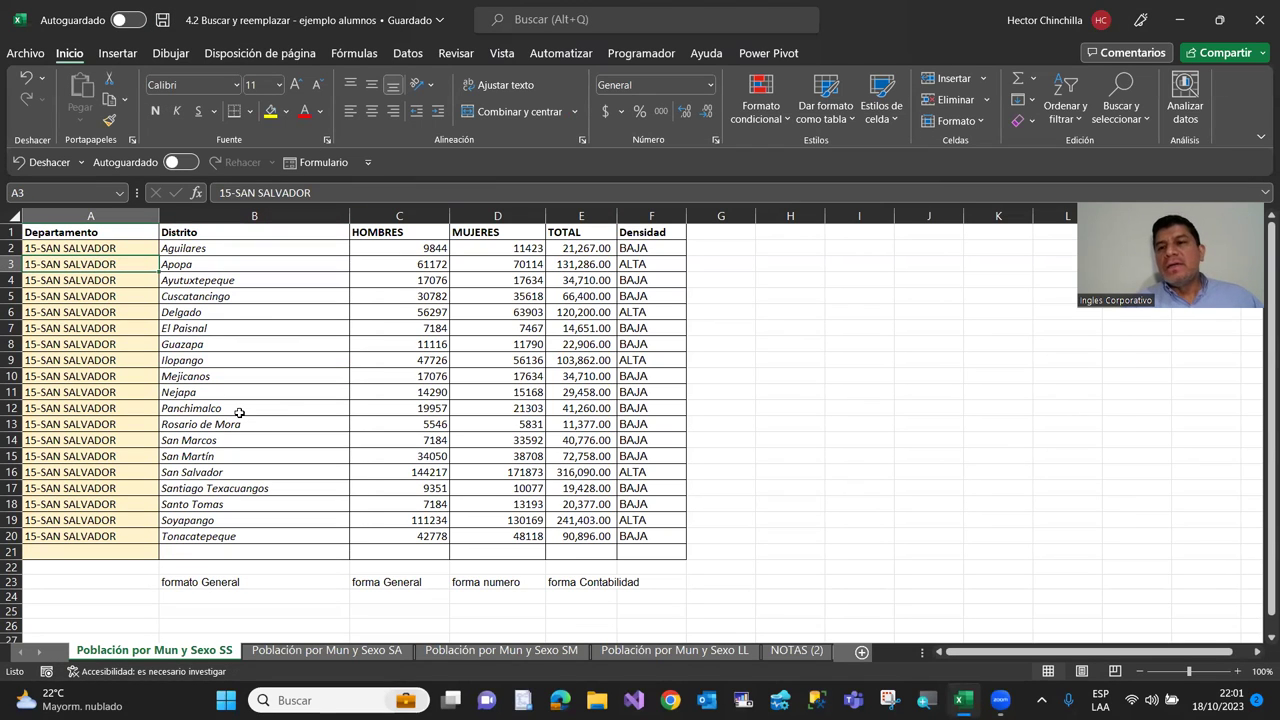